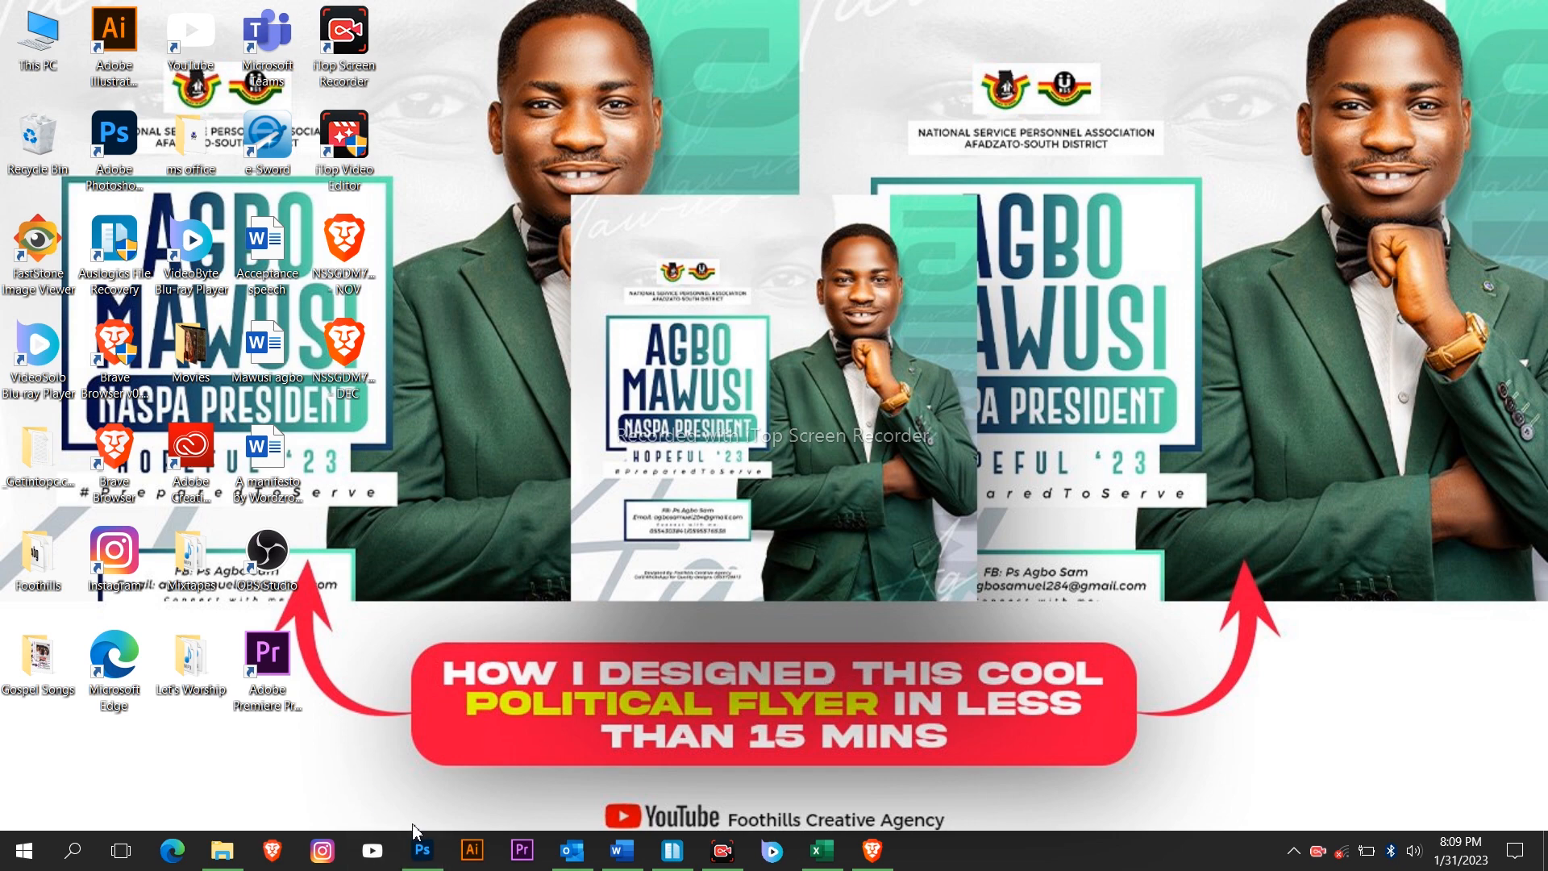
# From File > New, pick the 1080 x 1080 px, 300 ppi preset and rename it Political Flyer.
pyautogui.click(423, 858)
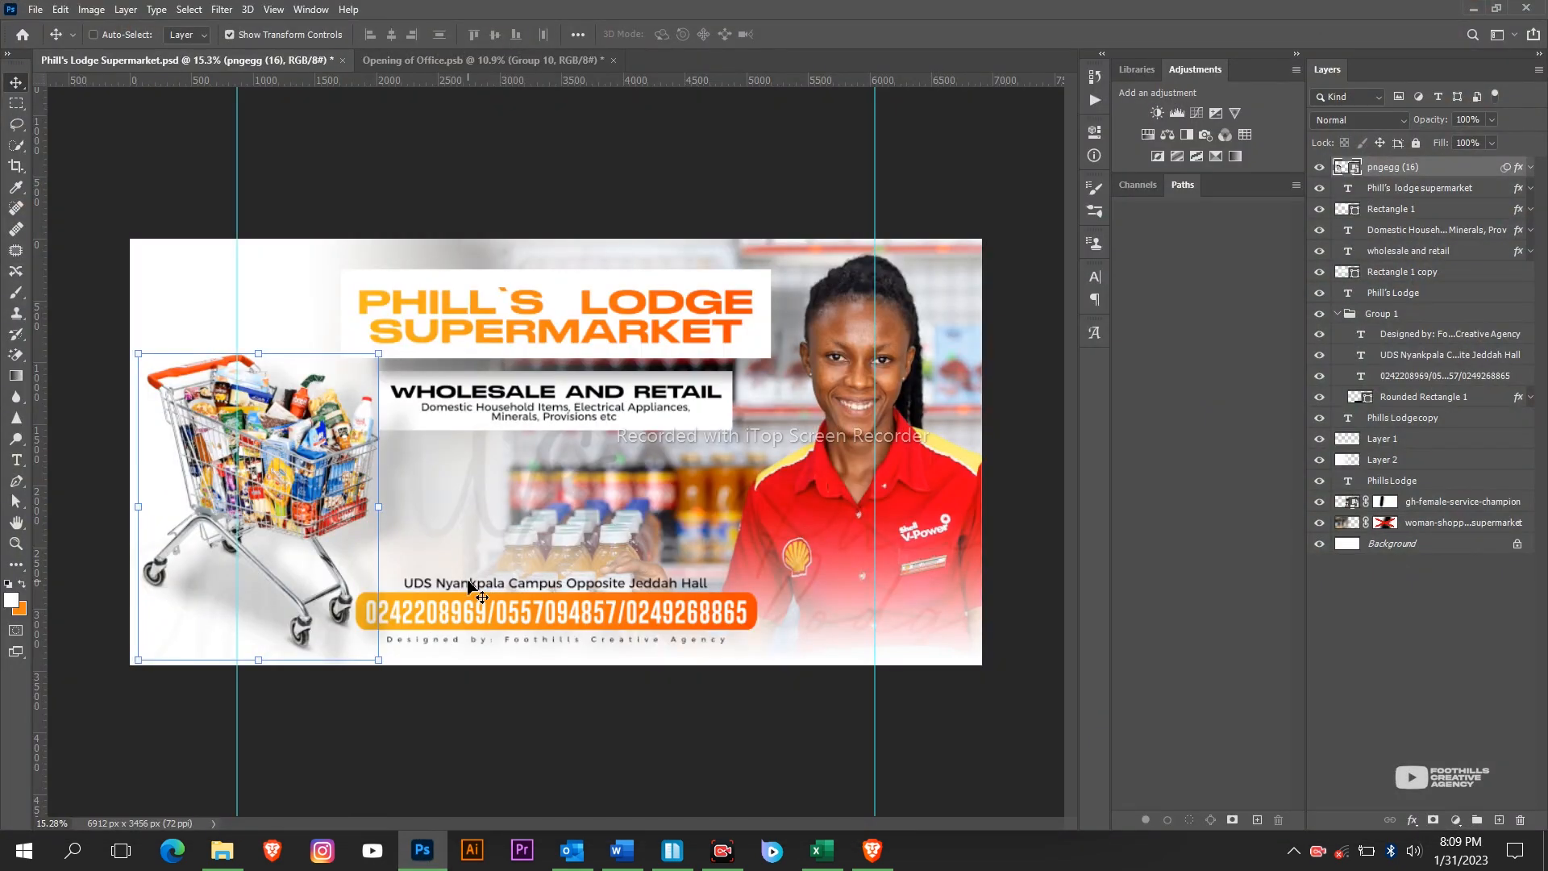
pyautogui.scroll(1, 468, 581)
pyautogui.scroll(-2, 468, 581)
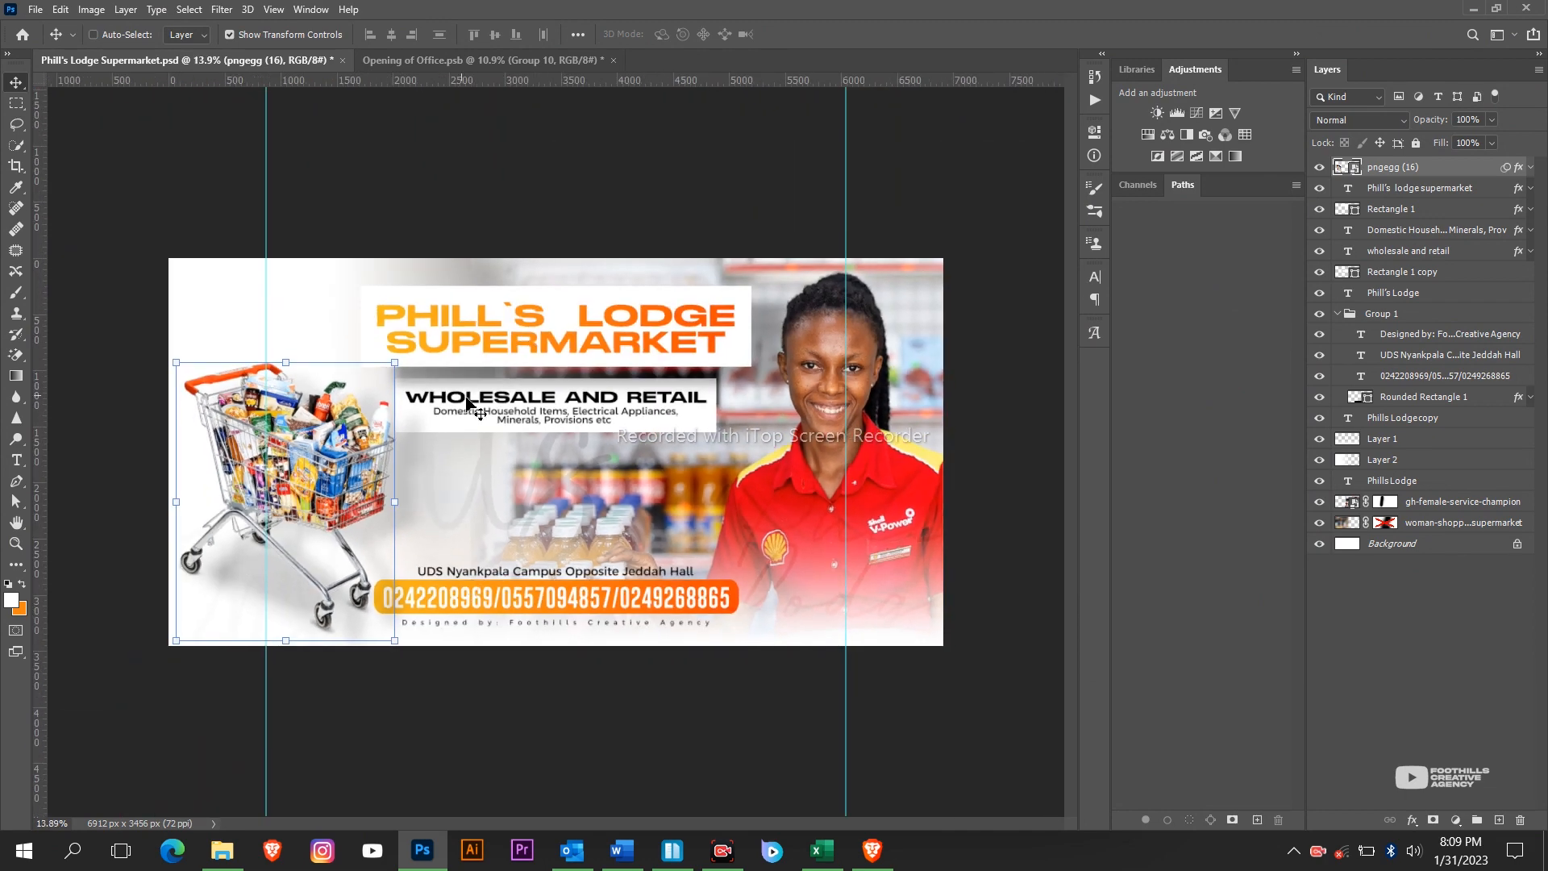
pyautogui.click(45, 12)
pyautogui.moveTo(95, 10)
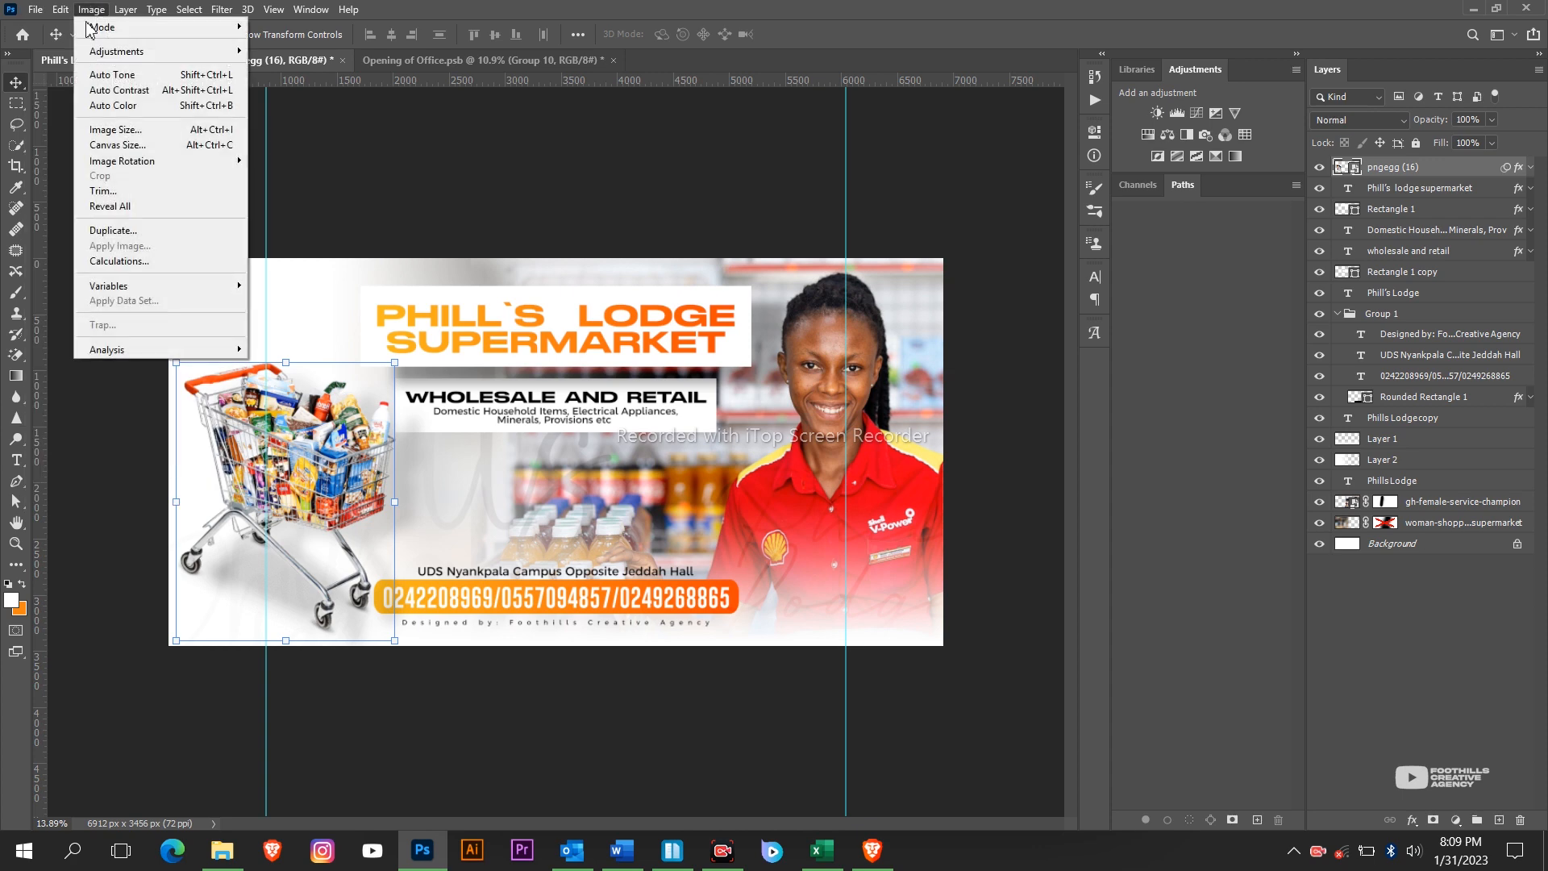
pyautogui.click(48, 27)
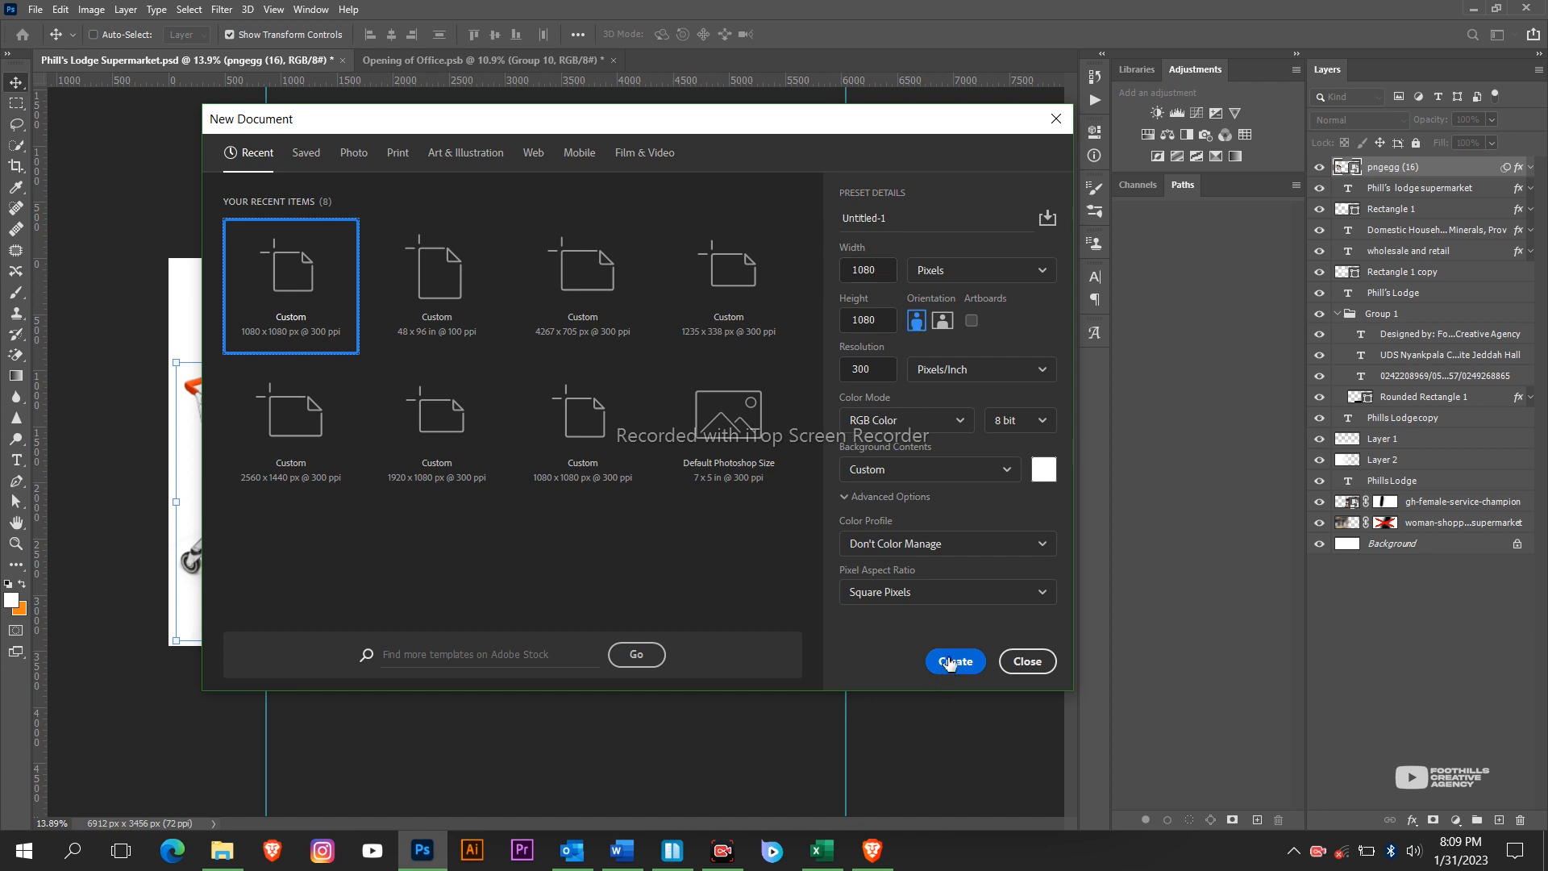
pyautogui.click(939, 218)
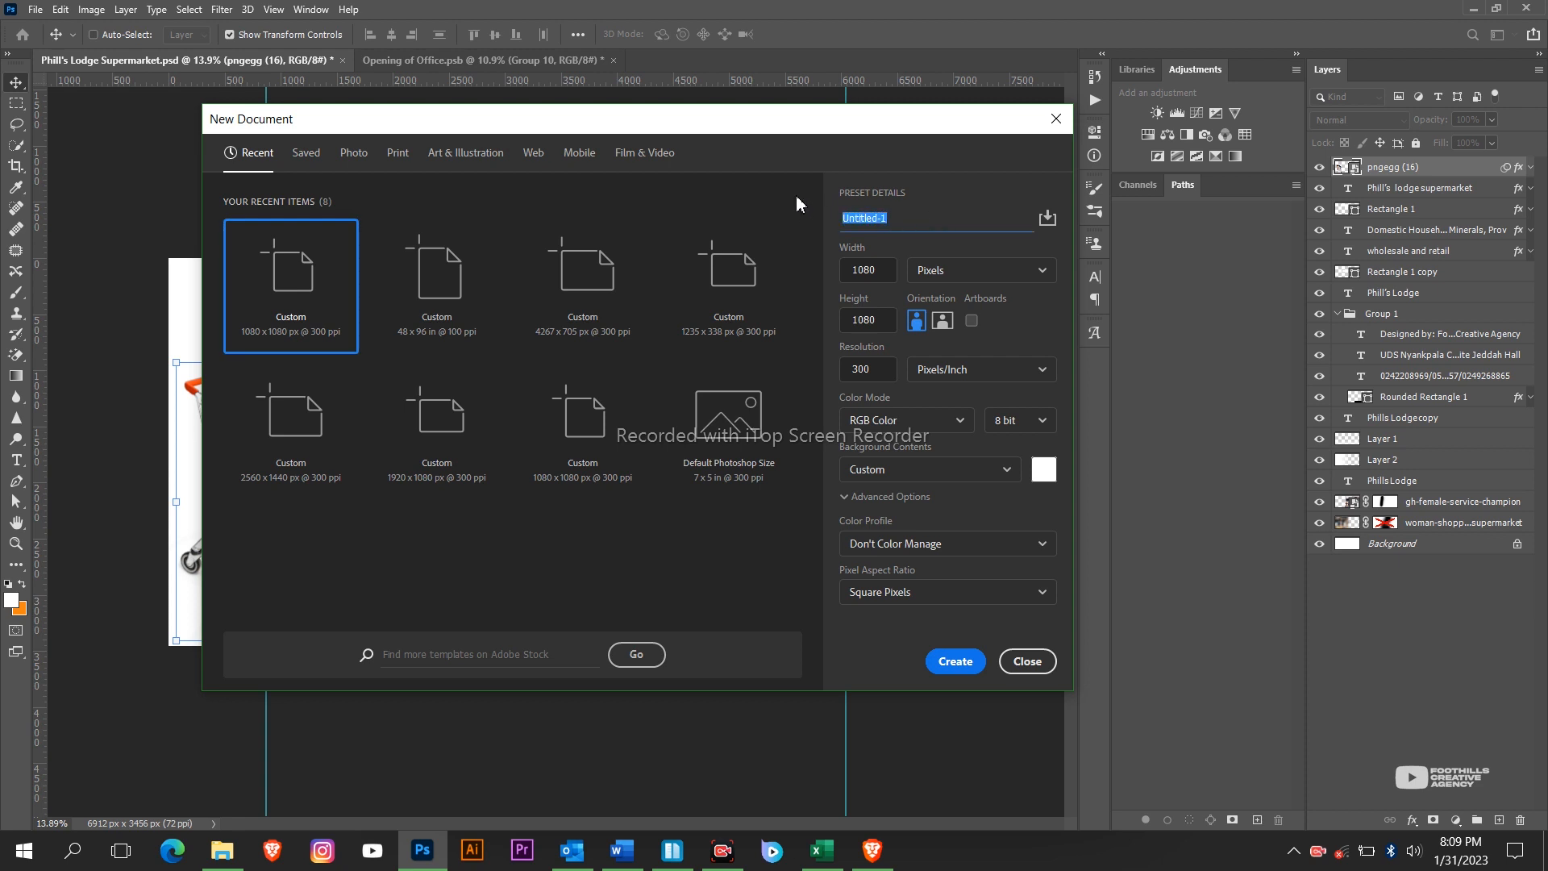
pyautogui.write('pO')
# Create the blank square canvas, zoom to check it, then switch to File Explorer.
pyautogui.click(972, 661)
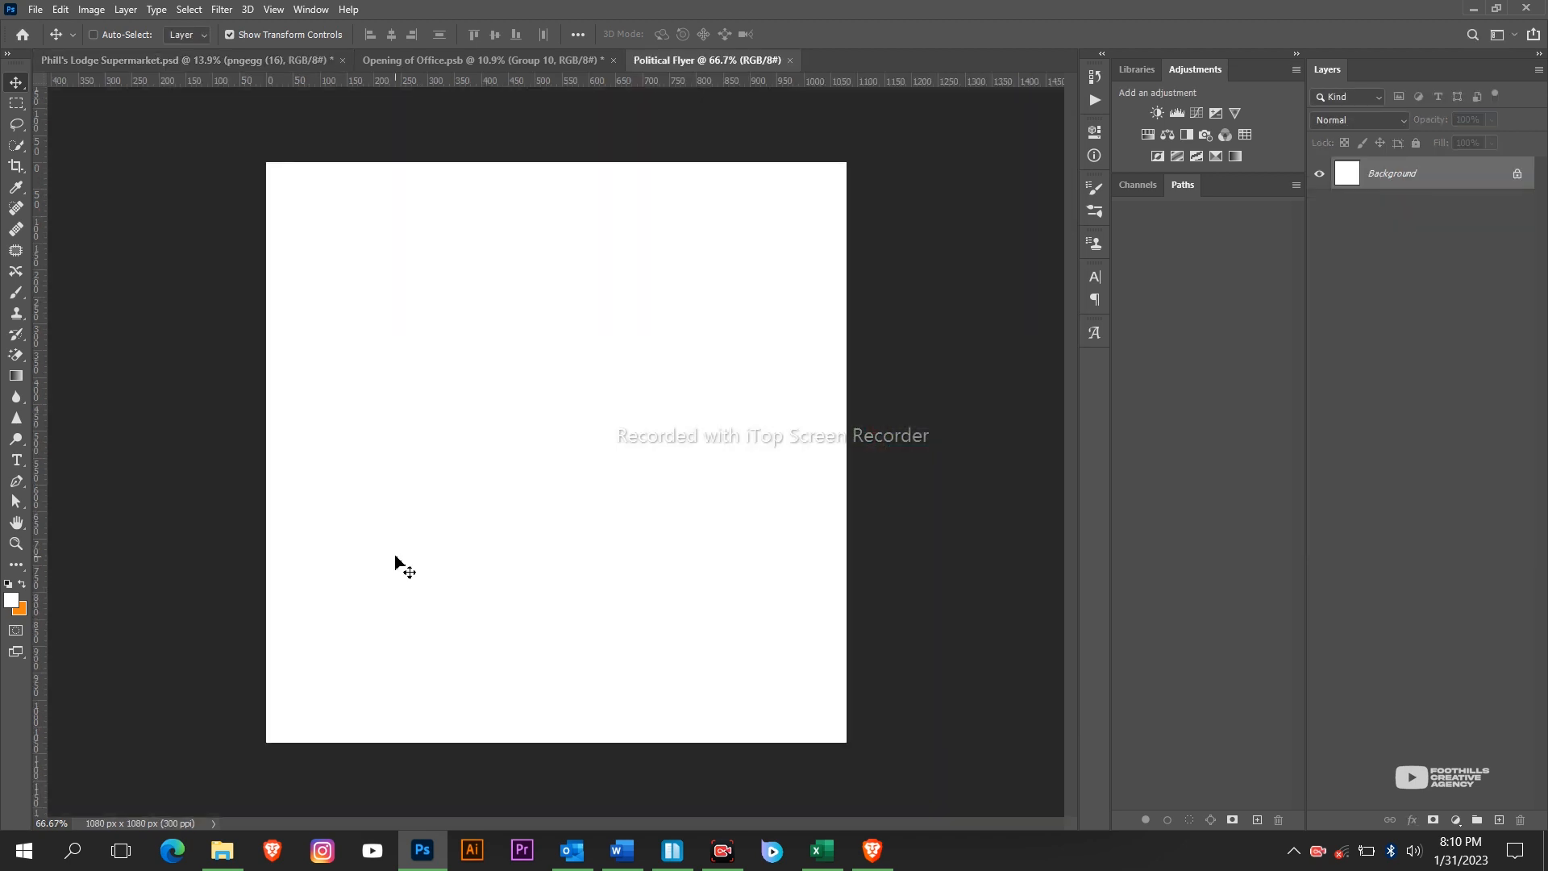
pyautogui.scroll(2, 483, 440)
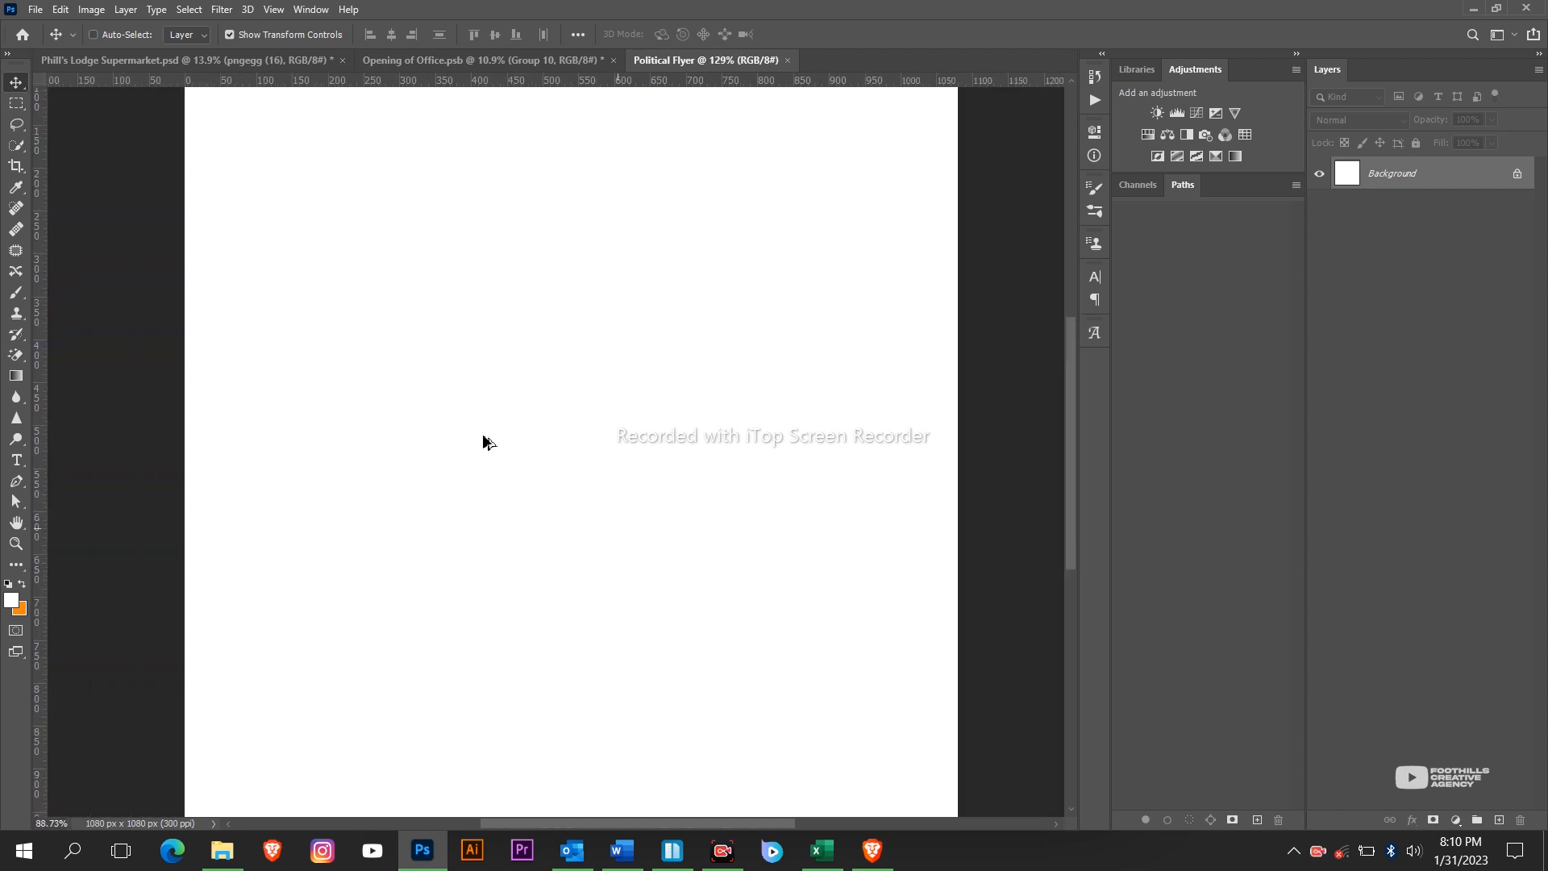
pyautogui.scroll(-2, 482, 440)
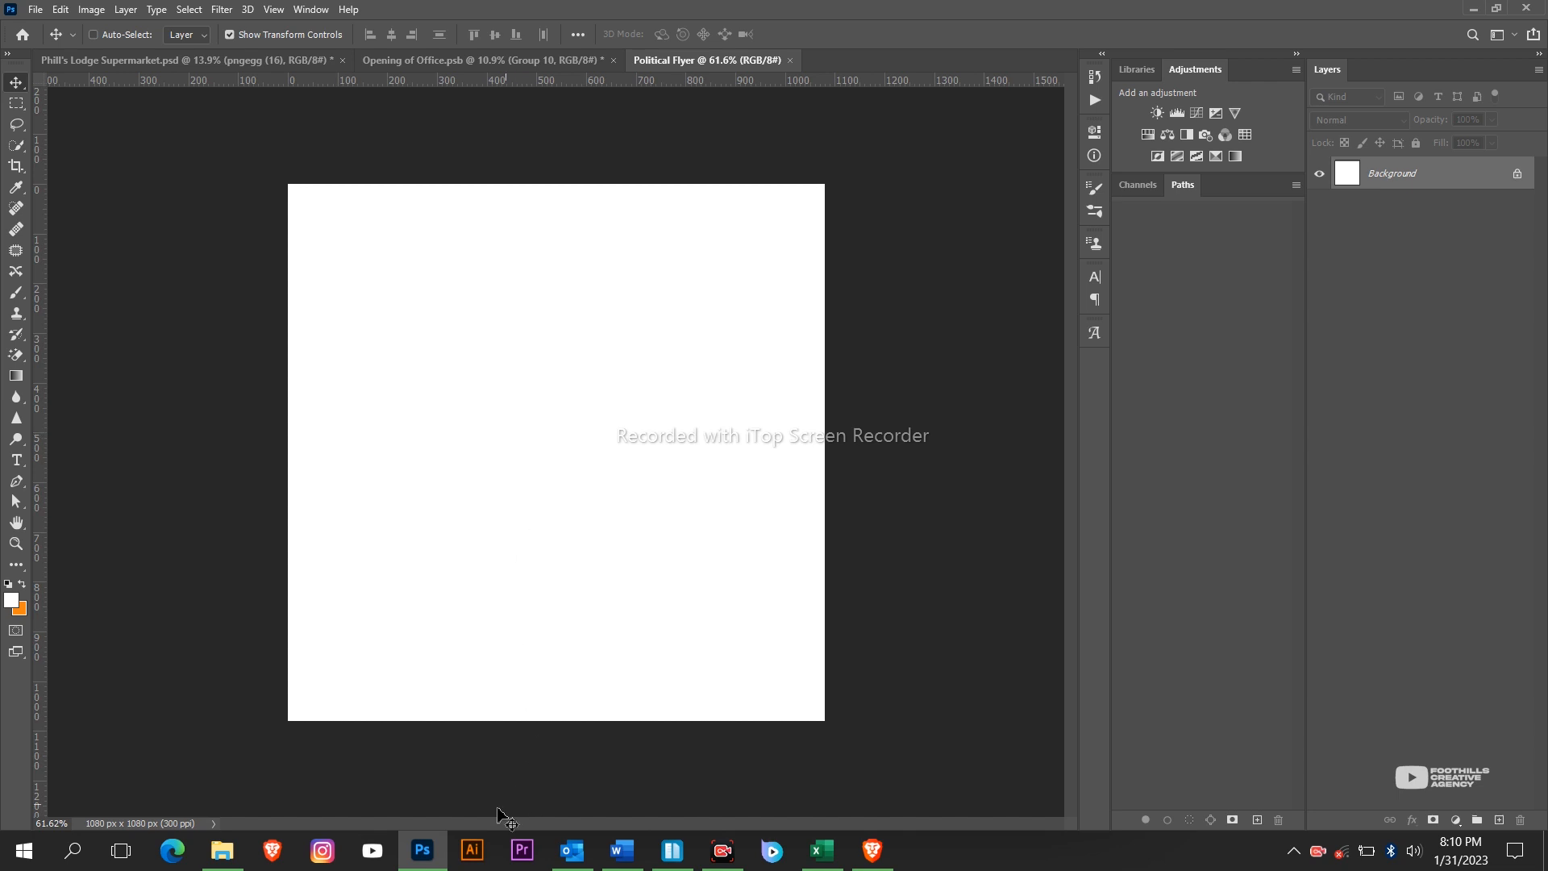
pyautogui.click(223, 850)
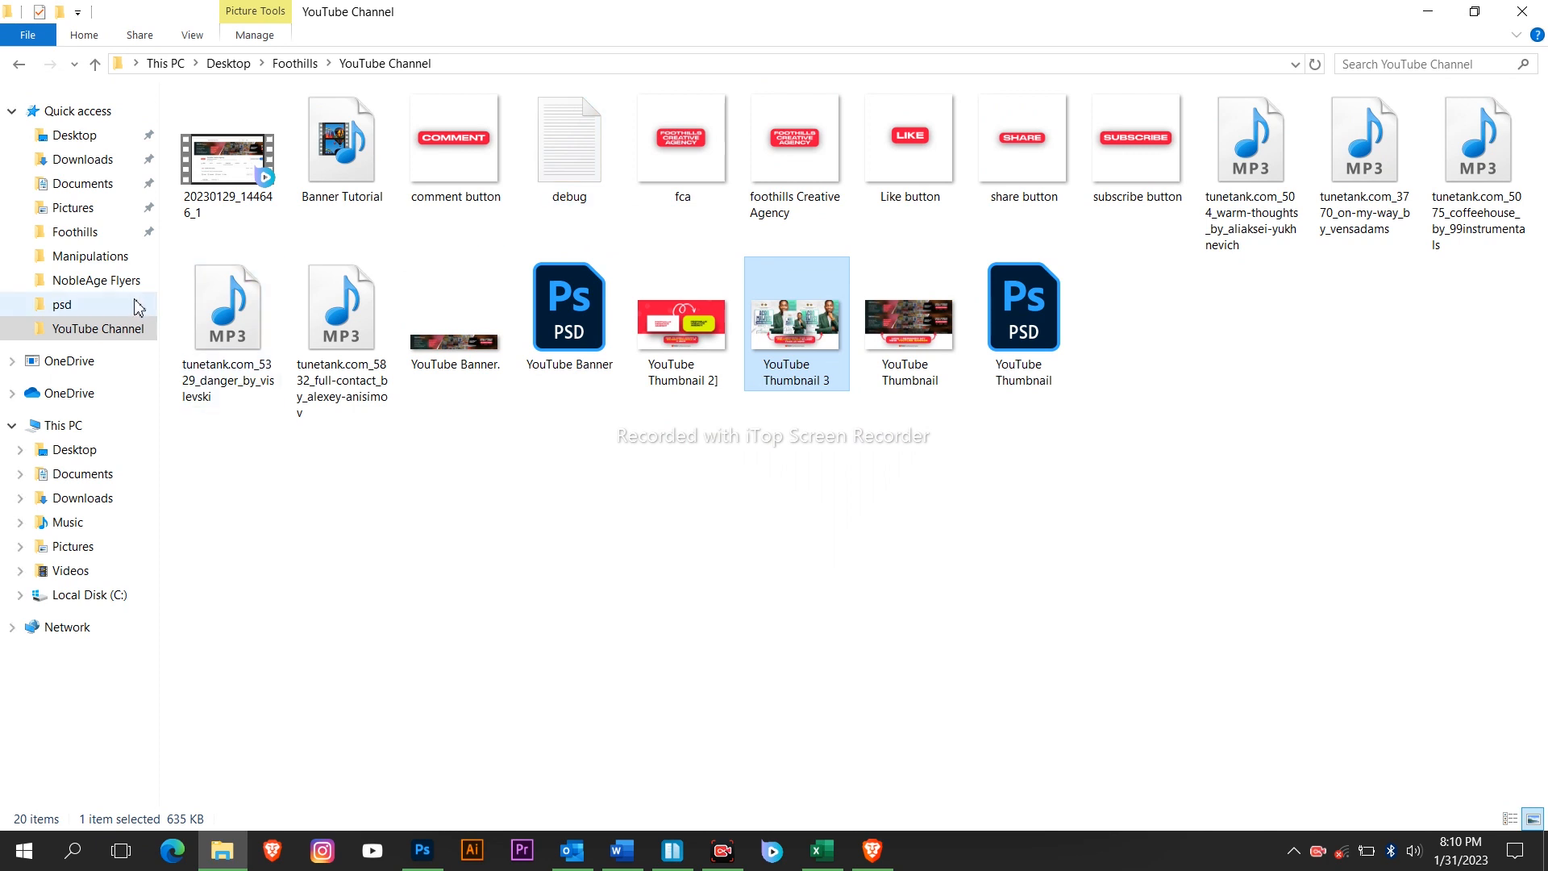
# Go to Foothills > Images and drag the DSC_0066 photo into the Photoshop canvas.
pyautogui.click(88, 232)
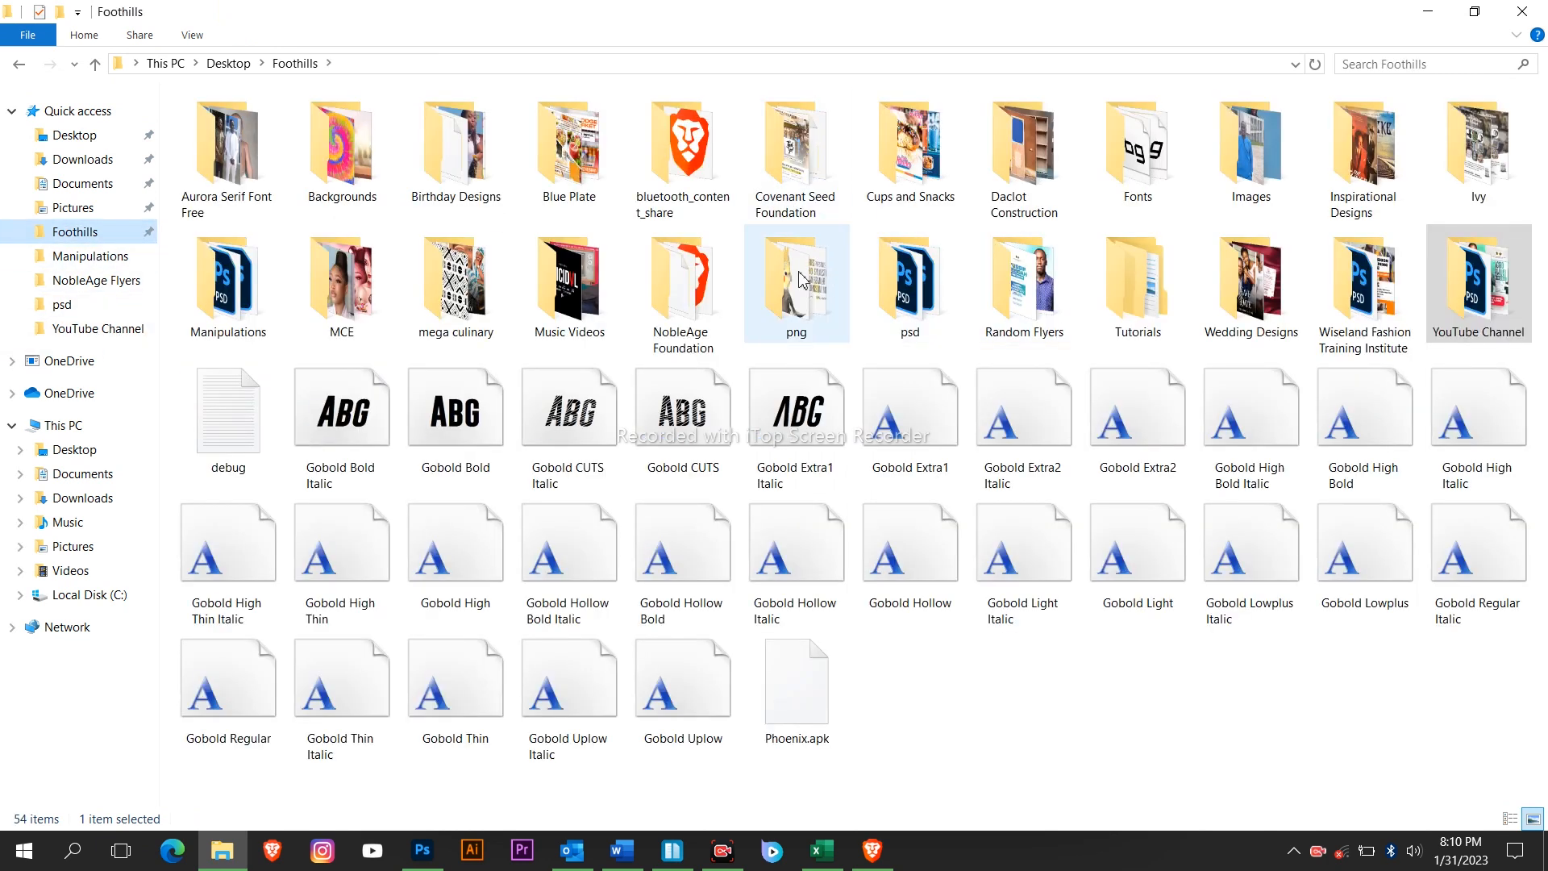
pyautogui.doubleClick(1256, 172)
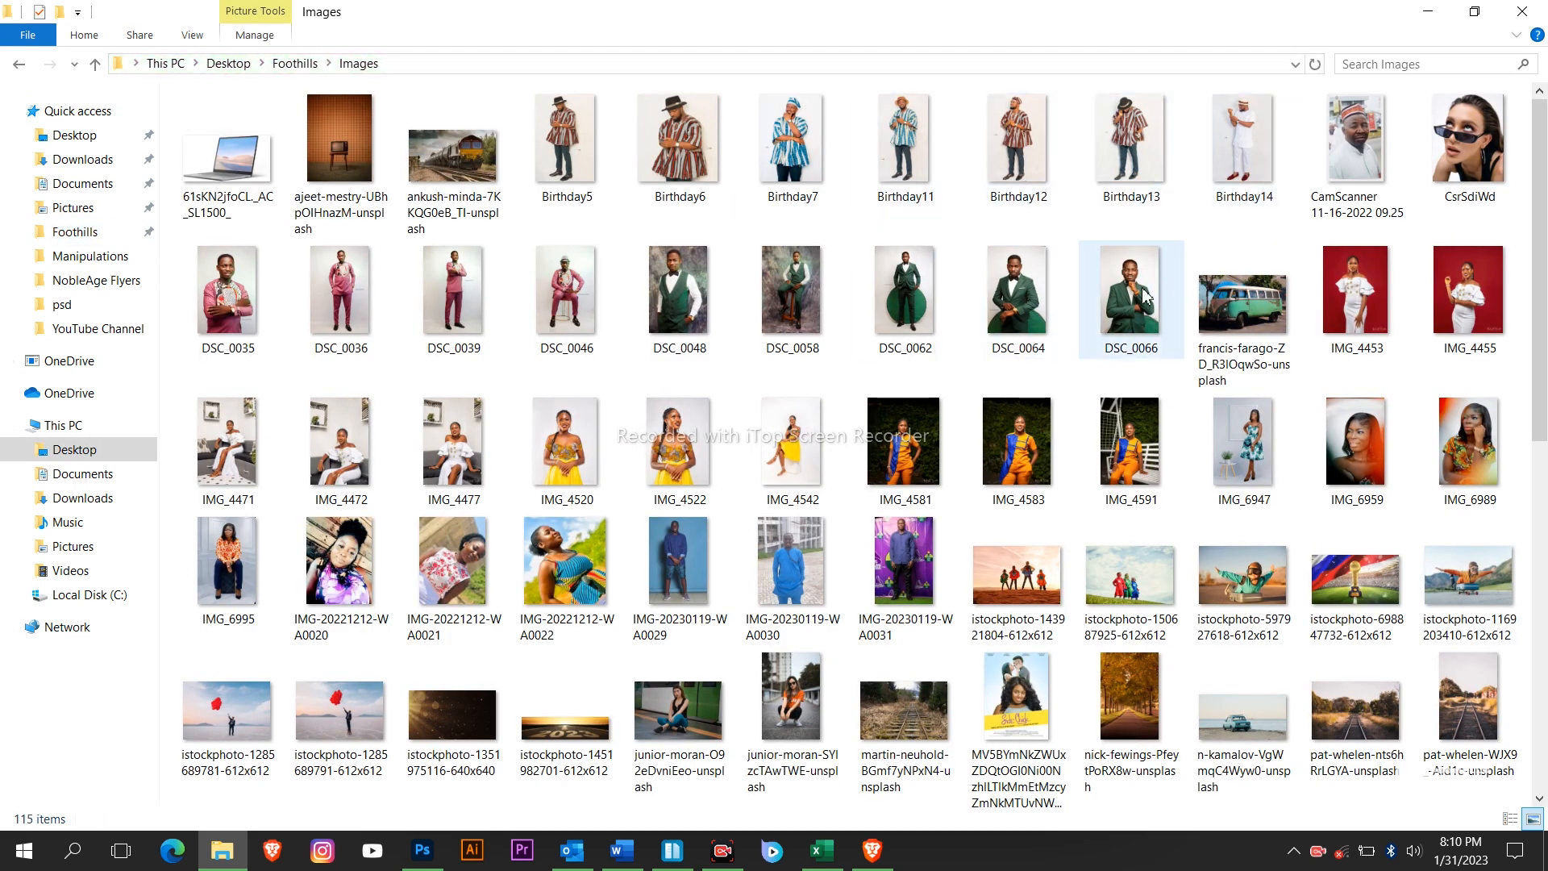
pyautogui.moveTo(1126, 290); pyautogui.dragTo(567, 503)
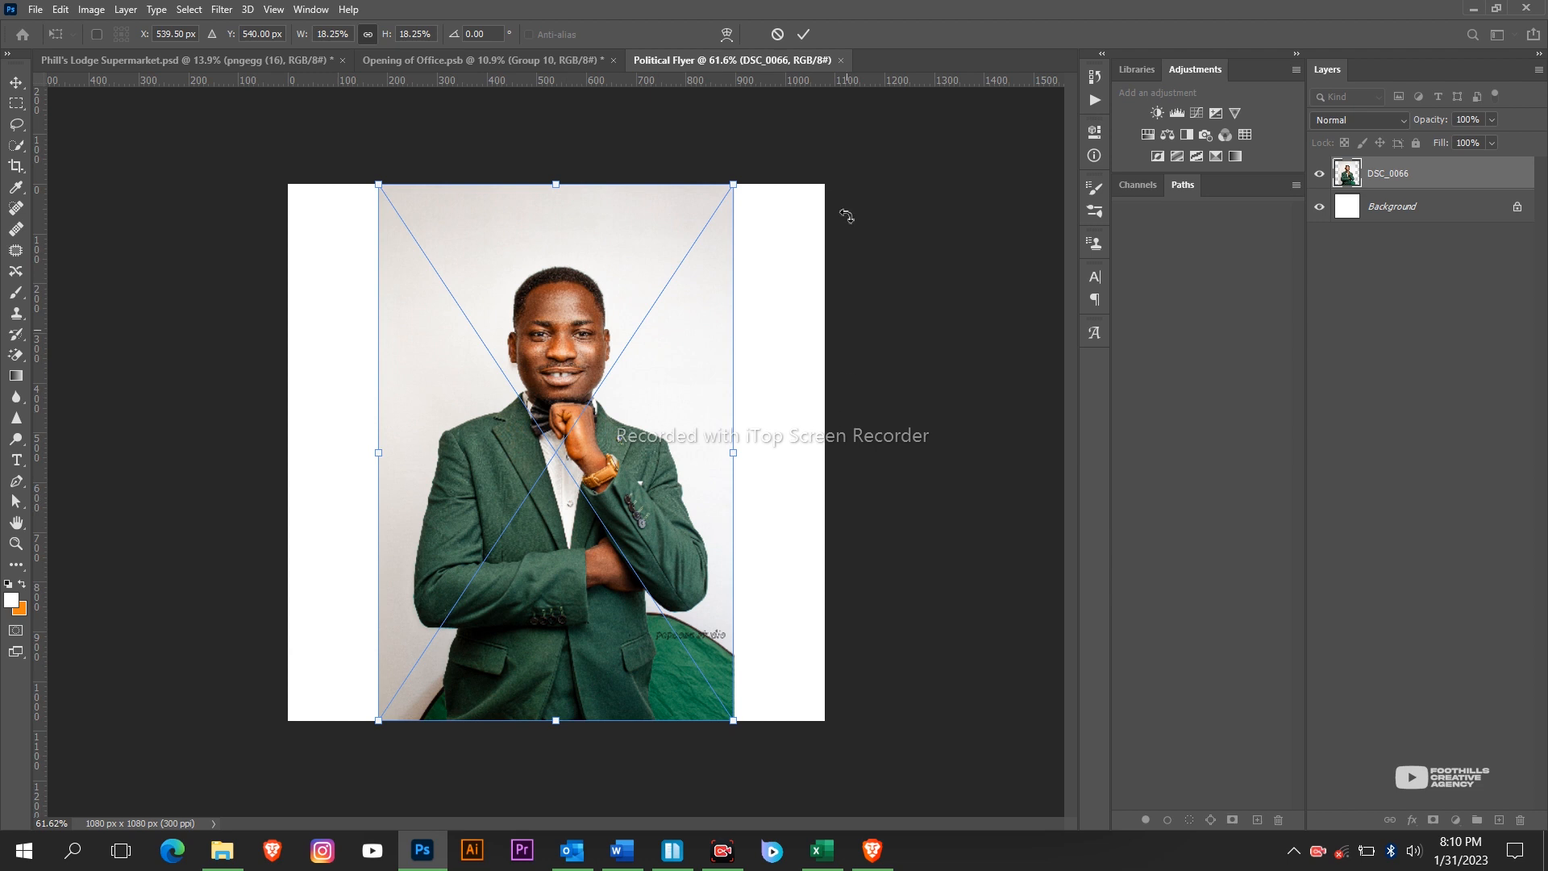
# Commit the placed DSC_0066 portrait and shift it toward the right of the canvas.
pyautogui.click(803, 34)
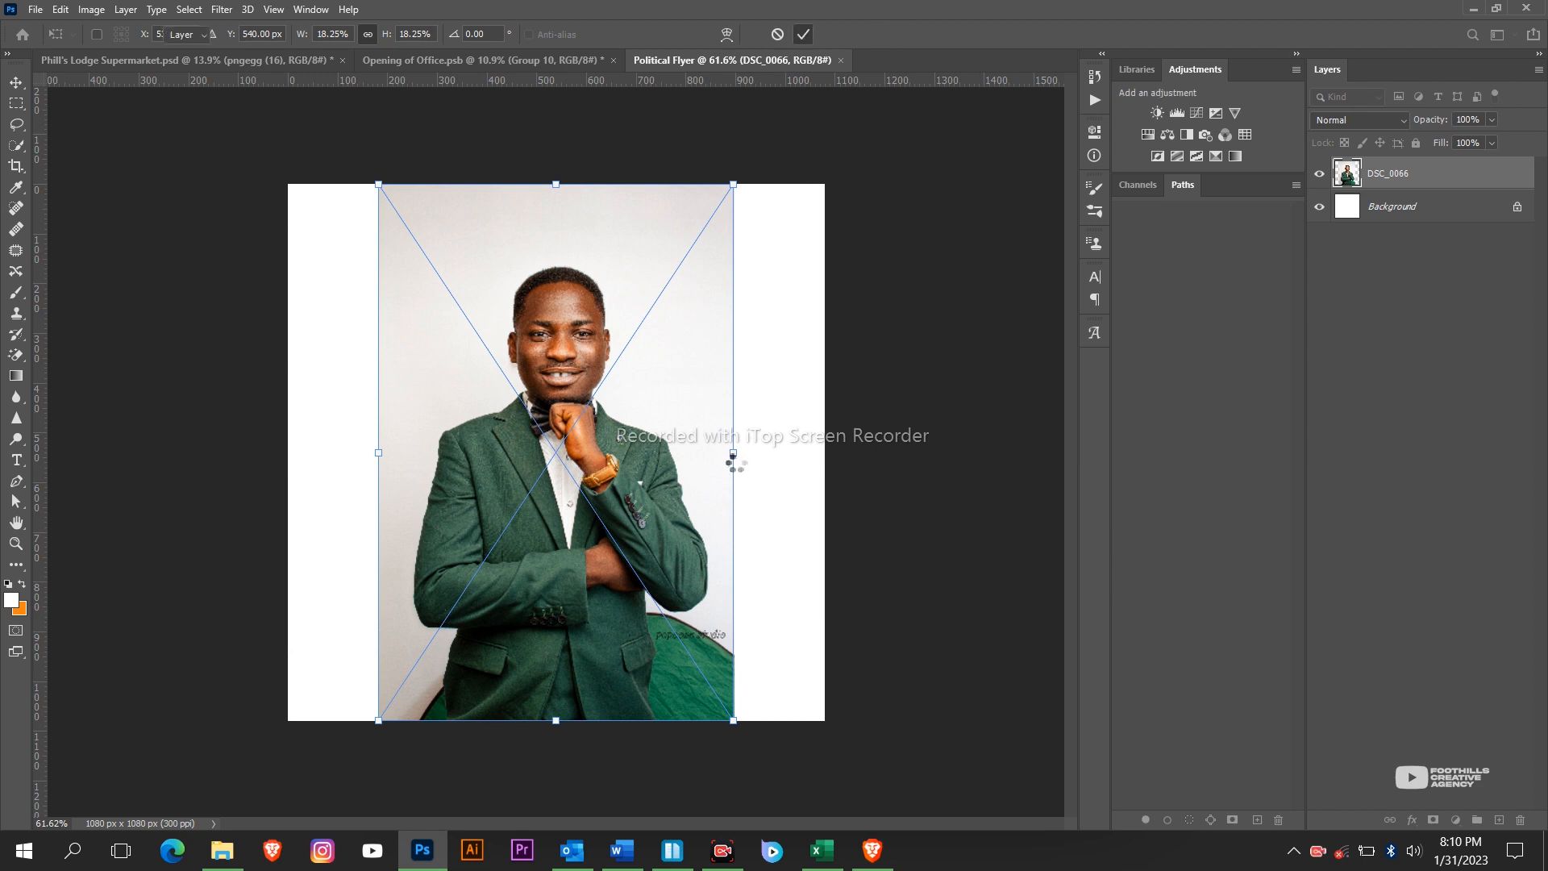
pyautogui.moveTo(736, 466); pyautogui.dragTo(777, 505)
pyautogui.click(800, 31)
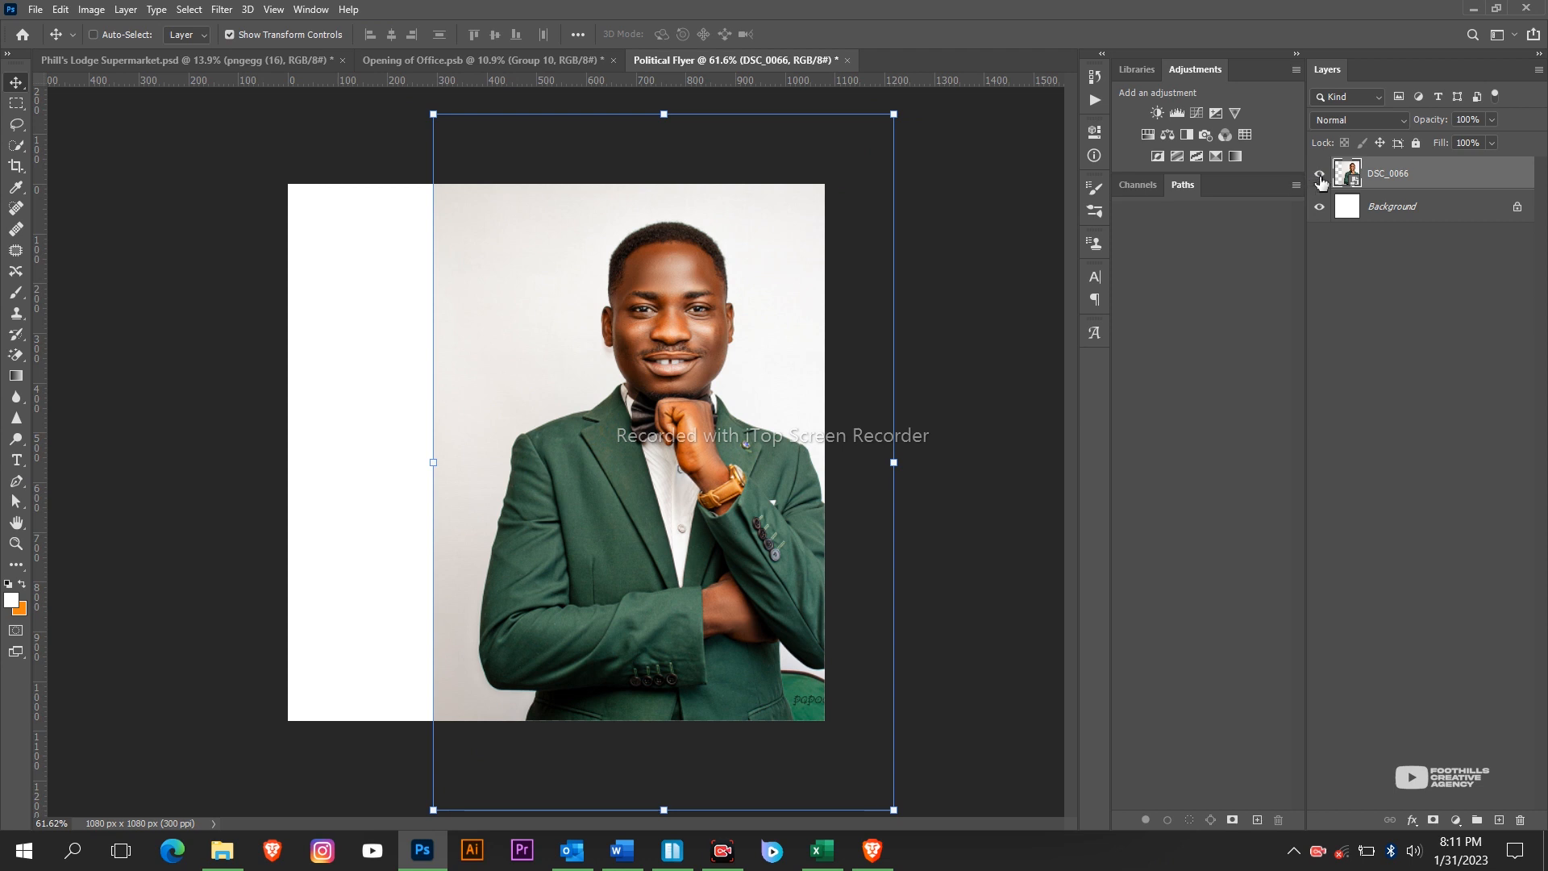
# Hide the portrait layer so the canvas shows white, and activate the Type tool.
pyautogui.click(1320, 177)
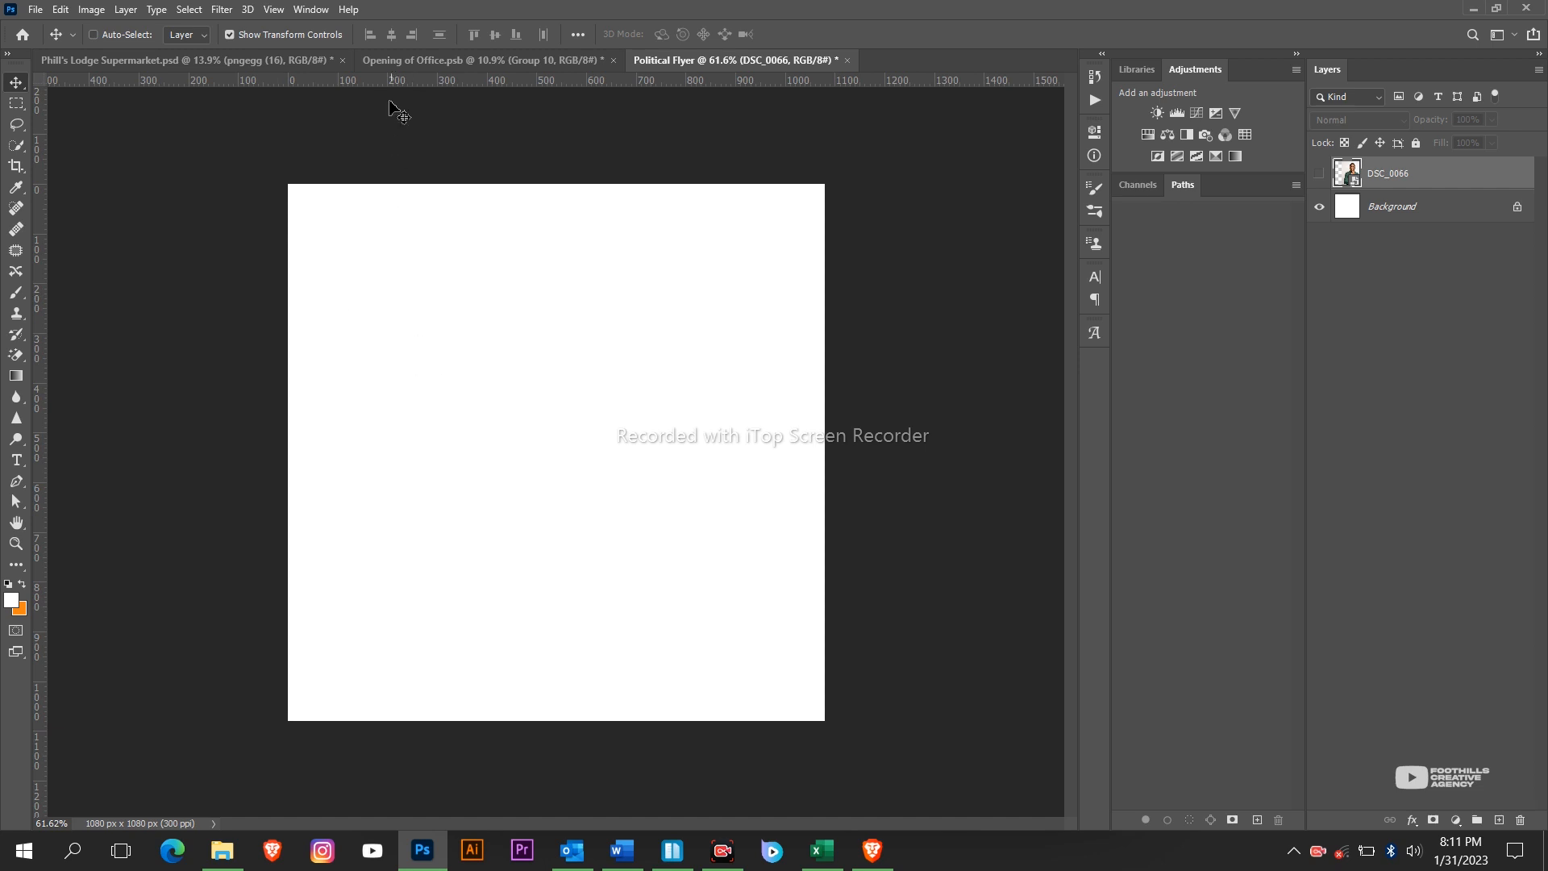
pyautogui.click(425, 861)
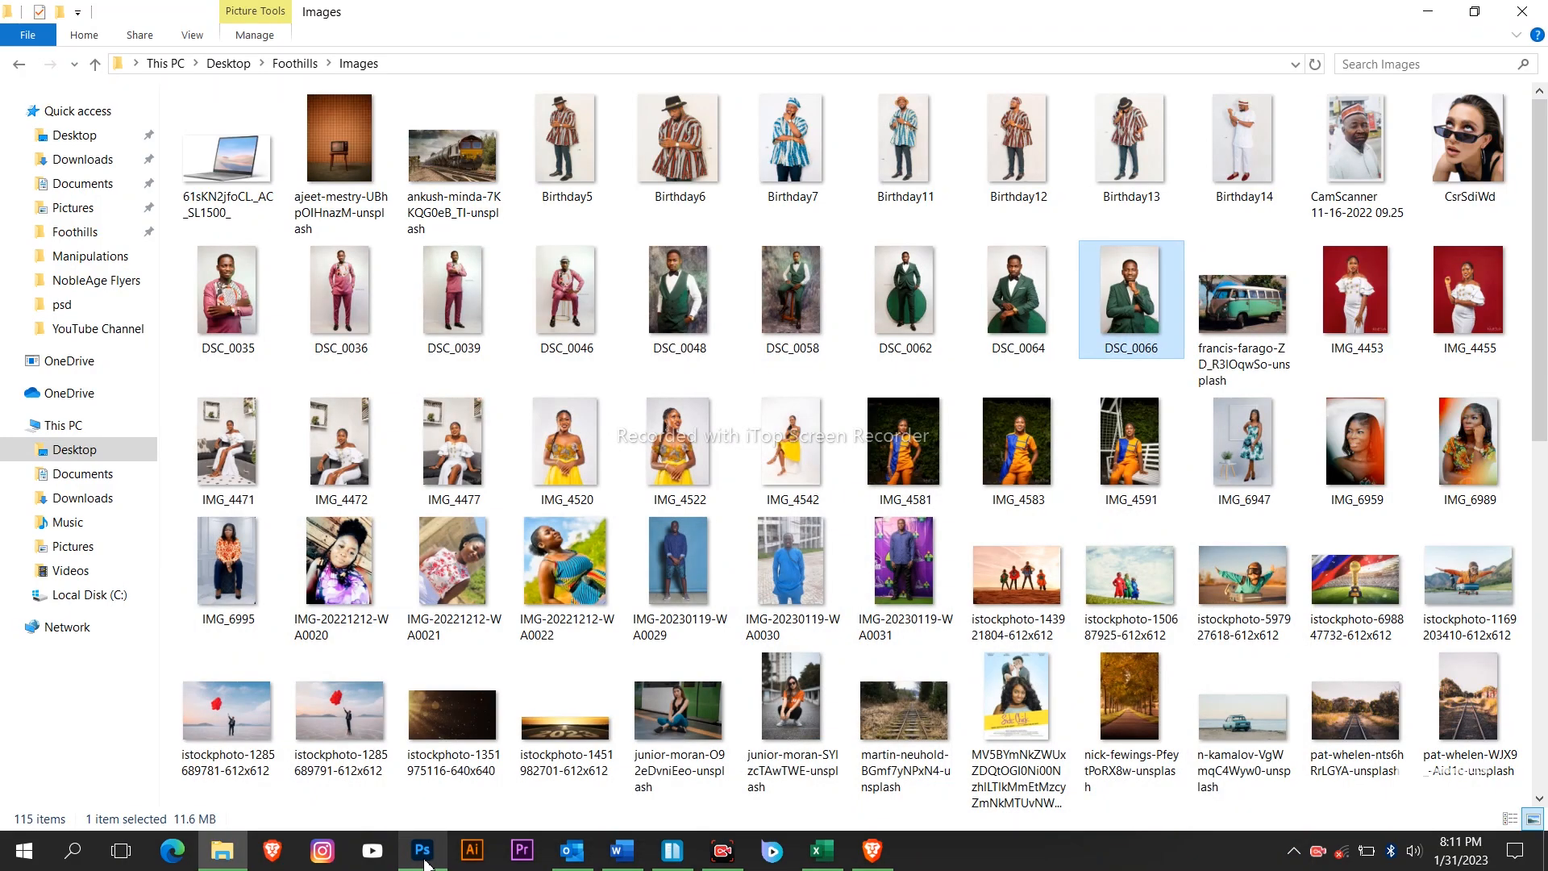
pyautogui.click(1427, 11)
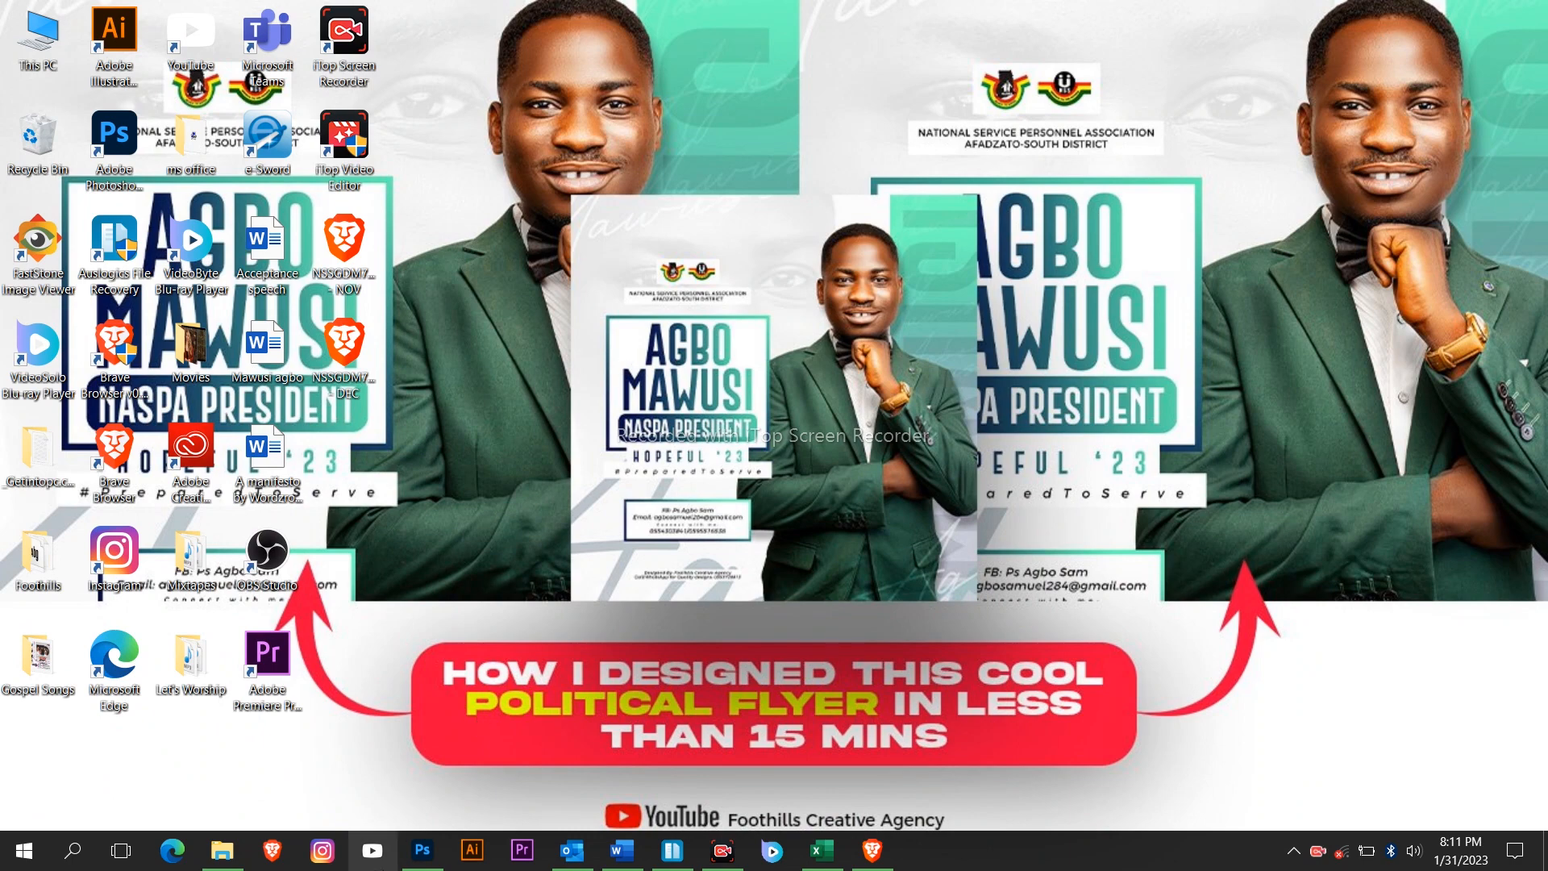
pyautogui.click(429, 856)
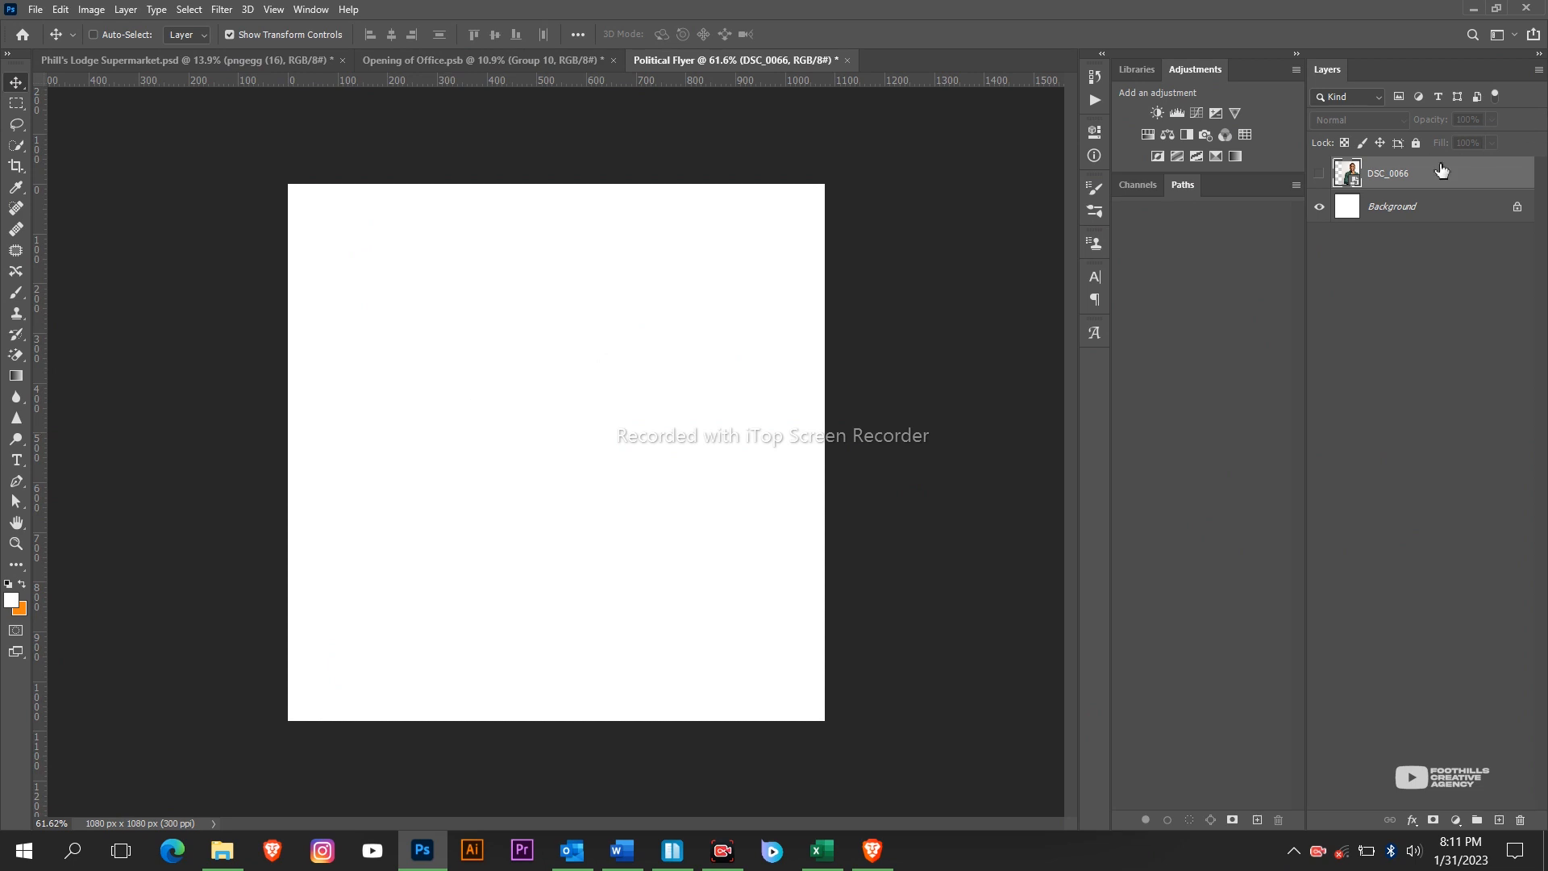
pyautogui.click(1319, 174)
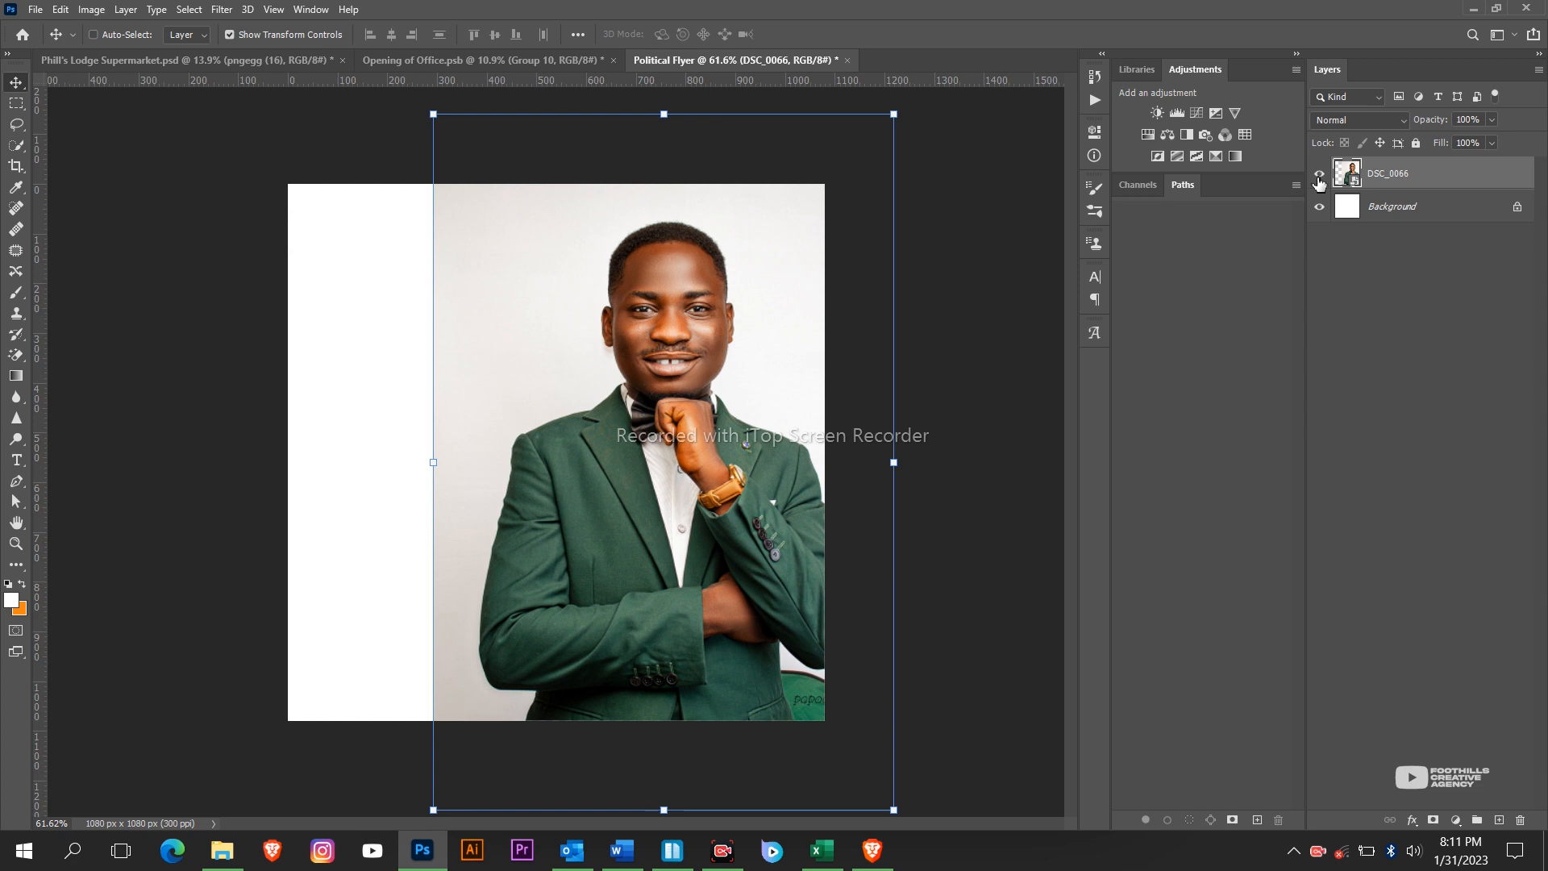
pyautogui.click(1319, 177)
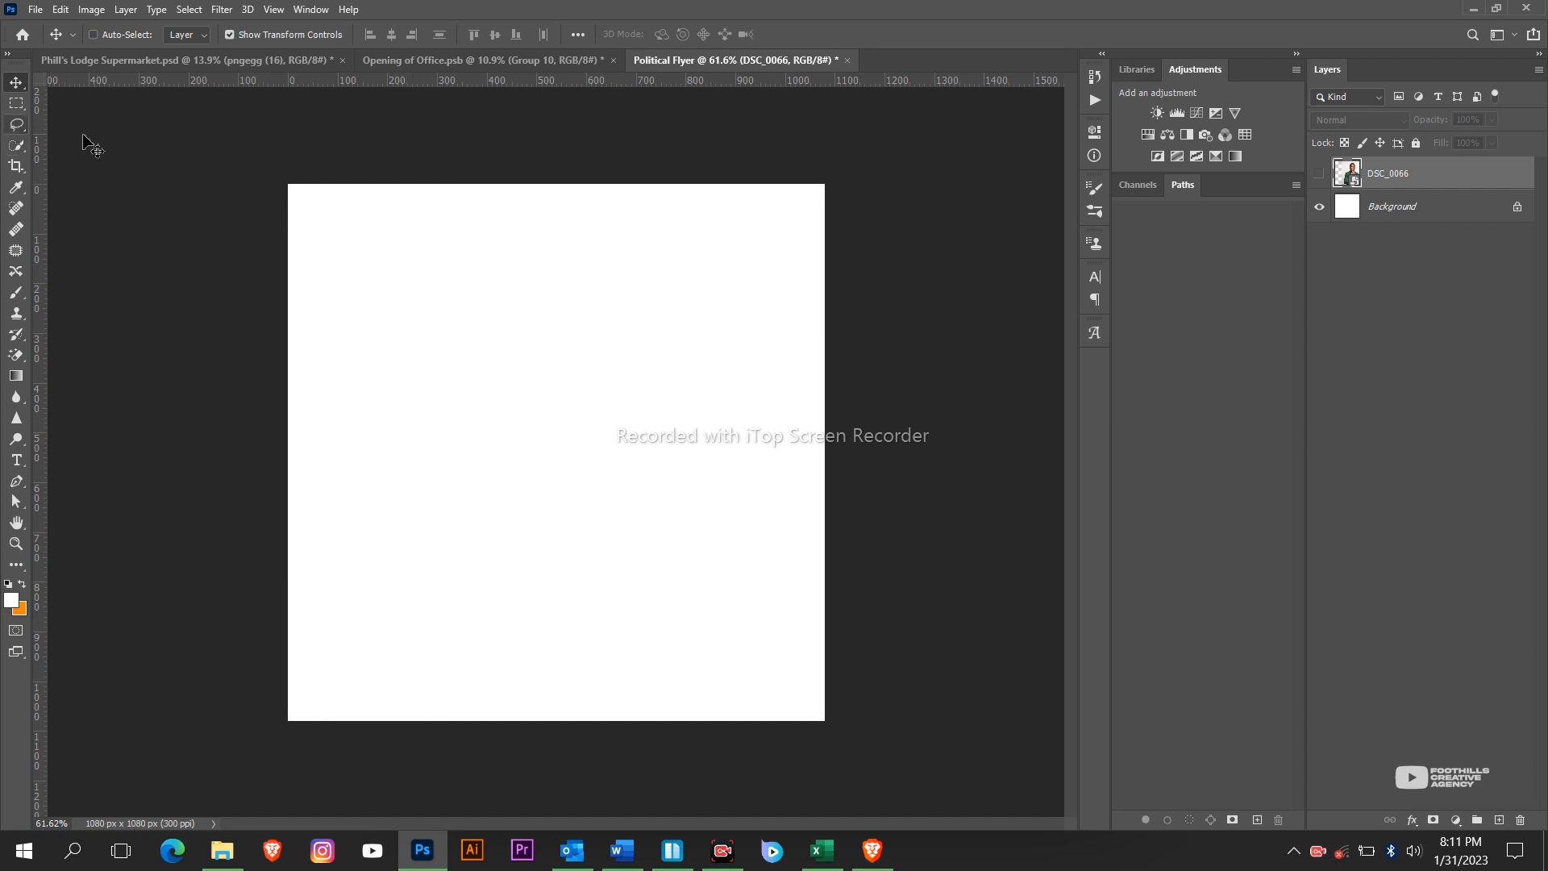
pyautogui.press('t')
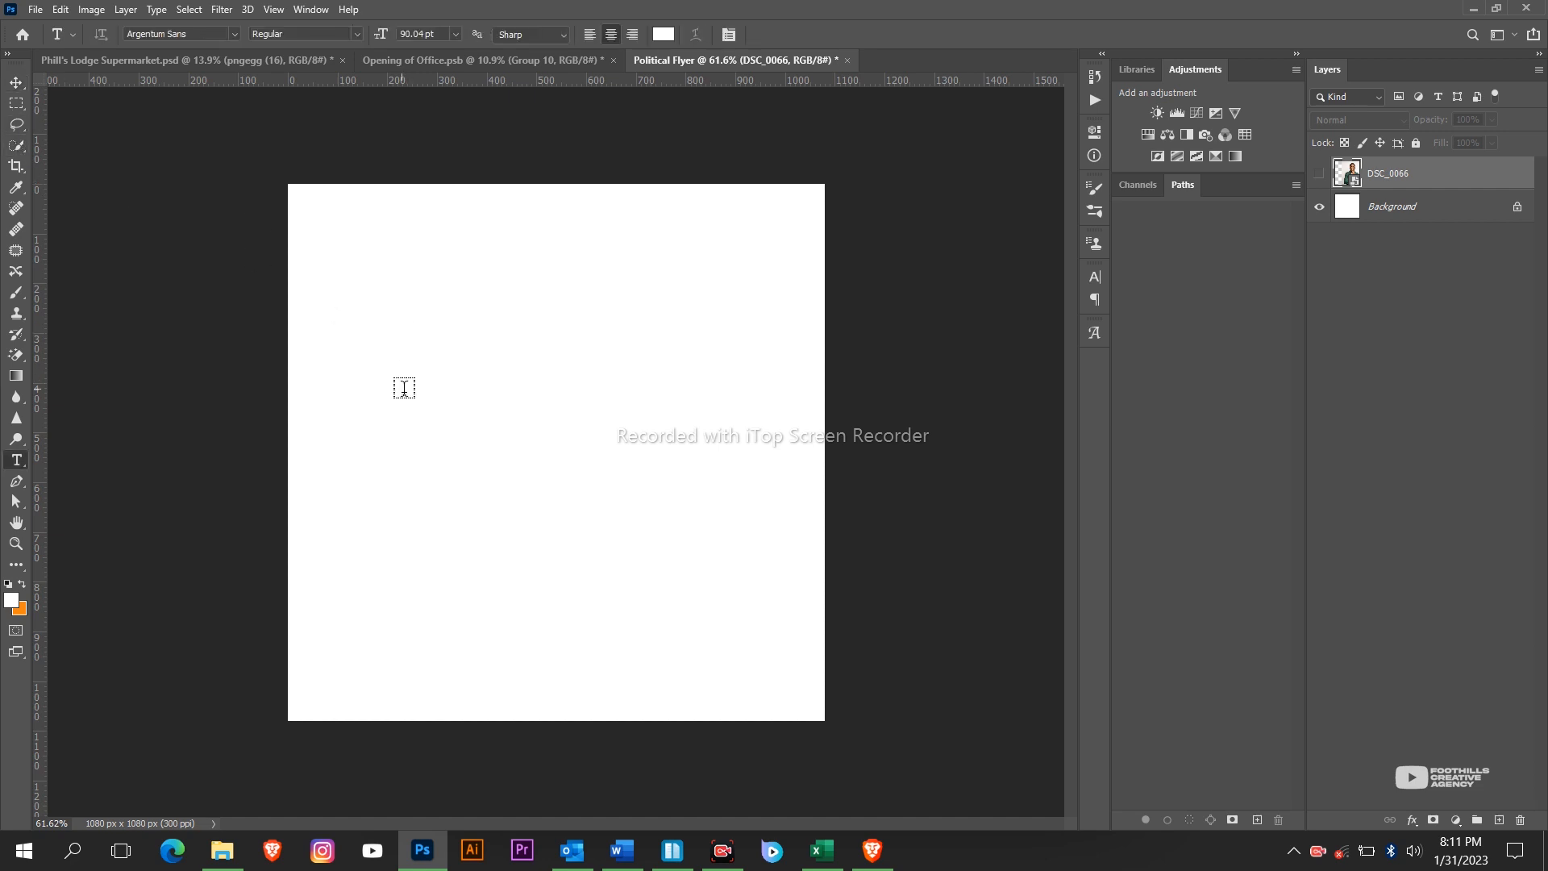
# Start a black 21 pt text layer with 0 letter spacing, positioned fully on the canvas.
pyautogui.click(364, 328)
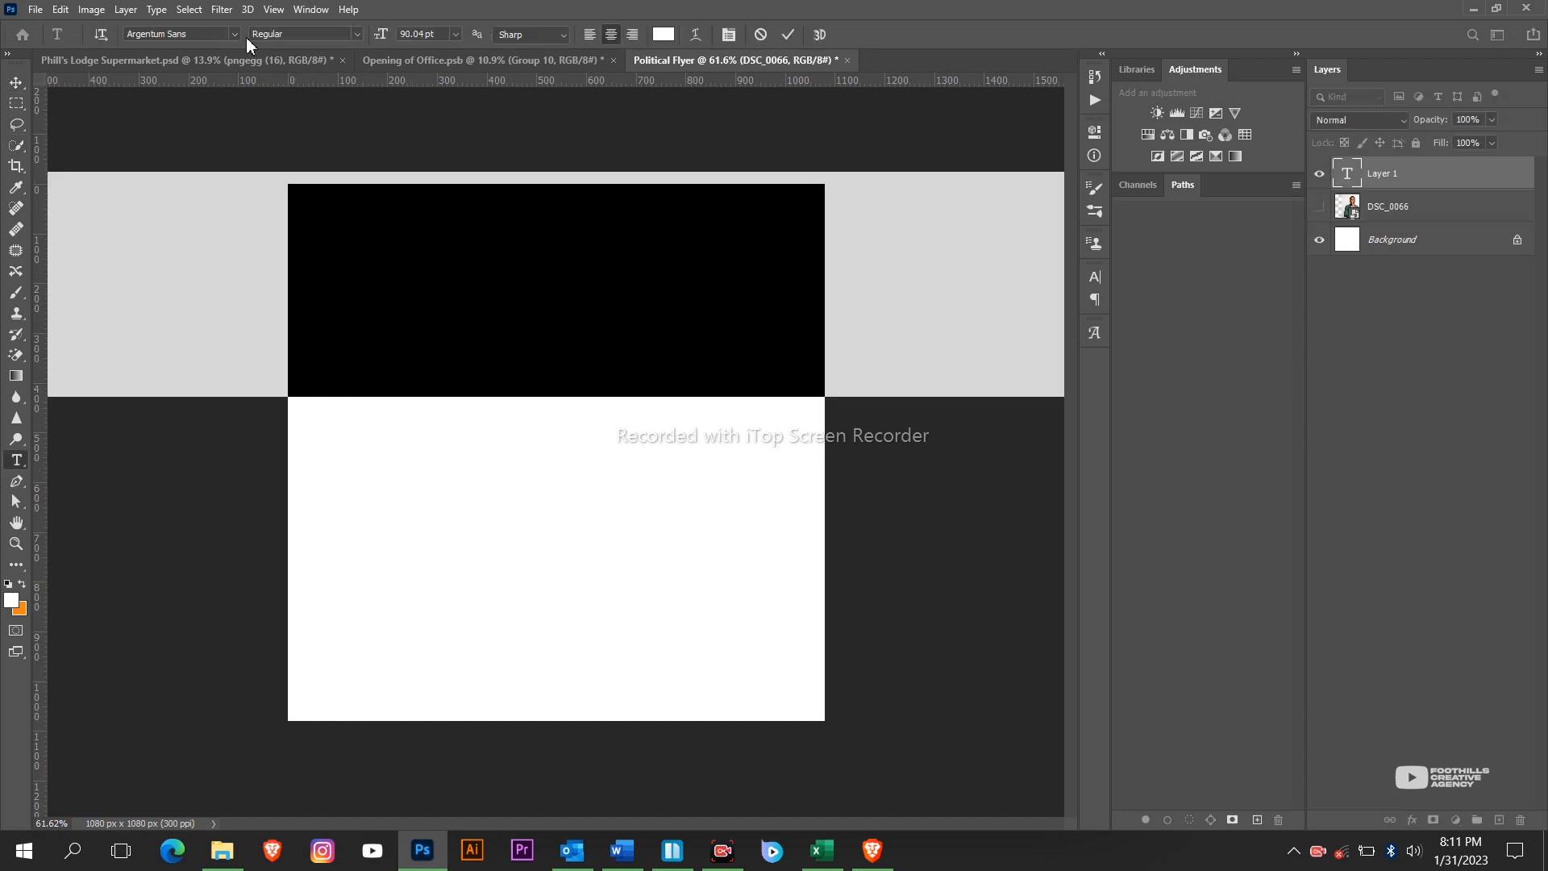
pyautogui.moveTo(382, 35); pyautogui.dragTo(332, 49)
pyautogui.click(664, 34)
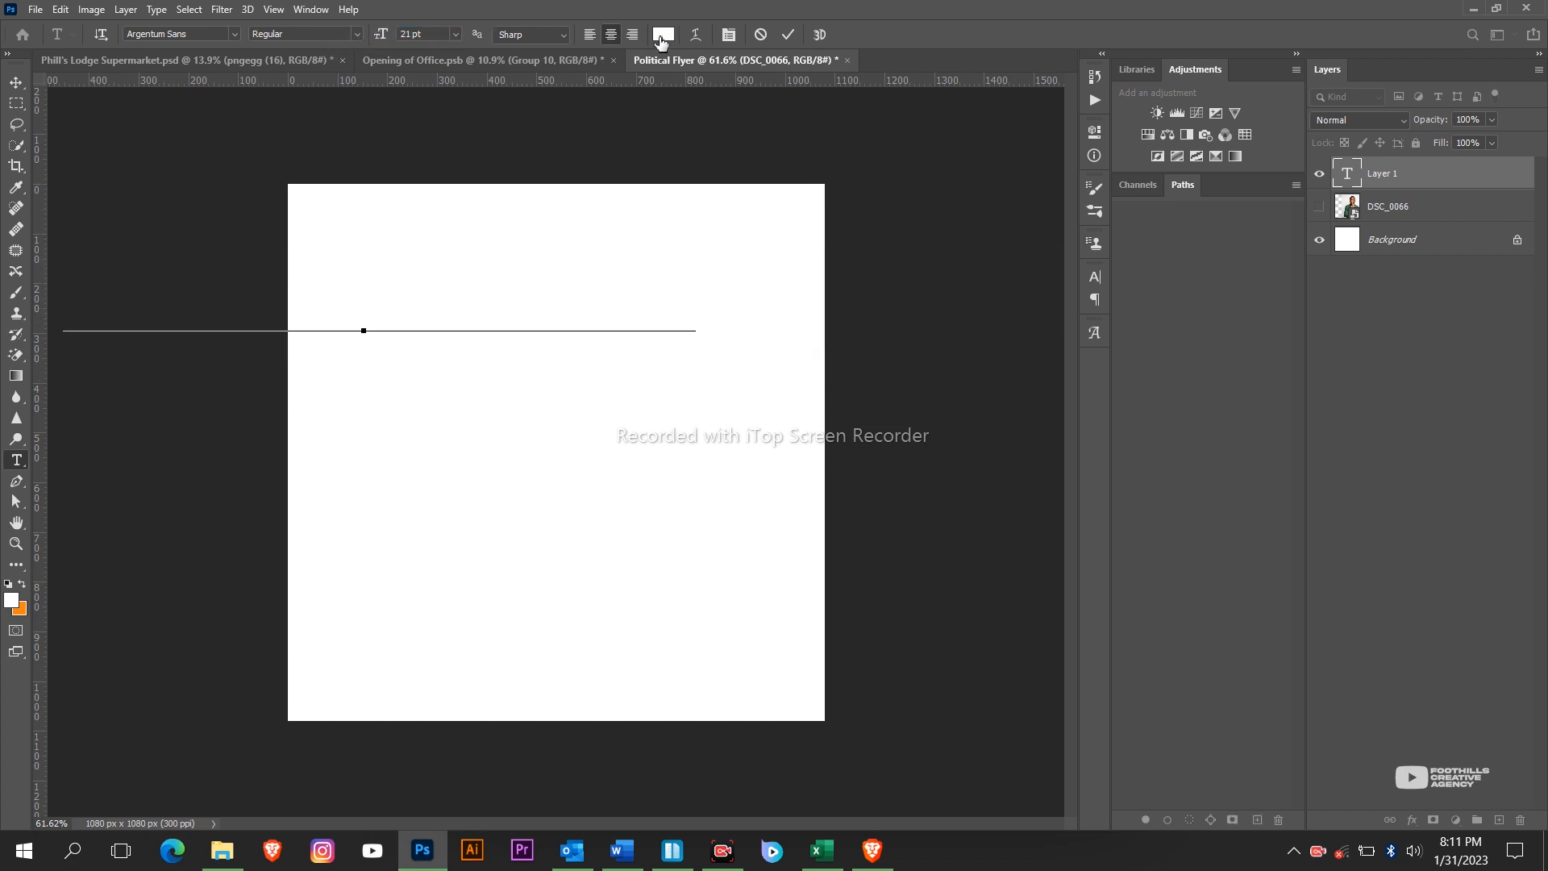
pyautogui.write('000000')
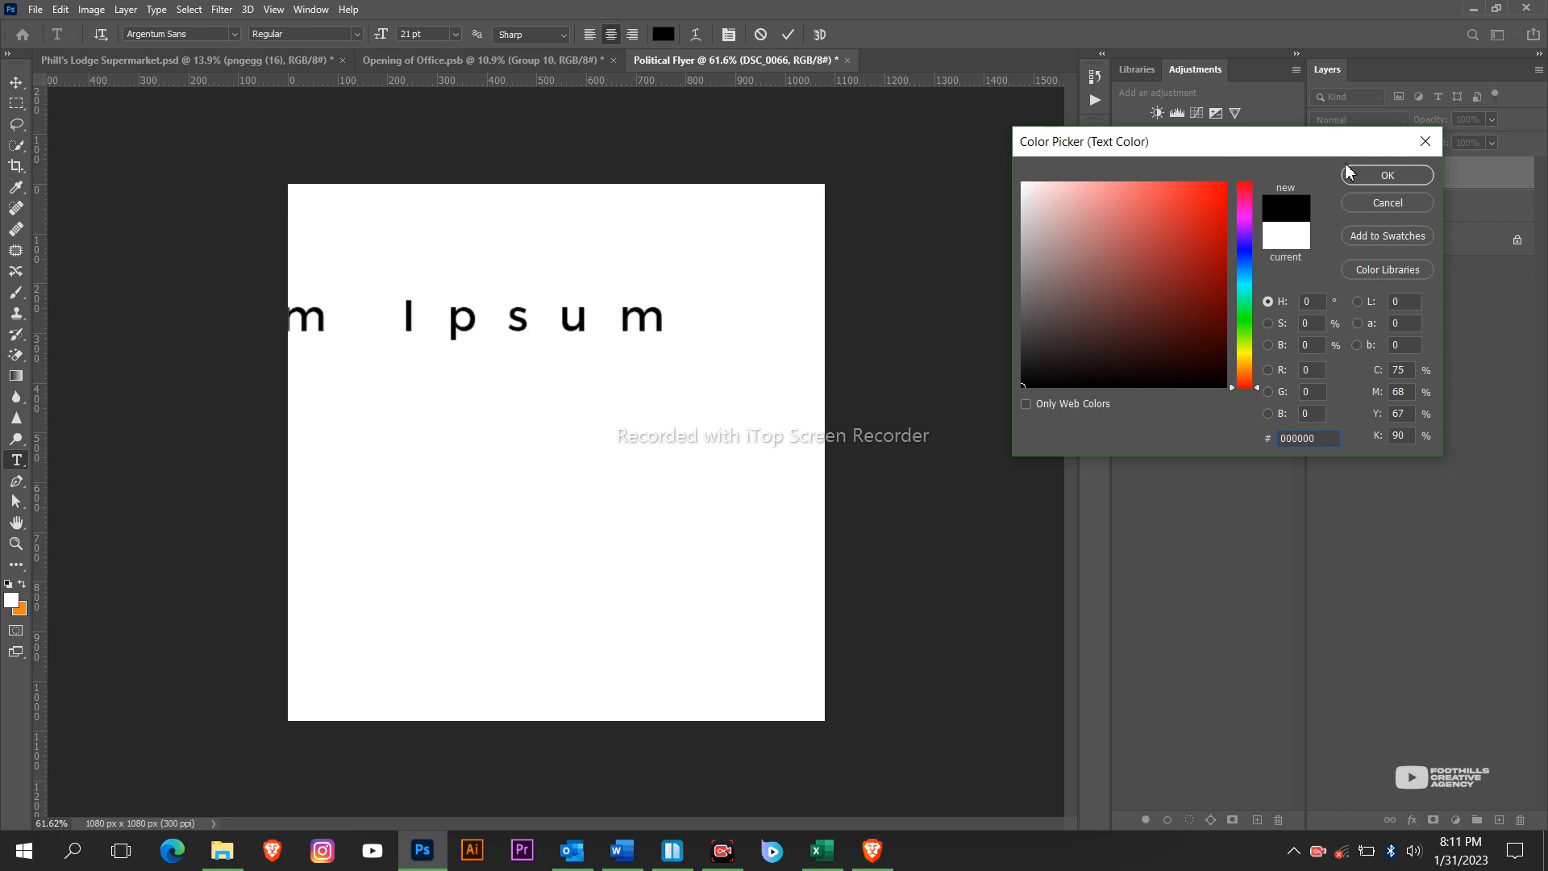
pyautogui.click(1361, 179)
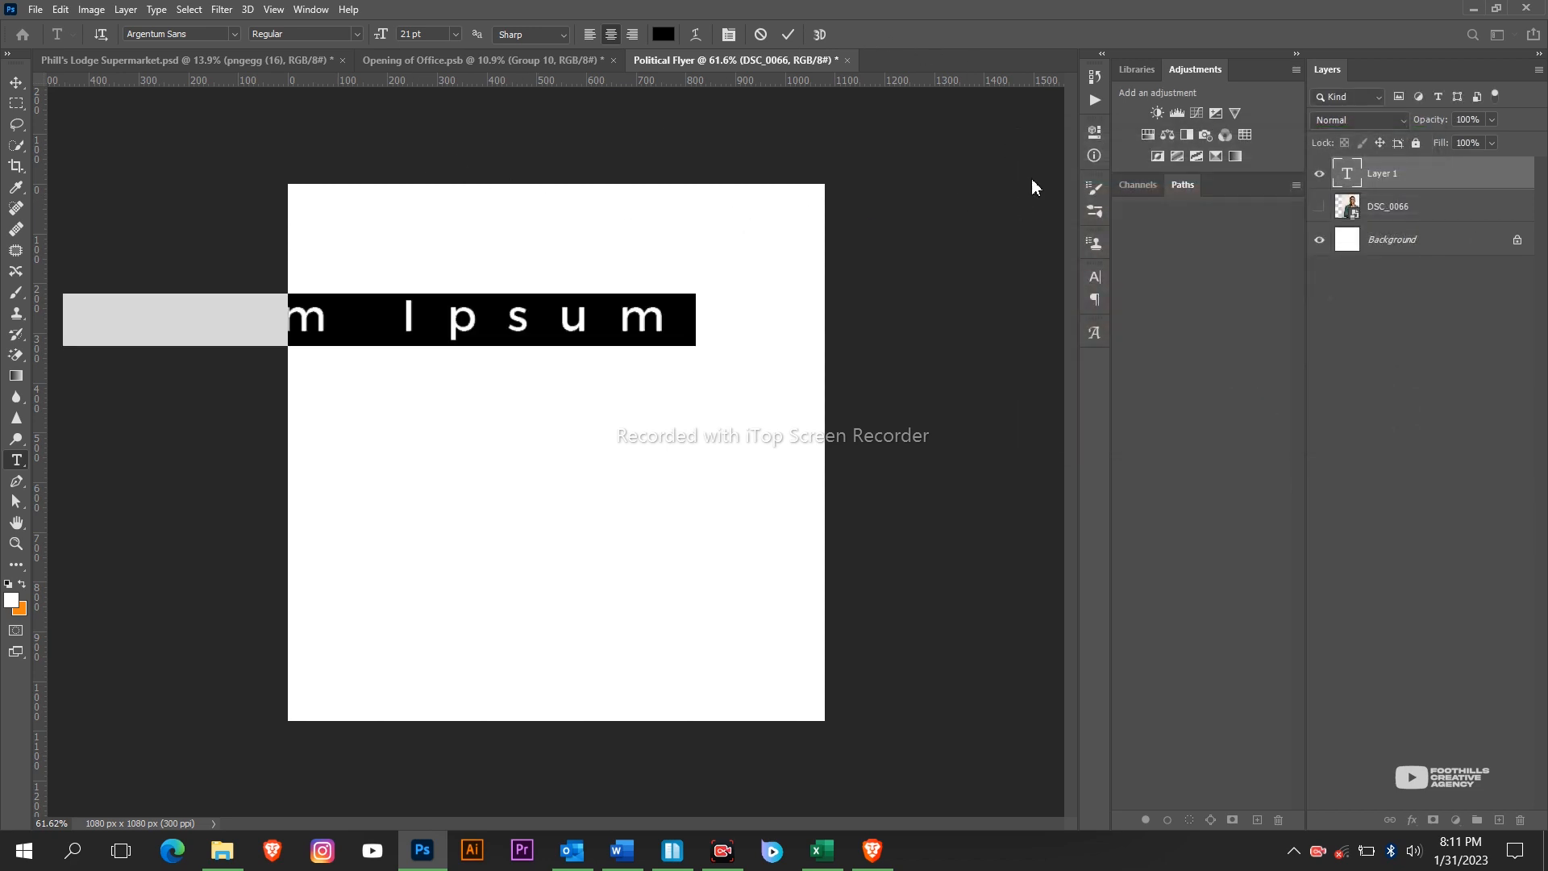
pyautogui.click(1091, 279)
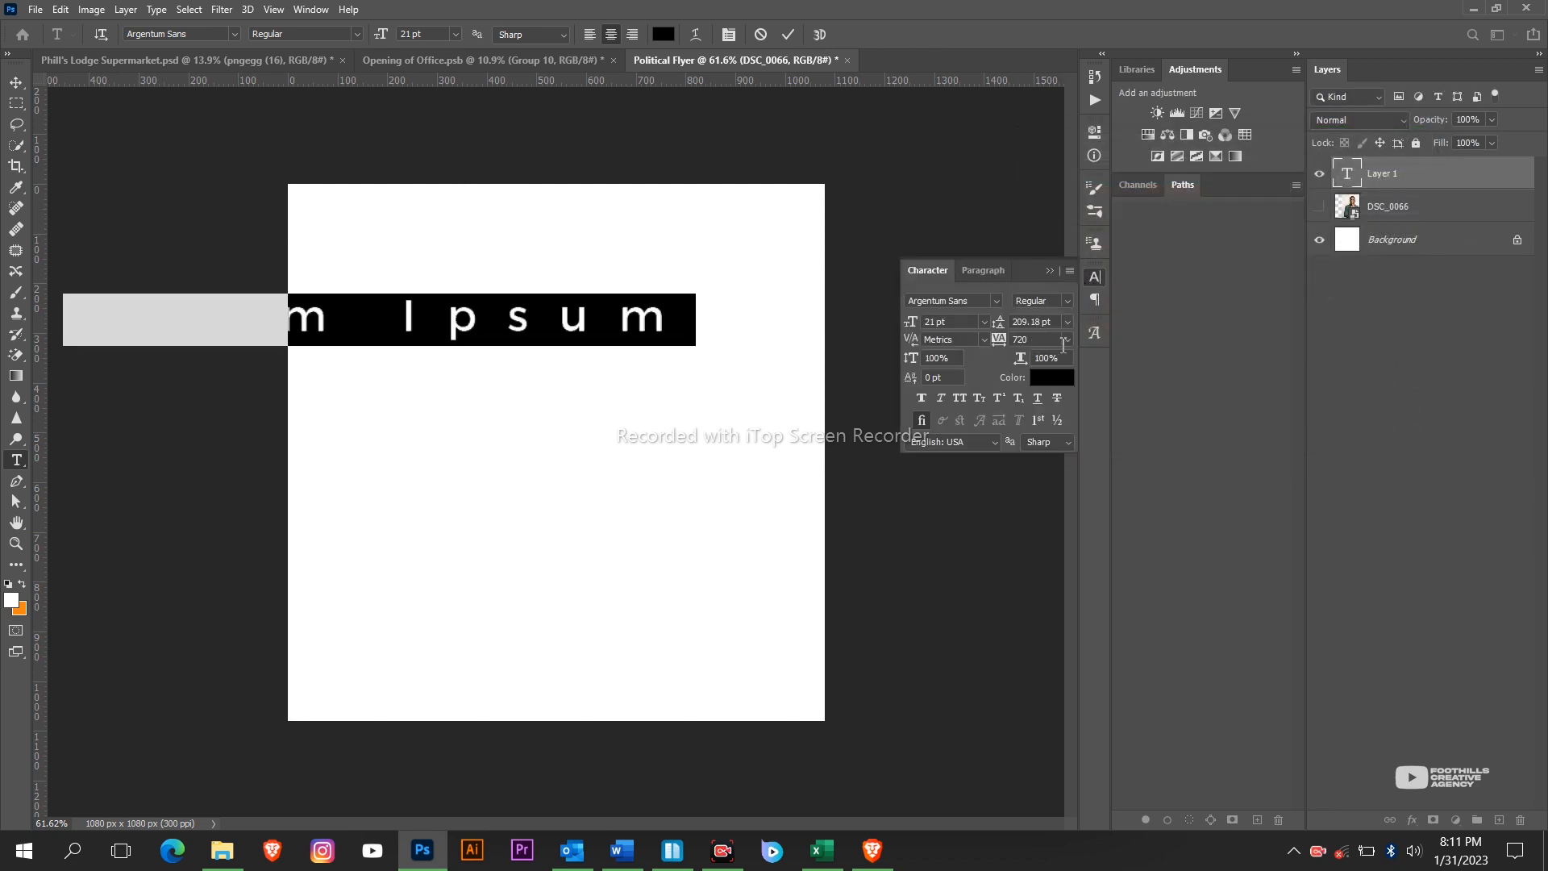
pyautogui.click(1065, 340)
pyautogui.click(1041, 448)
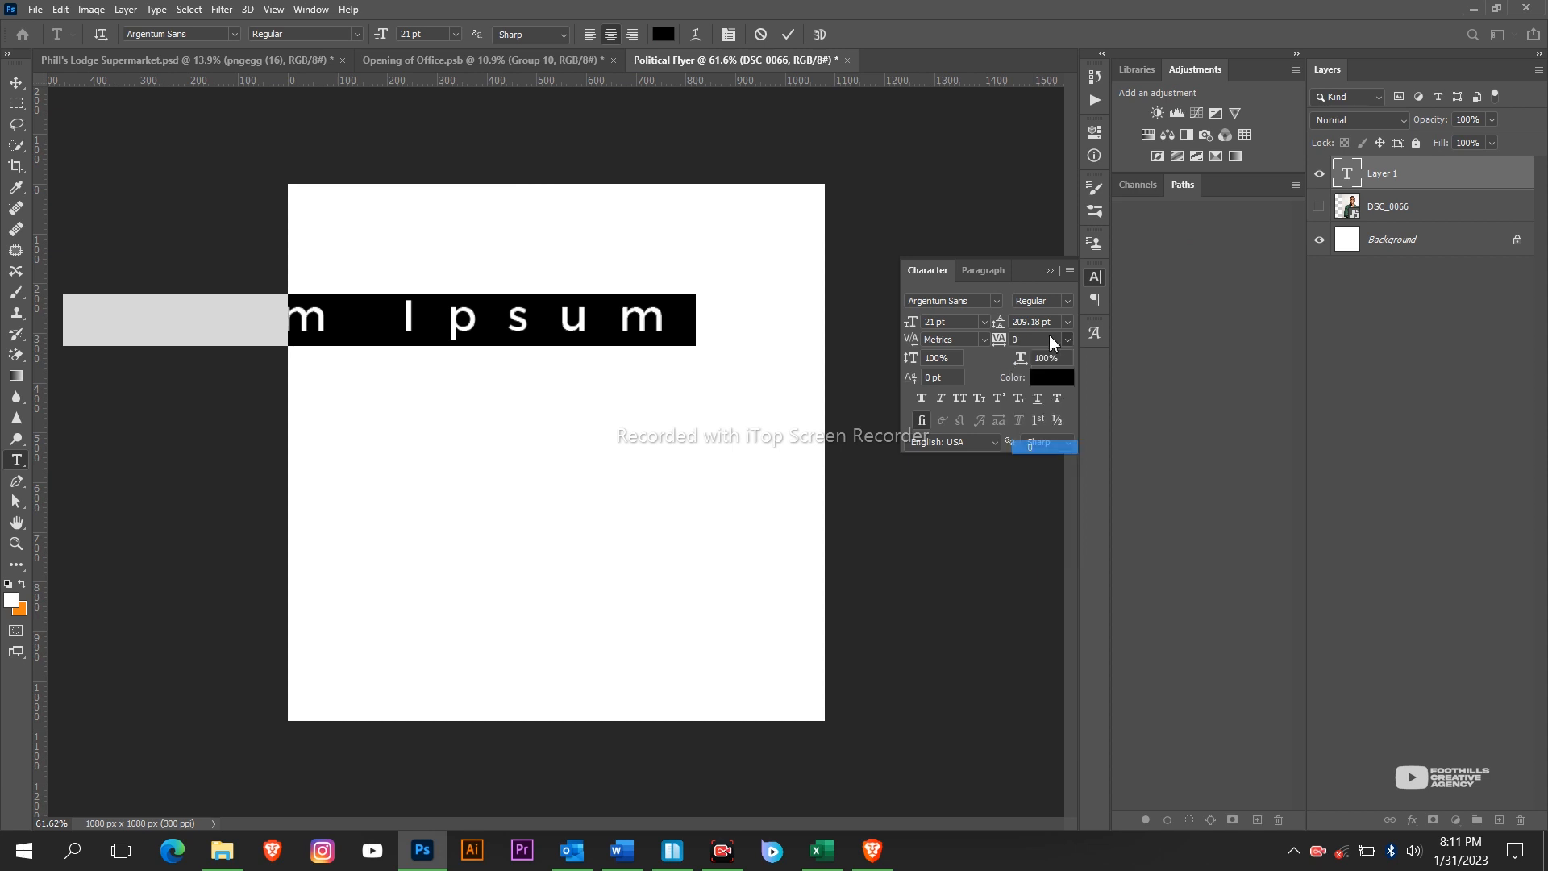
pyautogui.click(1050, 271)
pyautogui.moveTo(630, 326); pyautogui.dragTo(630, 391)
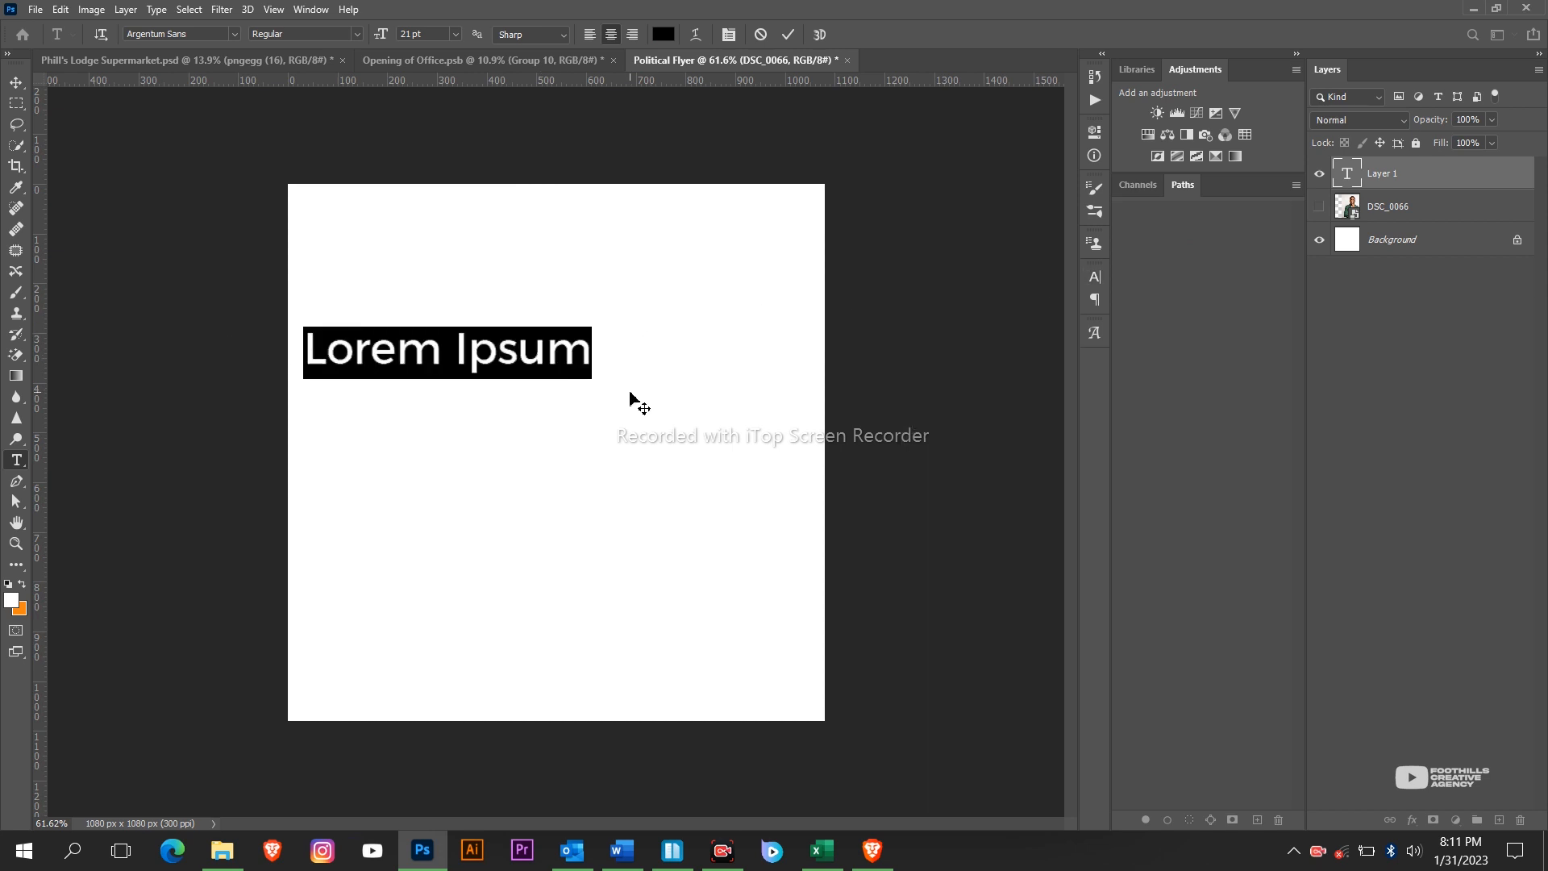
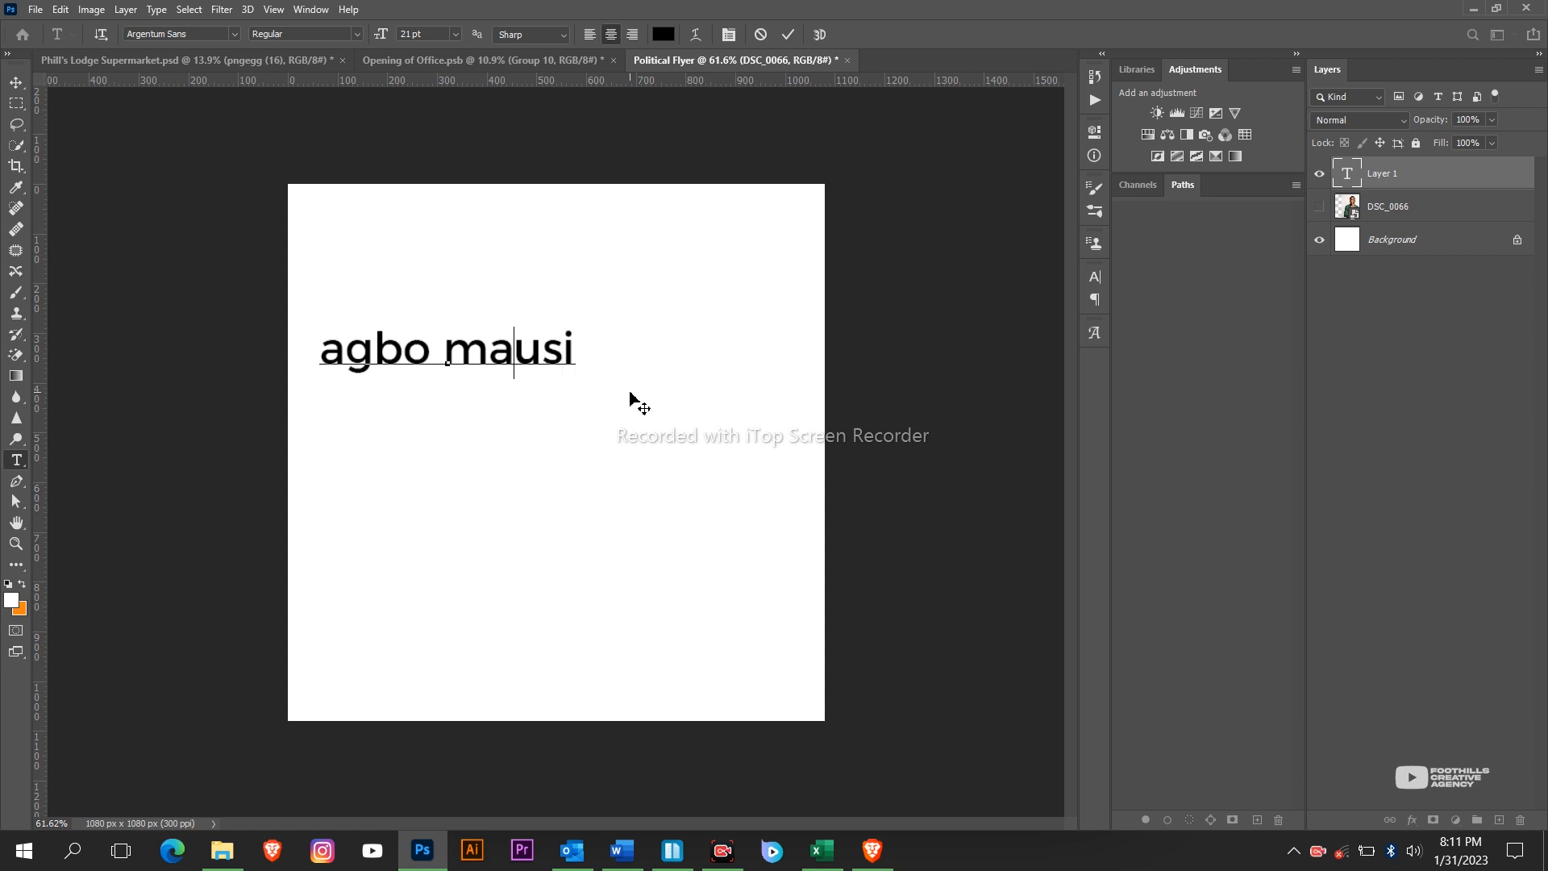
pyautogui.press('ctrl')
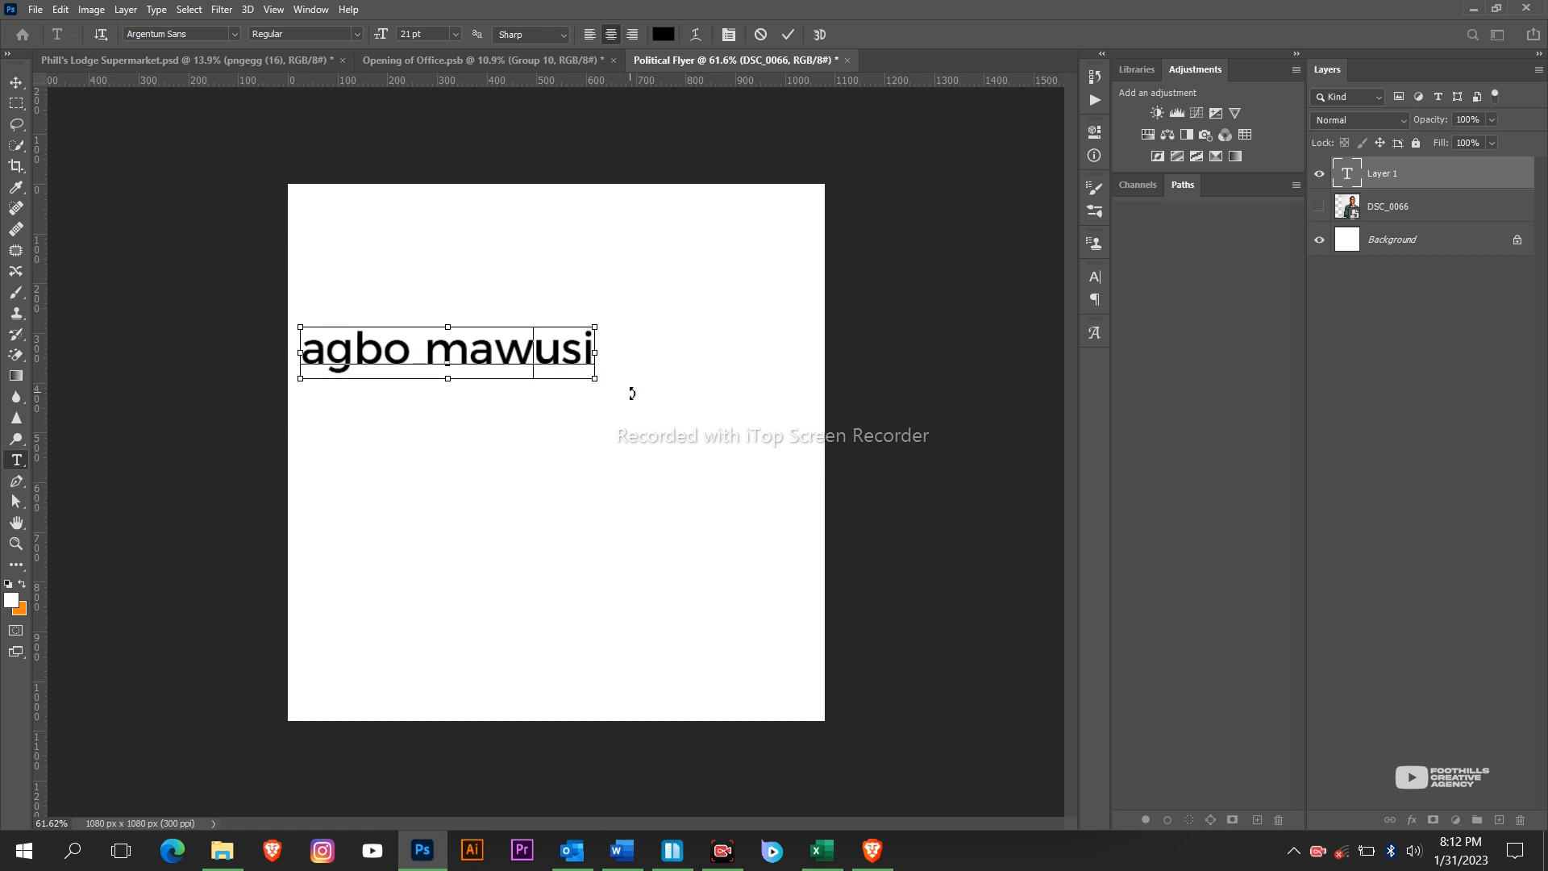
pyautogui.hotkey('ctrl', 'a')
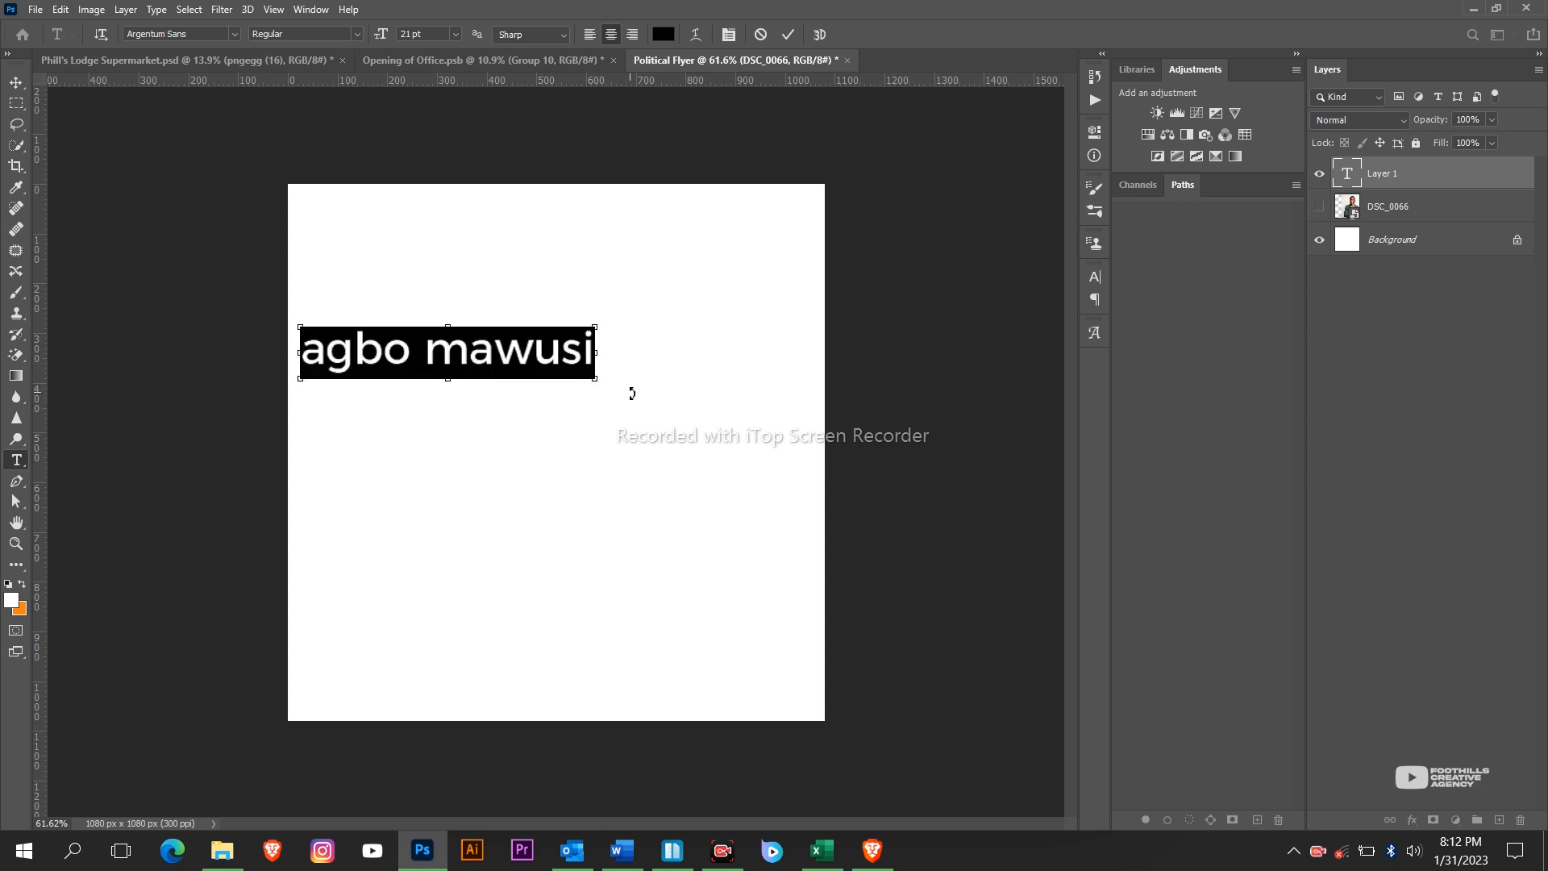
pyautogui.hotkey('ctrl', 'shift', 'k')
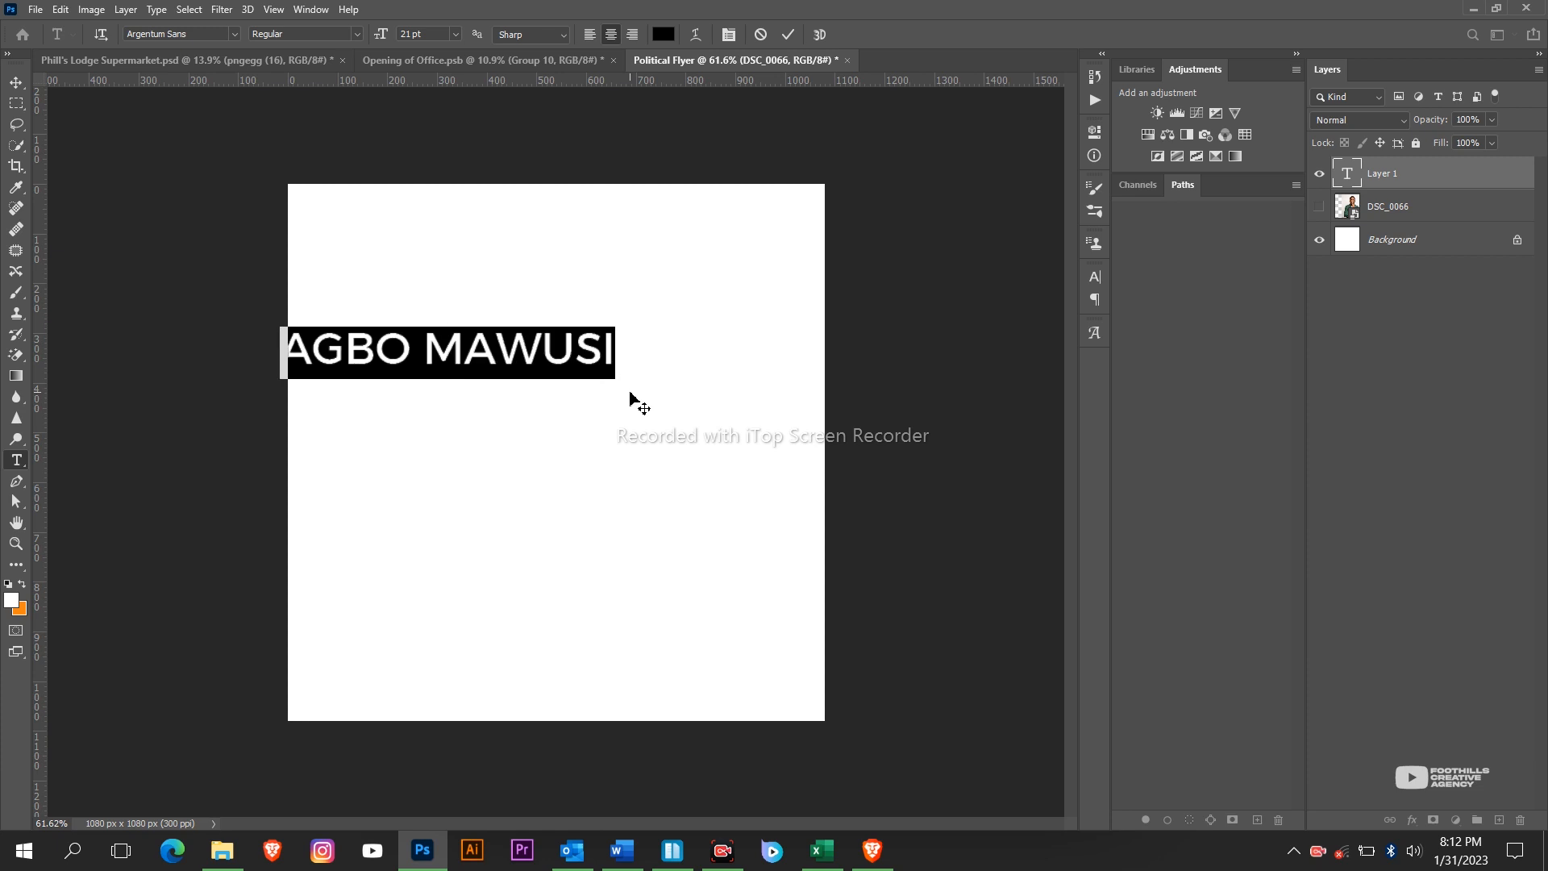
pyautogui.click(430, 336)
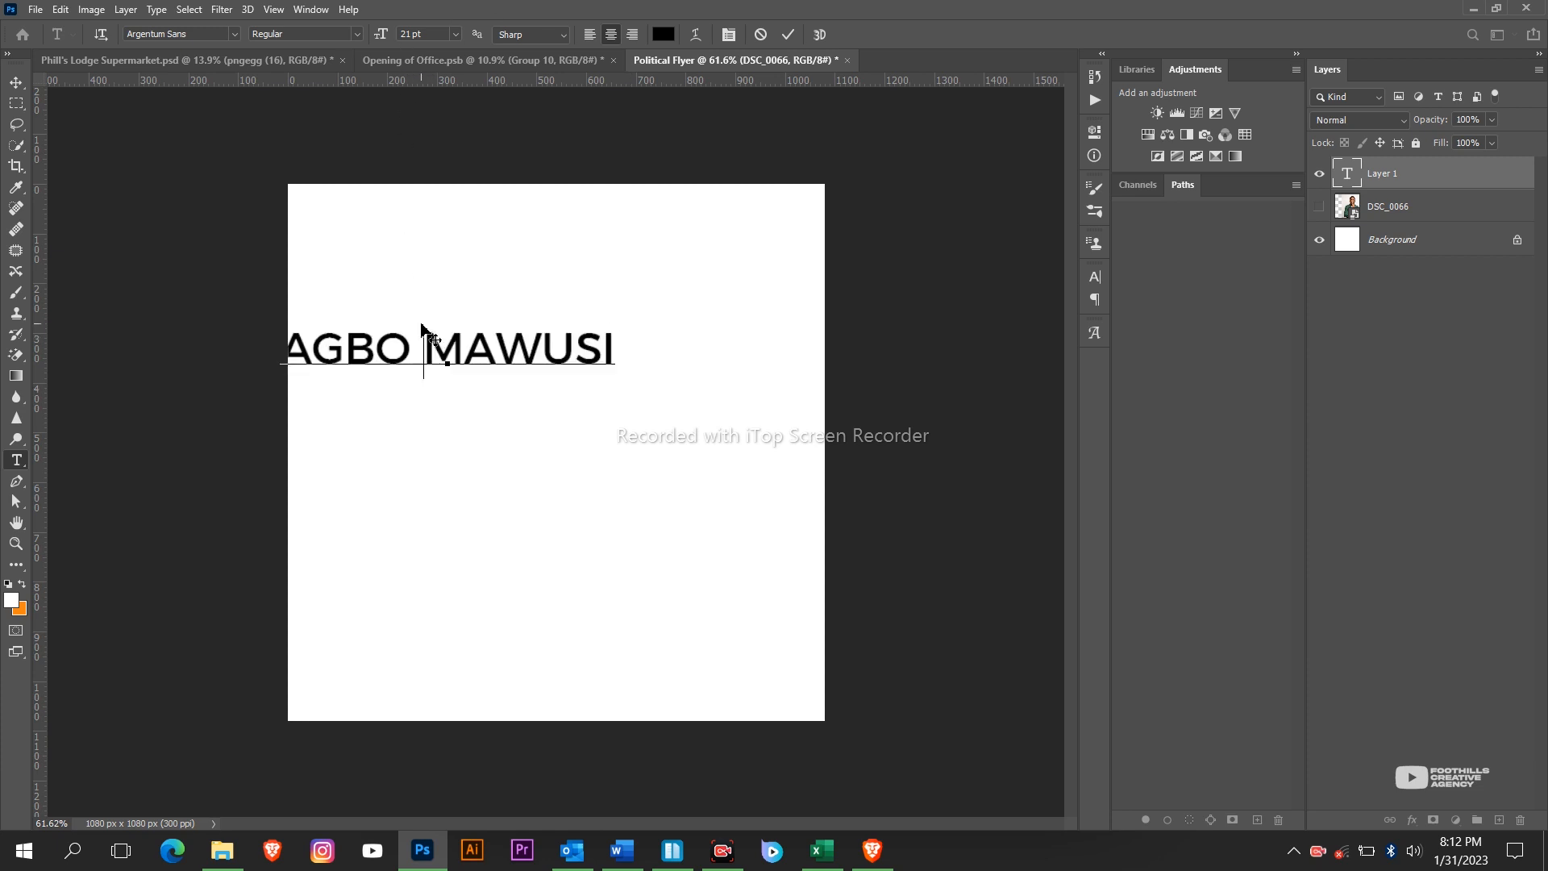
pyautogui.press('Return')
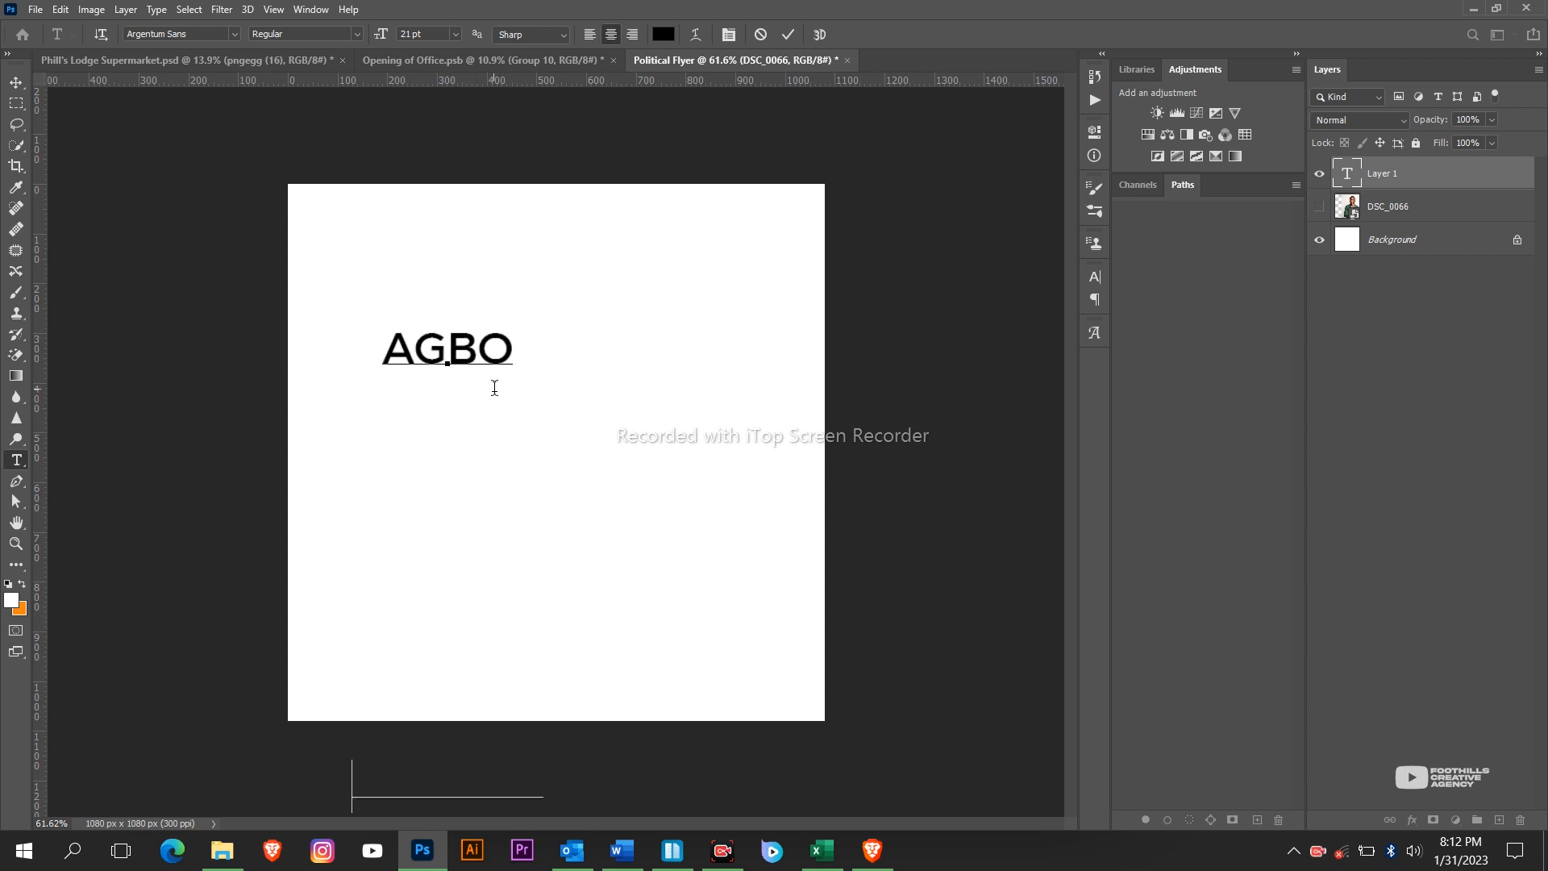
pyautogui.hotkey('ctrl', 'a')
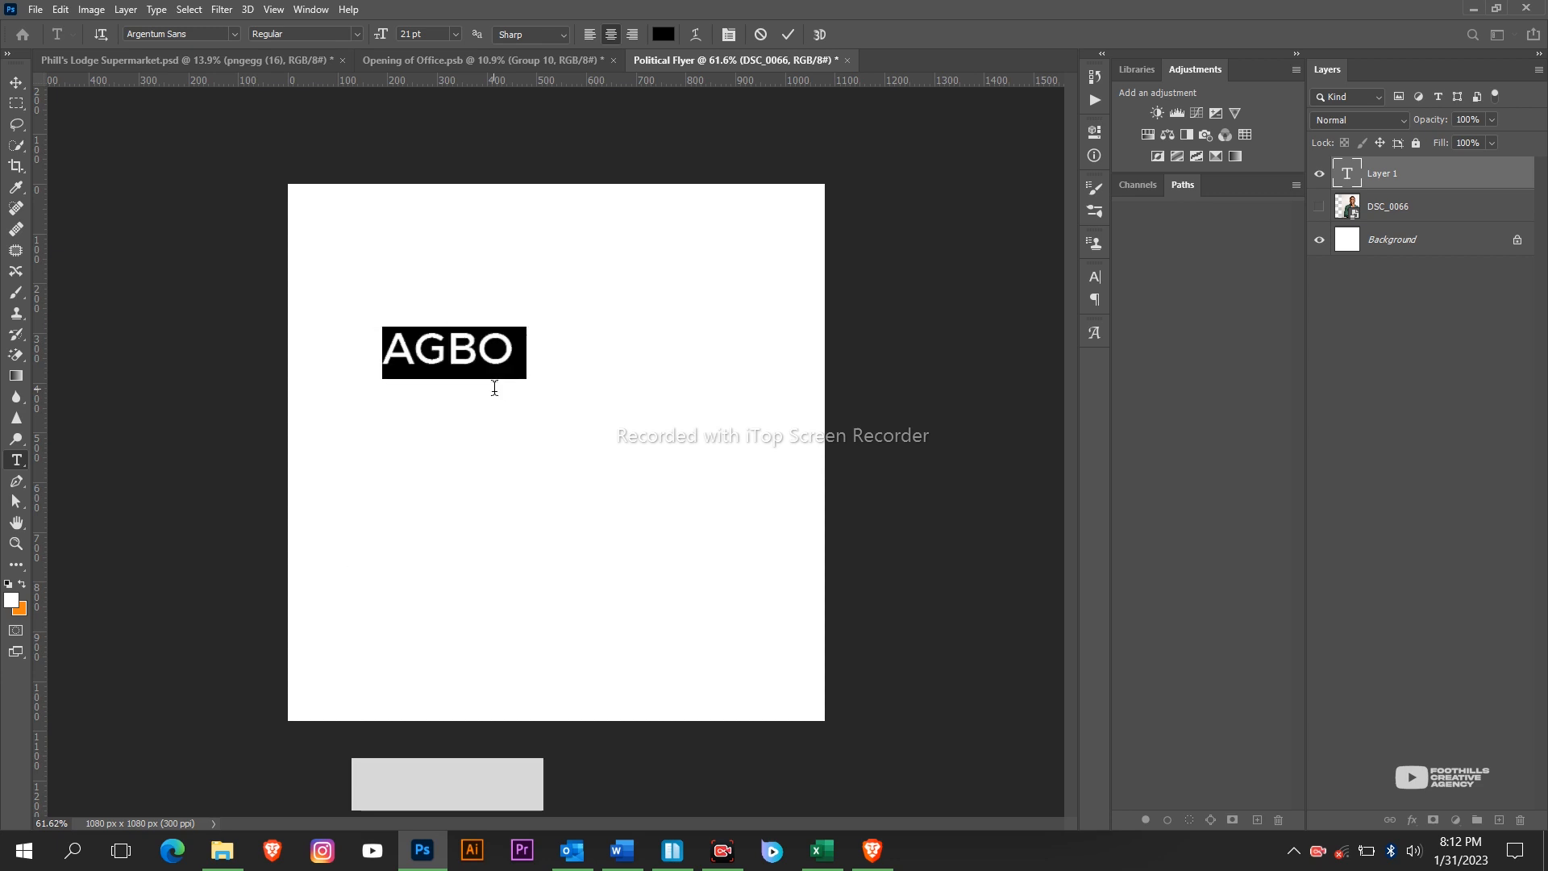
pyautogui.hotkey('alt', 'Up')
pyautogui.hotkey('alt', 'Up')
pyautogui.hotkey('alt', 'Up')
pyautogui.hotkey('alt', 'Up')
pyautogui.hotkey('alt', 'Up')
pyautogui.hotkey('alt', 'Up')
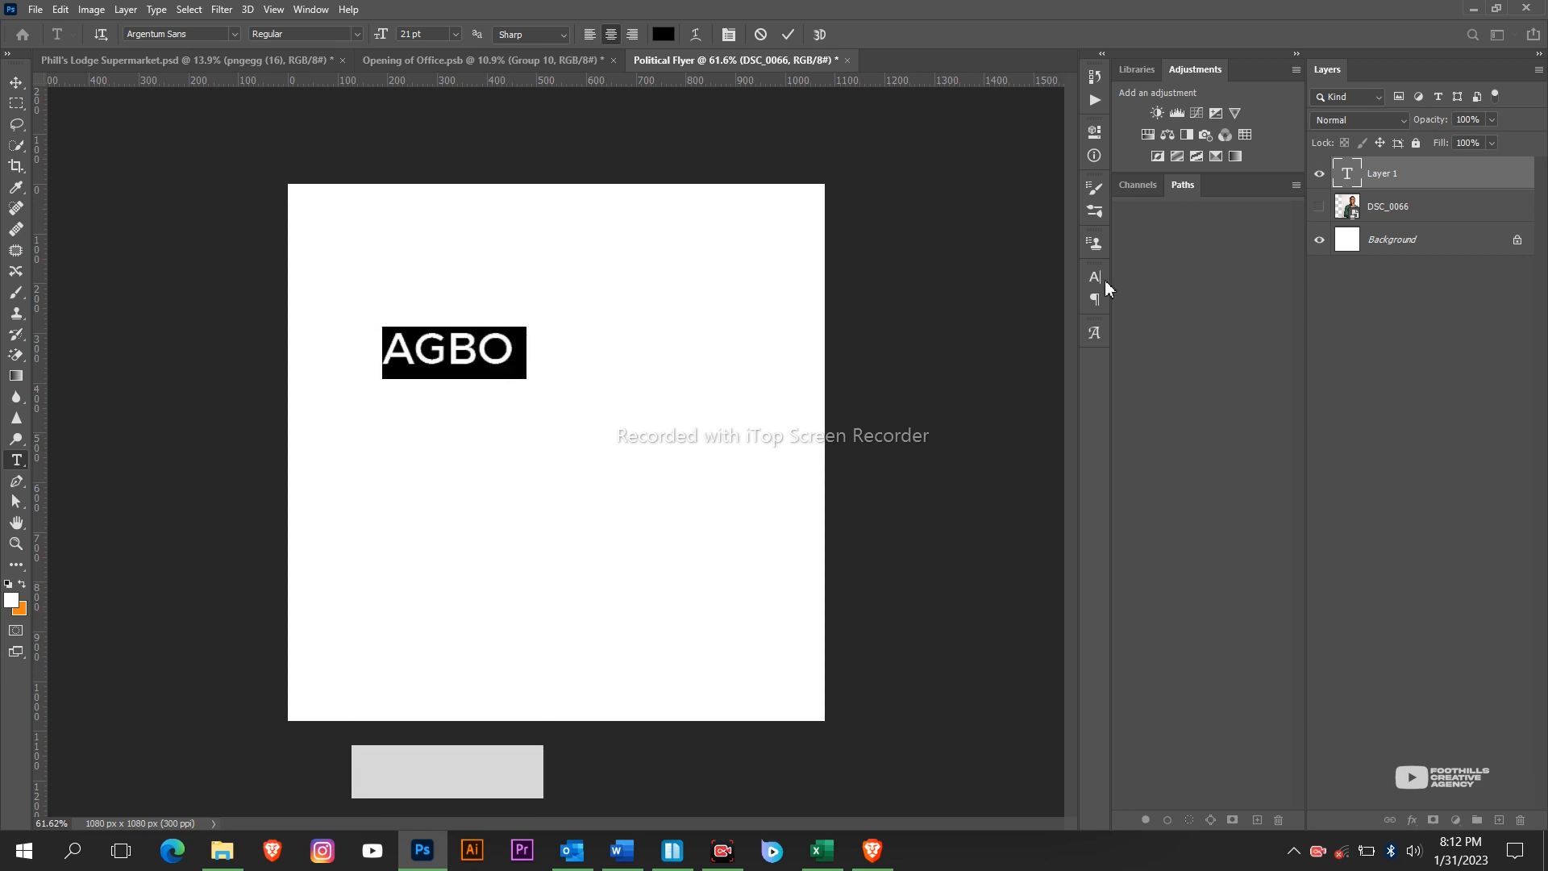
pyautogui.click(1098, 278)
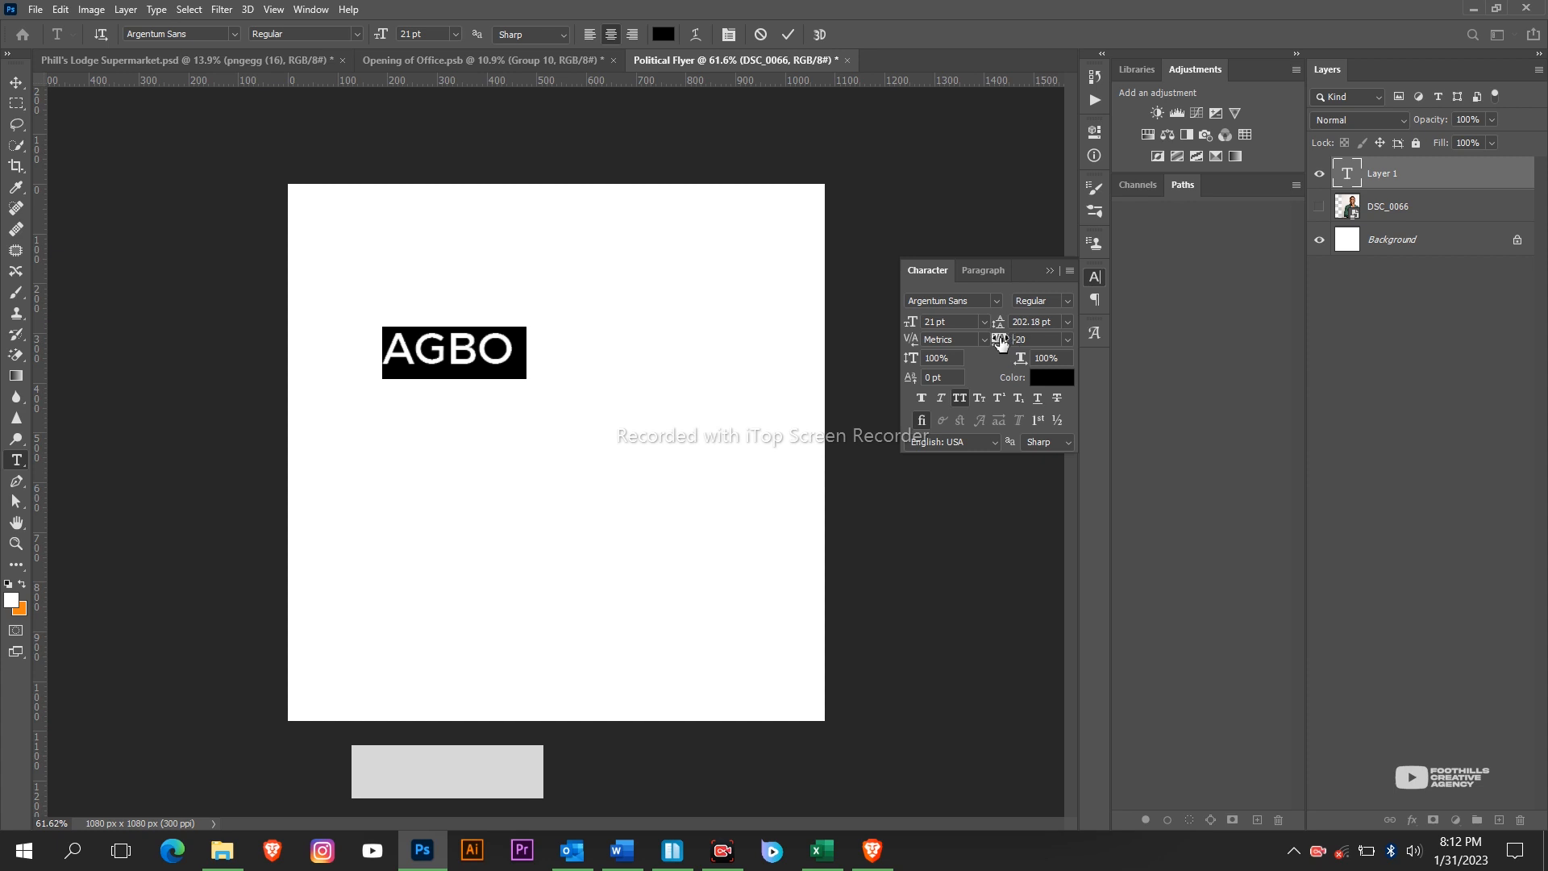
pyautogui.moveTo(1000, 342); pyautogui.dragTo(1014, 341)
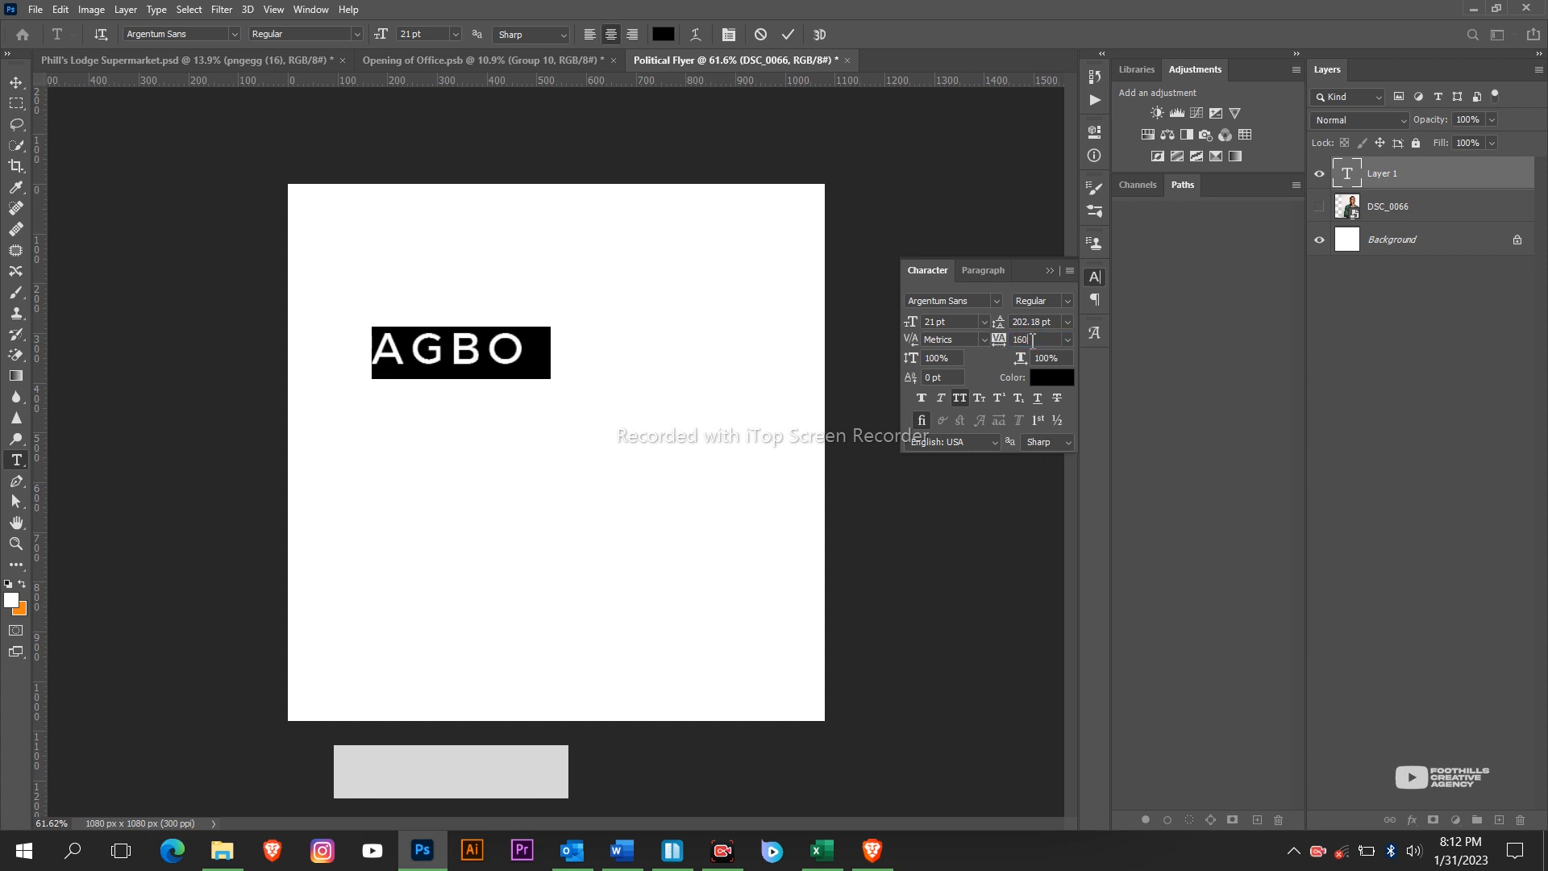
pyautogui.click(1032, 341)
pyautogui.write('0')
pyautogui.moveTo(999, 322); pyautogui.dragTo(857, 317)
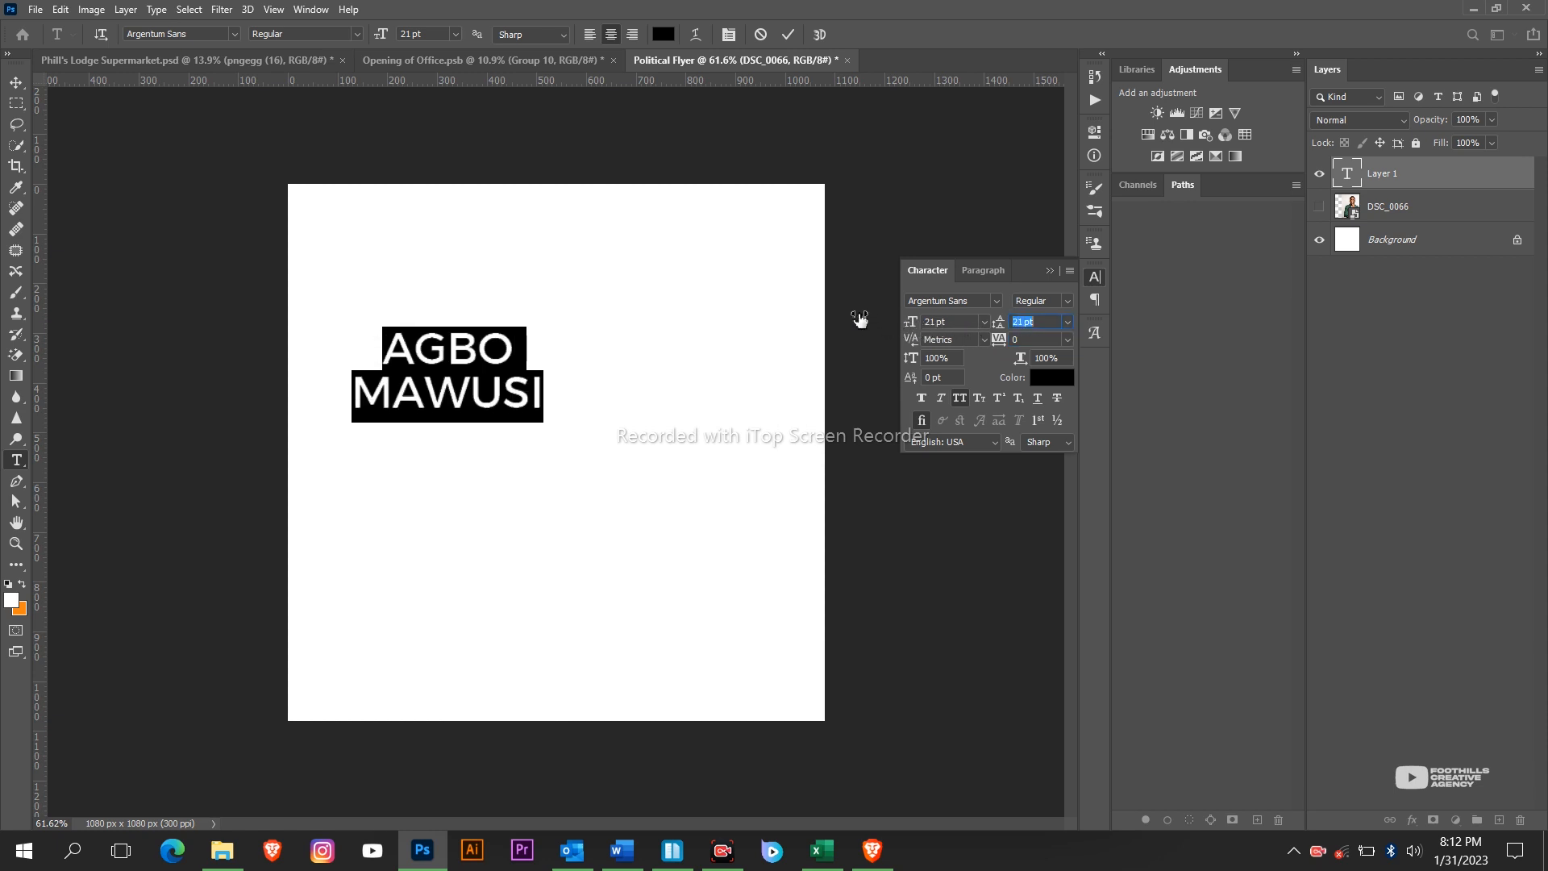
pyautogui.click(1048, 270)
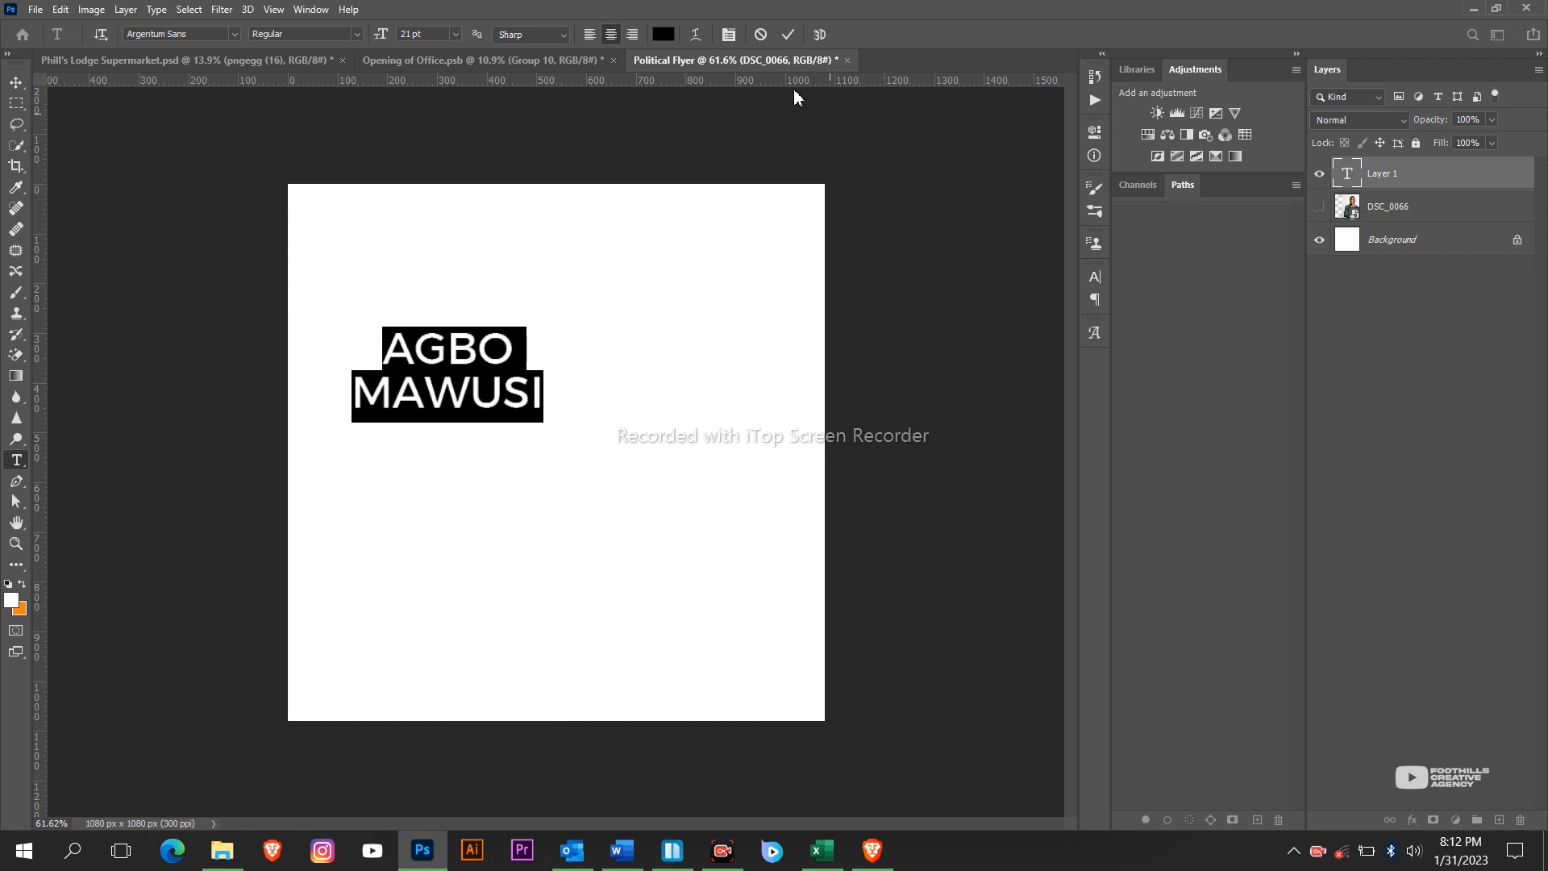
pyautogui.click(787, 36)
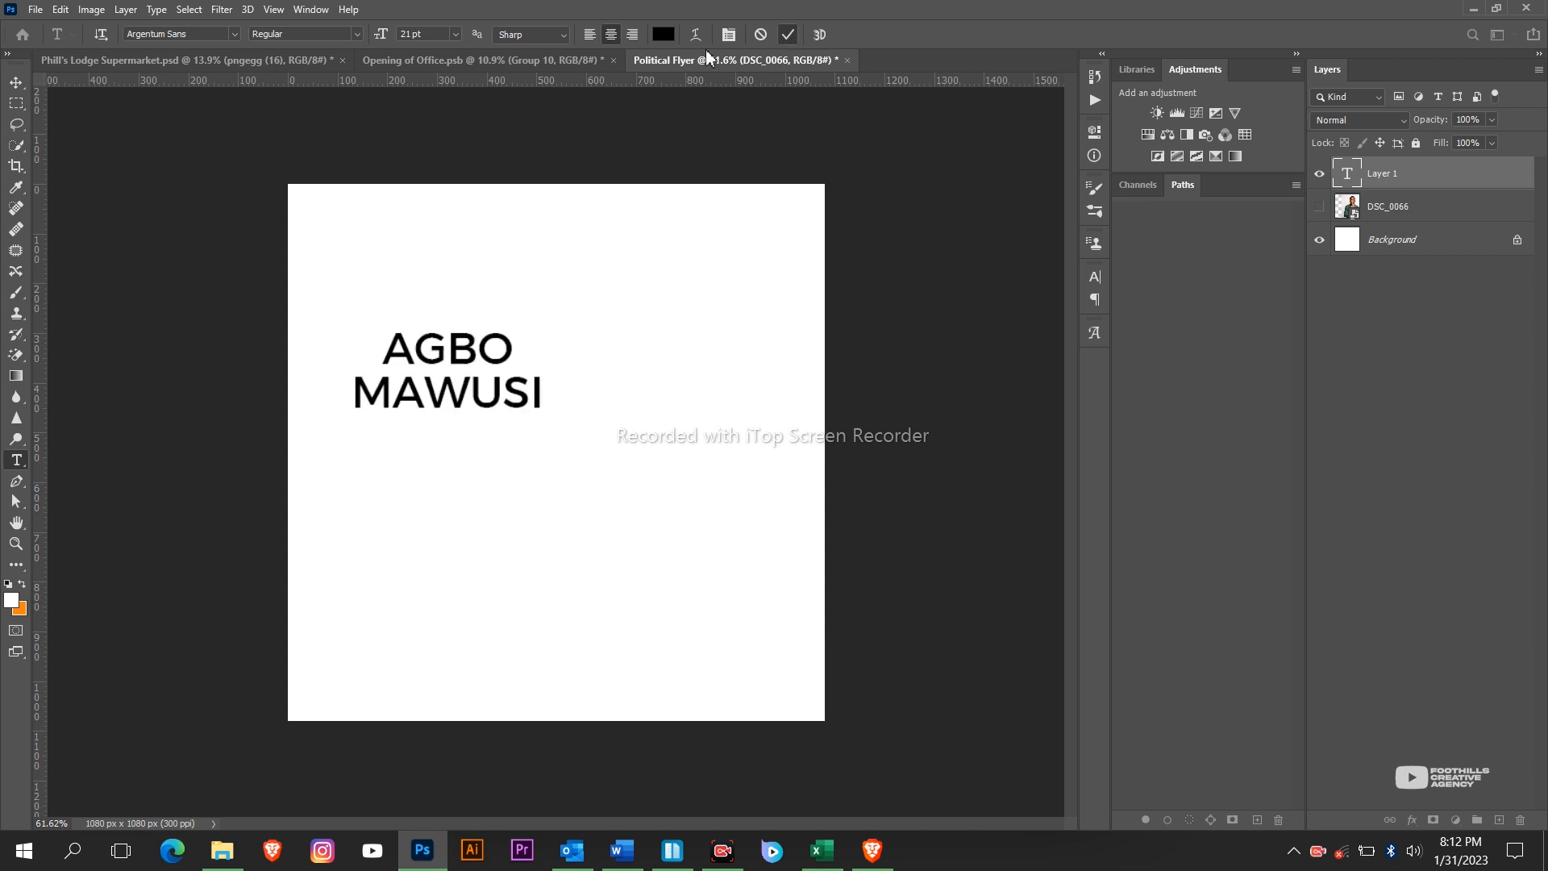
# Select the name text and set it in Gobold Extra1, listing fonts of all classes.
pyautogui.click(516, 394)
pyautogui.moveTo(545, 395); pyautogui.dragTo(319, 331)
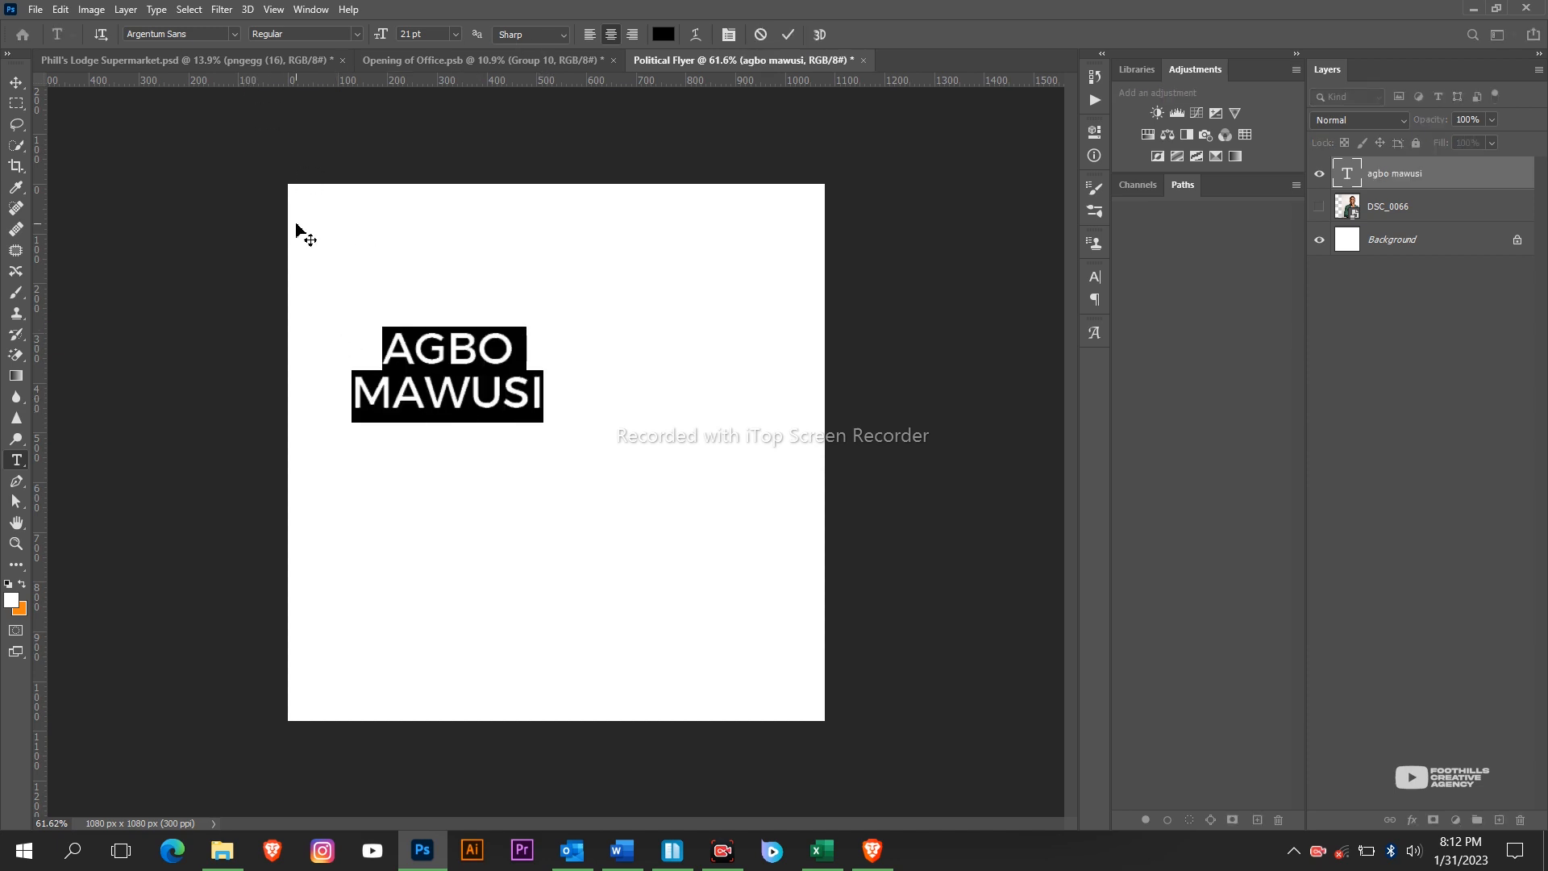
pyautogui.click(232, 36)
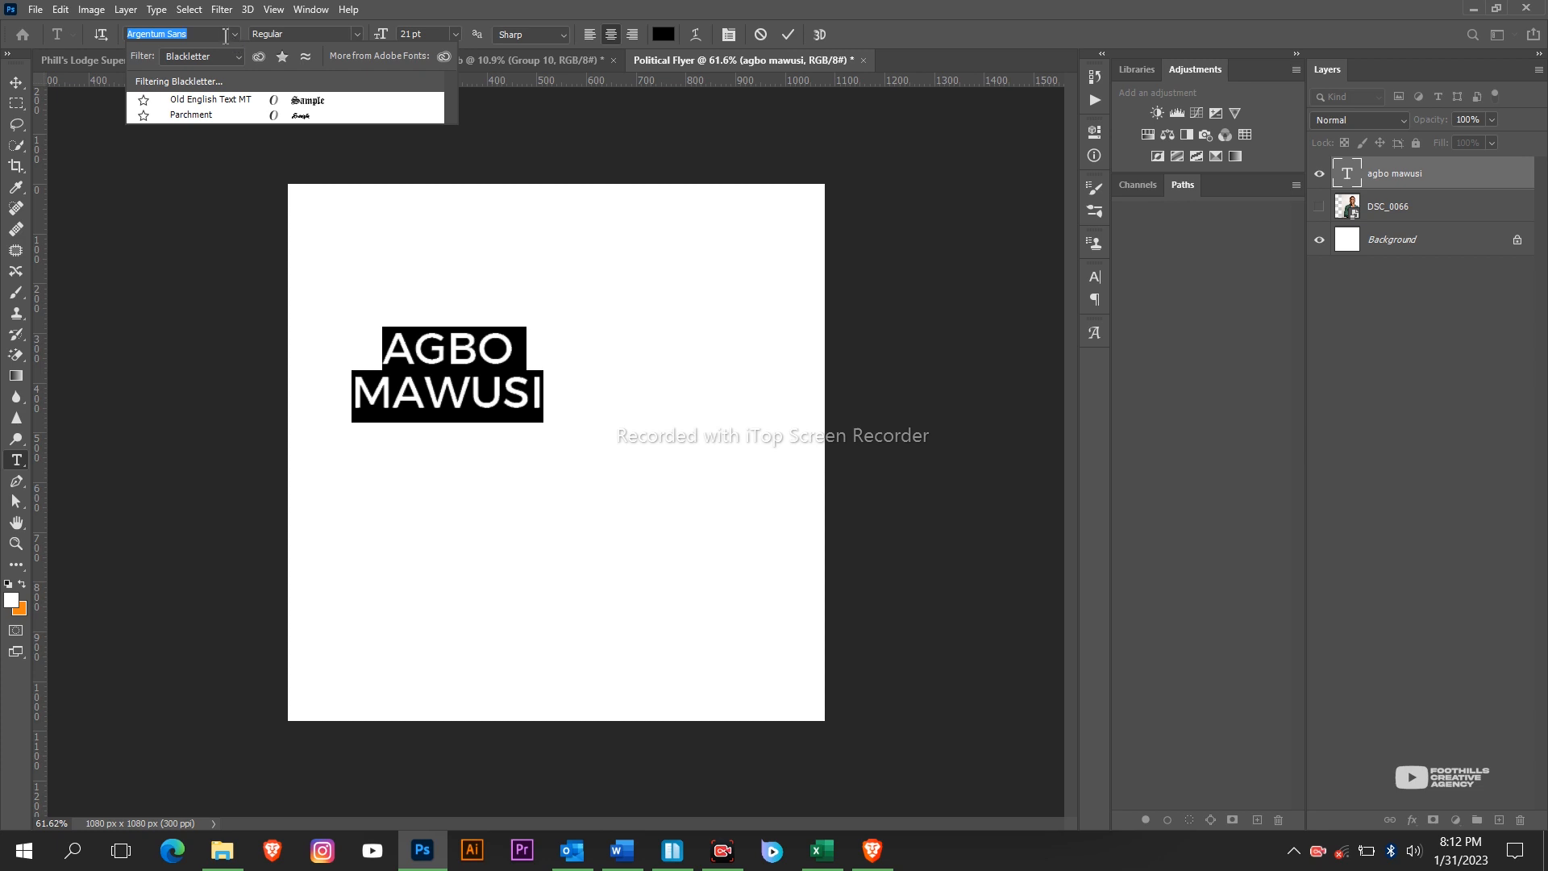
pyautogui.click(221, 35)
pyautogui.click(214, 56)
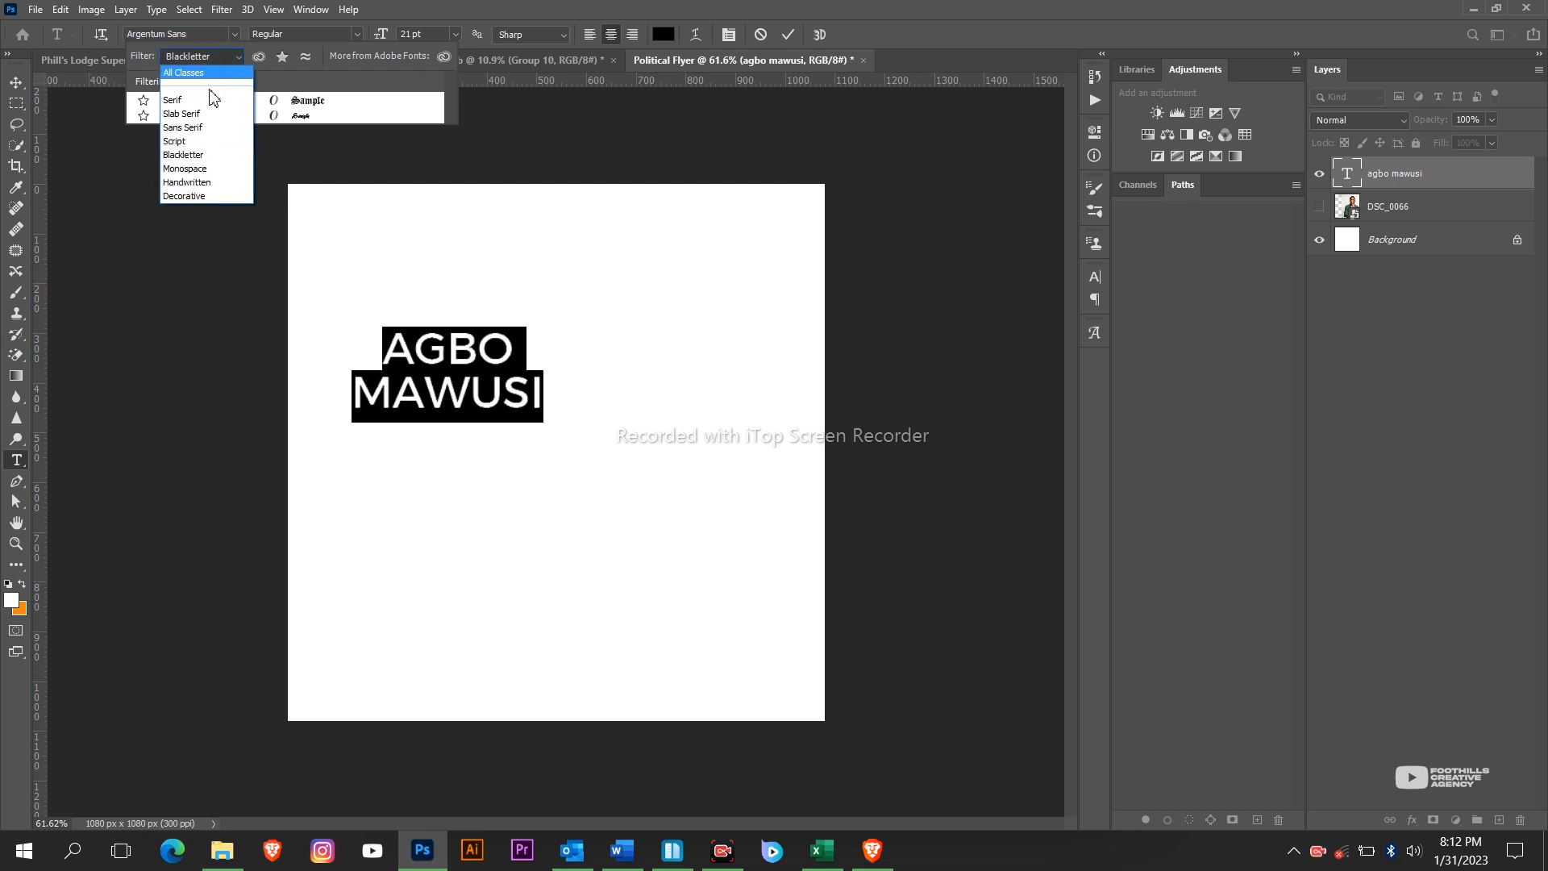
pyautogui.click(202, 73)
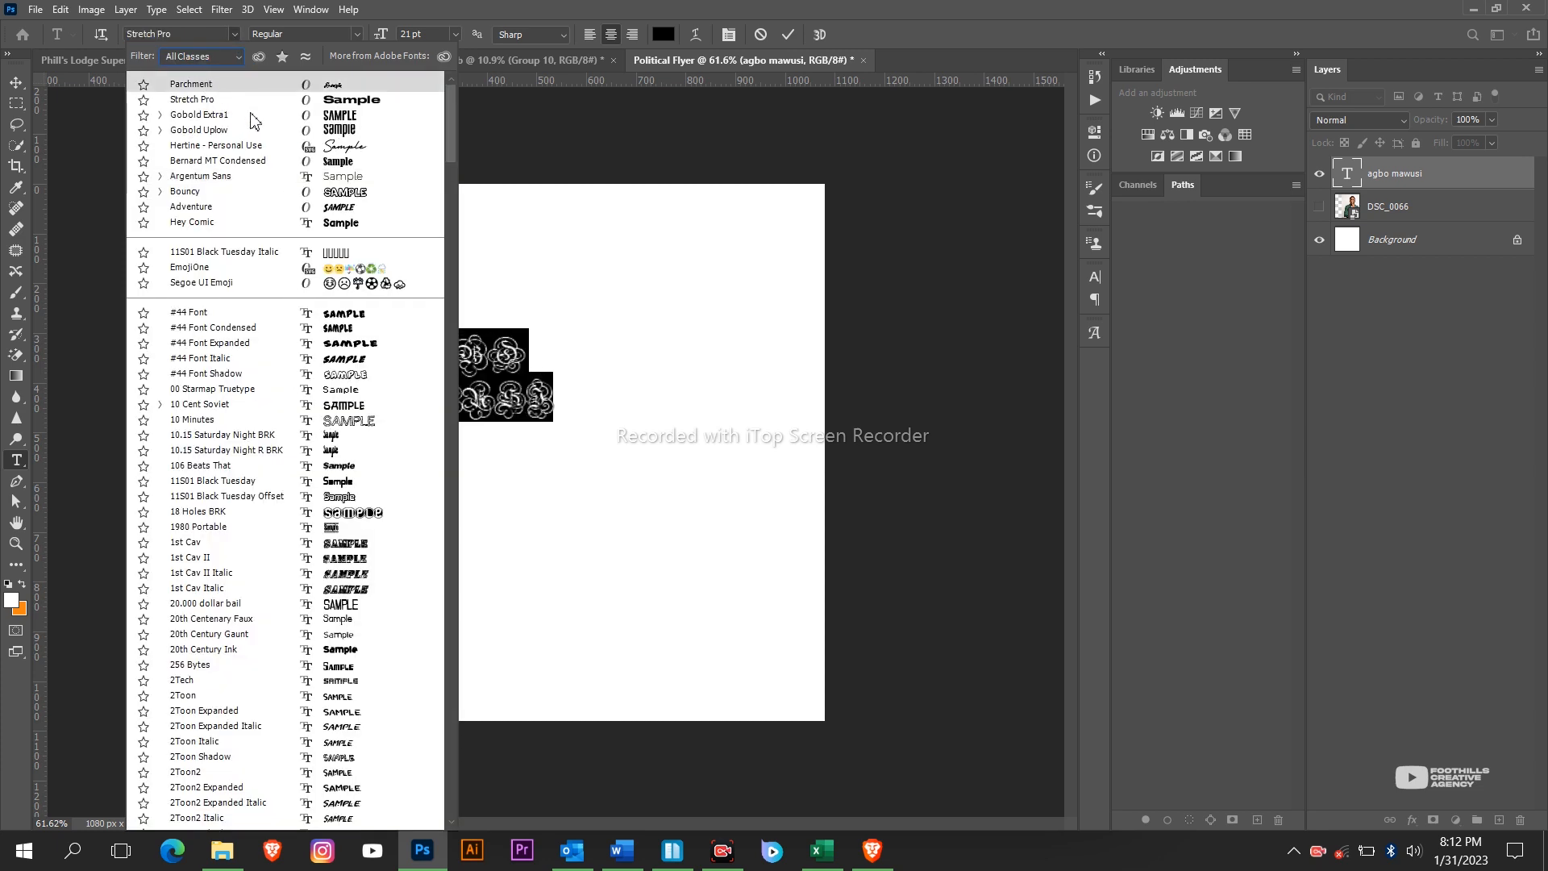
pyautogui.click(346, 119)
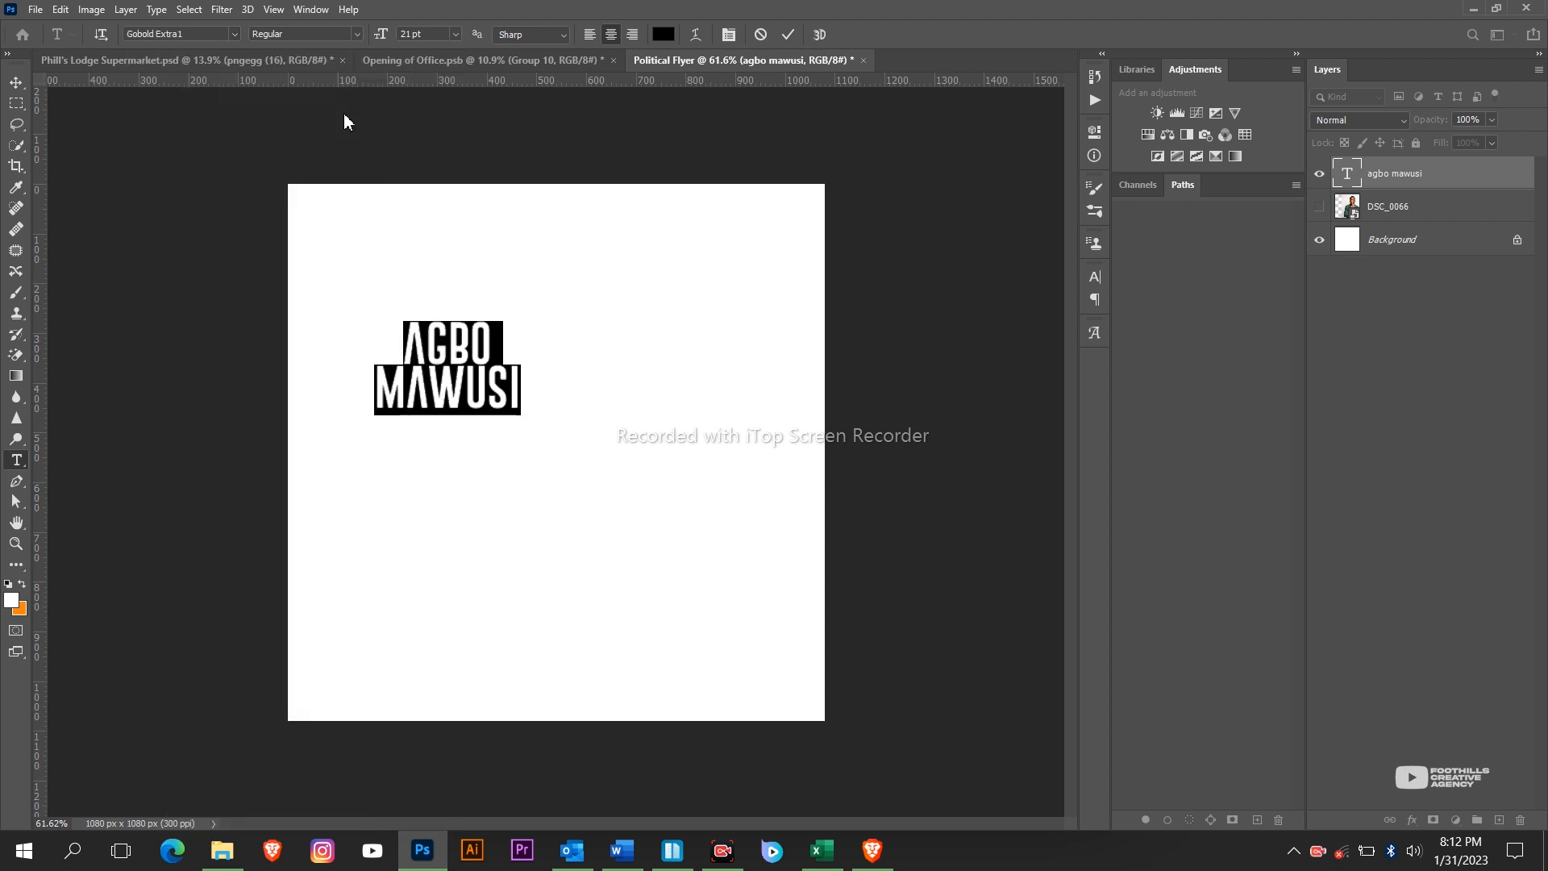
# Browse further down the font list and switch the name to Gobold Extra2.
pyautogui.click(233, 35)
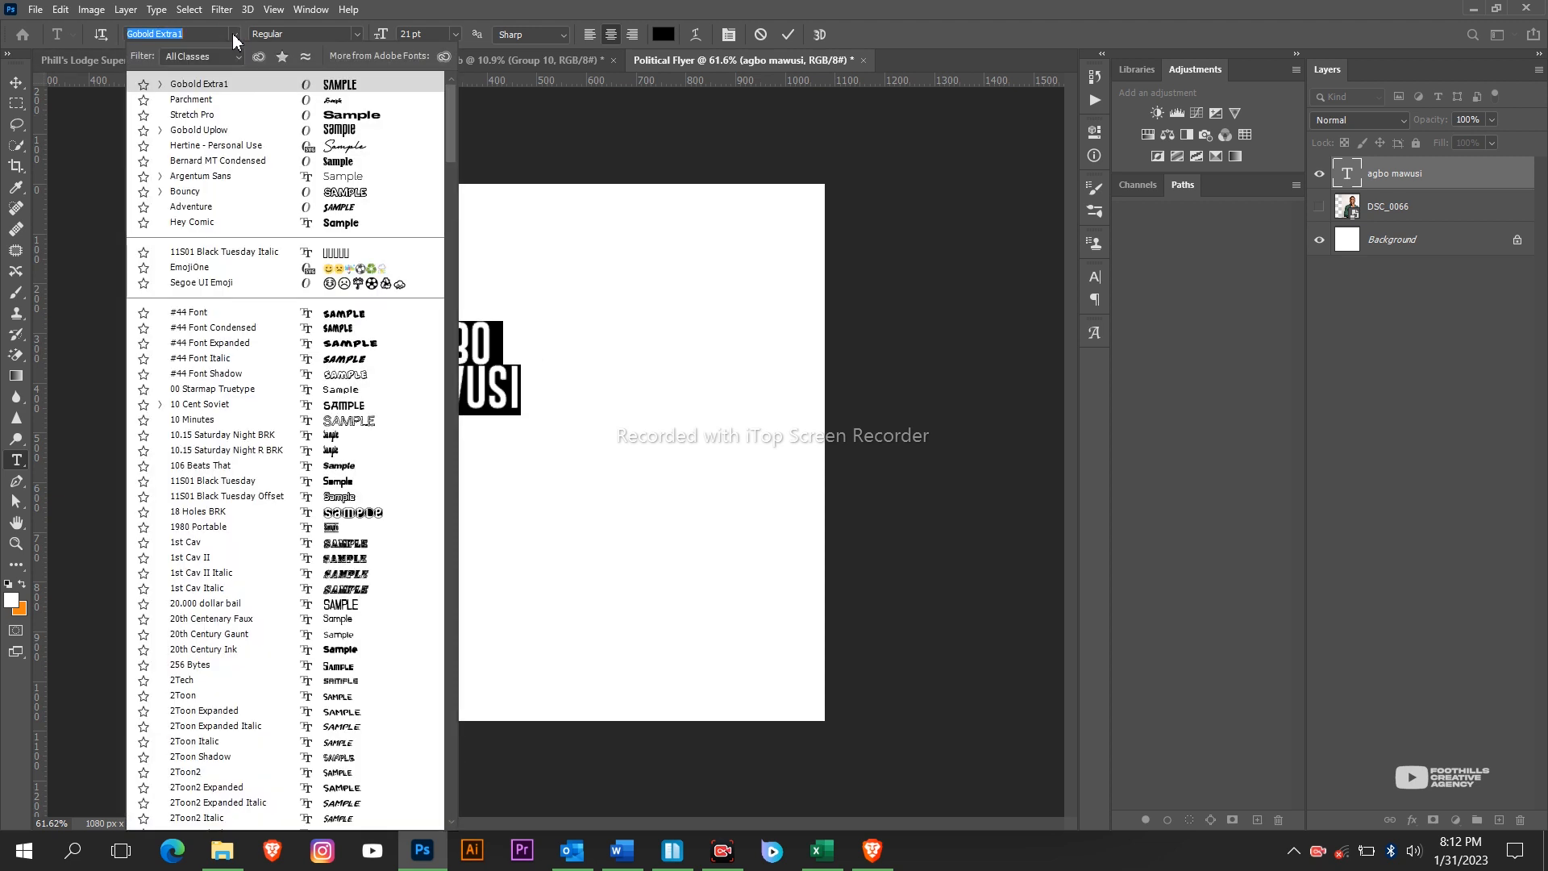
pyautogui.click(160, 131)
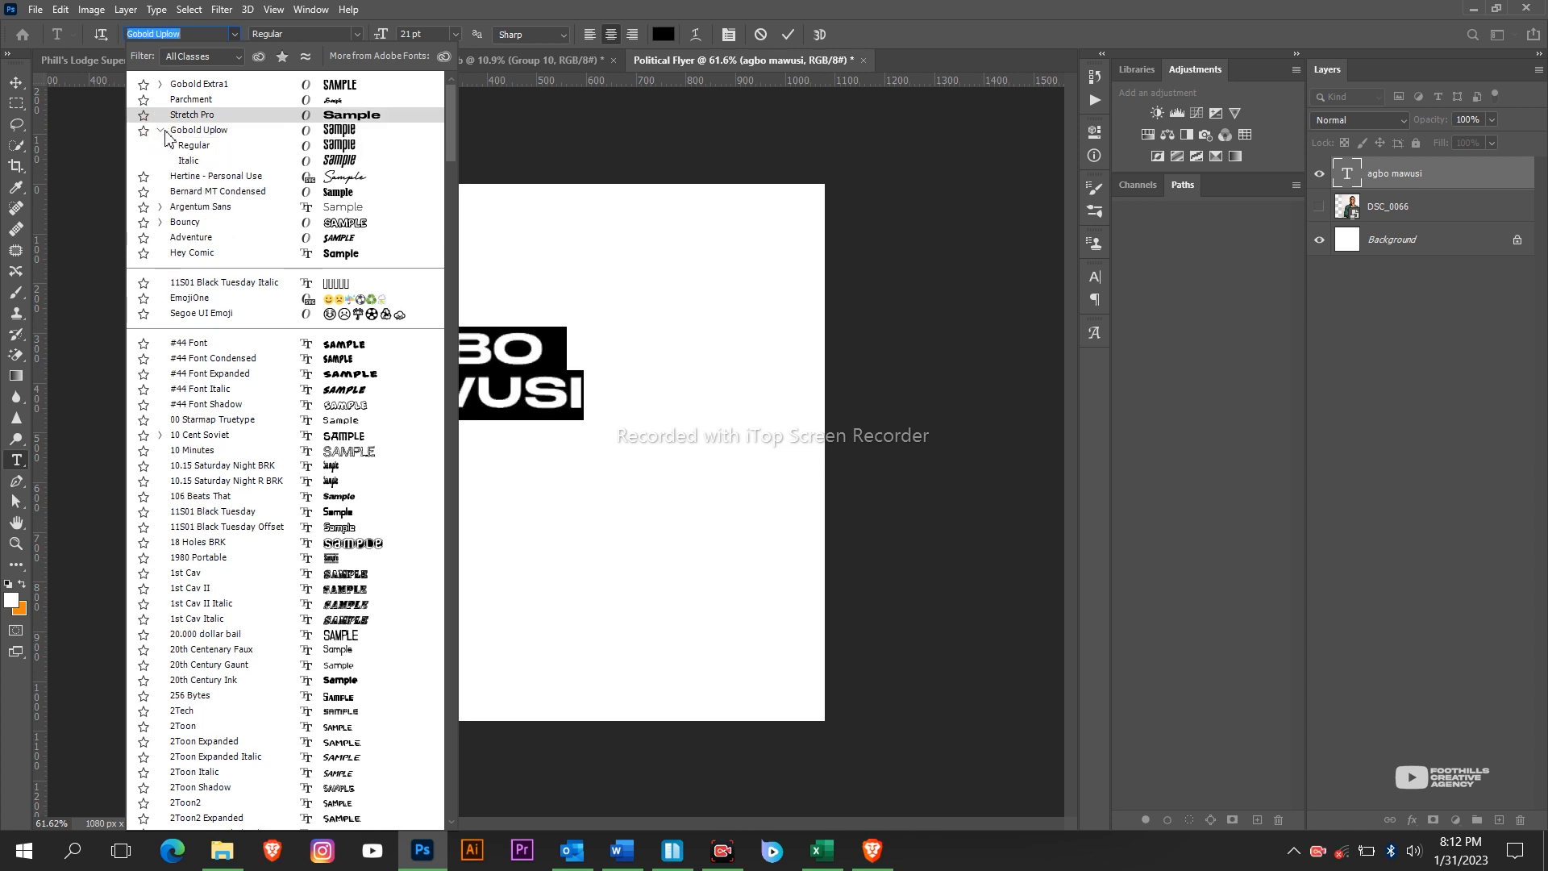
pyautogui.click(160, 131)
pyautogui.scroll(-15, 177, 202)
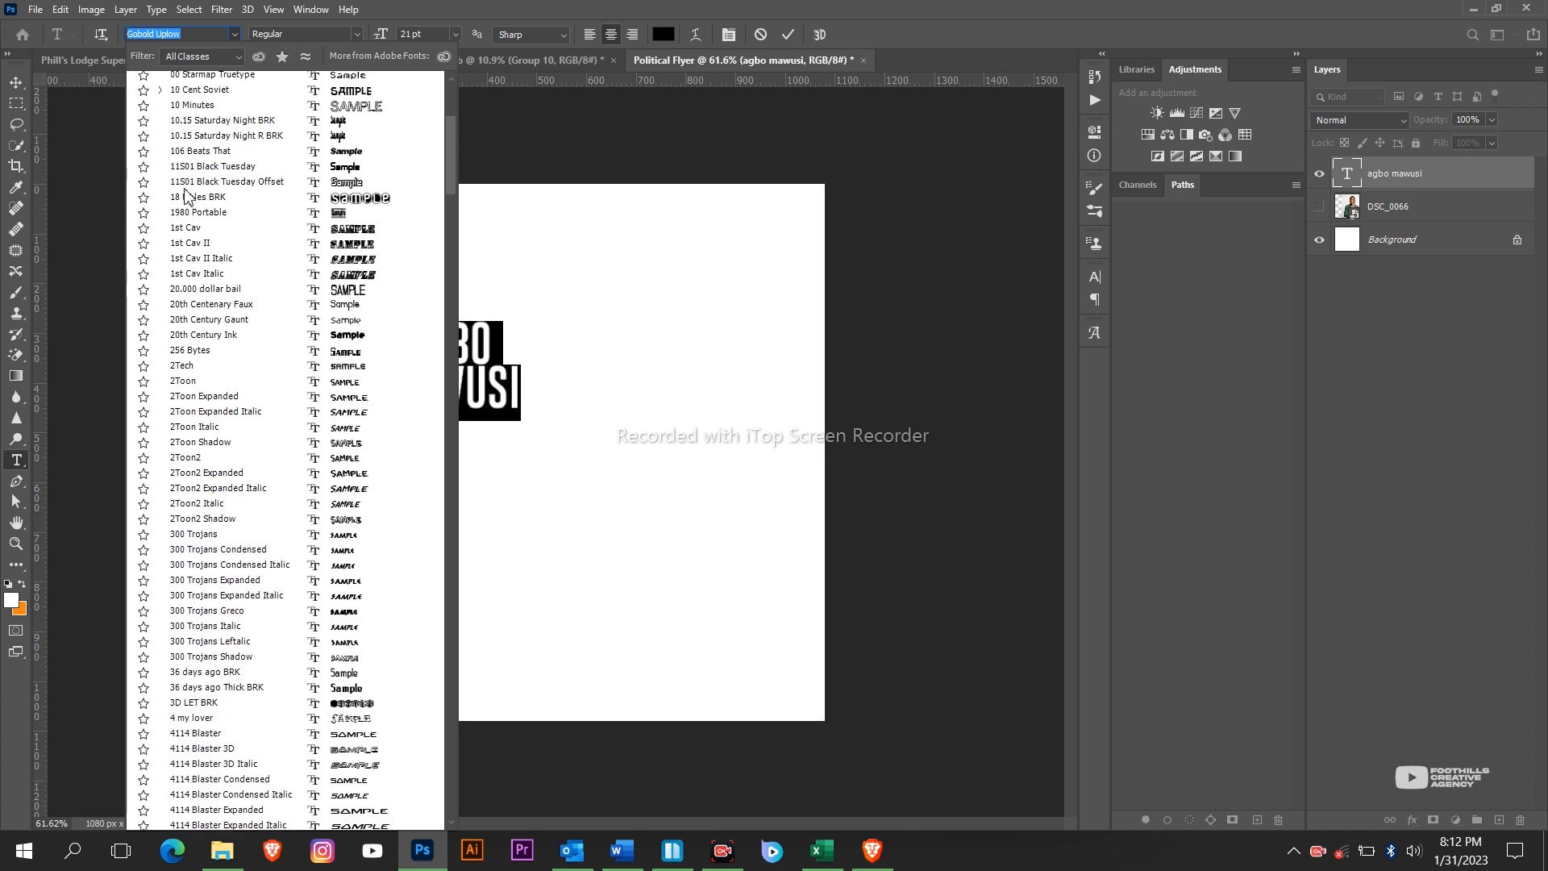
pyautogui.scroll(-10, 201, 298)
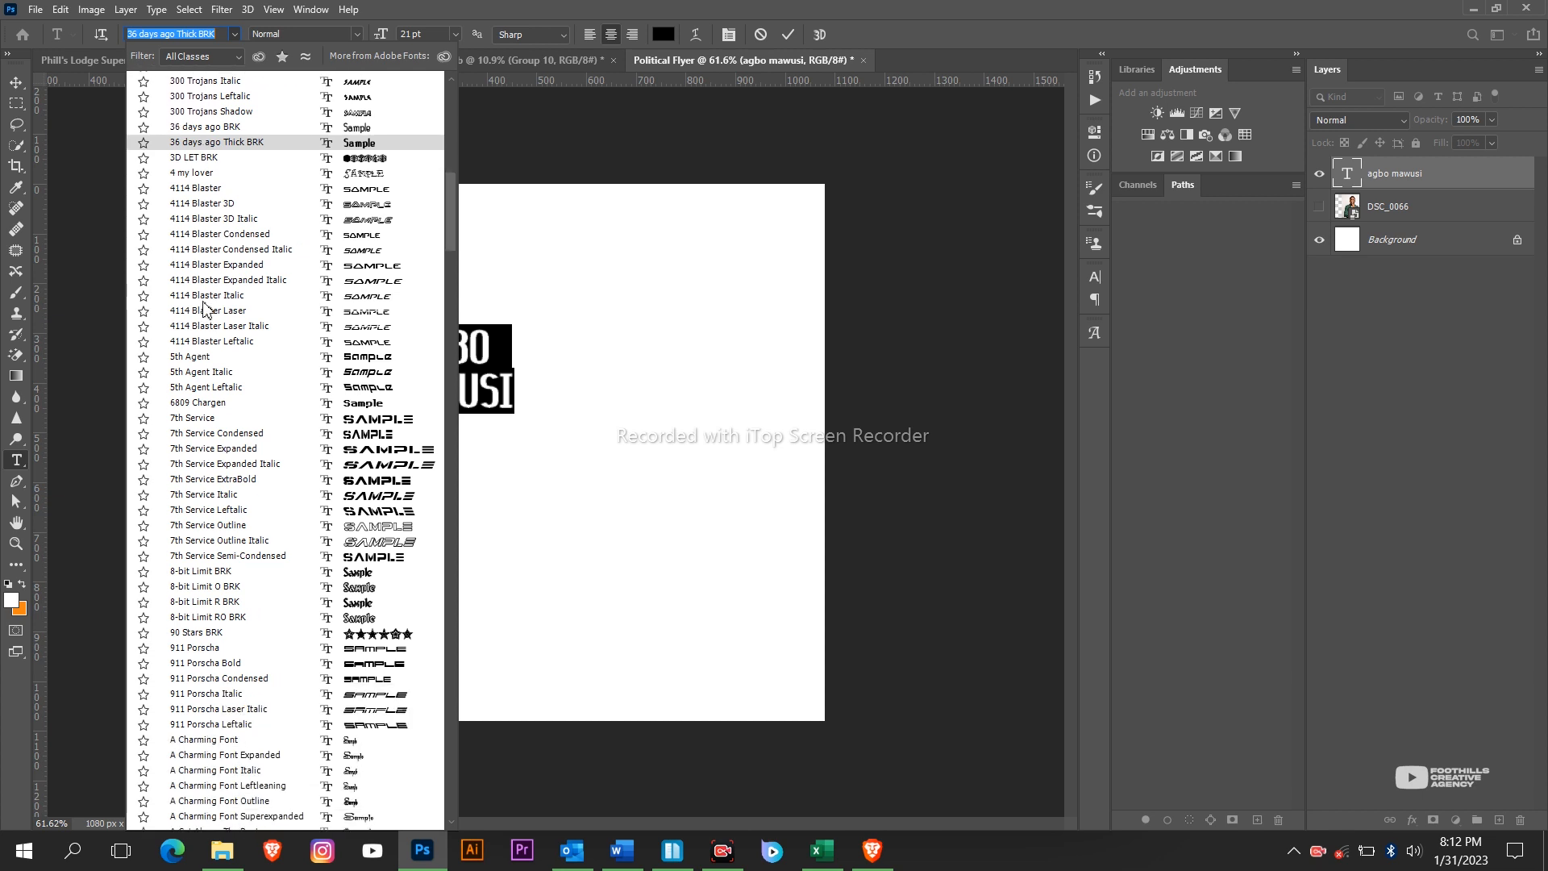
pyautogui.scroll(-10, 203, 317)
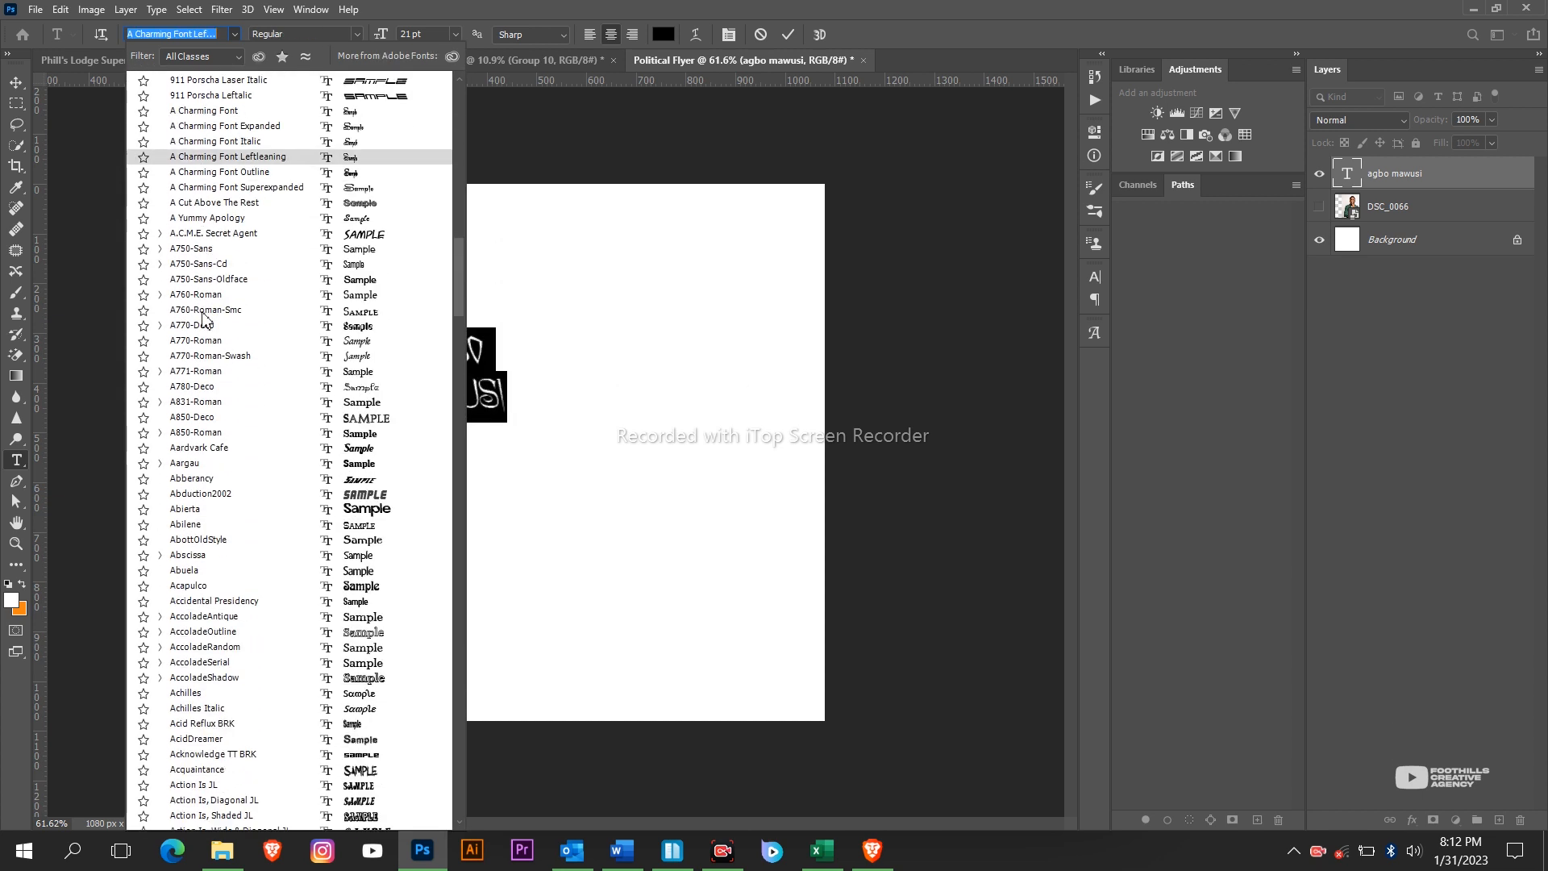
pyautogui.scroll(-9, 203, 318)
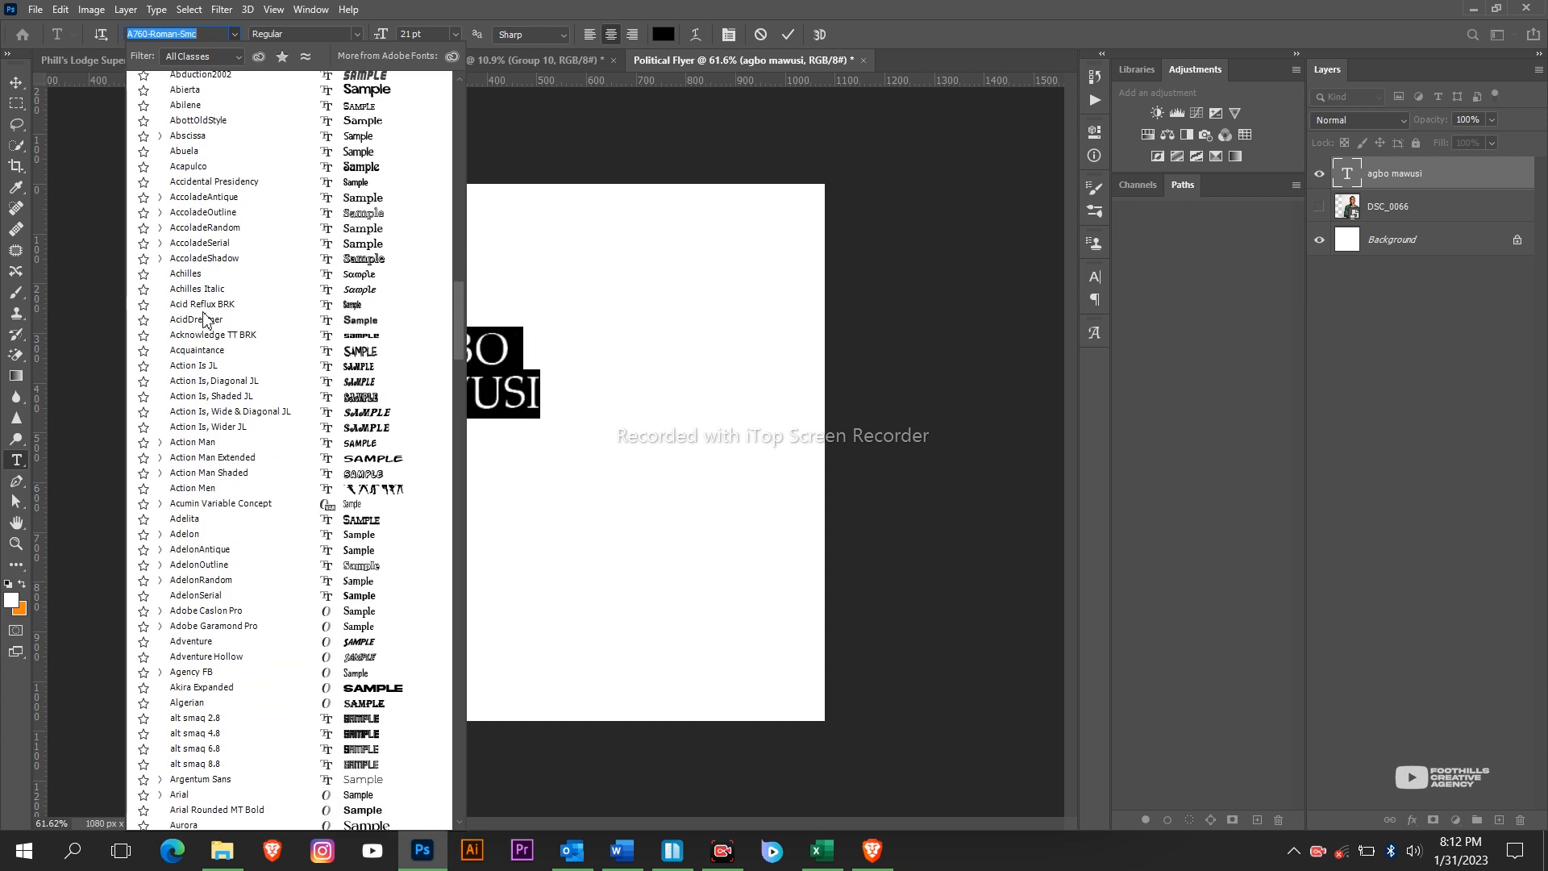
pyautogui.scroll(-5, 203, 319)
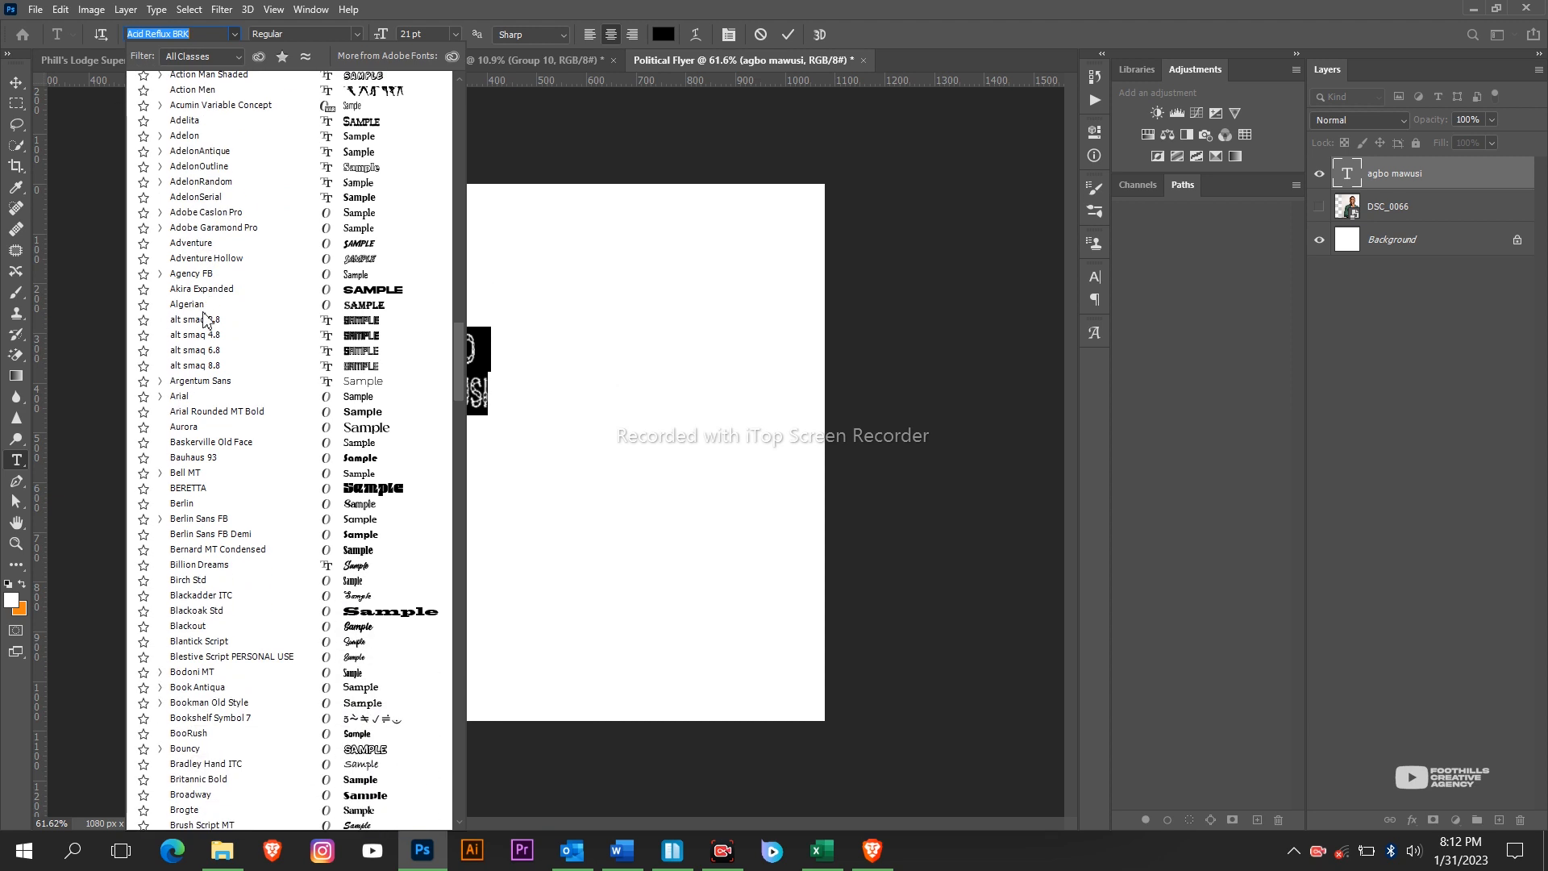
pyautogui.scroll(-3, 204, 317)
pyautogui.scroll(-15, 204, 319)
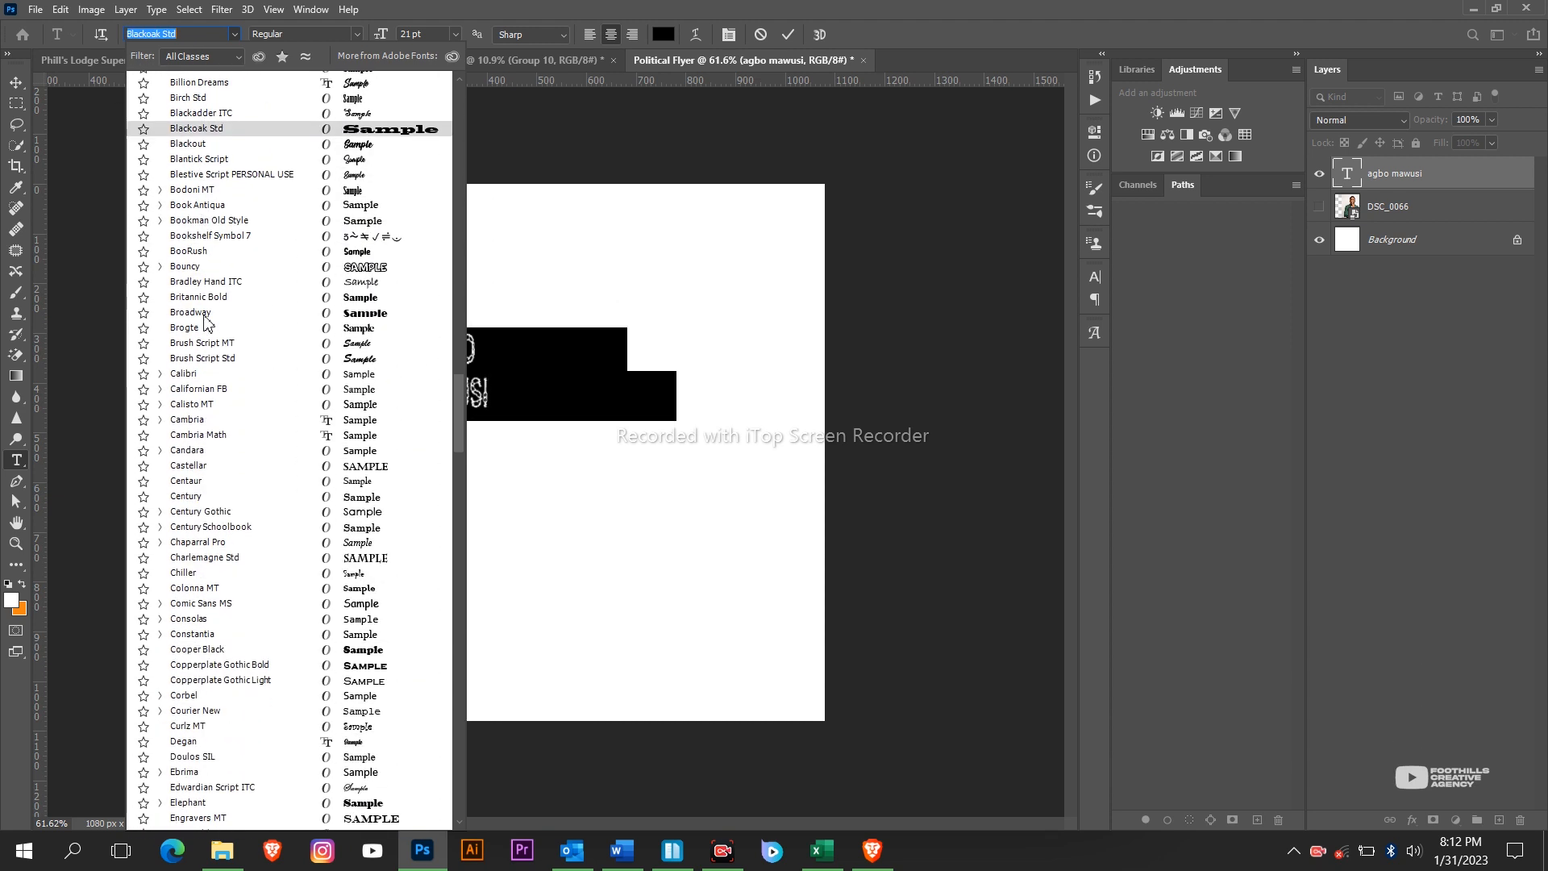
pyautogui.scroll(-5, 204, 319)
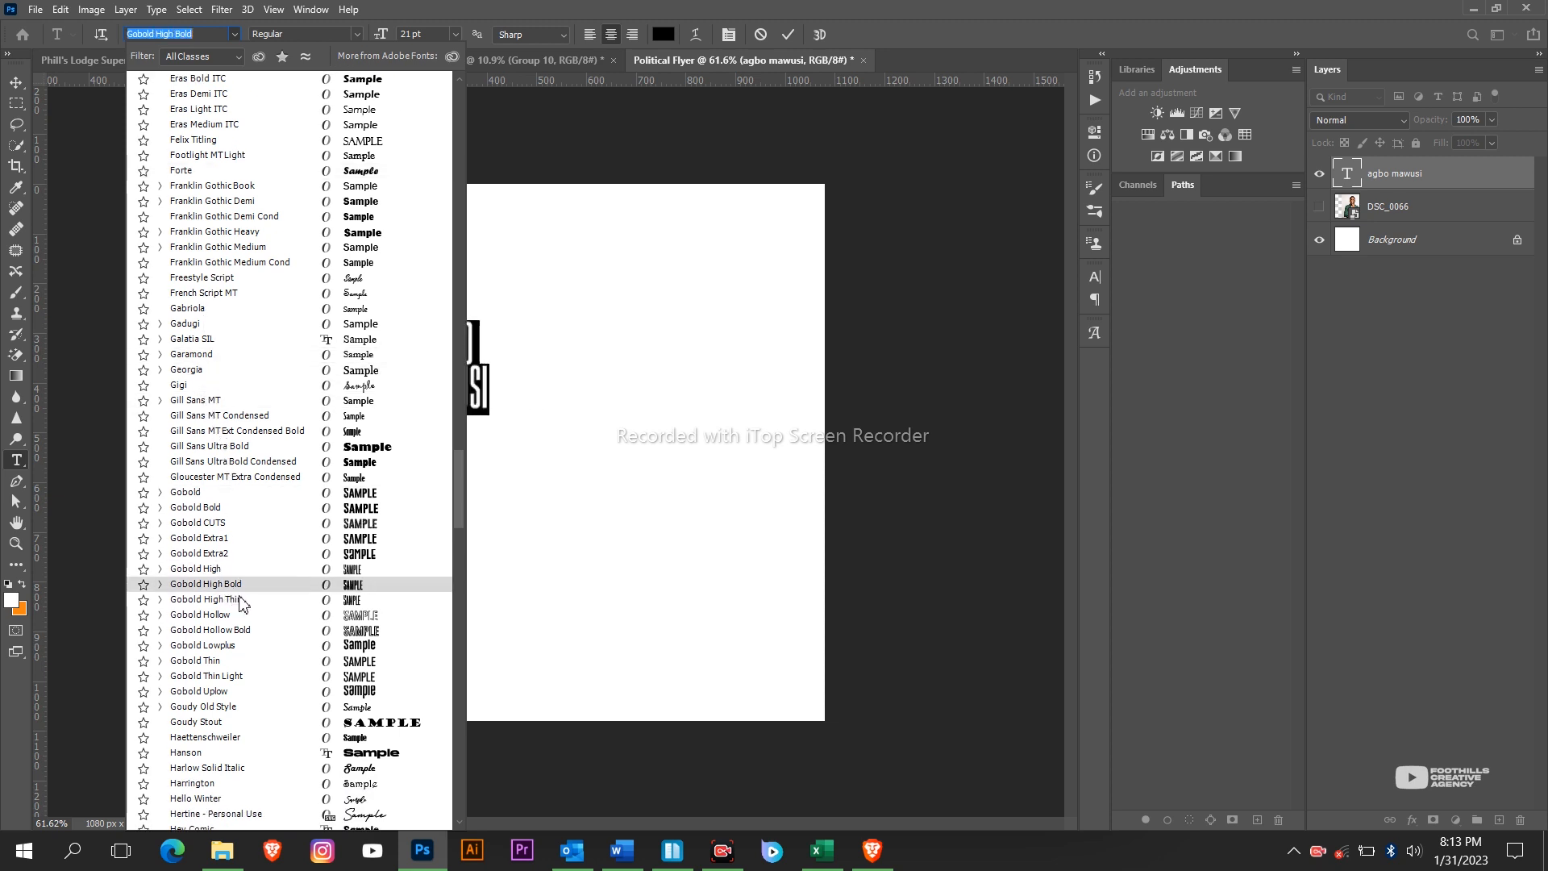
pyautogui.click(302, 558)
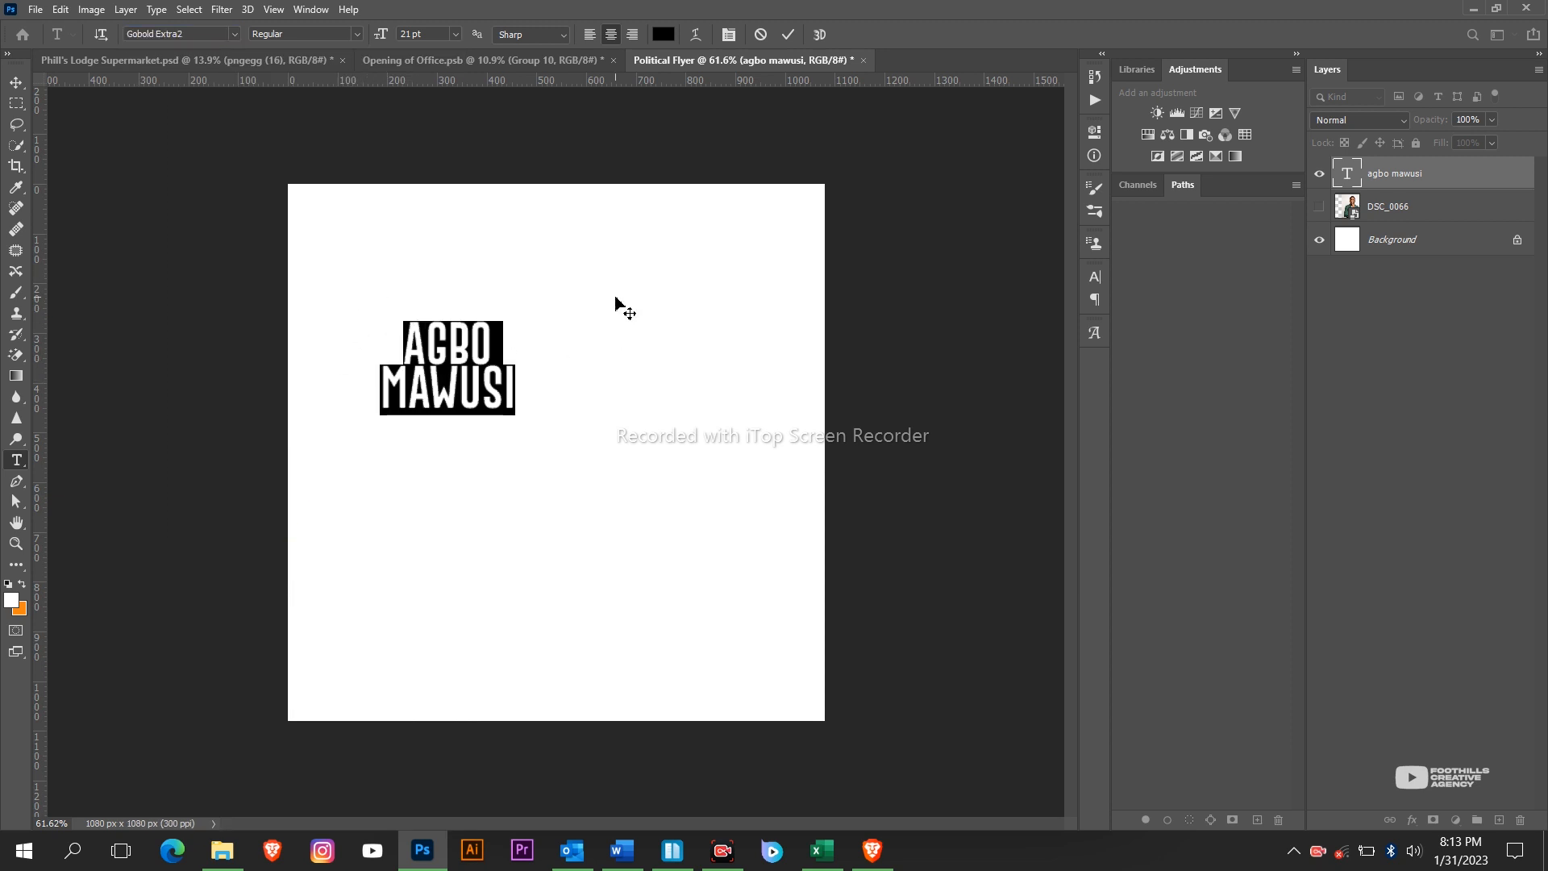
pyautogui.hotkey('alt', 'Down')
pyautogui.hotkey('alt', 'Down')
pyautogui.hotkey('alt', 'Down')
pyautogui.hotkey('alt', 'Down')
pyautogui.hotkey('alt', 'Down')
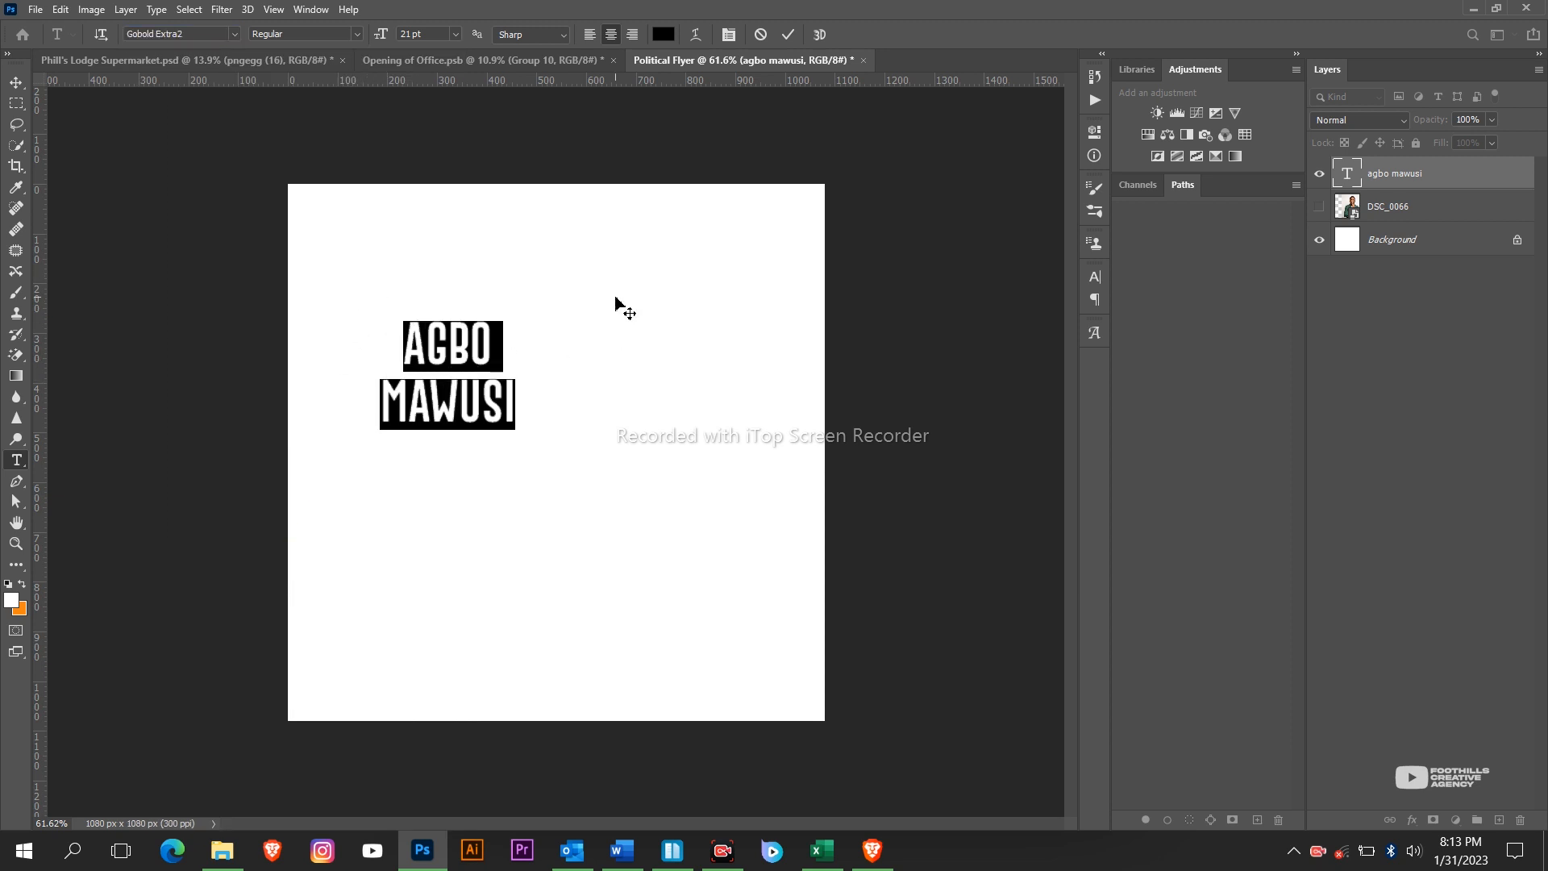
pyautogui.hotkey('alt', 'Up')
pyautogui.hotkey('alt', 'Up')
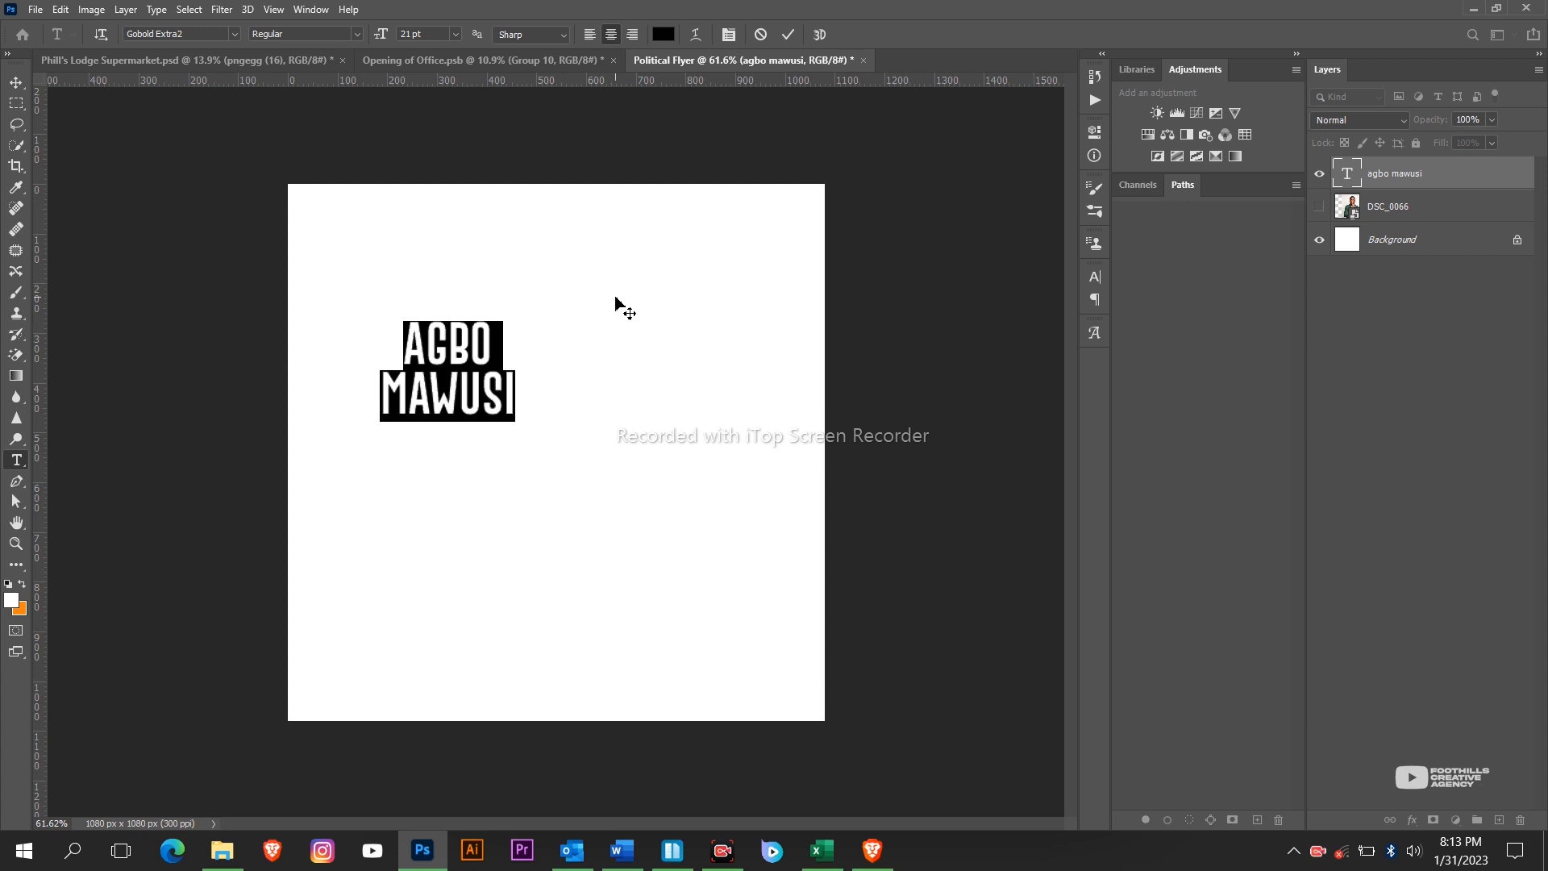
pyautogui.scroll(5, 419, 403)
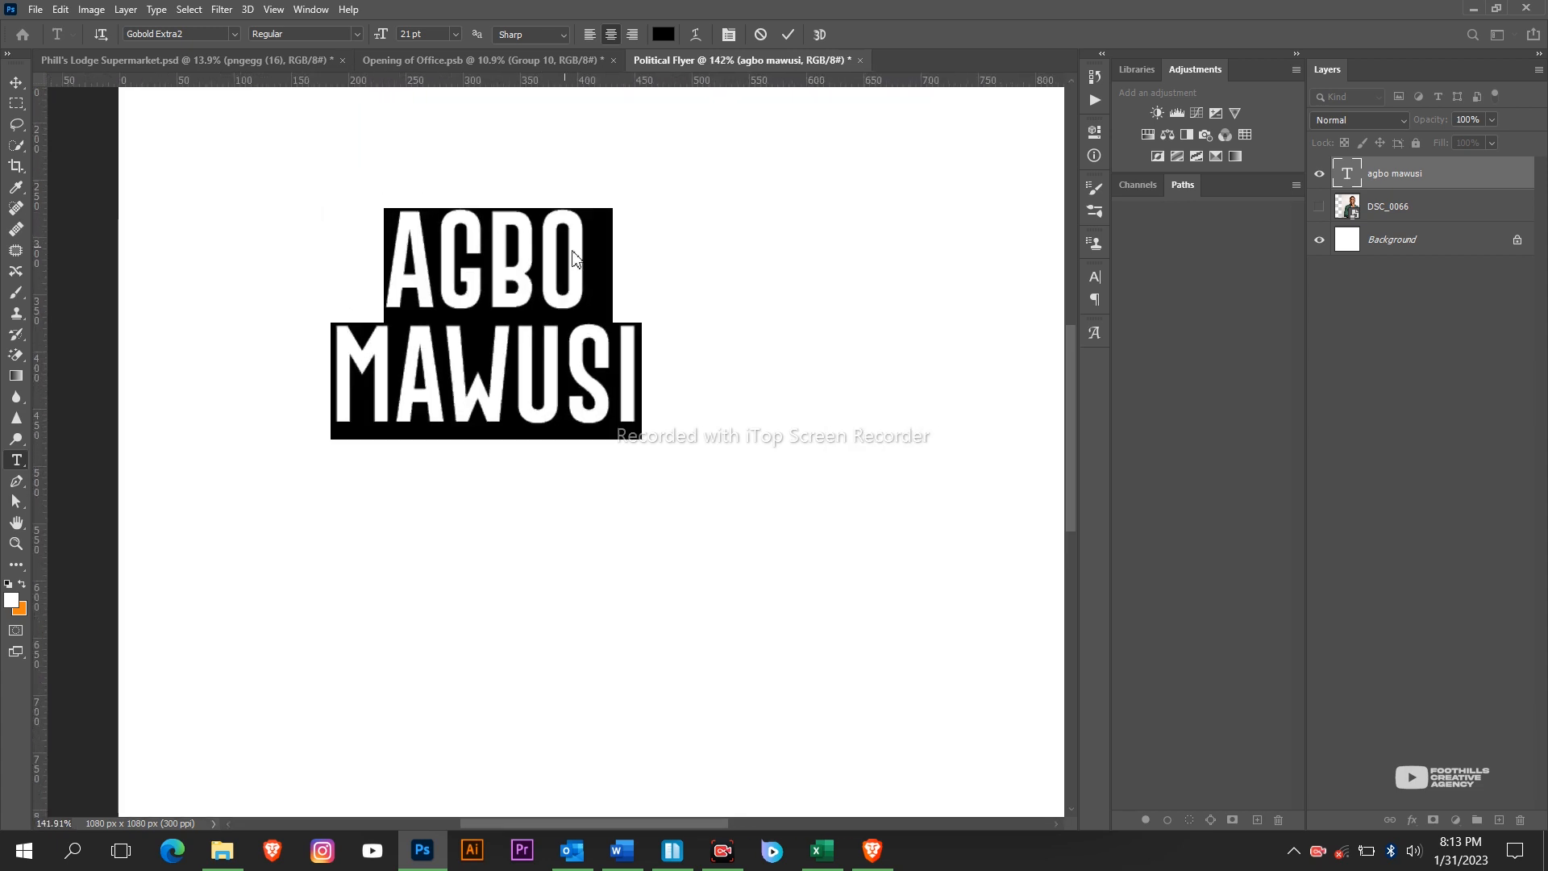
pyautogui.moveTo(576, 251); pyautogui.dragTo(356, 252)
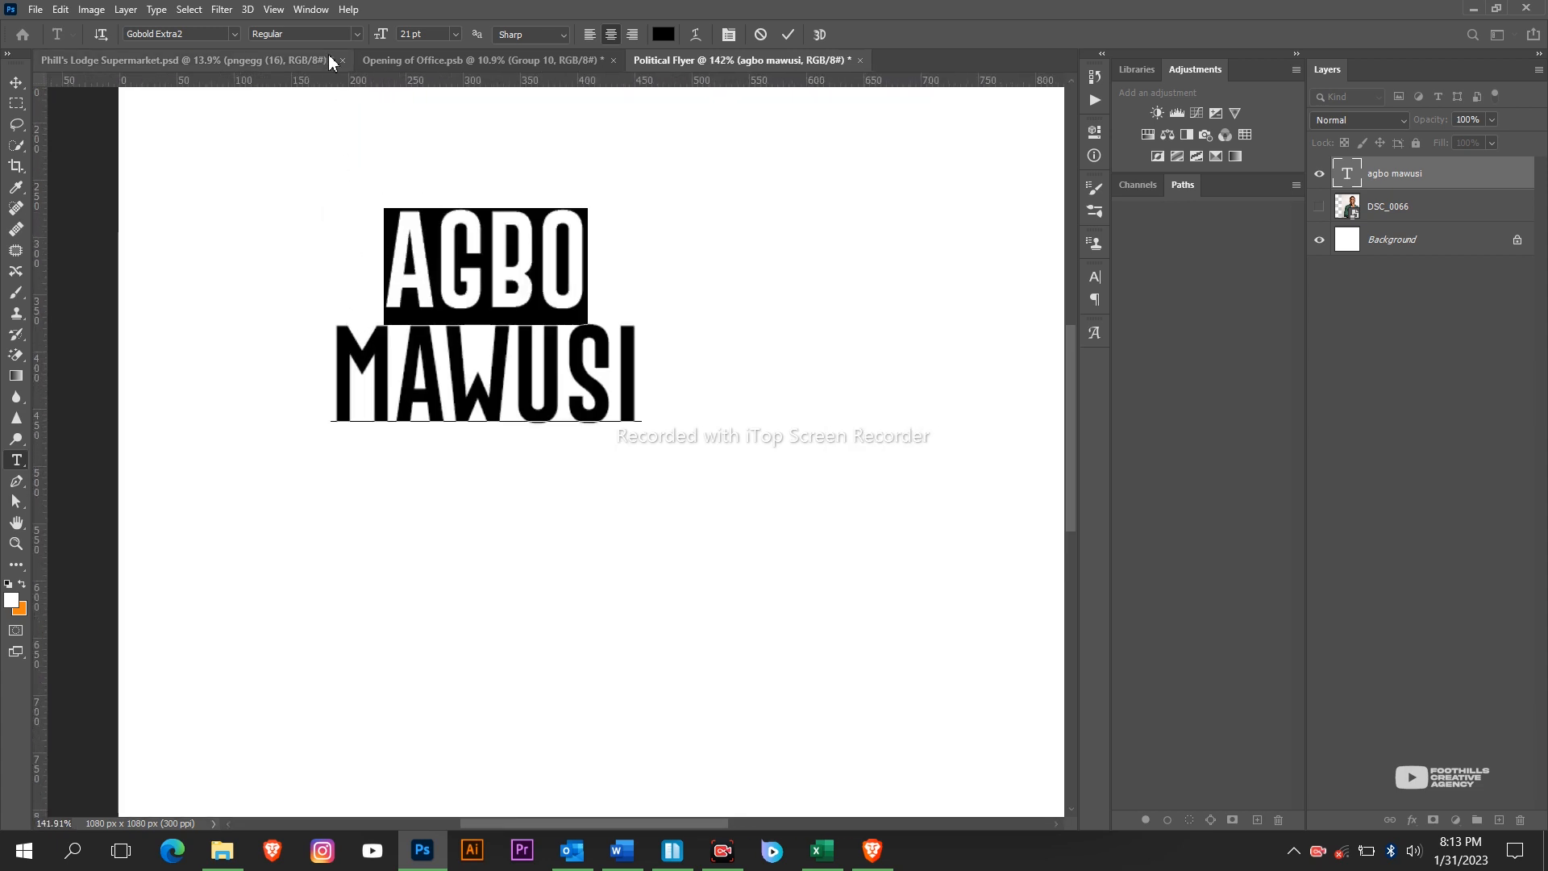
pyautogui.moveTo(384, 35); pyautogui.dragTo(395, 41)
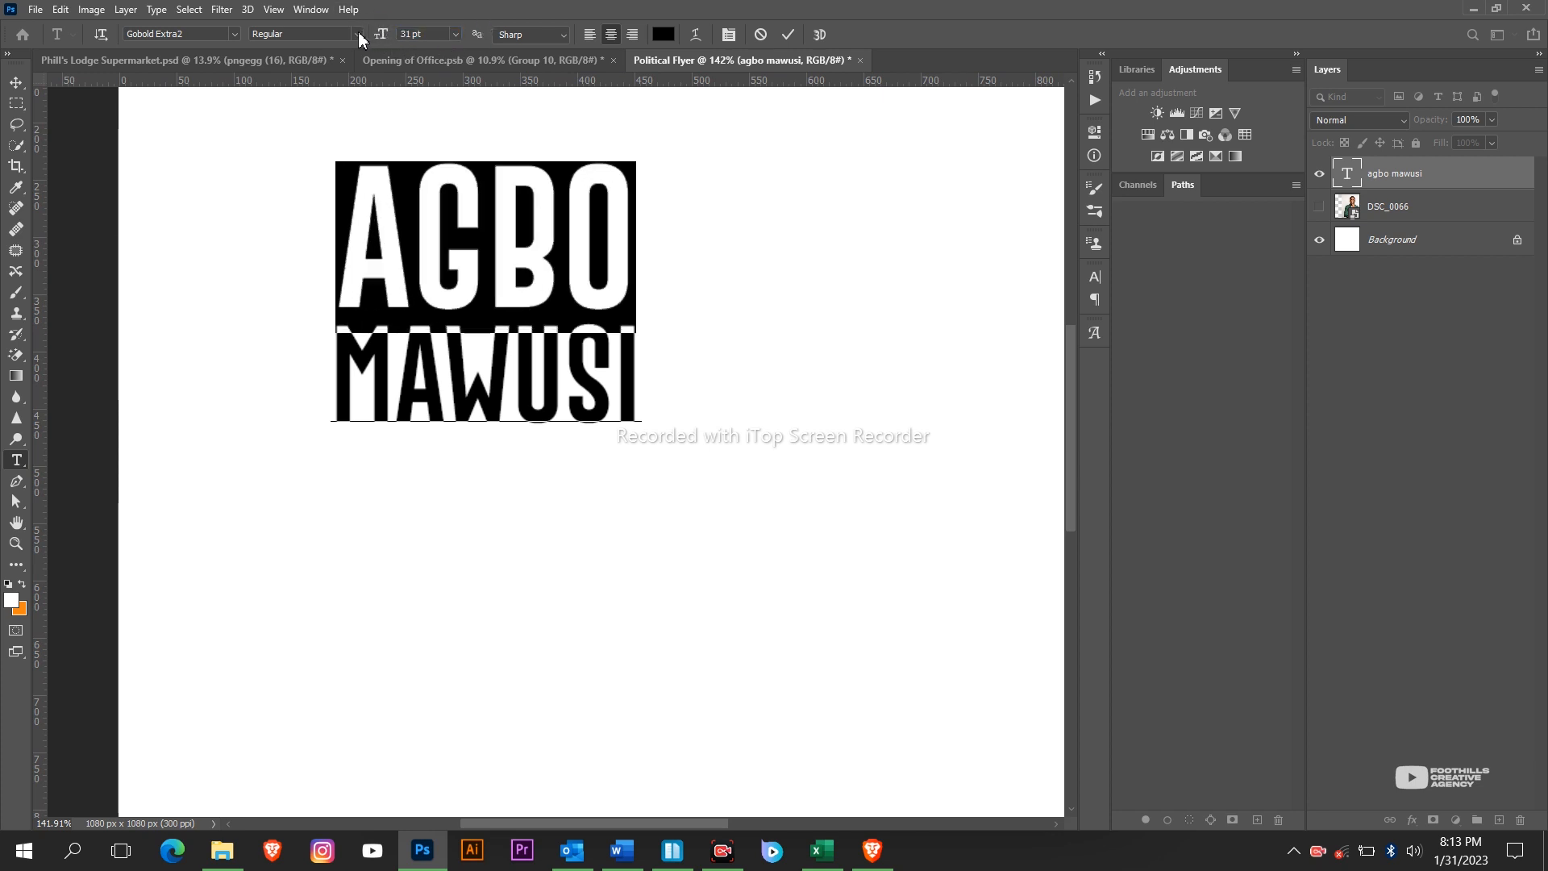
pyautogui.moveTo(384, 44); pyautogui.dragTo(385, 46)
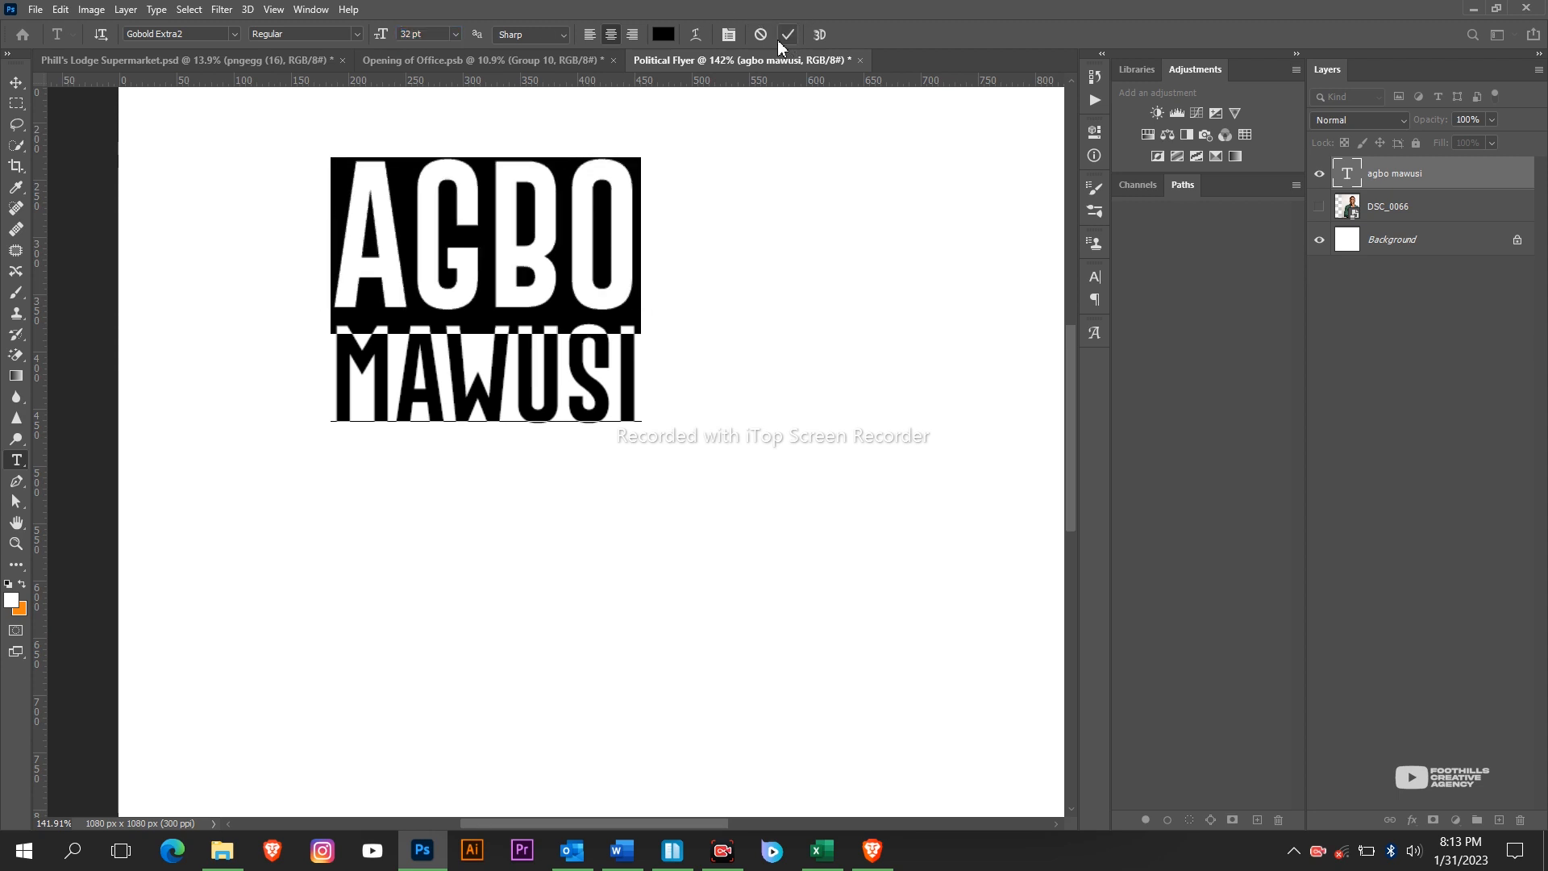
pyautogui.hotkey('ctrl', 'a')
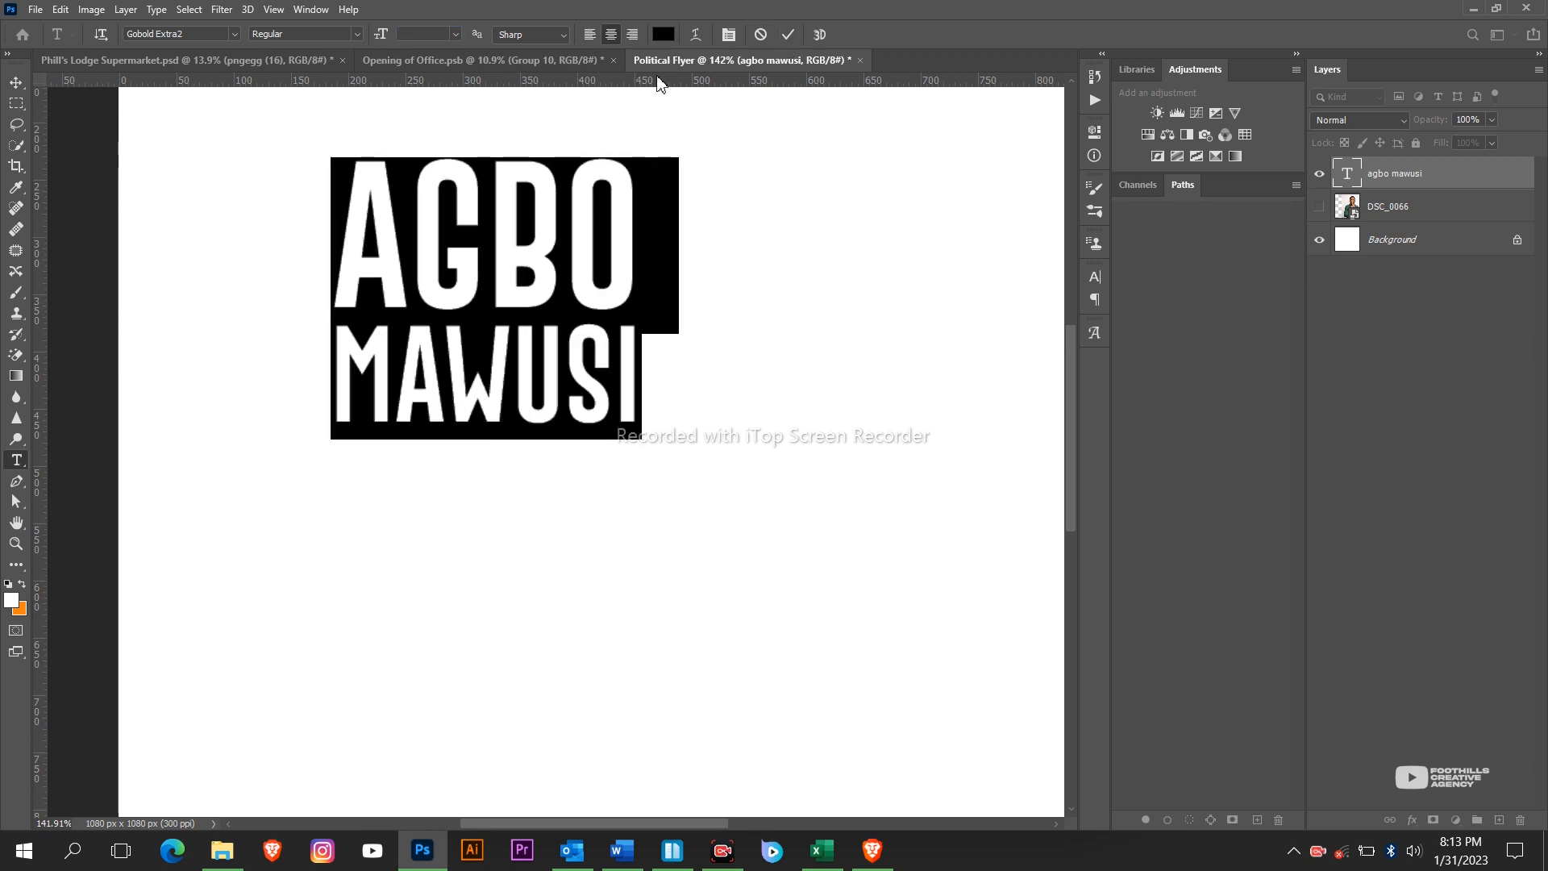
pyautogui.hotkey('alt', 'Down')
pyautogui.hotkey('alt', 'Up')
pyautogui.hotkey('alt', 'Up')
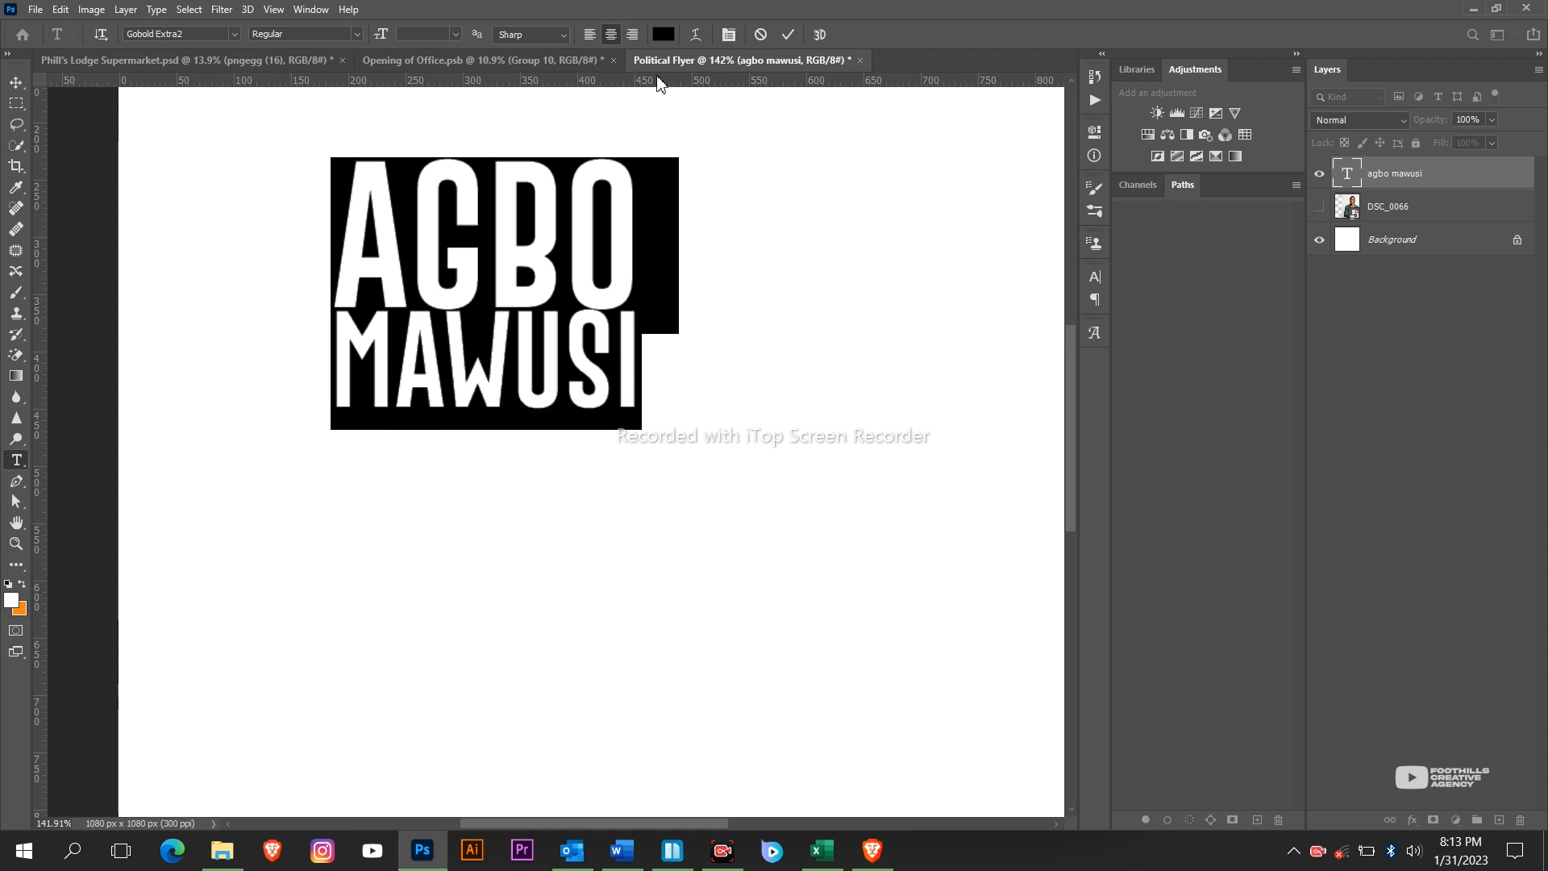
pyautogui.hotkey('alt', 'Down')
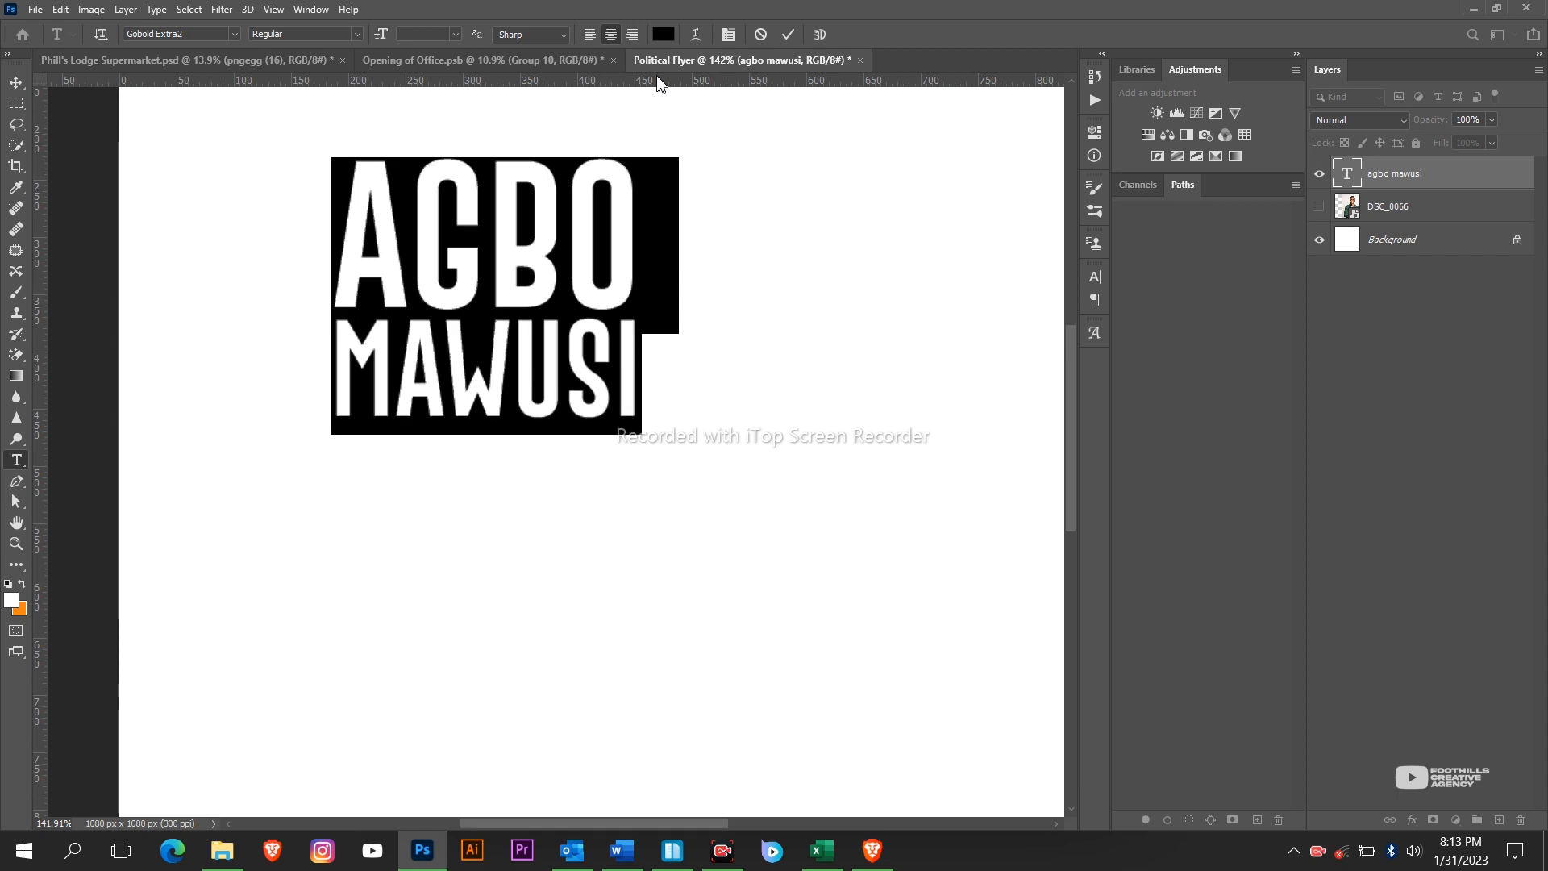
pyautogui.click(787, 34)
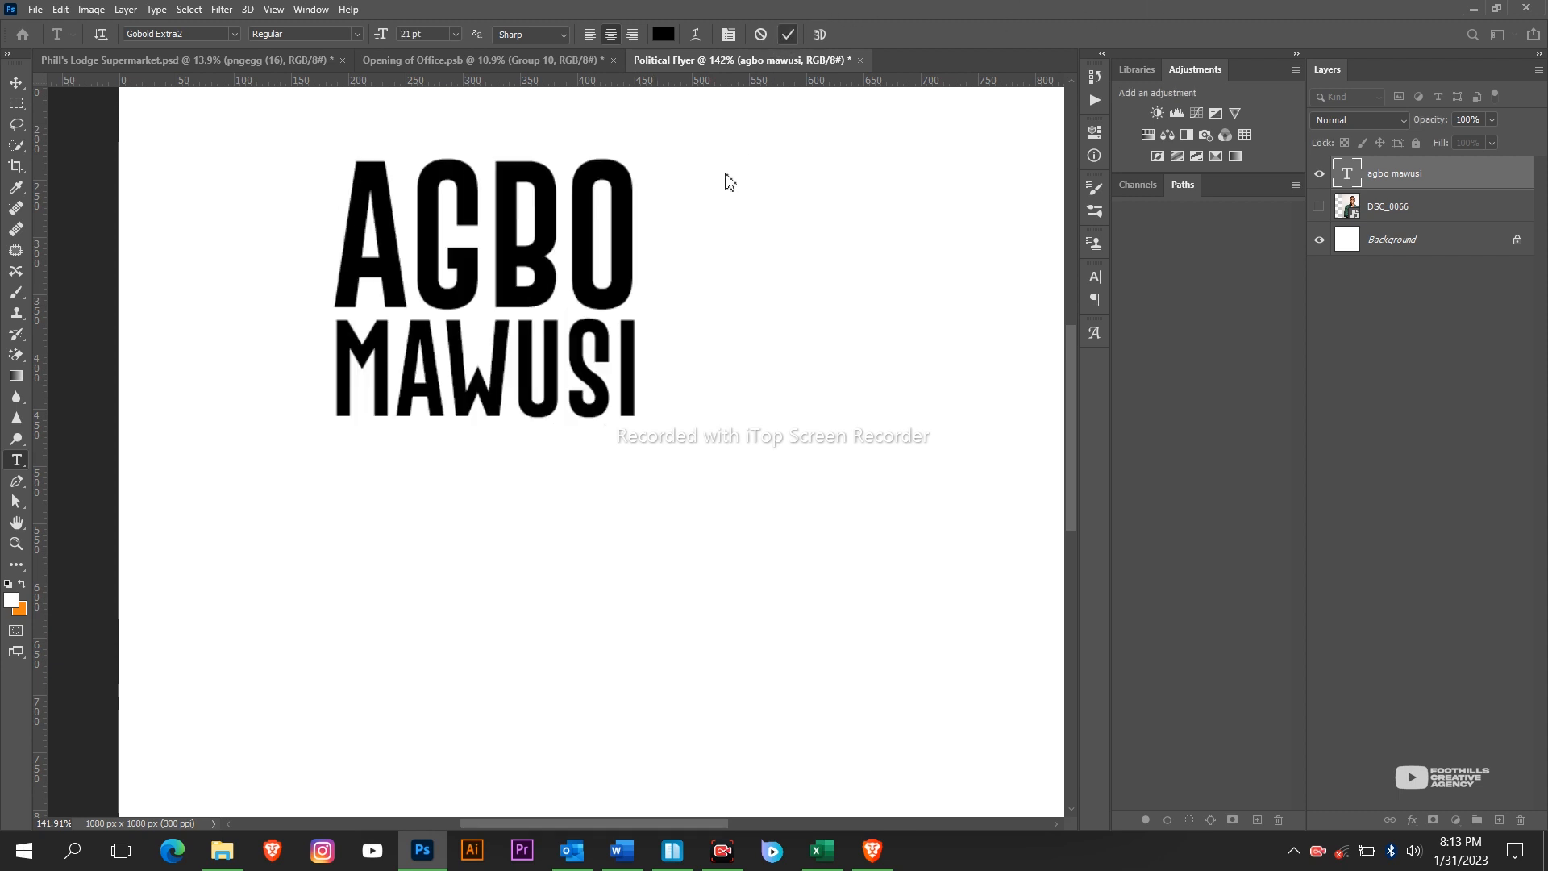
pyautogui.scroll(-5, 726, 180)
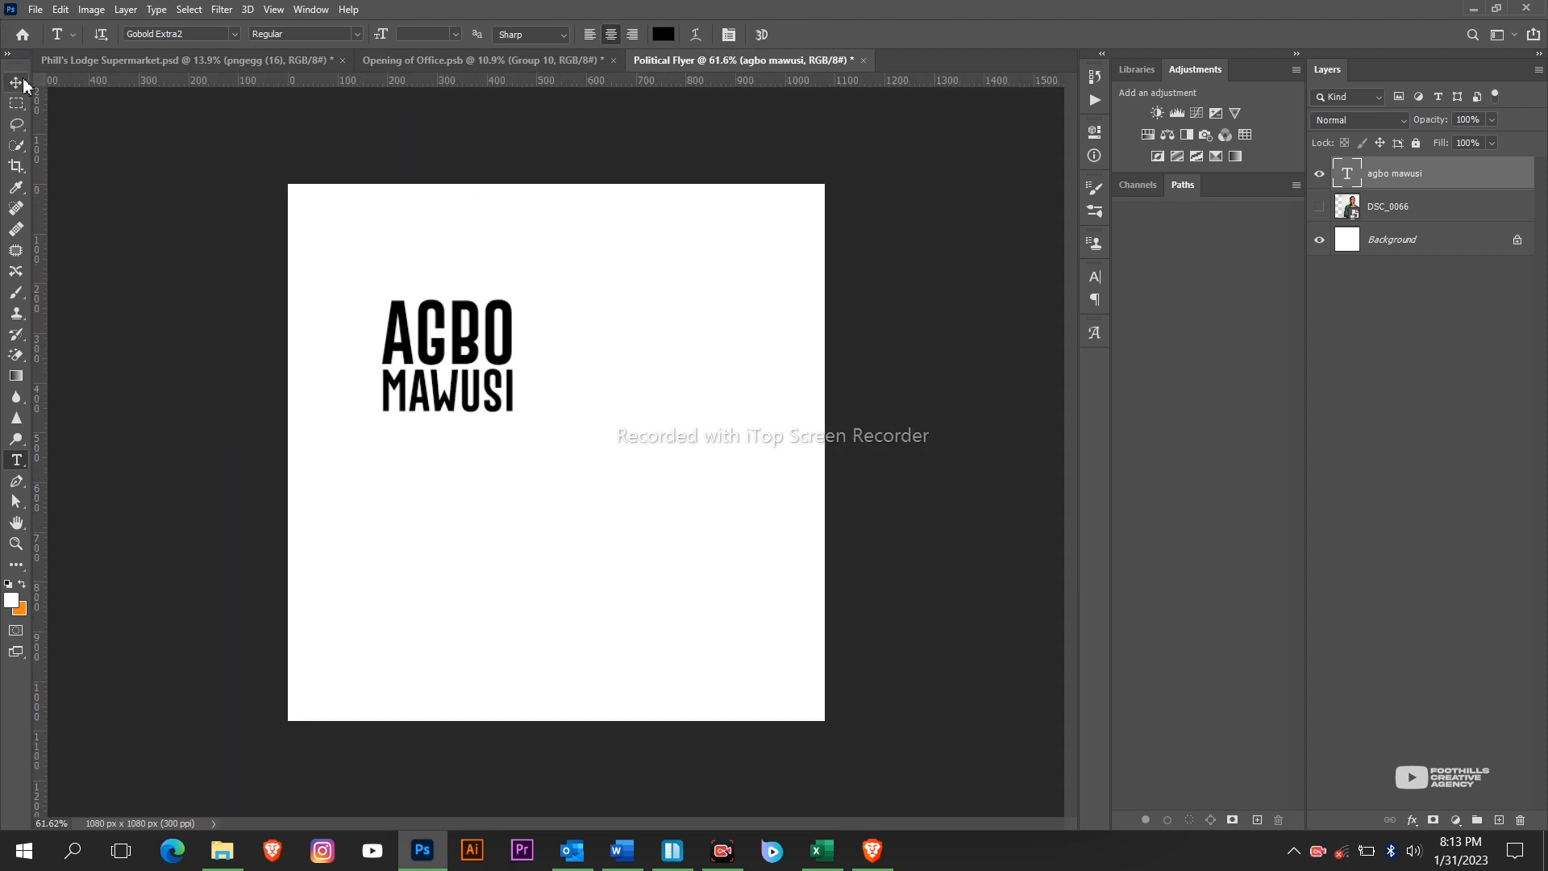
pyautogui.click(16, 81)
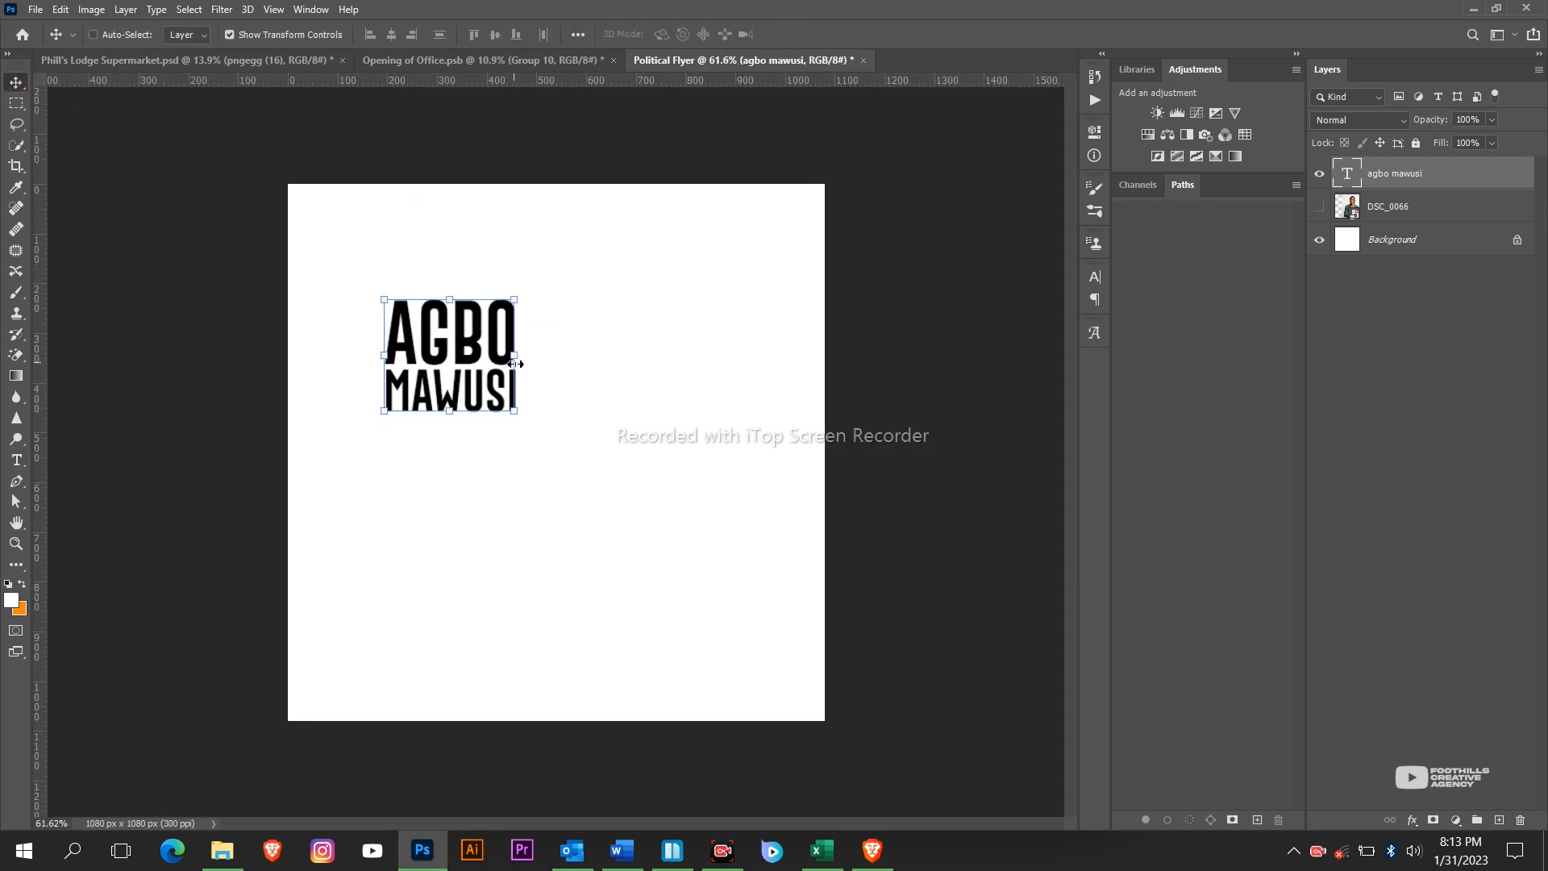
pyautogui.moveTo(513, 359); pyautogui.dragTo(549, 358)
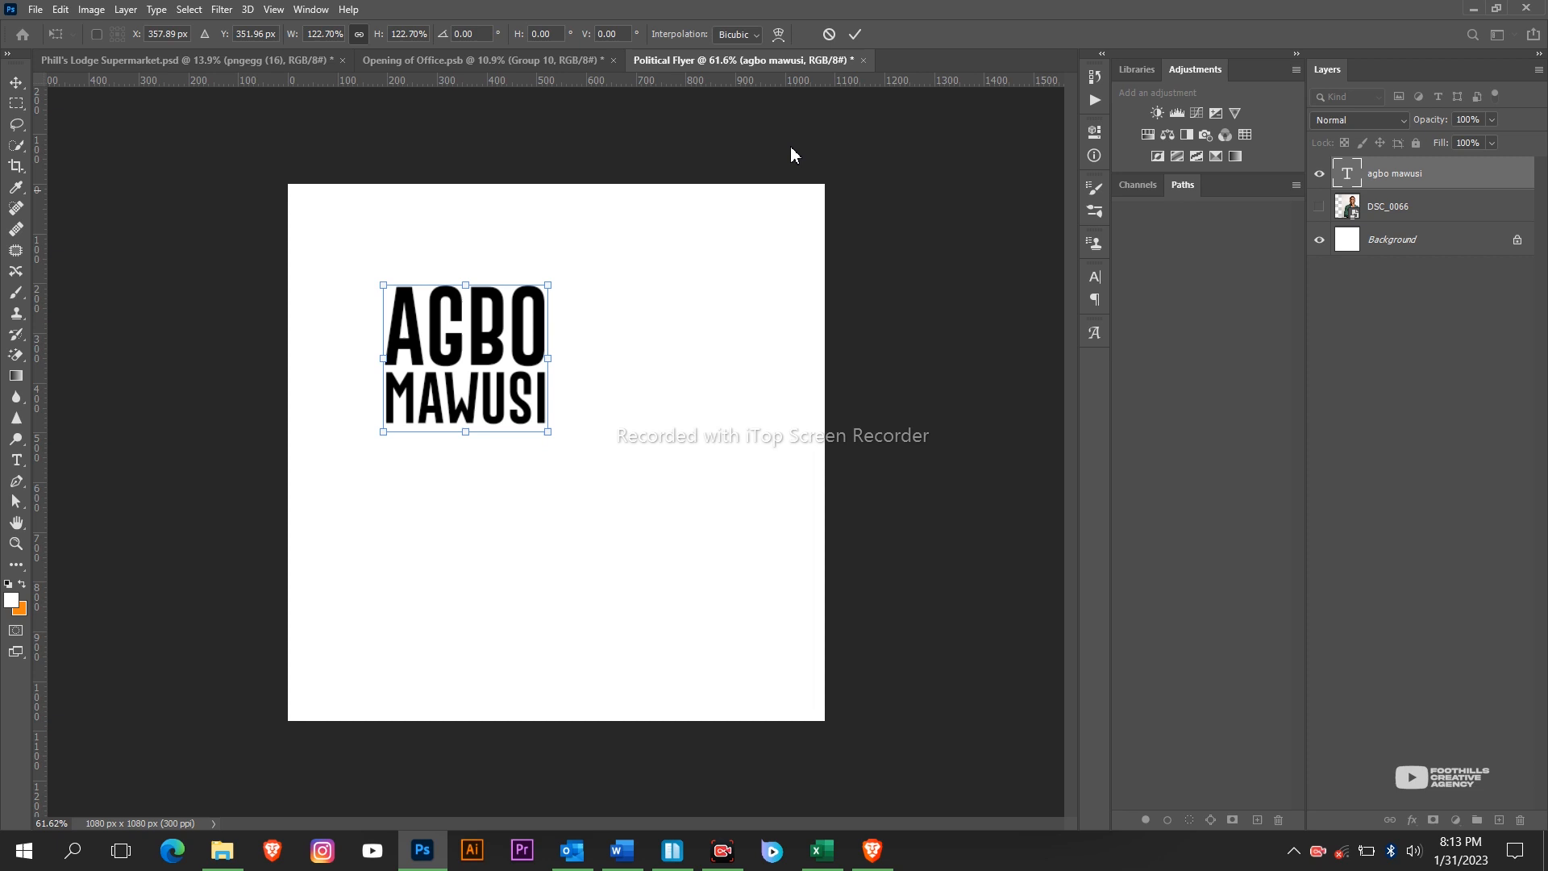
pyautogui.click(853, 35)
pyautogui.moveTo(532, 300); pyautogui.dragTo(538, 345)
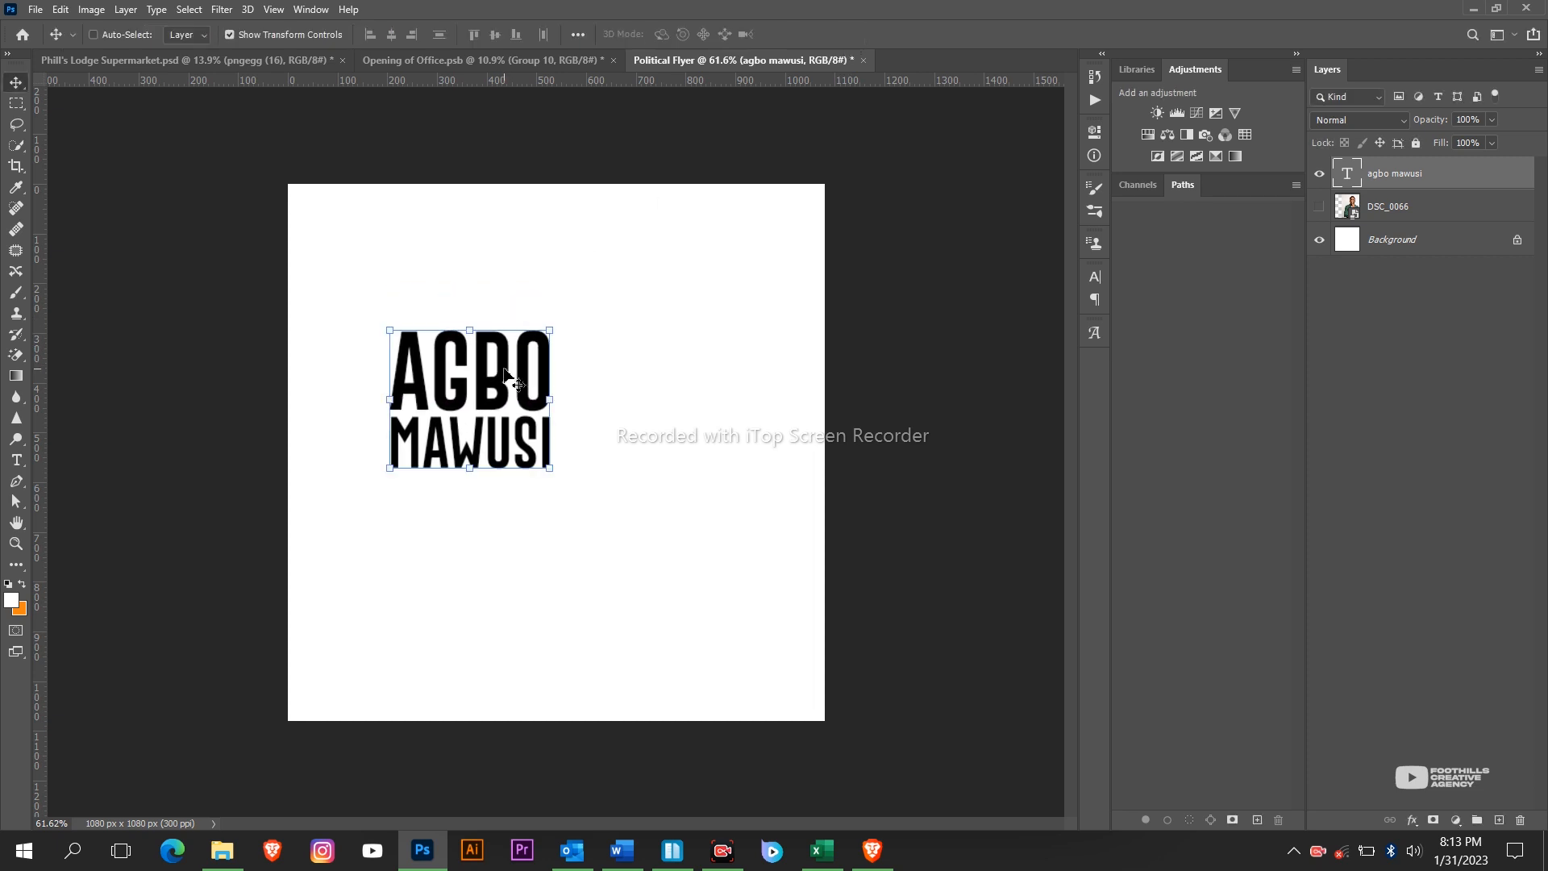
pyautogui.moveTo(488, 454); pyautogui.dragTo(485, 453)
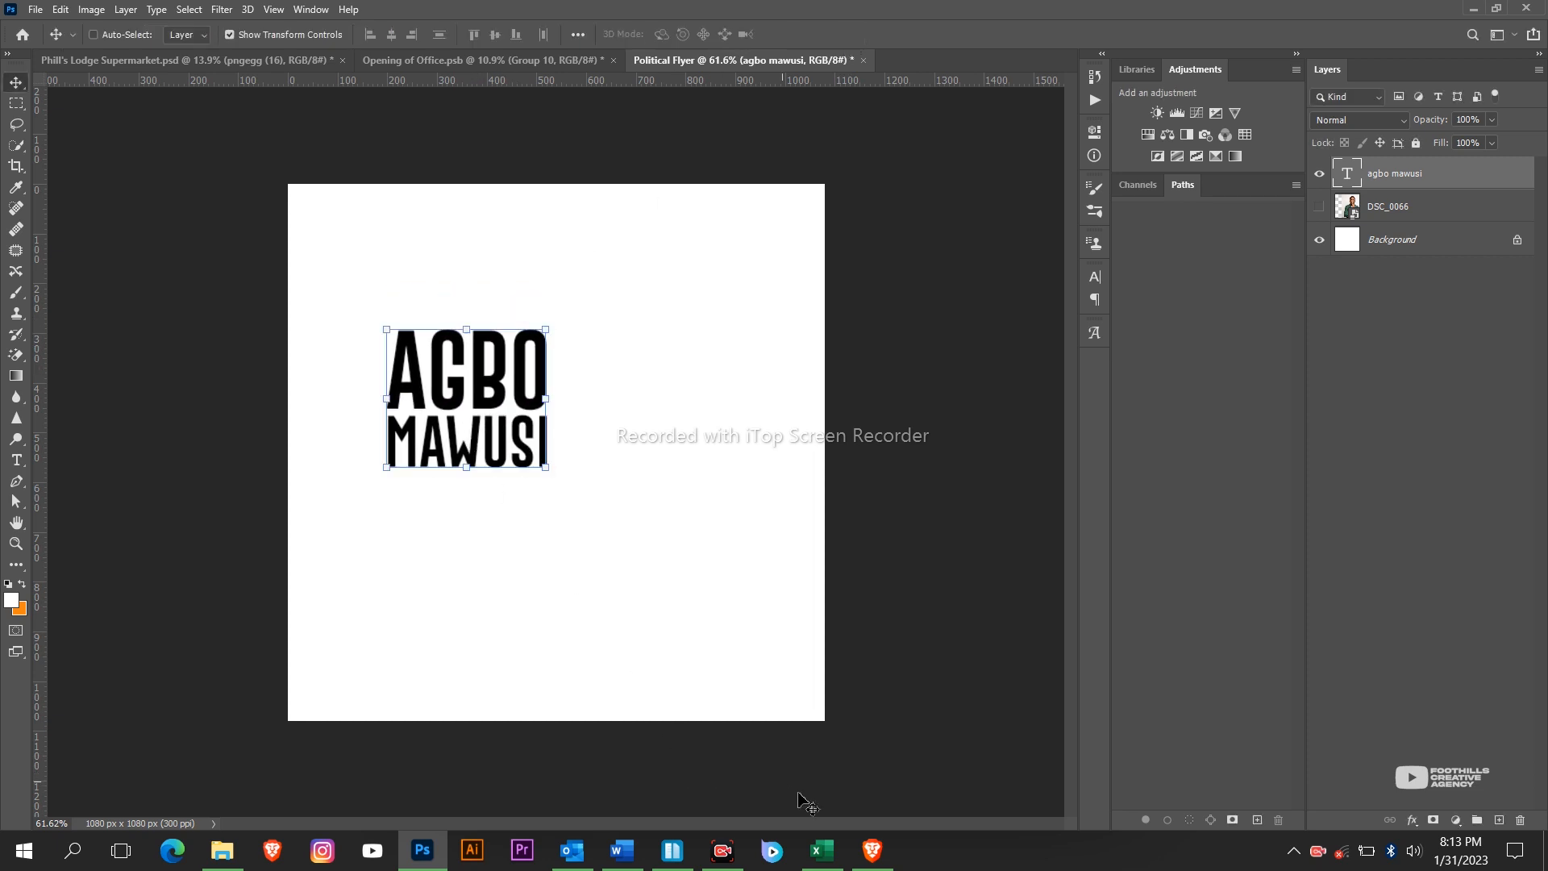
pyautogui.click(421, 849)
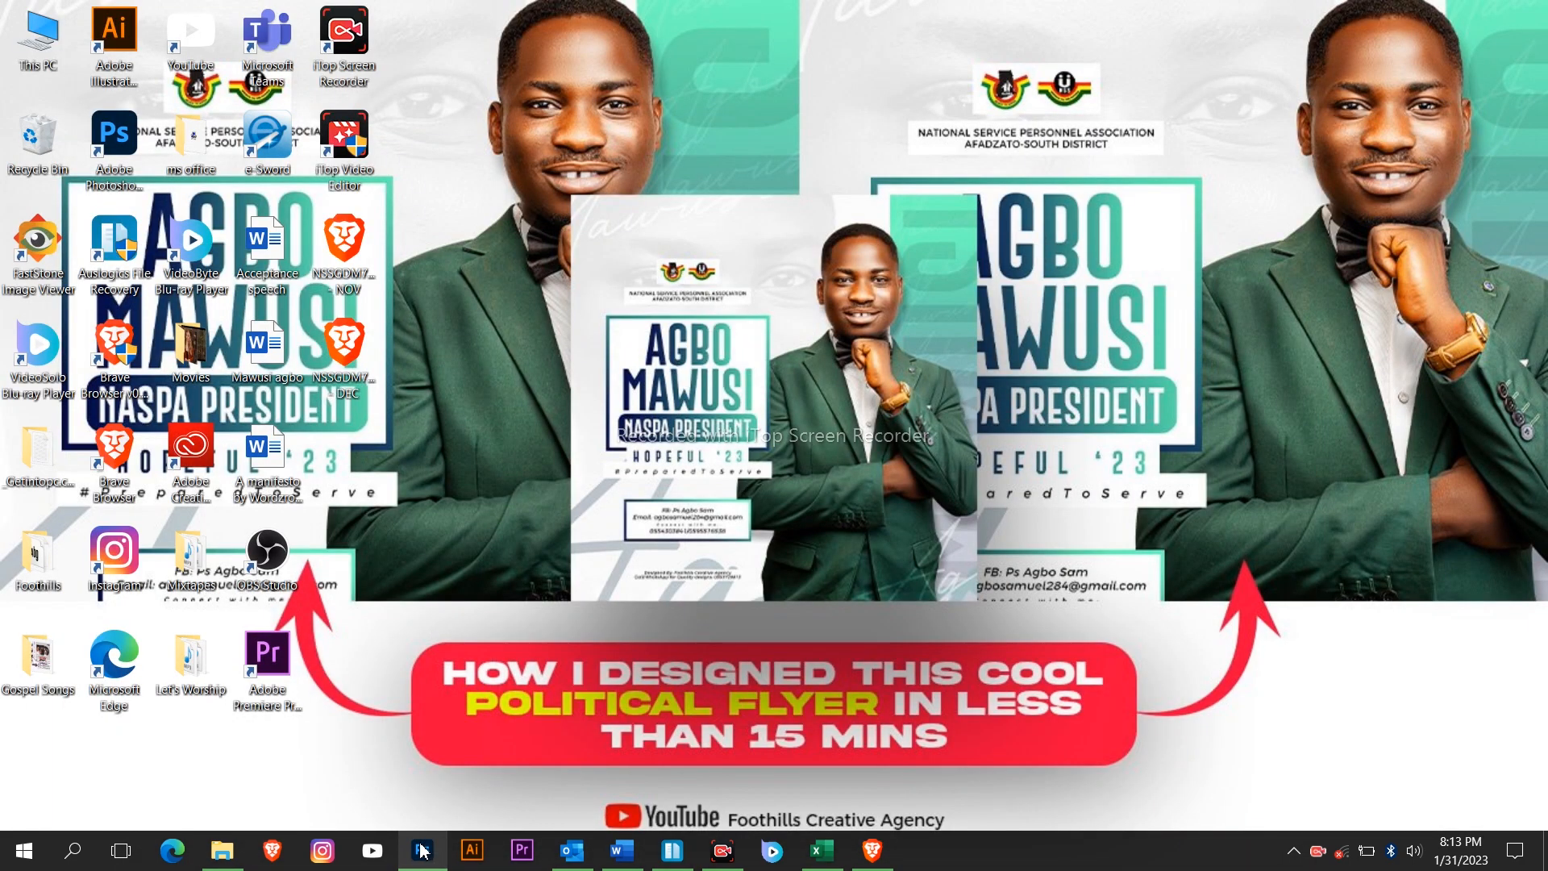
pyautogui.click(421, 849)
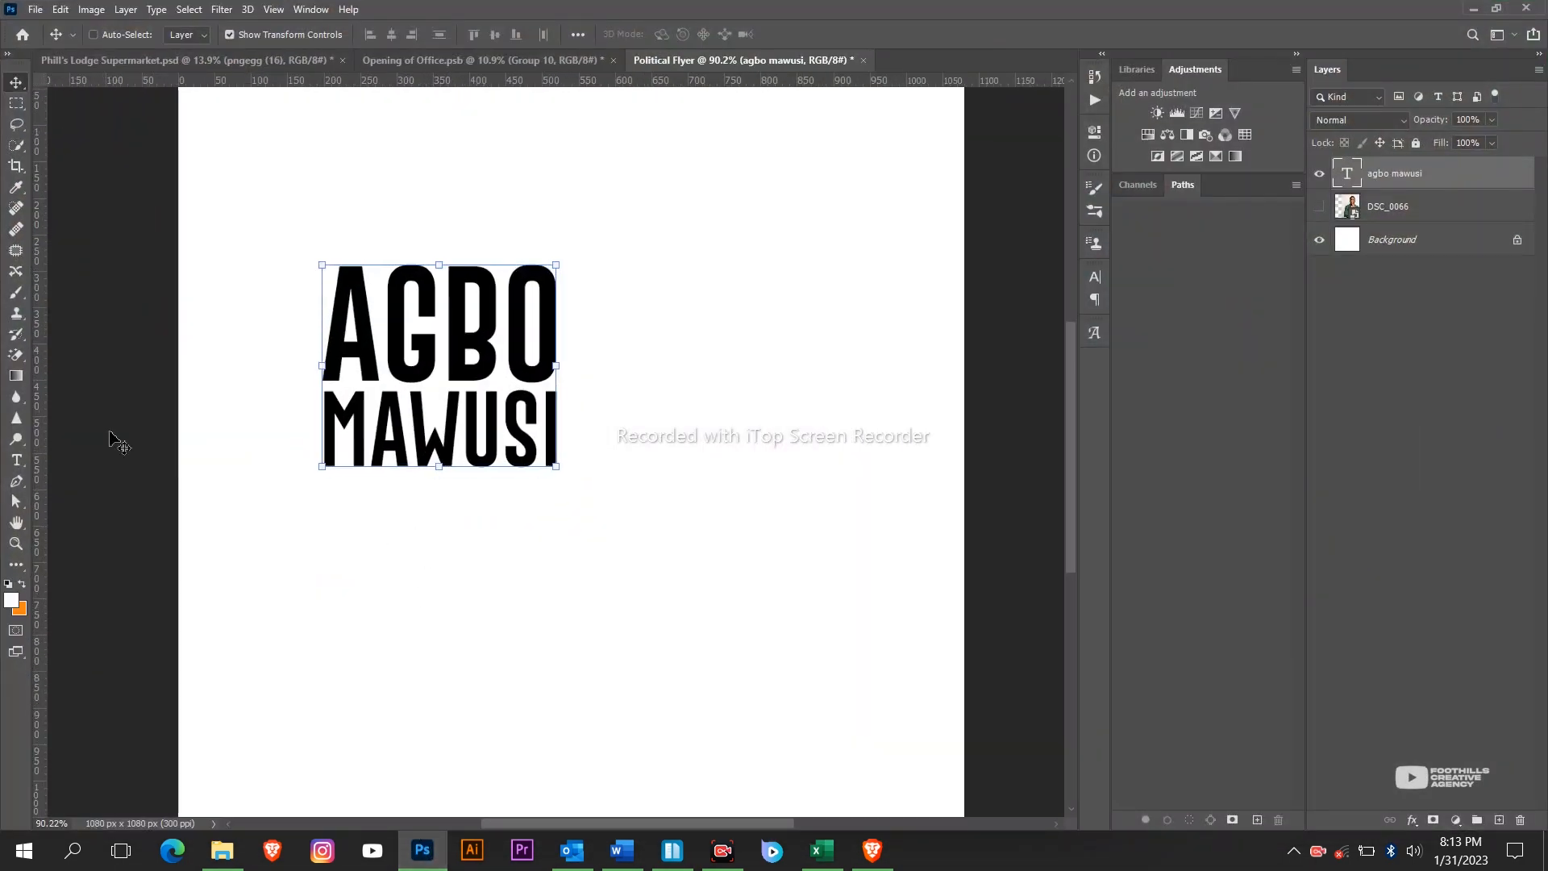
# Add vertical guides at the name block's left and right edges, near 194.7 px and 507.3 px.
pyautogui.moveTo(44, 428); pyautogui.dragTo(325, 525)
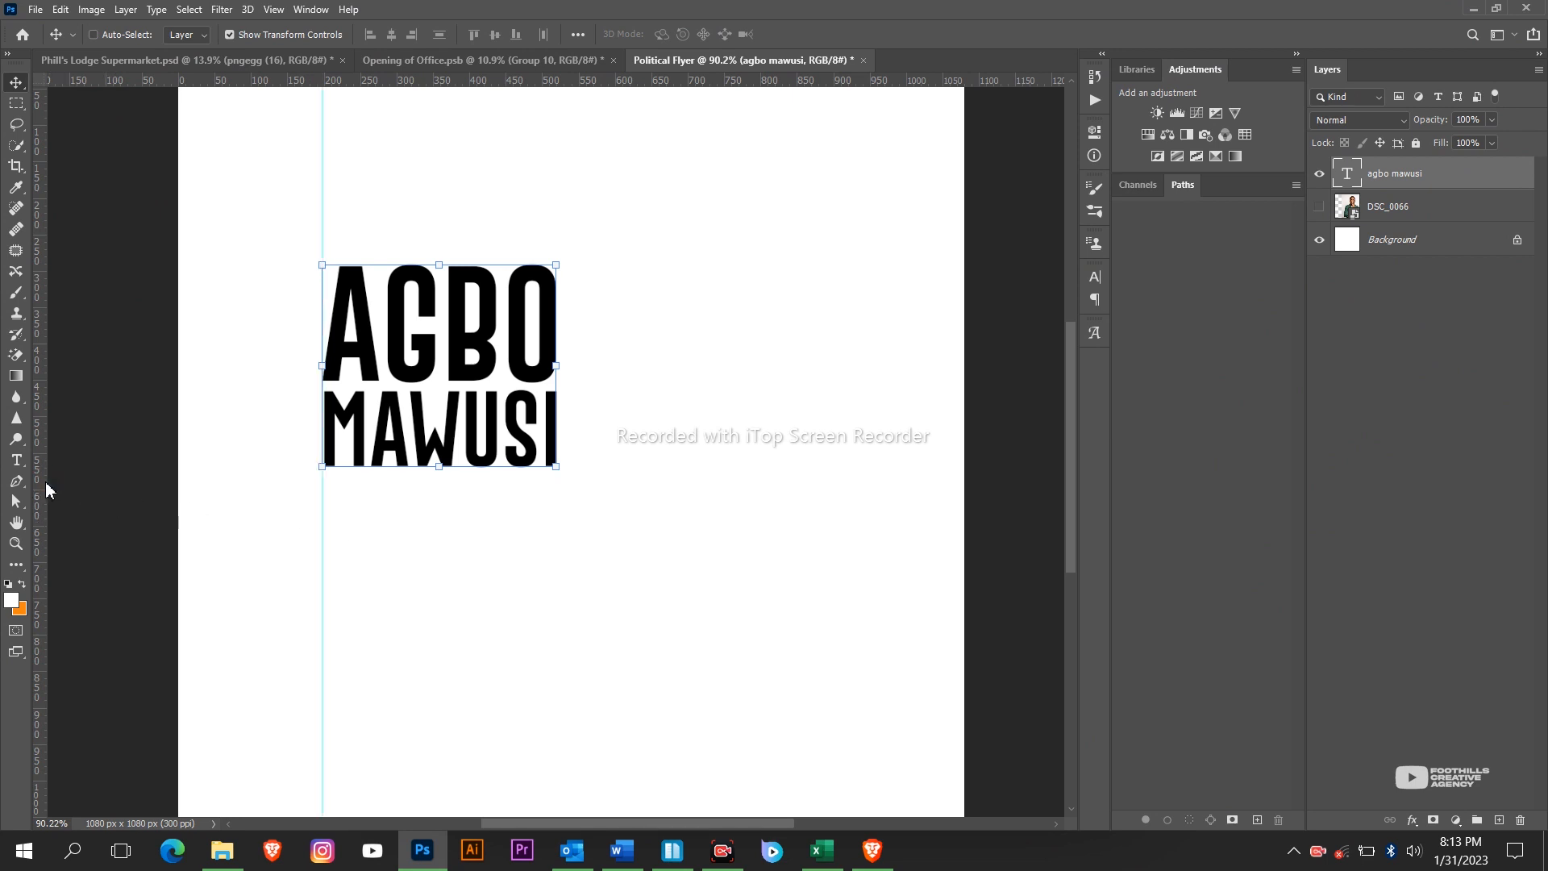
pyautogui.moveTo(46, 490); pyautogui.dragTo(556, 698)
pyautogui.scroll(2, 315, 512)
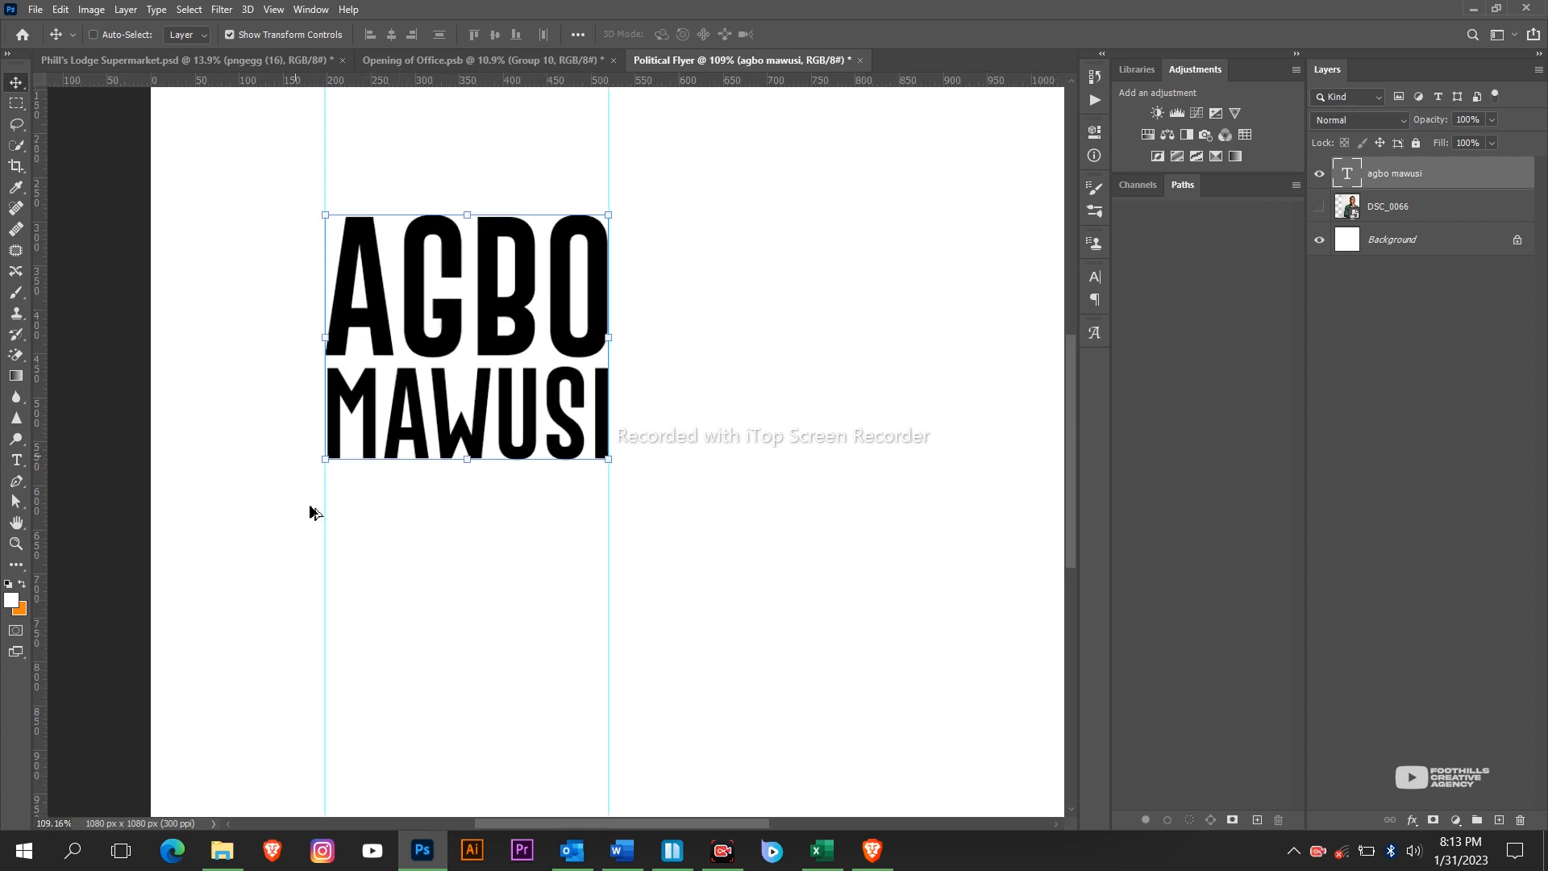
pyautogui.scroll(4, 529, 536)
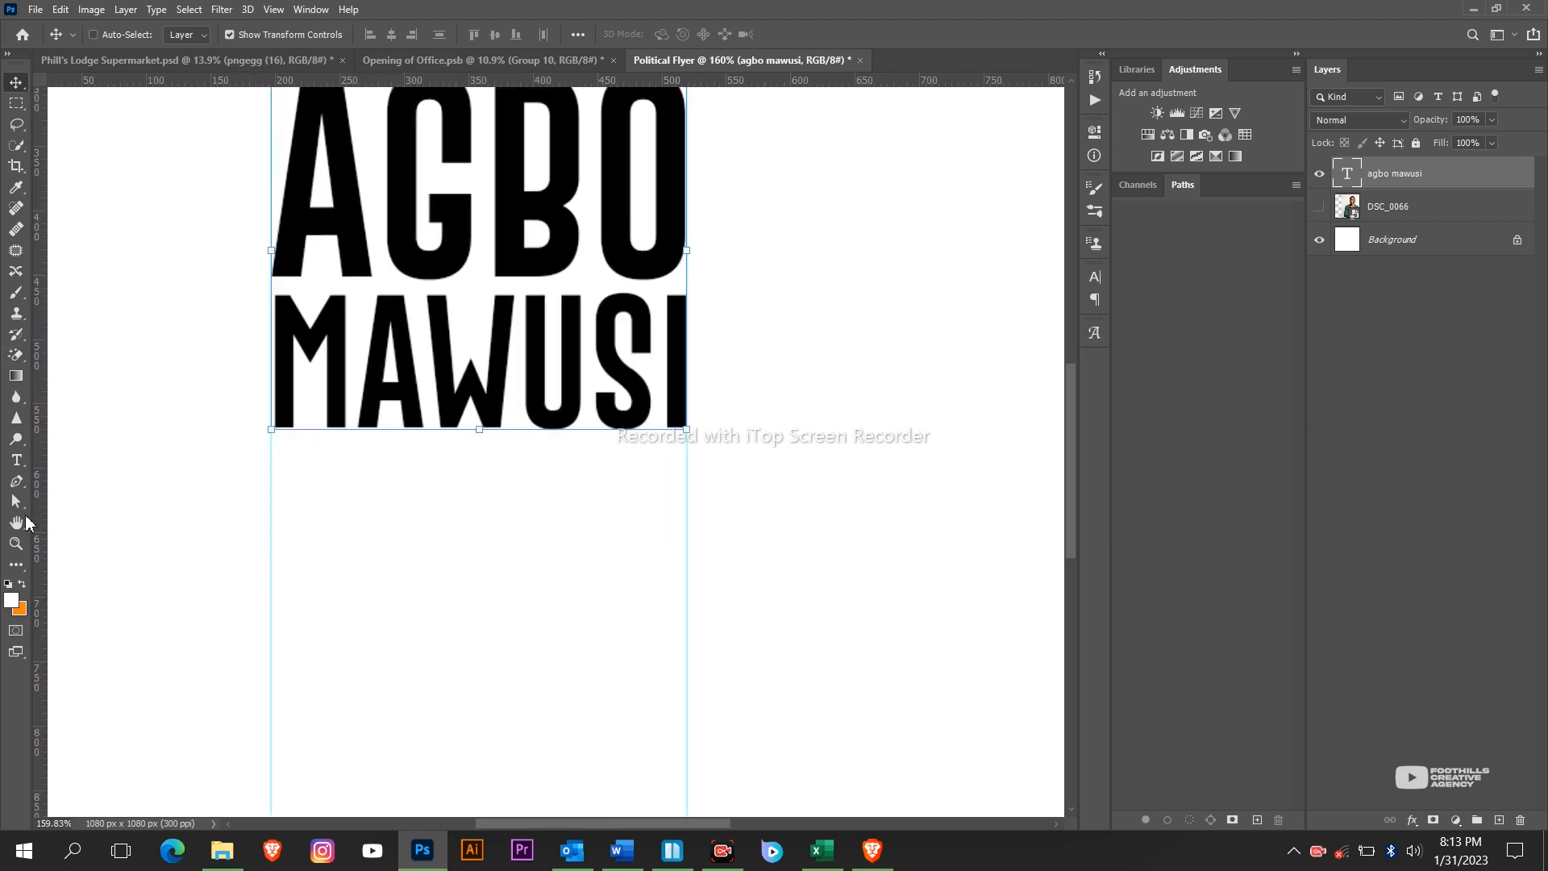
pyautogui.press('u')
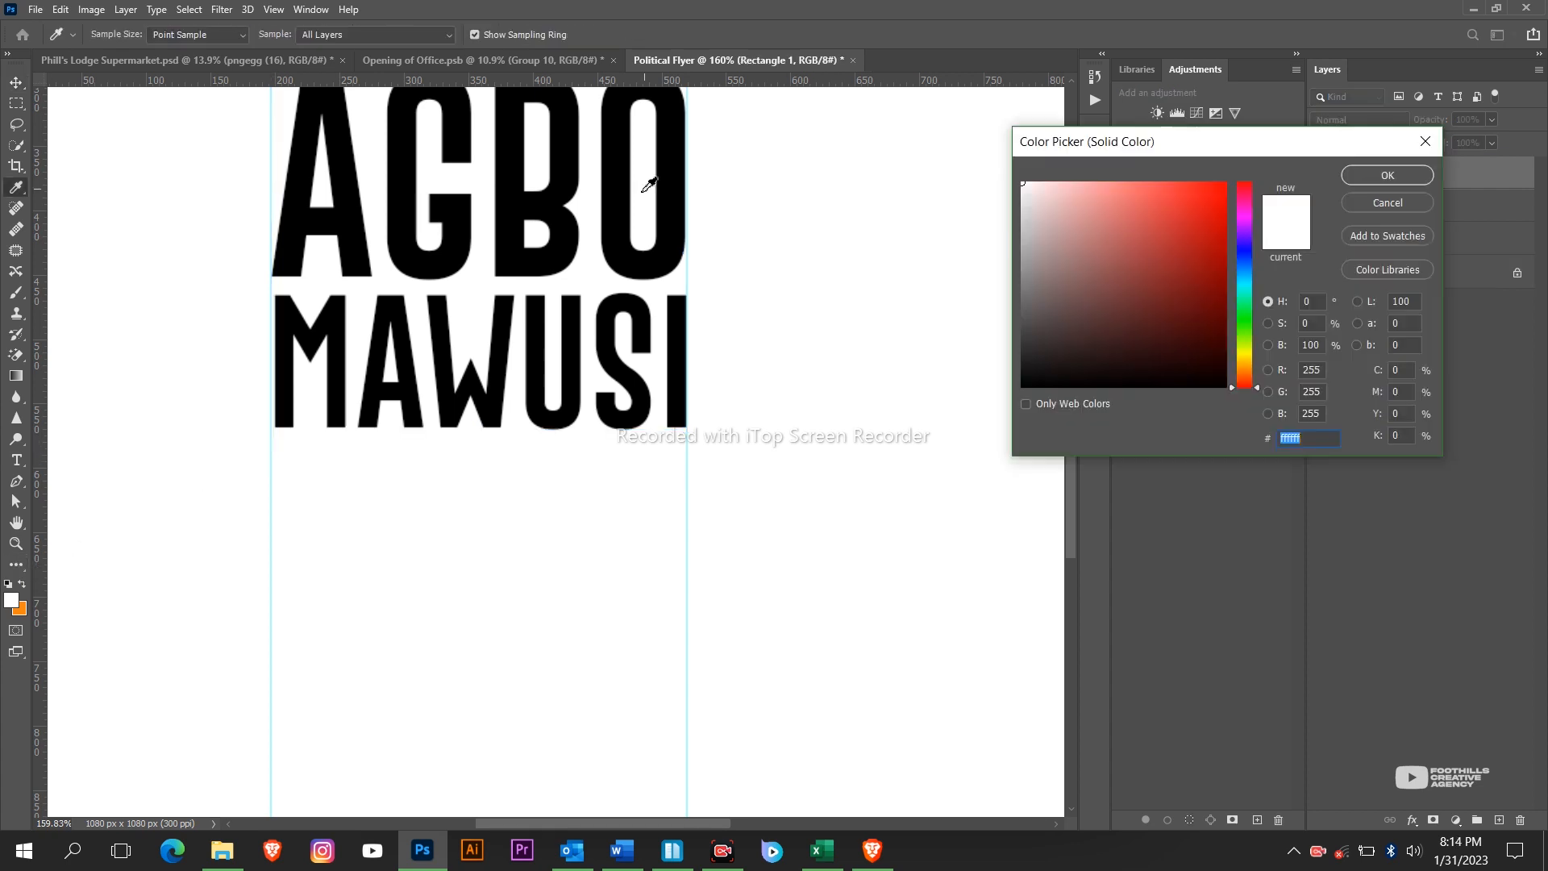
pyautogui.click(673, 204)
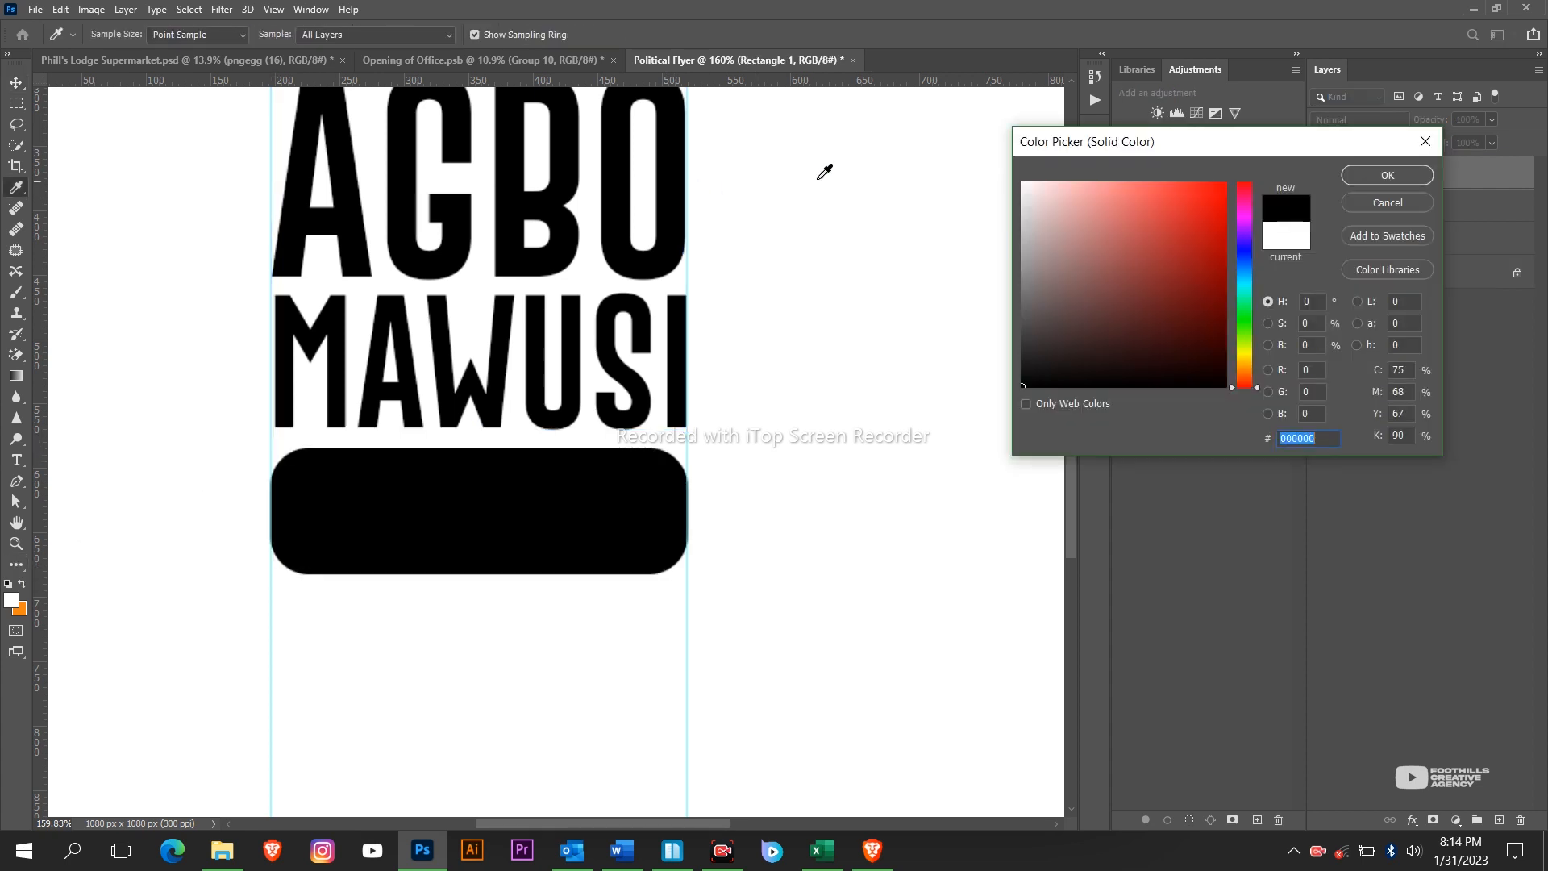
pyautogui.click(1395, 174)
pyautogui.press('v')
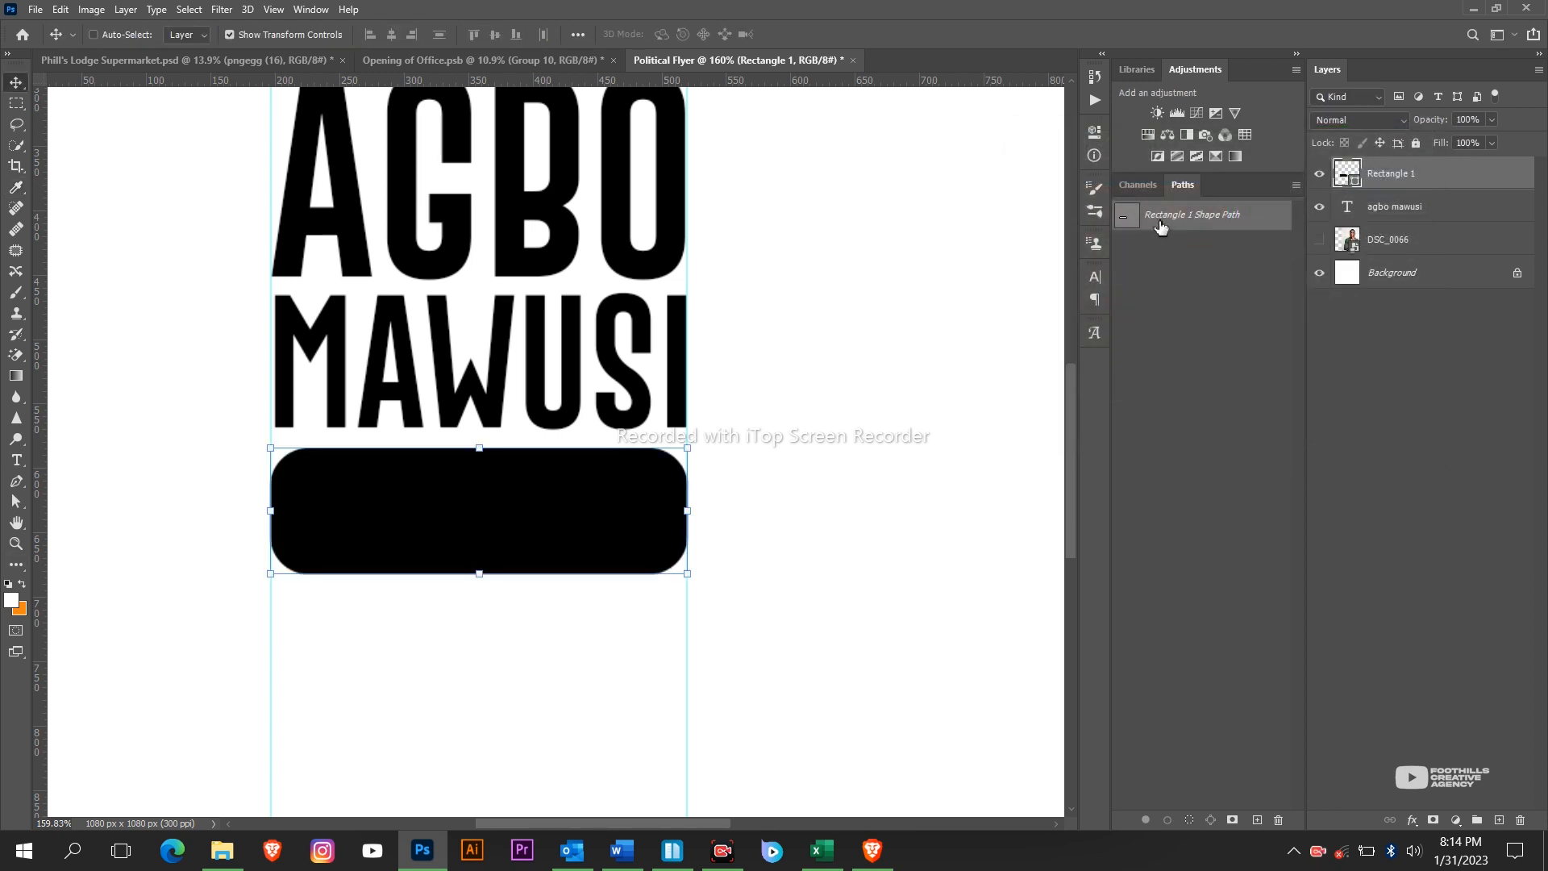
pyautogui.hotkey('shift', 'Up')
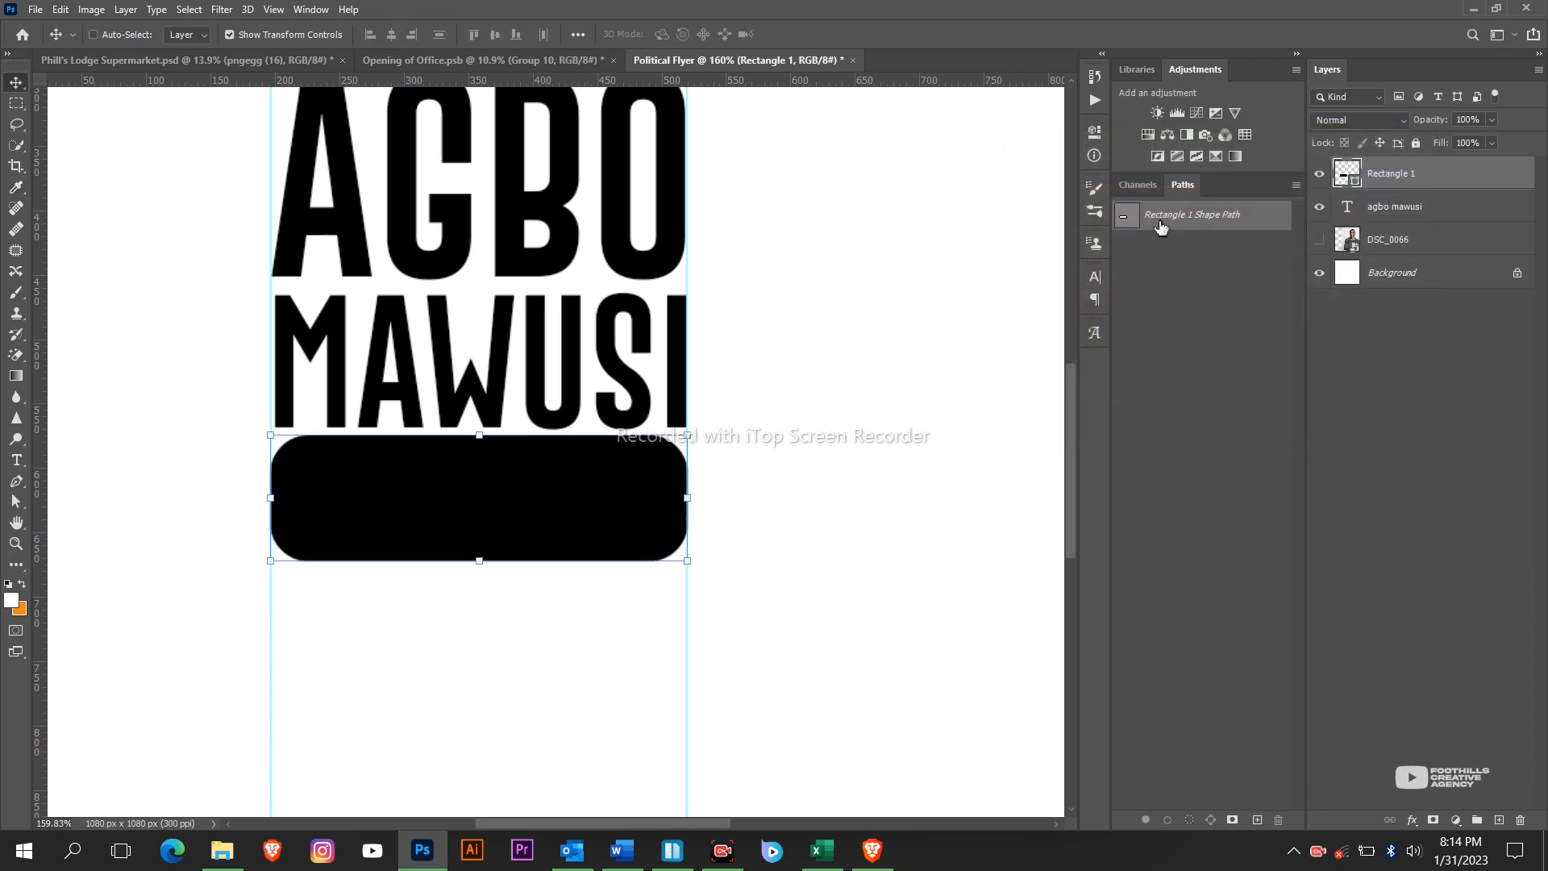
pyautogui.press('Down')
pyautogui.press('Down')
pyautogui.press('Down')
pyautogui.press('Down')
pyautogui.press('Down')
pyautogui.press('Down')
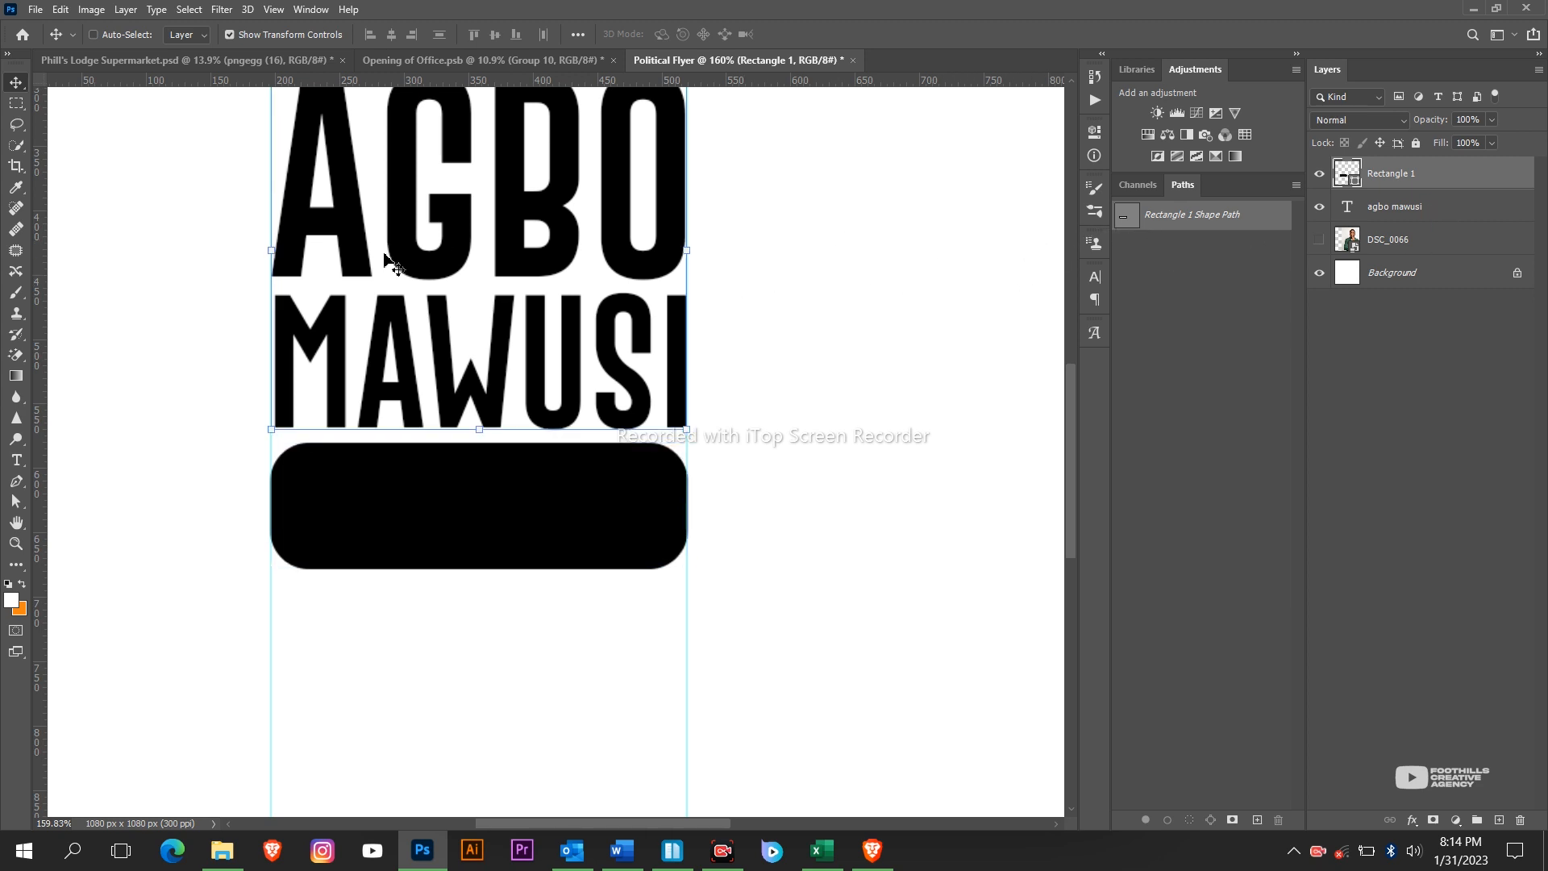
pyautogui.keyDown('ctrl'); pyautogui.click(442, 246); pyautogui.keyUp('ctrl')
# Duplicate the name text and change the copy to white 13 pt NASPA PRESIDENT.
pyautogui.moveTo(468, 254); pyautogui.dragTo(474, 327)
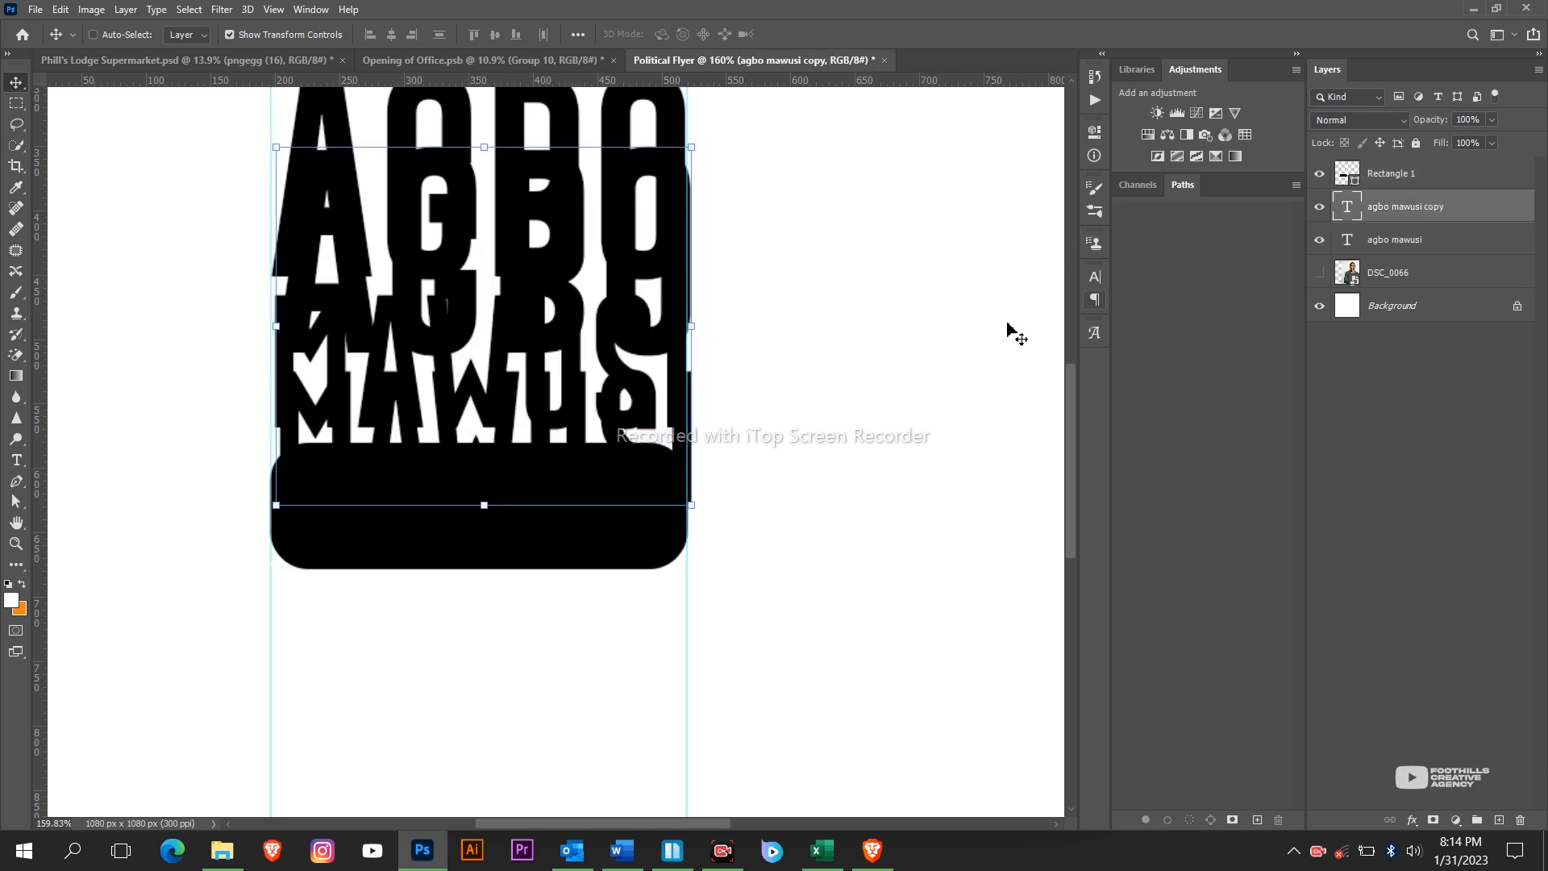
pyautogui.doubleClick(1348, 206)
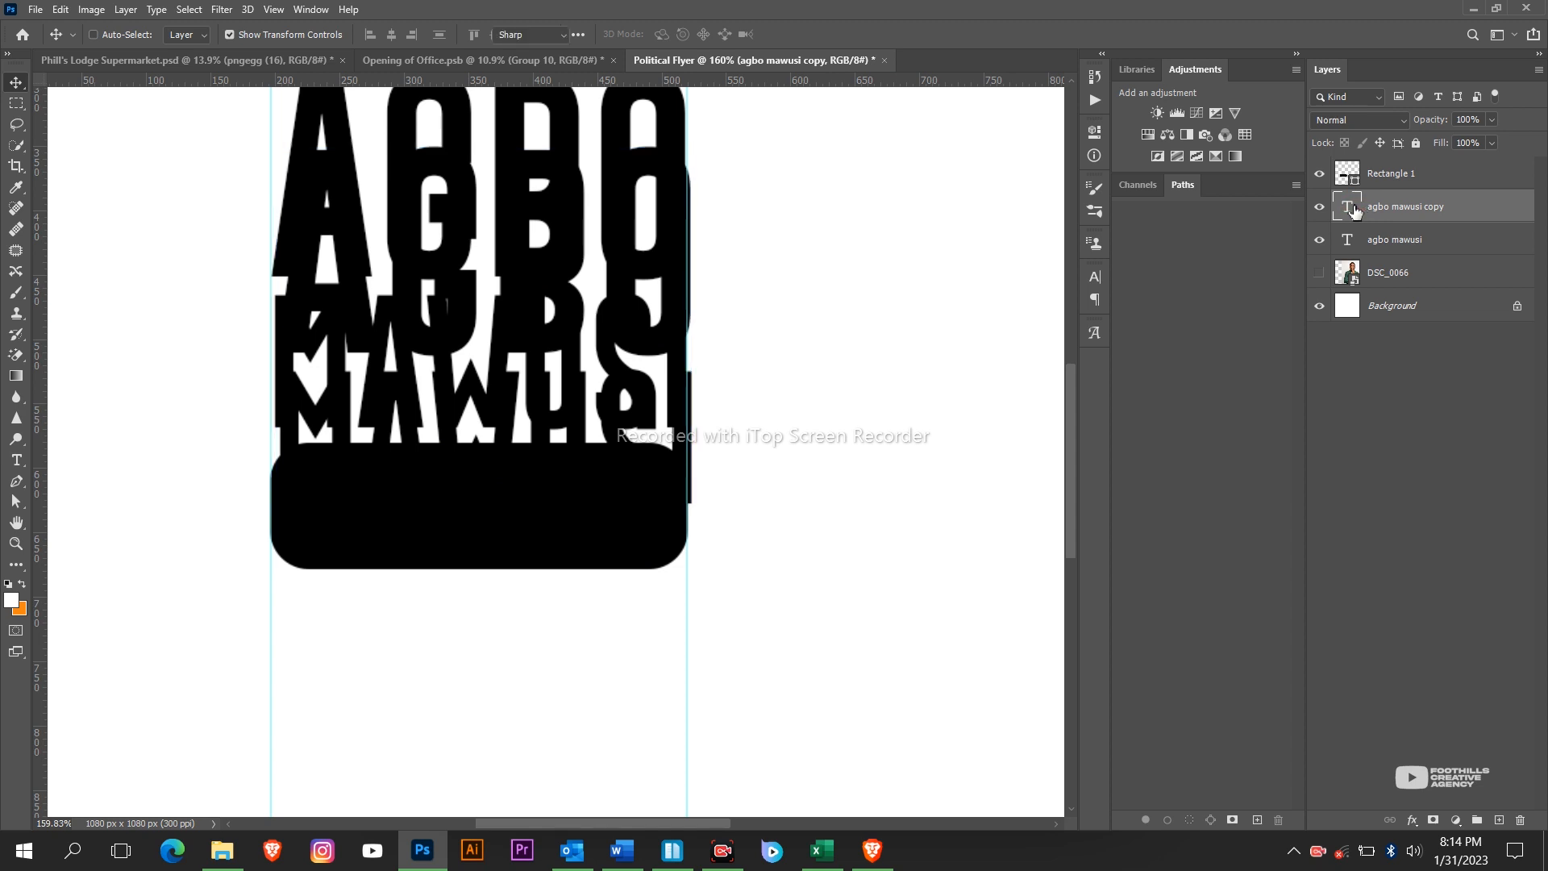
pyautogui.write('naspa presi')
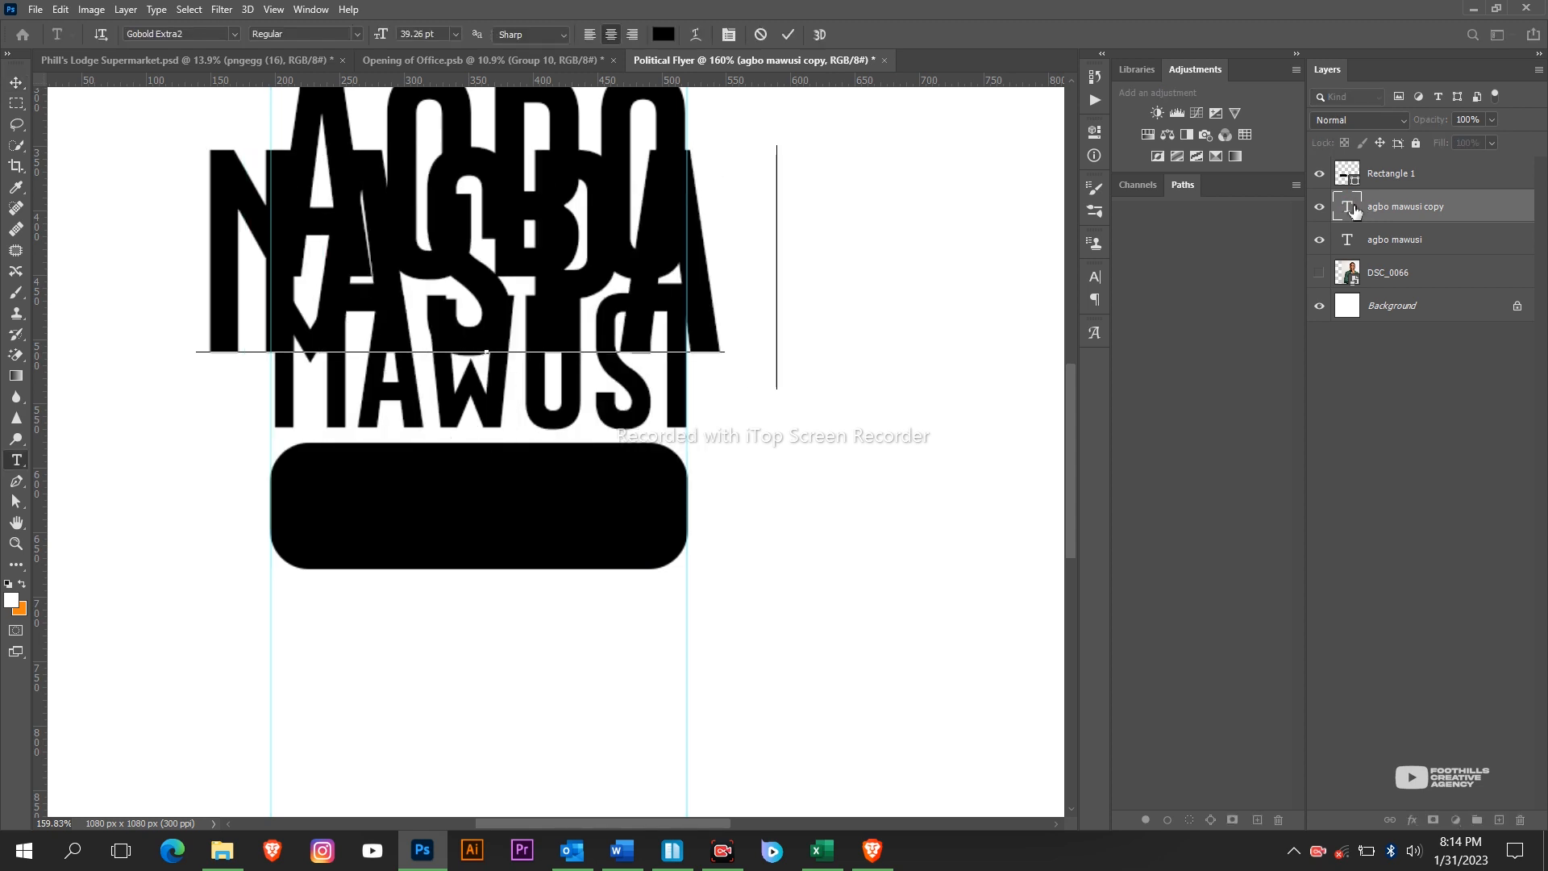
pyautogui.write('den')
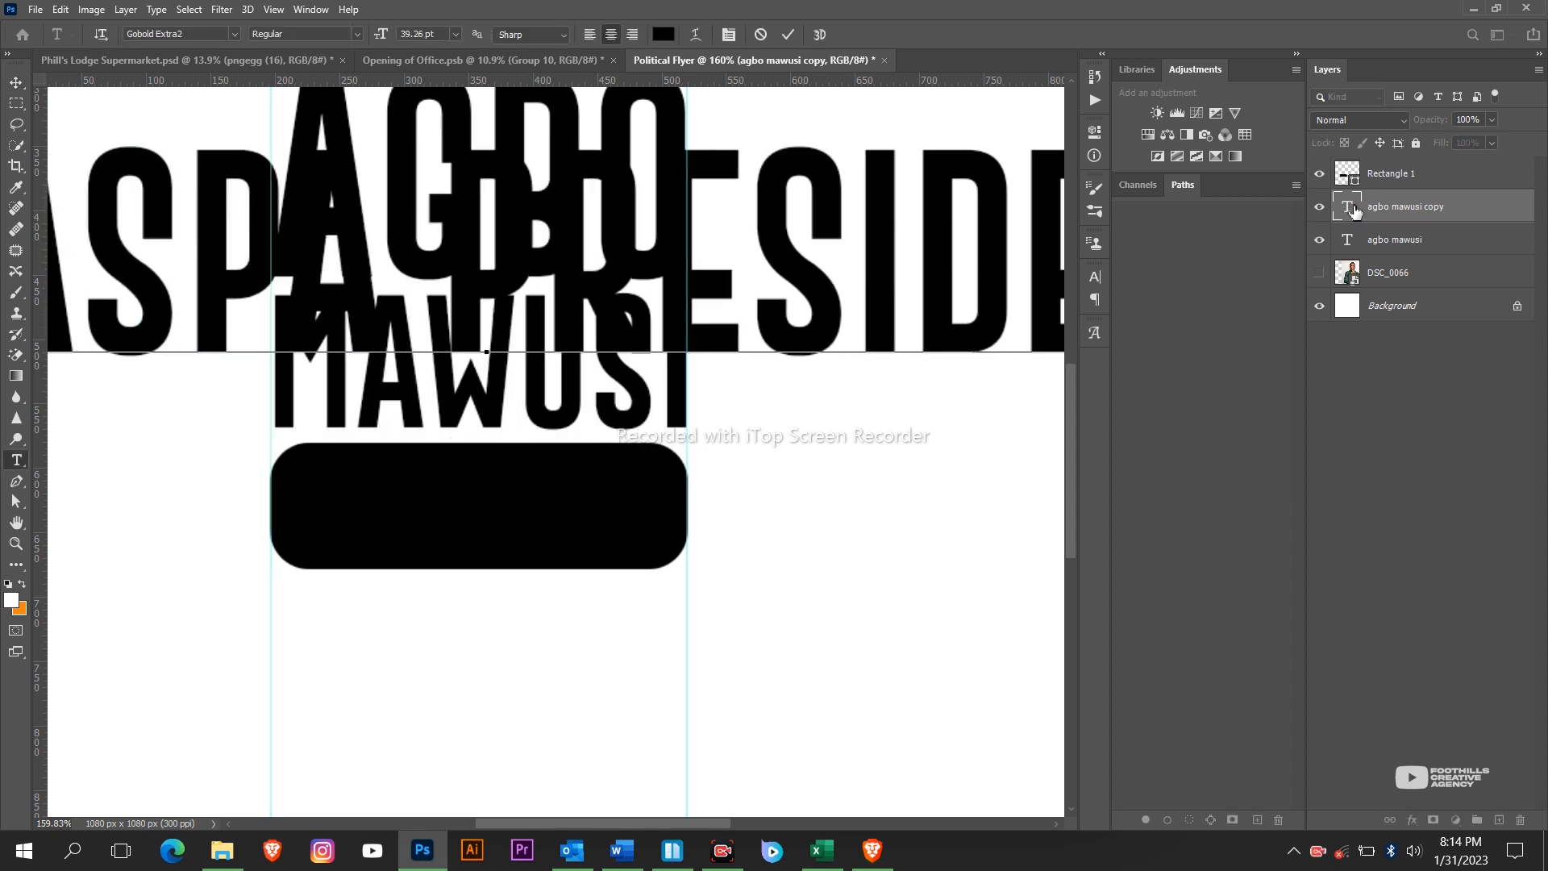
pyautogui.hotkey('ctrl', 'a')
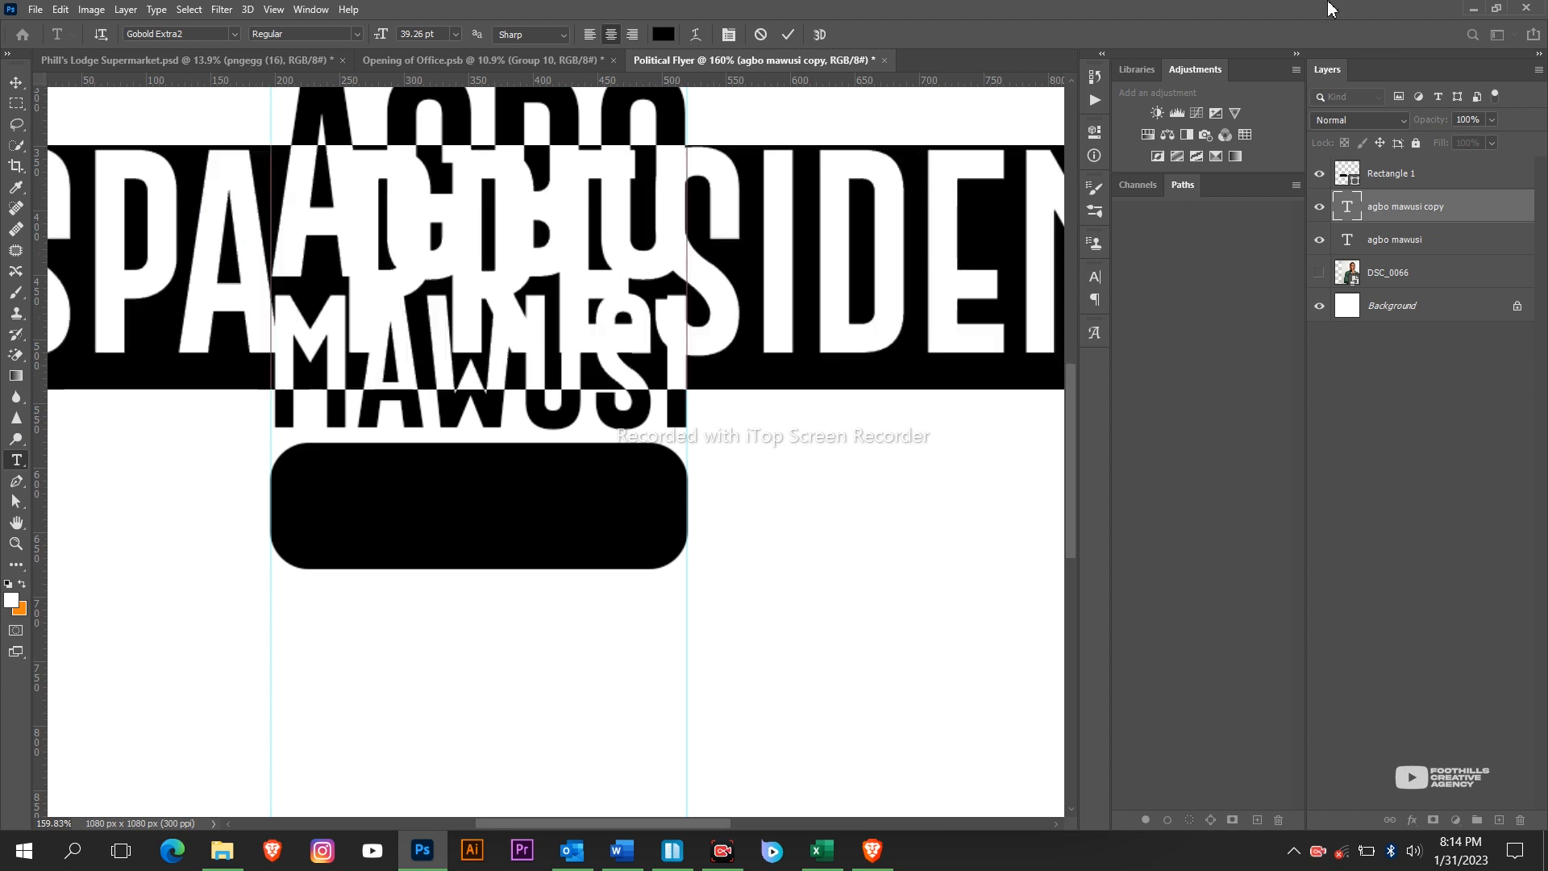
pyautogui.moveTo(384, 32); pyautogui.dragTo(360, 55)
pyautogui.click(661, 37)
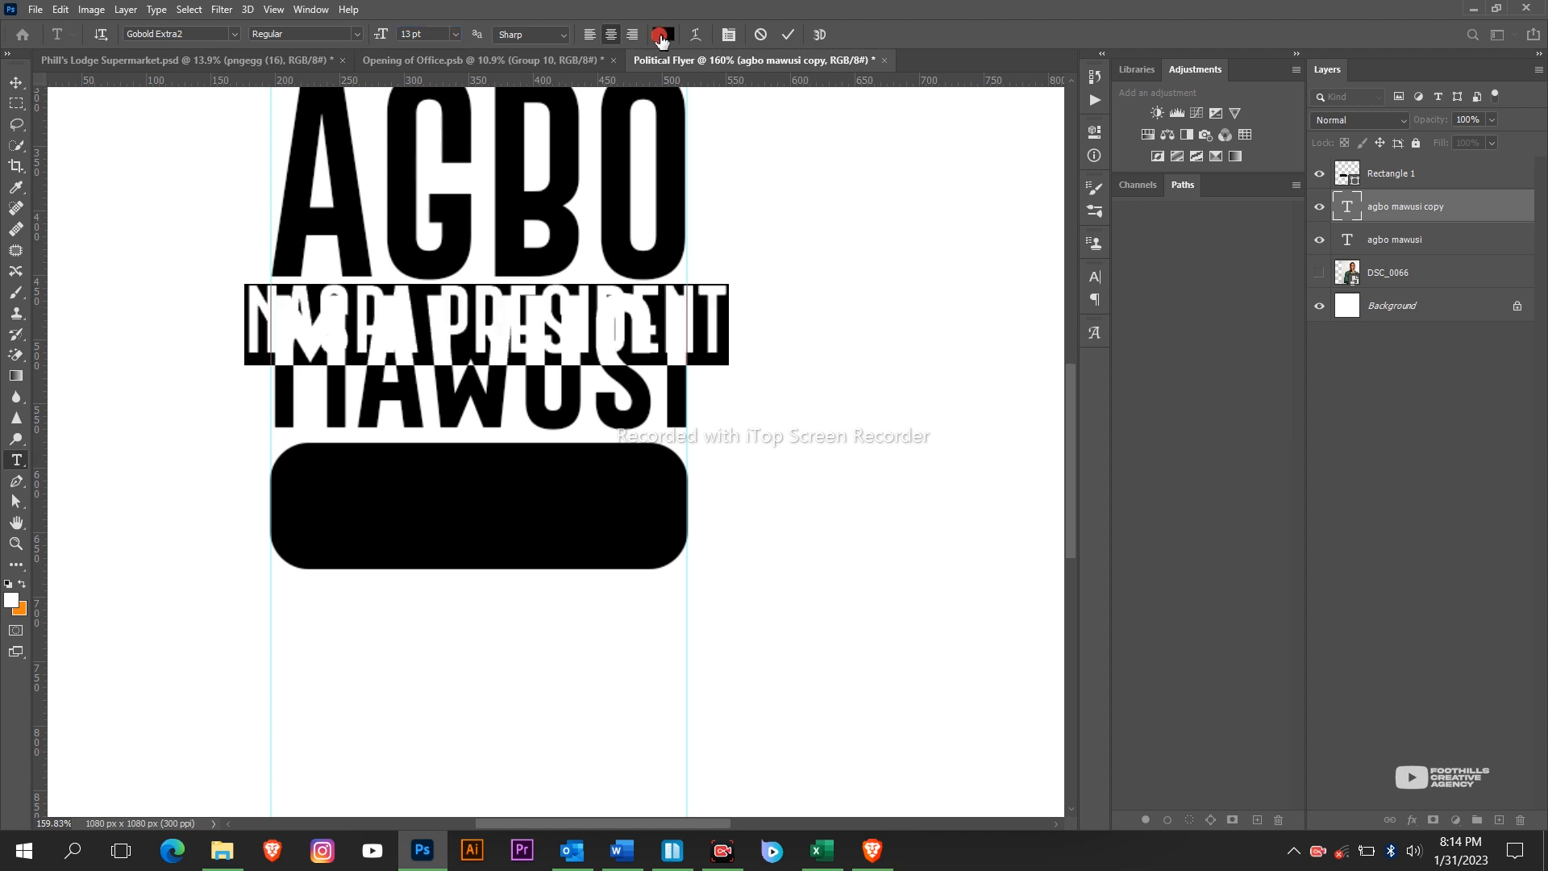
pyautogui.click(887, 190)
pyautogui.click(1407, 175)
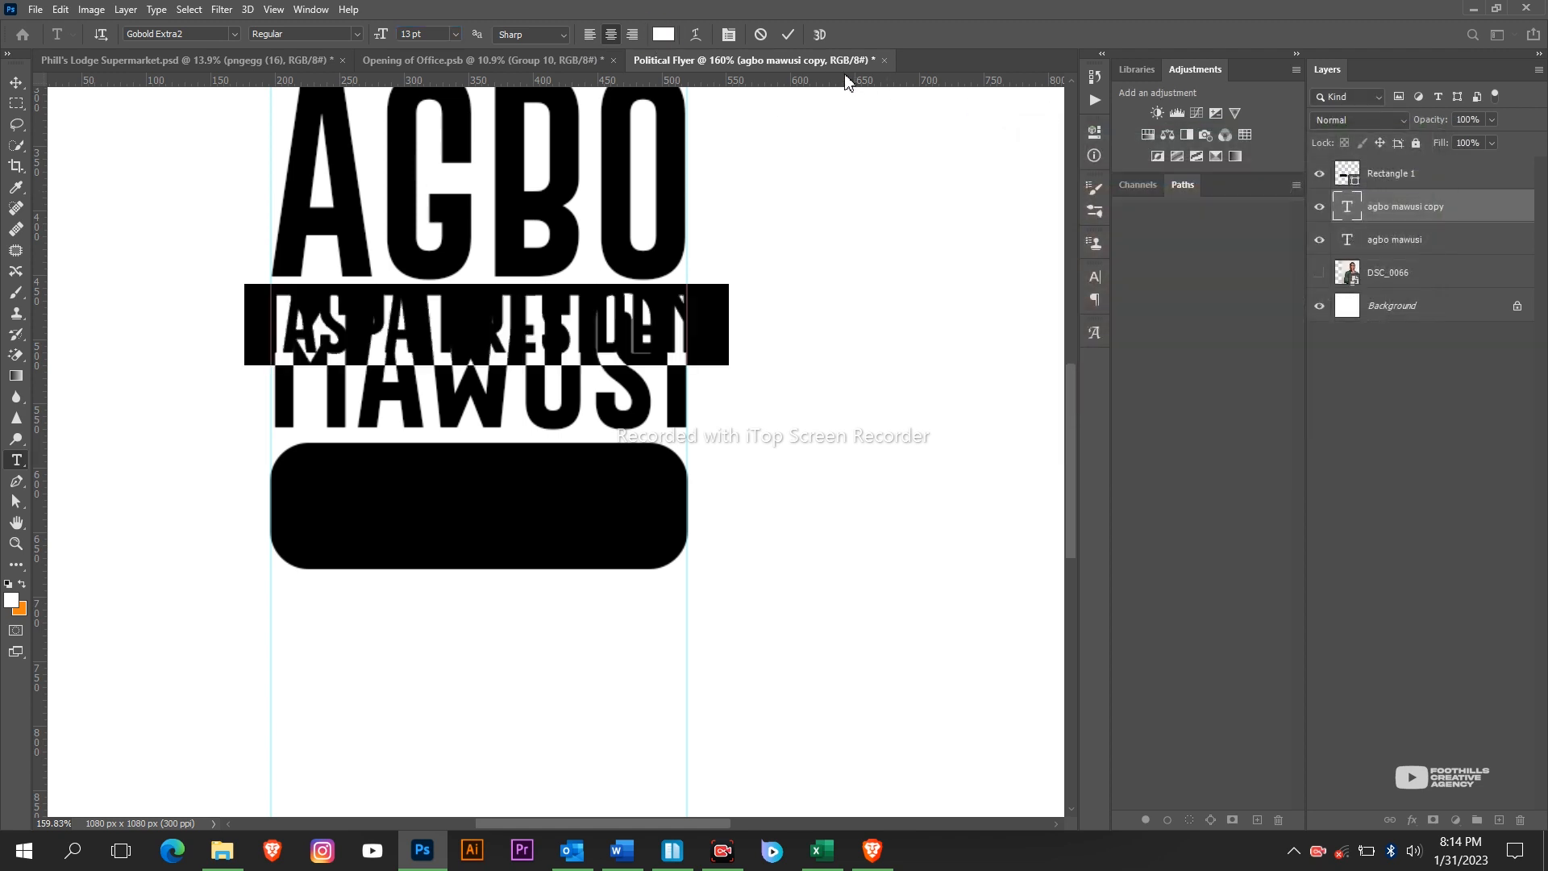
pyautogui.click(789, 36)
# Stack the NASPA PRESIDENT text above Rectangle 1, narrowing and centring it on the bar.
pyautogui.press('v')
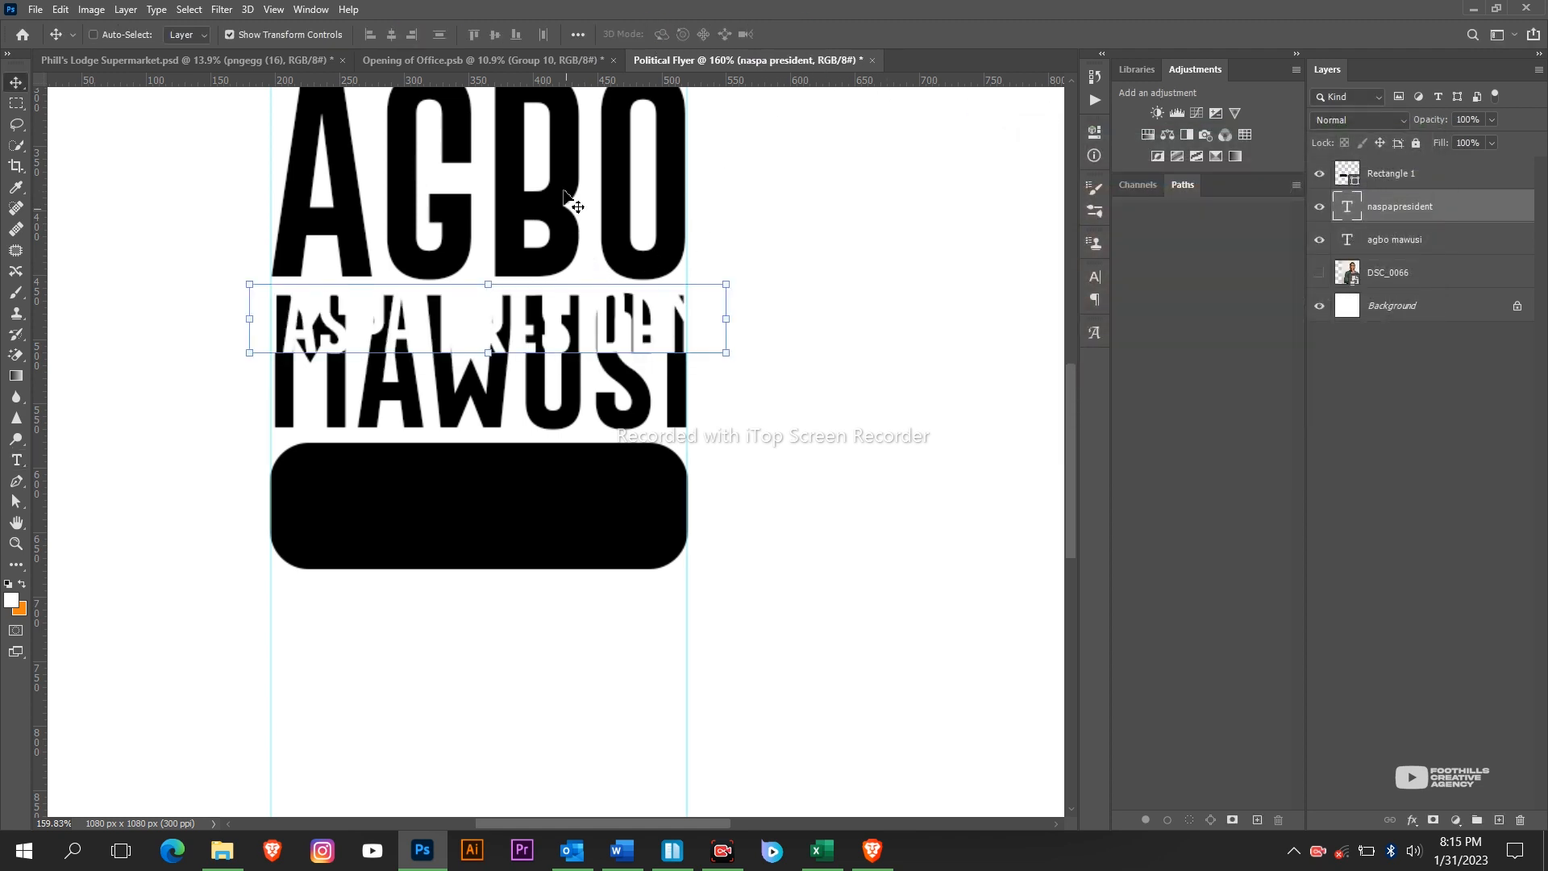
pyautogui.moveTo(572, 202); pyautogui.dragTo(599, 377)
pyautogui.moveTo(1454, 208); pyautogui.dragTo(1439, 171)
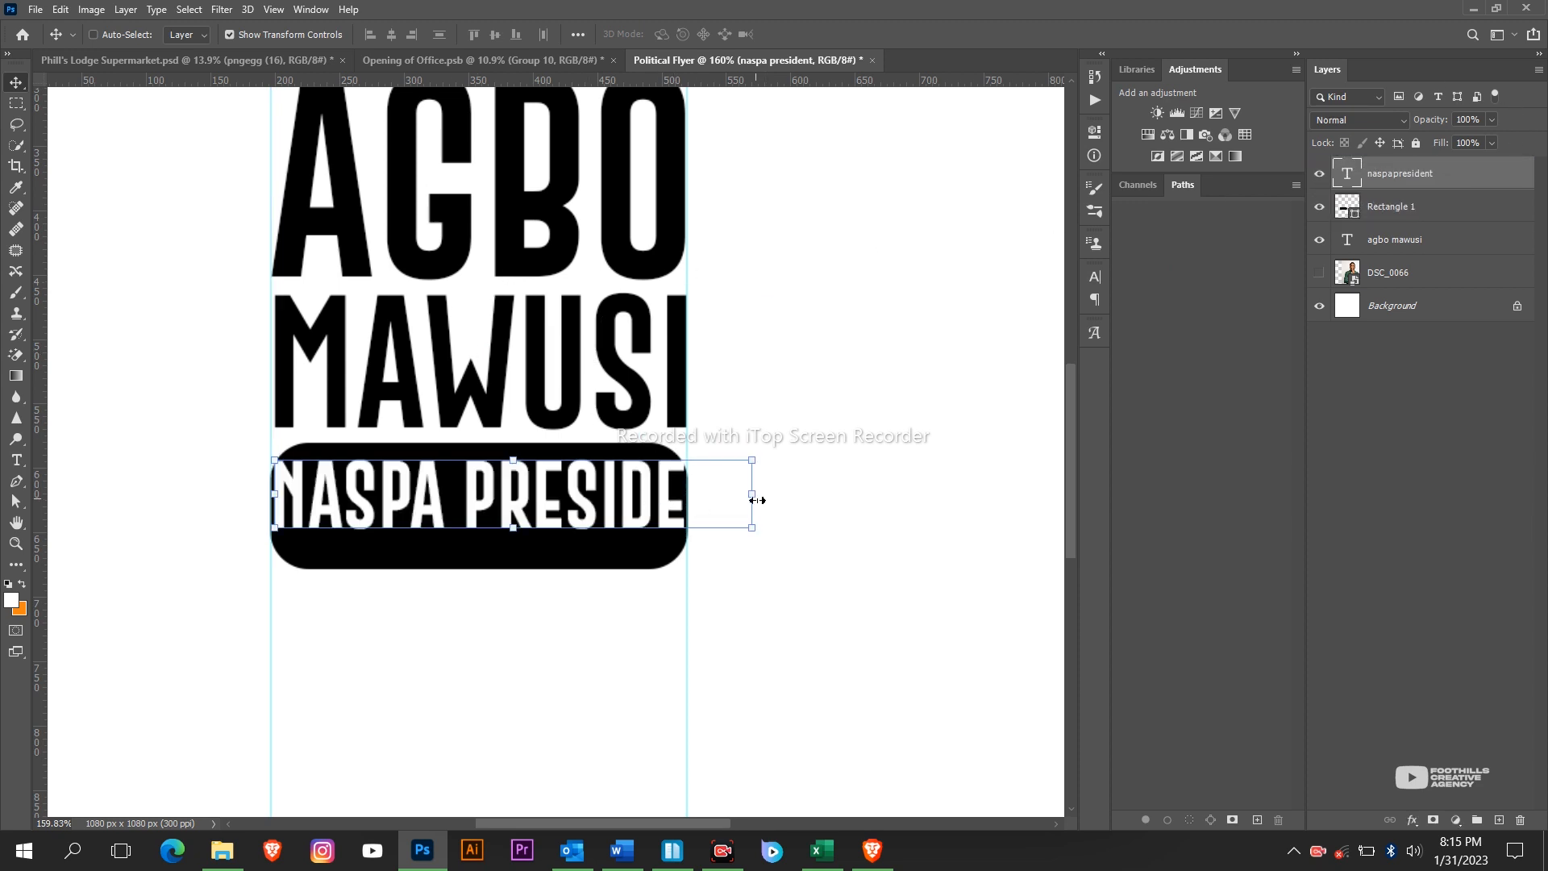
pyautogui.moveTo(757, 500); pyautogui.dragTo(653, 500)
pyautogui.click(856, 34)
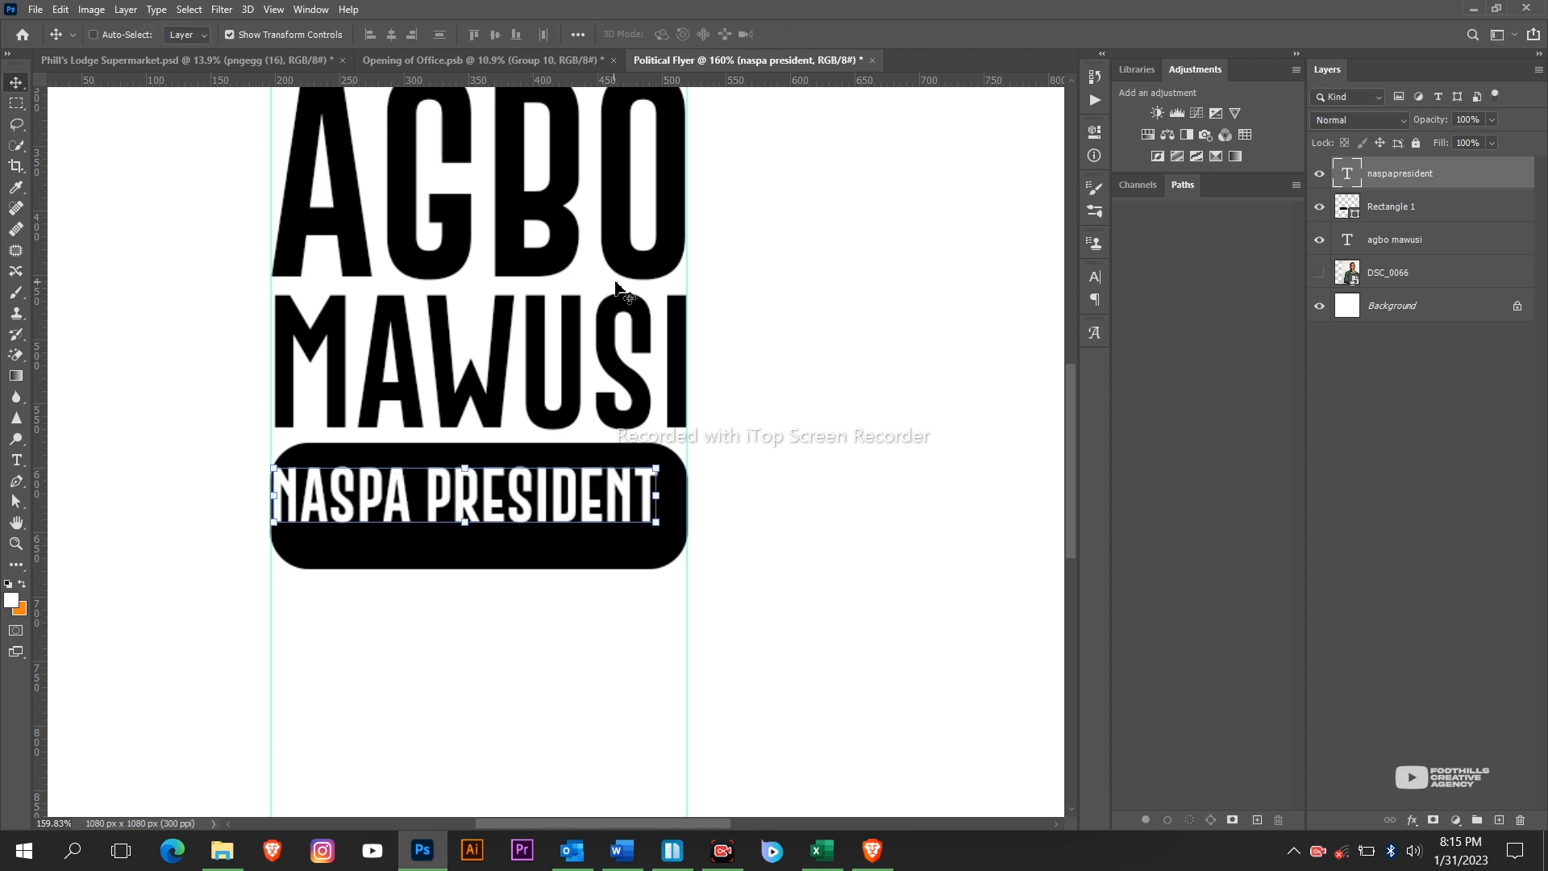
pyautogui.moveTo(619, 292); pyautogui.dragTo(633, 292)
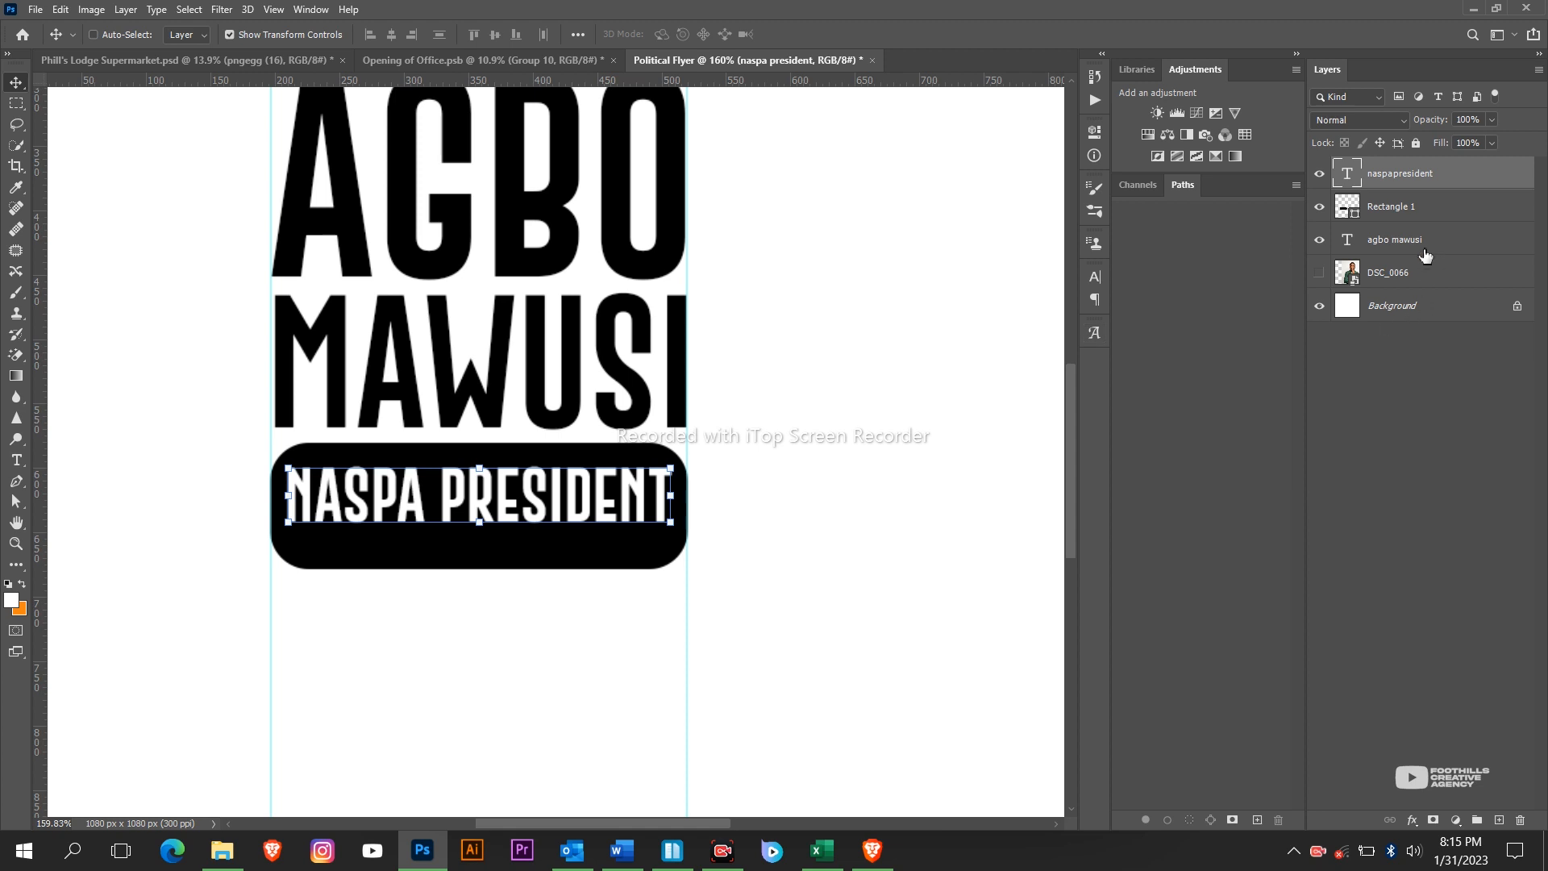
# Shorten the black NASPA PRESIDENT pill to about 77 px tall and commit the resize.
pyautogui.click(1393, 207)
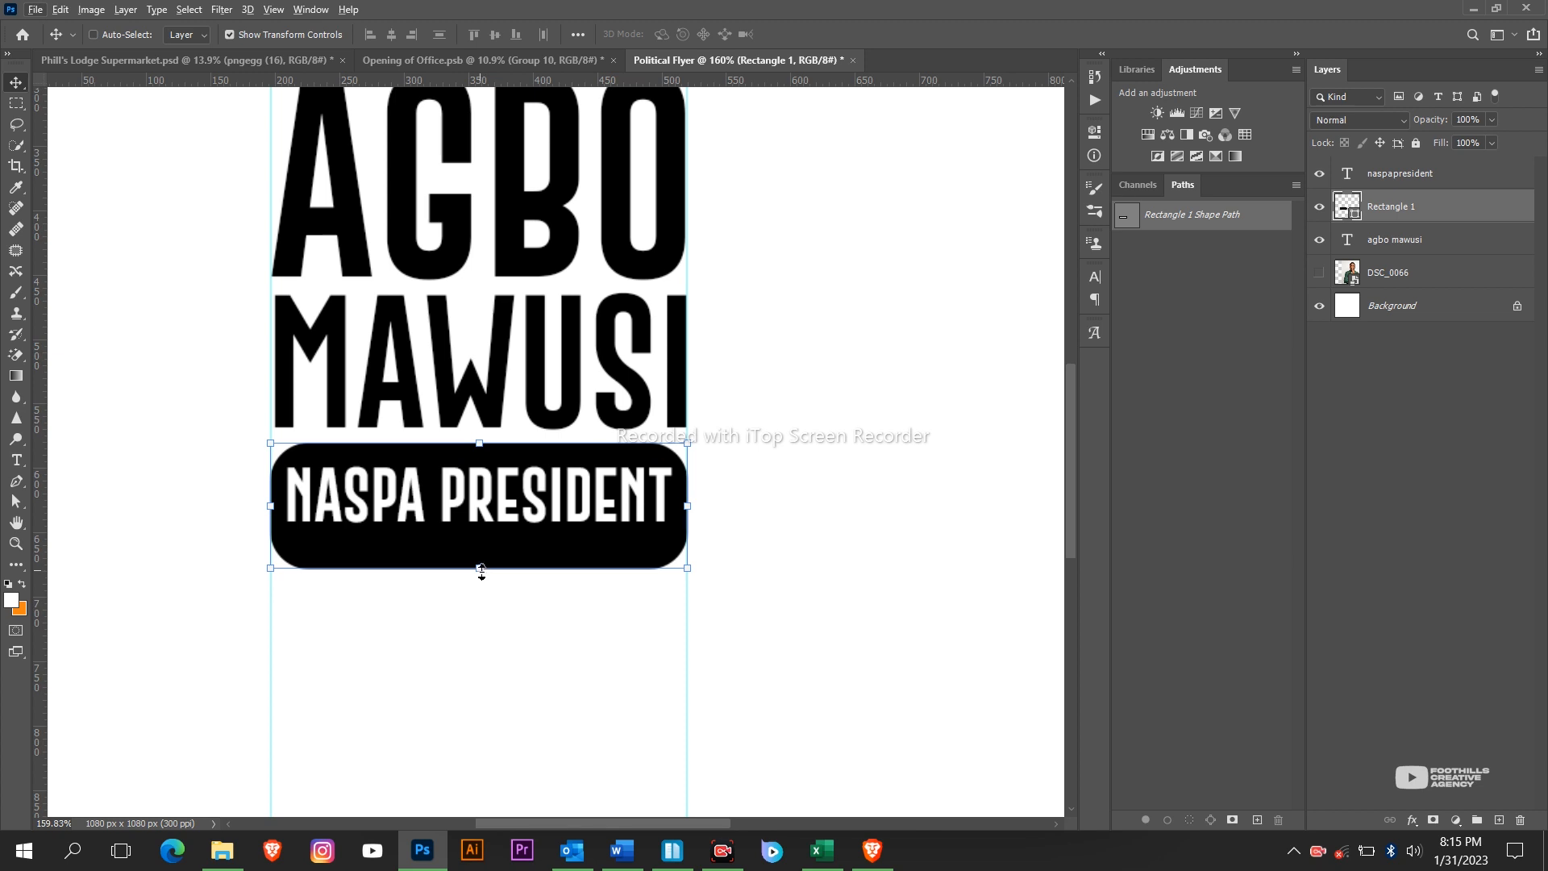
pyautogui.moveTo(481, 571); pyautogui.dragTo(480, 543)
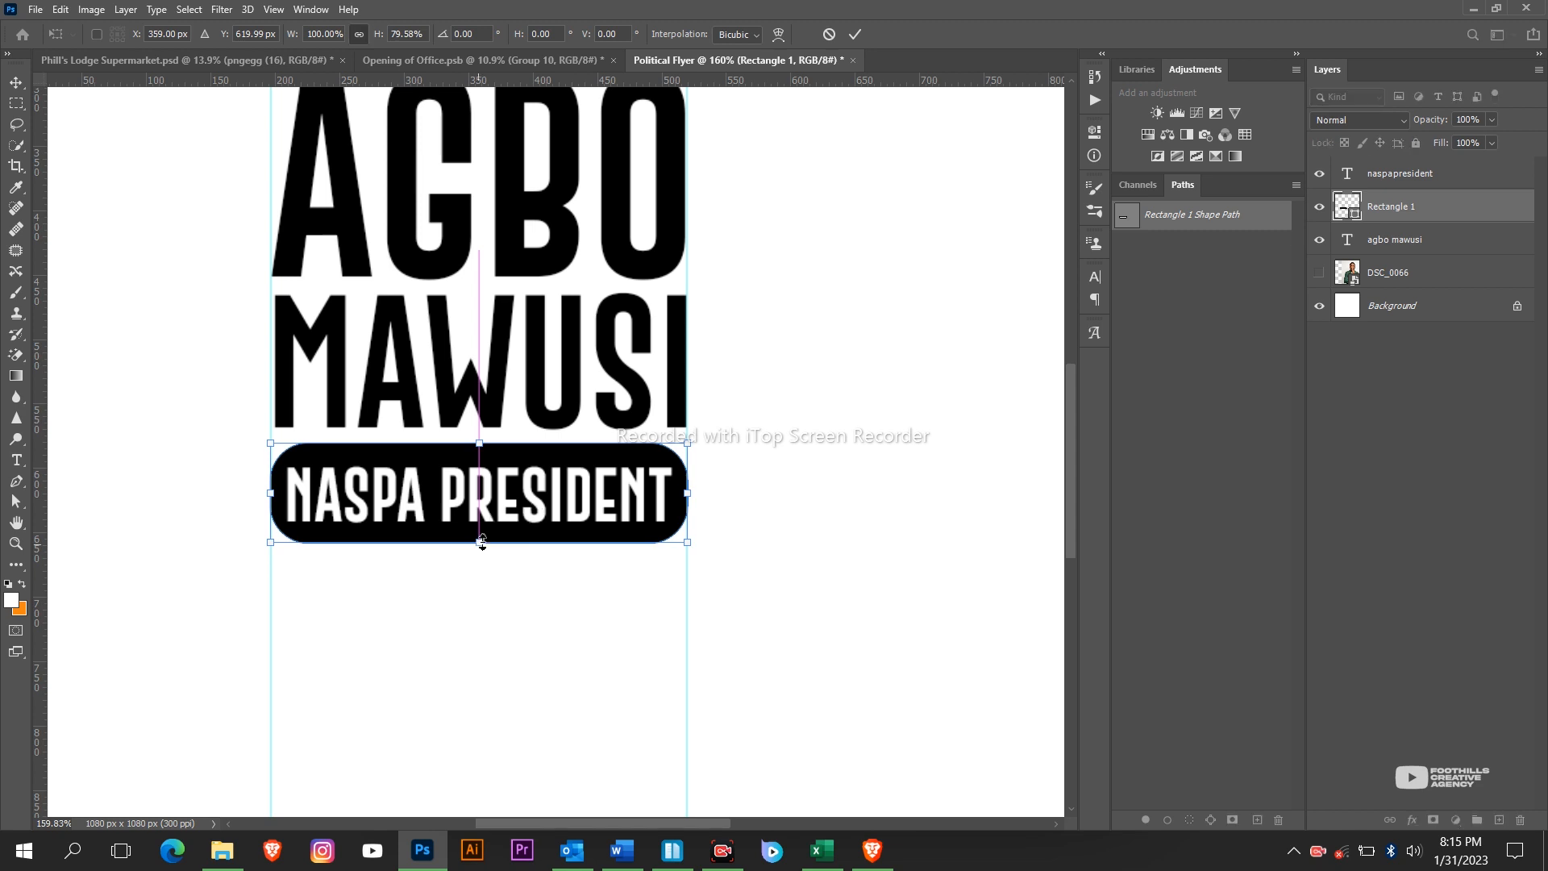
pyautogui.click(859, 33)
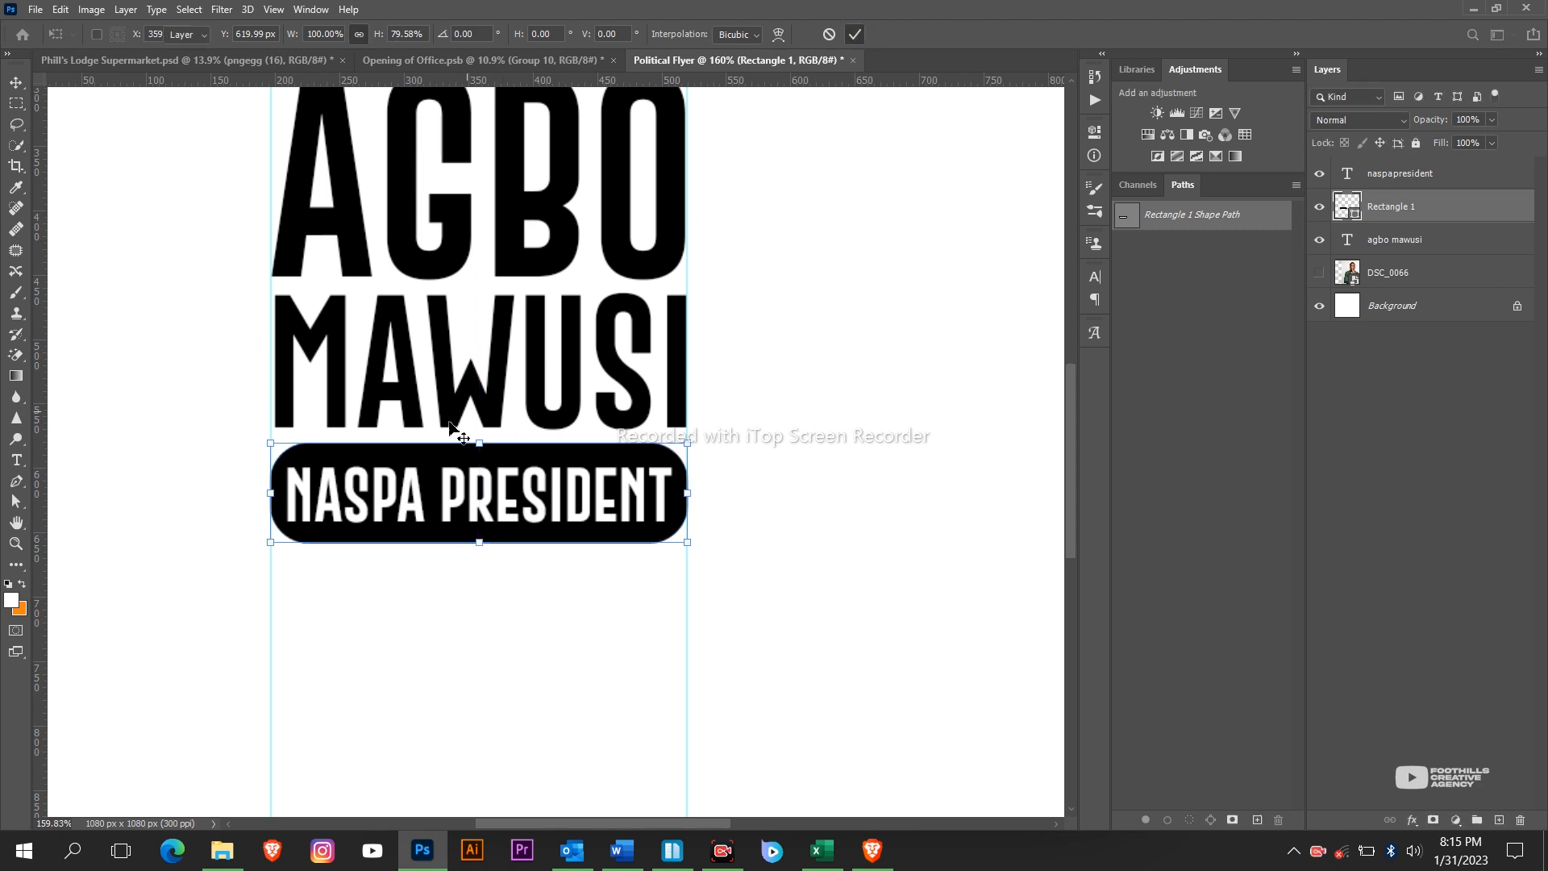
# Draw a rectangular selection around the text block between the two guides.
pyautogui.scroll(-3, 176, 588)
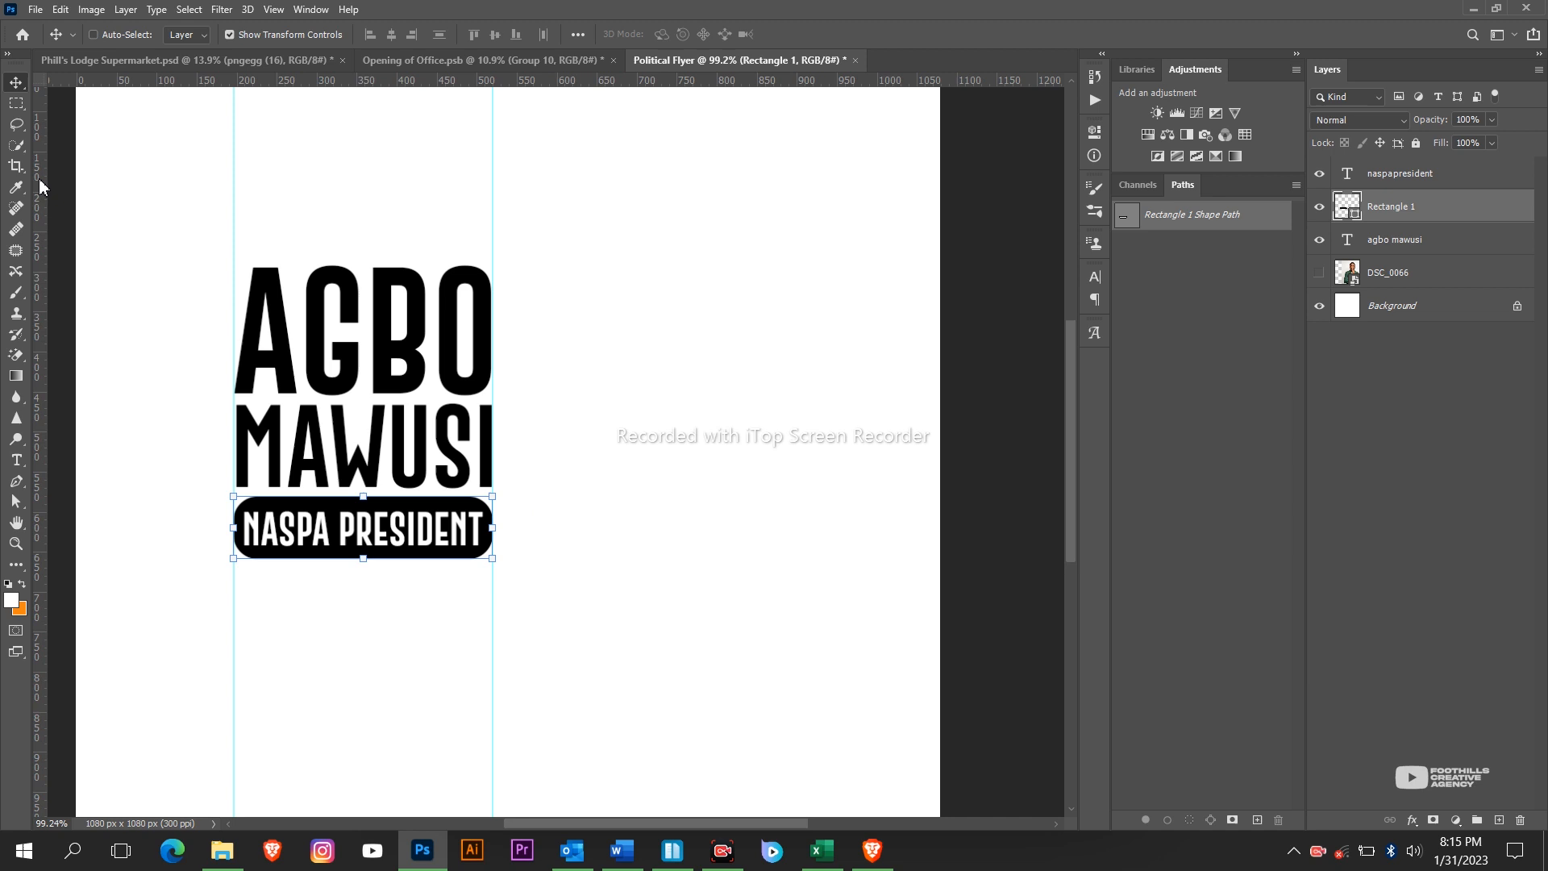
pyautogui.click(16, 103)
pyautogui.moveTo(234, 237); pyautogui.dragTo(493, 614)
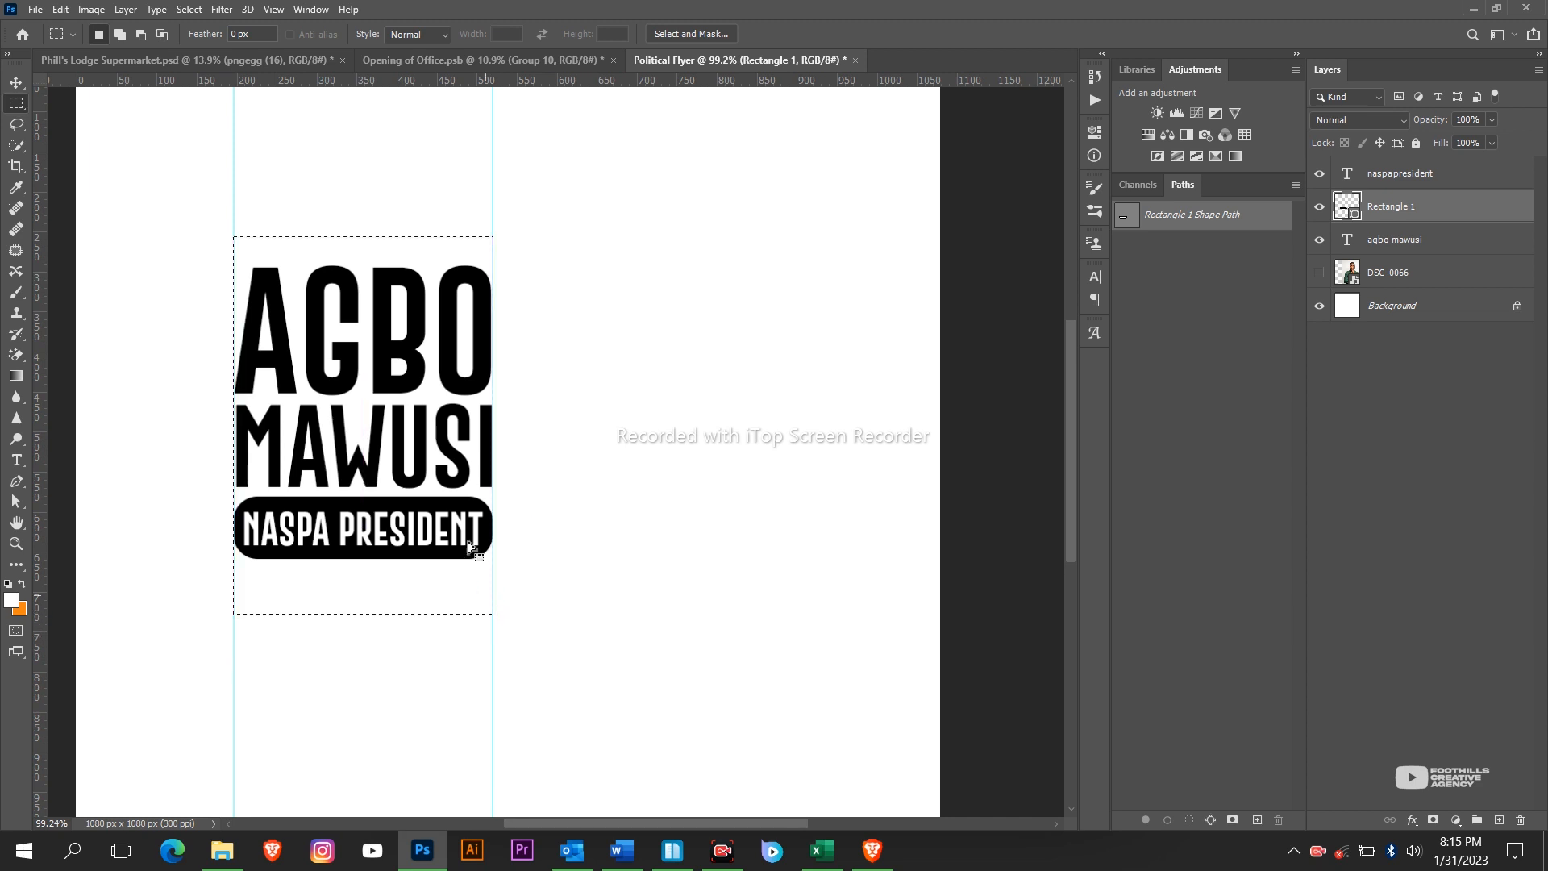
pyautogui.click(15, 82)
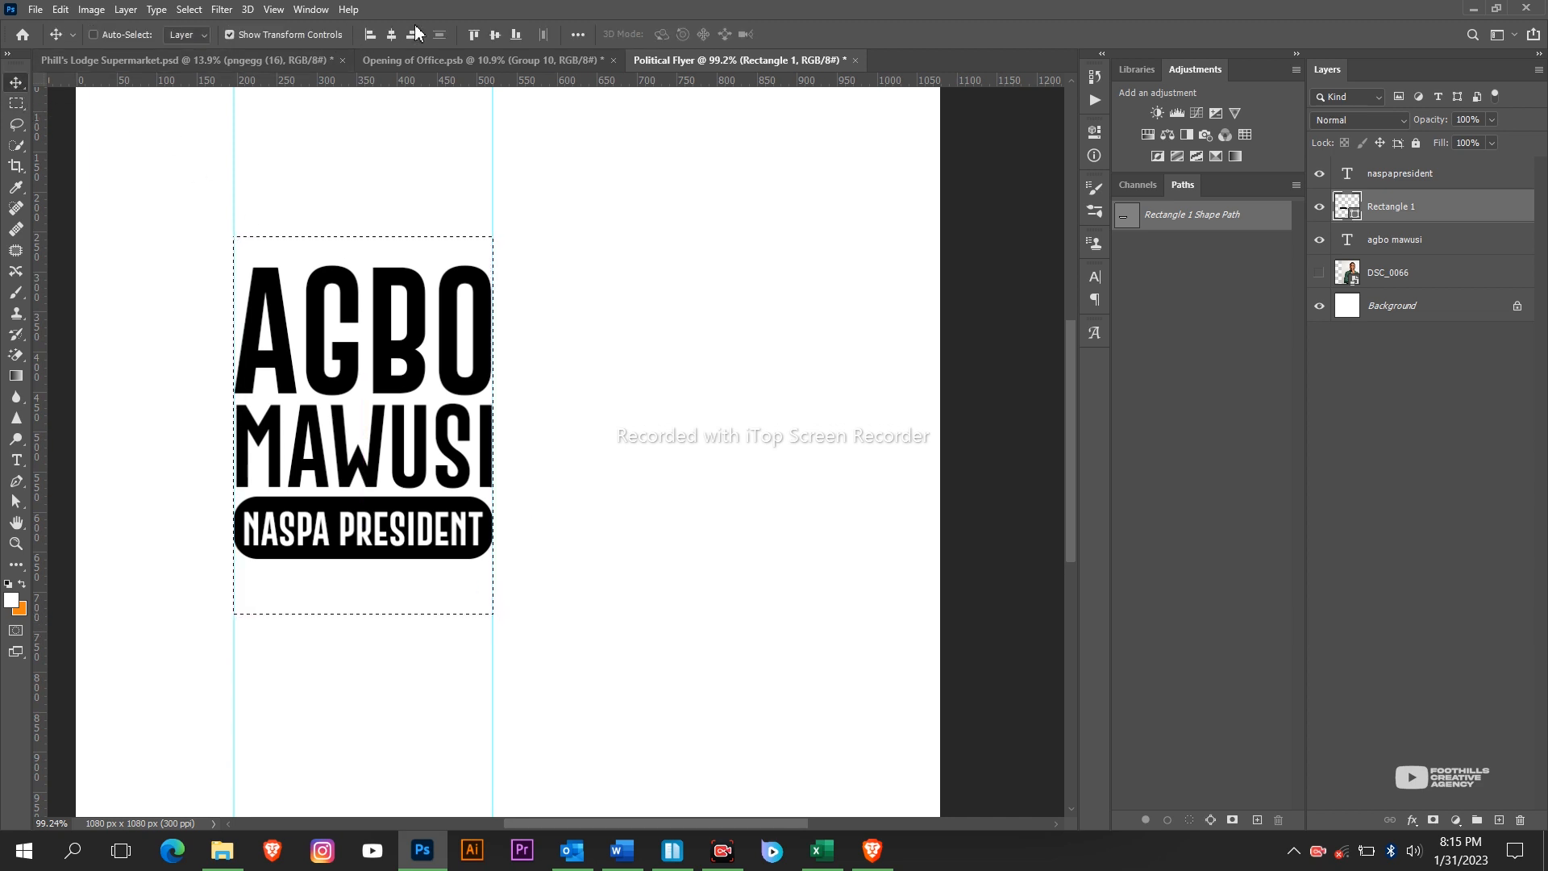
pyautogui.click(1386, 249)
pyautogui.keyDown('shift'); pyautogui.click(1372, 176); pyautogui.keyUp('shift')
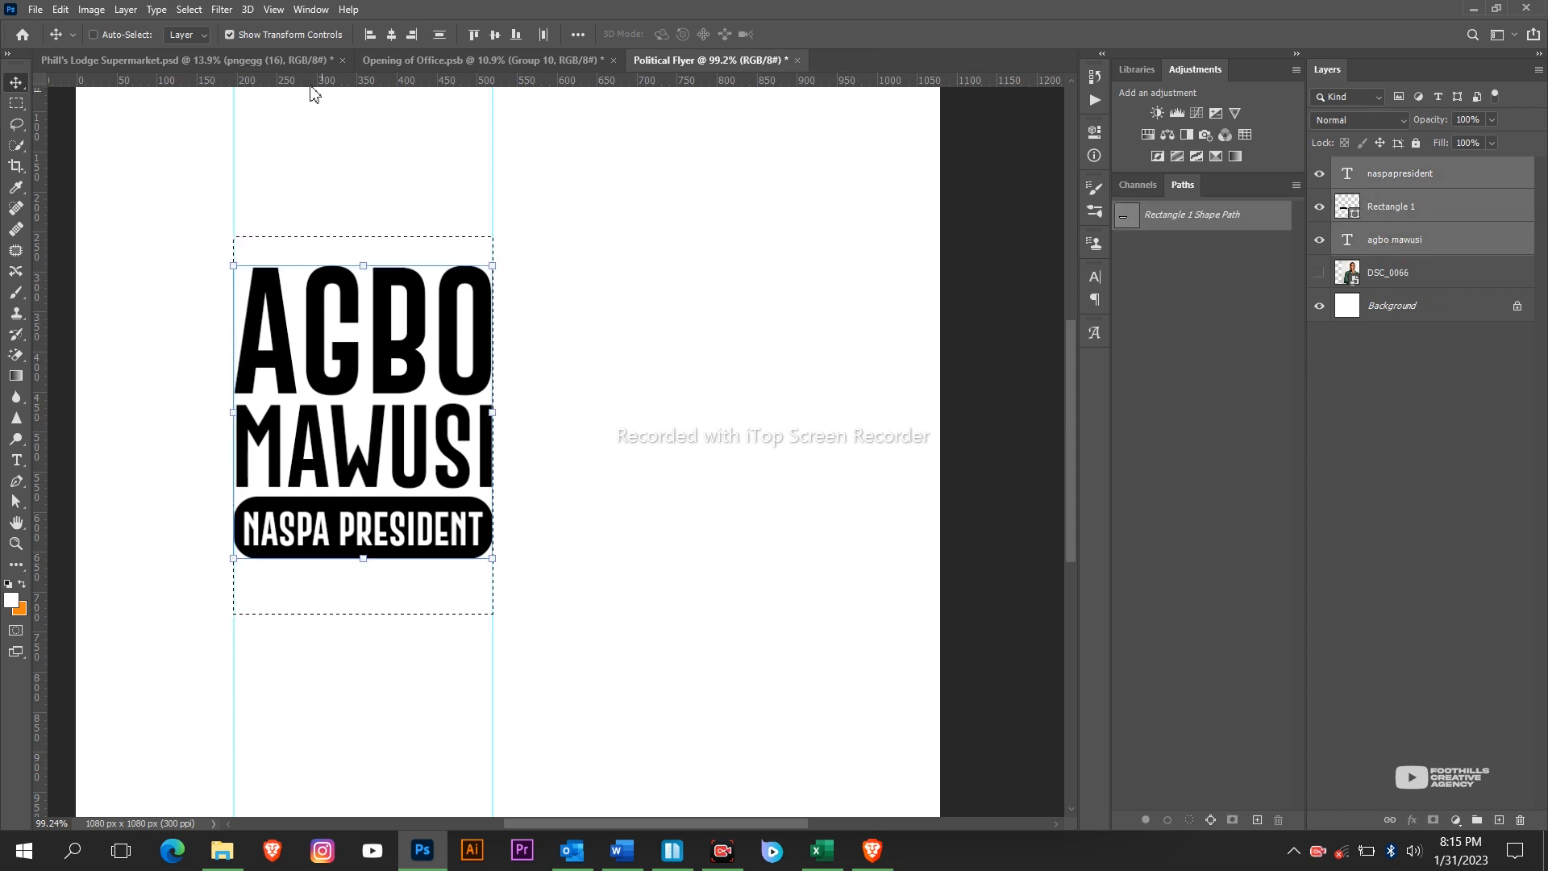
pyautogui.click(393, 40)
pyautogui.click(392, 40)
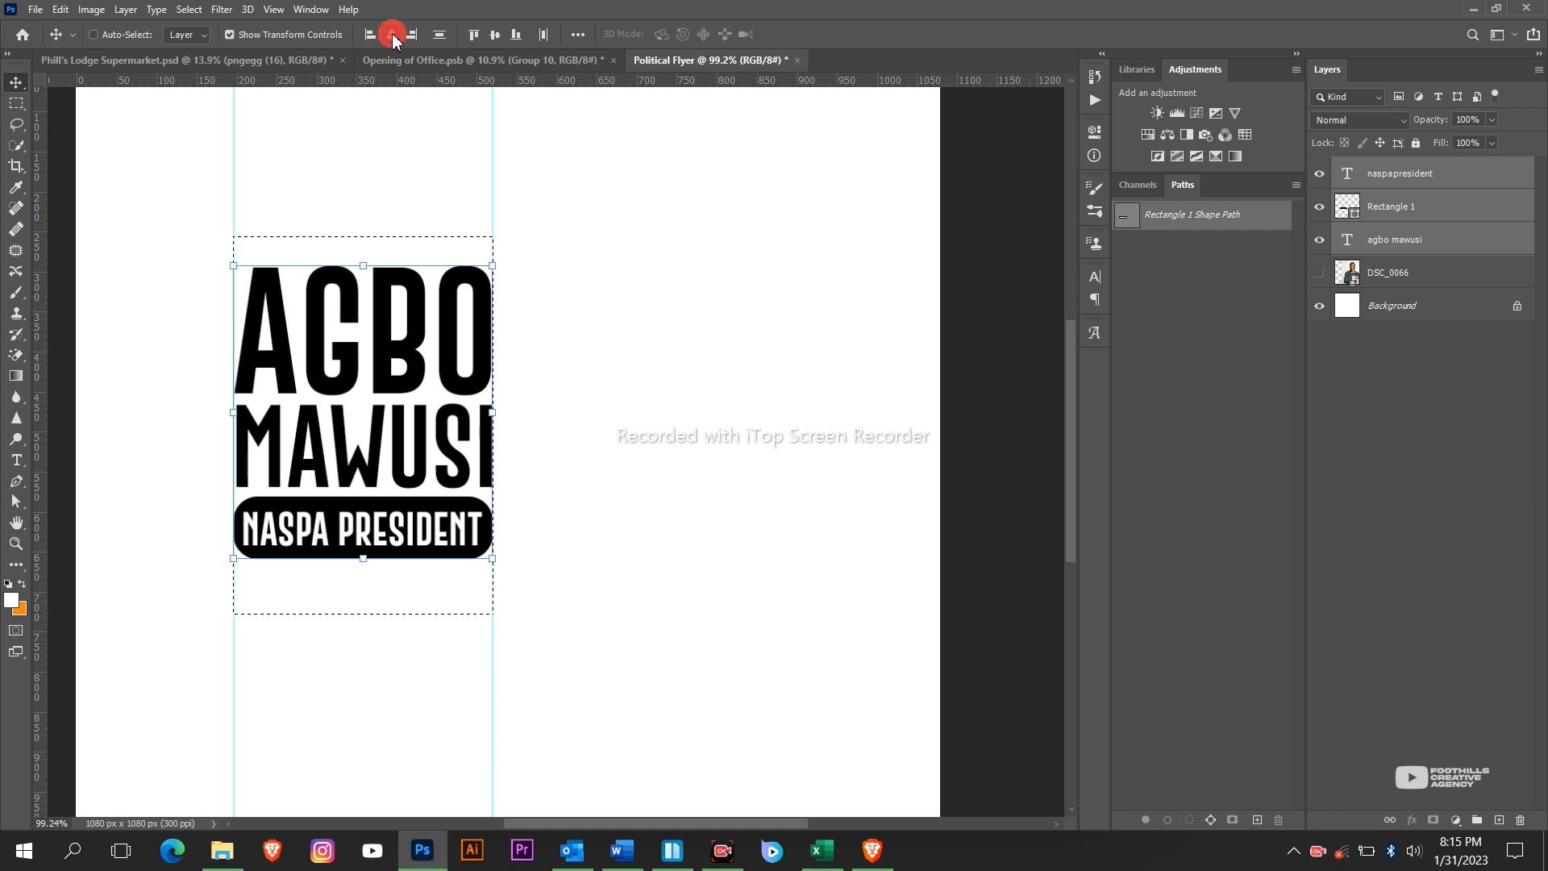
pyautogui.click(393, 40)
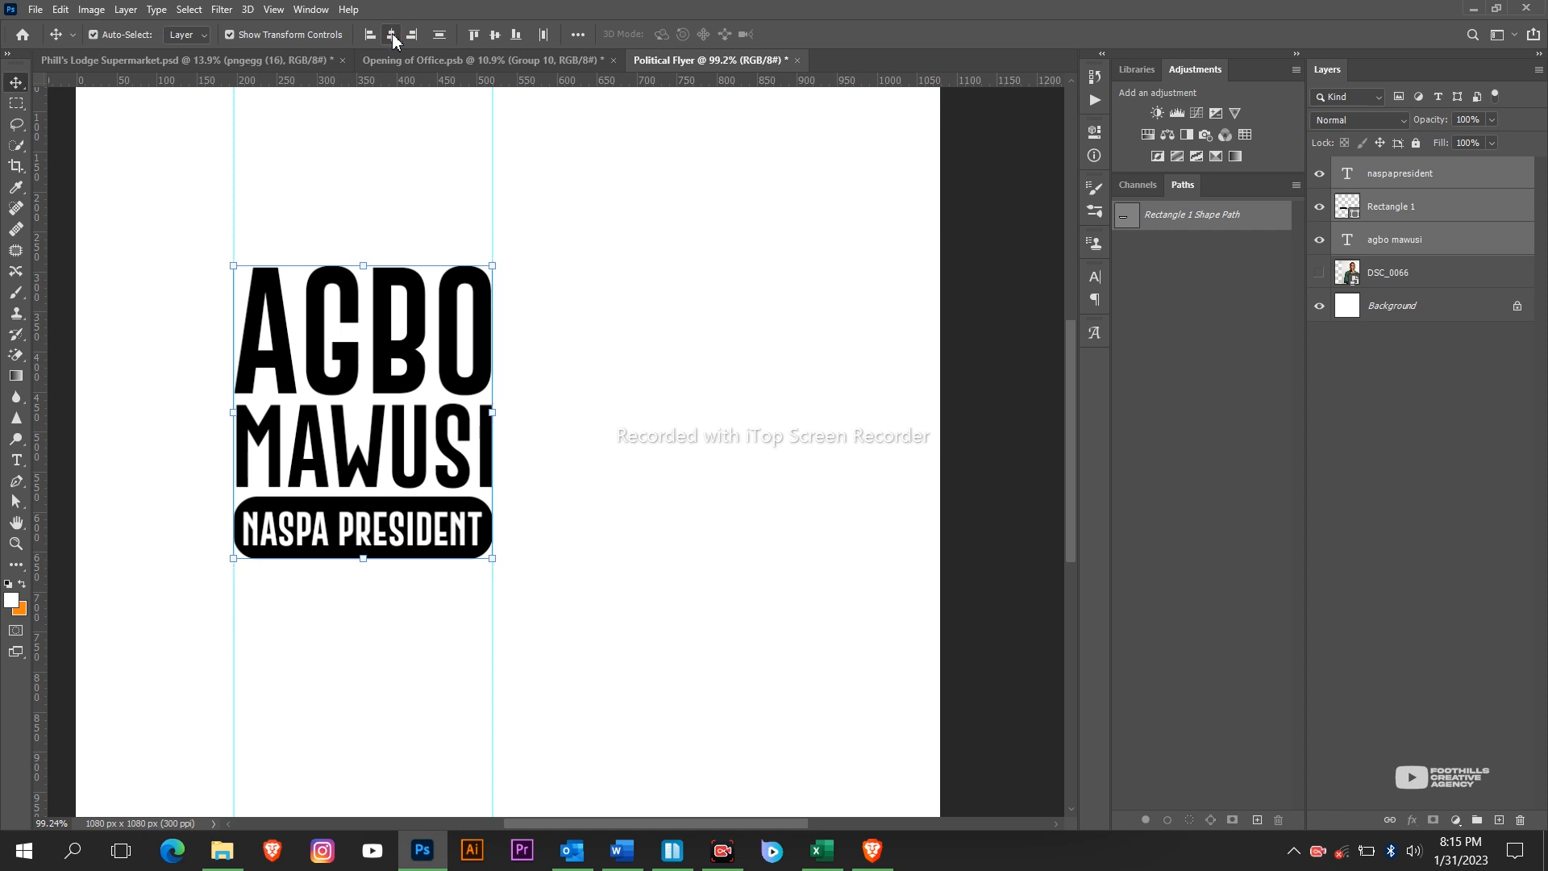
# Check the centred layout, then select only the naspapresident text layer.
pyautogui.scroll(-6, 487, 527)
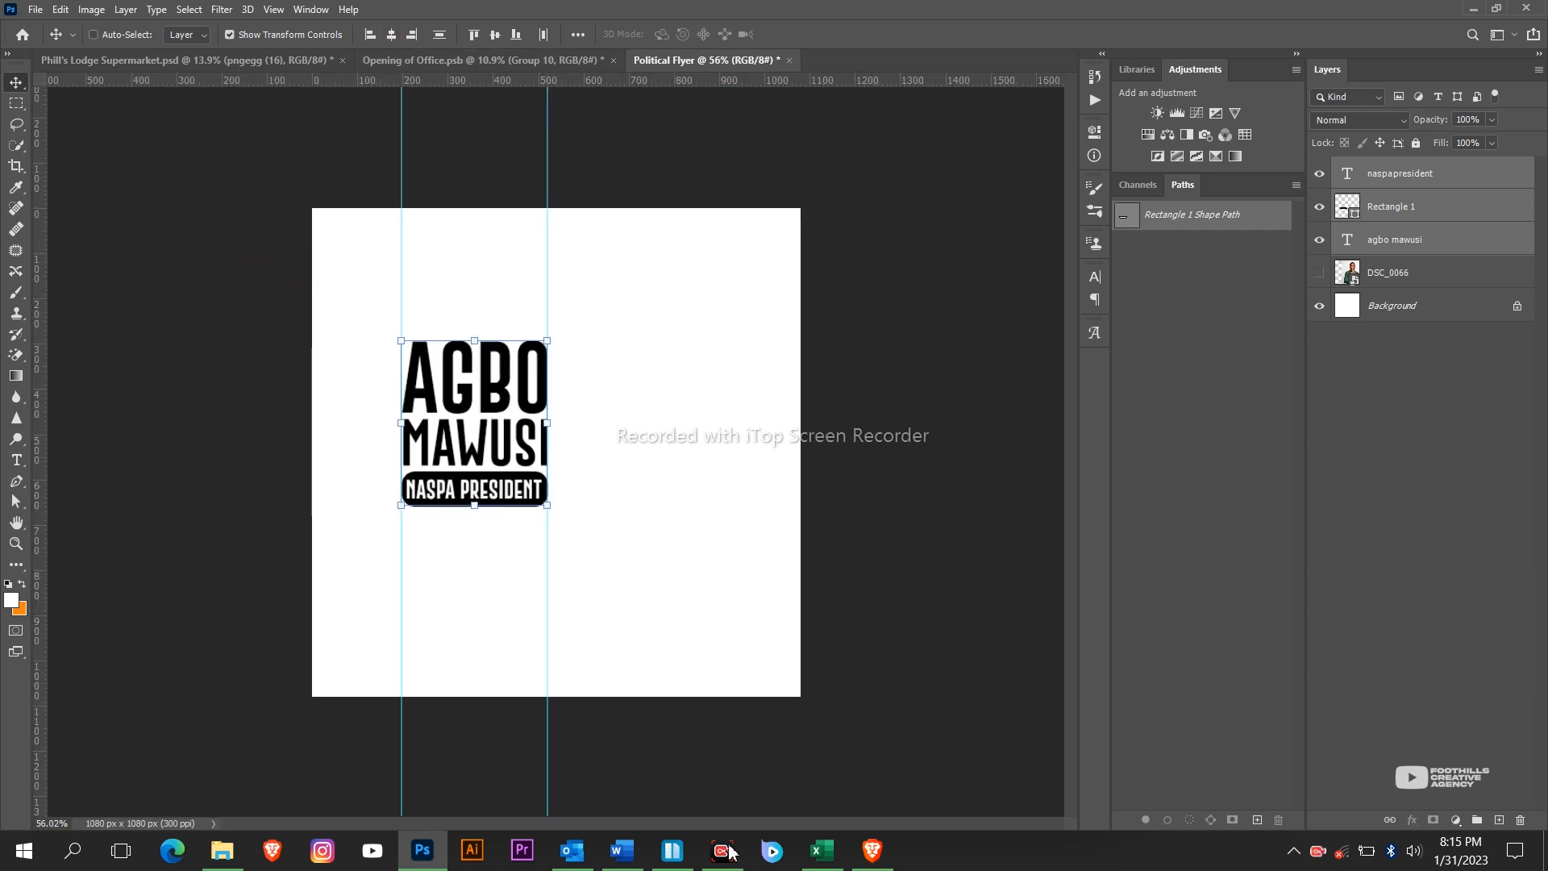
pyautogui.click(414, 861)
pyautogui.click(414, 861)
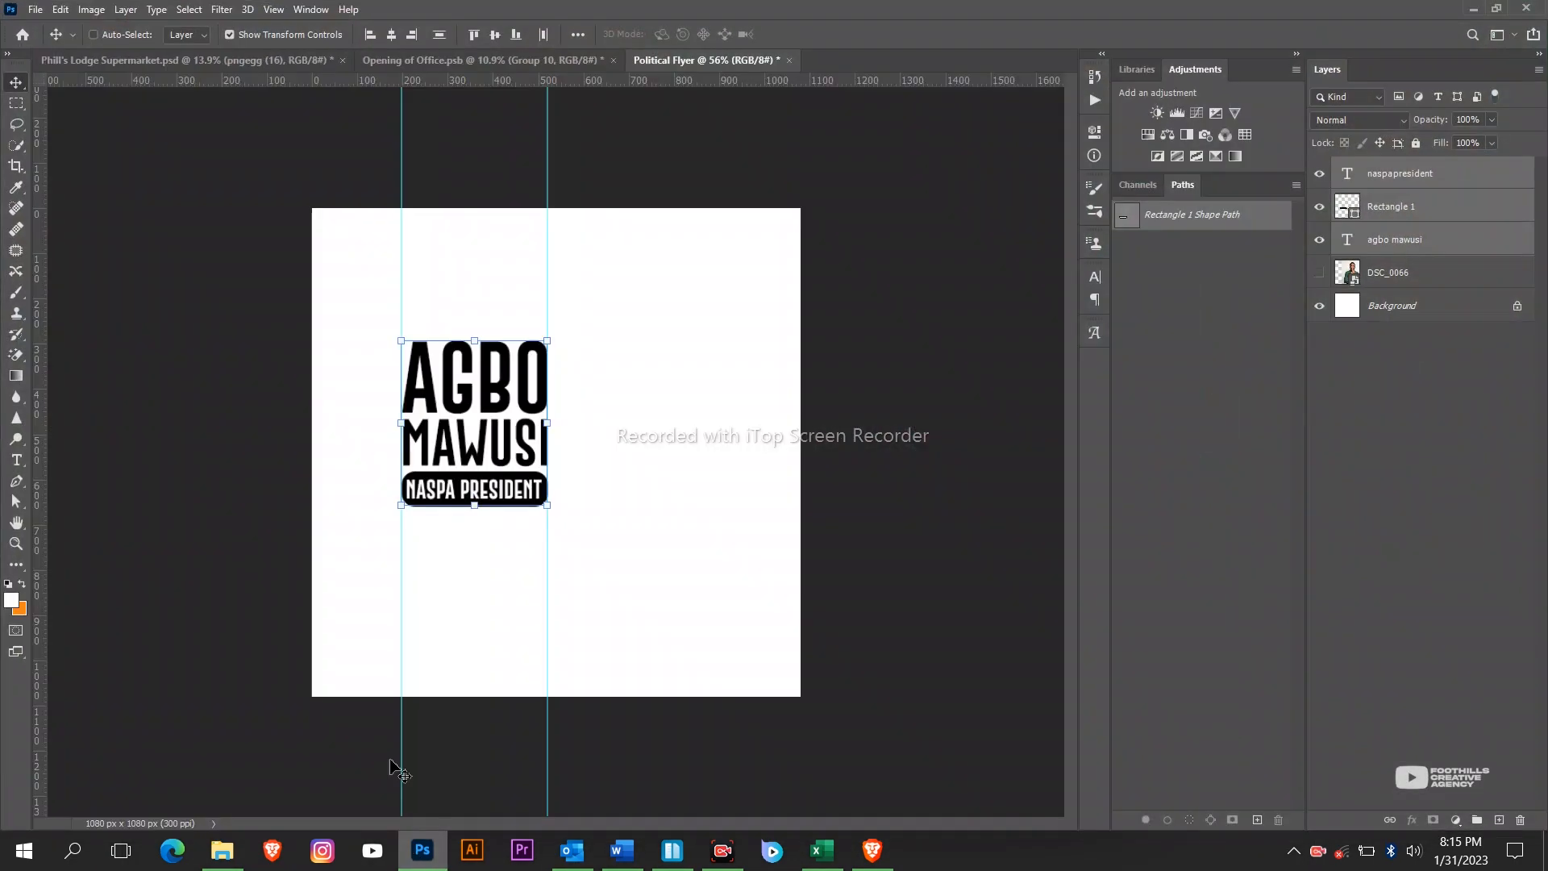
pyautogui.scroll(4, 399, 576)
pyautogui.scroll(-2, 425, 603)
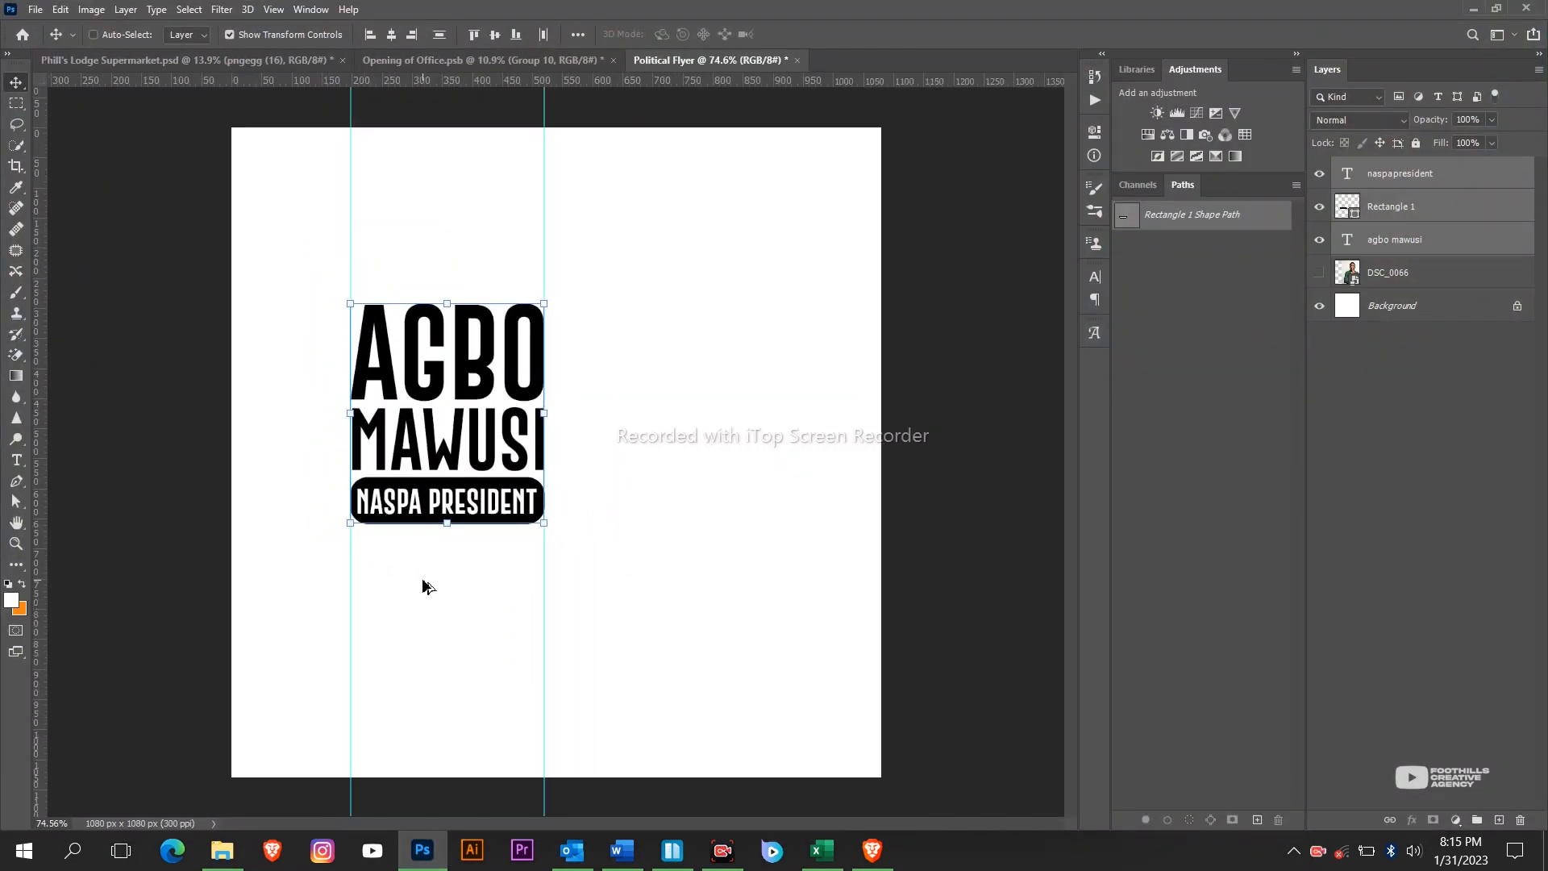
pyautogui.scroll(2, 425, 584)
pyautogui.scroll(-3, 424, 579)
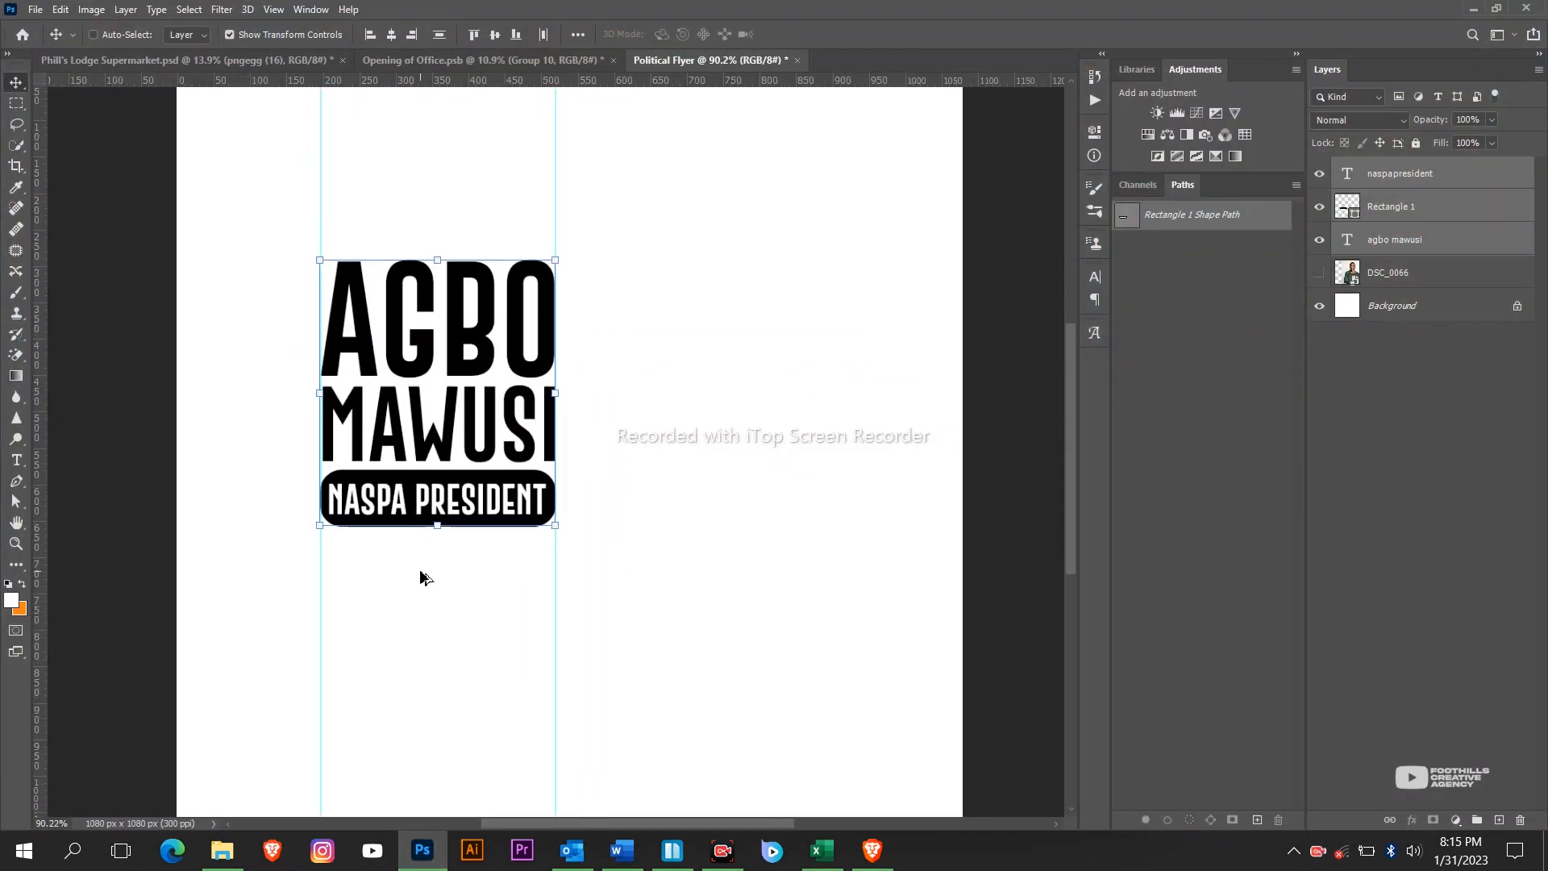
pyautogui.scroll(2, 425, 578)
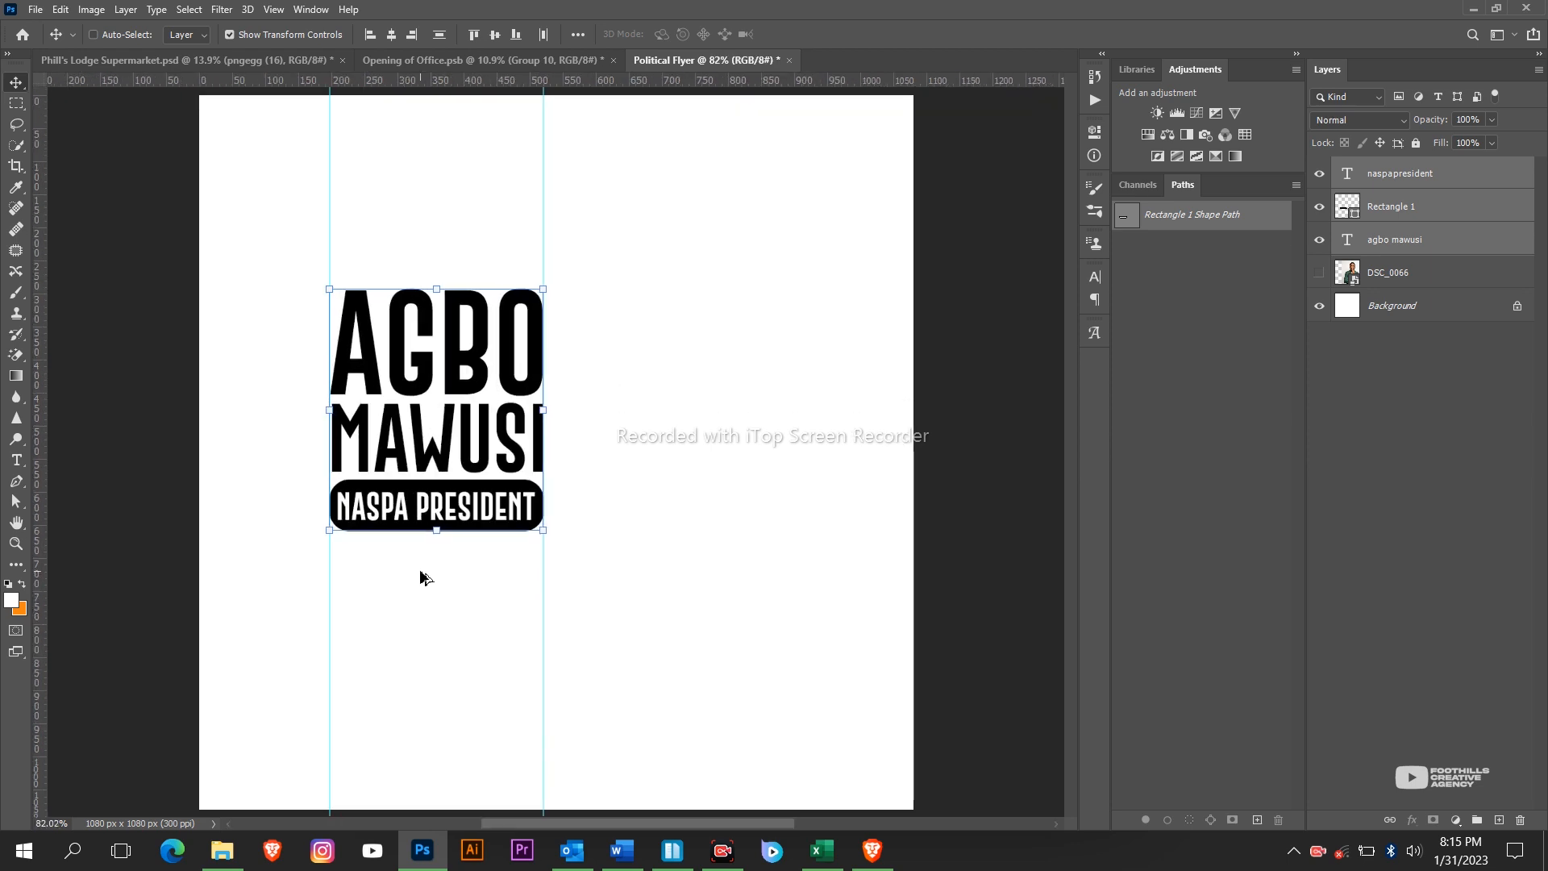
pyautogui.scroll(-1, 419, 577)
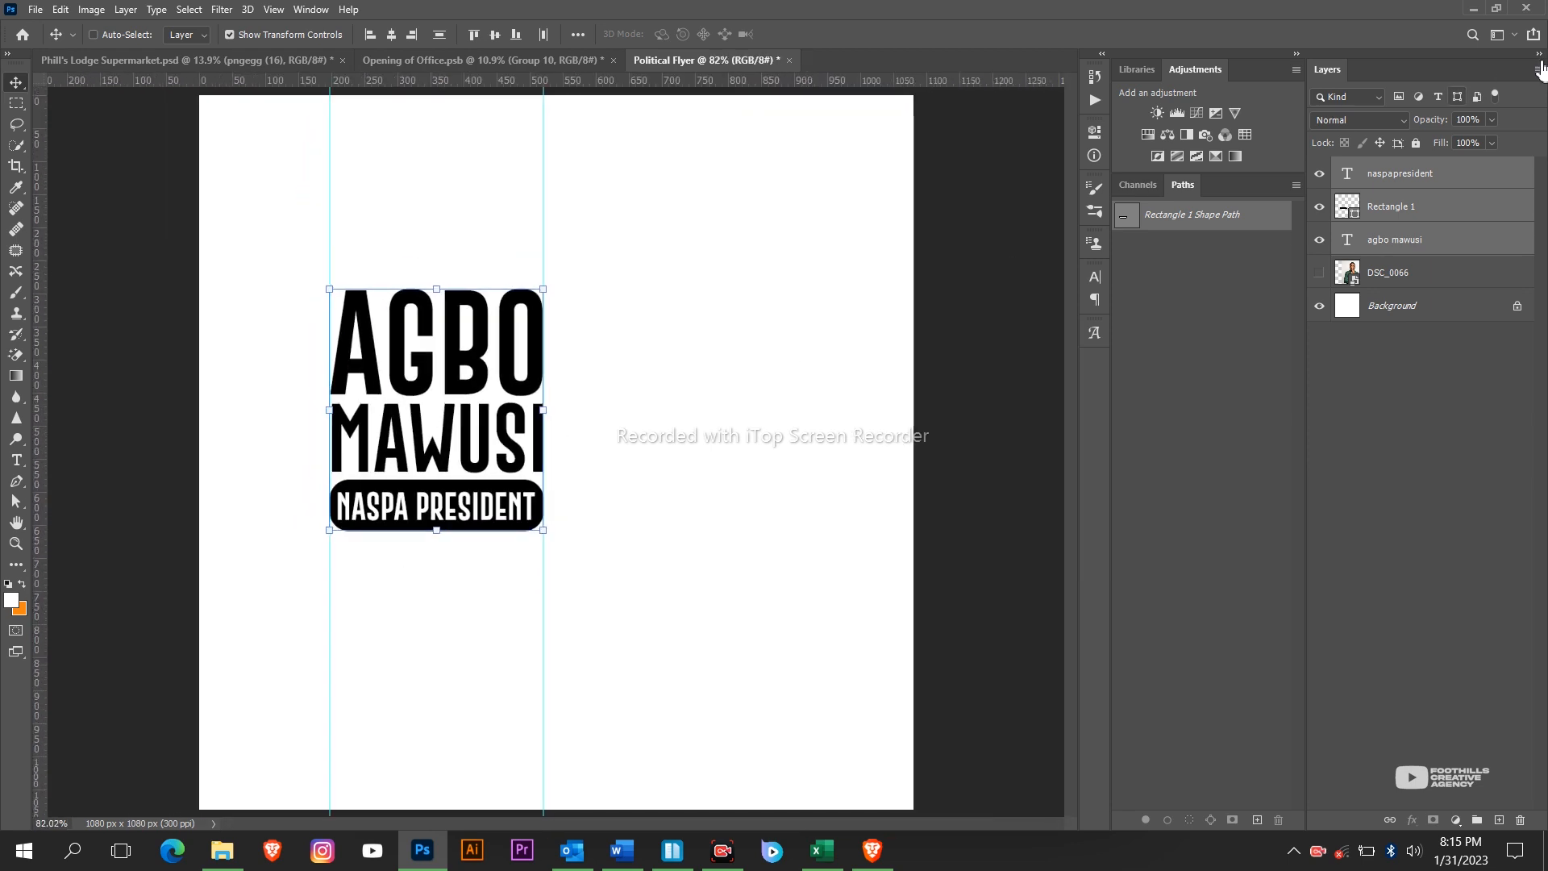
pyautogui.click(1456, 171)
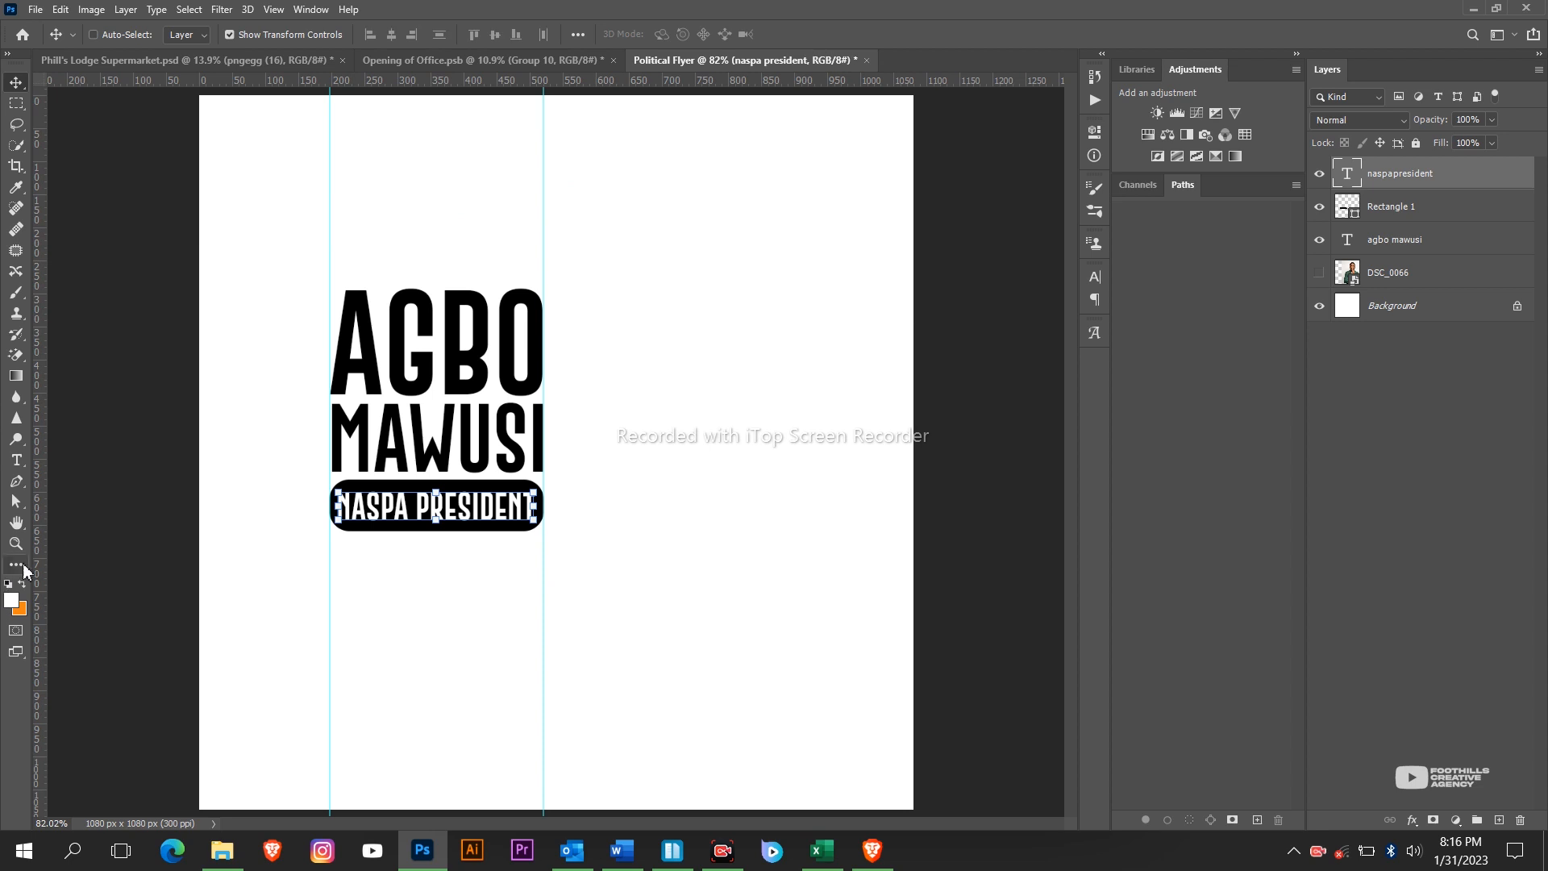
pyautogui.press('u')
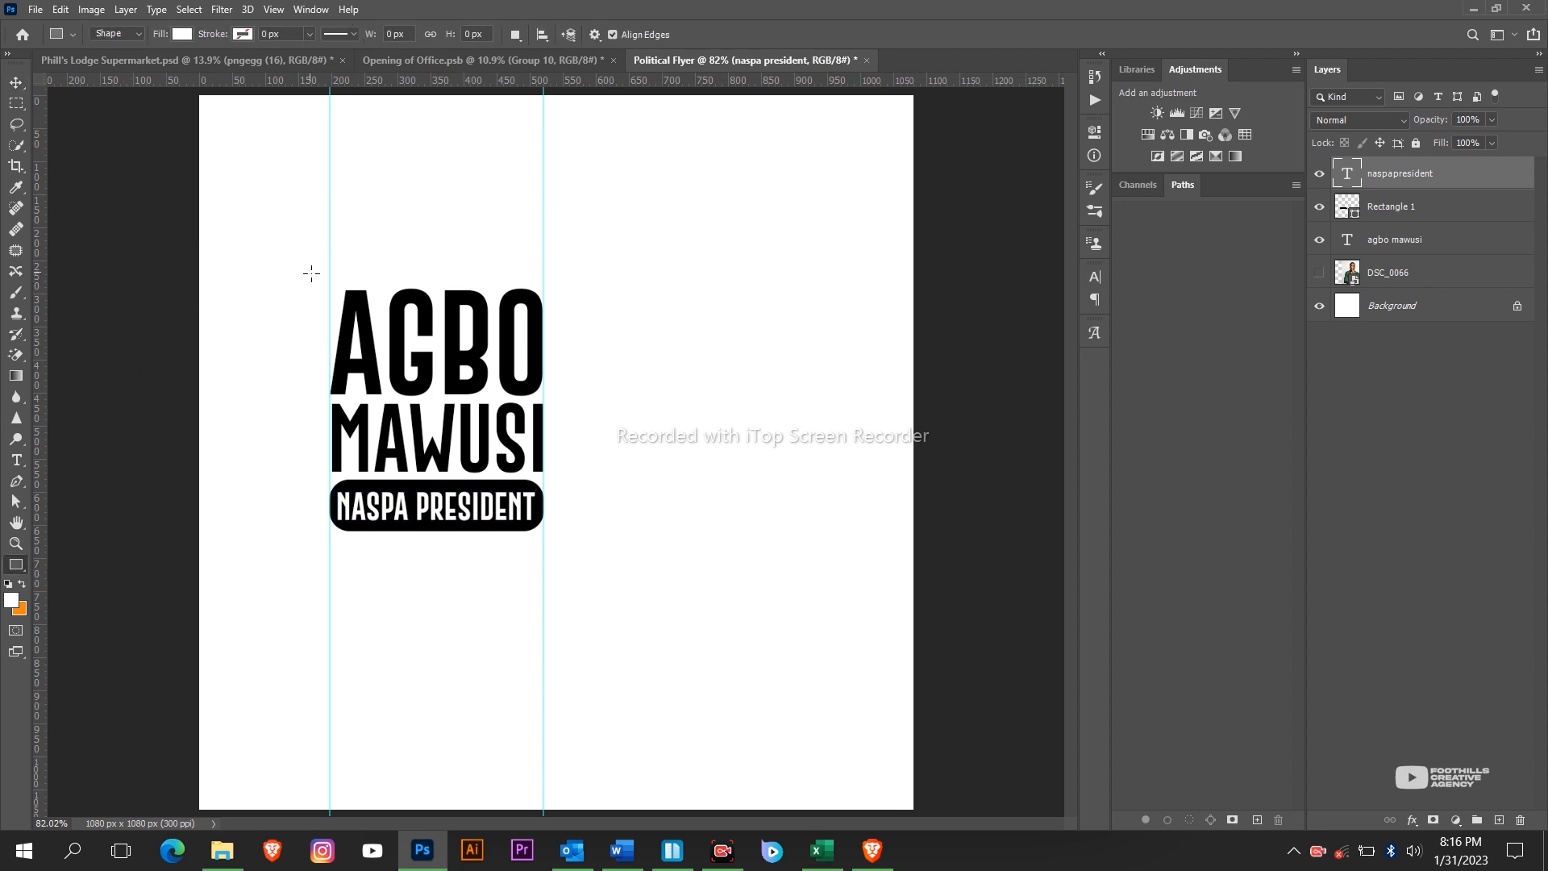
pyautogui.moveTo(316, 265); pyautogui.dragTo(586, 556)
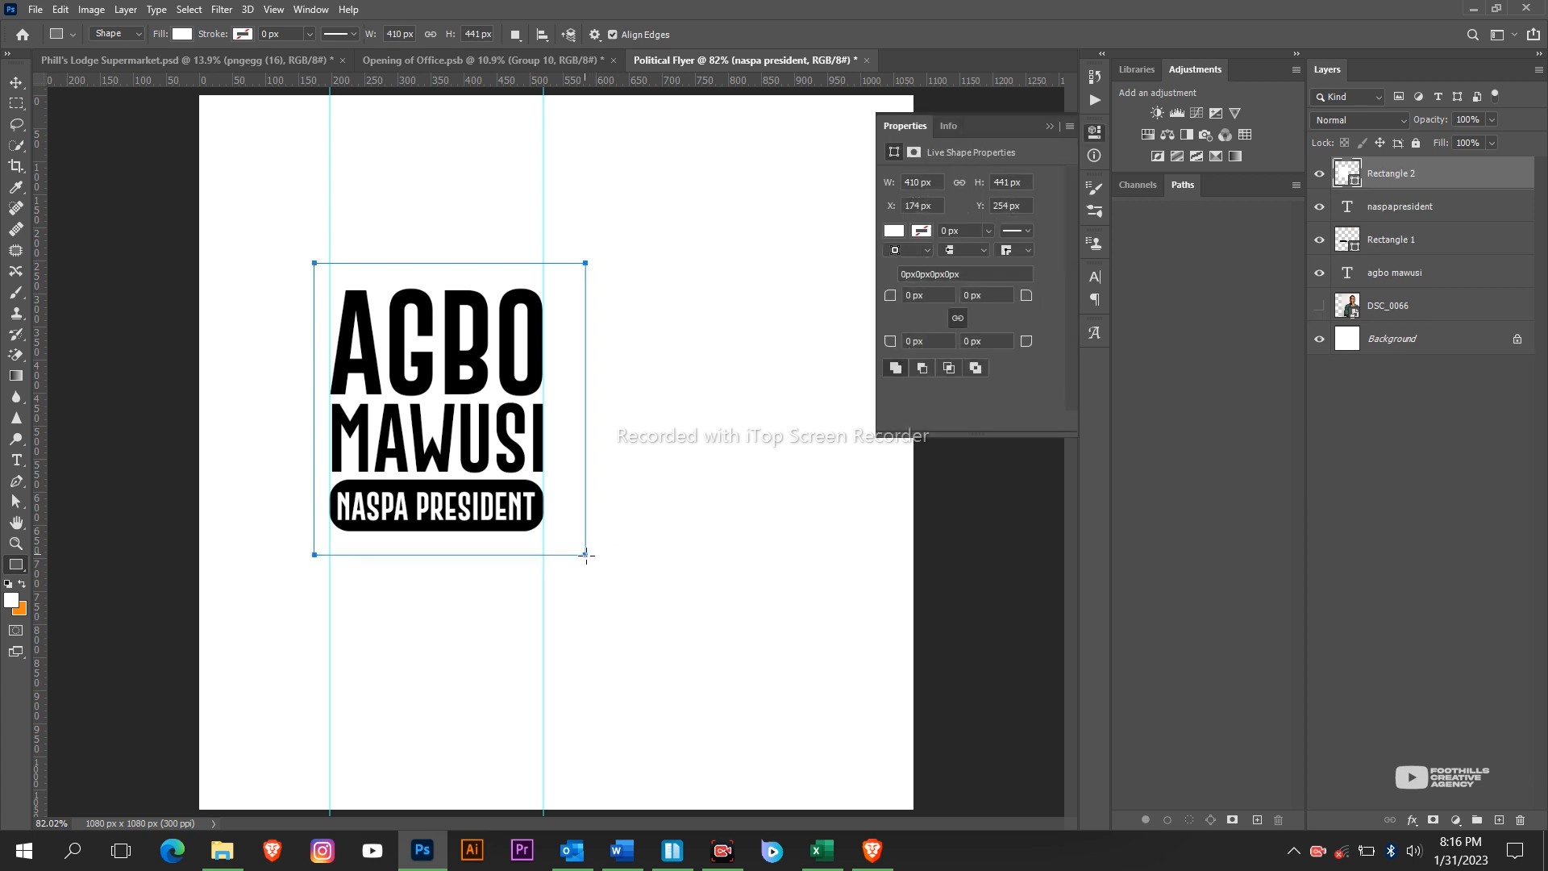
pyautogui.press('v')
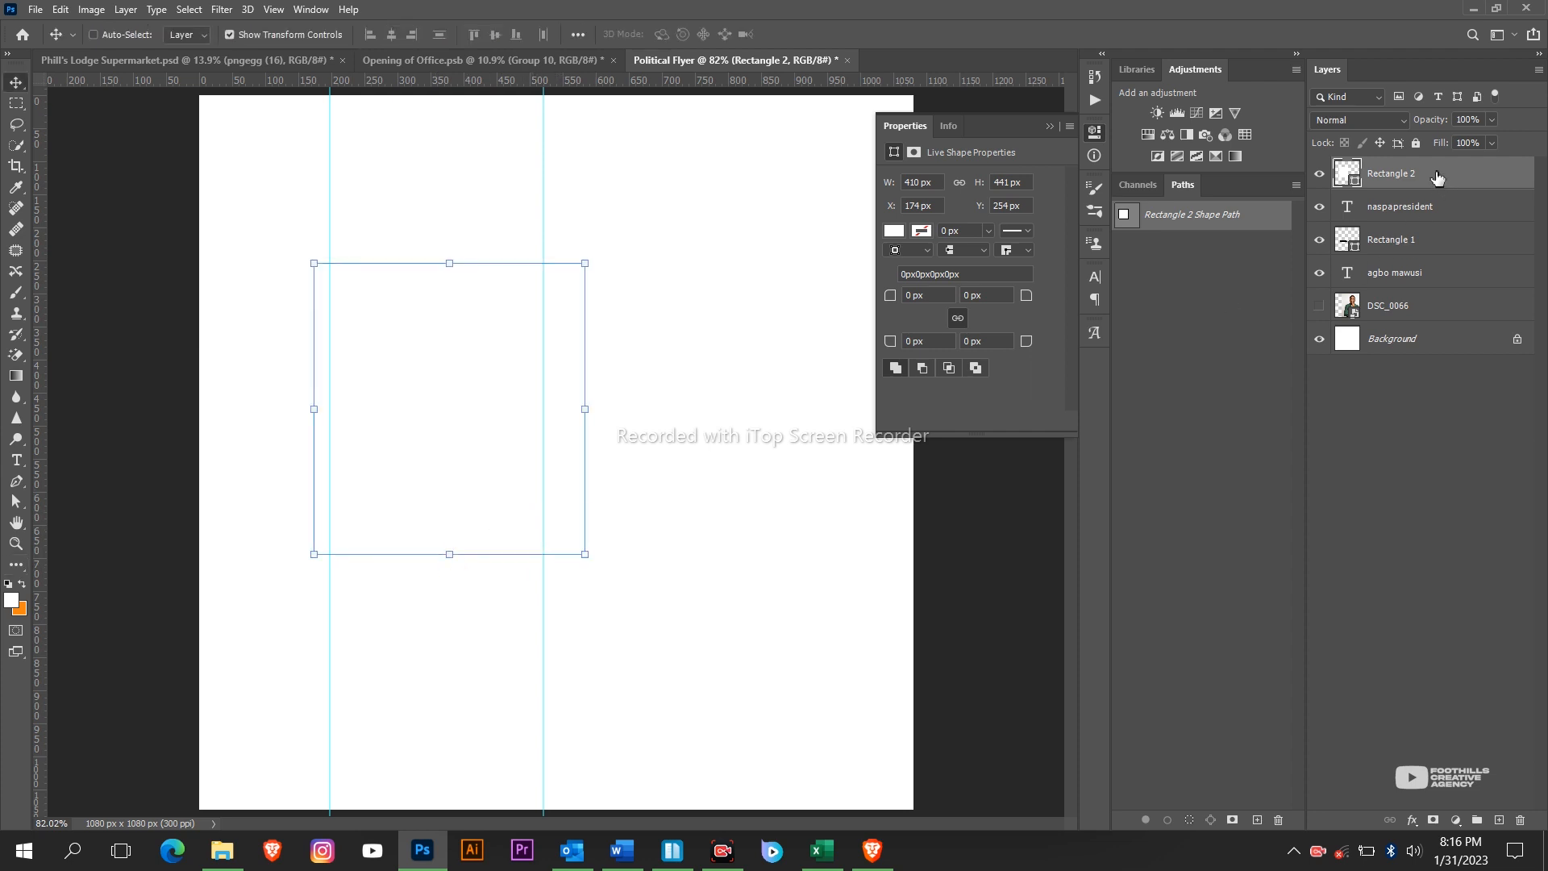
pyautogui.moveTo(1437, 178); pyautogui.dragTo(1472, 286)
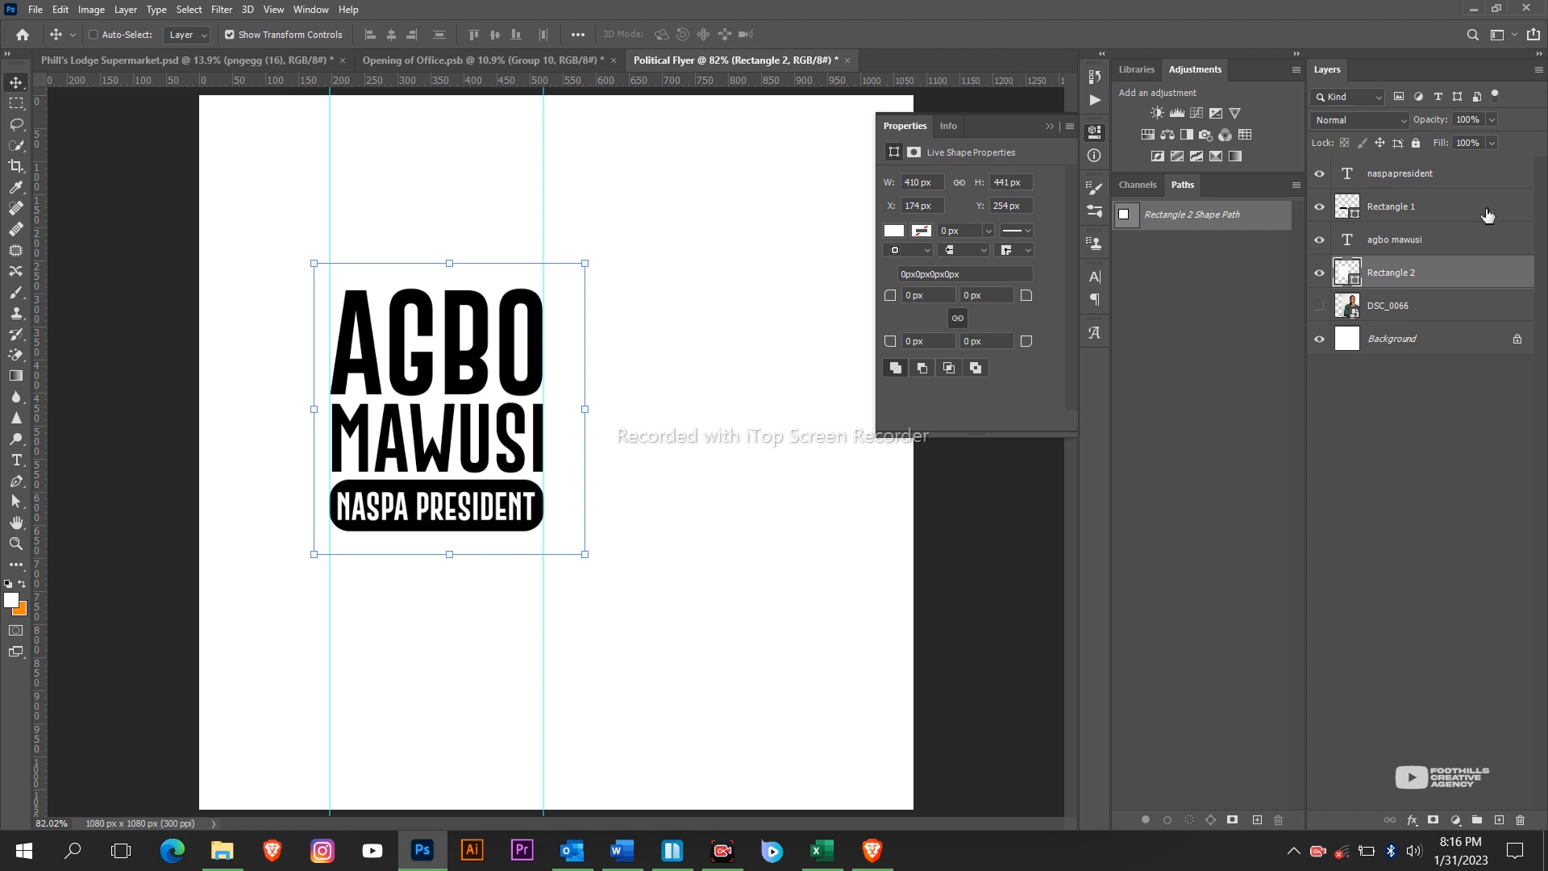
pyautogui.click(1523, 279)
# Add an 18 px black inside Stroke layer style to Rectangle 2.
pyautogui.doubleClick(1523, 279)
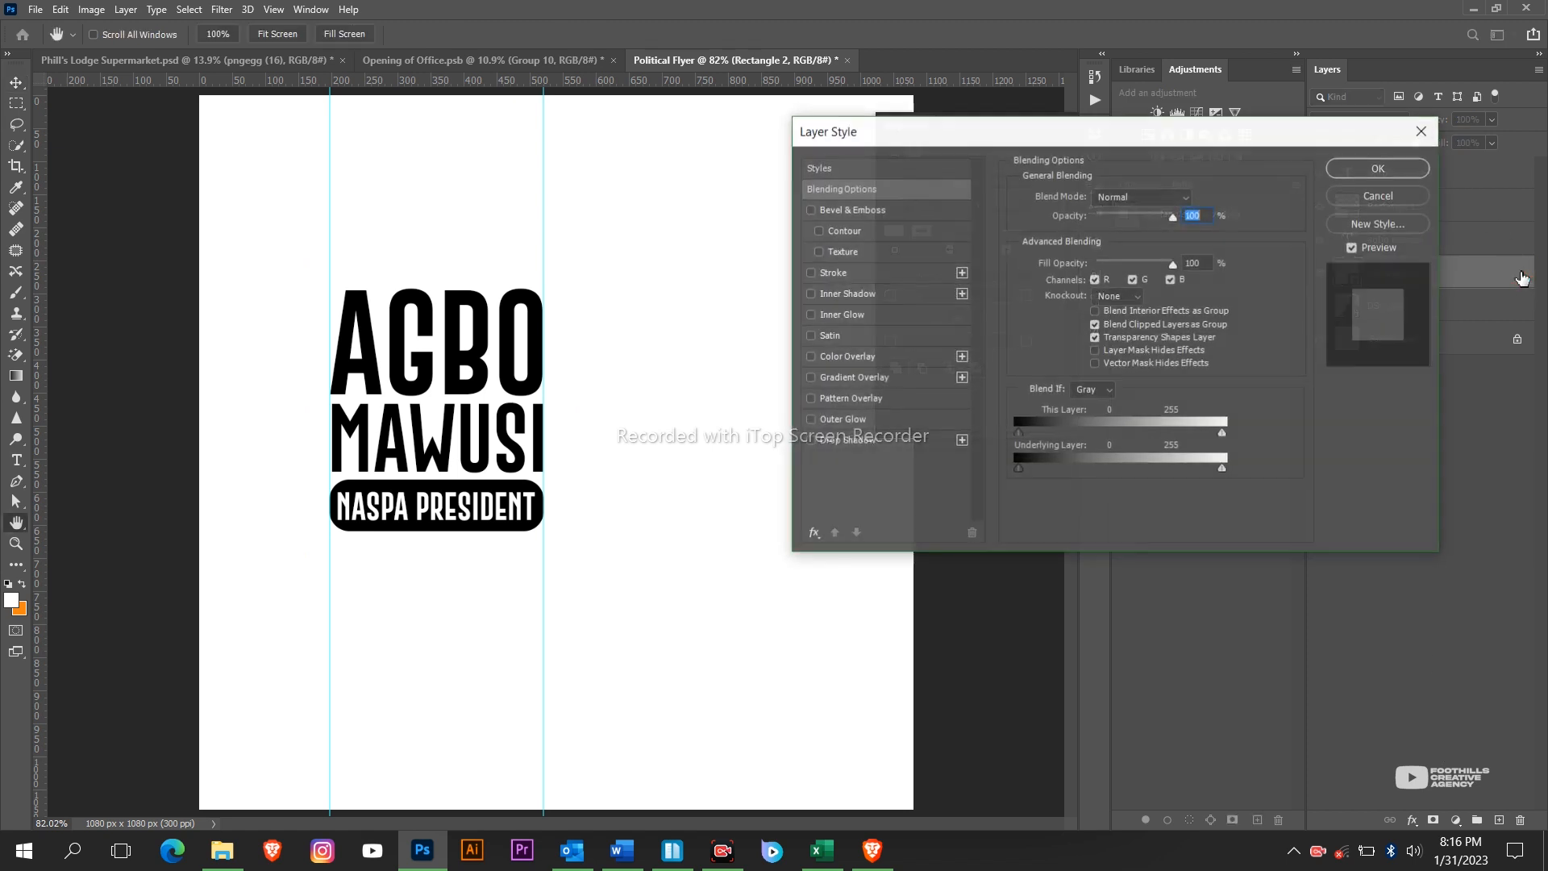
pyautogui.click(865, 275)
pyautogui.moveTo(1096, 200); pyautogui.dragTo(1092, 197)
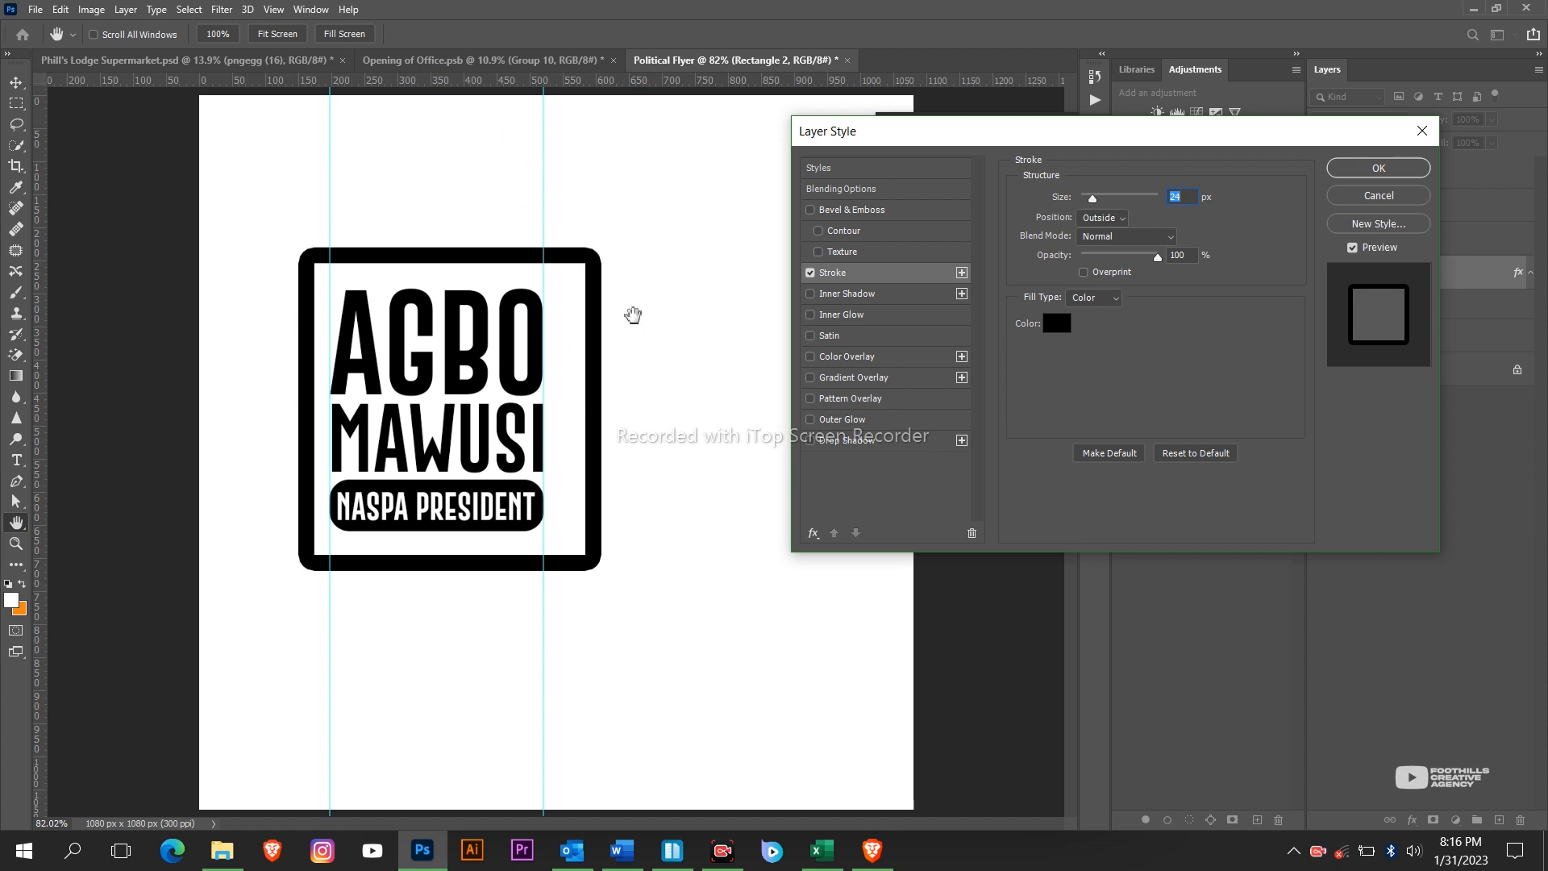
pyautogui.click(1096, 224)
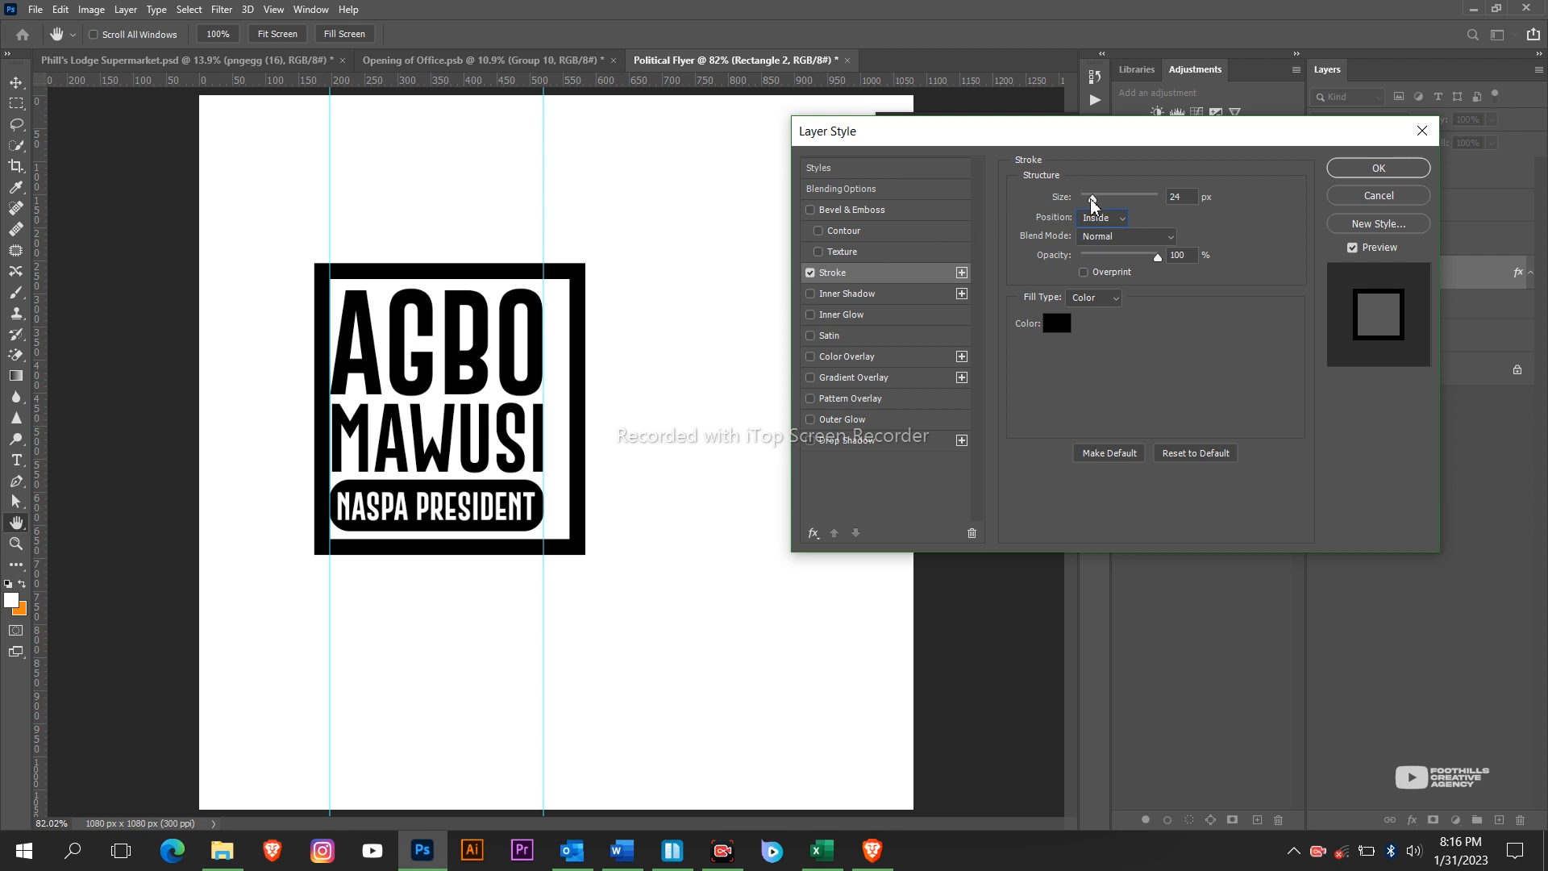
pyautogui.moveTo(1092, 199); pyautogui.dragTo(1090, 200)
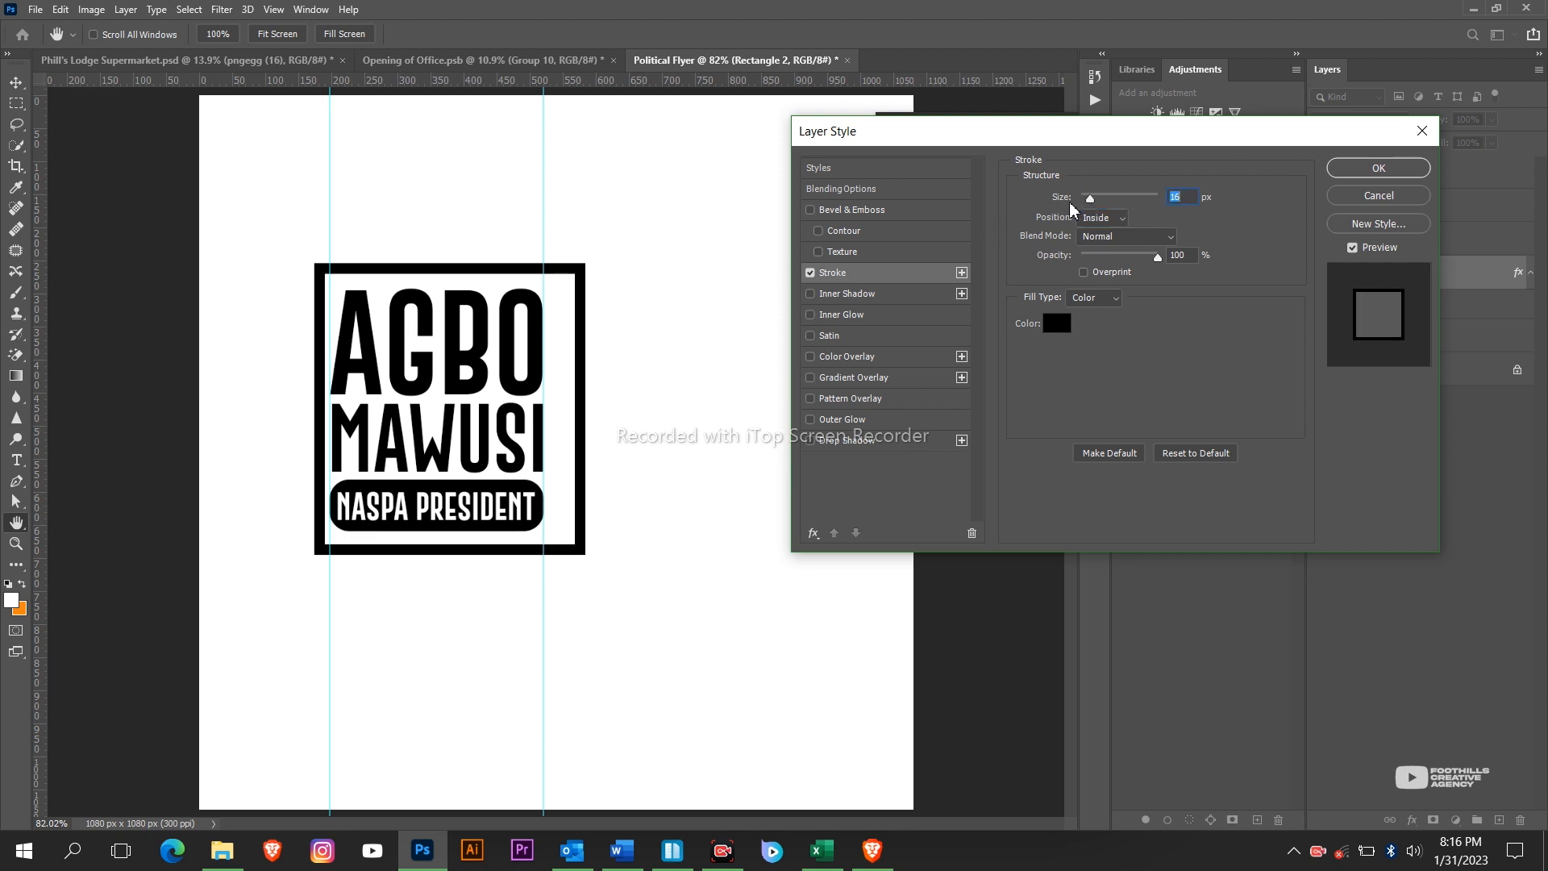
pyautogui.click(1378, 168)
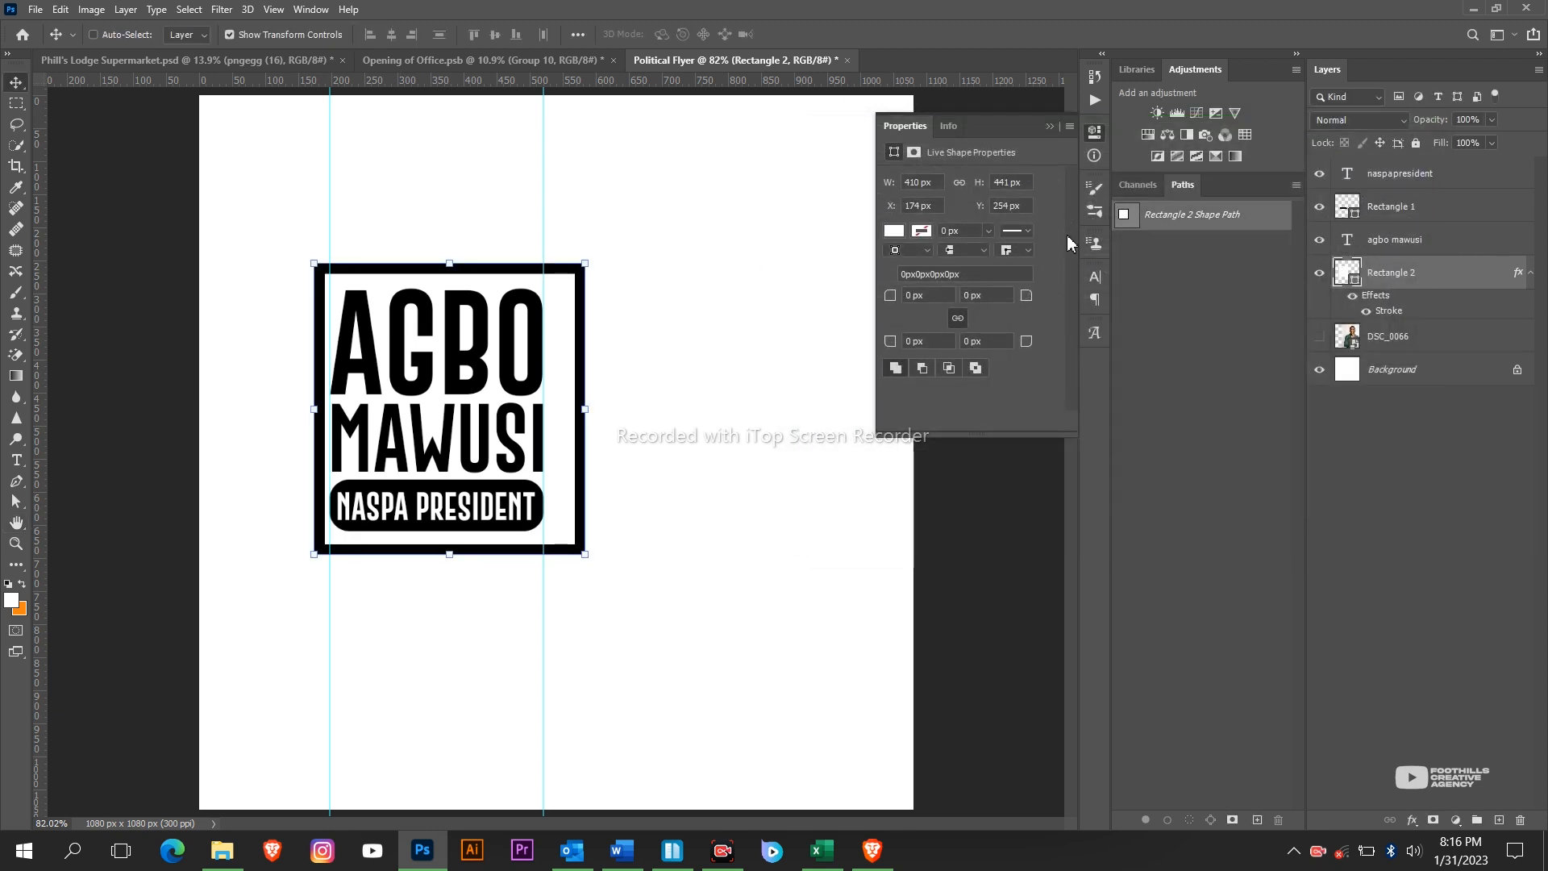
# Widen the frame to about 105% and shift it about 16 px left.
pyautogui.press('v')
pyautogui.moveTo(586, 409); pyautogui.dragTo(598, 410)
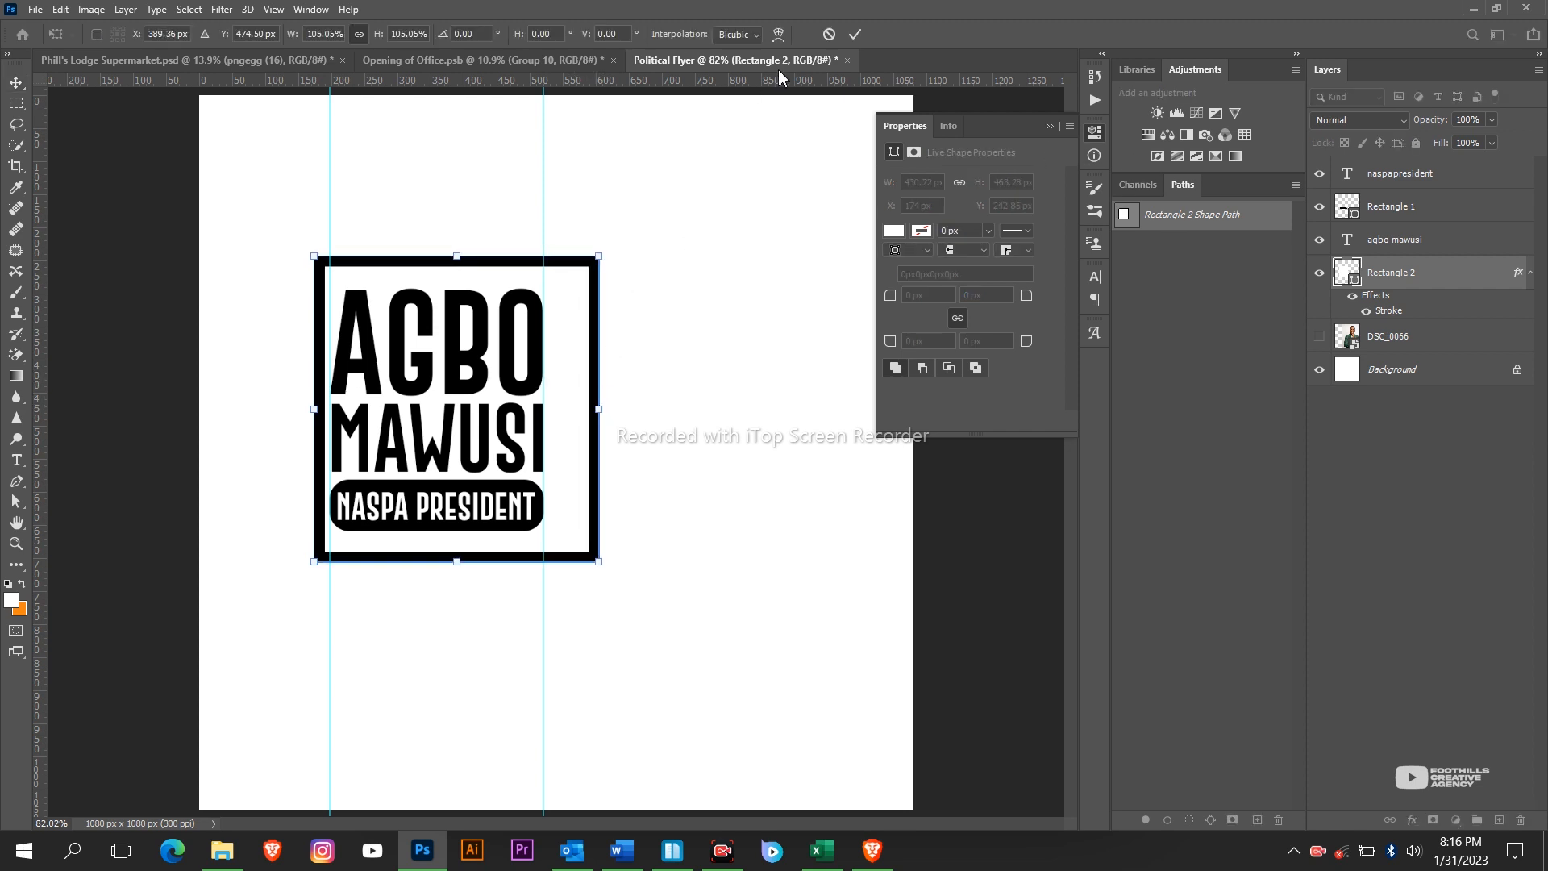
pyautogui.moveTo(744, 353); pyautogui.dragTo(734, 354)
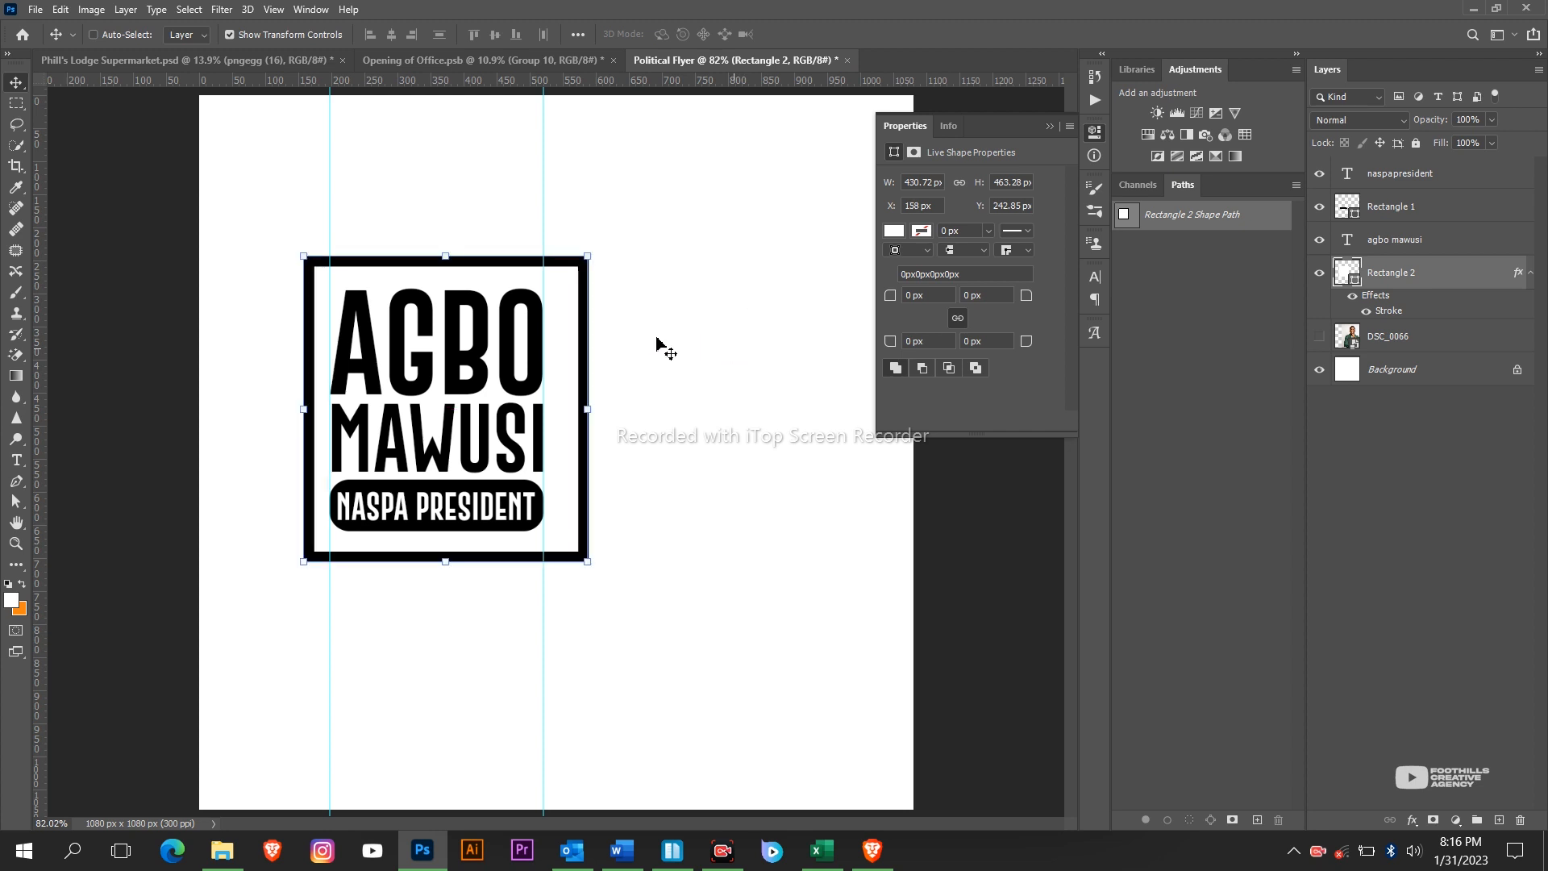
# Centre the frame horizontally on a selection between the guides, then deselect.
pyautogui.click(15, 102)
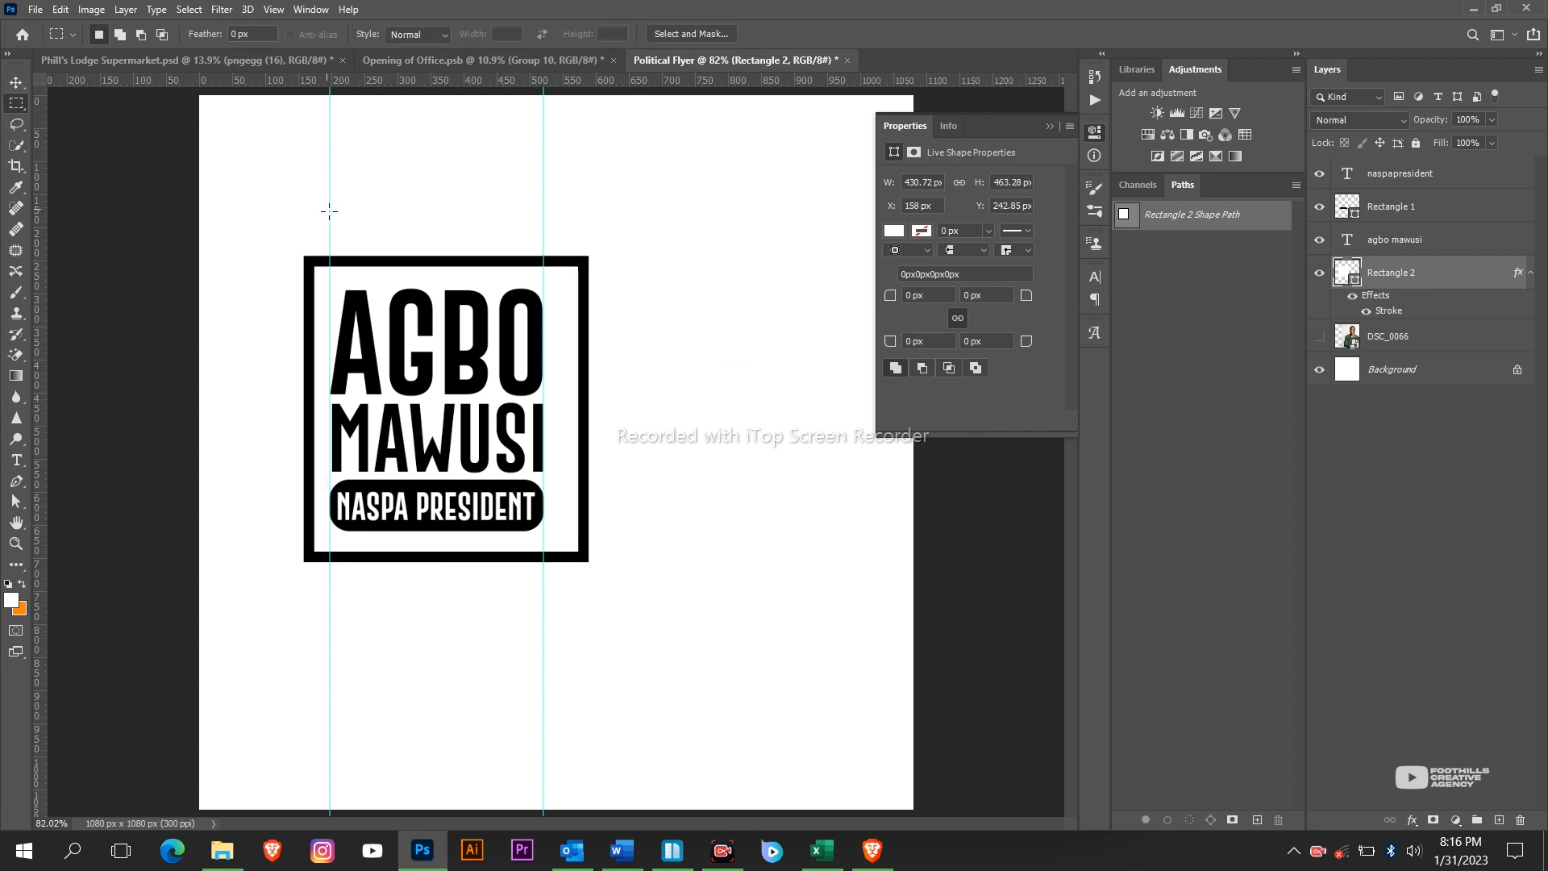
pyautogui.moveTo(330, 212); pyautogui.dragTo(329, 255)
pyautogui.click(16, 83)
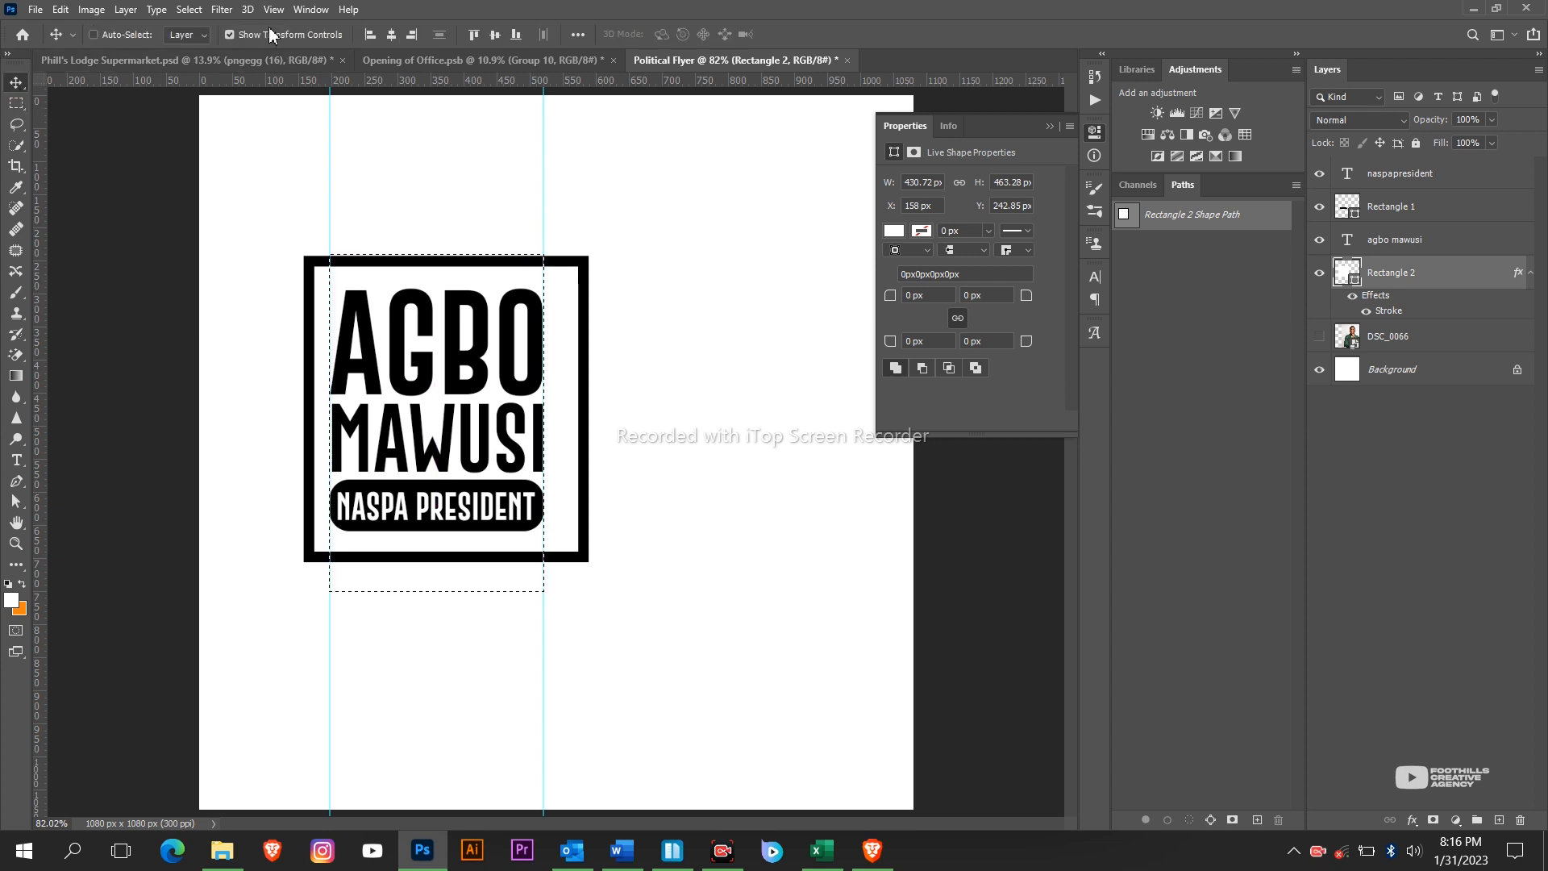
pyautogui.click(391, 35)
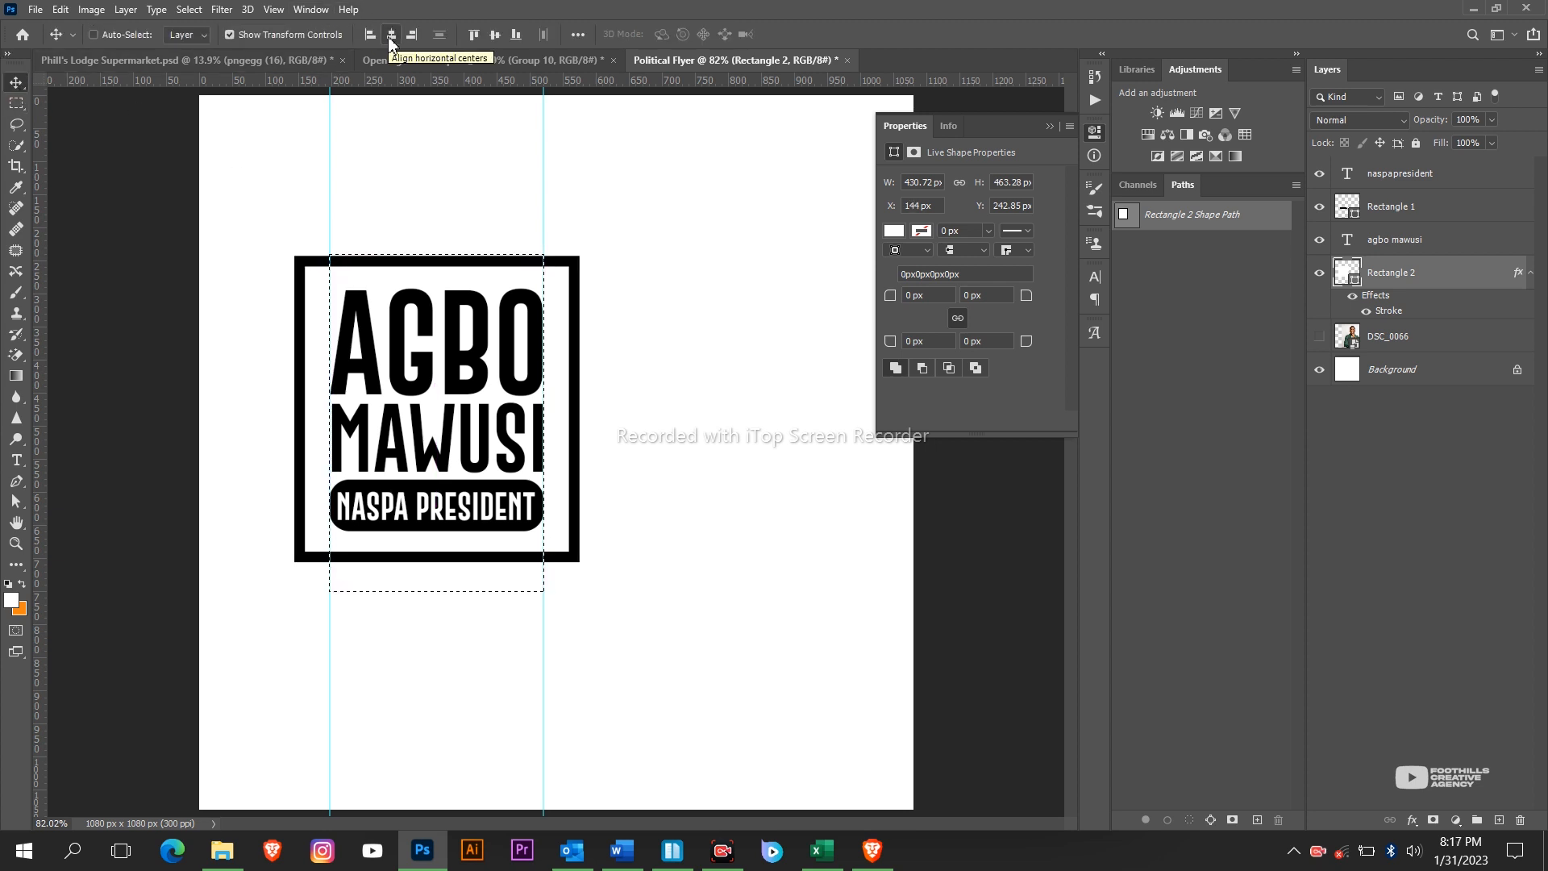
pyautogui.hotkey('ctrl', 'd')
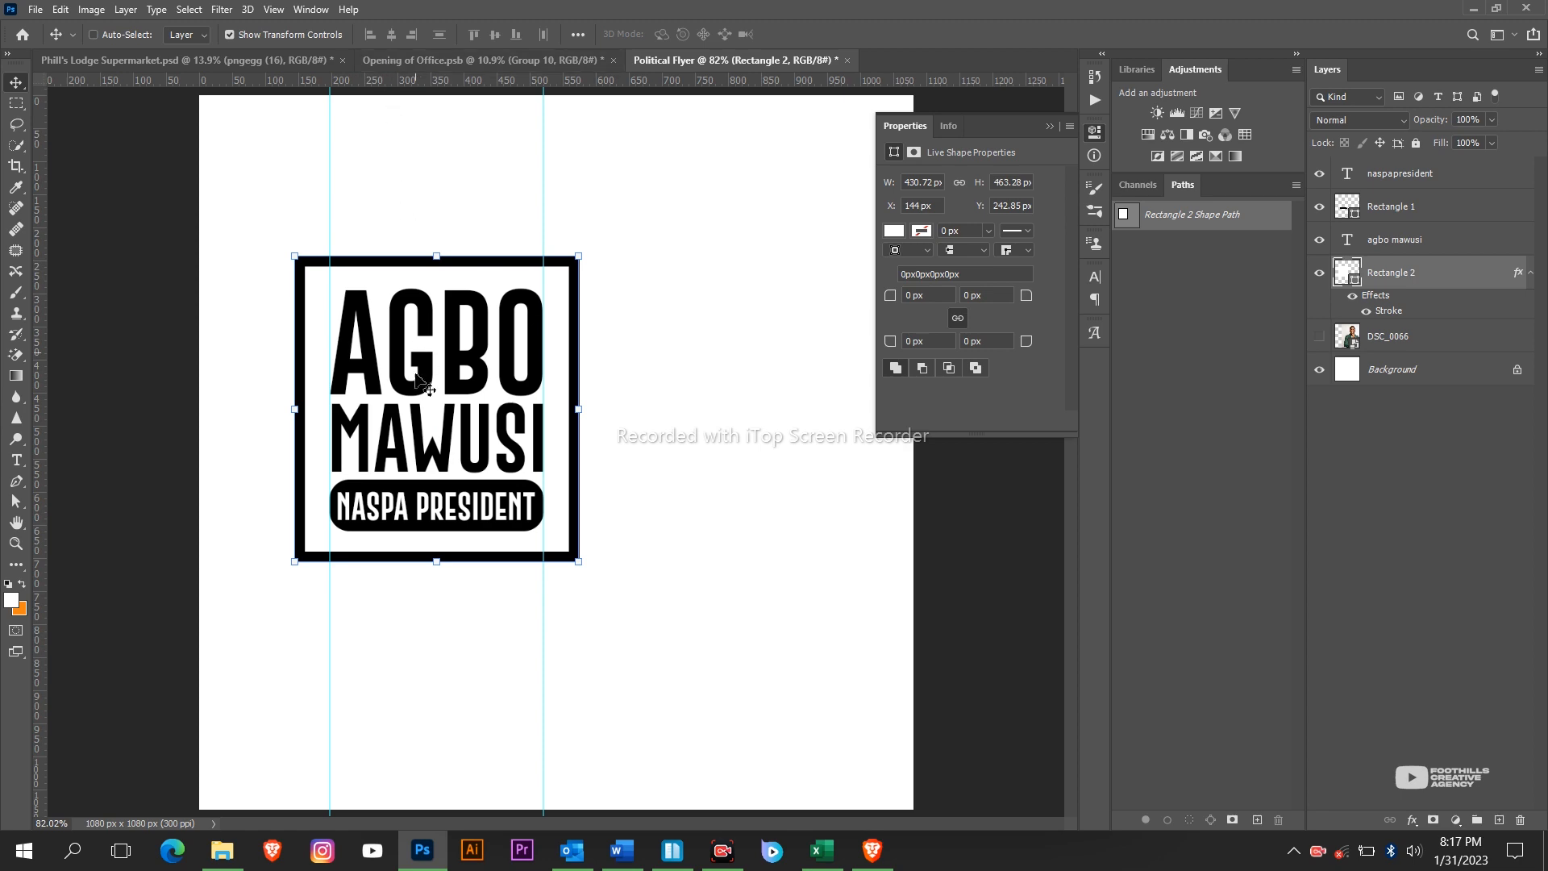
pyautogui.click(435, 863)
pyautogui.click(422, 851)
# Draw a rectangle bar spanning the guides near the frame's bottom edge.
pyautogui.press('u')
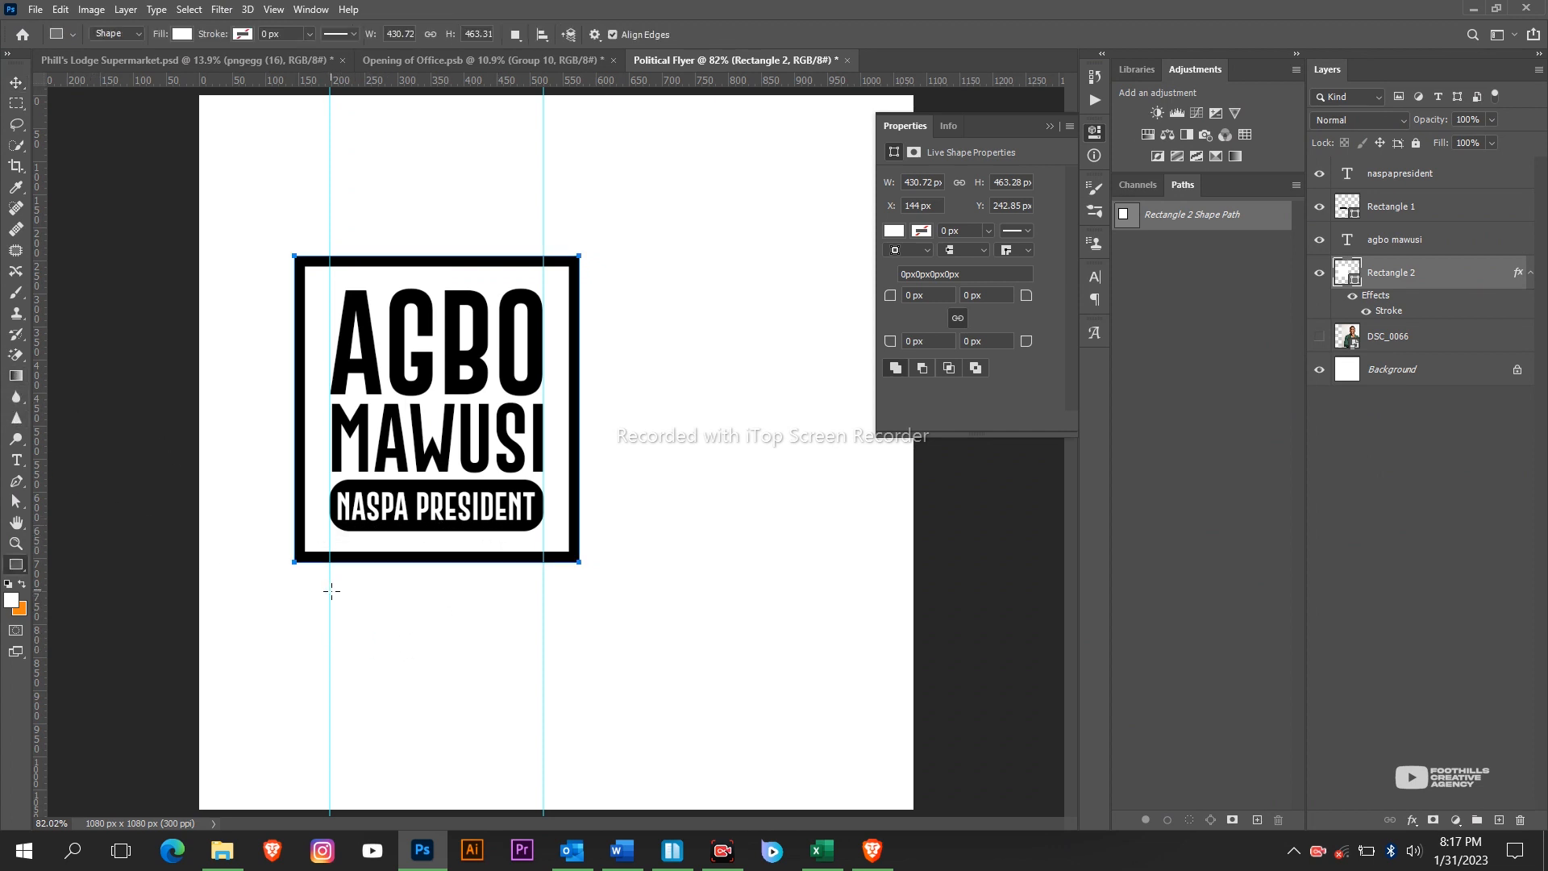
pyautogui.moveTo(331, 591); pyautogui.dragTo(485, 558)
pyautogui.press('v')
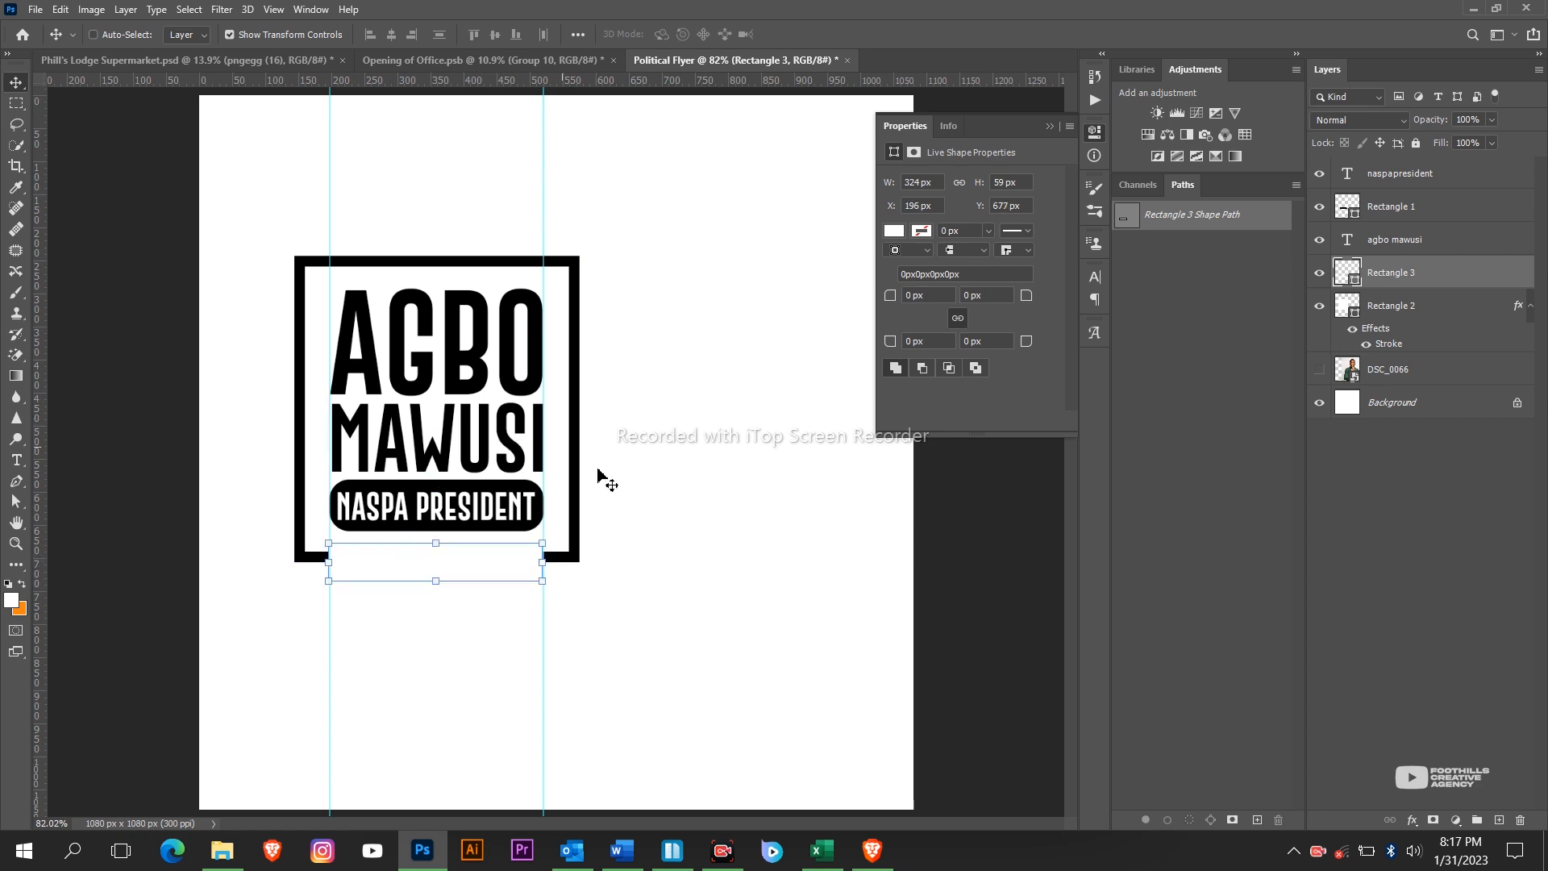
# Identify the square frame's layer by toggling visibility and rename it 'big rec'.
pyautogui.scroll(-2, 676, 516)
pyautogui.scroll(2, 680, 513)
pyautogui.click(1533, 310)
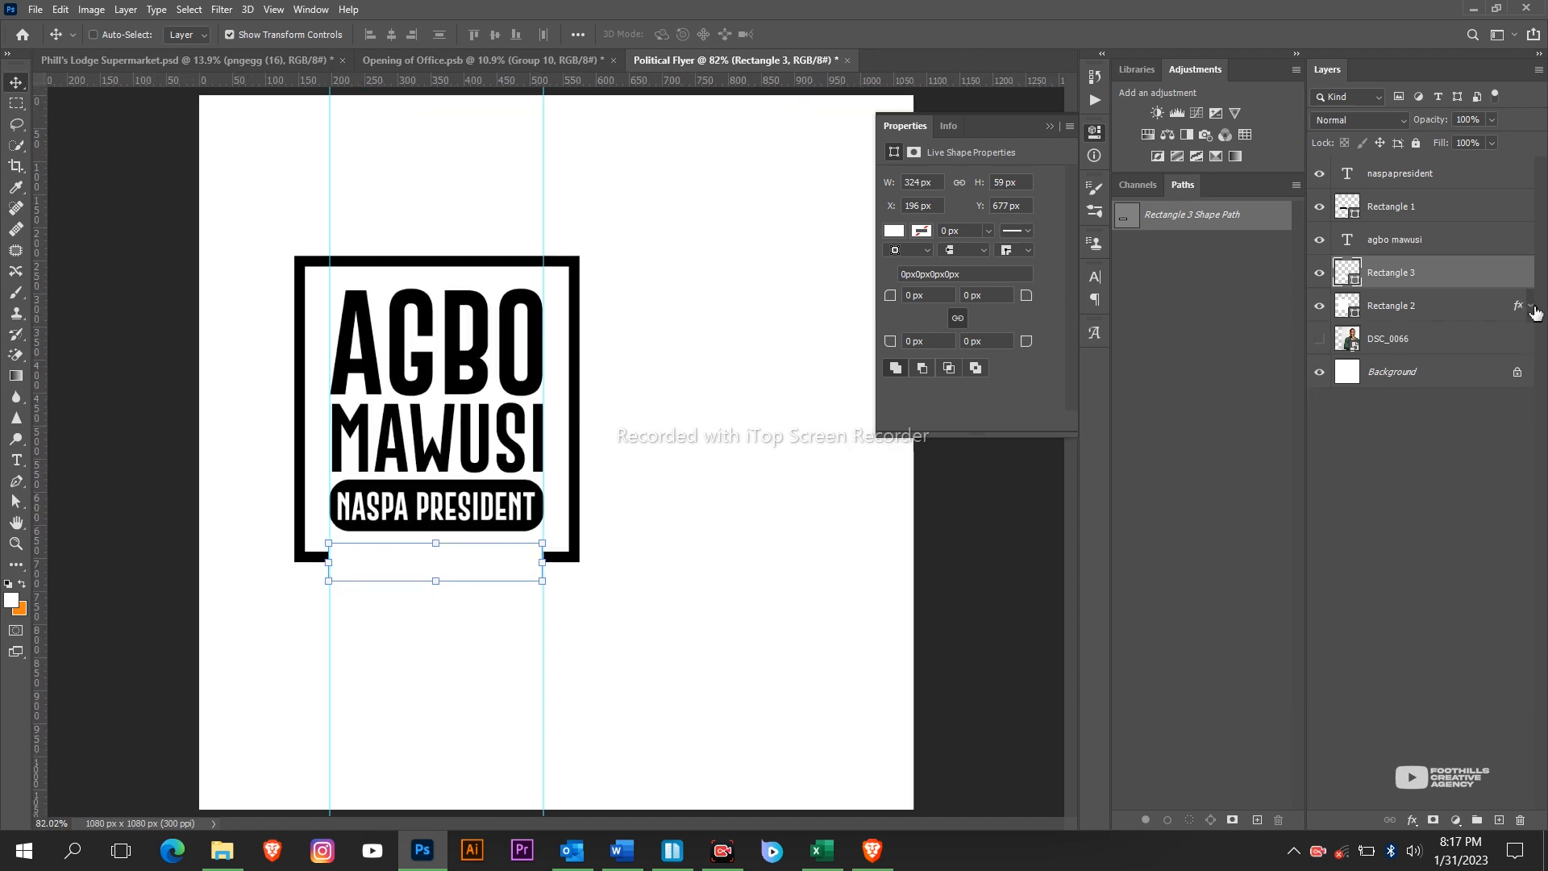
pyautogui.click(1327, 279)
pyautogui.click(1328, 279)
pyautogui.click(1320, 208)
pyautogui.click(1320, 208)
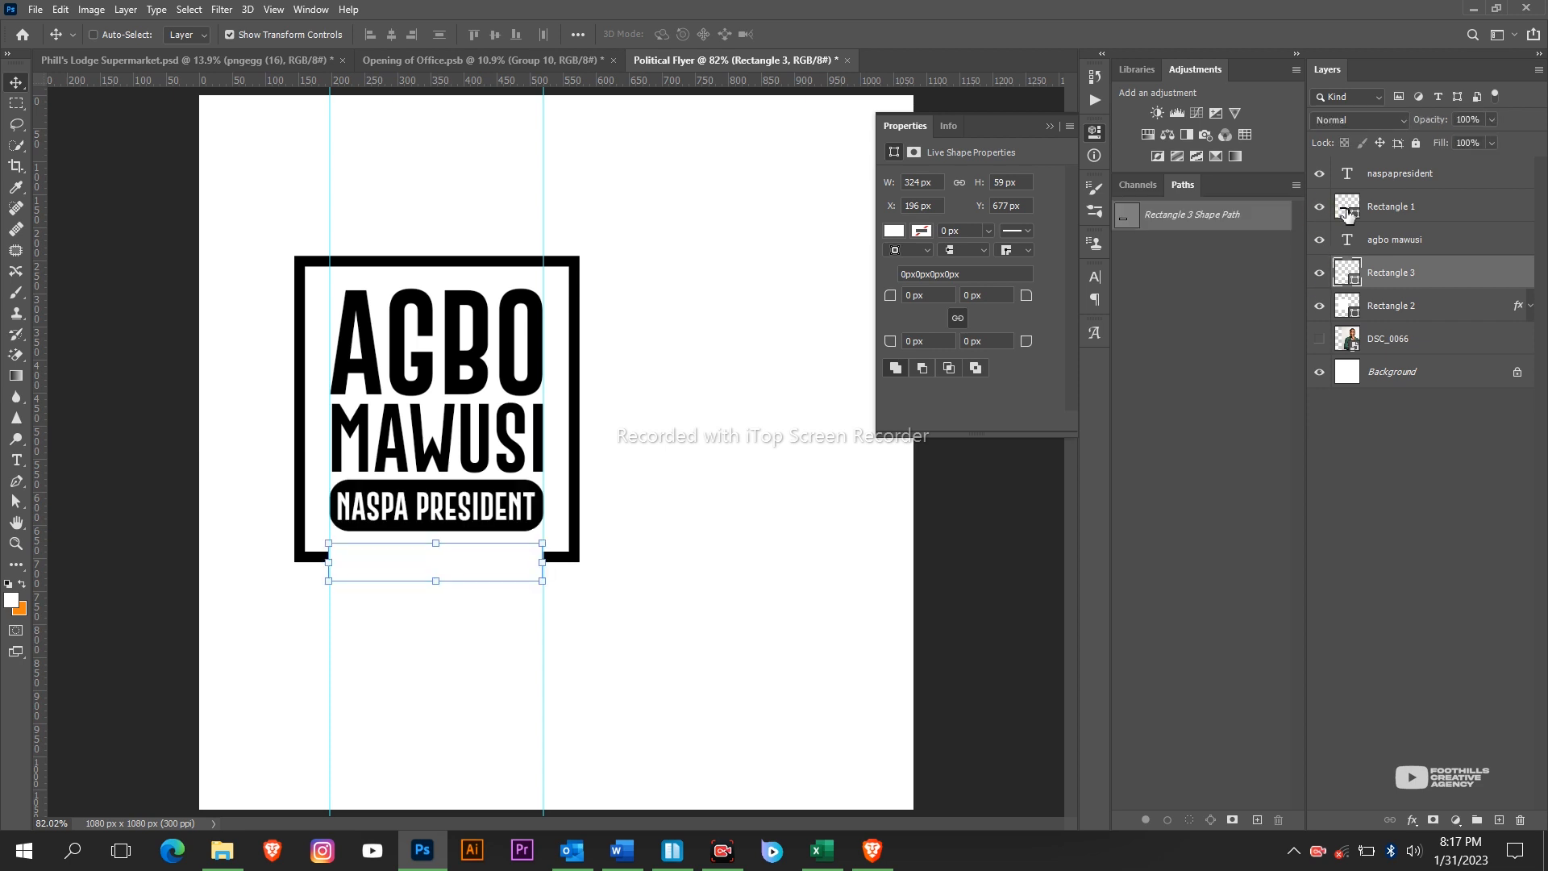
pyautogui.doubleClick(1320, 305)
pyautogui.click(1320, 313)
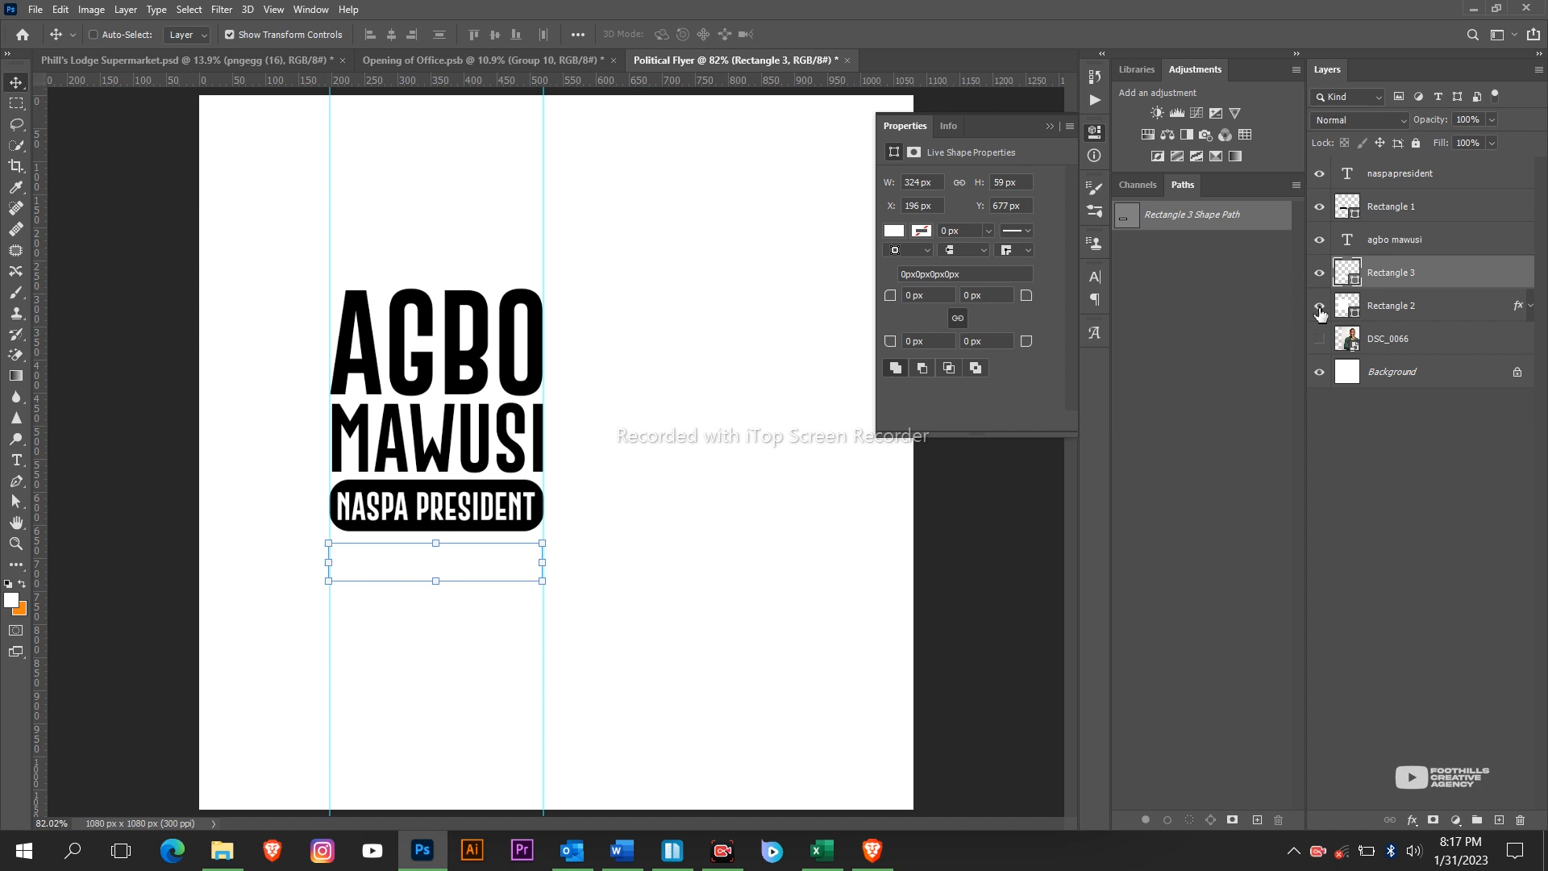
pyautogui.click(1319, 314)
pyautogui.doubleClick(1415, 312)
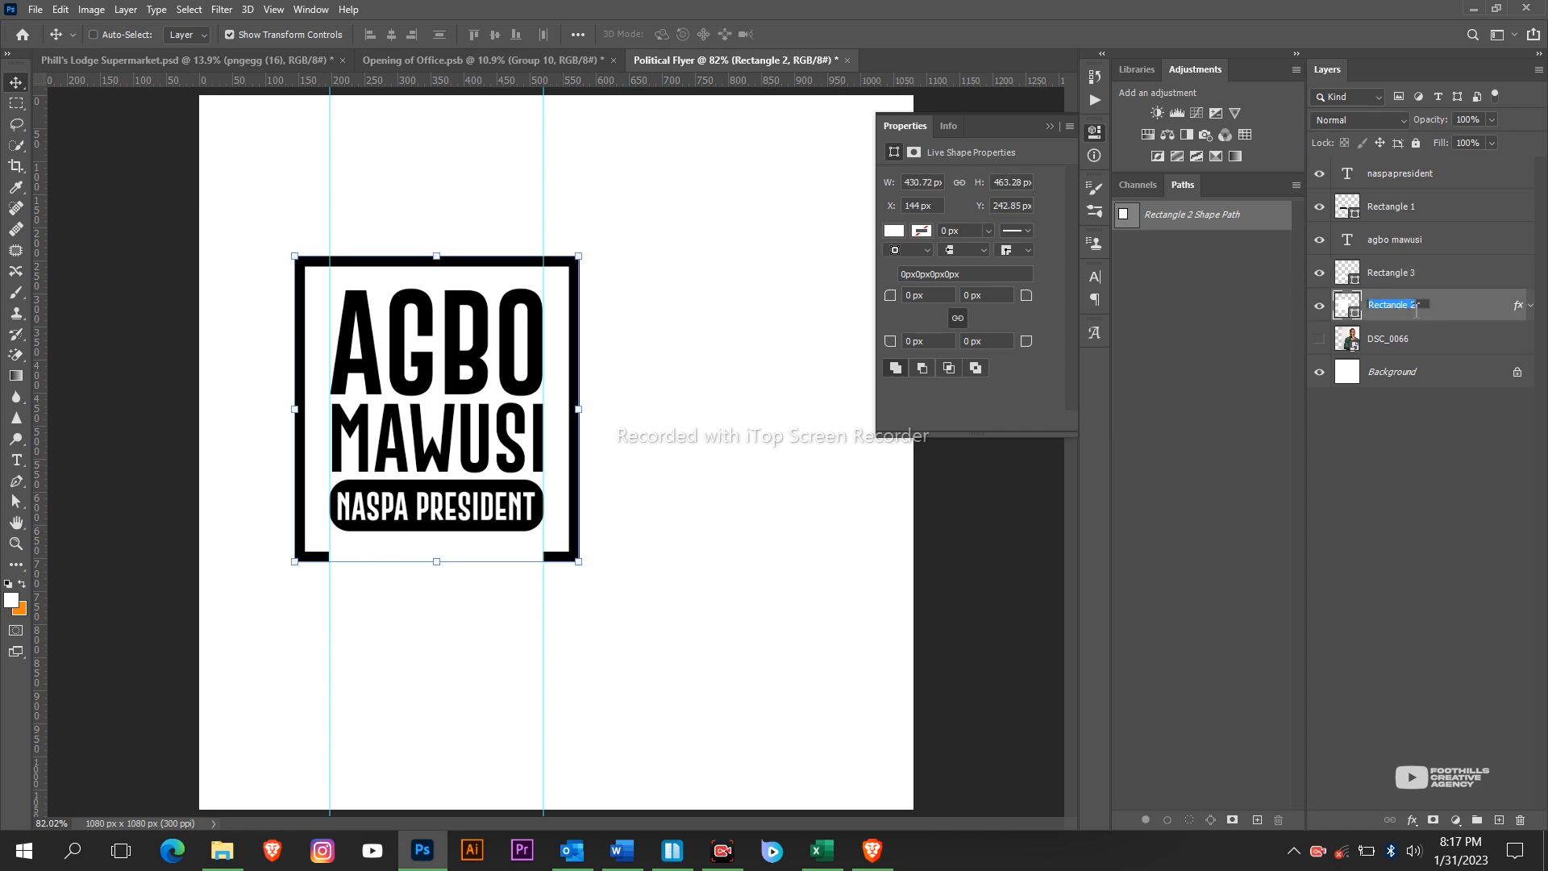
pyautogui.write('big rec')
pyautogui.press('Return')
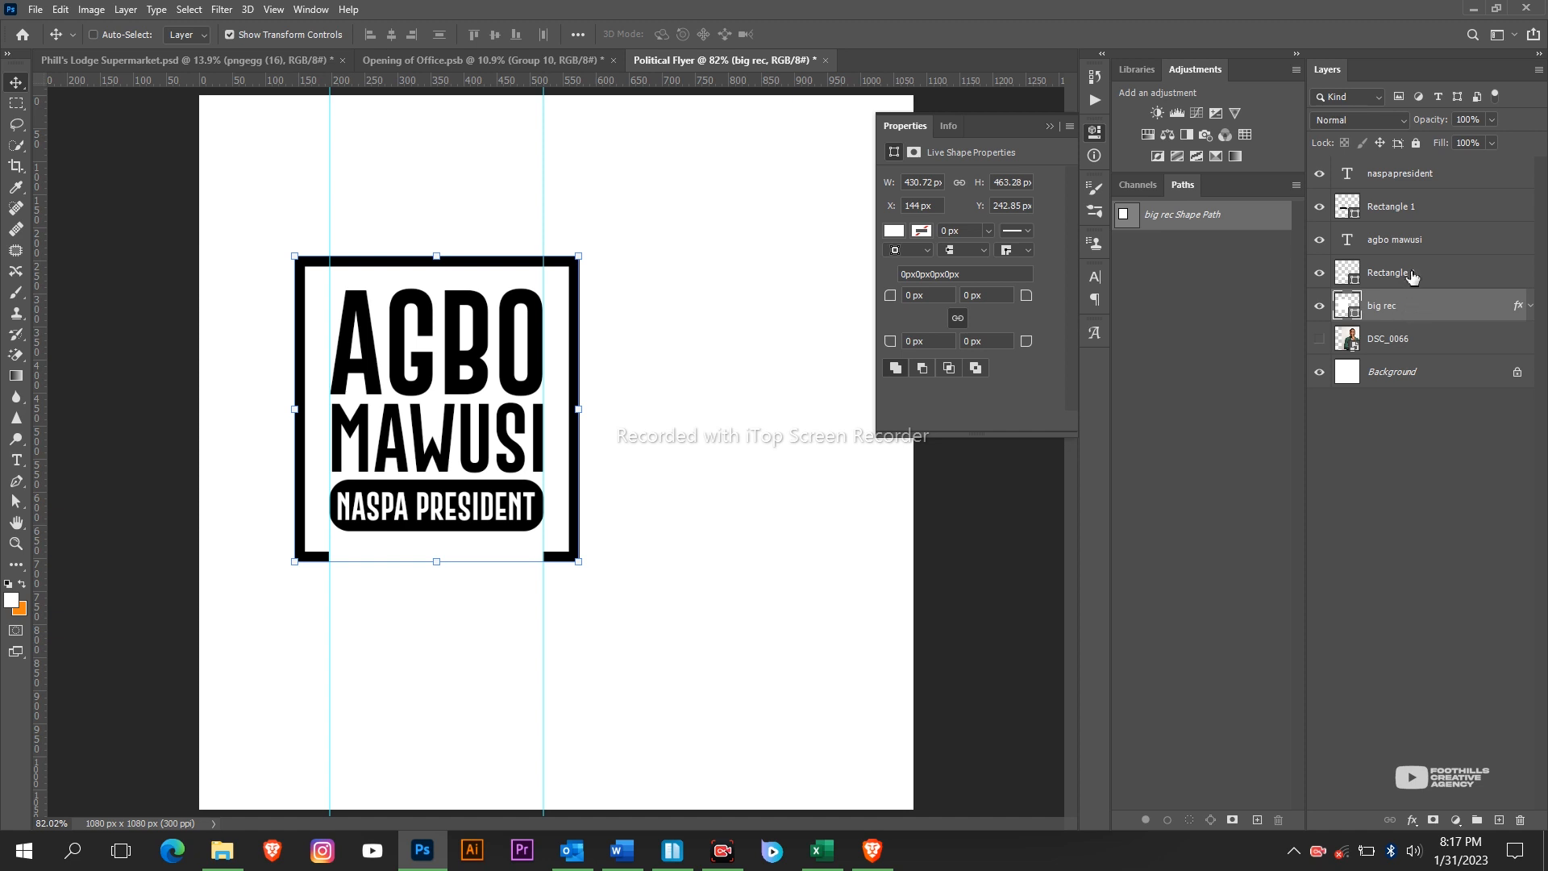
# Rename the NASPA PRESIDENT pill layer to 'rounded rec'.
pyautogui.click(1411, 274)
pyautogui.click(1395, 206)
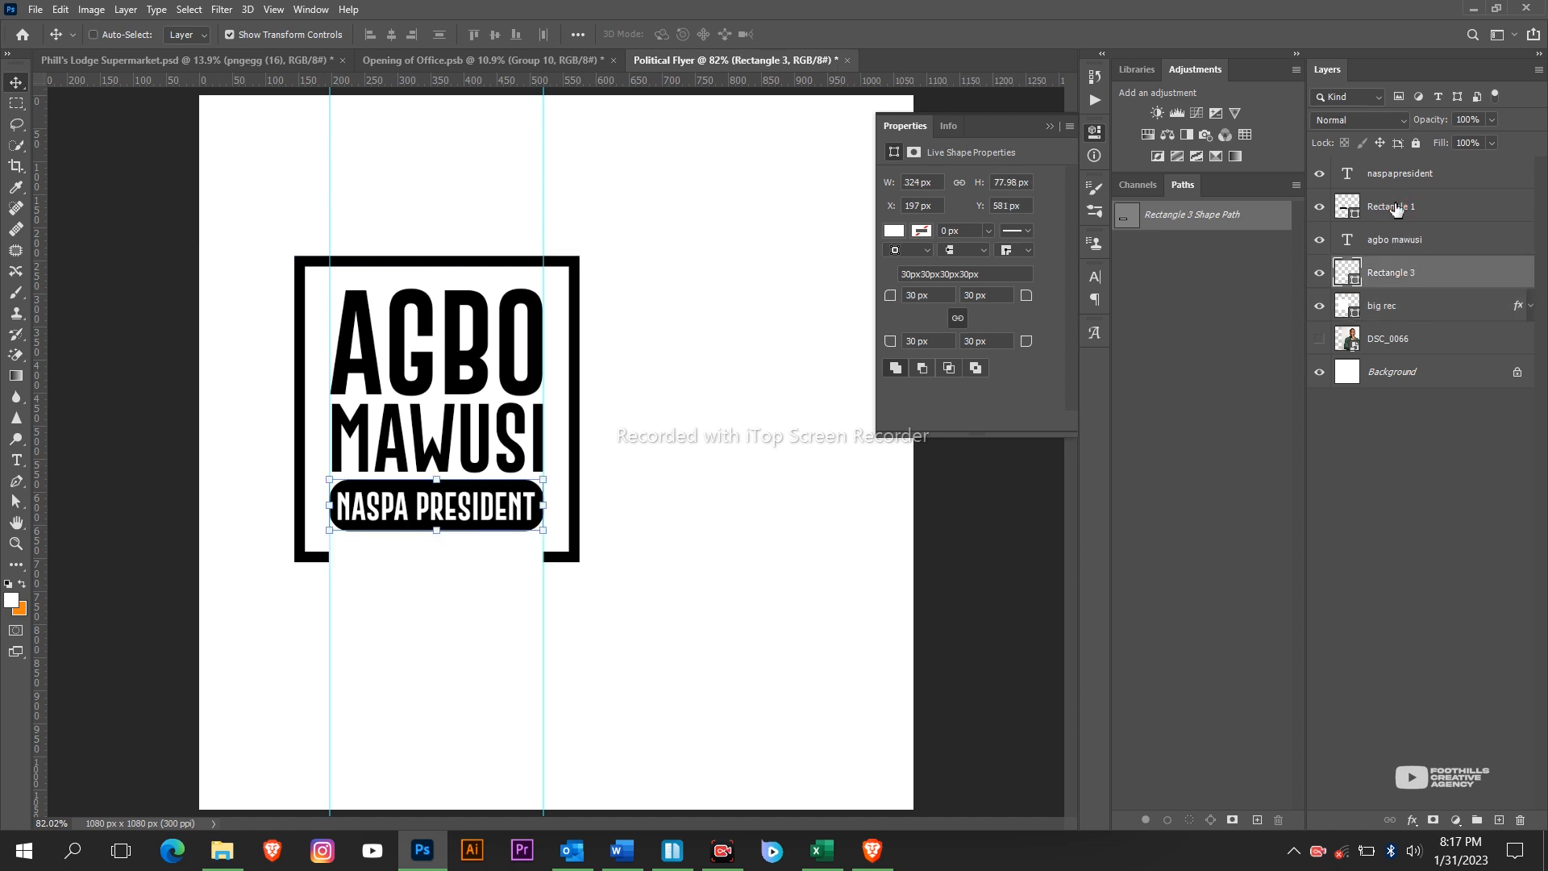
pyautogui.doubleClick(1397, 203)
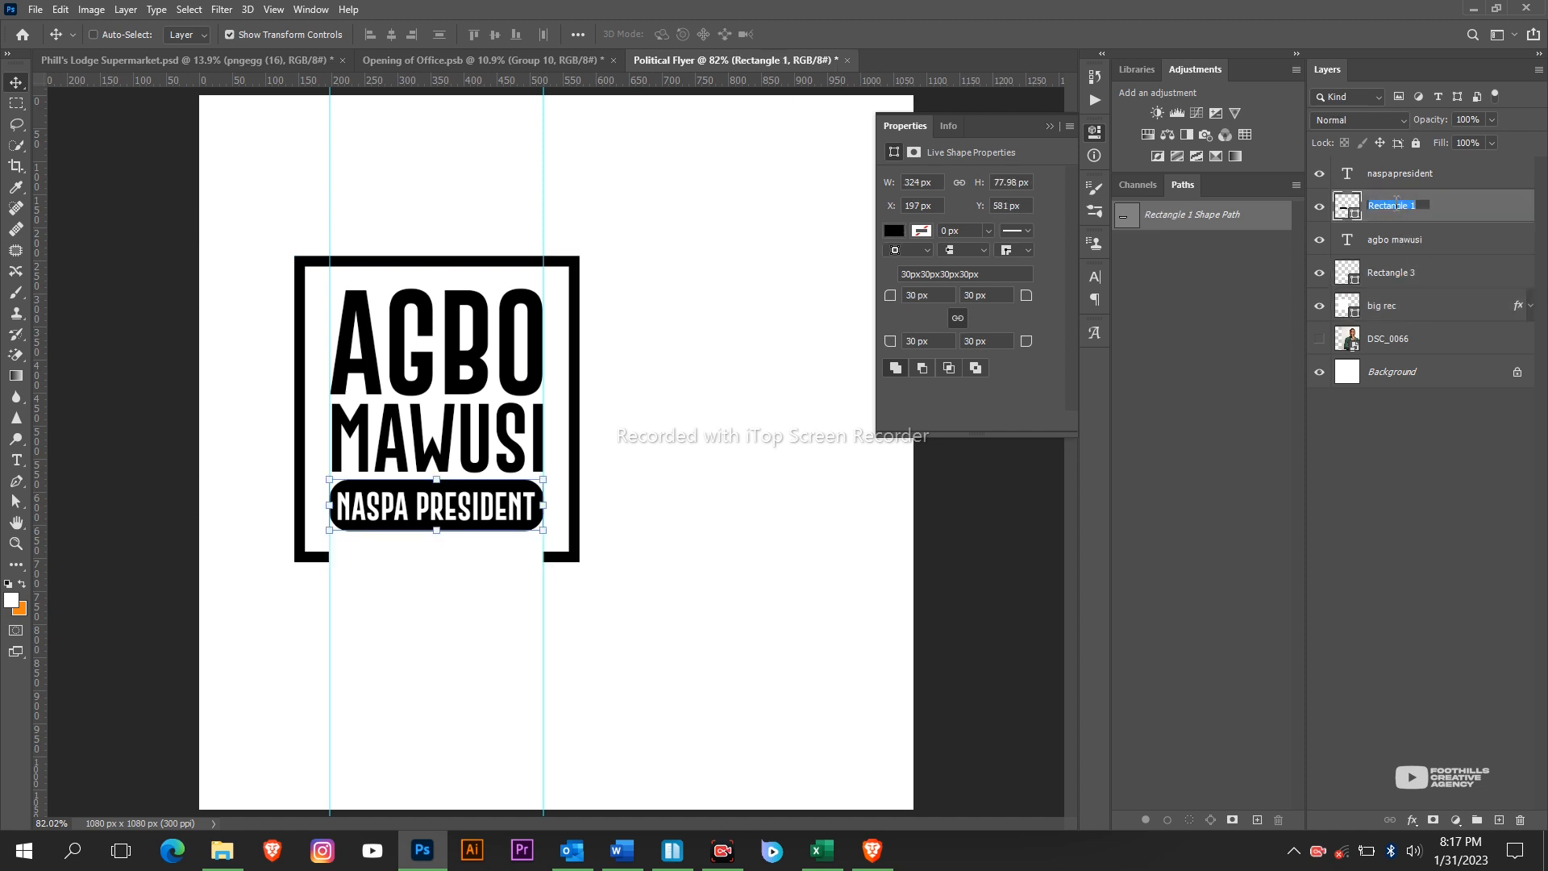
pyautogui.write('rounded rec')
pyautogui.press('Return')
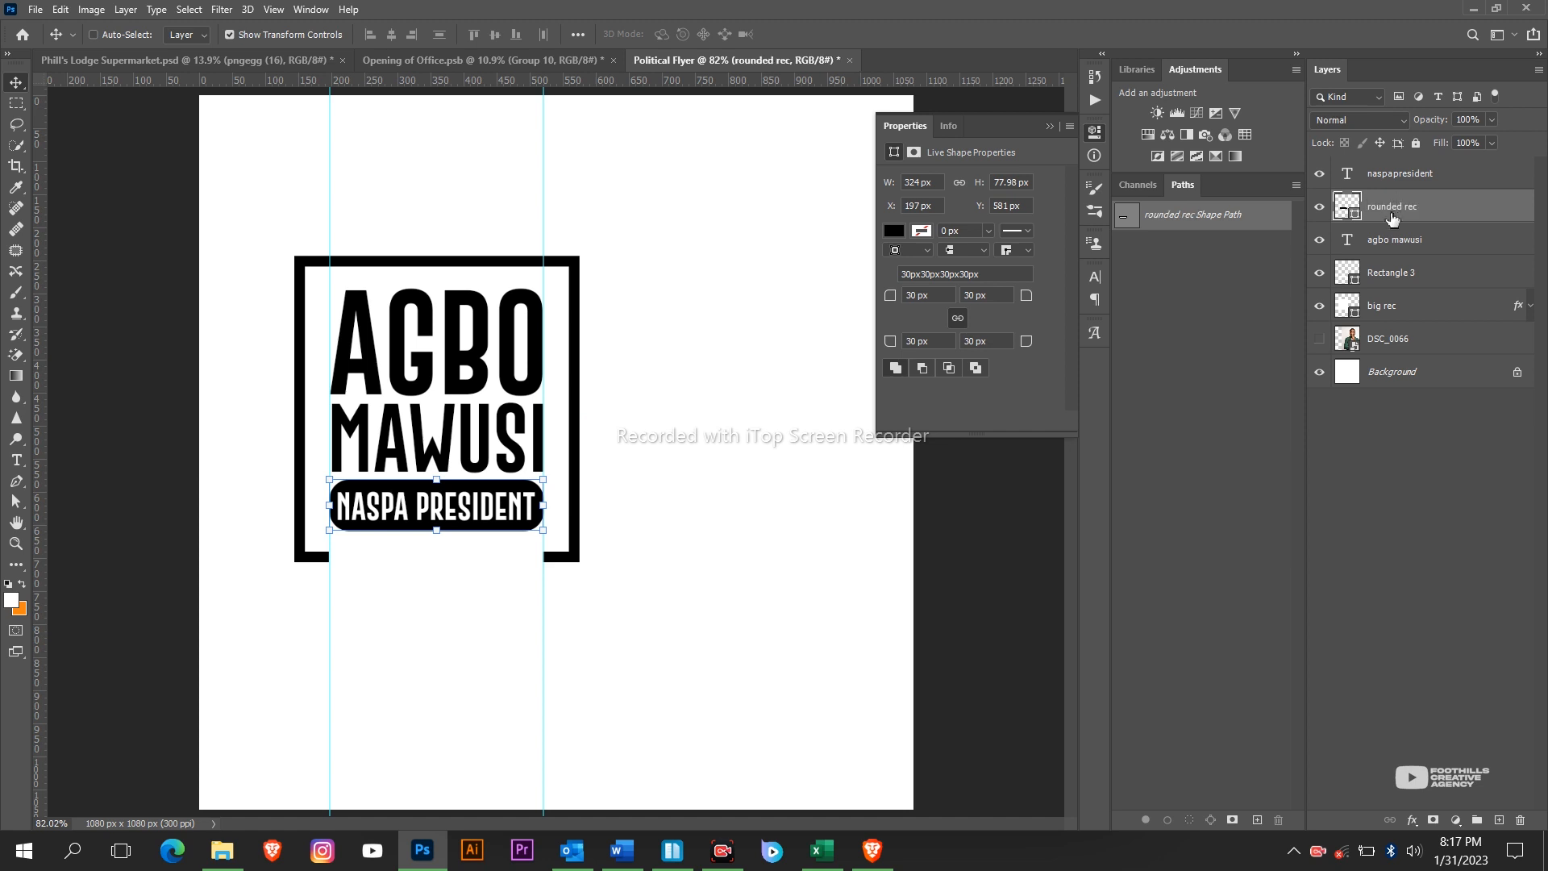
pyautogui.click(1407, 242)
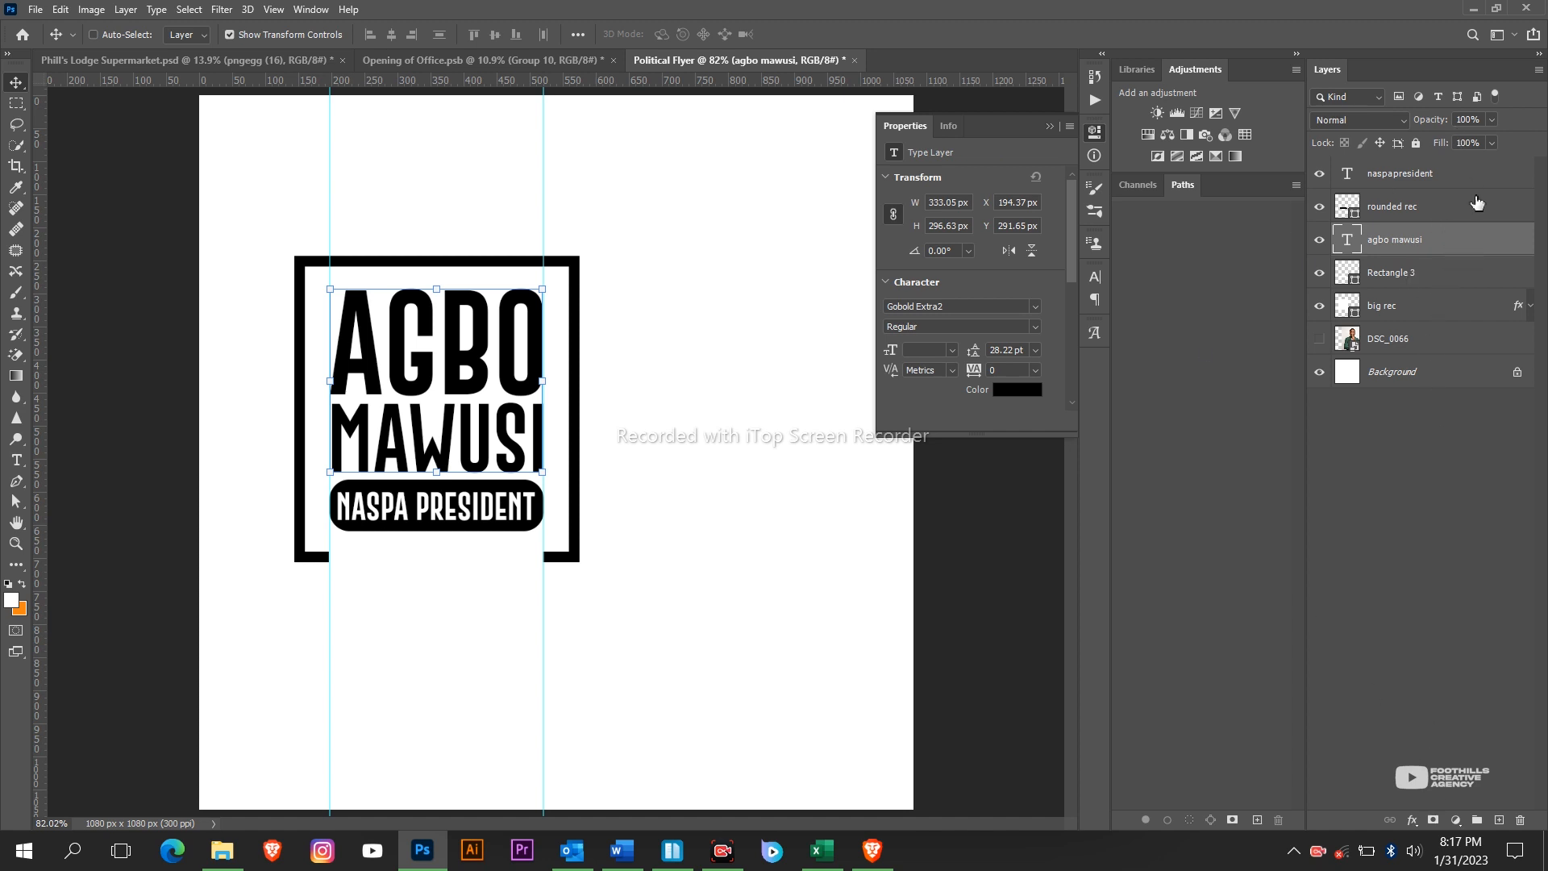
pyautogui.doubleClick(1511, 246)
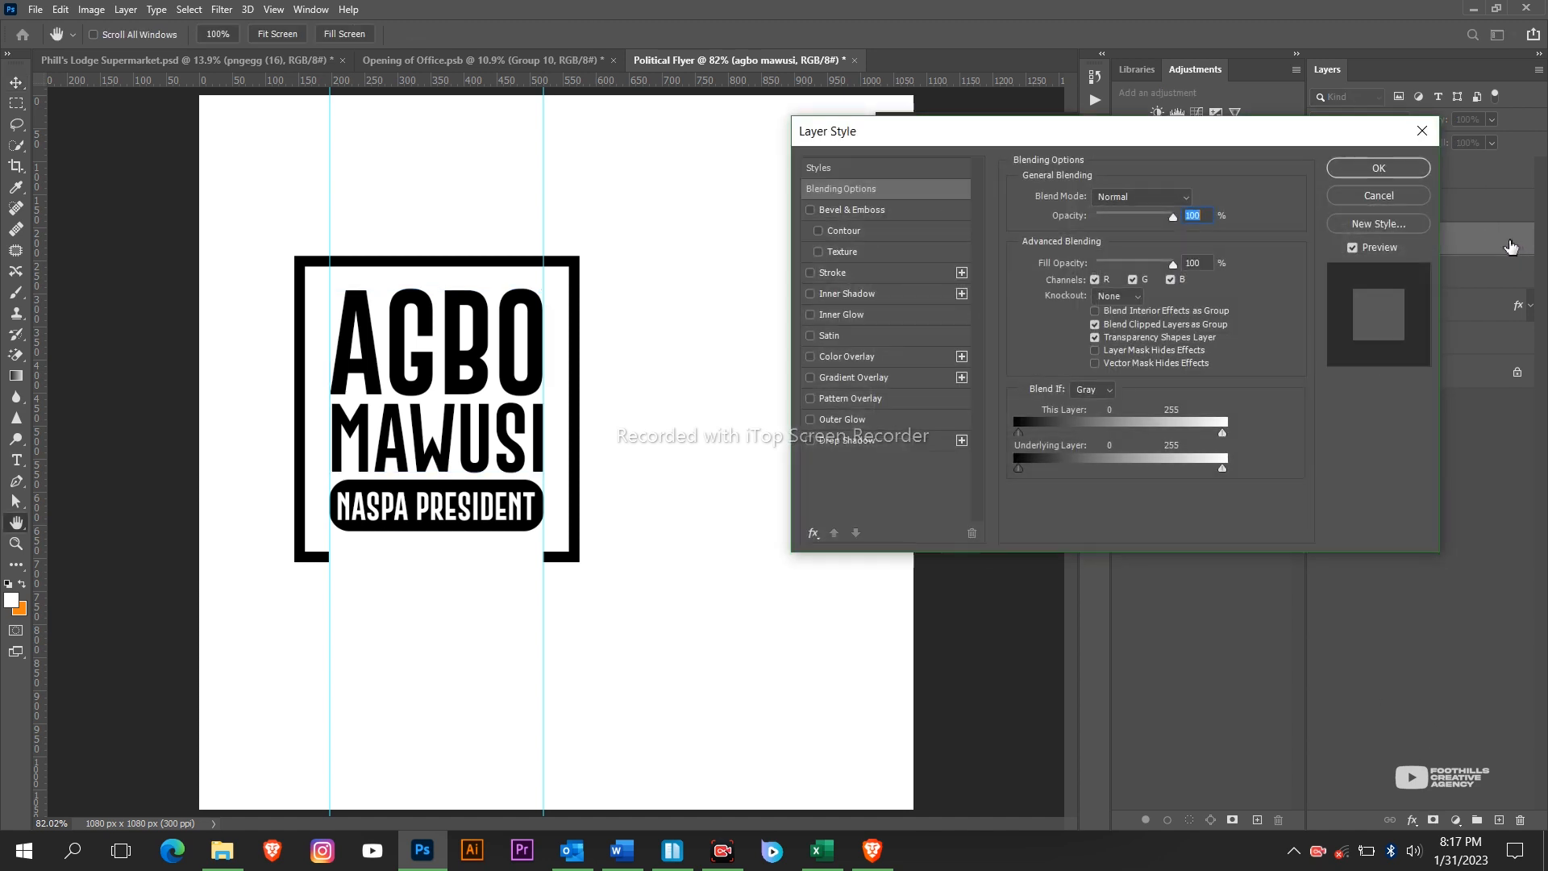
pyautogui.click(877, 379)
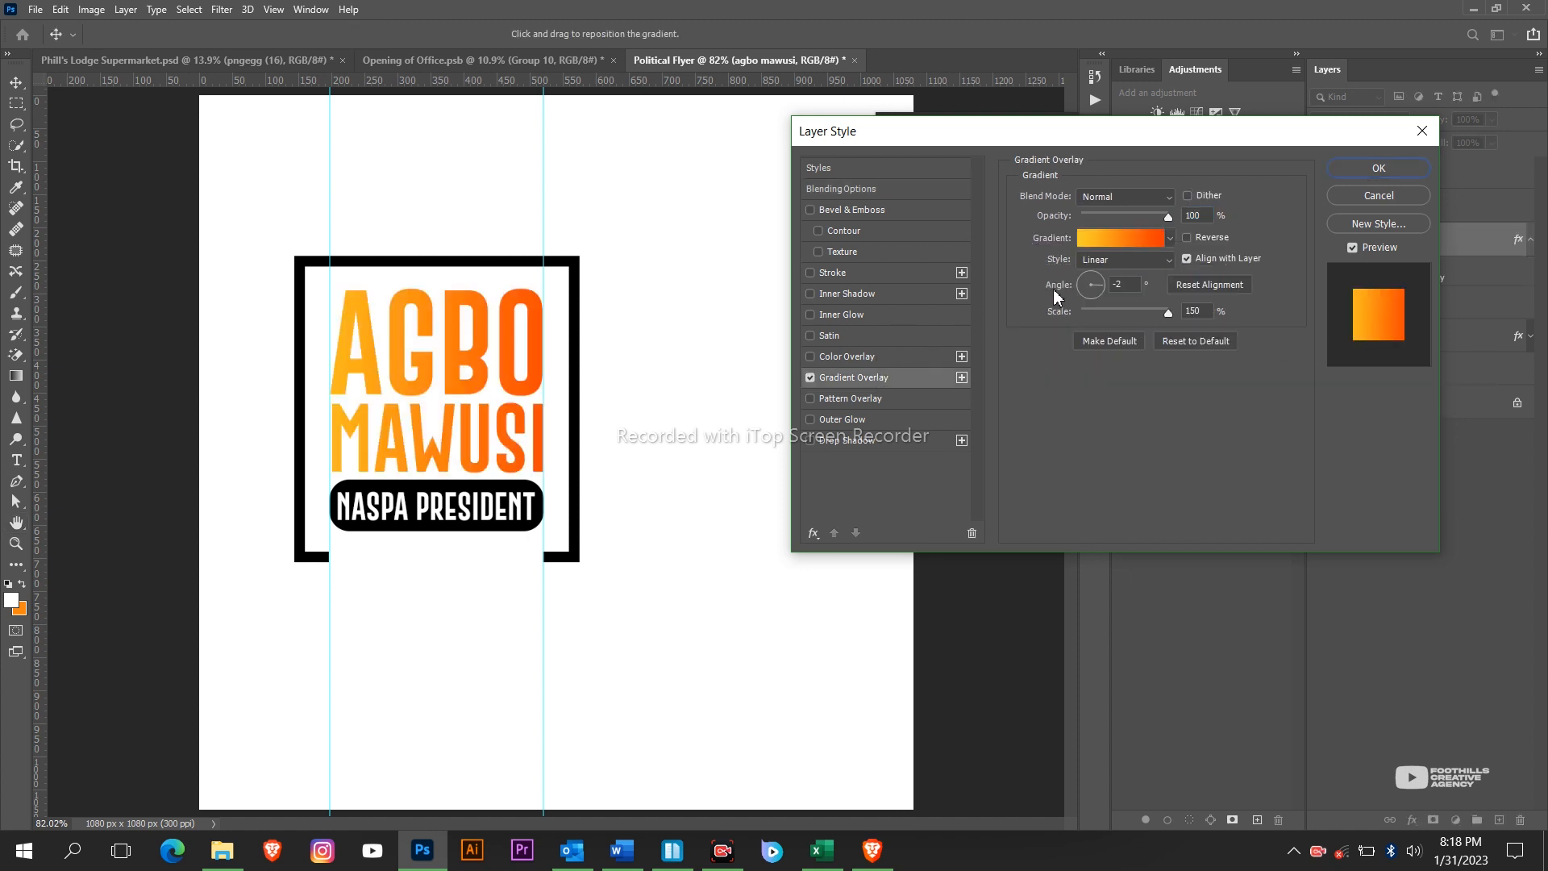
pyautogui.click(1117, 237)
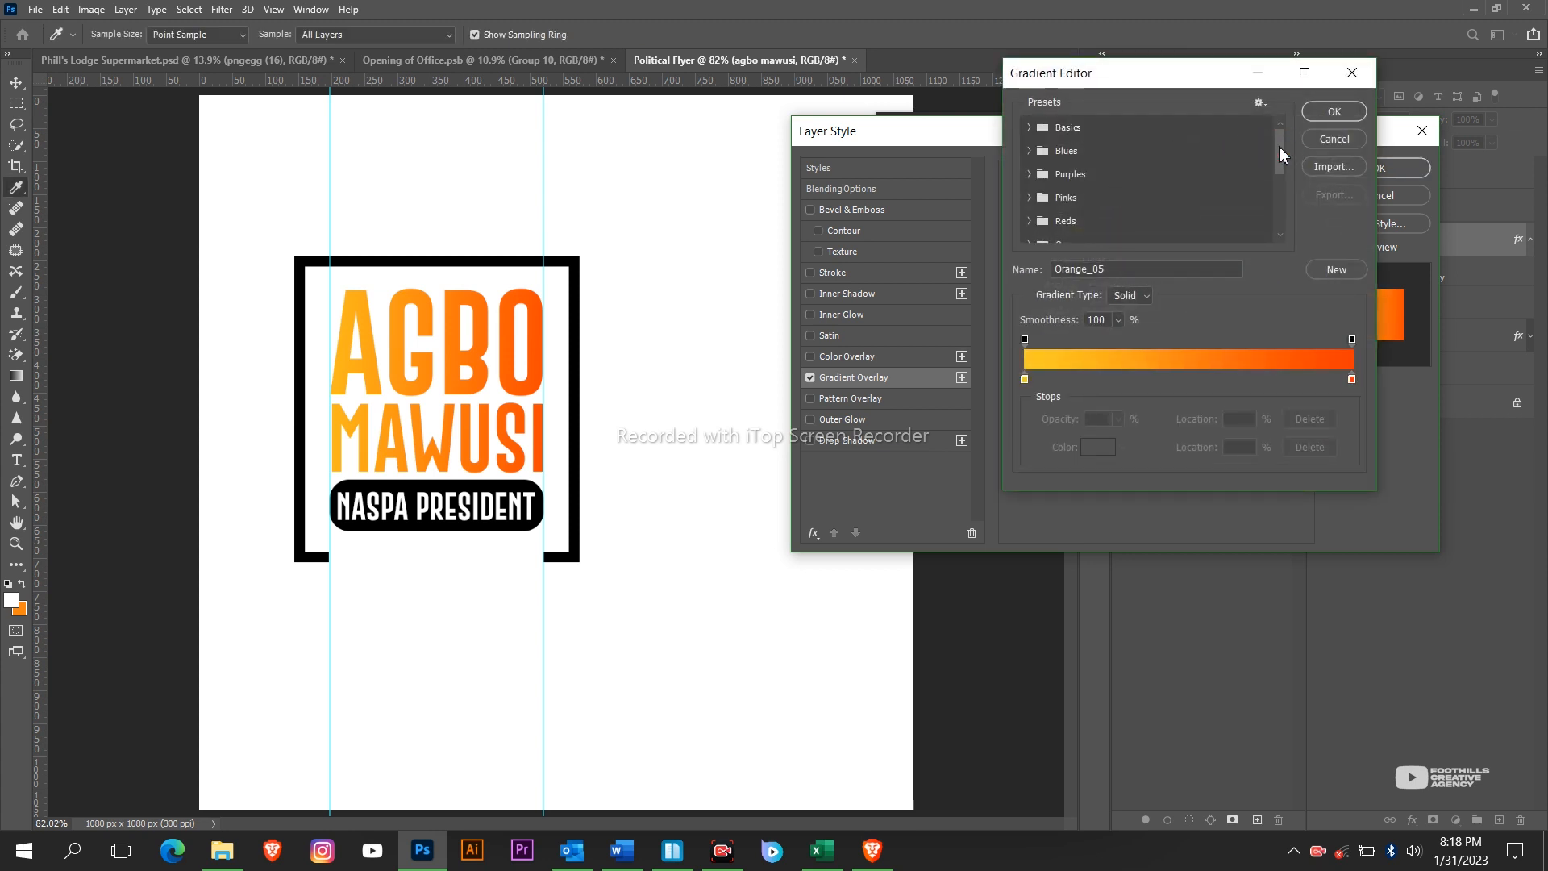
pyautogui.moveTo(1280, 147)
pyautogui.mouseDown()
pyautogui.moveTo(1290, 169)
pyautogui.moveTo(1284, 125)
pyautogui.mouseUp()
pyautogui.scroll(-1, 1056, 197)
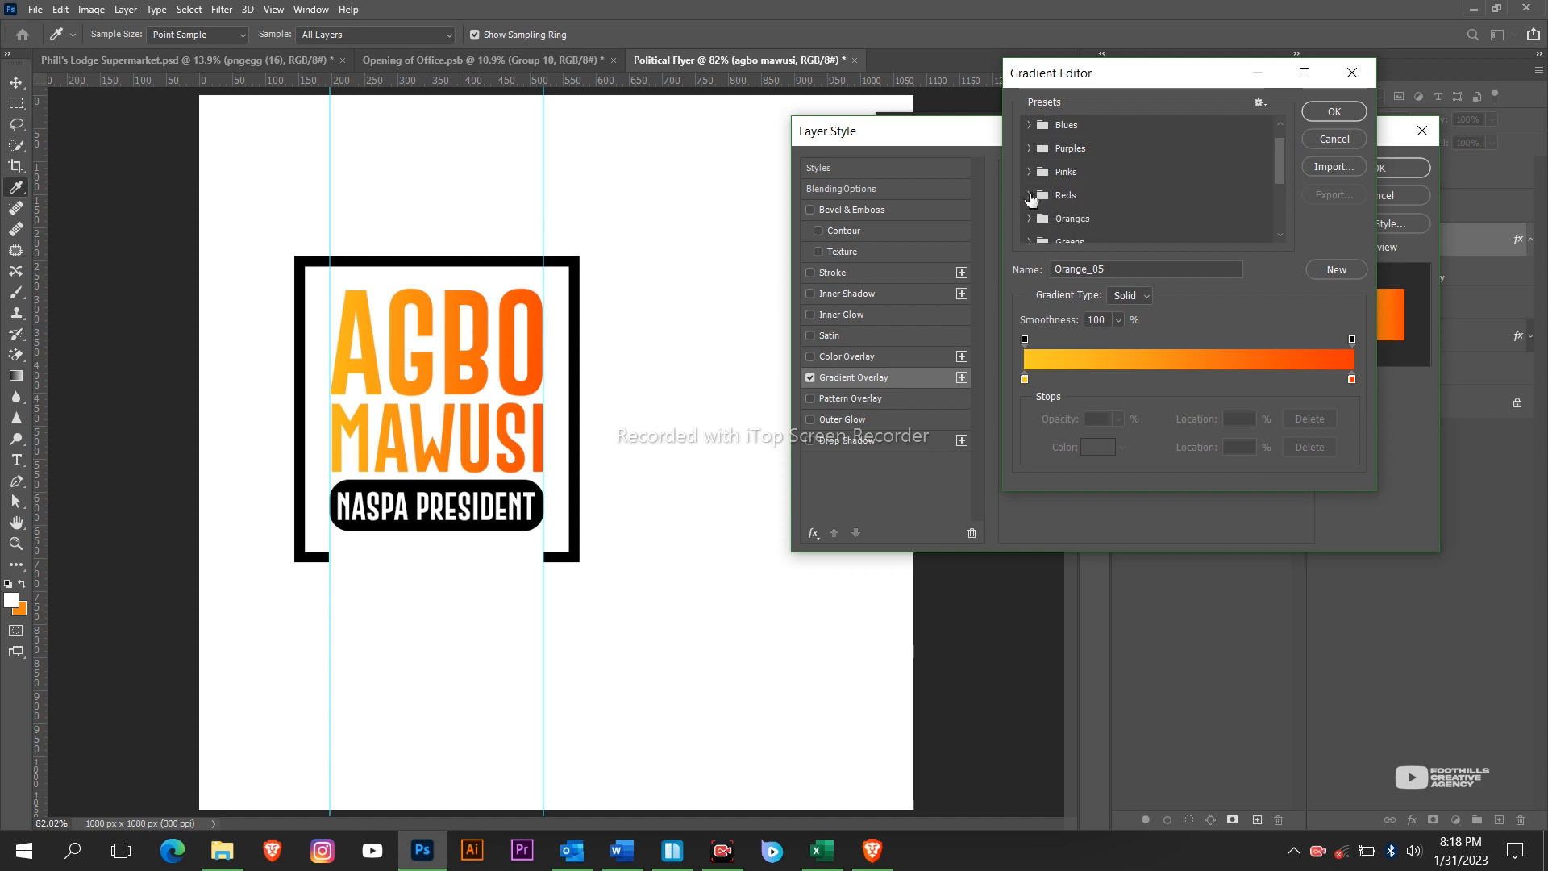
pyautogui.scroll(1, 1032, 197)
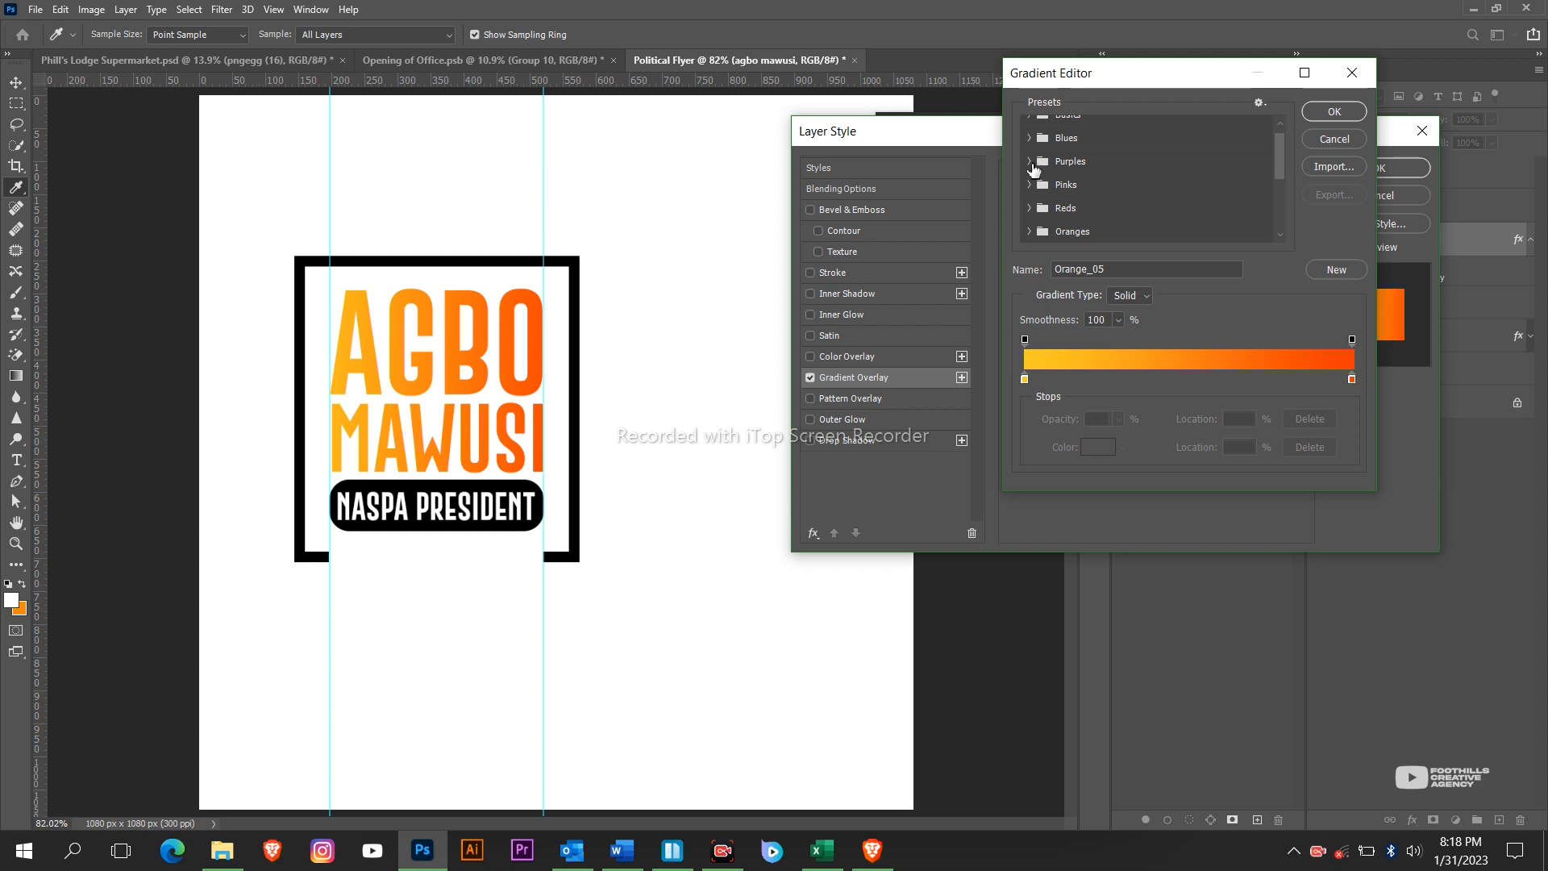
pyautogui.scroll(1, 1033, 166)
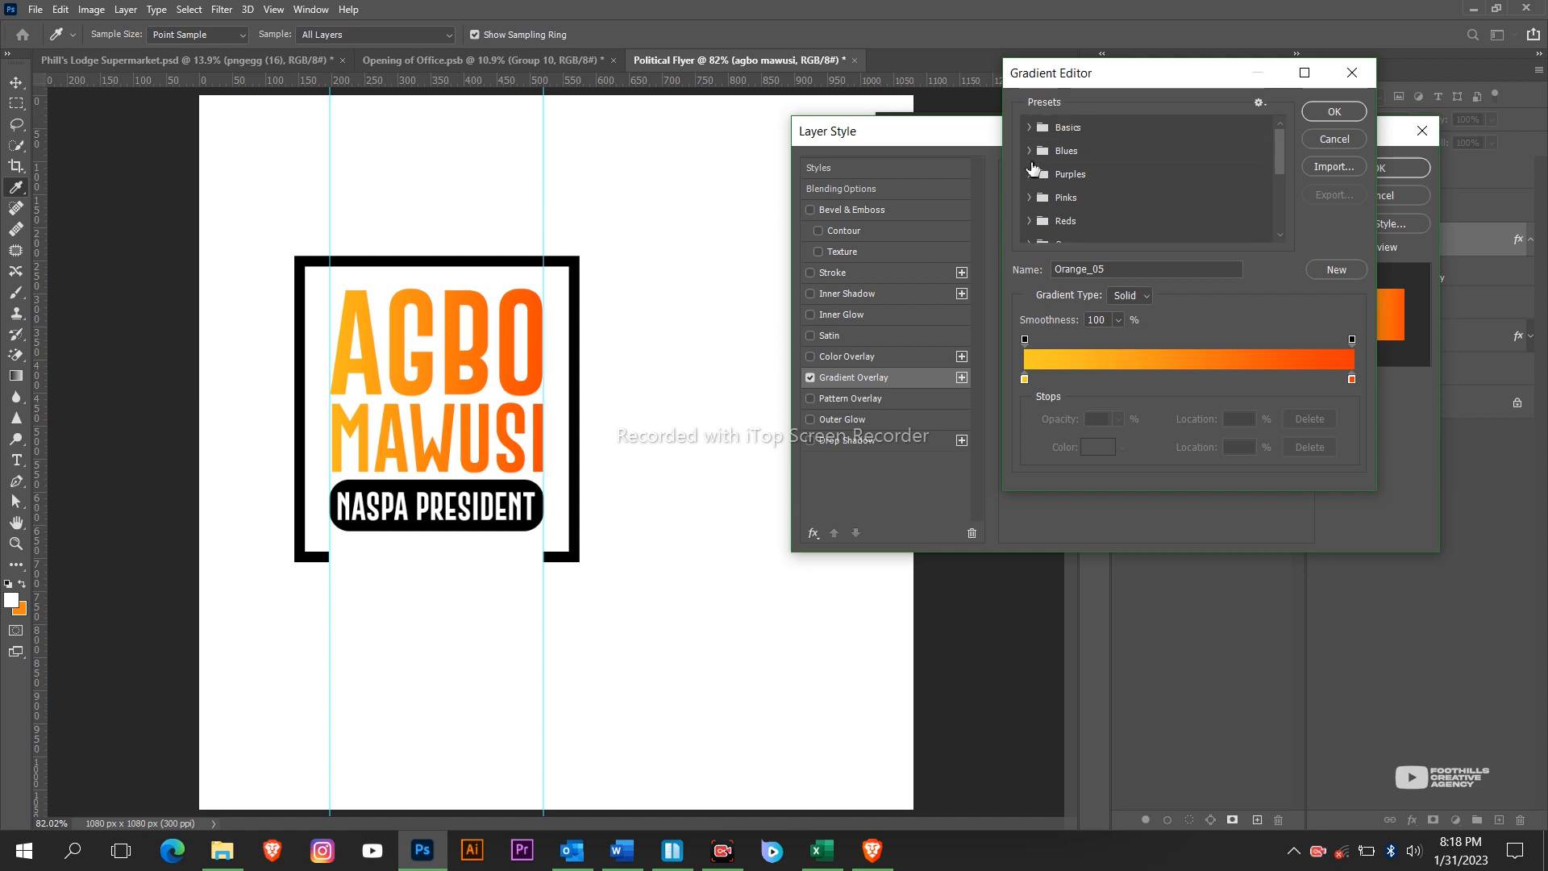
pyautogui.scroll(-1, 1033, 166)
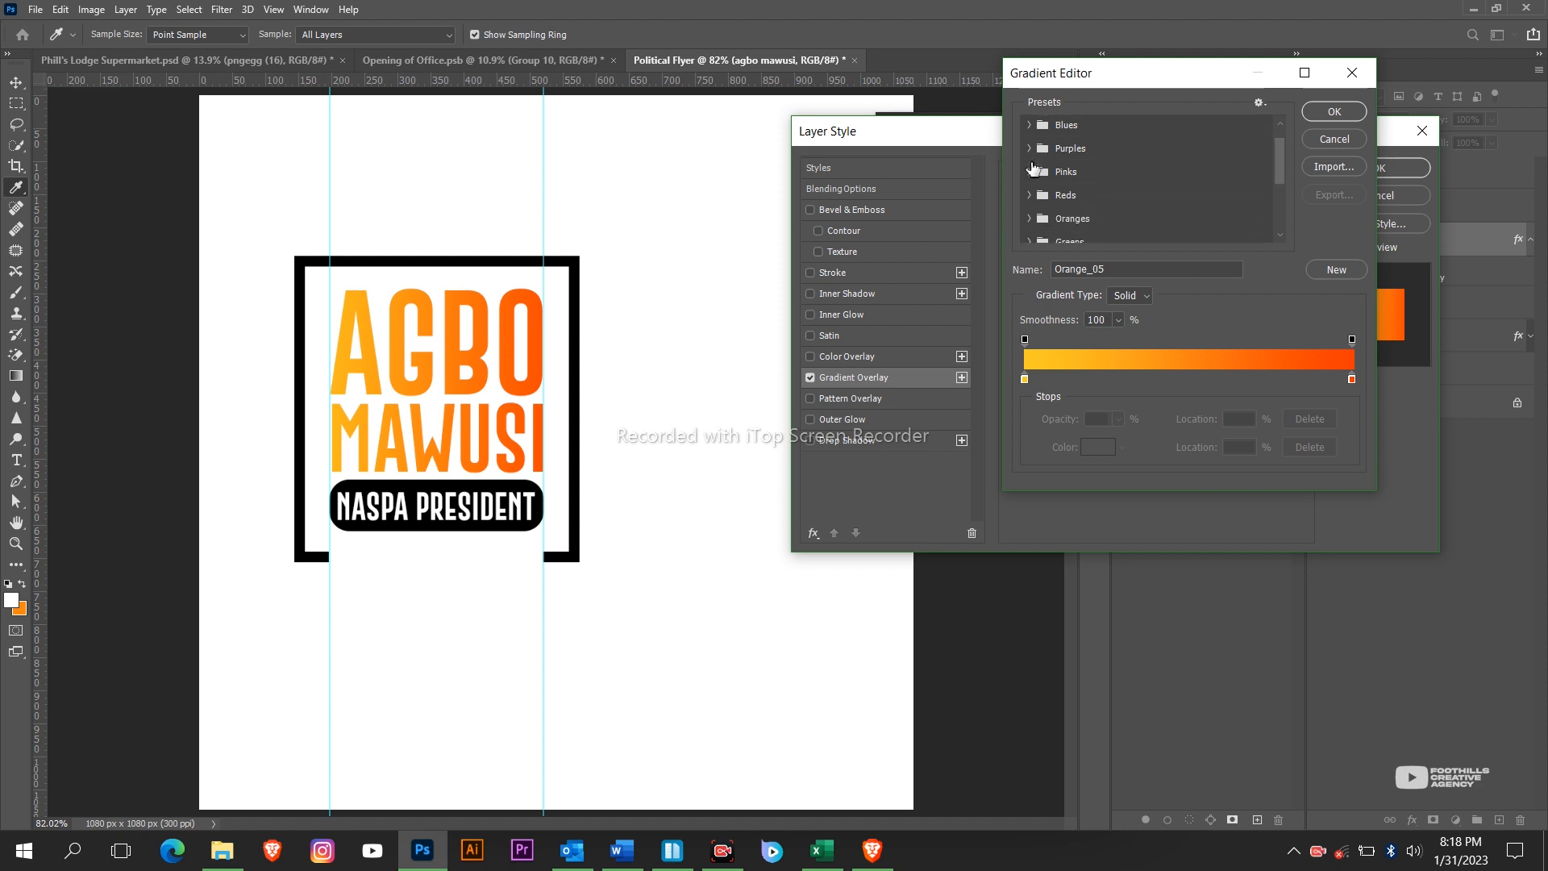
pyautogui.scroll(1, 1033, 167)
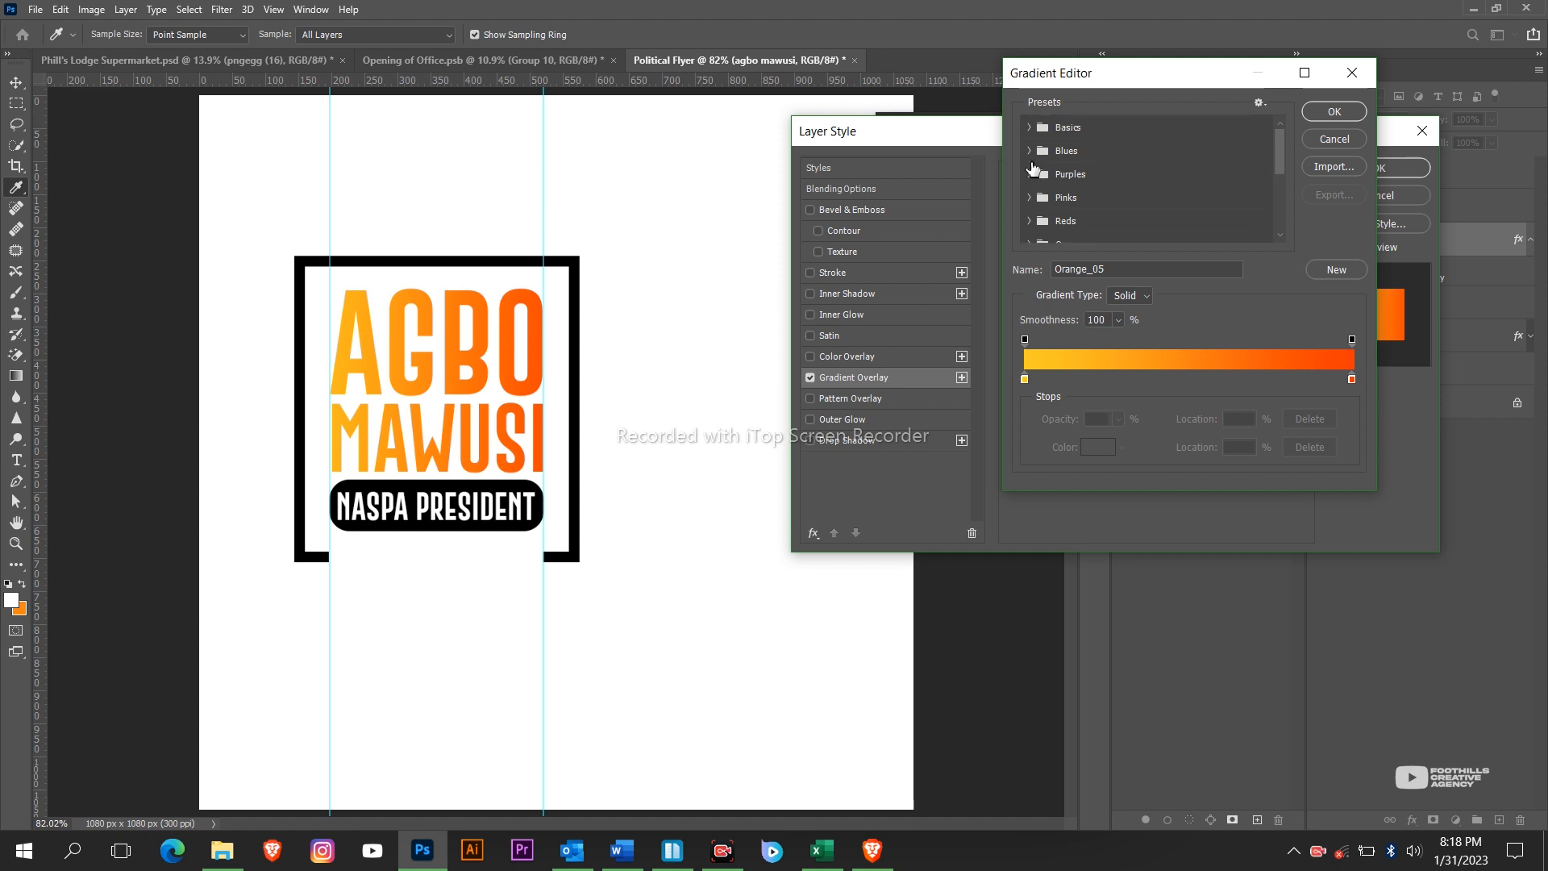
# Preview several Blues presets (Blue_22, Blue_28, Blue_16, Blue_29) on the lettering.
pyautogui.click(1029, 150)
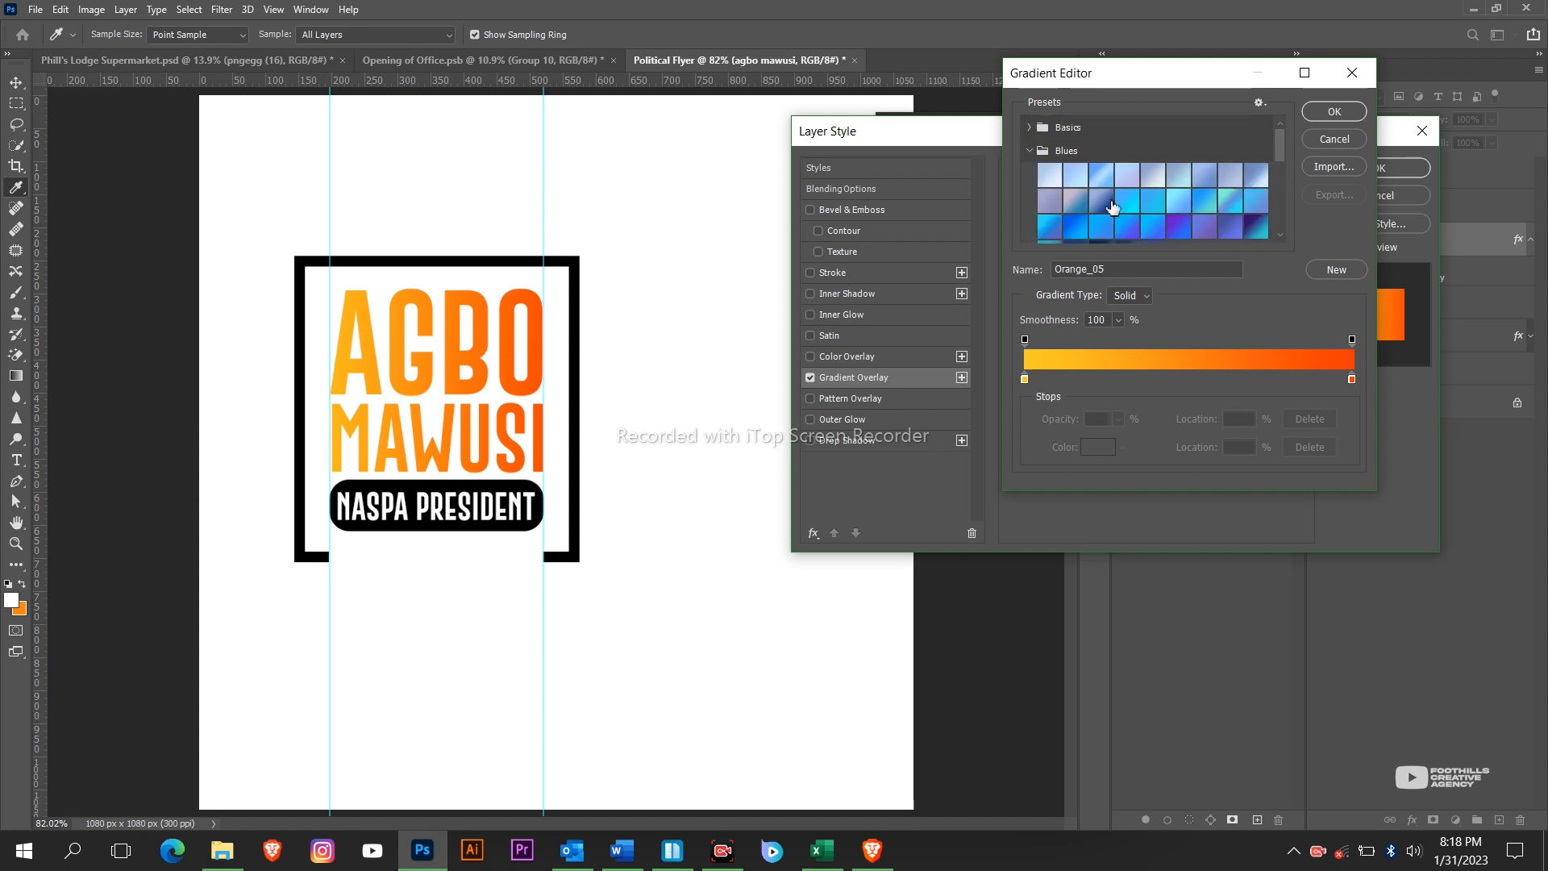
pyautogui.scroll(-1, 1113, 208)
pyautogui.click(1178, 211)
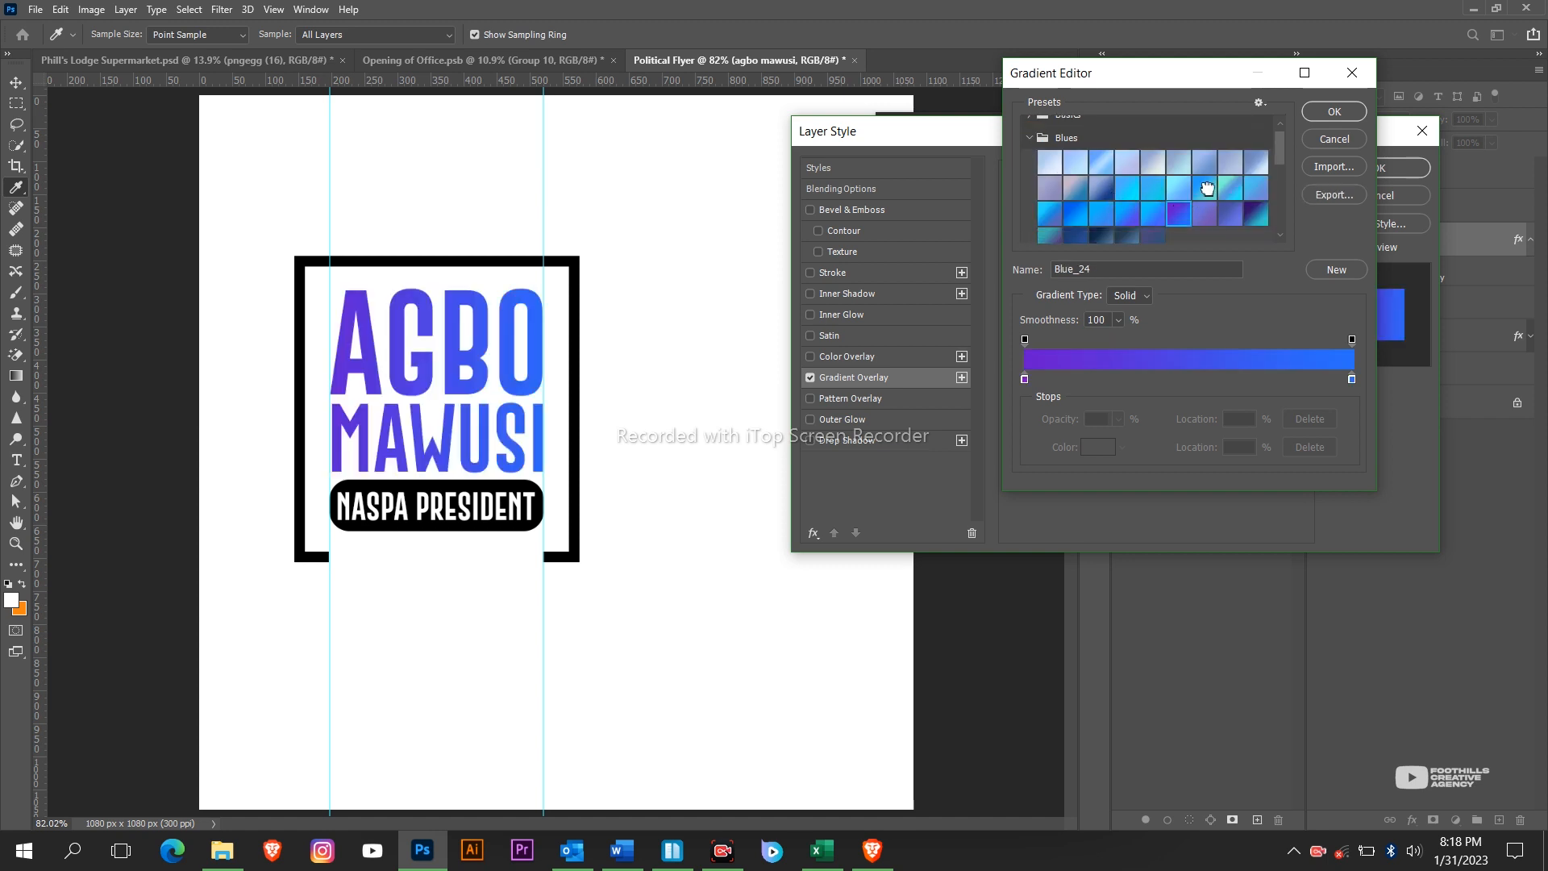
pyautogui.click(1209, 191)
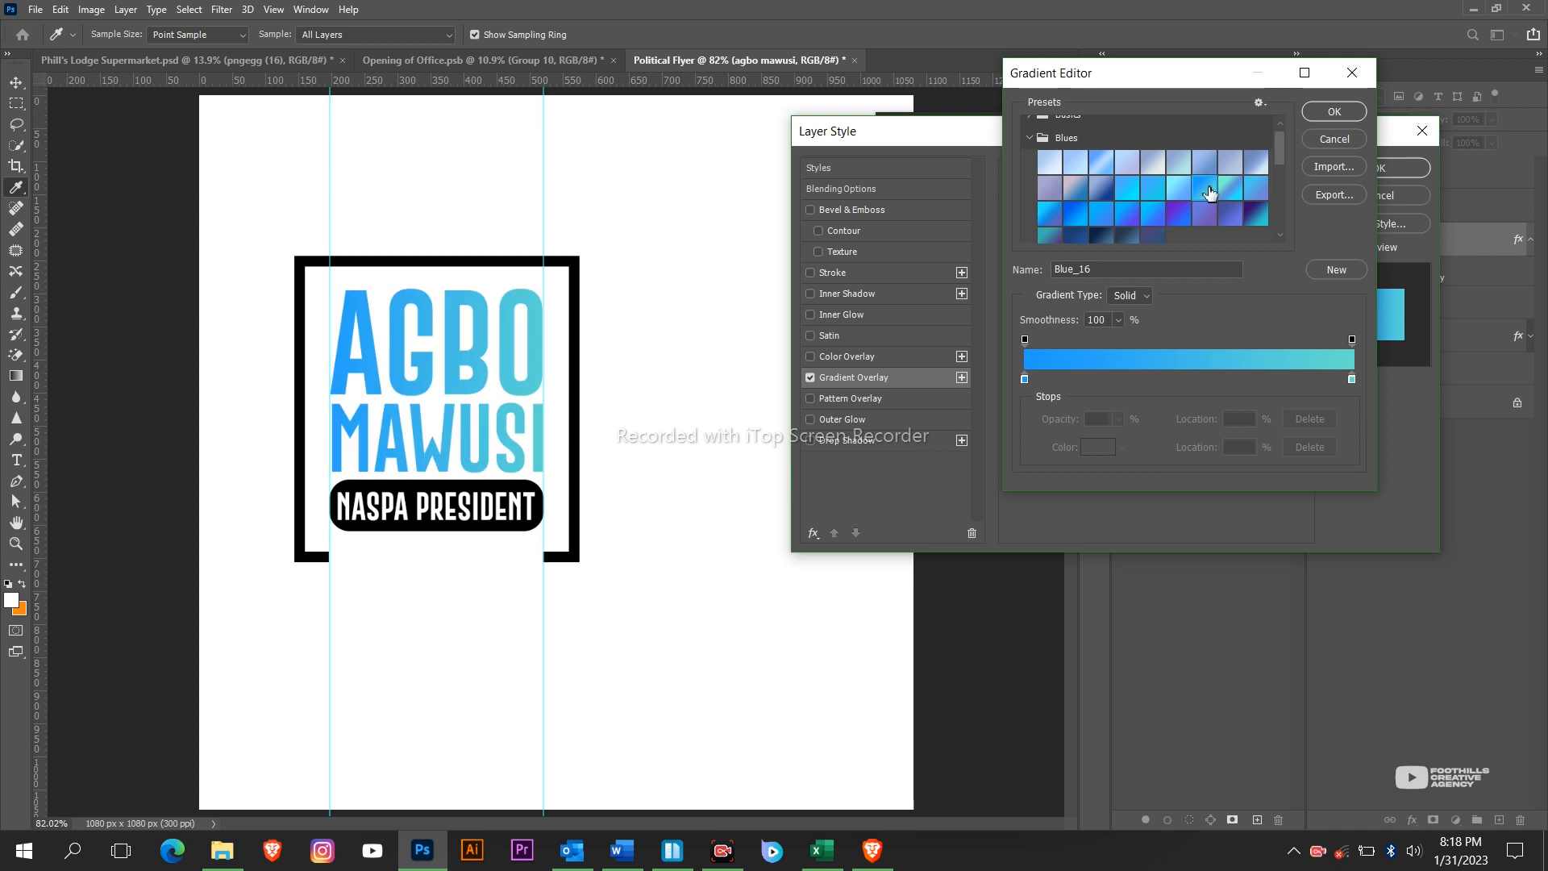
pyautogui.click(1127, 211)
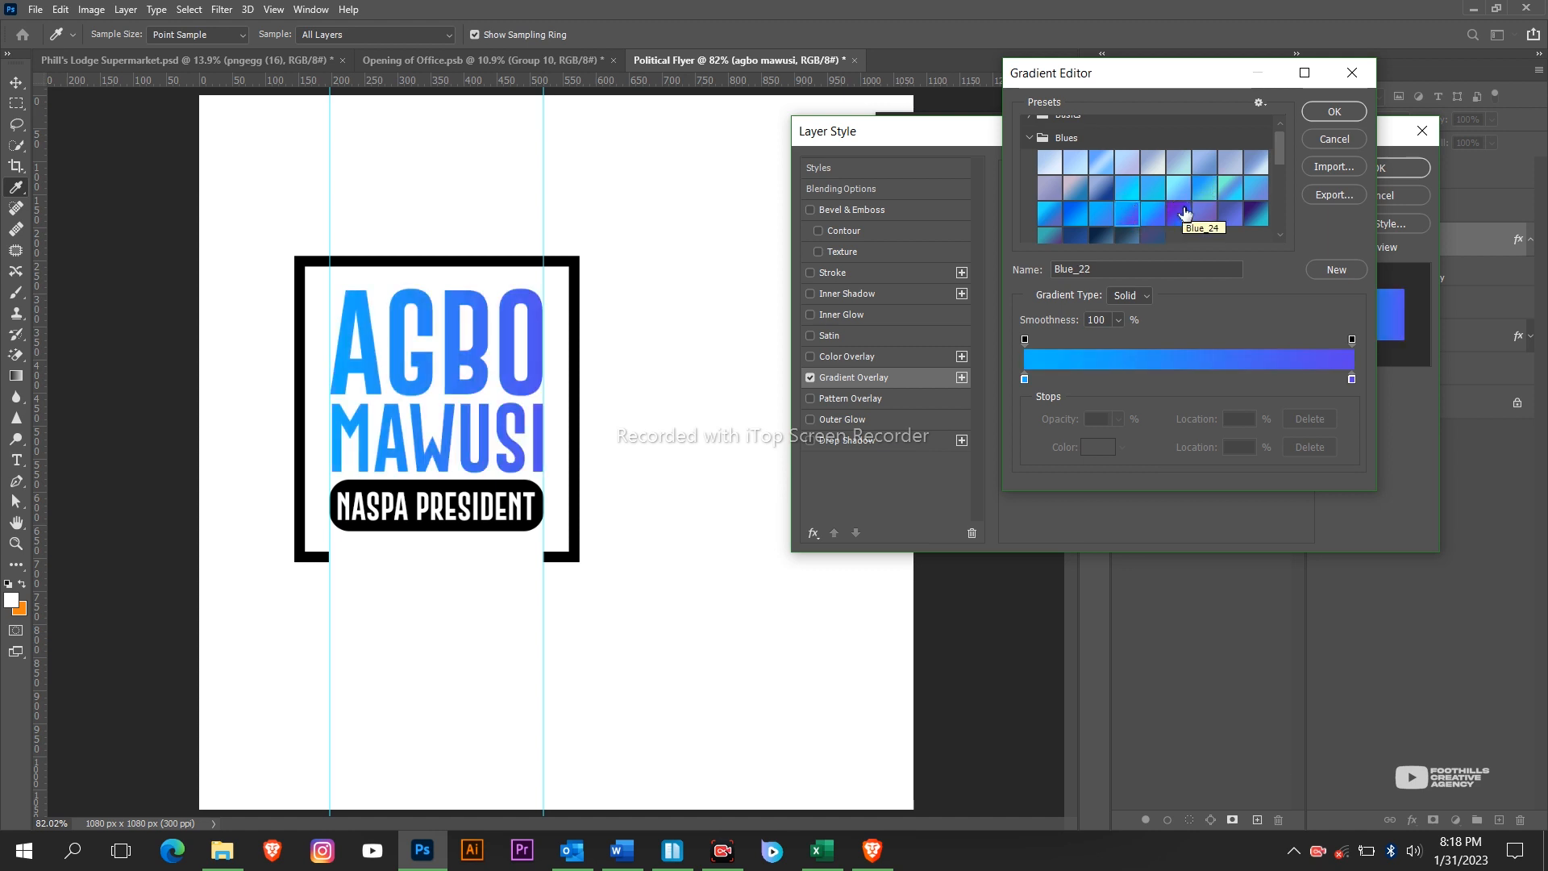
pyautogui.scroll(-1, 1179, 214)
pyautogui.click(1054, 230)
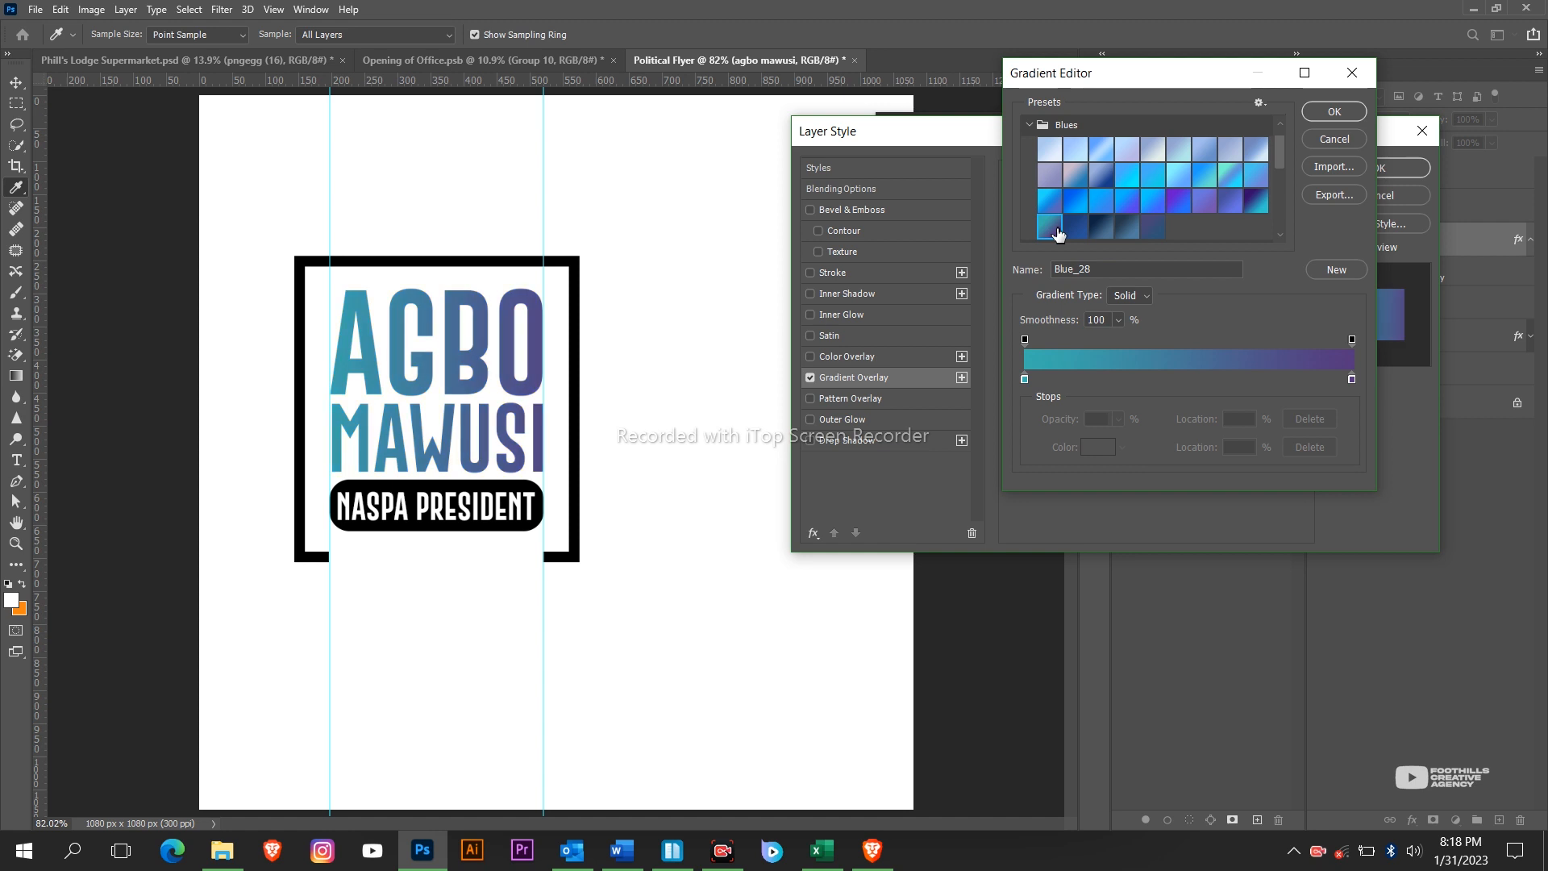
pyautogui.click(1207, 179)
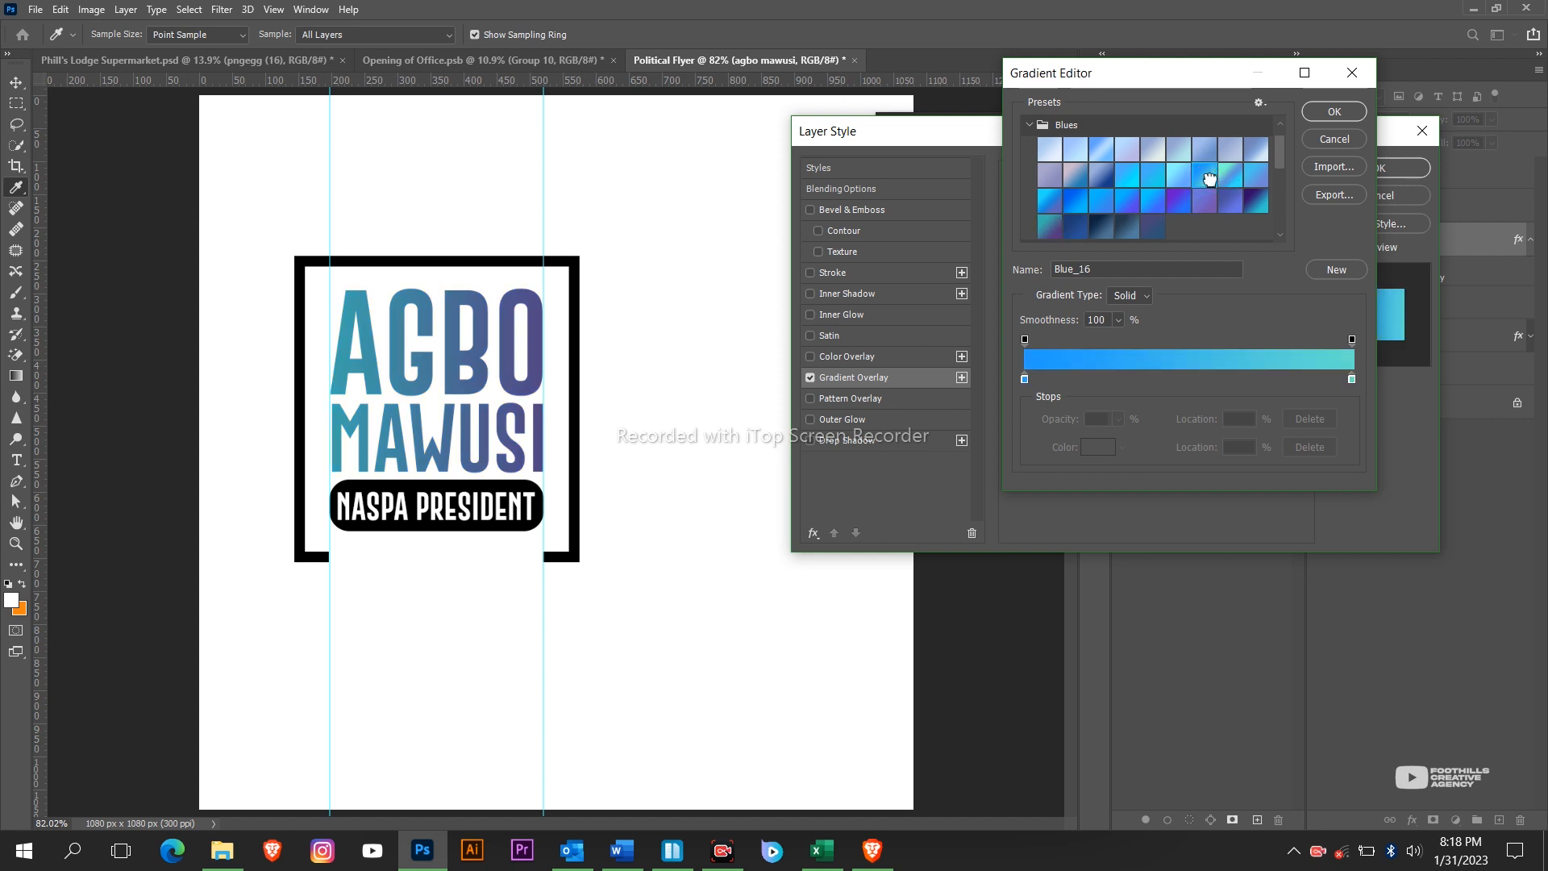
pyautogui.click(1080, 230)
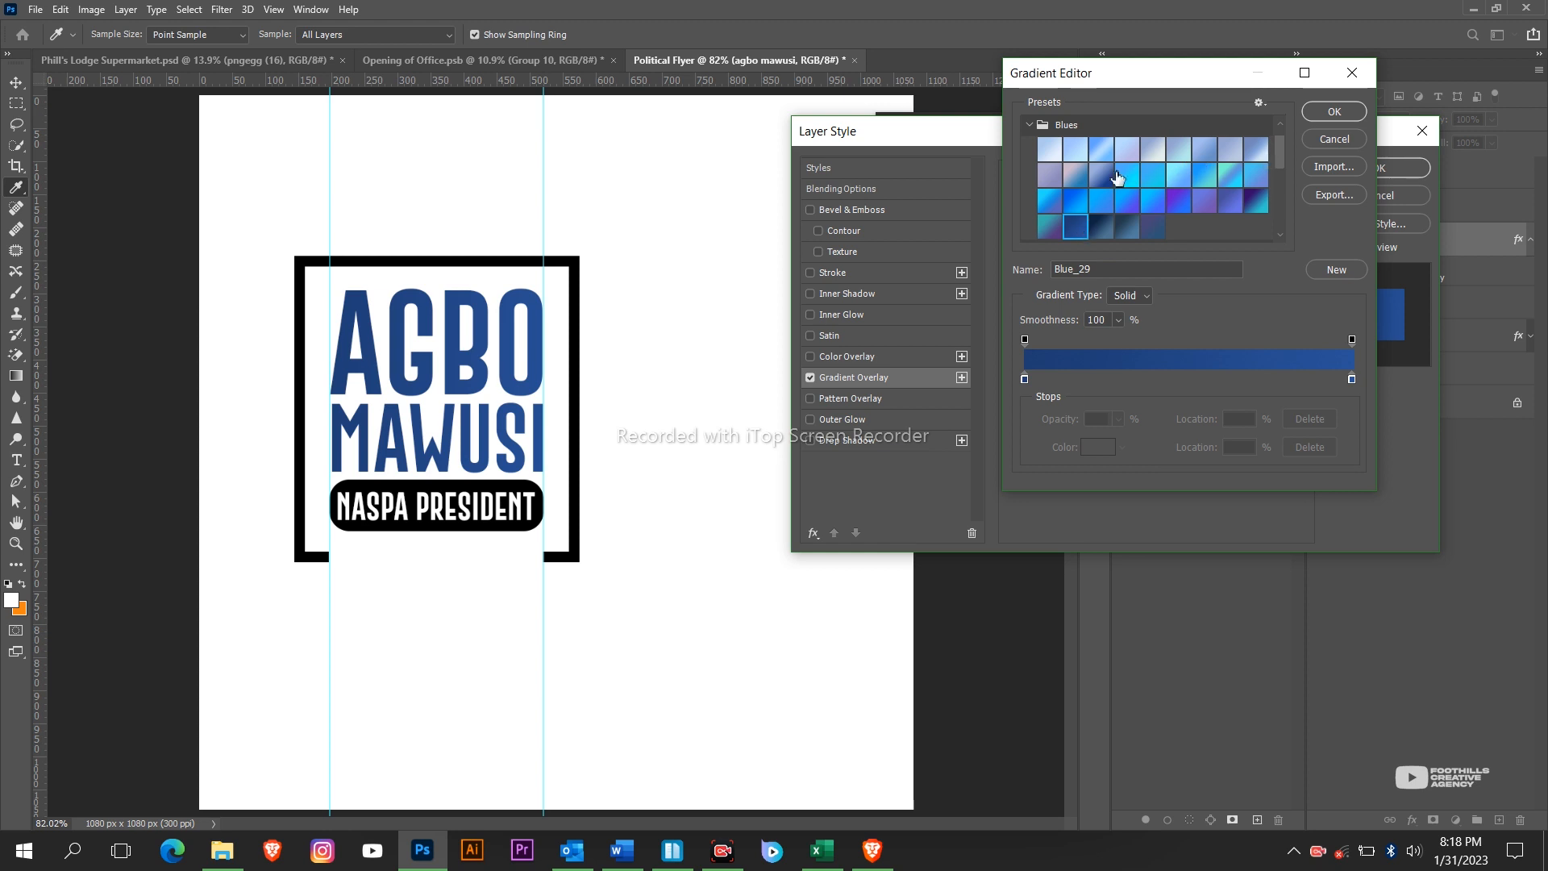
pyautogui.click(1030, 126)
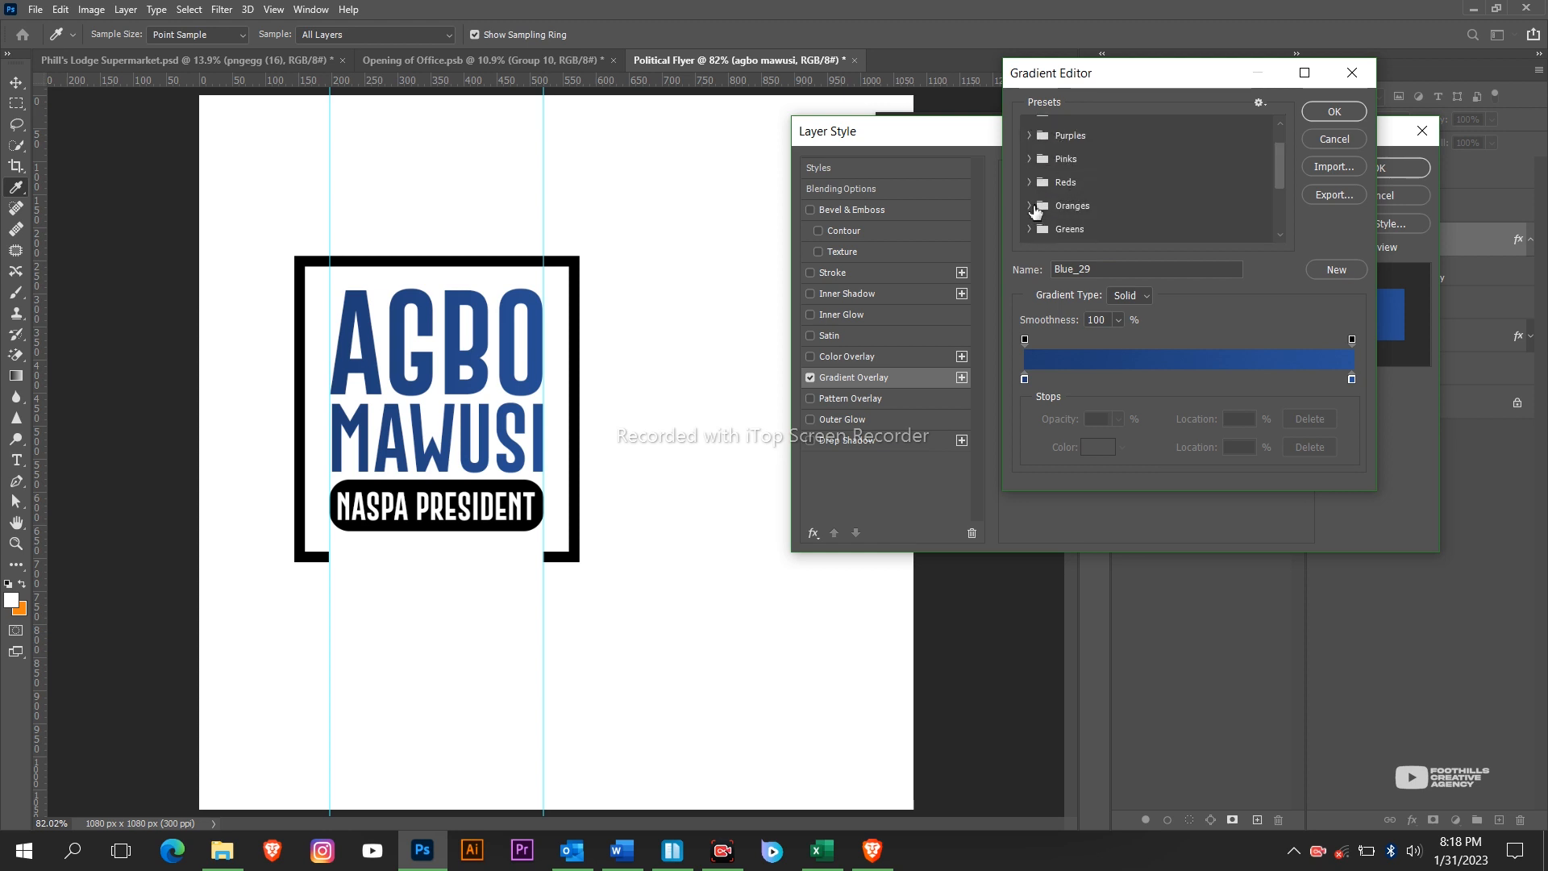
# Choose the blue-teal Green_27 preset from Greens and apply the overlay.
pyautogui.click(1036, 231)
pyautogui.scroll(-3, 1072, 234)
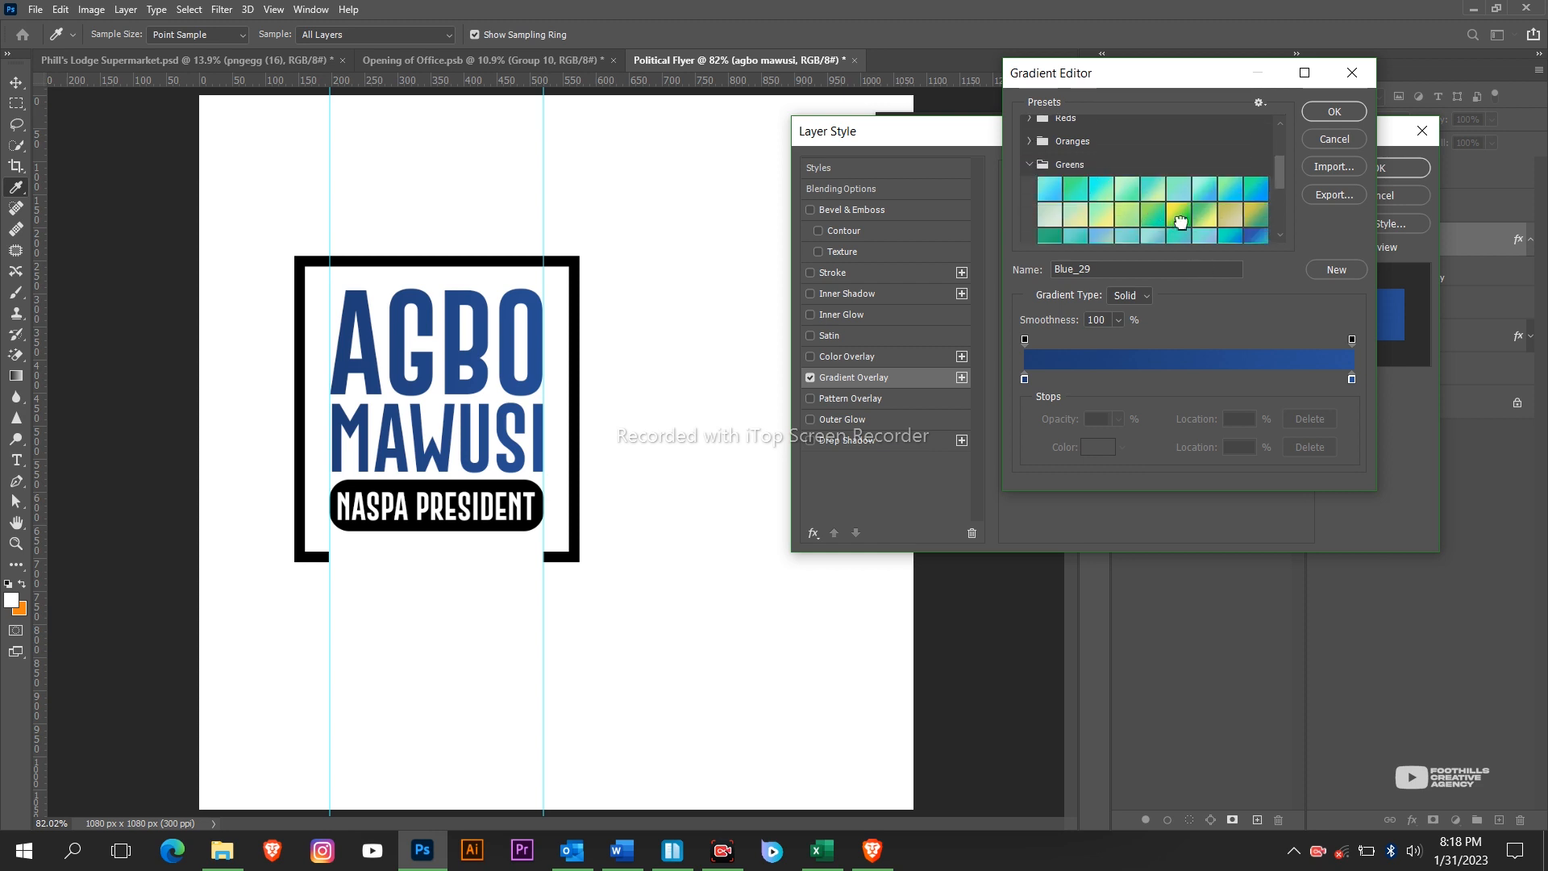
pyautogui.click(1175, 217)
pyautogui.scroll(-1, 1173, 222)
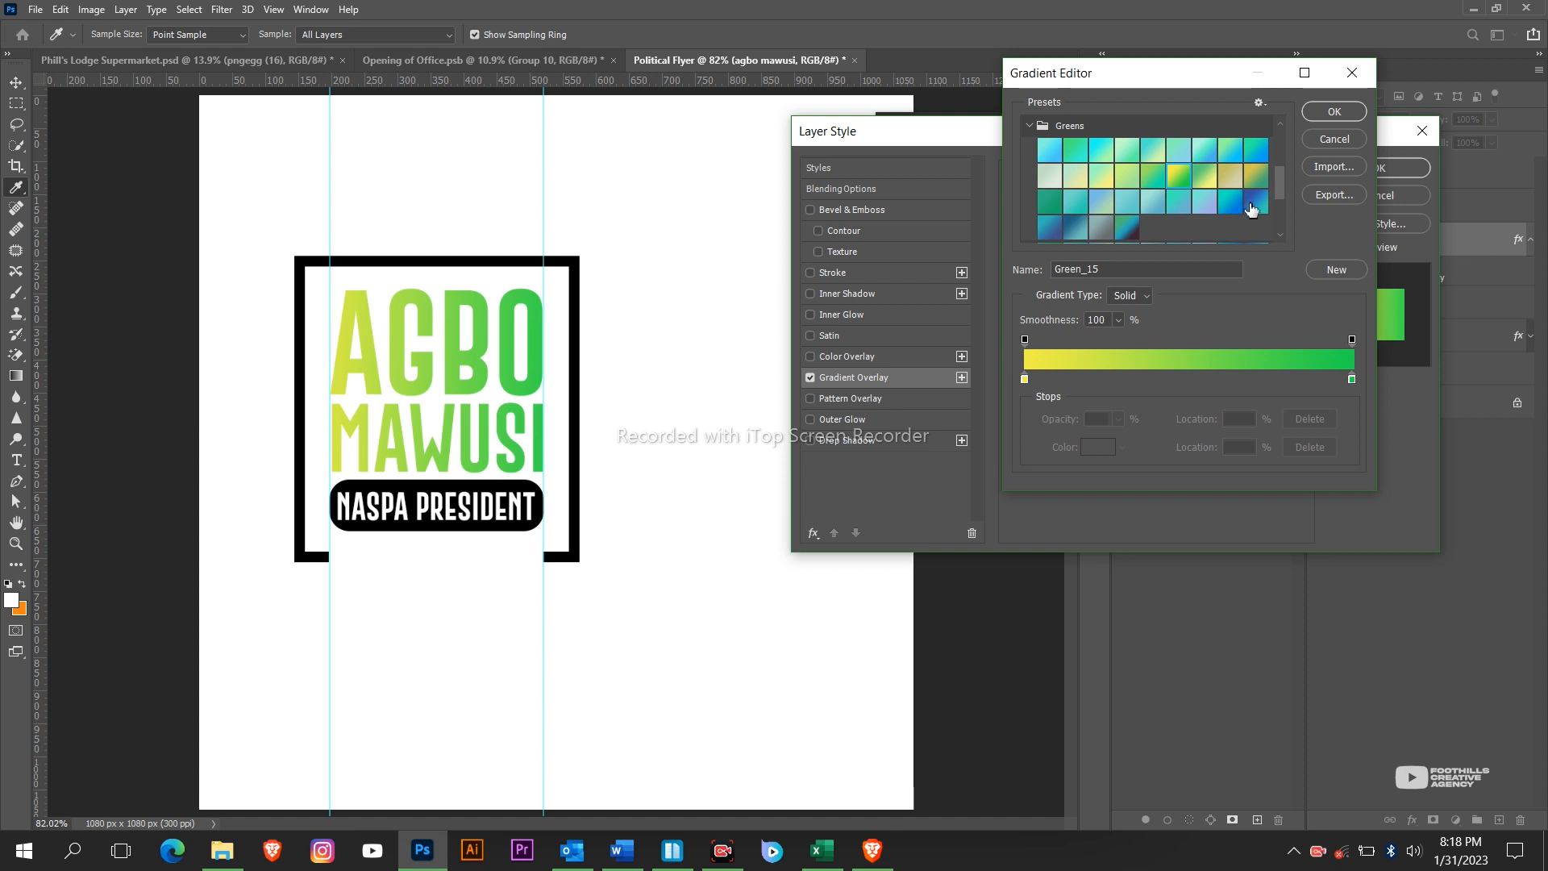
pyautogui.click(1255, 202)
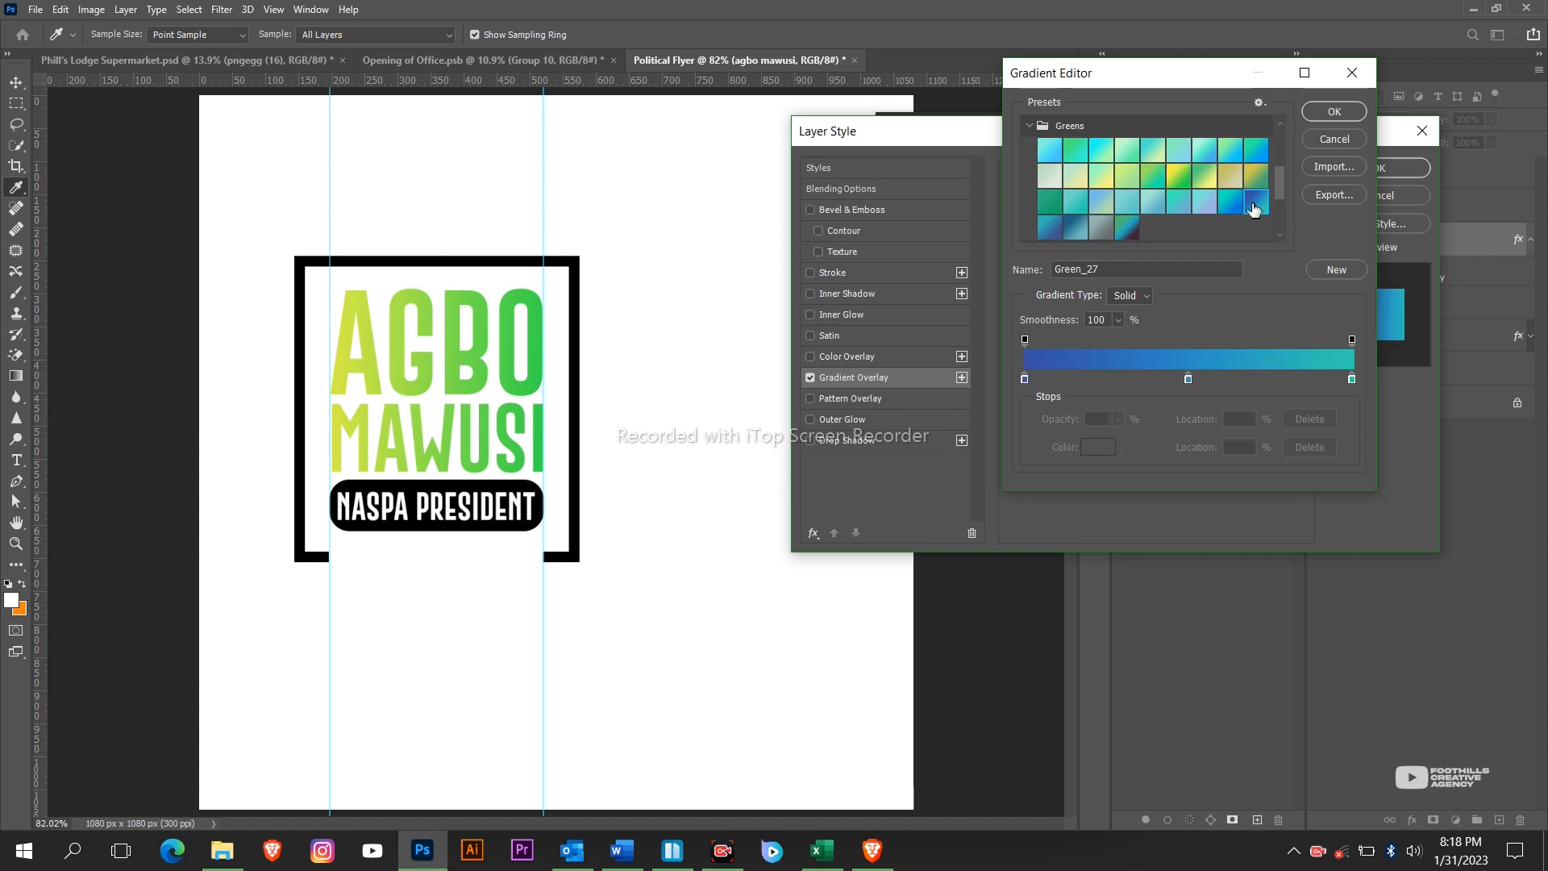
pyautogui.click(1334, 111)
pyautogui.click(1379, 168)
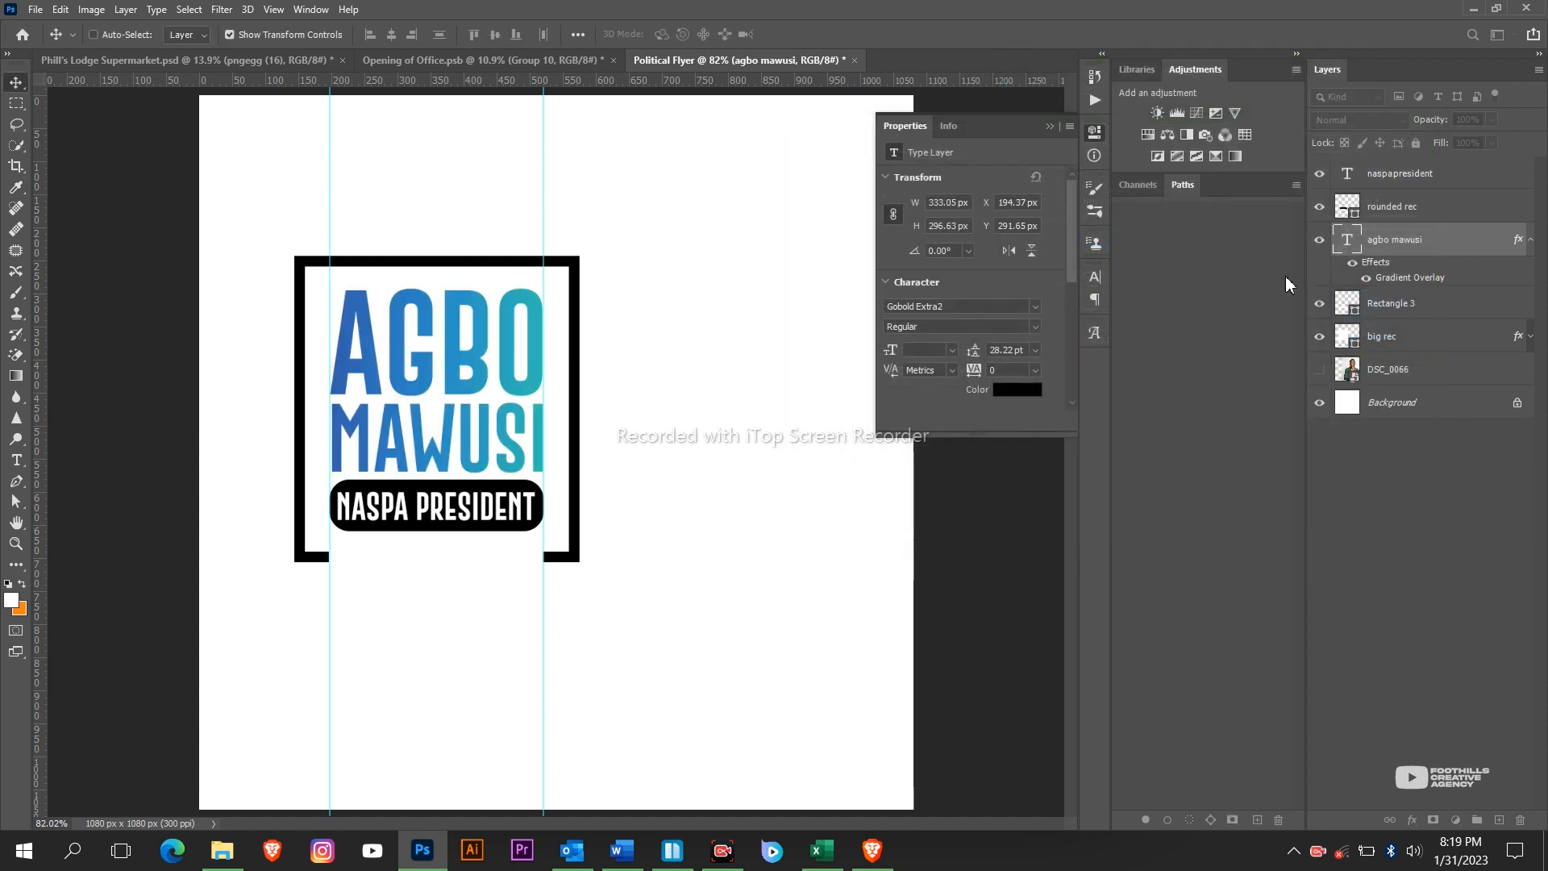
# Copy the text's gradient layer style, trial-paste it on big rec, then undo.
pyautogui.click(1531, 242)
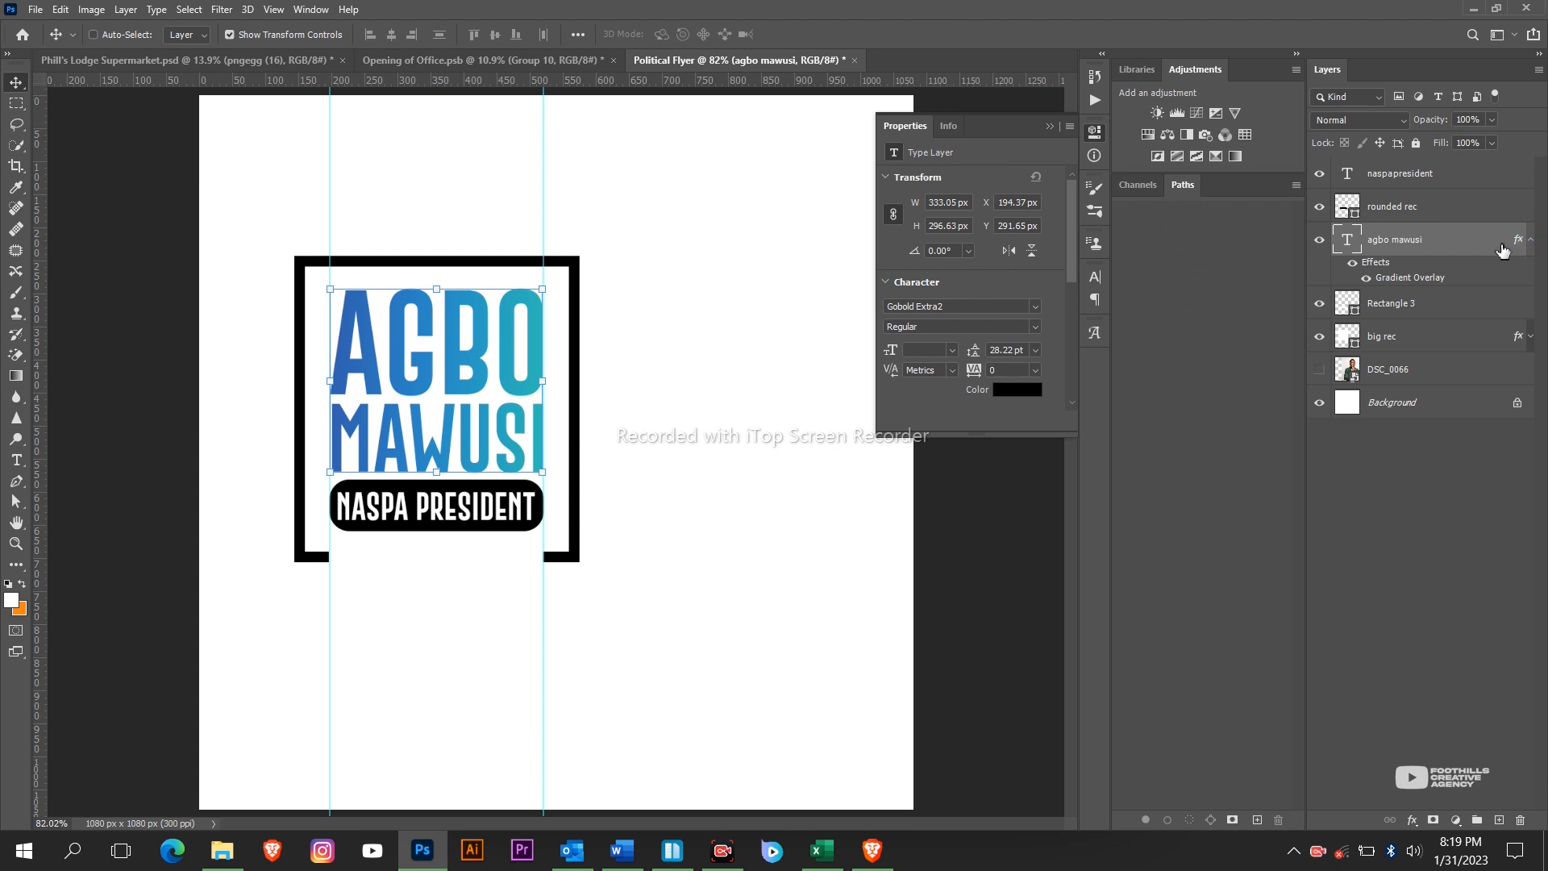
pyautogui.rightClick(1474, 246)
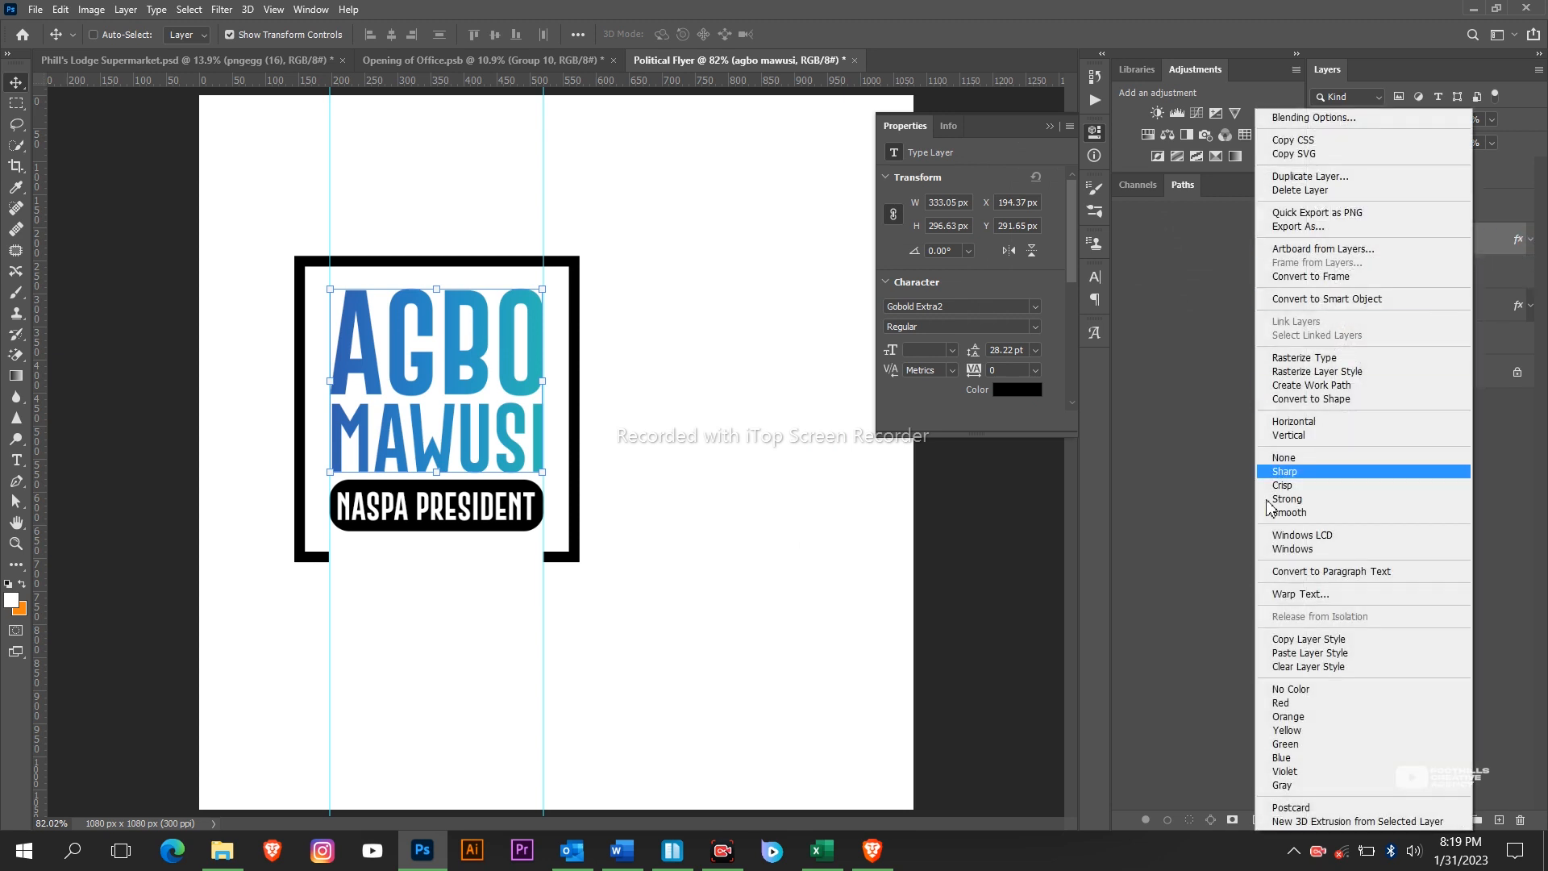
pyautogui.click(1326, 640)
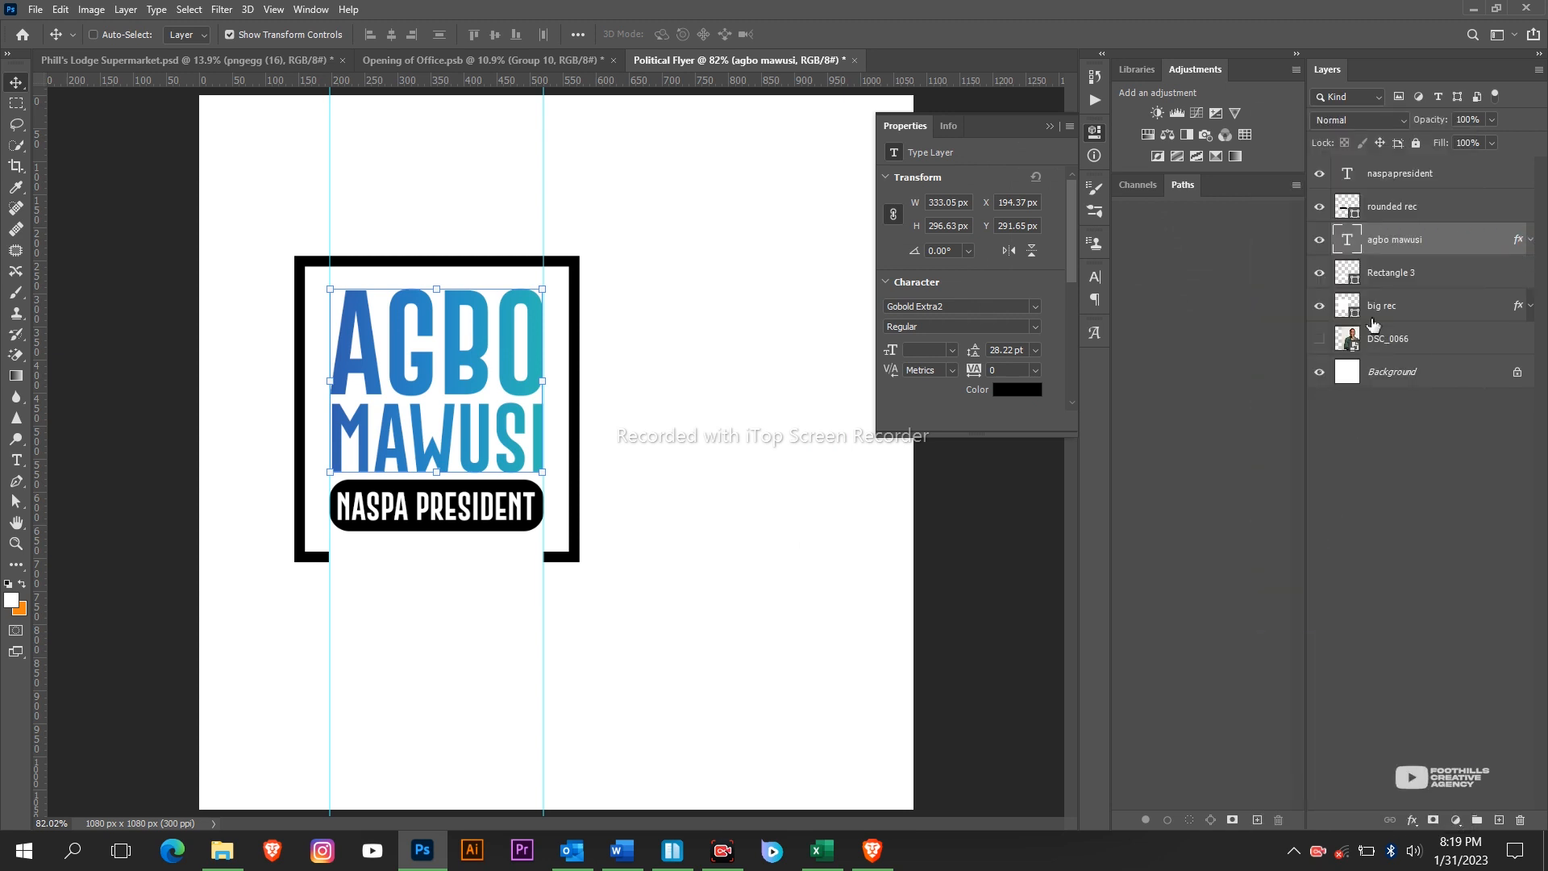
pyautogui.click(1407, 273)
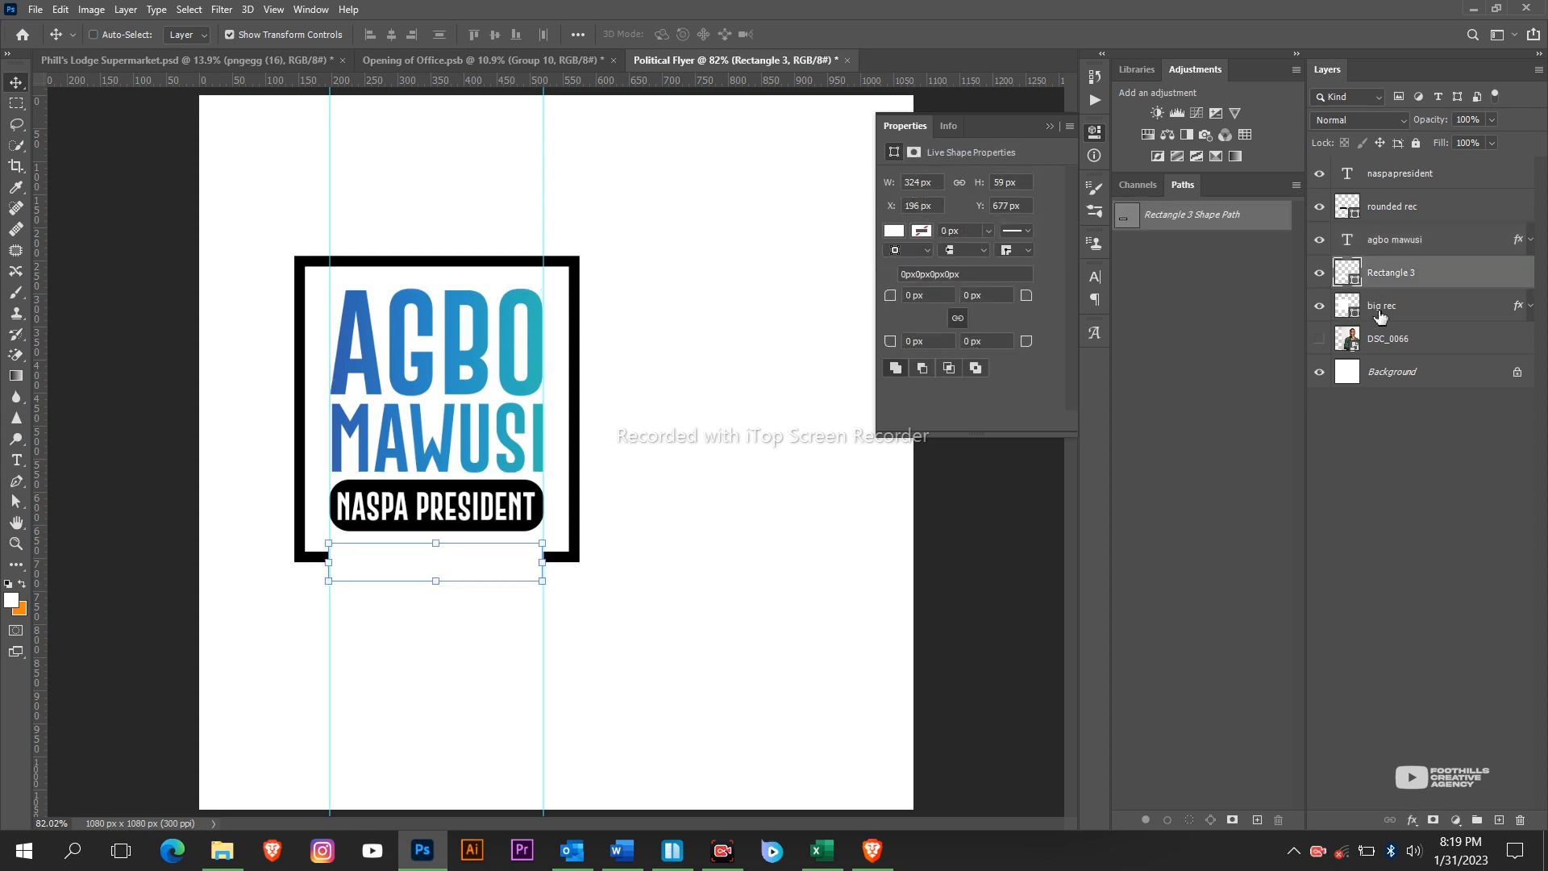
pyautogui.click(1383, 310)
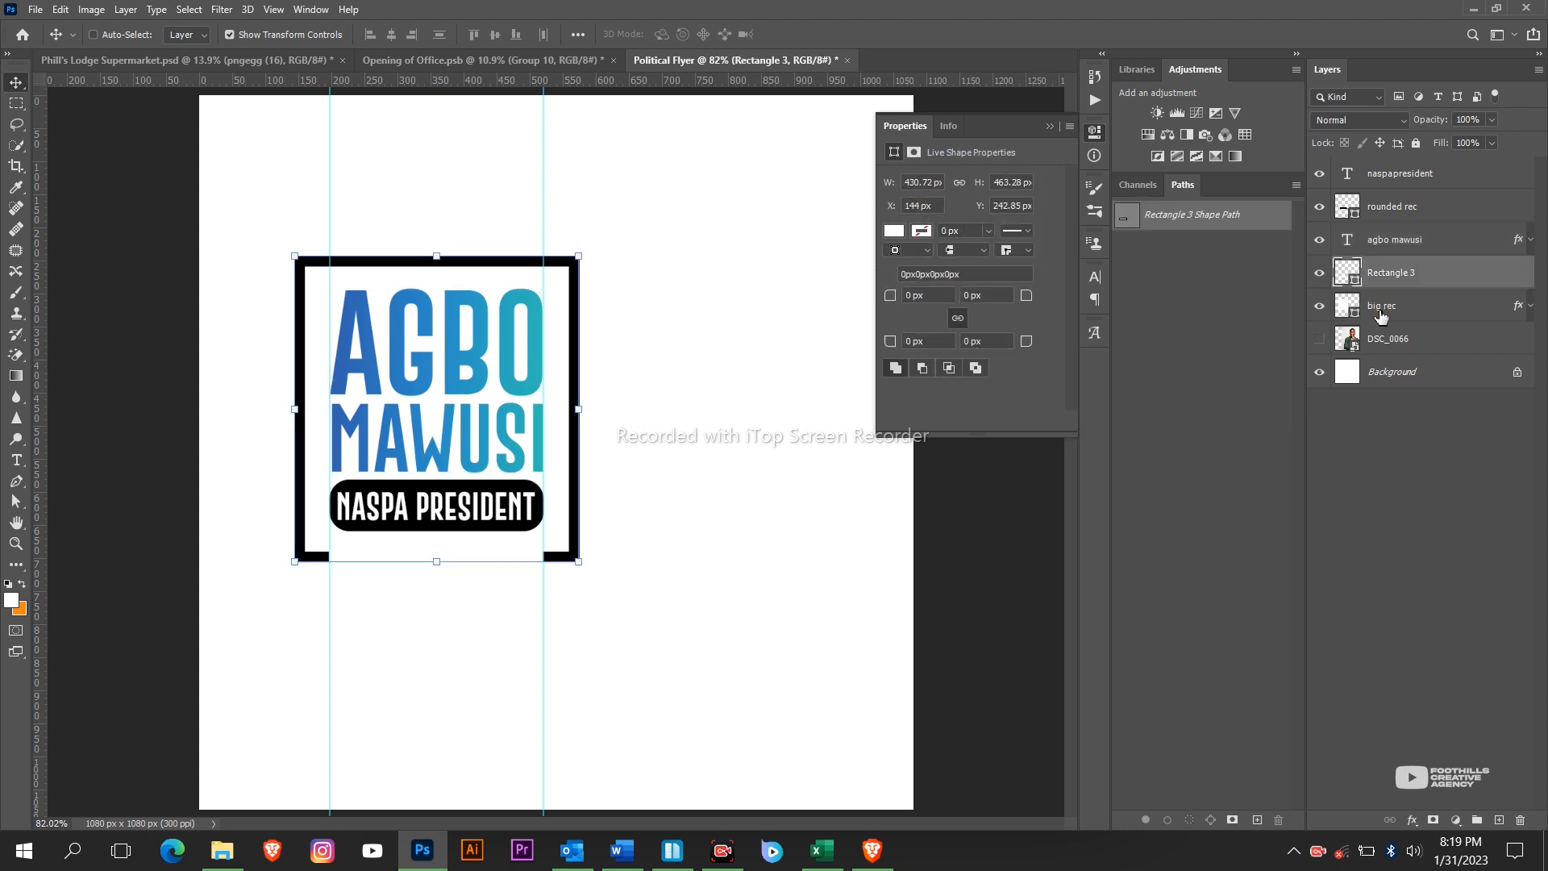
pyautogui.rightClick(1423, 311)
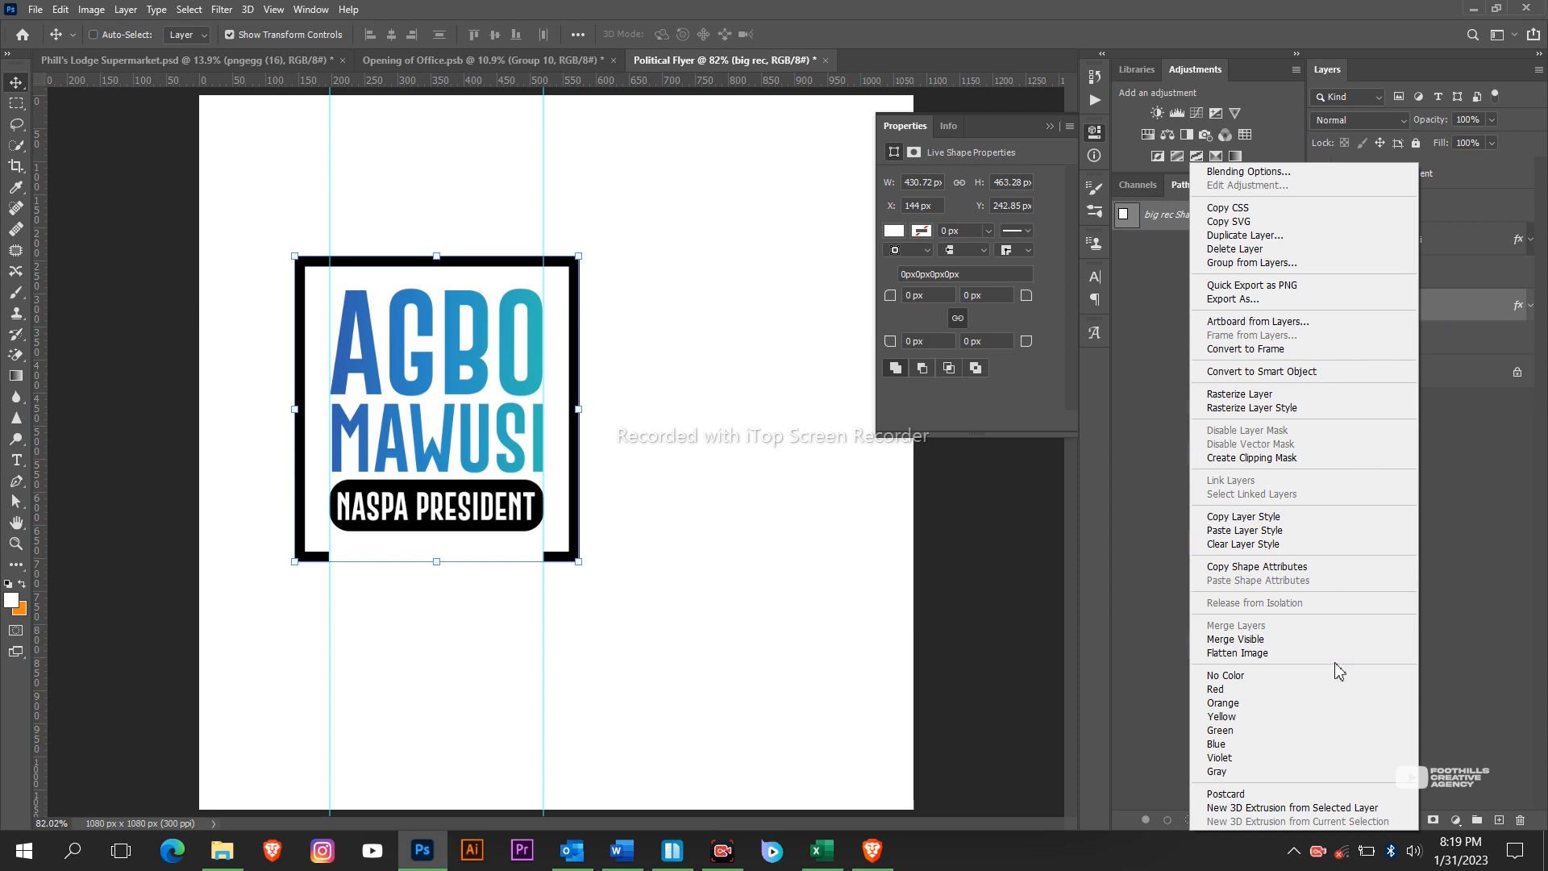
pyautogui.click(1282, 531)
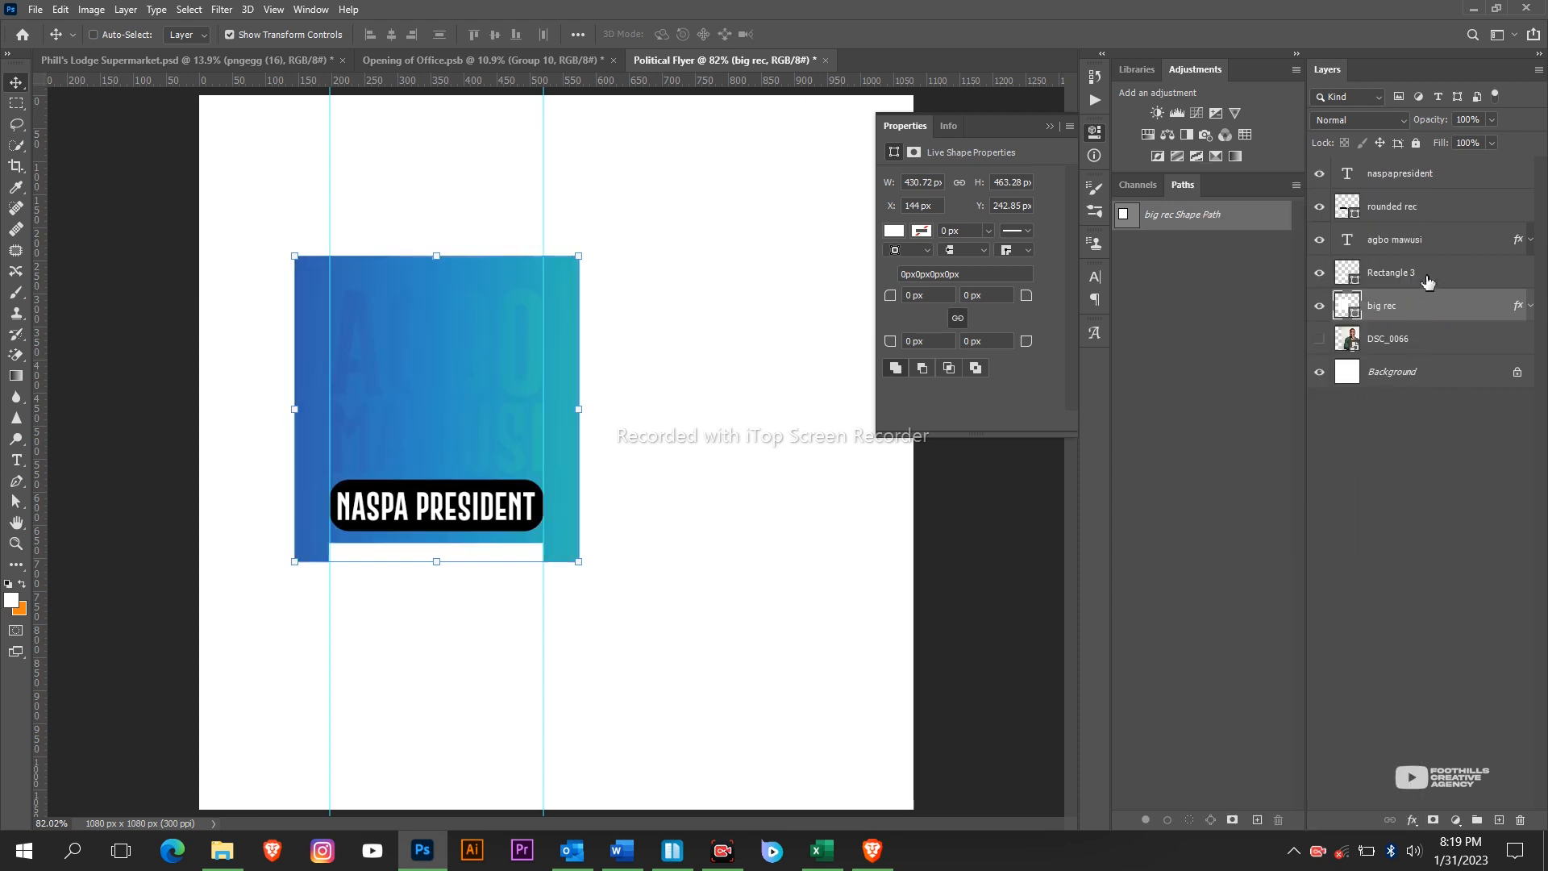
pyautogui.hotkey('ctrl', 'z')
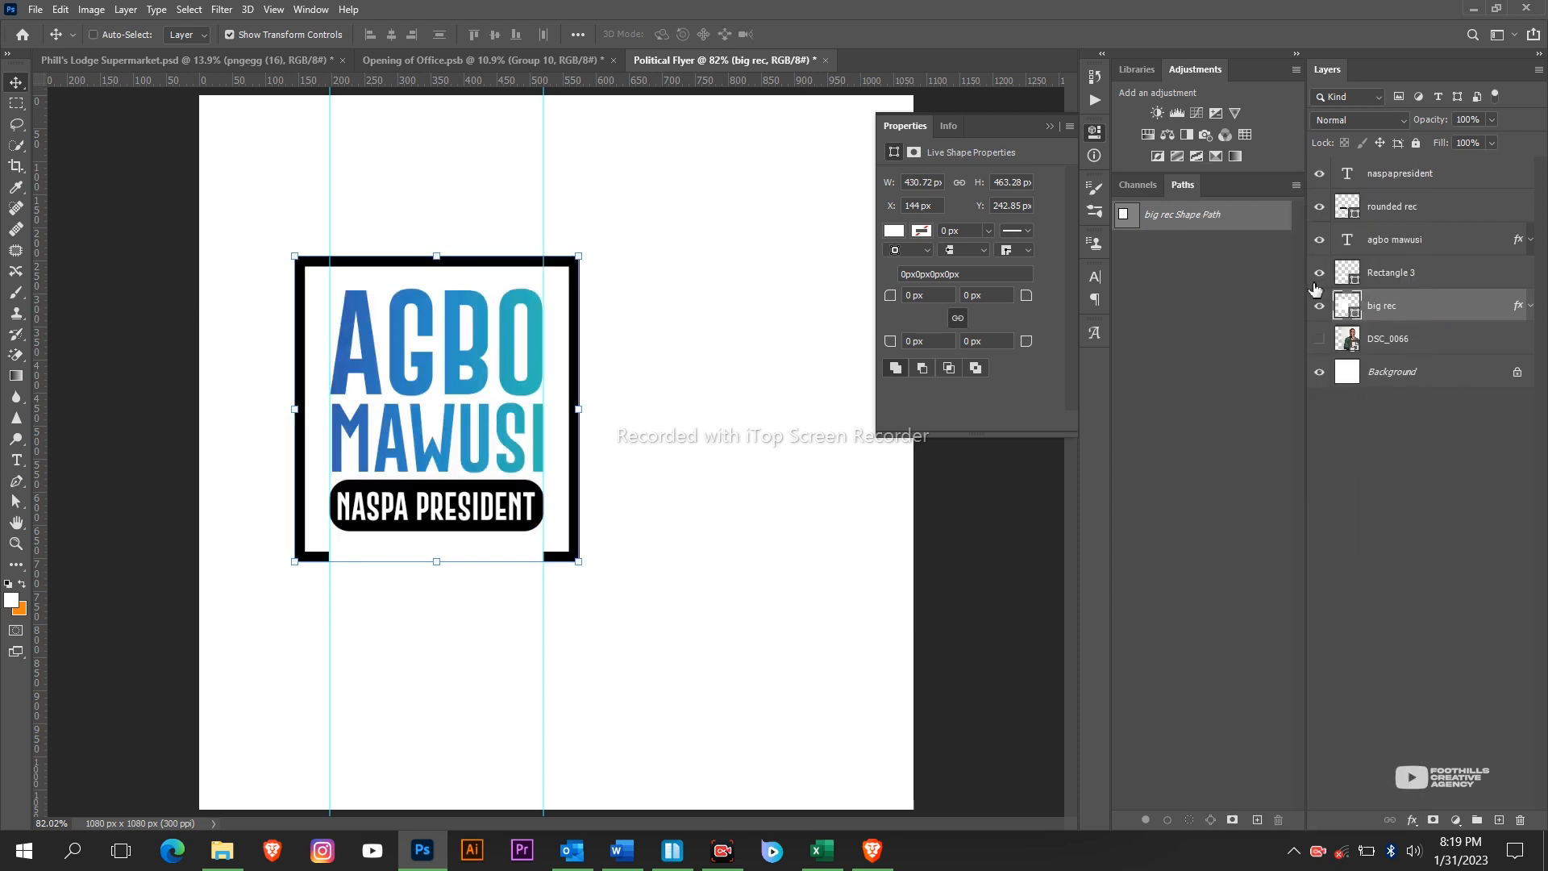
# Paste the gradient layer style onto the rounded rec pill layer.
pyautogui.click(1416, 209)
pyautogui.rightClick(1416, 211)
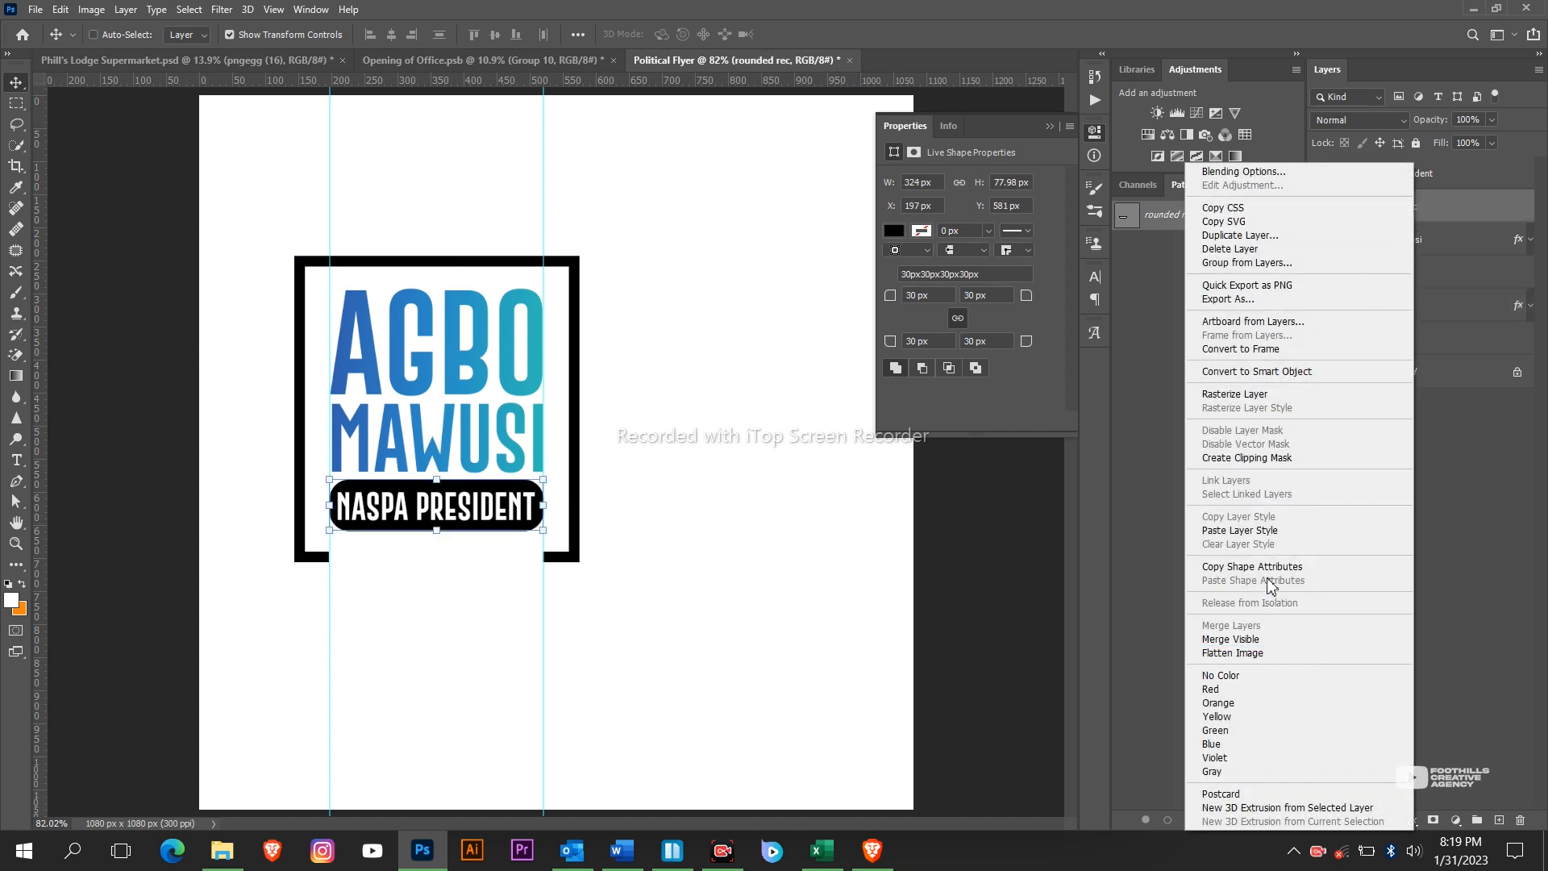
pyautogui.click(1262, 530)
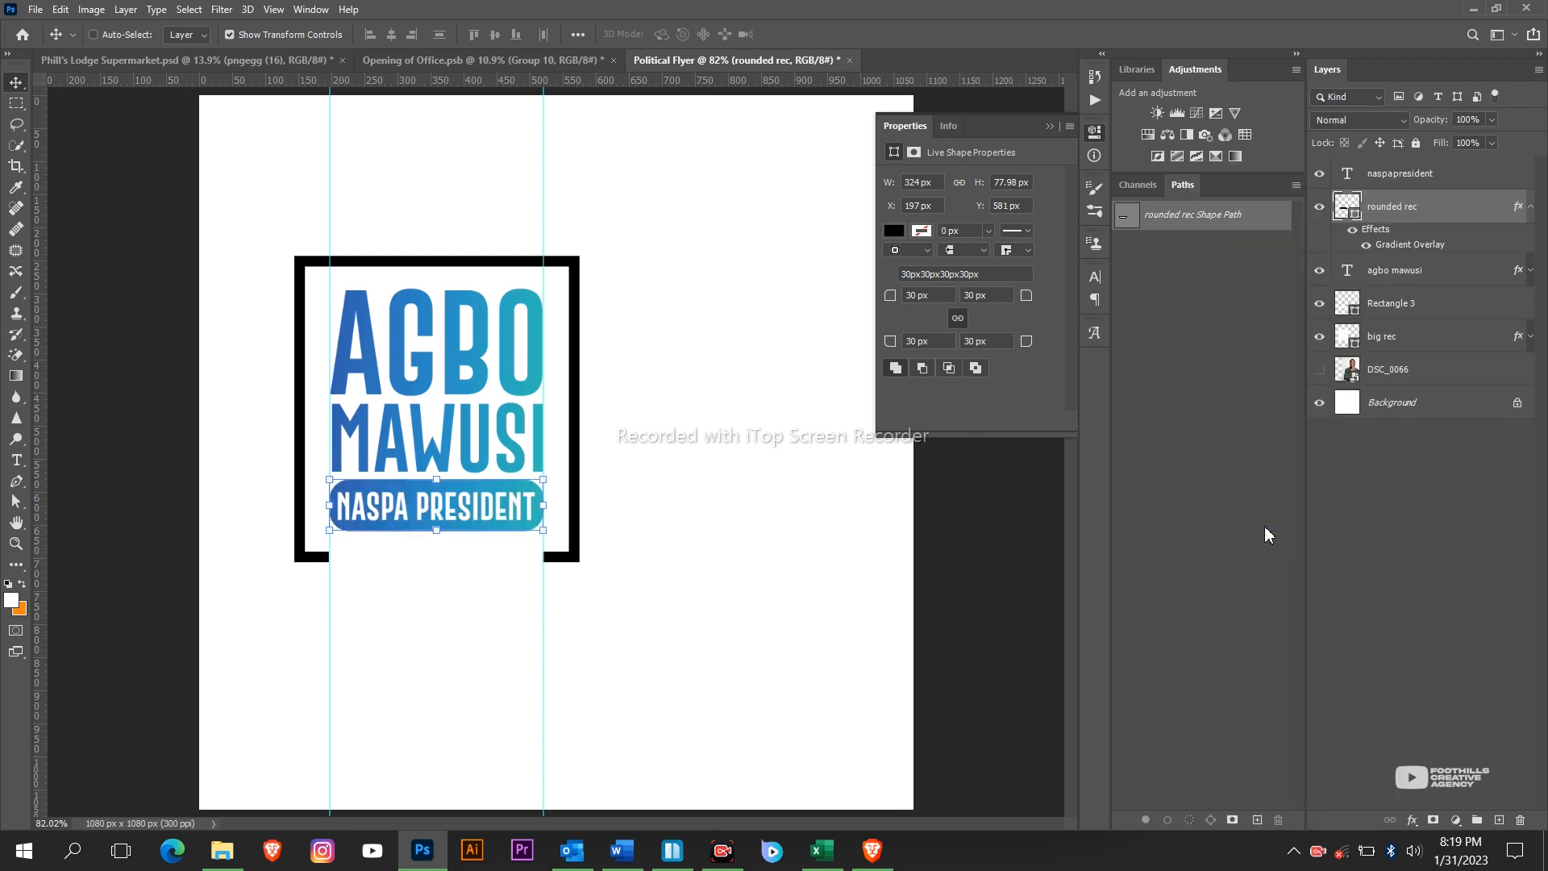
pyautogui.click(433, 850)
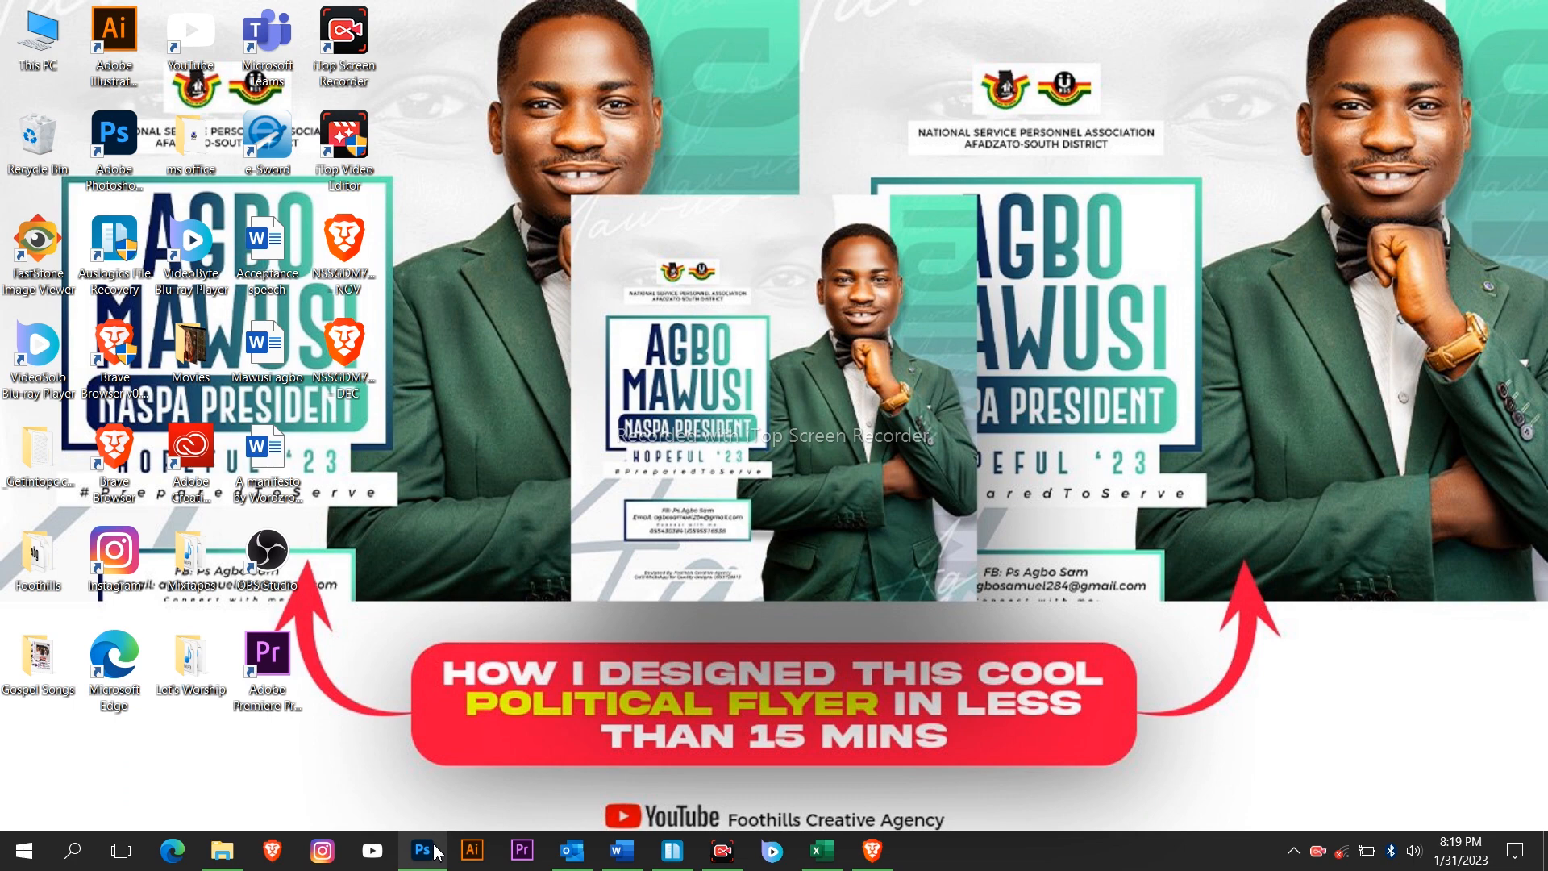
pyautogui.click(433, 850)
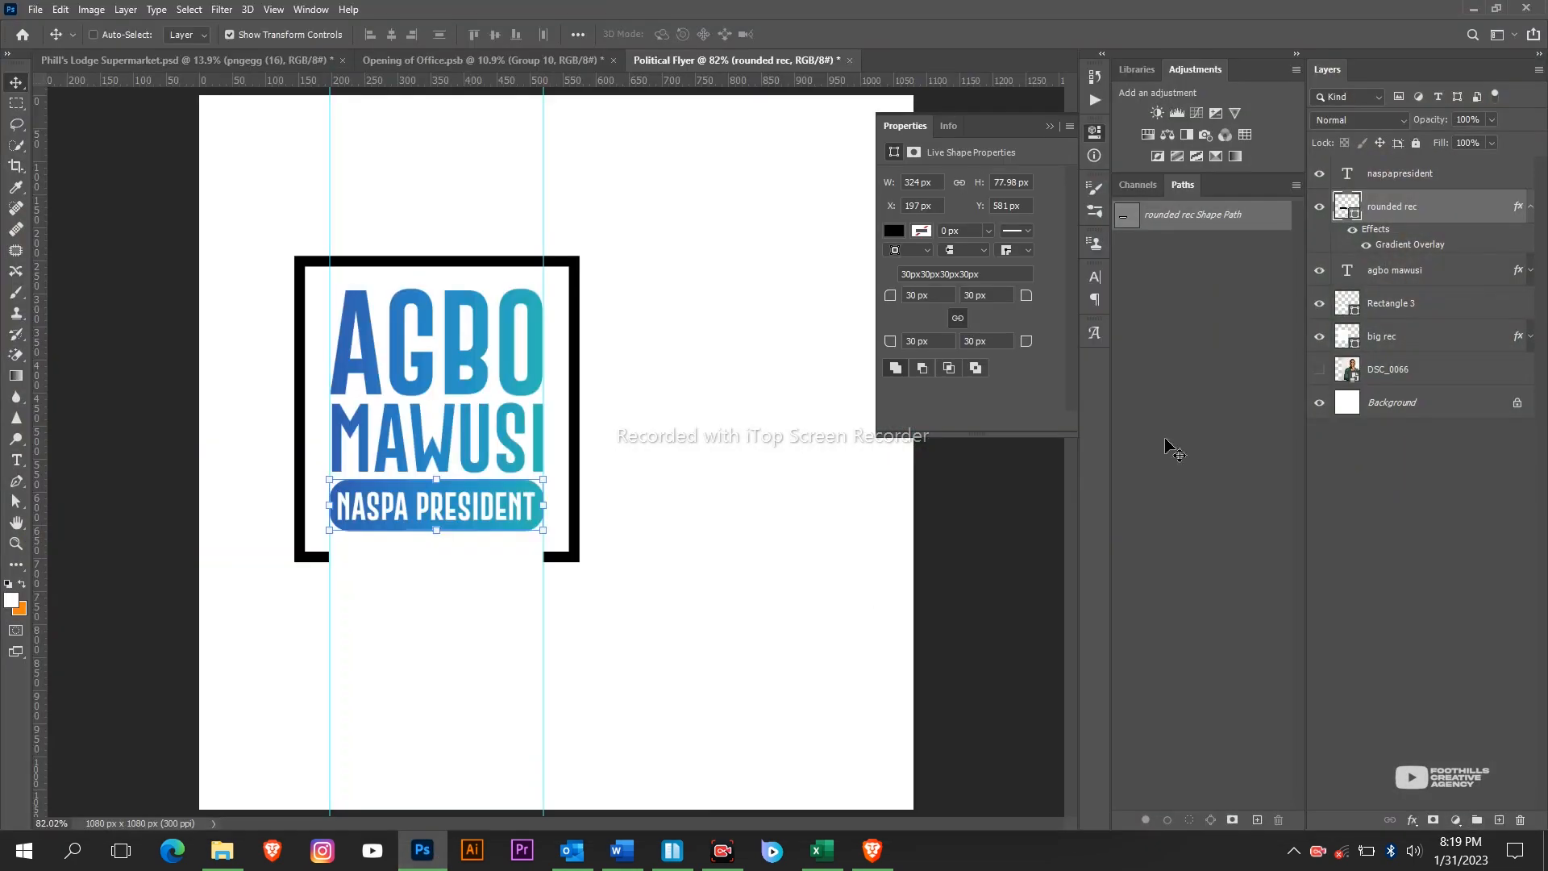
pyautogui.click(1529, 208)
pyautogui.click(1427, 278)
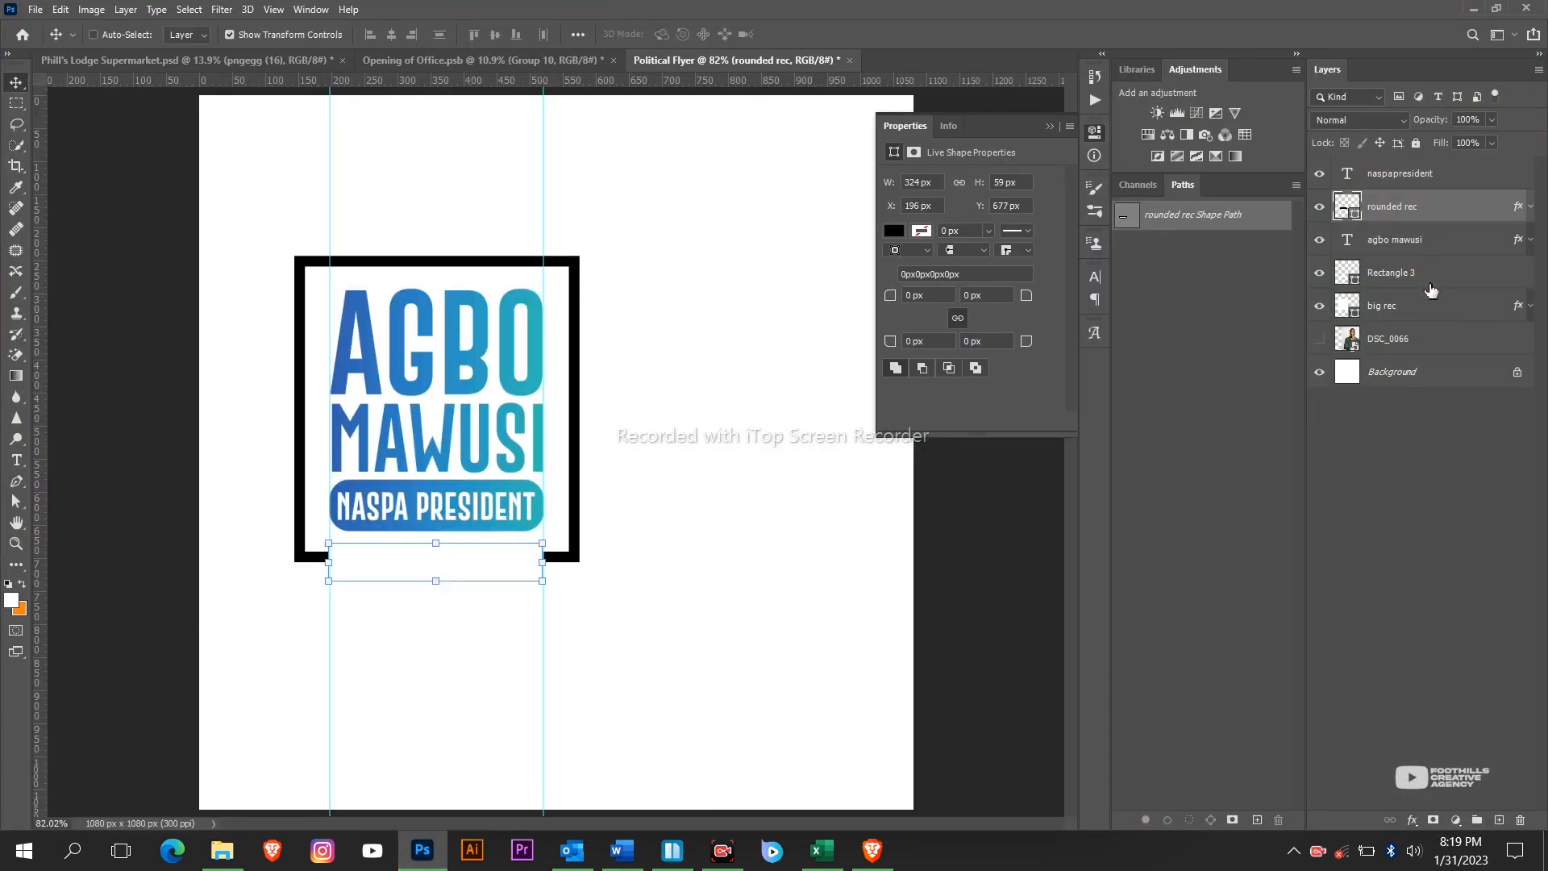
pyautogui.click(1428, 316)
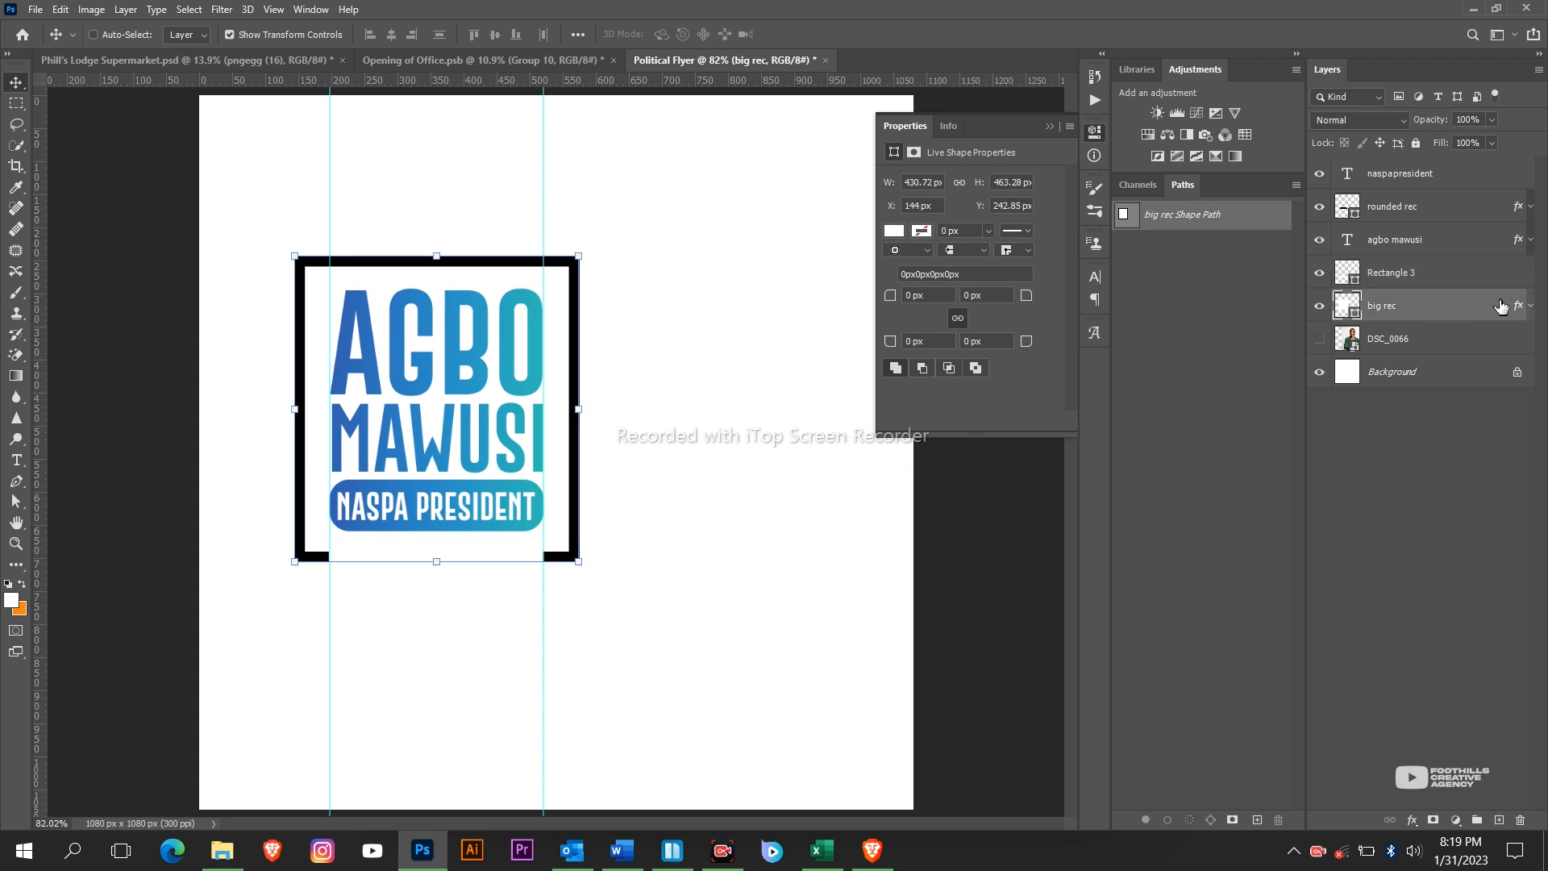
# Switch big rec's stroke fill type to the Green_27 gradient.
pyautogui.doubleClick(1461, 313)
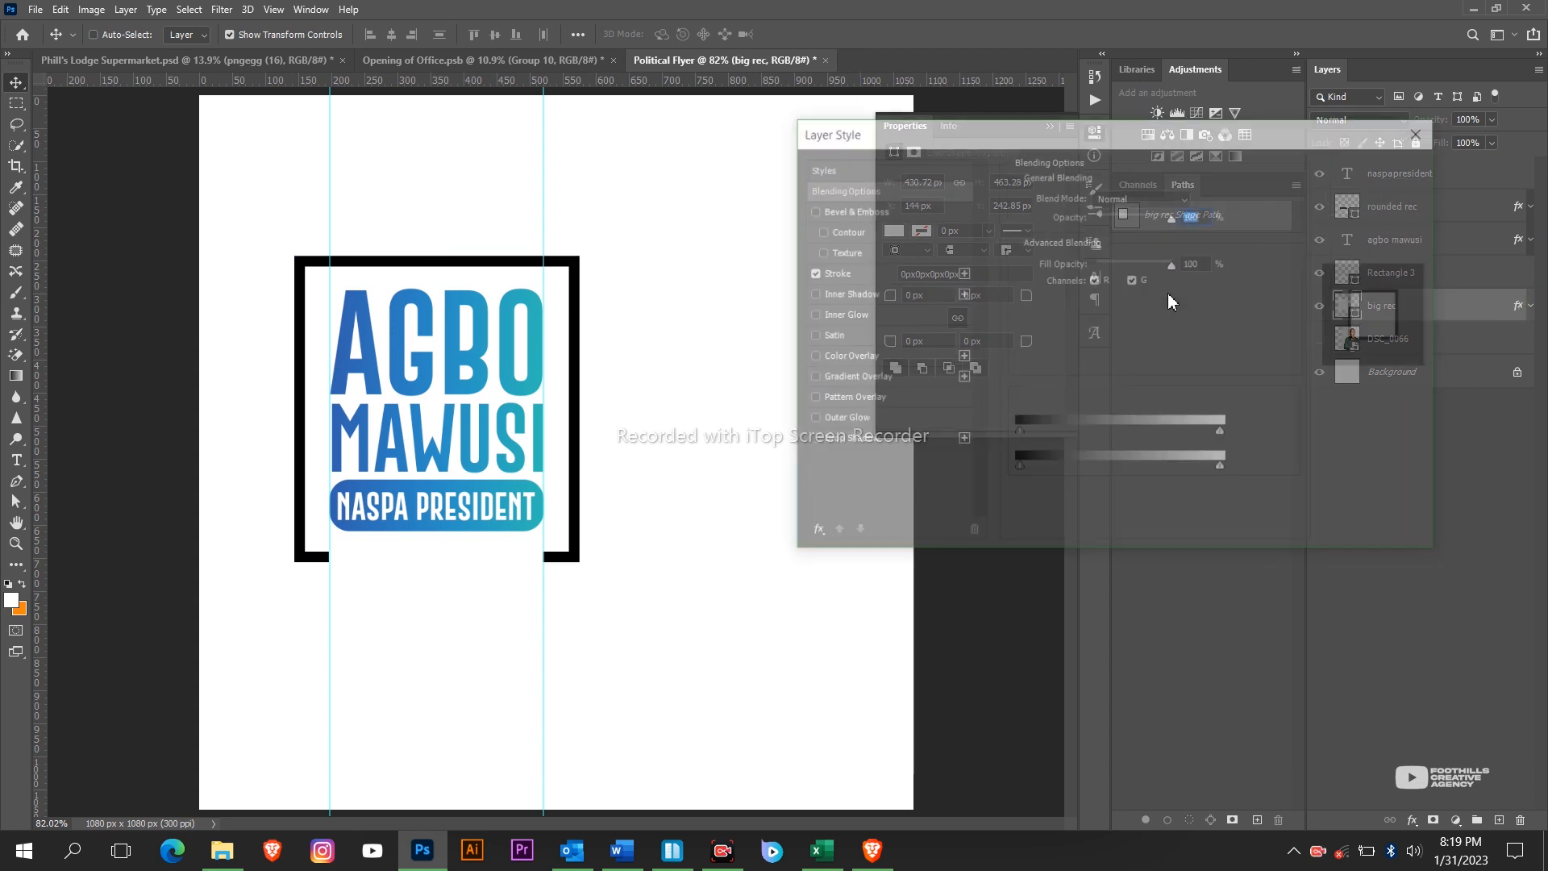
pyautogui.click(872, 274)
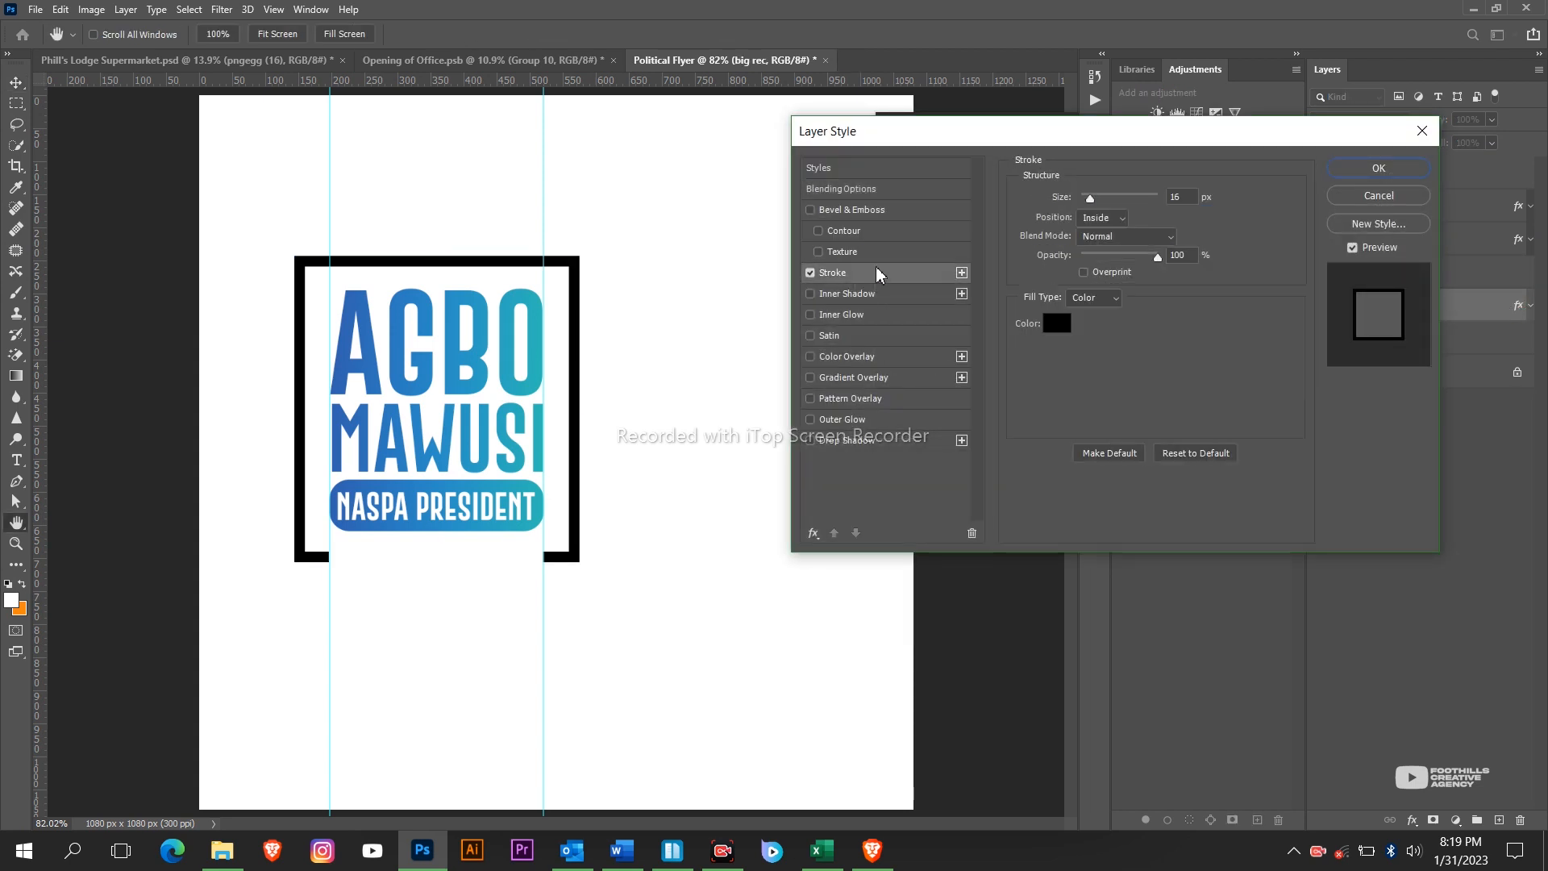
pyautogui.click(1105, 301)
pyautogui.click(1095, 319)
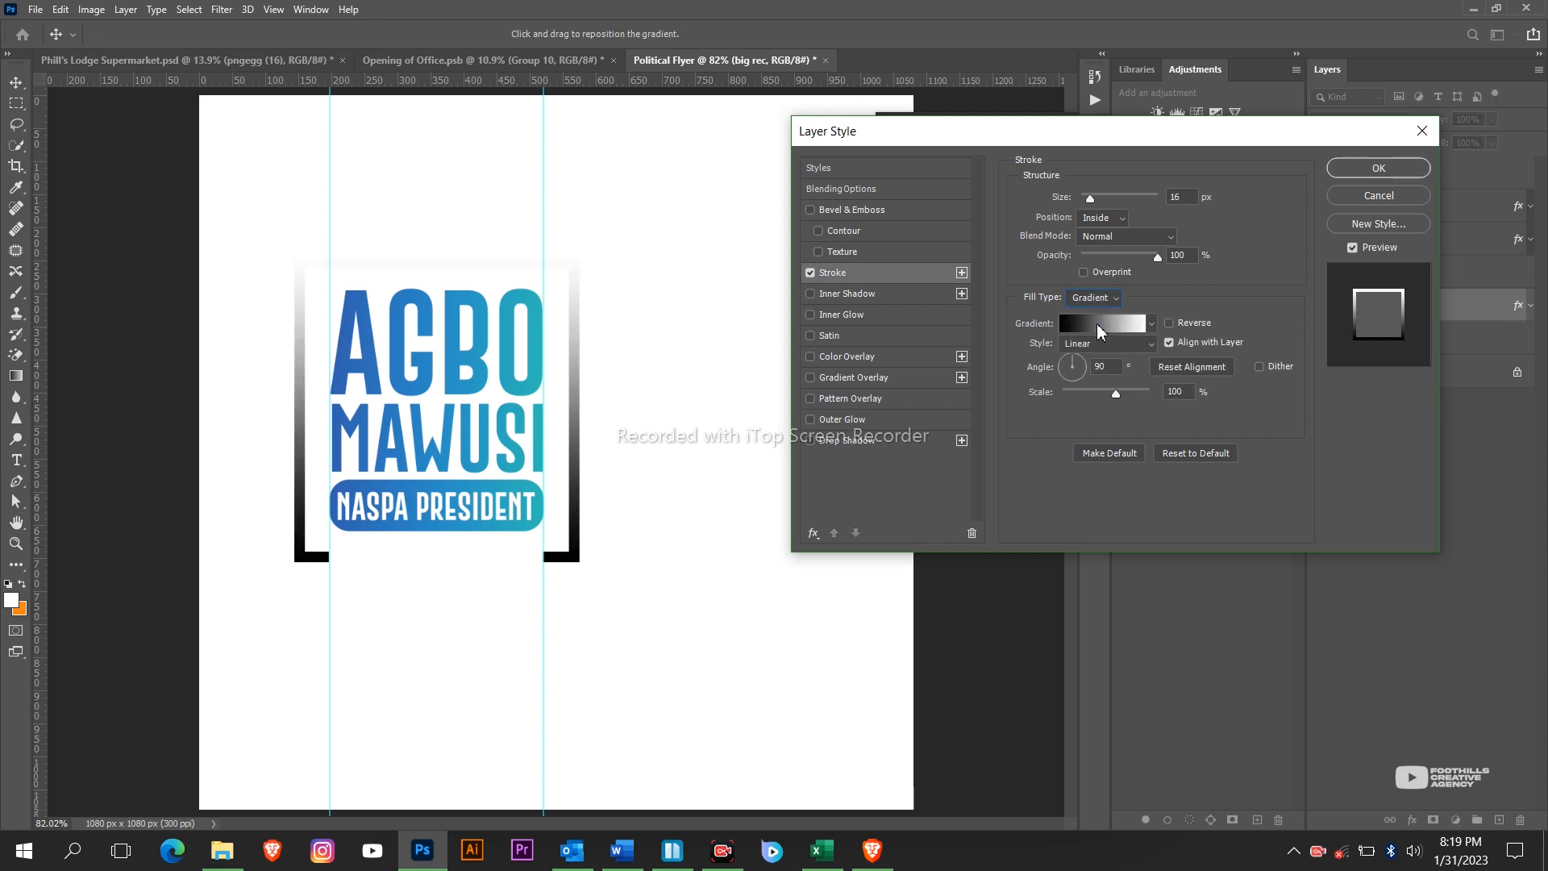
pyautogui.click(1099, 327)
pyautogui.scroll(-3, 1074, 234)
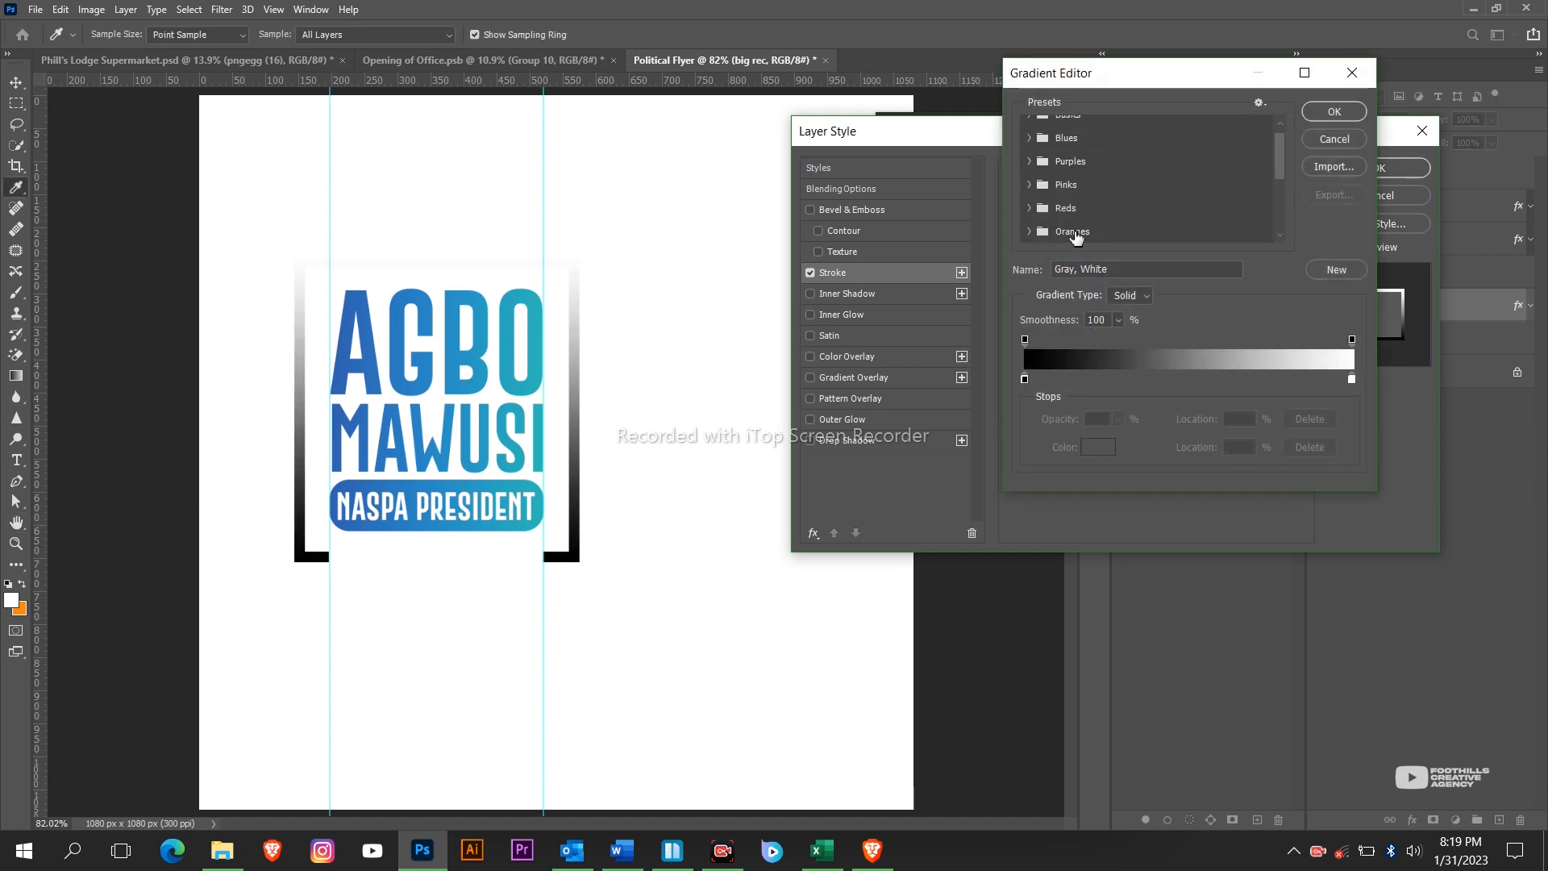
pyautogui.click(1029, 216)
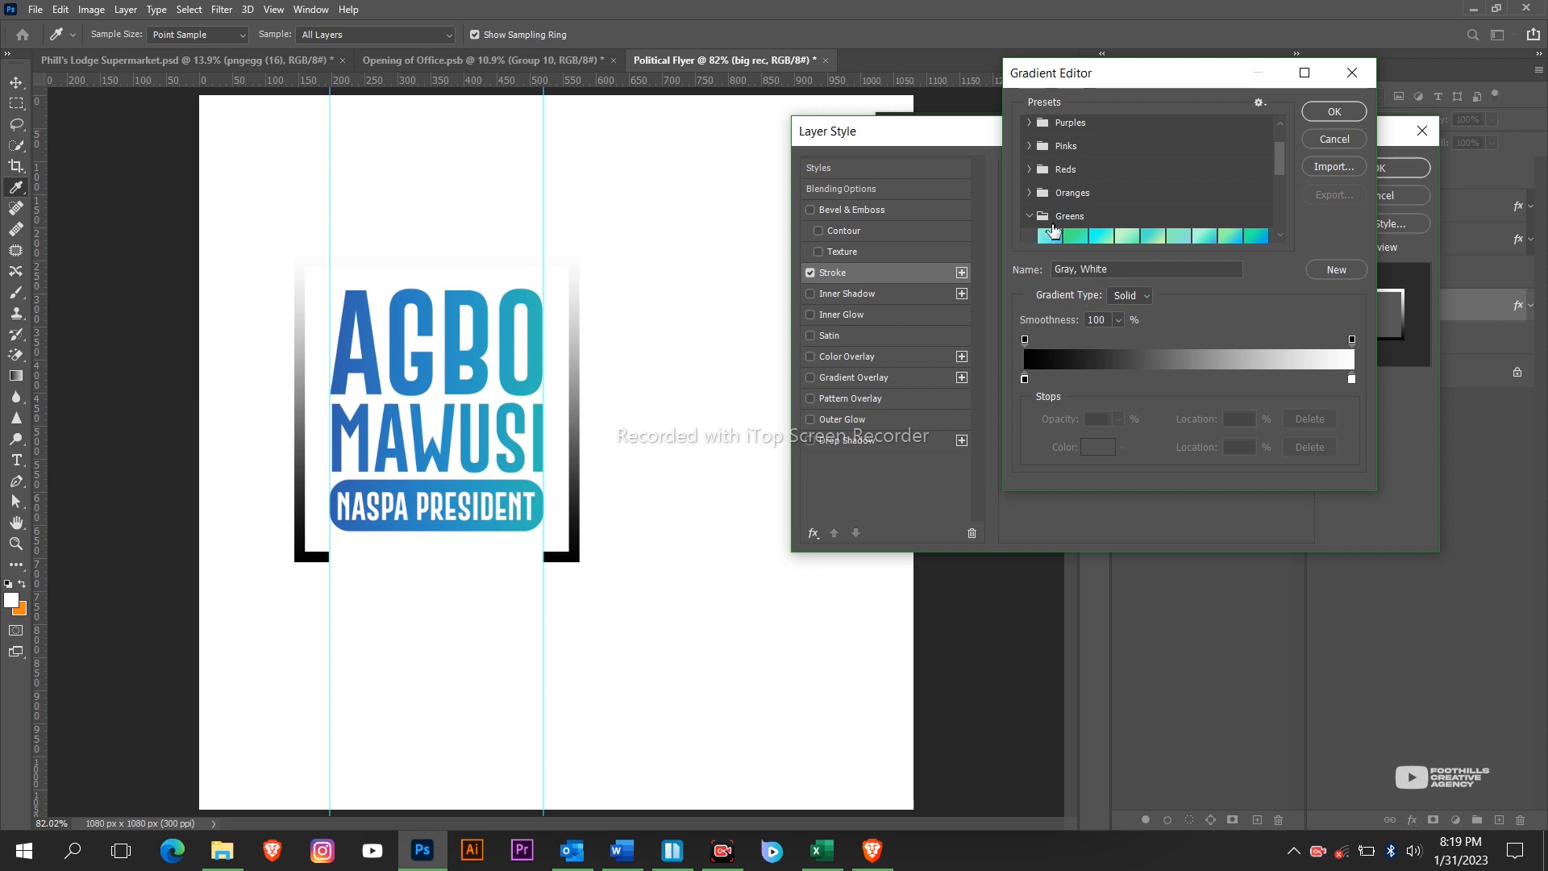
pyautogui.scroll(-2, 1153, 209)
pyautogui.click(1264, 233)
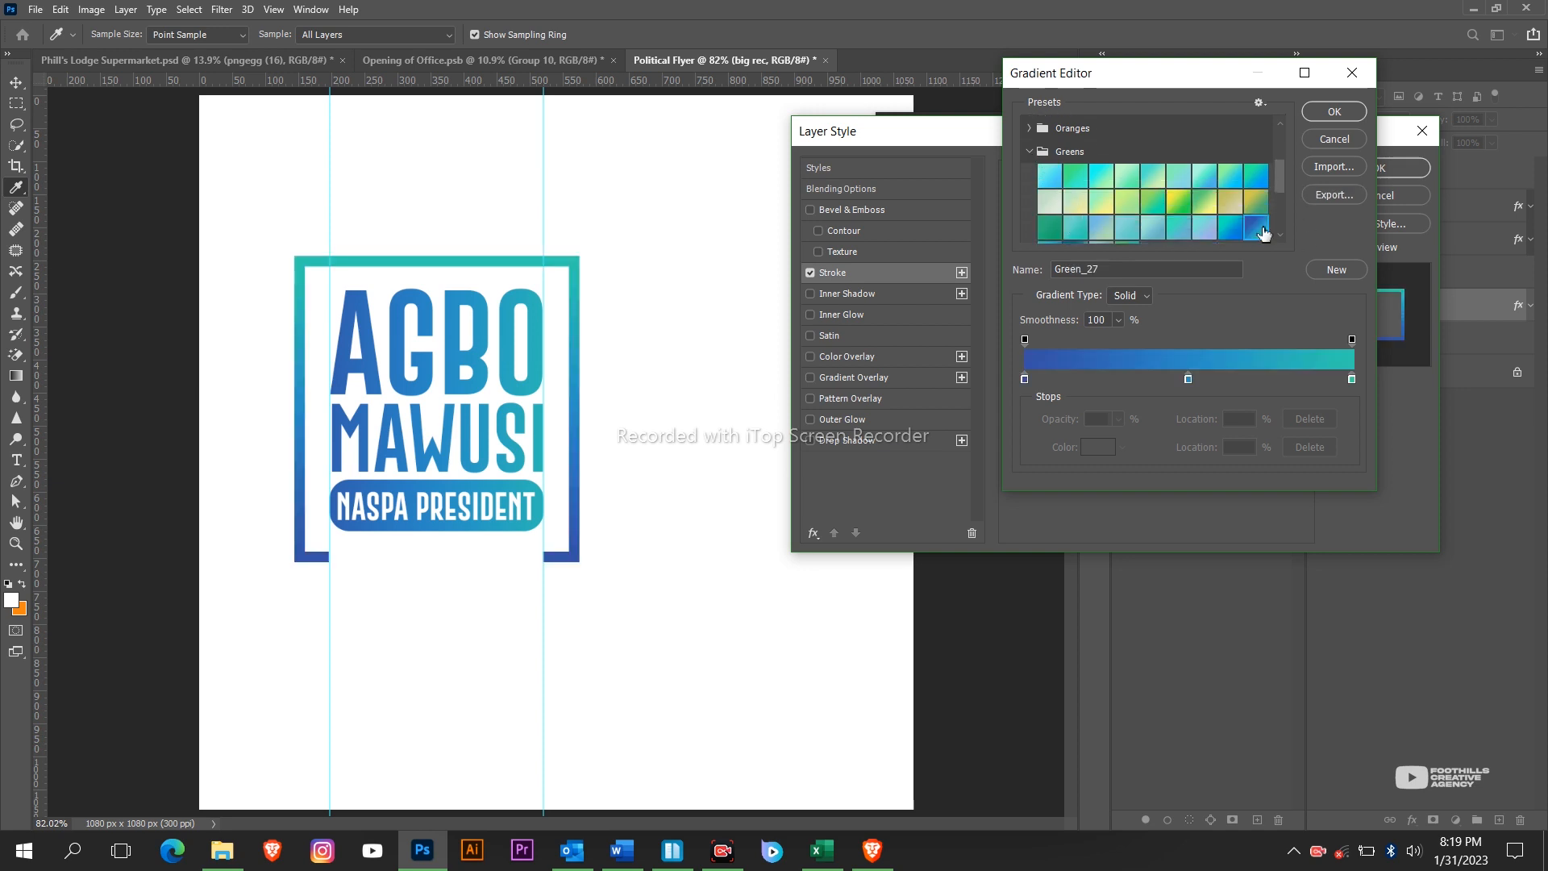
pyautogui.click(1335, 111)
# Set the stroke gradient angle to -8 and scale to 150, then apply.
pyautogui.moveTo(1081, 375); pyautogui.dragTo(1142, 369)
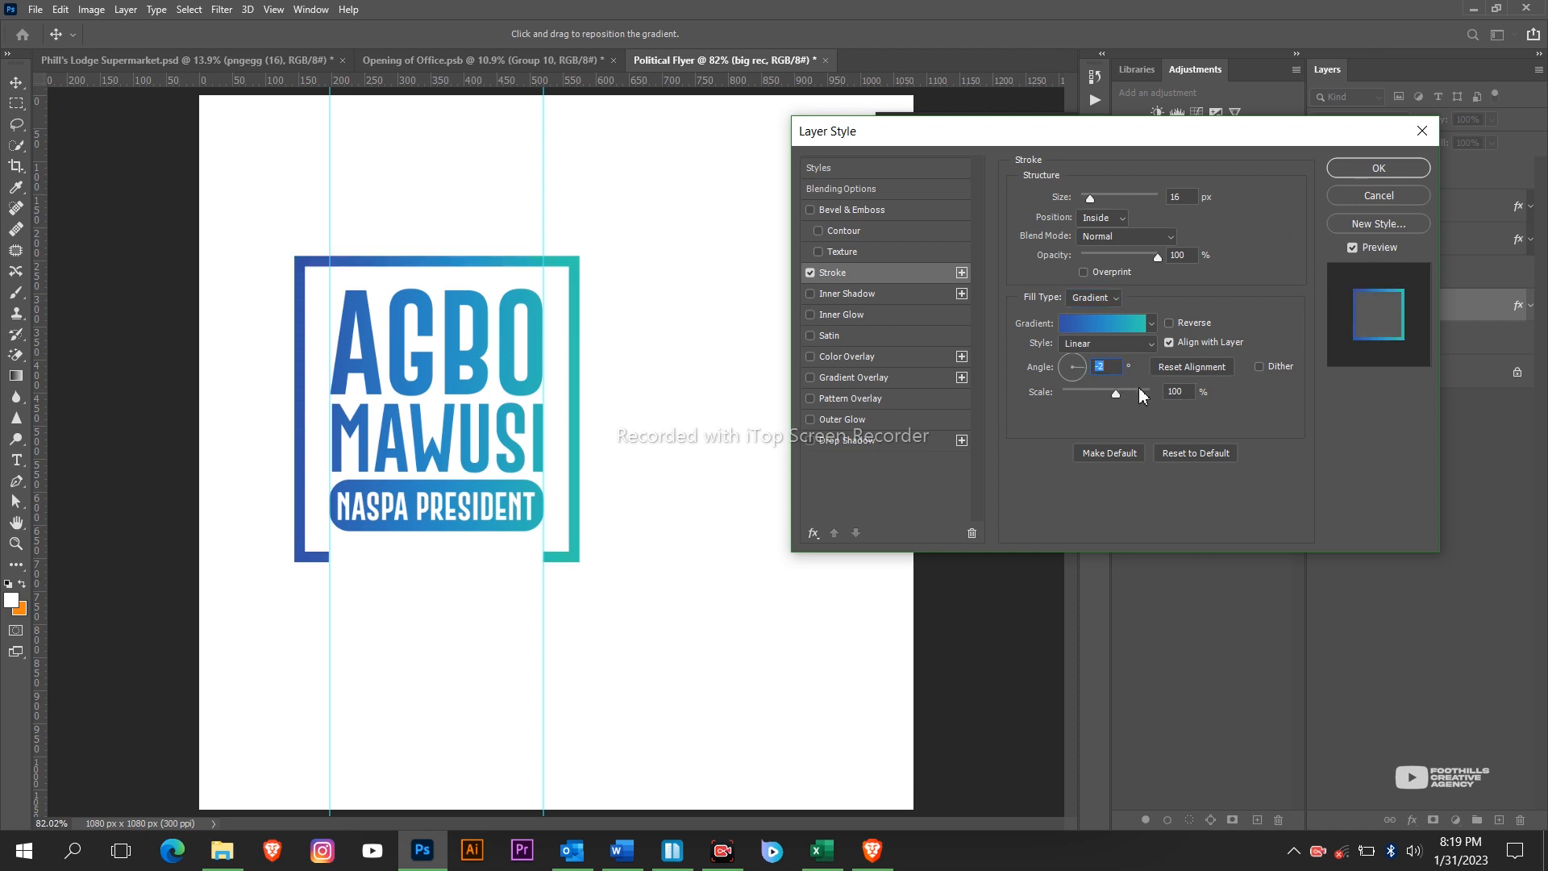
pyautogui.moveTo(1140, 392); pyautogui.dragTo(1150, 393)
pyautogui.click(1377, 167)
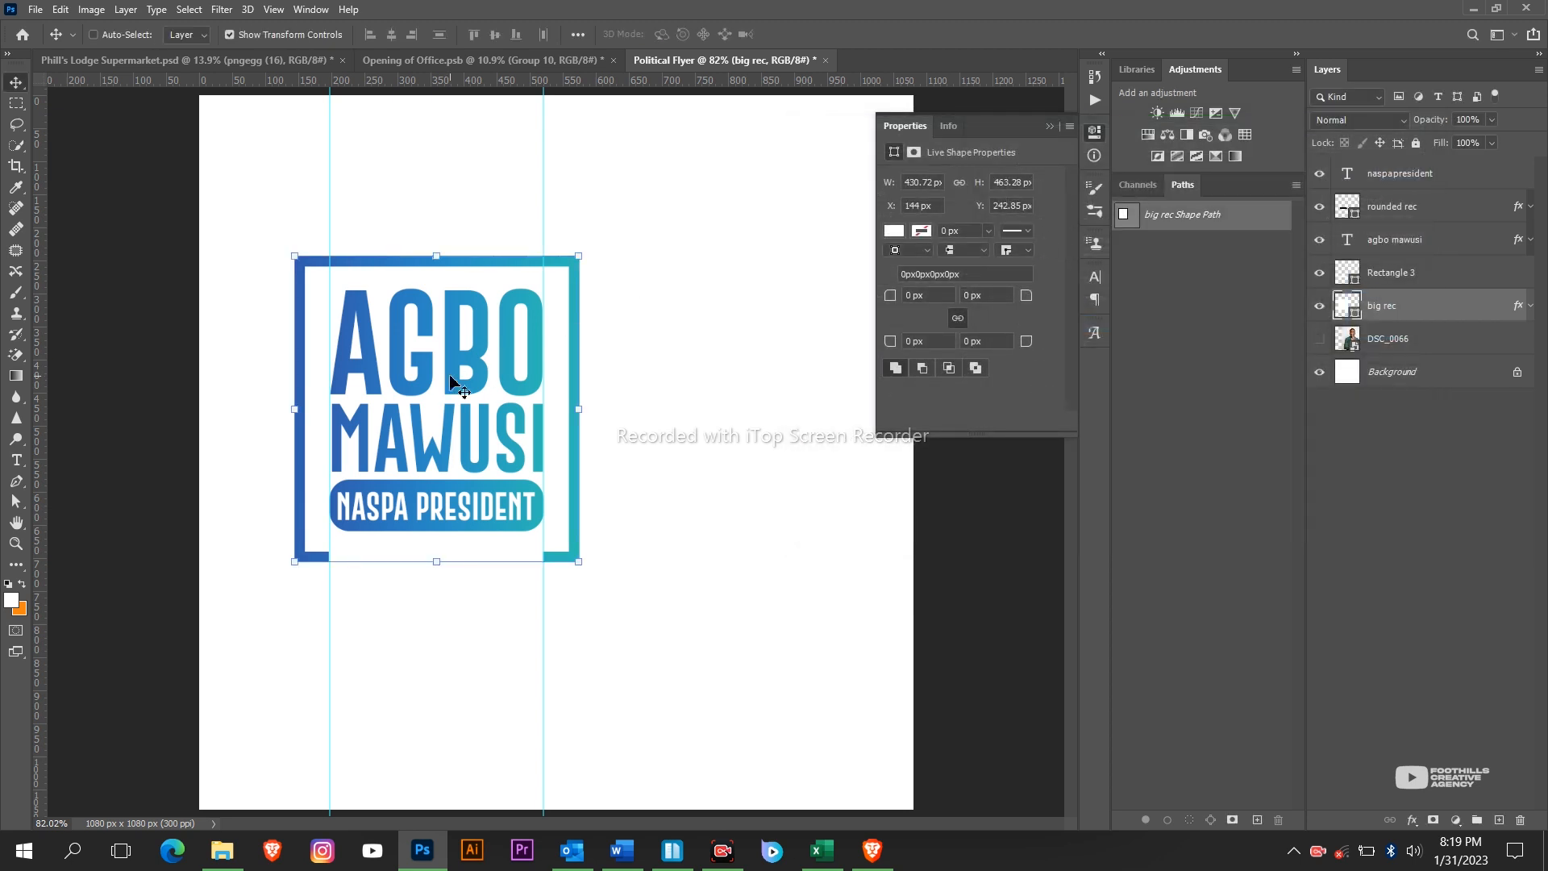
pyautogui.scroll(2, 451, 382)
pyautogui.scroll(-4, 451, 382)
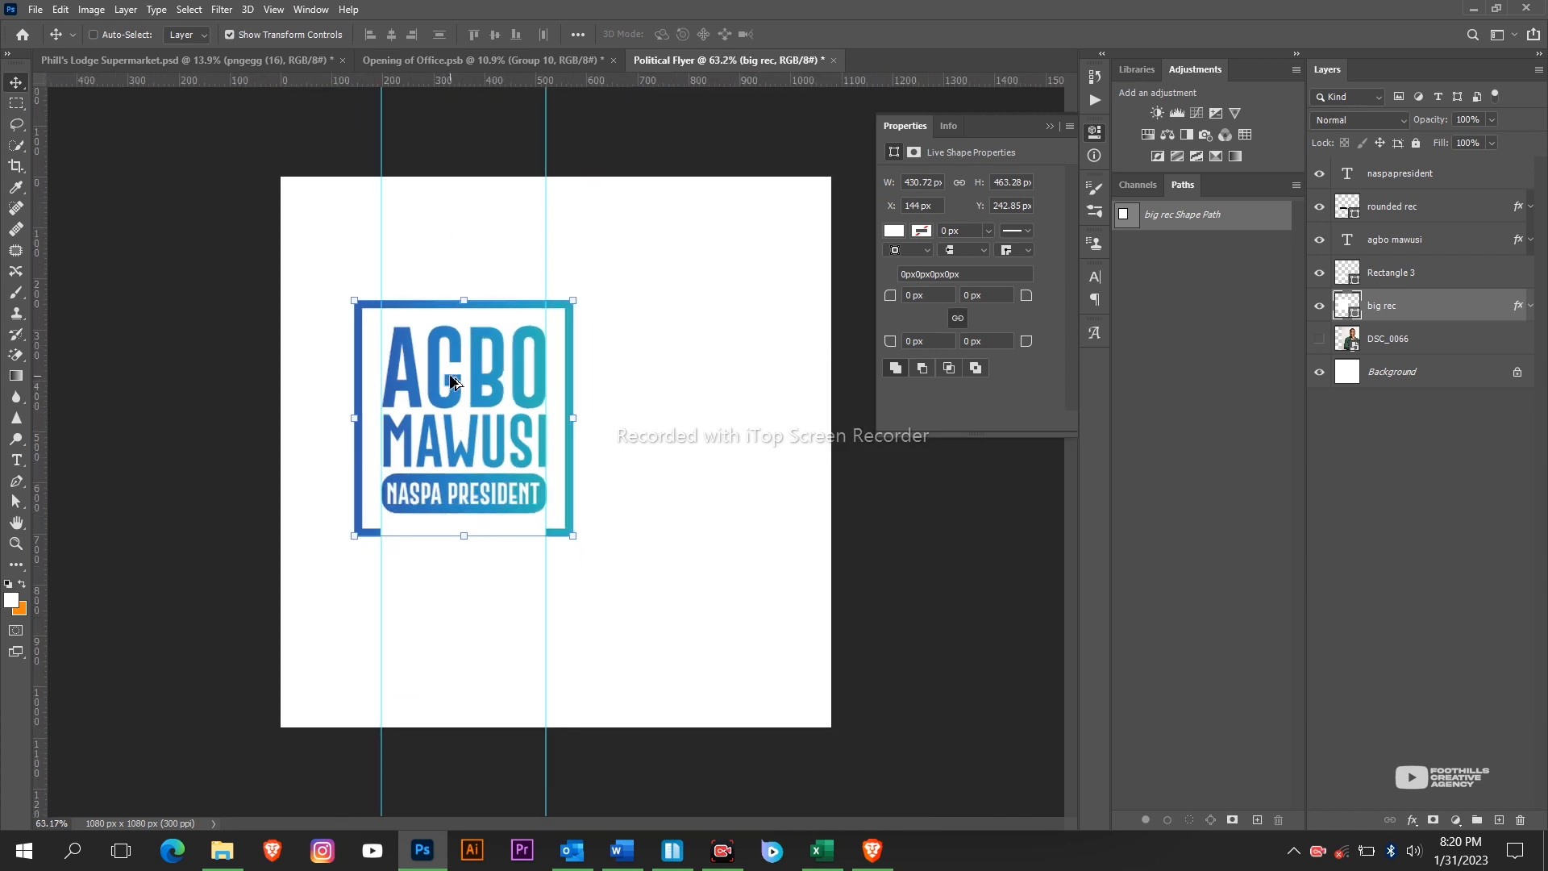
pyautogui.scroll(3, 452, 381)
pyautogui.scroll(-5, 451, 380)
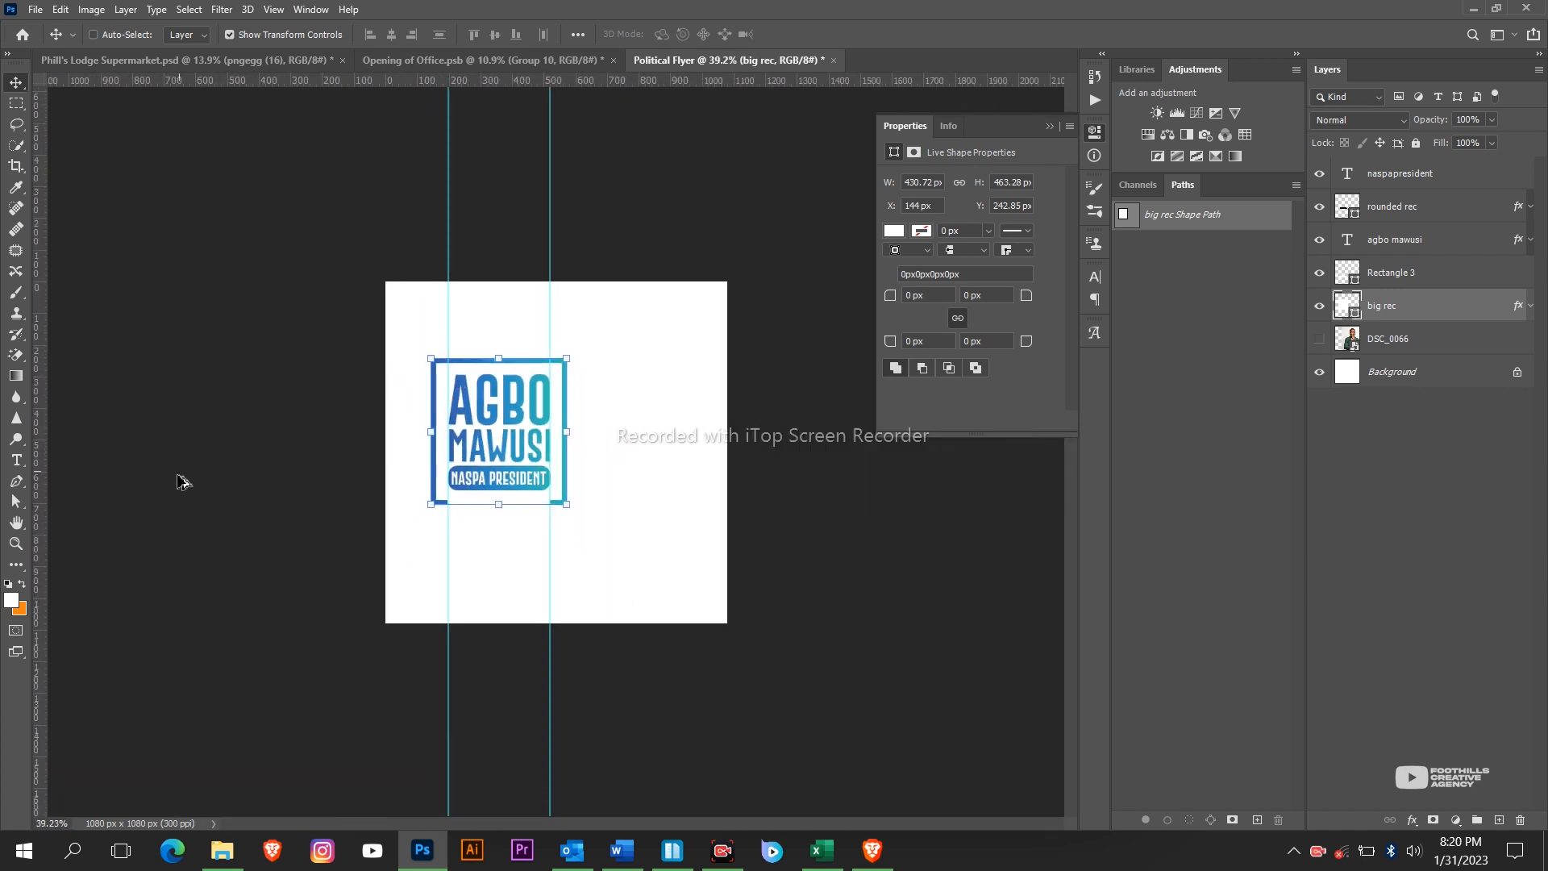
pyautogui.scroll(3, 368, 387)
pyautogui.scroll(-2, 344, 394)
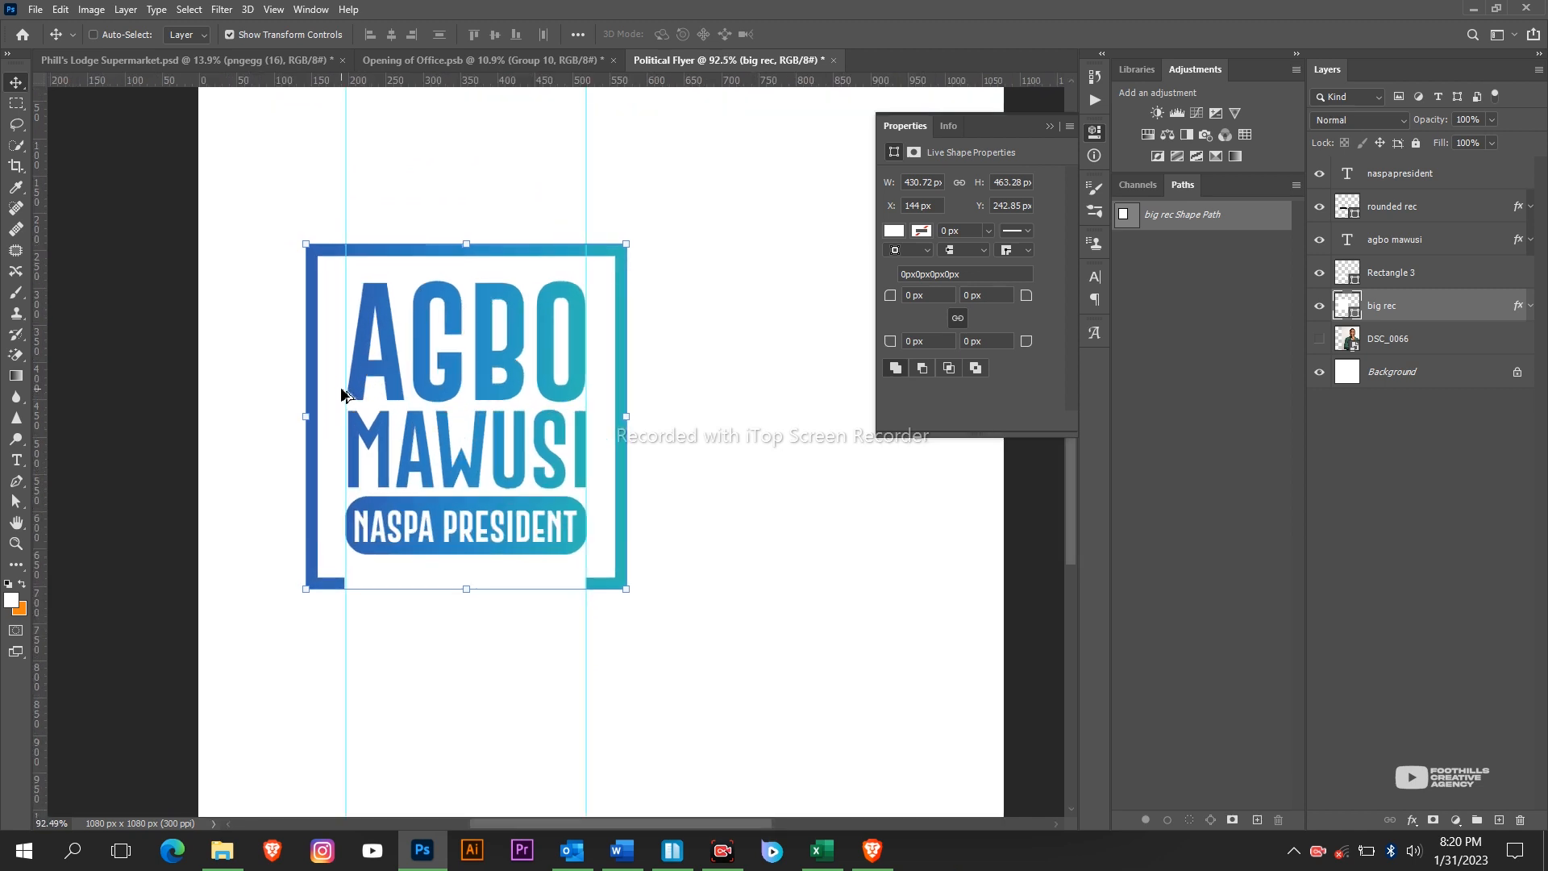
pyautogui.scroll(2, 346, 405)
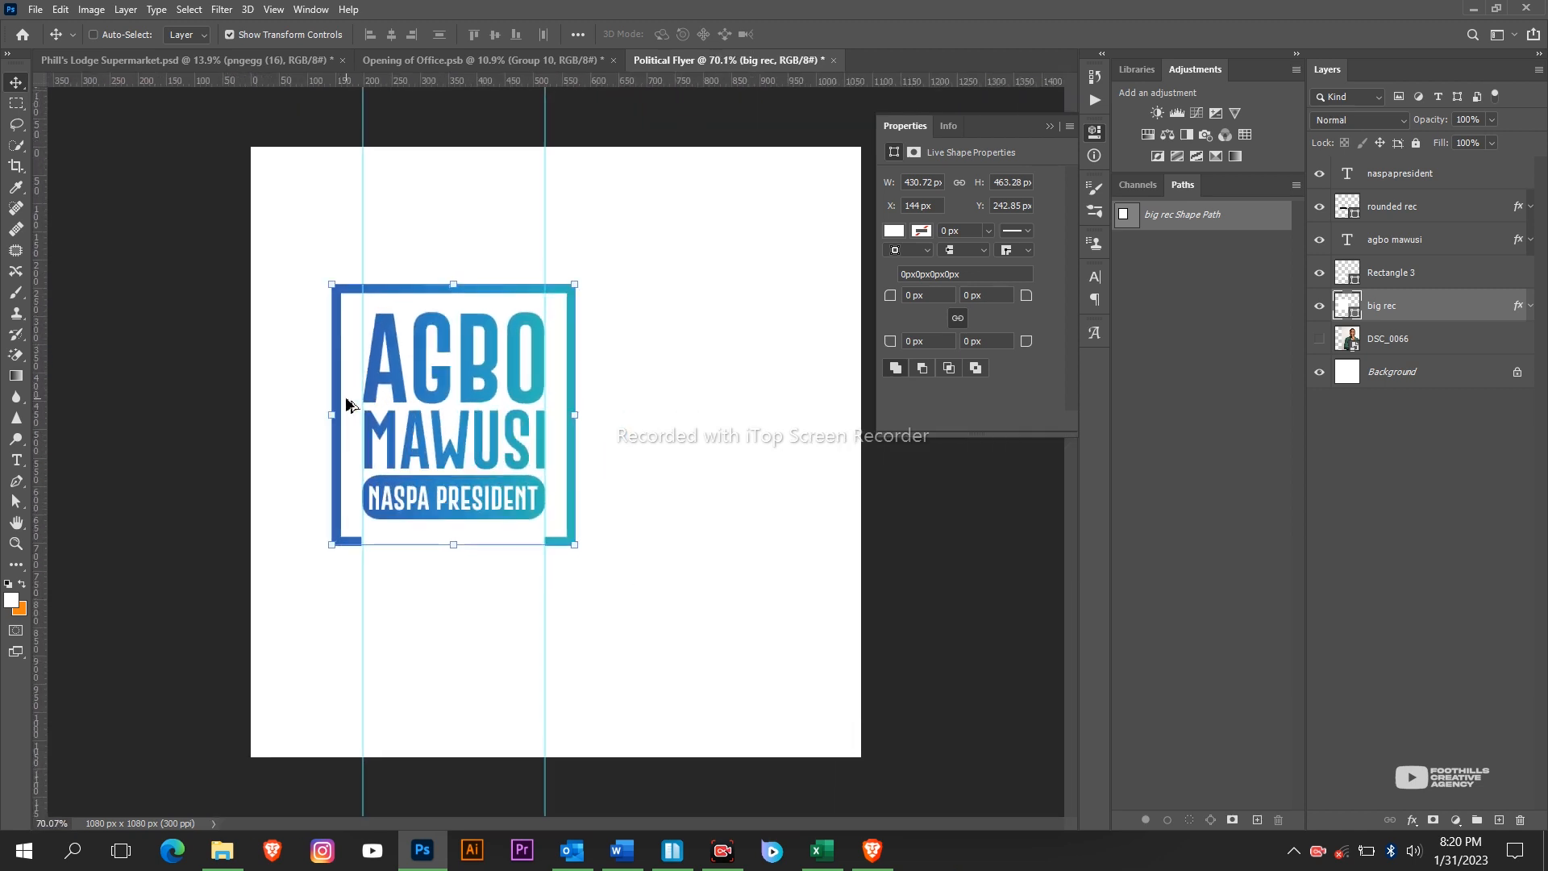
pyautogui.click(436, 851)
pyautogui.click(436, 850)
# Add a #f0f0f0 light grey Solid Color fill layer above the Background.
pyautogui.click(1420, 383)
pyautogui.click(1456, 820)
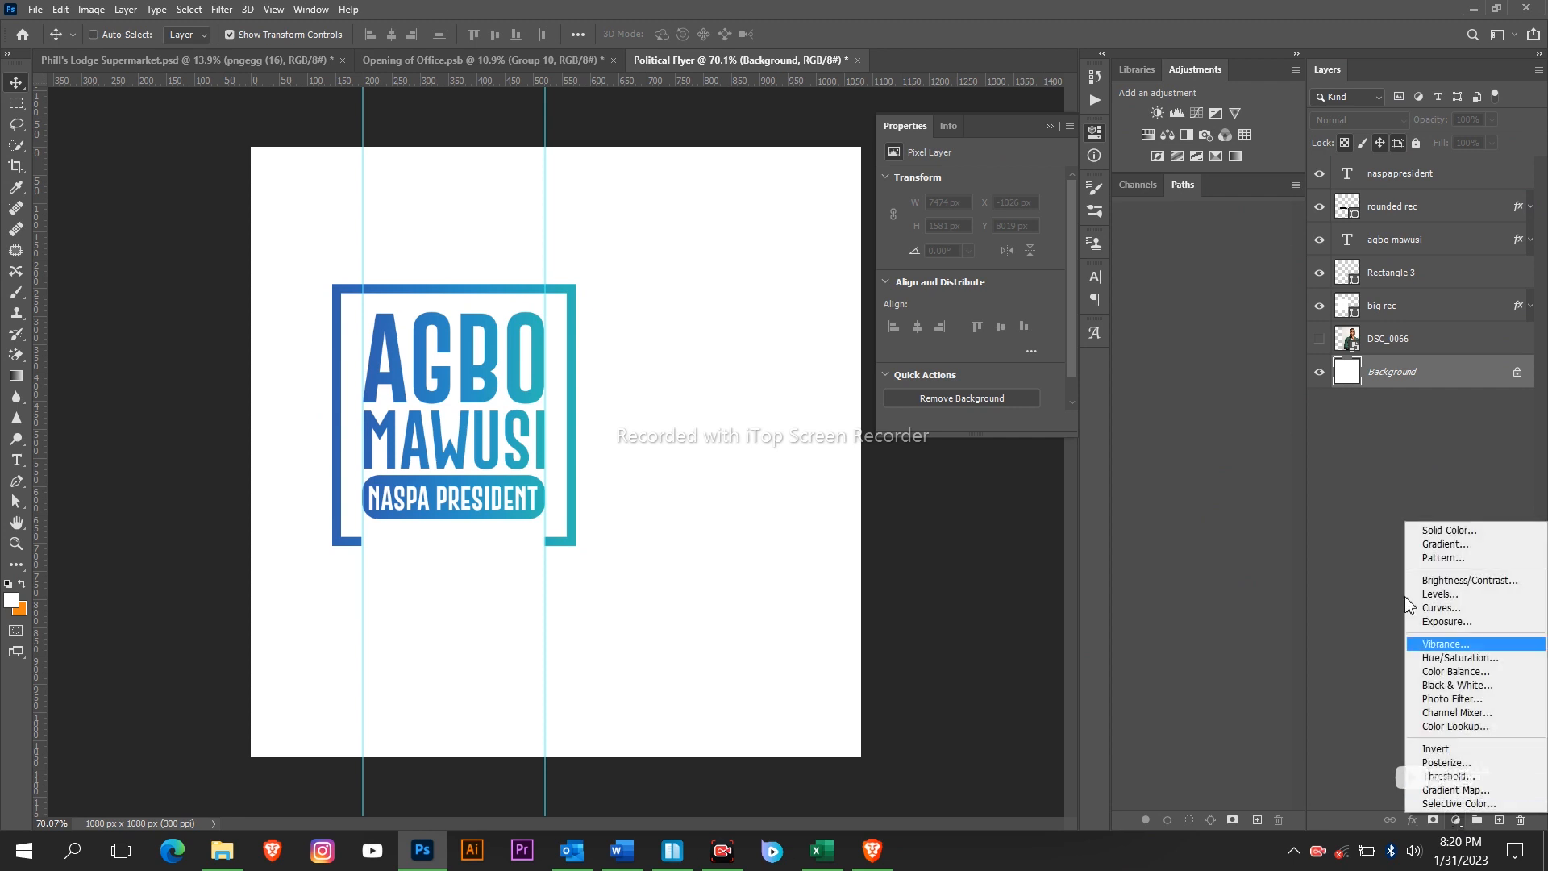
pyautogui.click(1452, 531)
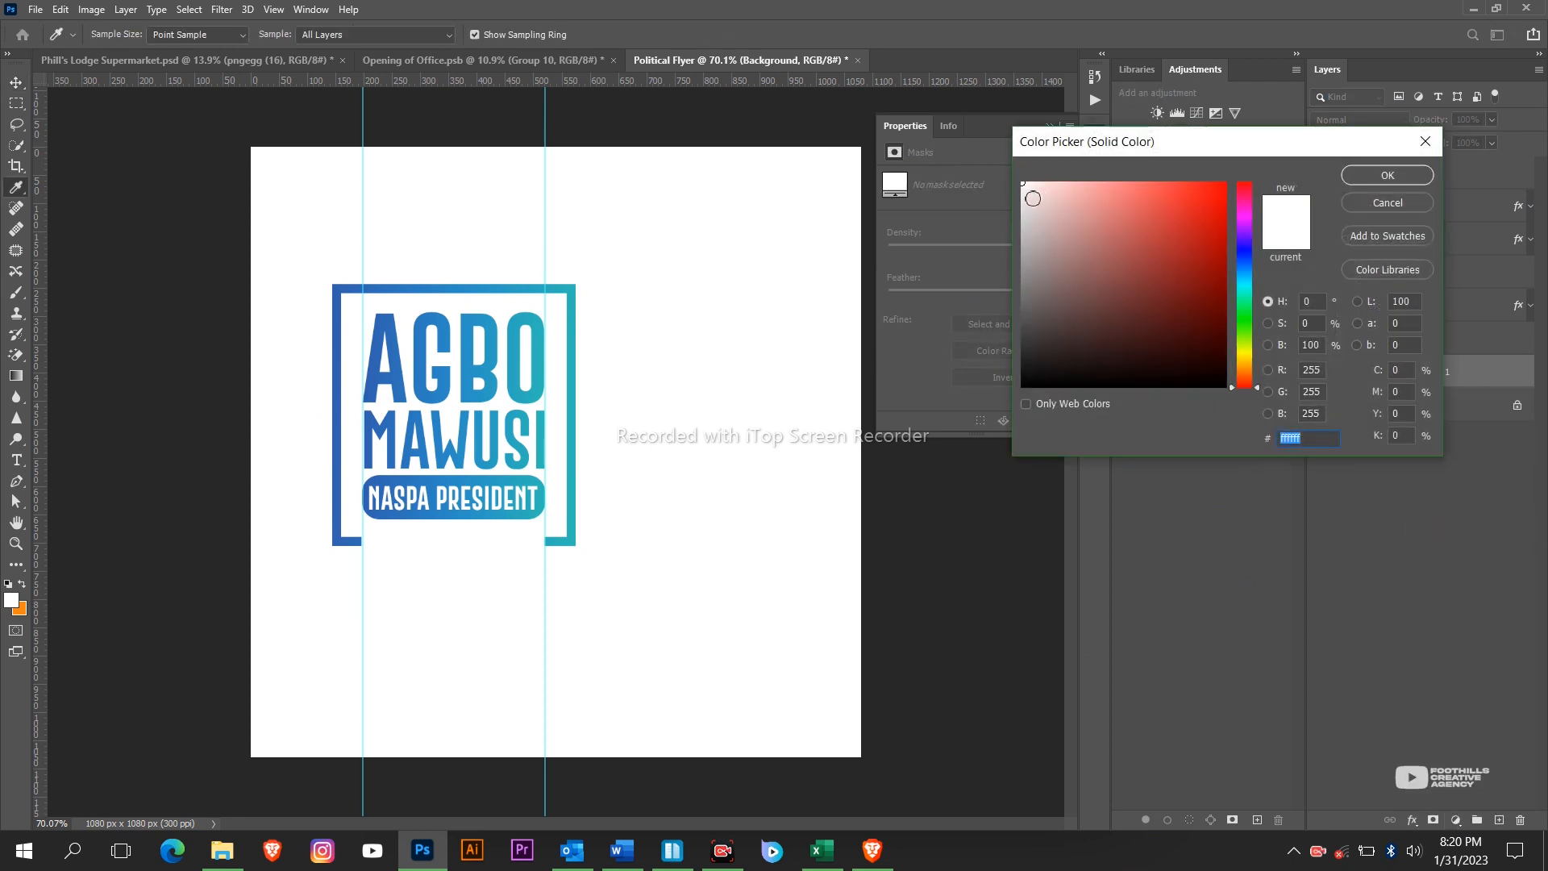
pyautogui.click(1023, 200)
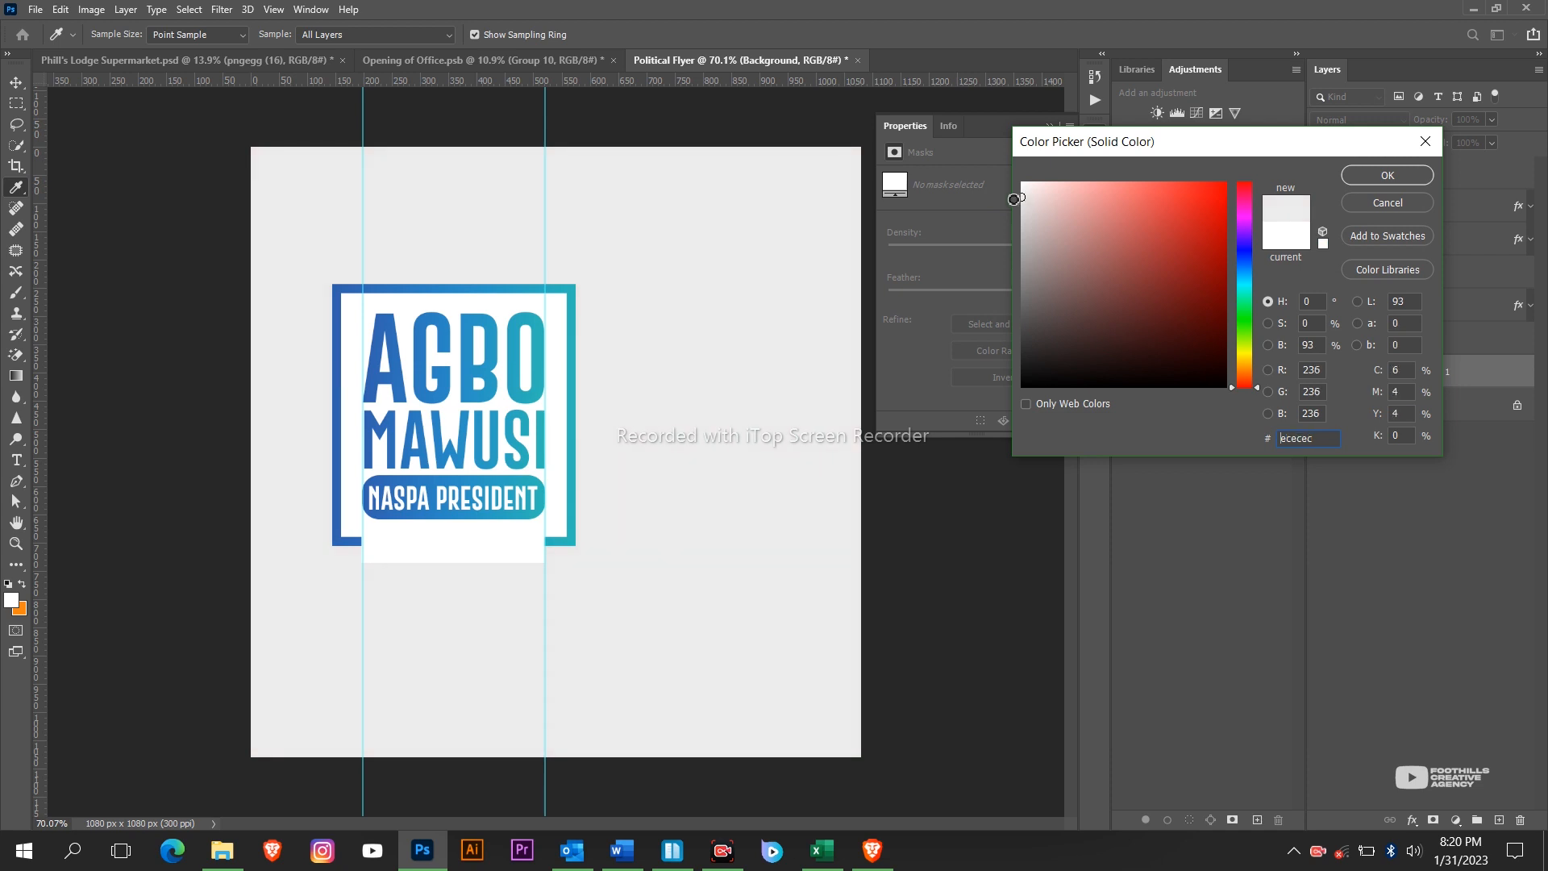
pyautogui.moveTo(1014, 196); pyautogui.dragTo(1014, 193)
pyautogui.click(1387, 176)
pyautogui.press('v')
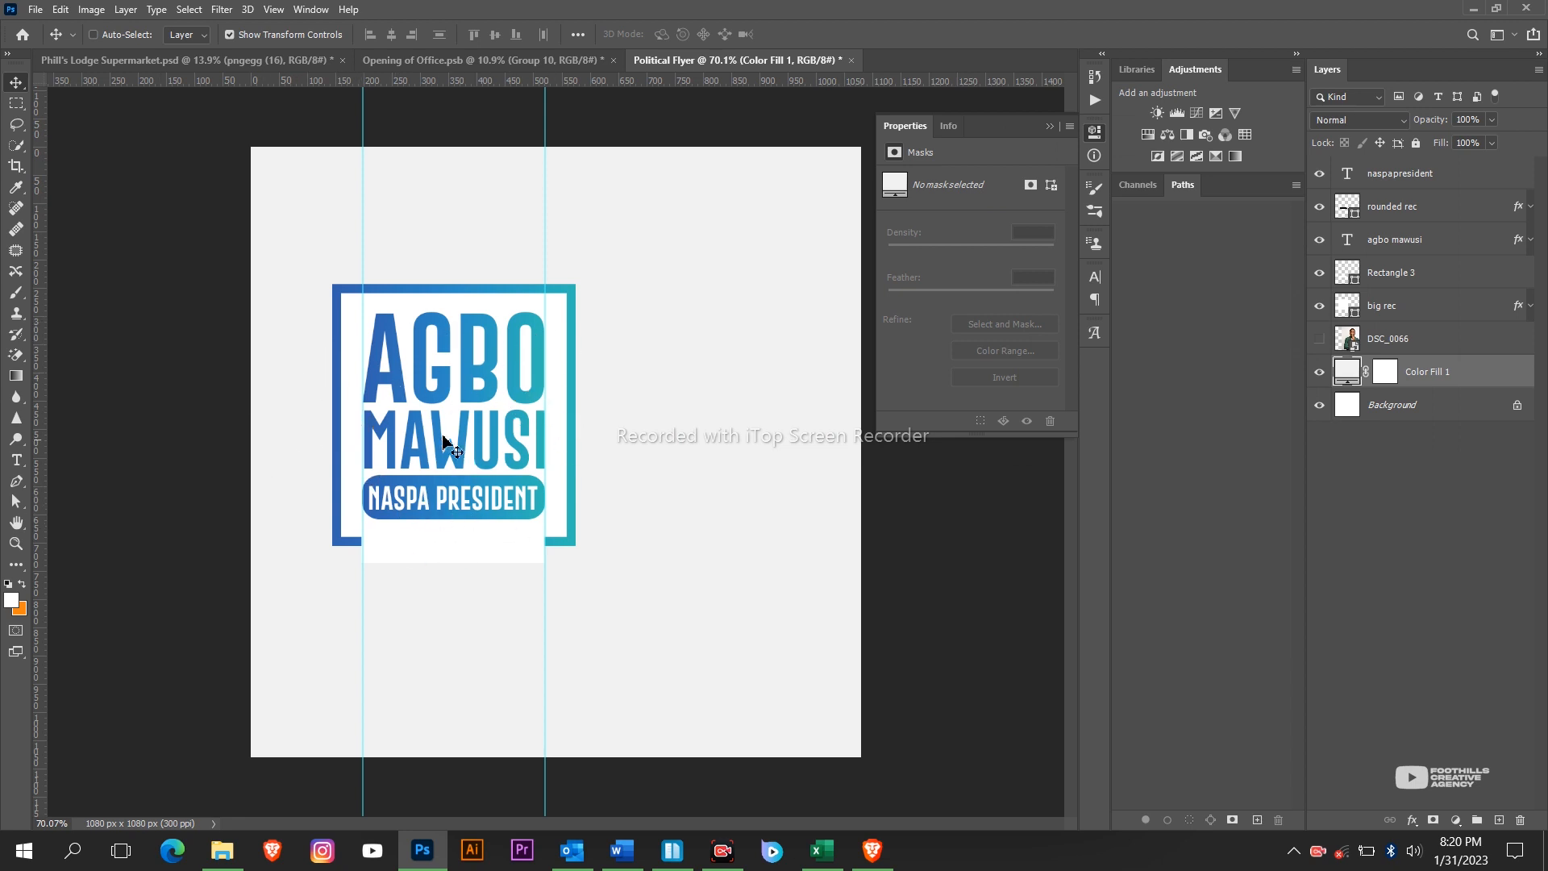
pyautogui.scroll(5, 436, 445)
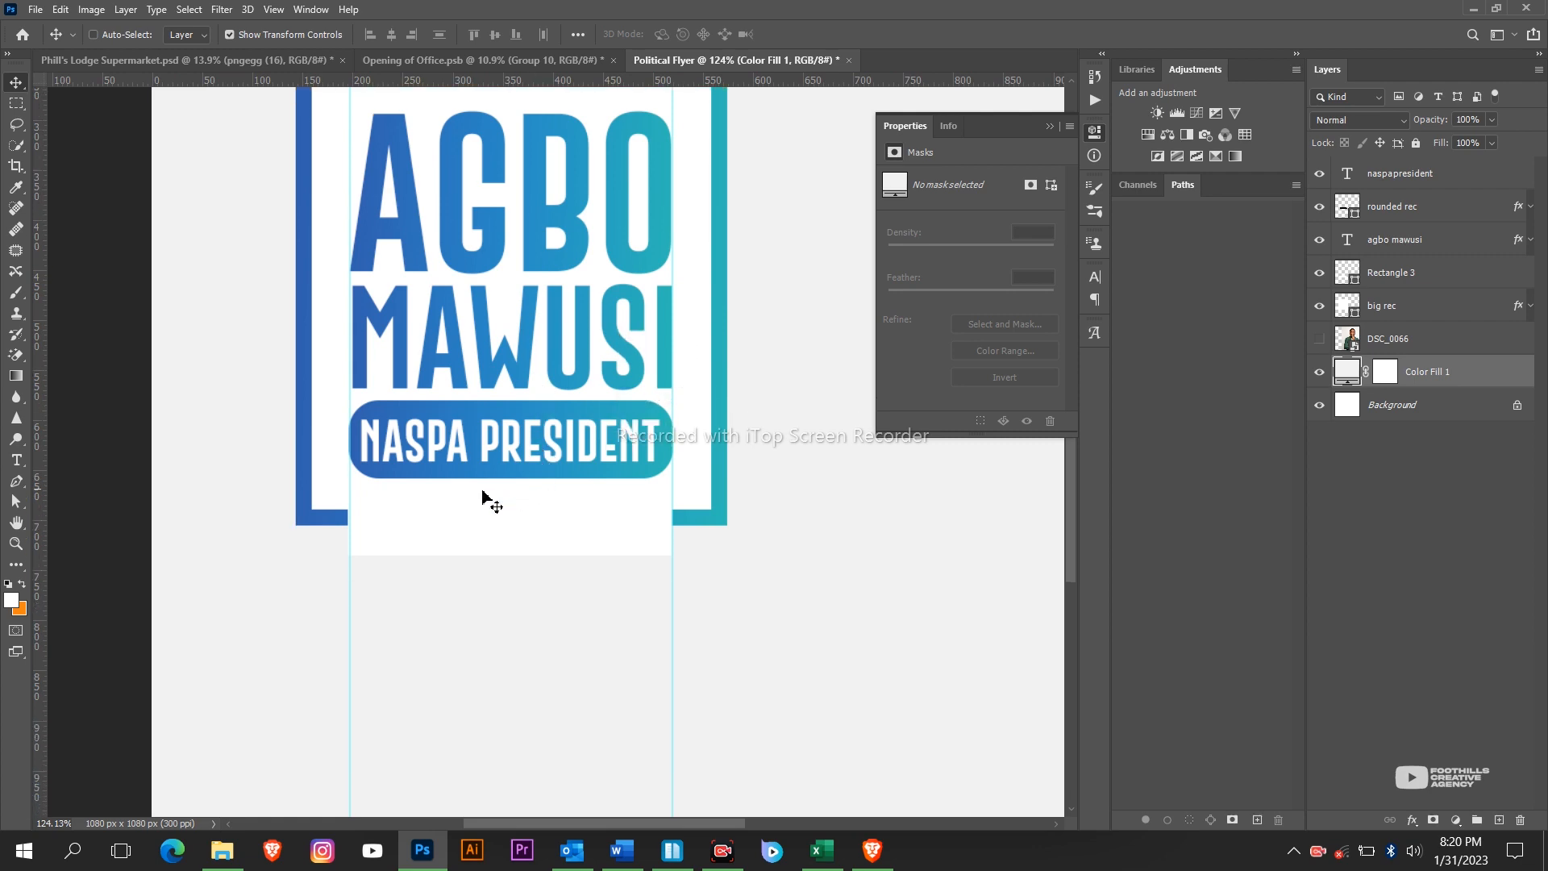
pyautogui.scroll(2, 482, 491)
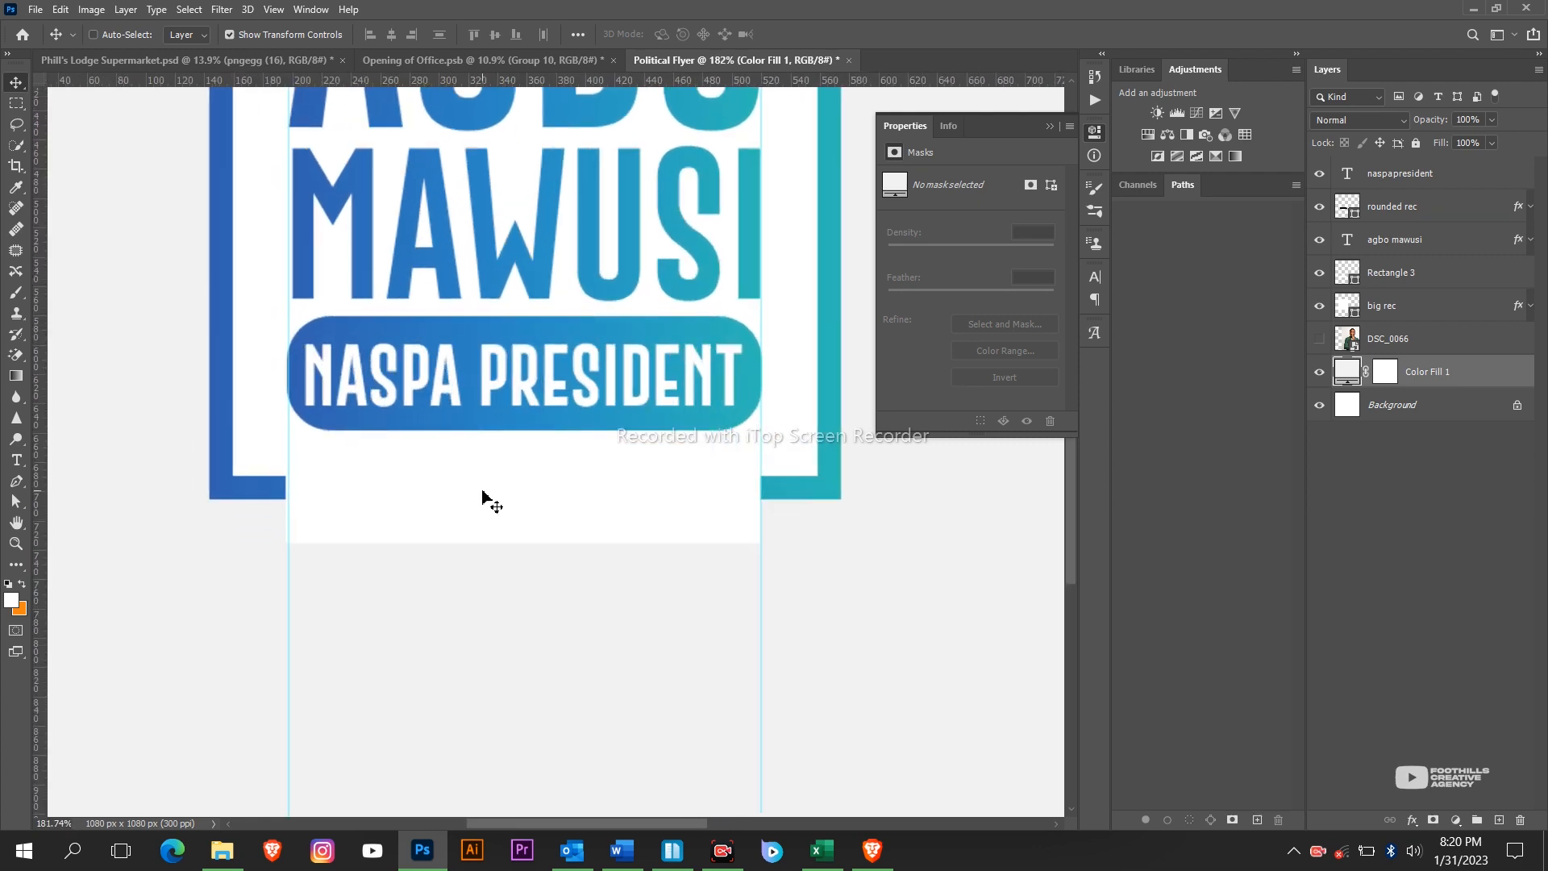
# Move the Rectangle 3 white bar lower, beneath the logo.
pyautogui.click(421, 848)
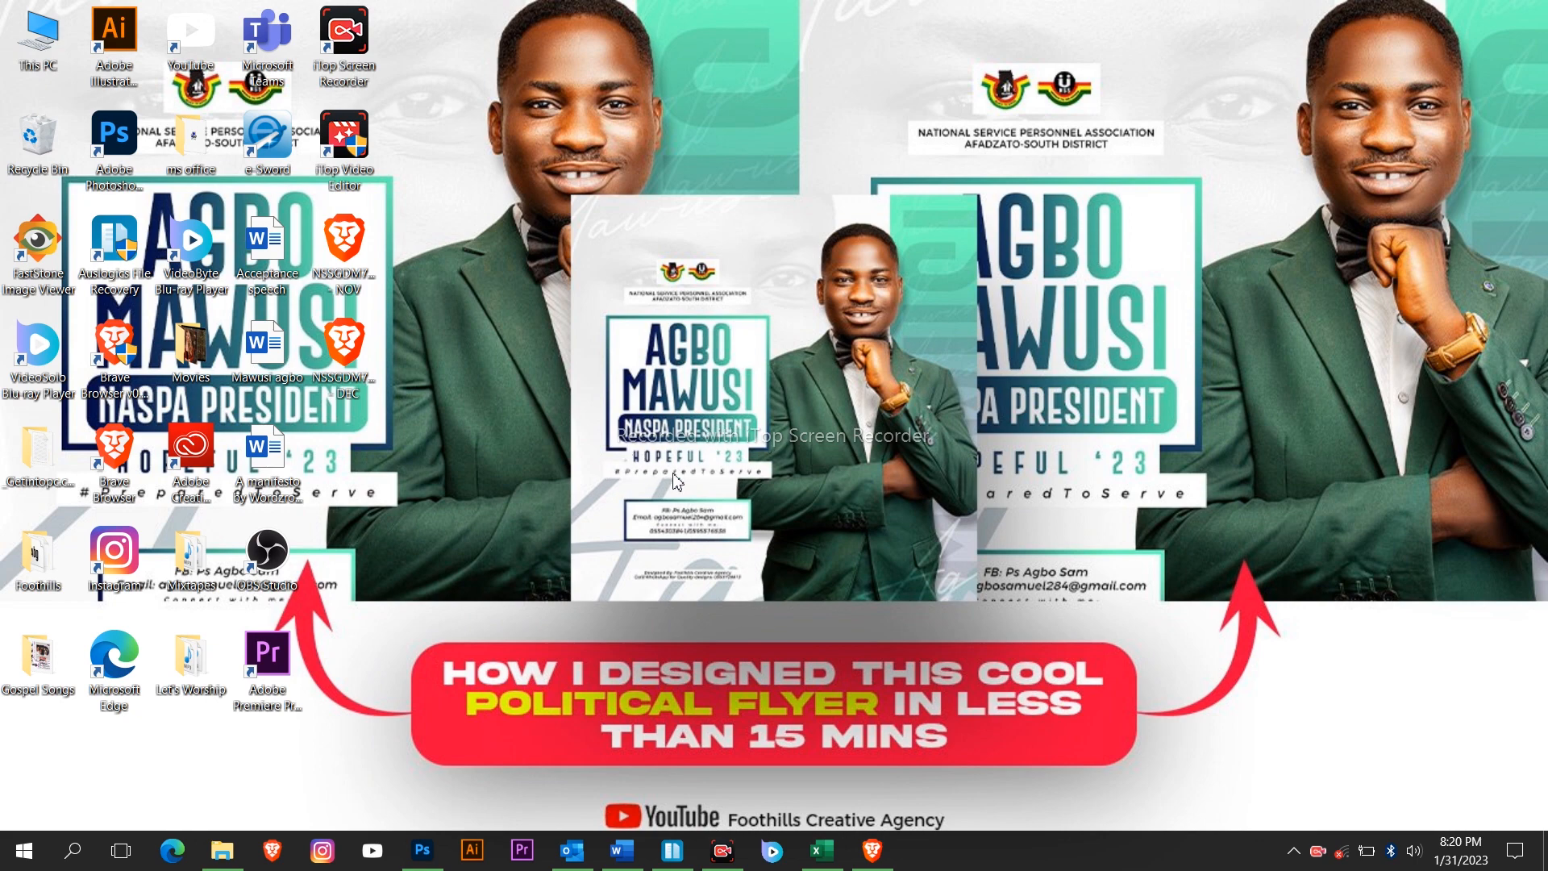
pyautogui.click(413, 856)
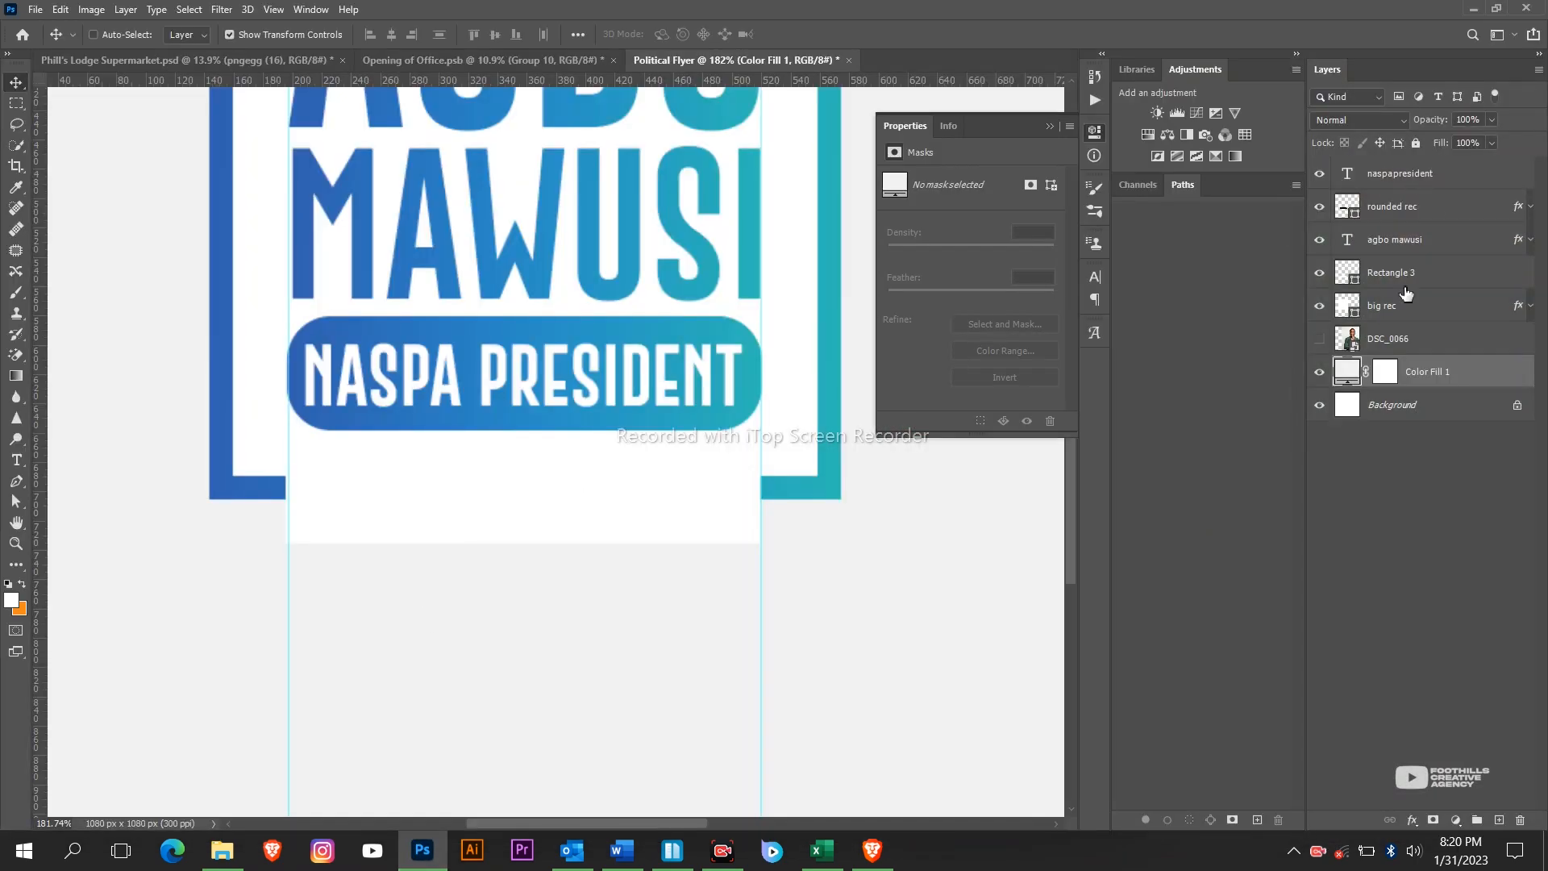
pyautogui.click(1395, 284)
pyautogui.moveTo(612, 526); pyautogui.dragTo(595, 489)
# Add the text HOPEFUL '23 and drag it up into the white panel.
pyautogui.press('t')
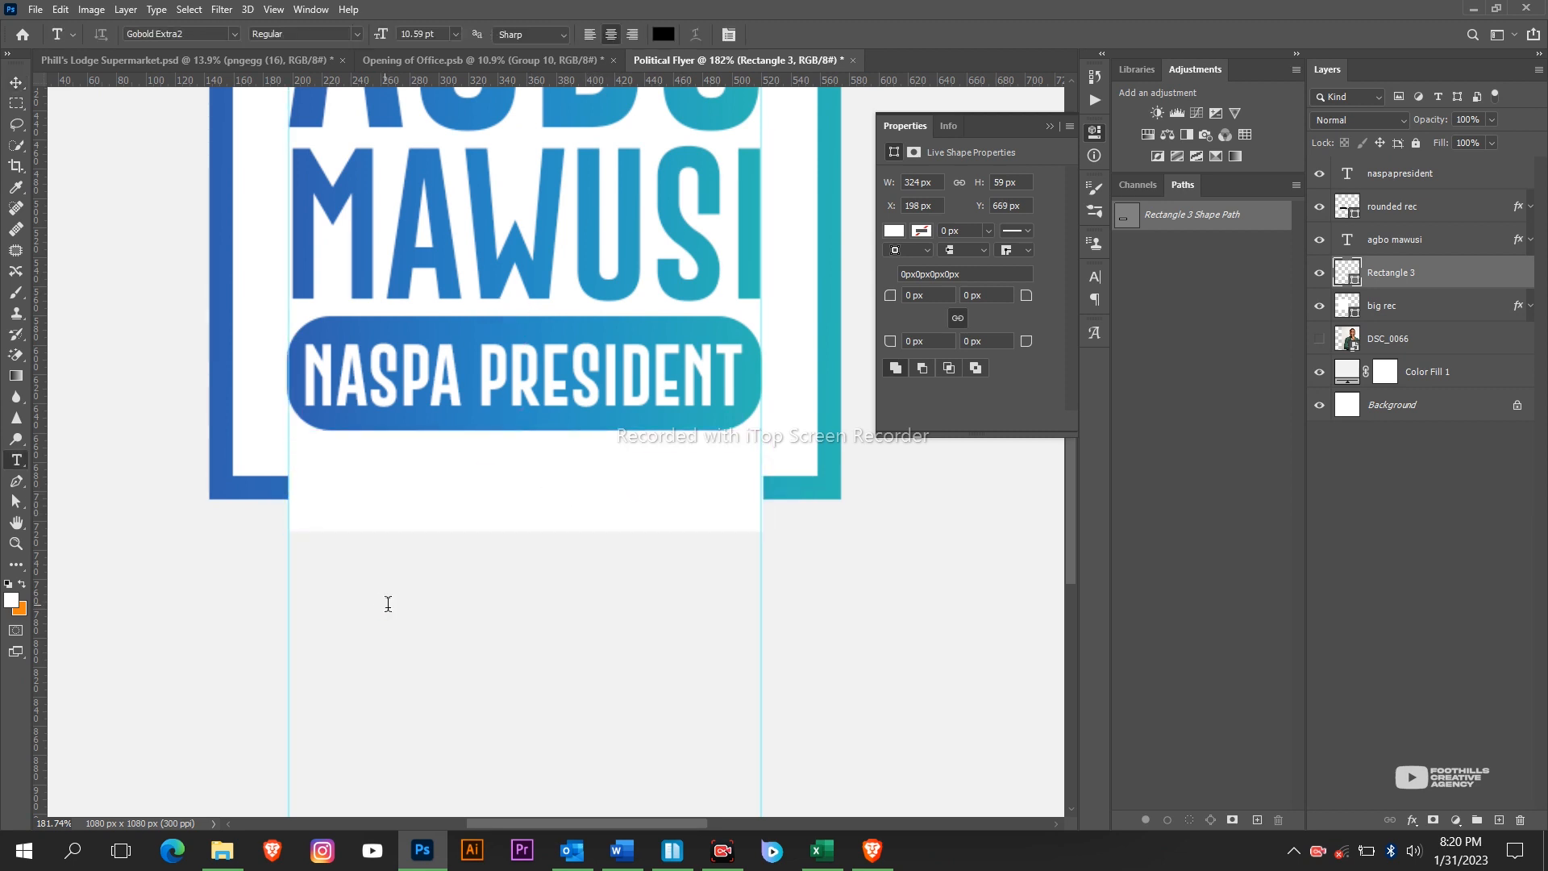
pyautogui.click(387, 603)
pyautogui.write('HOPE')
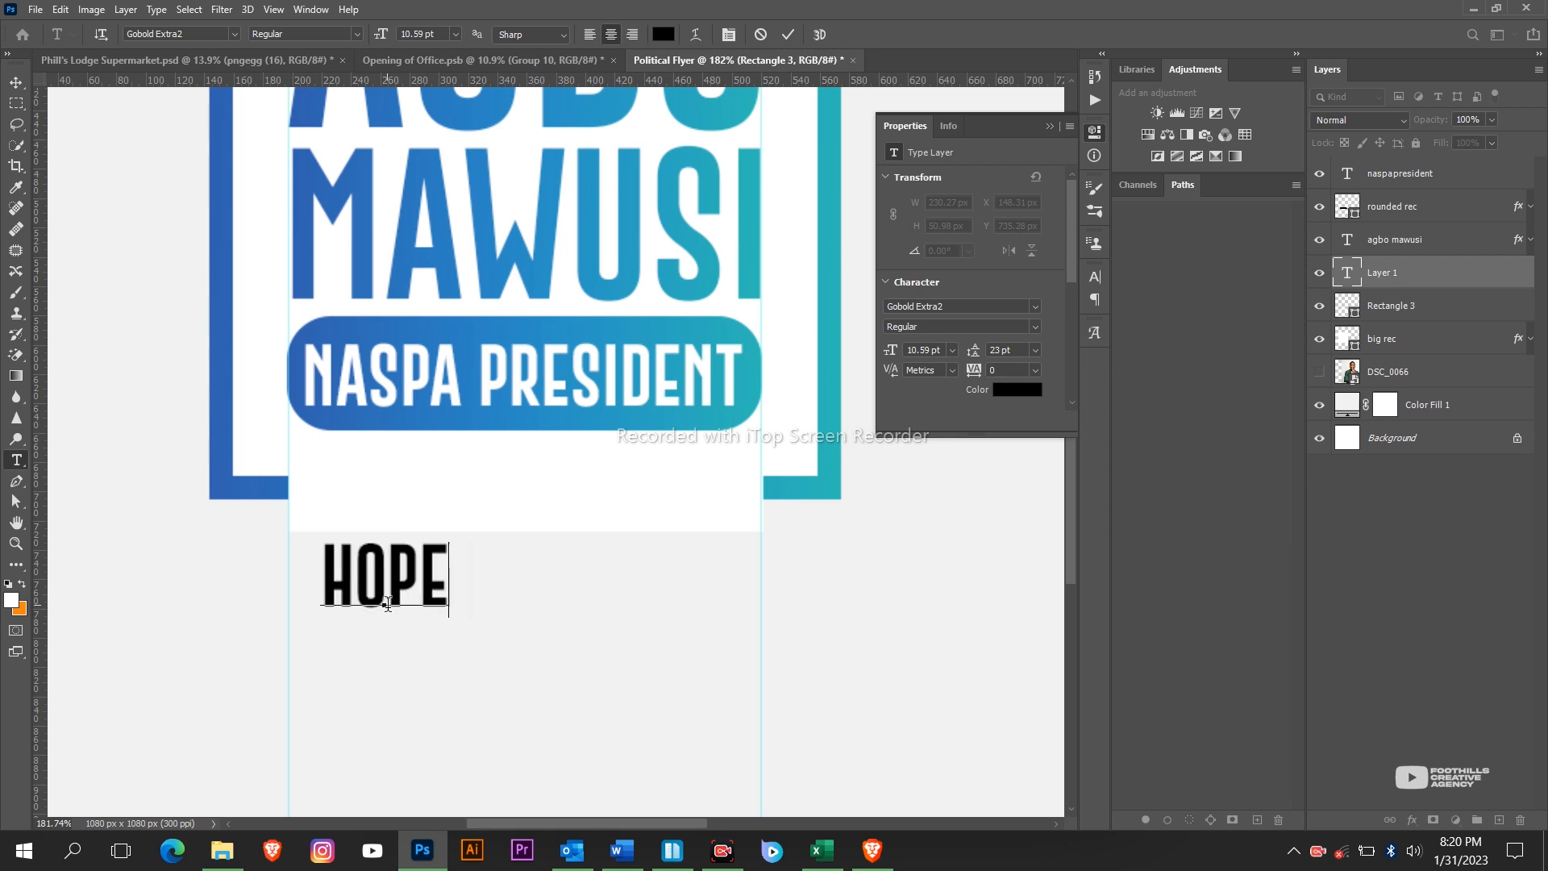
pyautogui.write('FUL ')
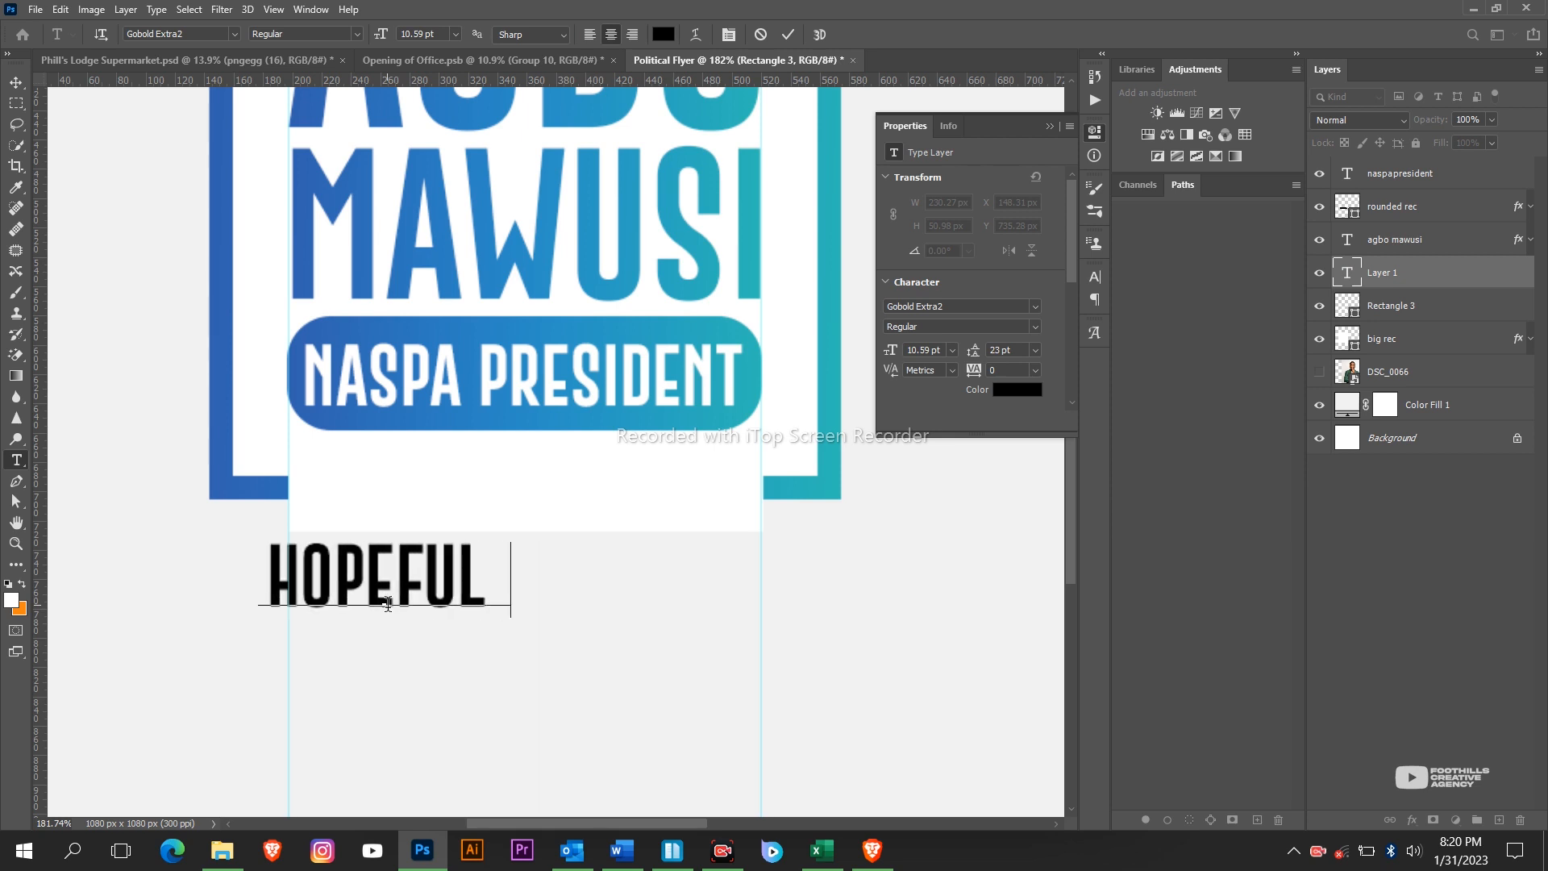
pyautogui.write("'23")
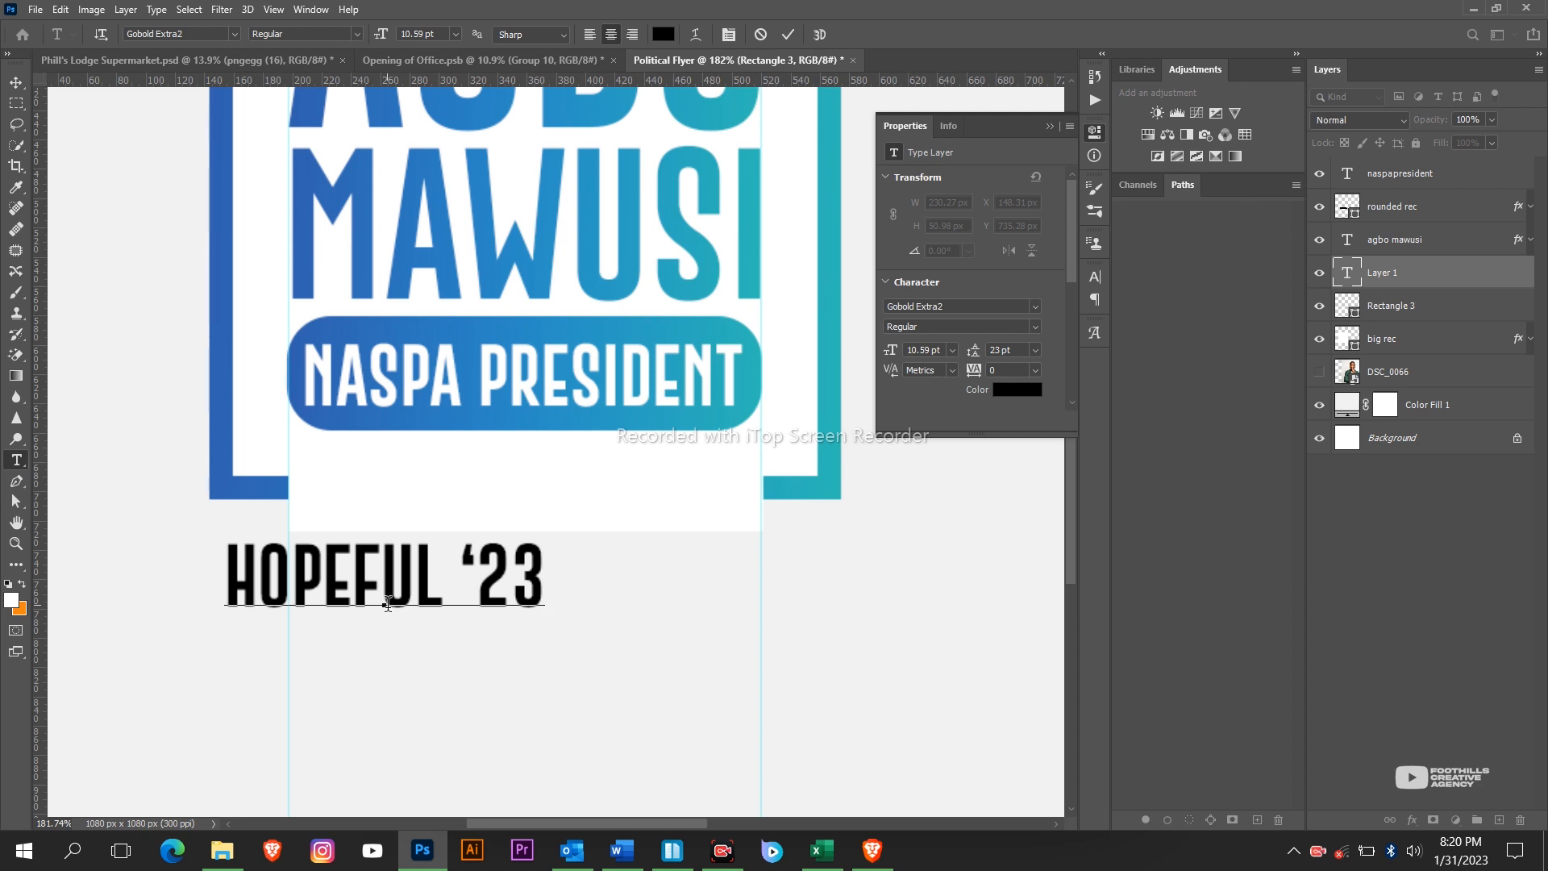
pyautogui.click(787, 34)
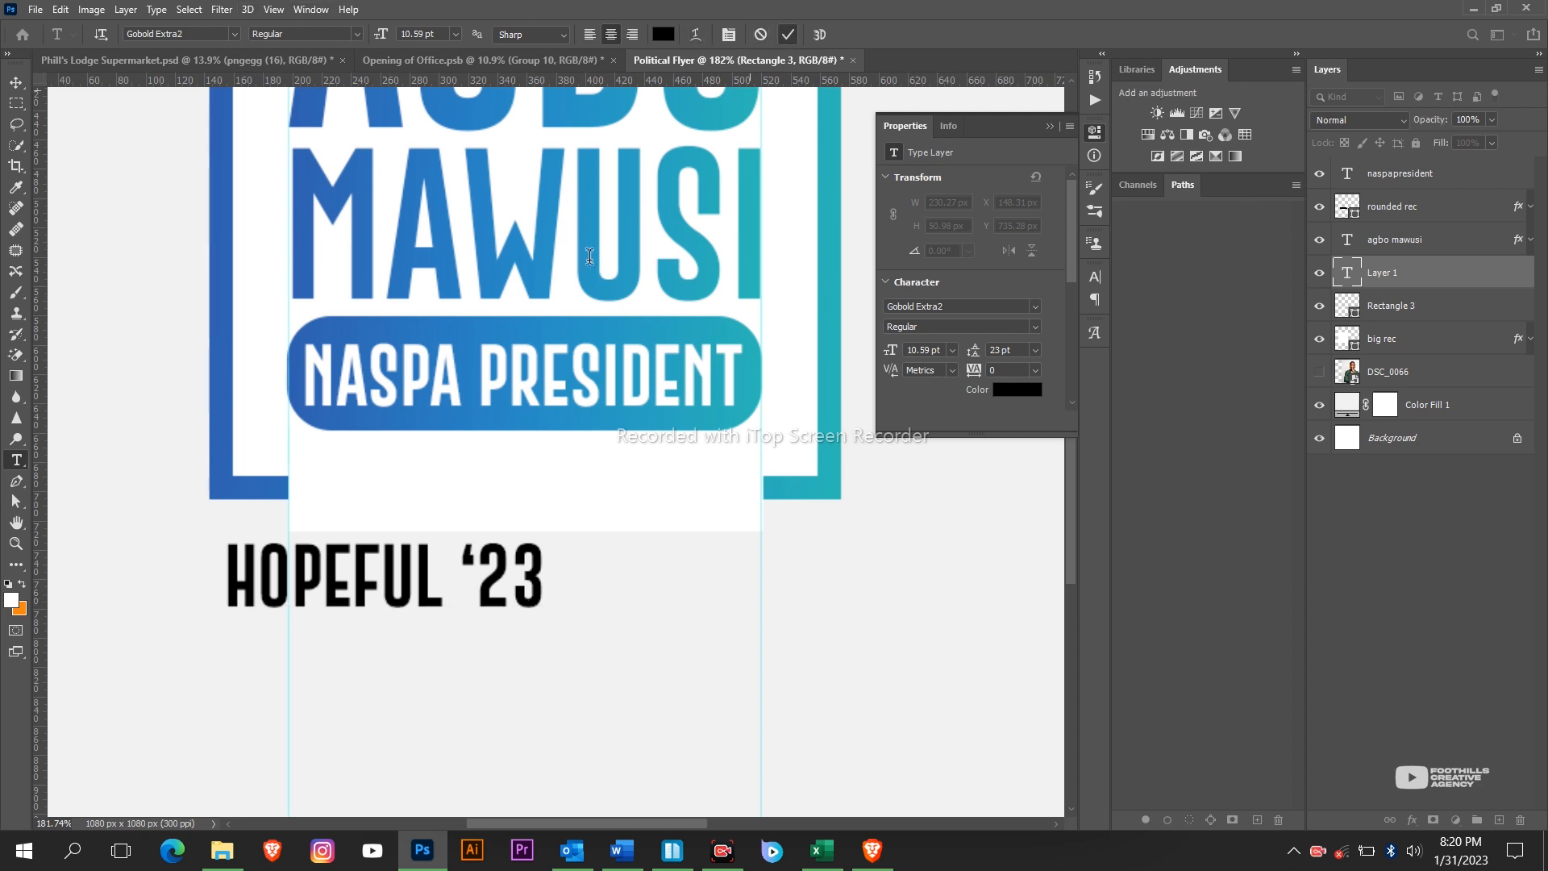
pyautogui.press('v')
pyautogui.moveTo(345, 500); pyautogui.dragTo(452, 412)
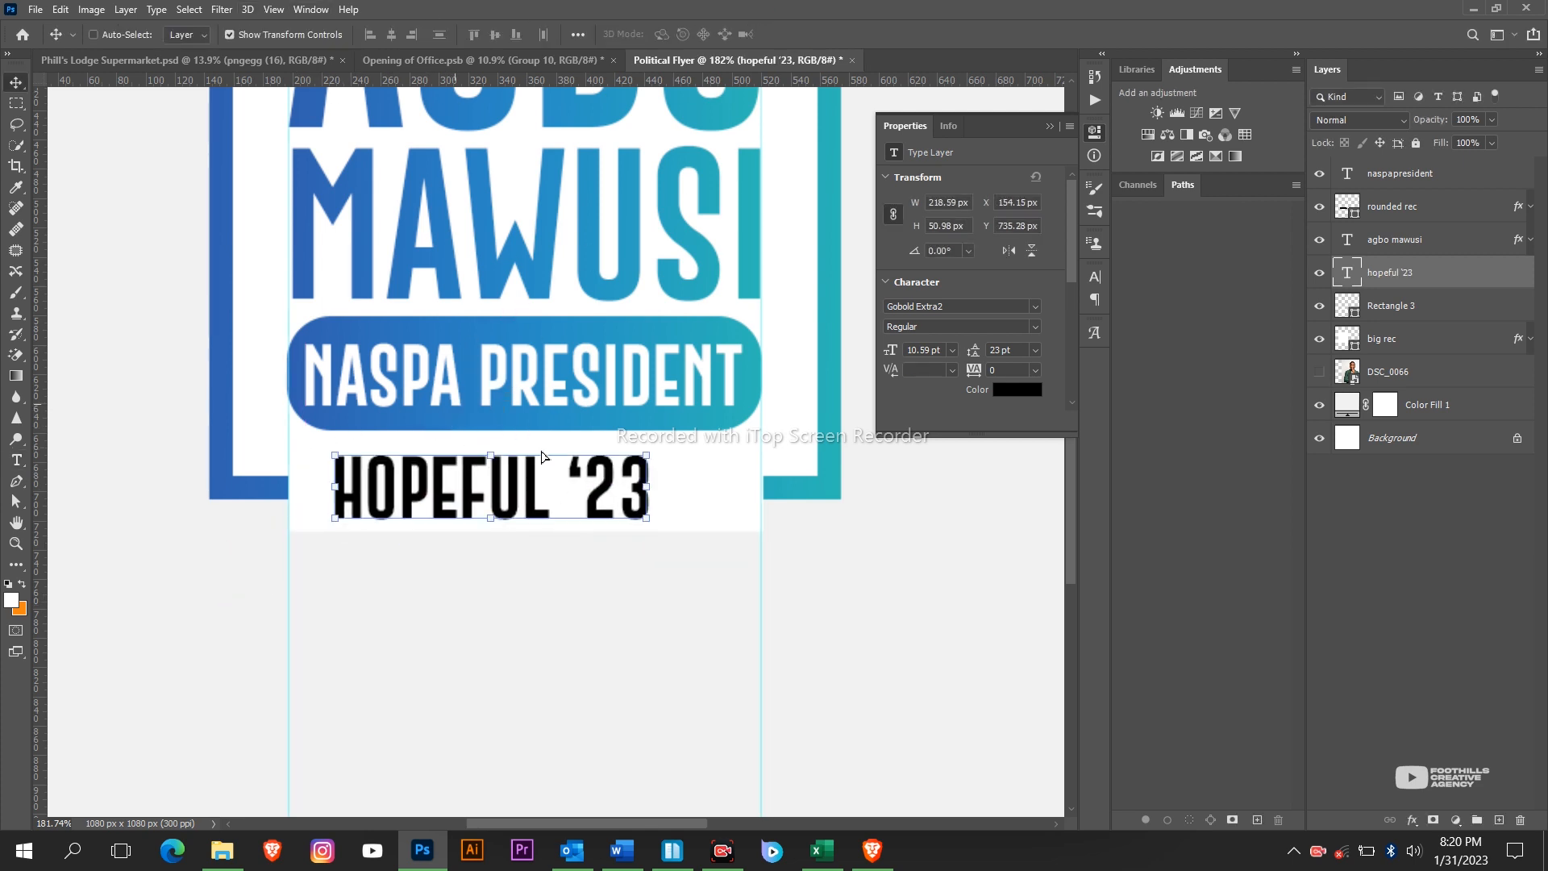
# Resize HOPEFUL '23 to about two thirds and widen its letter tracking to 220.
pyautogui.moveTo(656, 493); pyautogui.dragTo(799, 493)
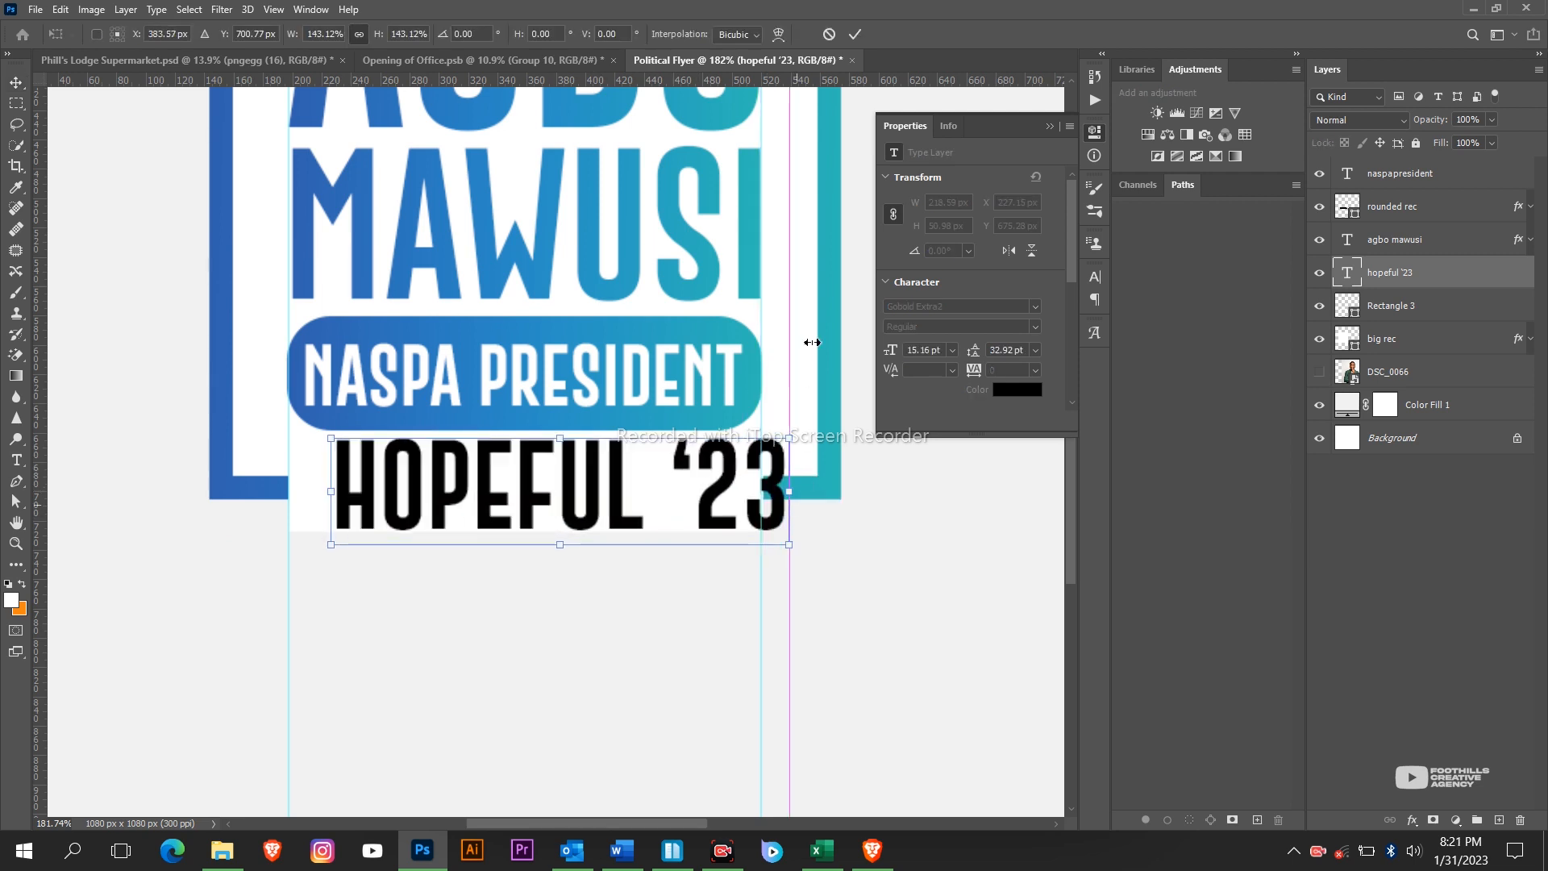
pyautogui.click(855, 34)
pyautogui.moveTo(789, 490); pyautogui.dragTo(639, 490)
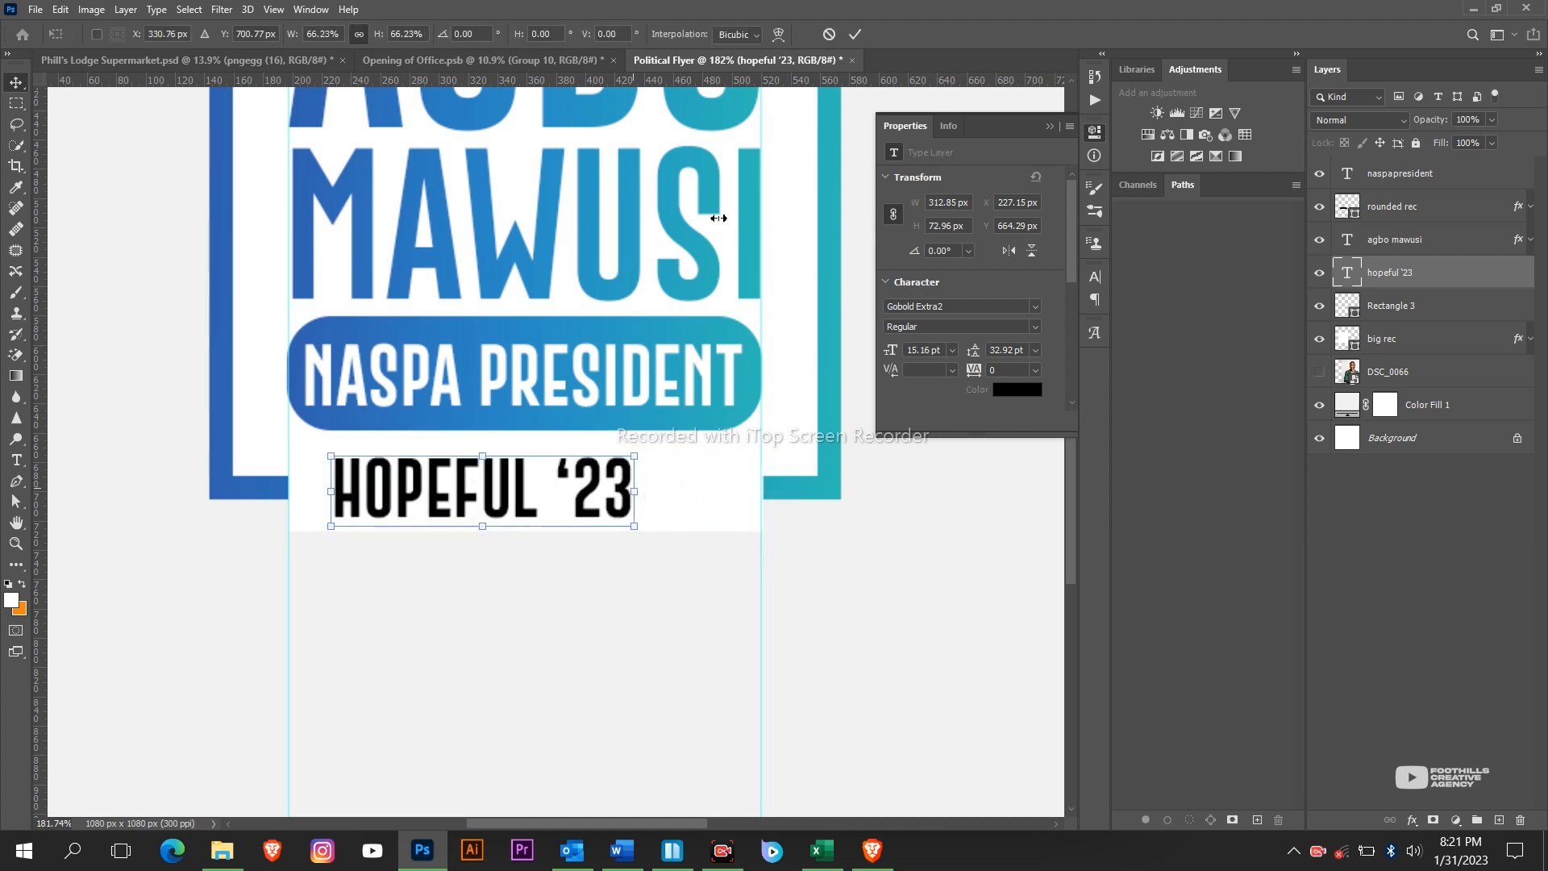
pyautogui.click(856, 35)
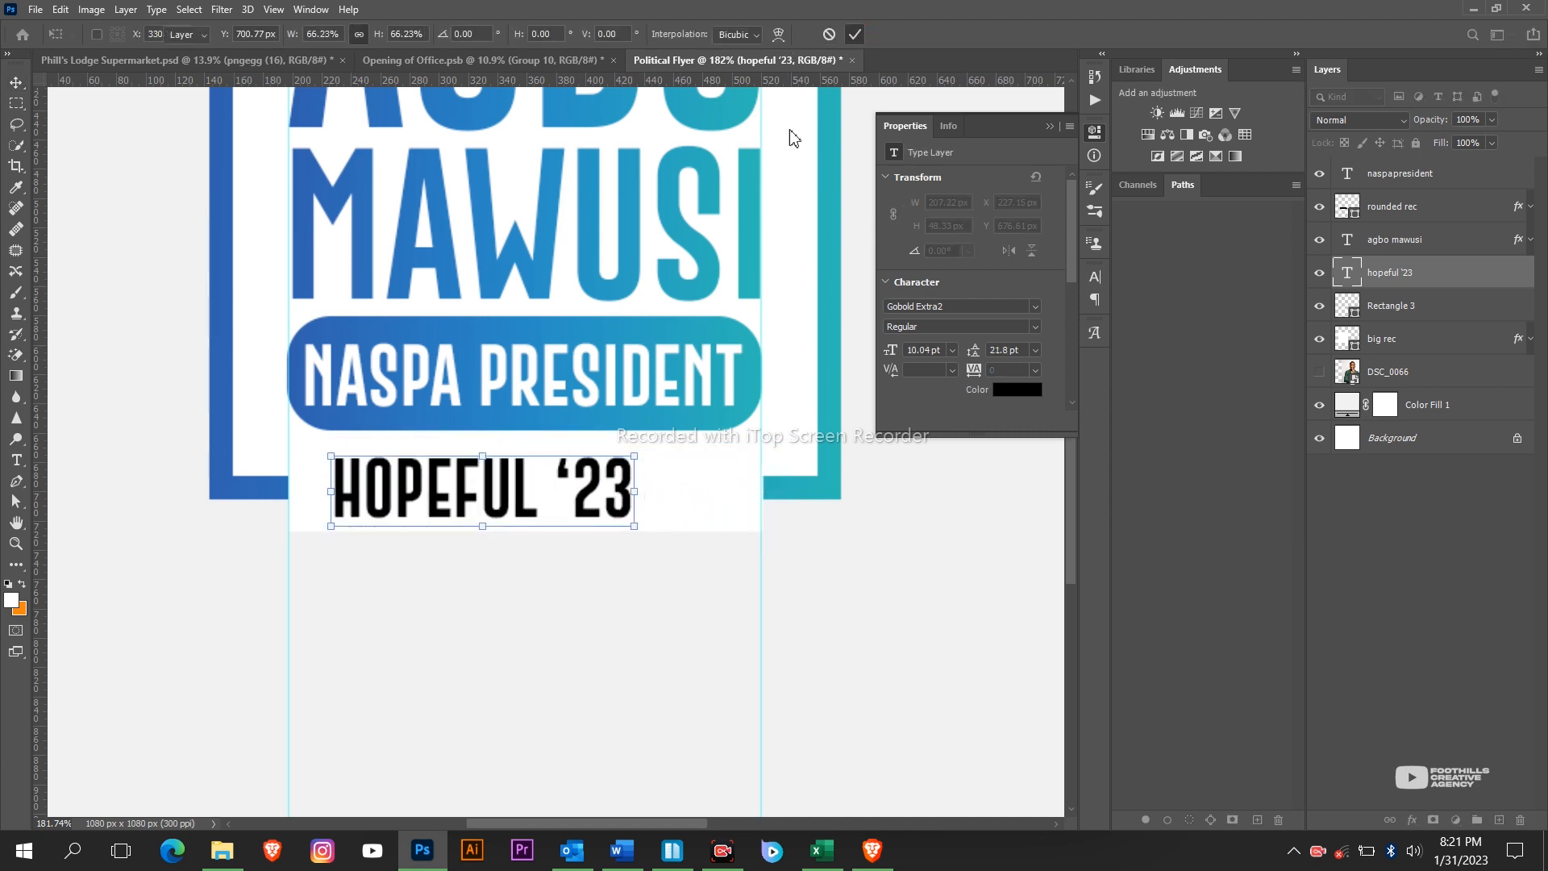
pyautogui.doubleClick(582, 500)
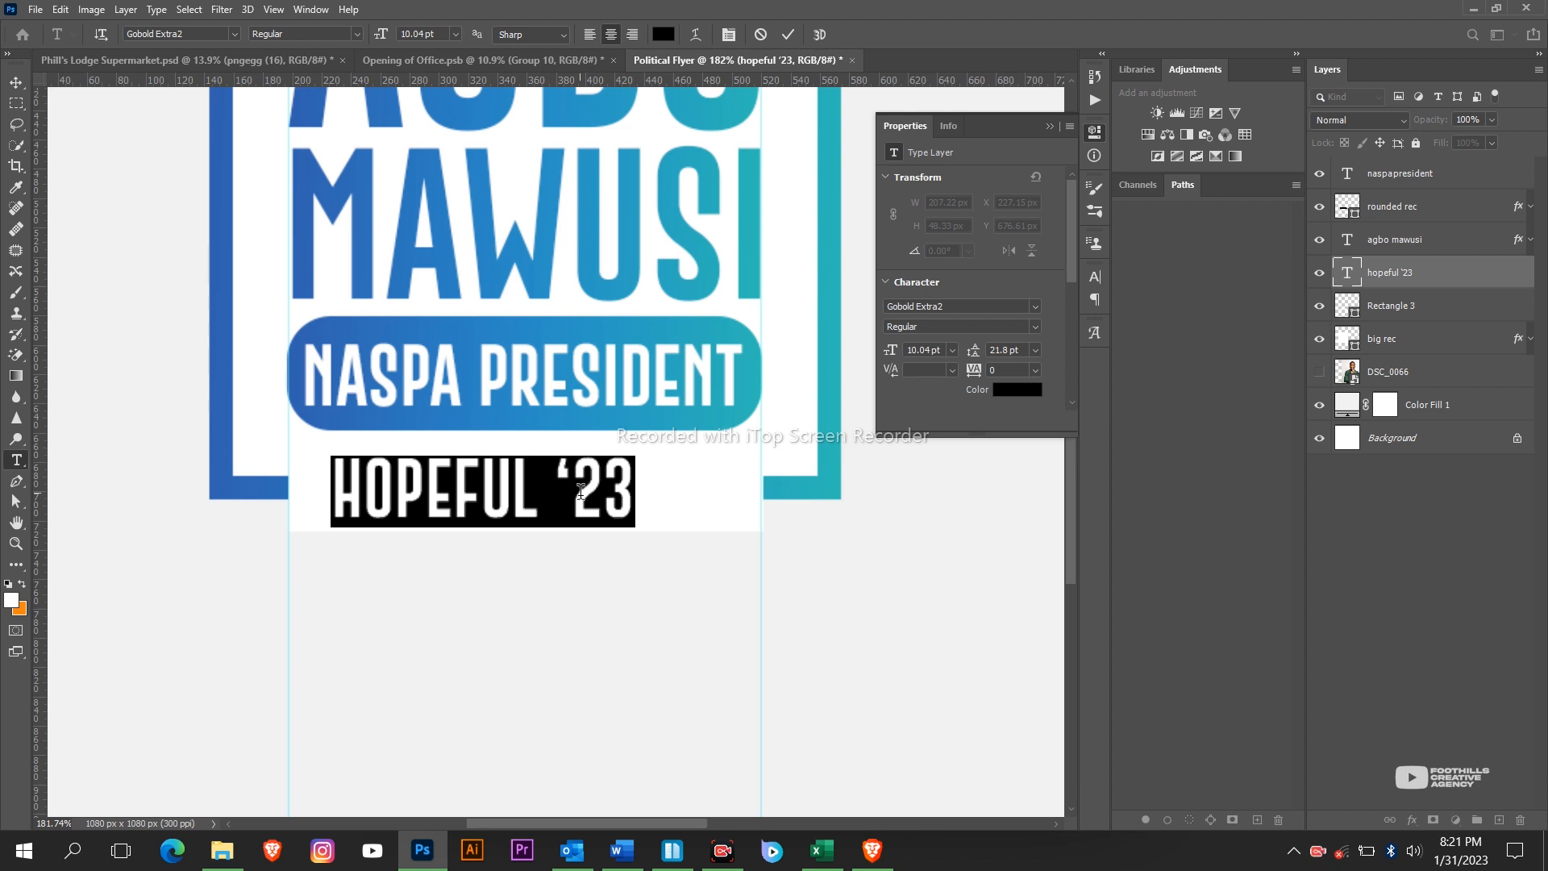
pyautogui.hotkey('alt', 'Right')
pyautogui.hotkey('alt', 'Right')
pyautogui.hotkey('alt', 'Right')
pyautogui.hotkey('alt', 'Right')
pyautogui.hotkey('alt', 'Right')
pyautogui.hotkey('alt', 'Right')
pyautogui.hotkey('alt', 'Right')
pyautogui.hotkey('alt', 'Right')
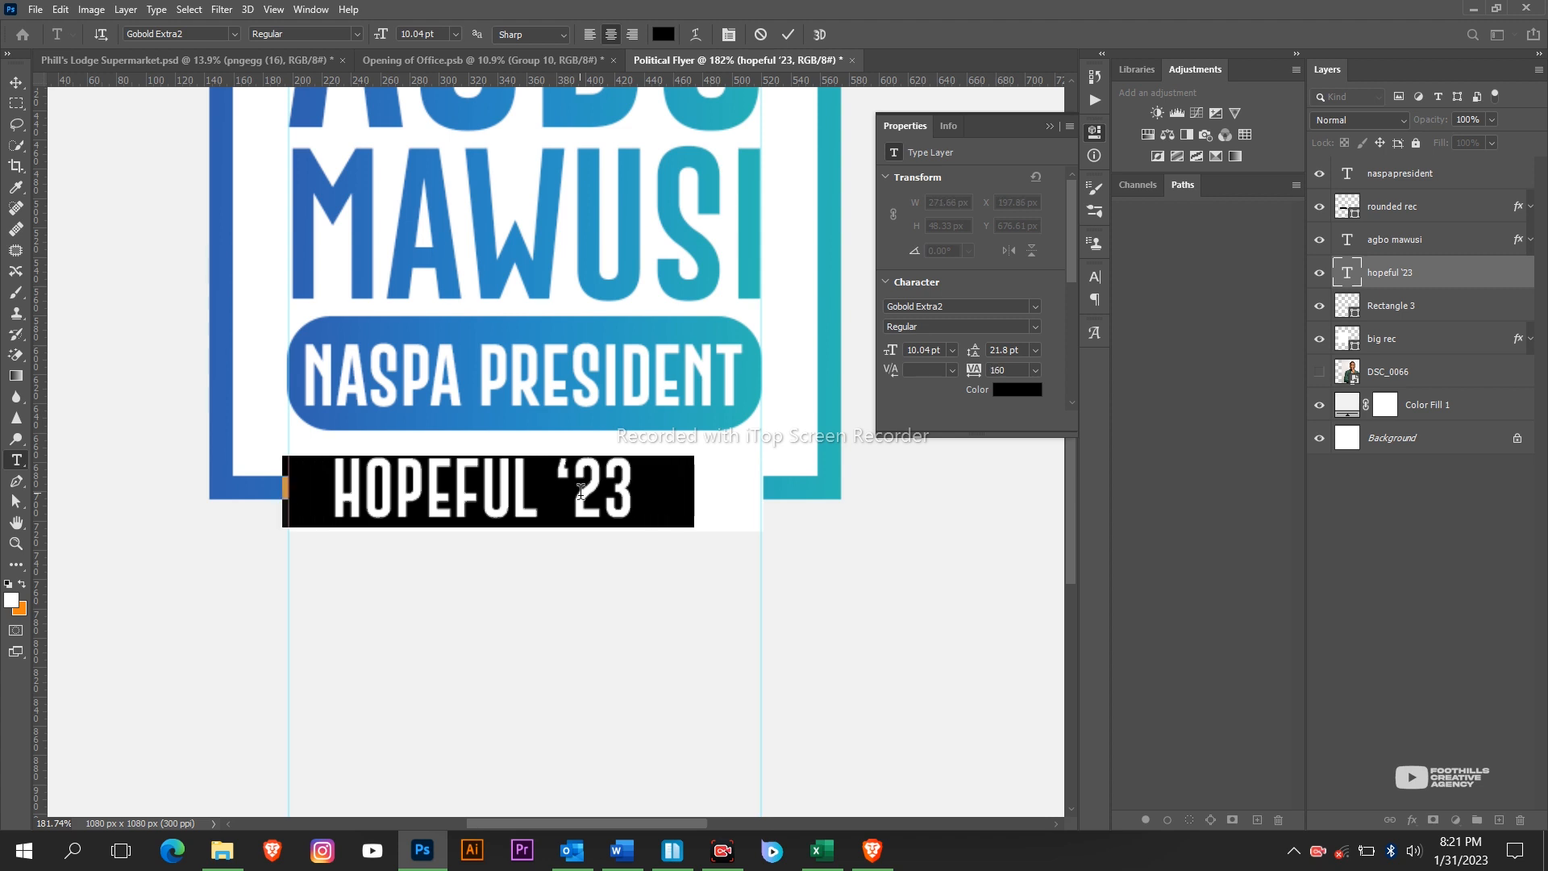
pyautogui.hotkey('alt', 'Right')
pyautogui.hotkey('alt', 'Right')
pyautogui.hotkey('alt', 'Right')
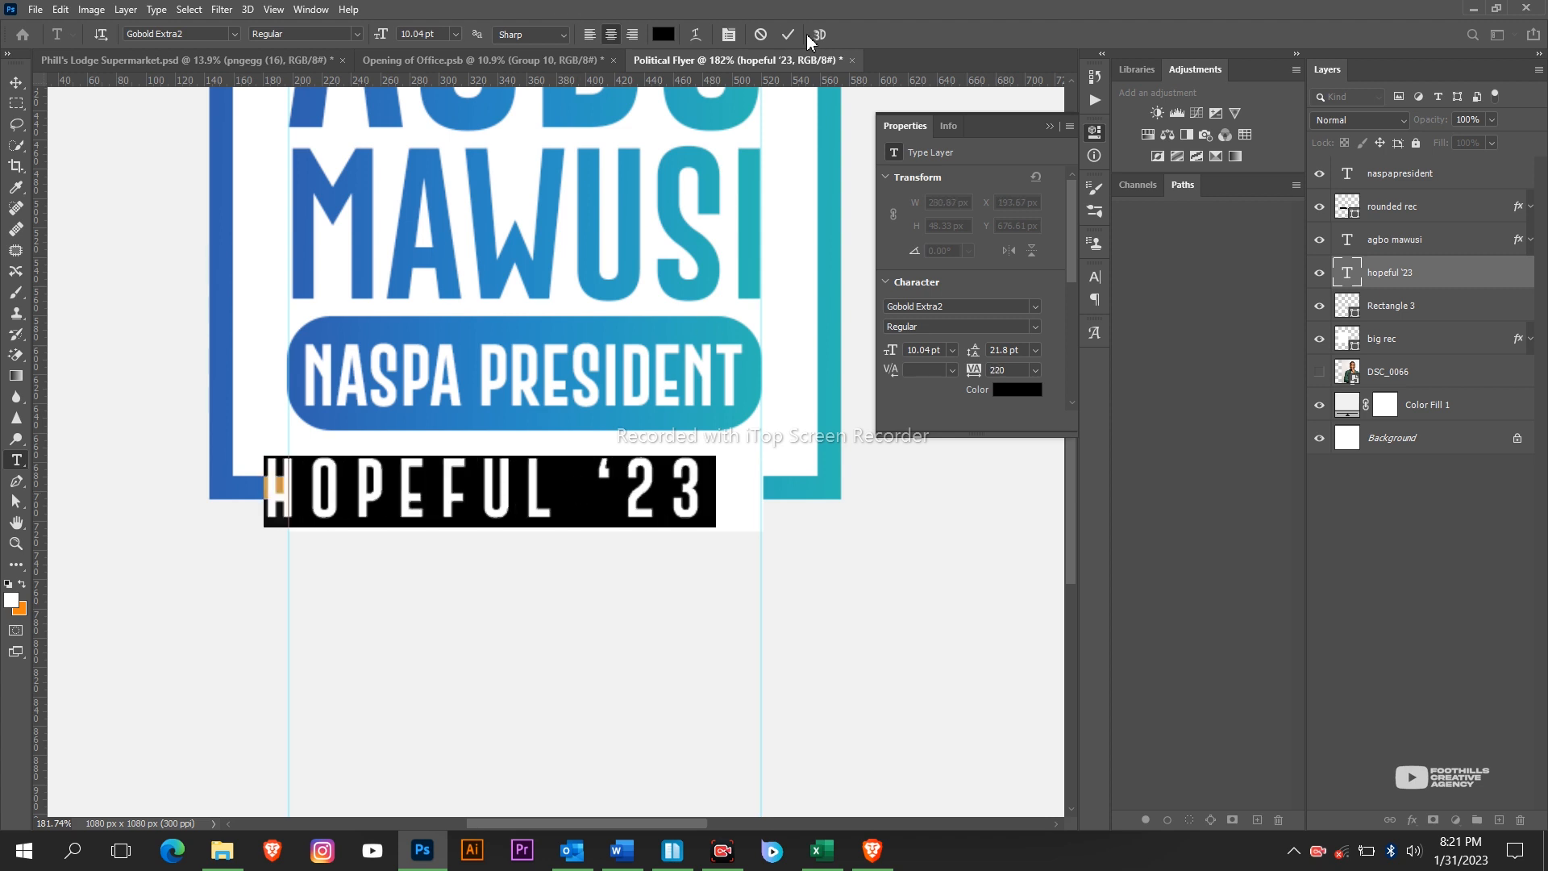
pyautogui.click(788, 36)
# Scale the spaced-out text down to about 74% and align it with the frame's bottom edge.
pyautogui.press('v')
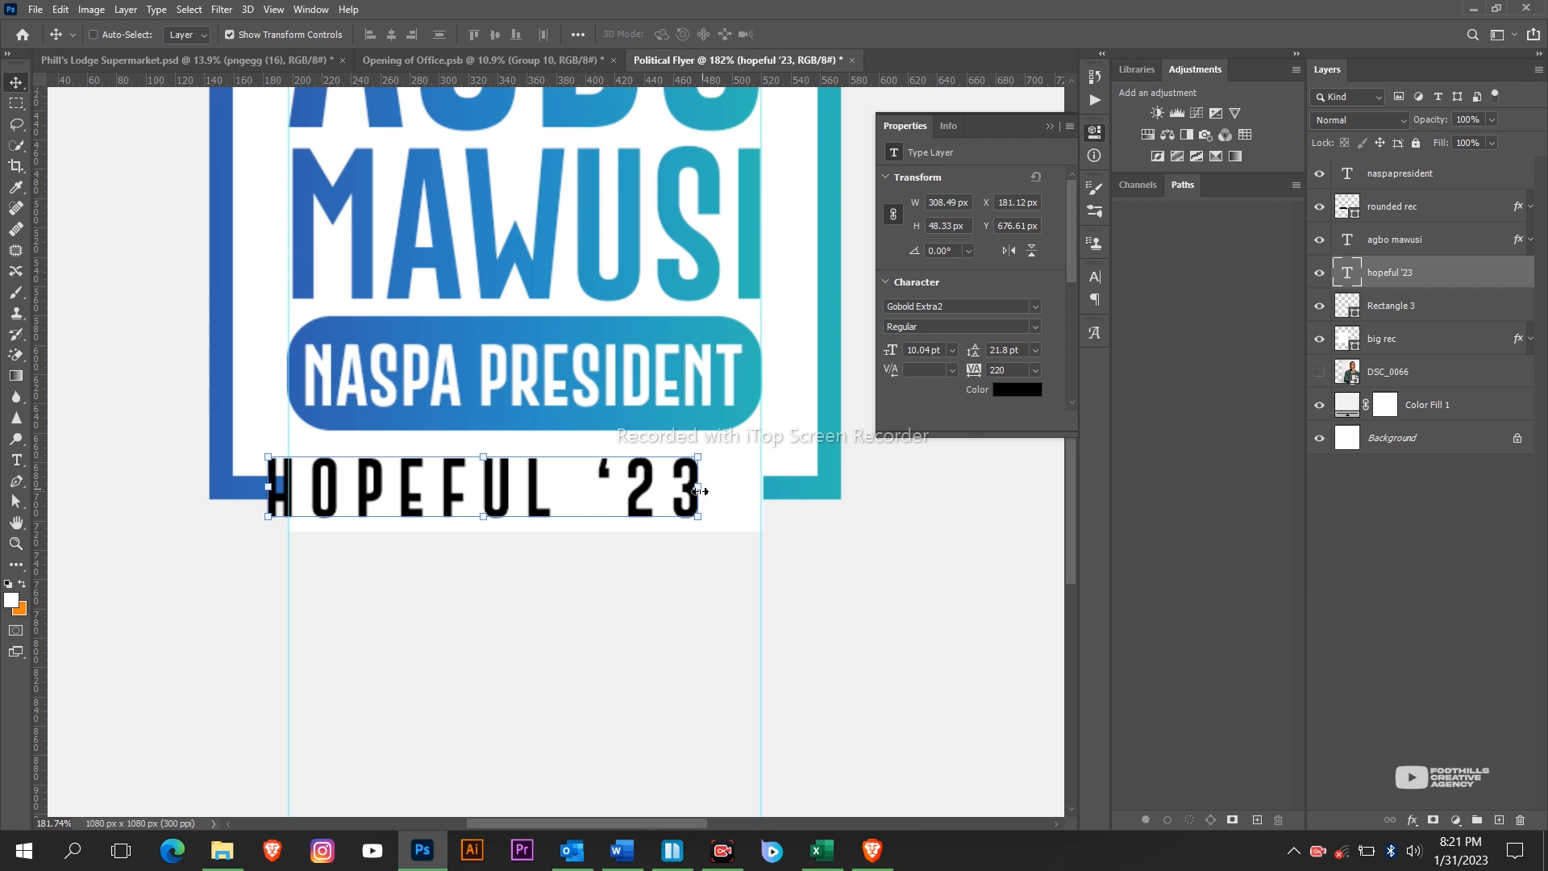
pyautogui.moveTo(698, 491); pyautogui.dragTo(619, 487)
pyautogui.moveTo(713, 490); pyautogui.dragTo(670, 488)
pyautogui.click(856, 35)
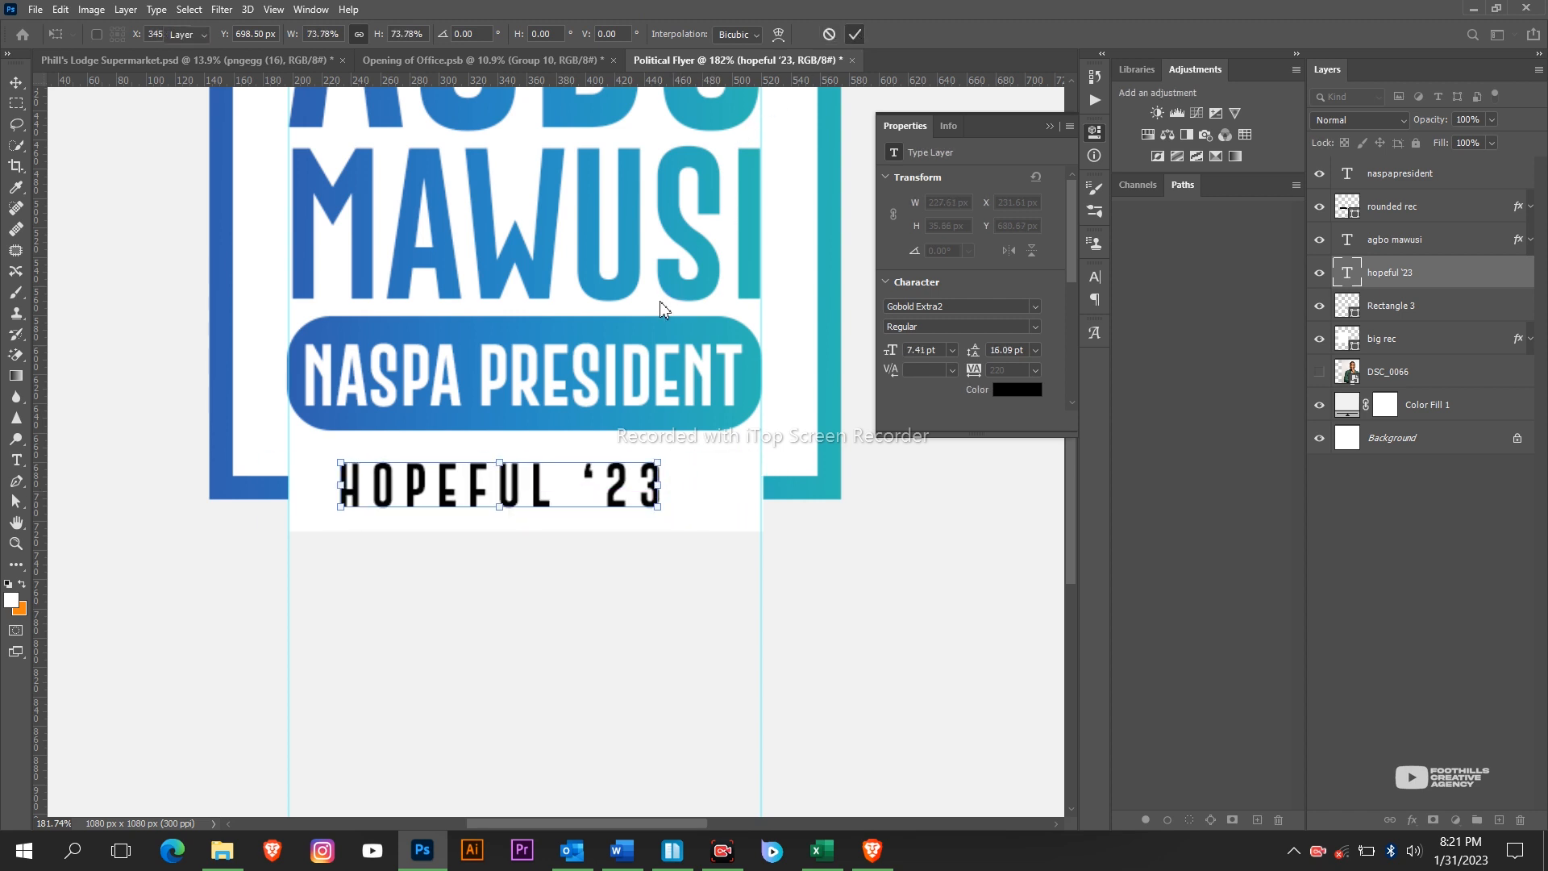
pyautogui.moveTo(690, 270); pyautogui.dragTo(709, 300)
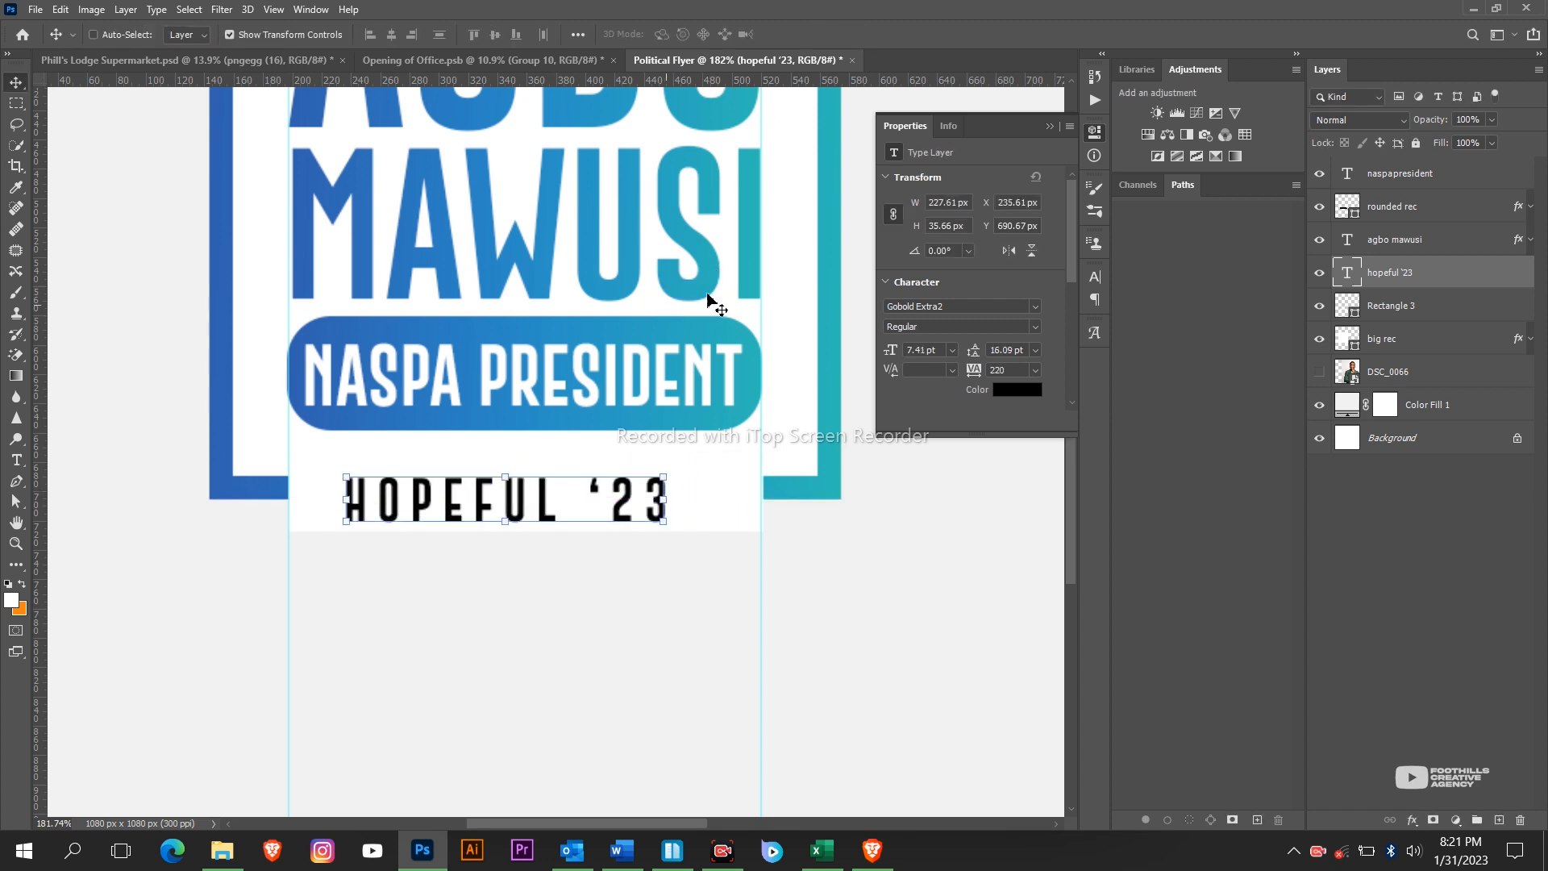
# Paste the copied blue gradient layer style onto HOPEFUL '23 and nudge it slightly up-left.
pyautogui.rightClick(1394, 277)
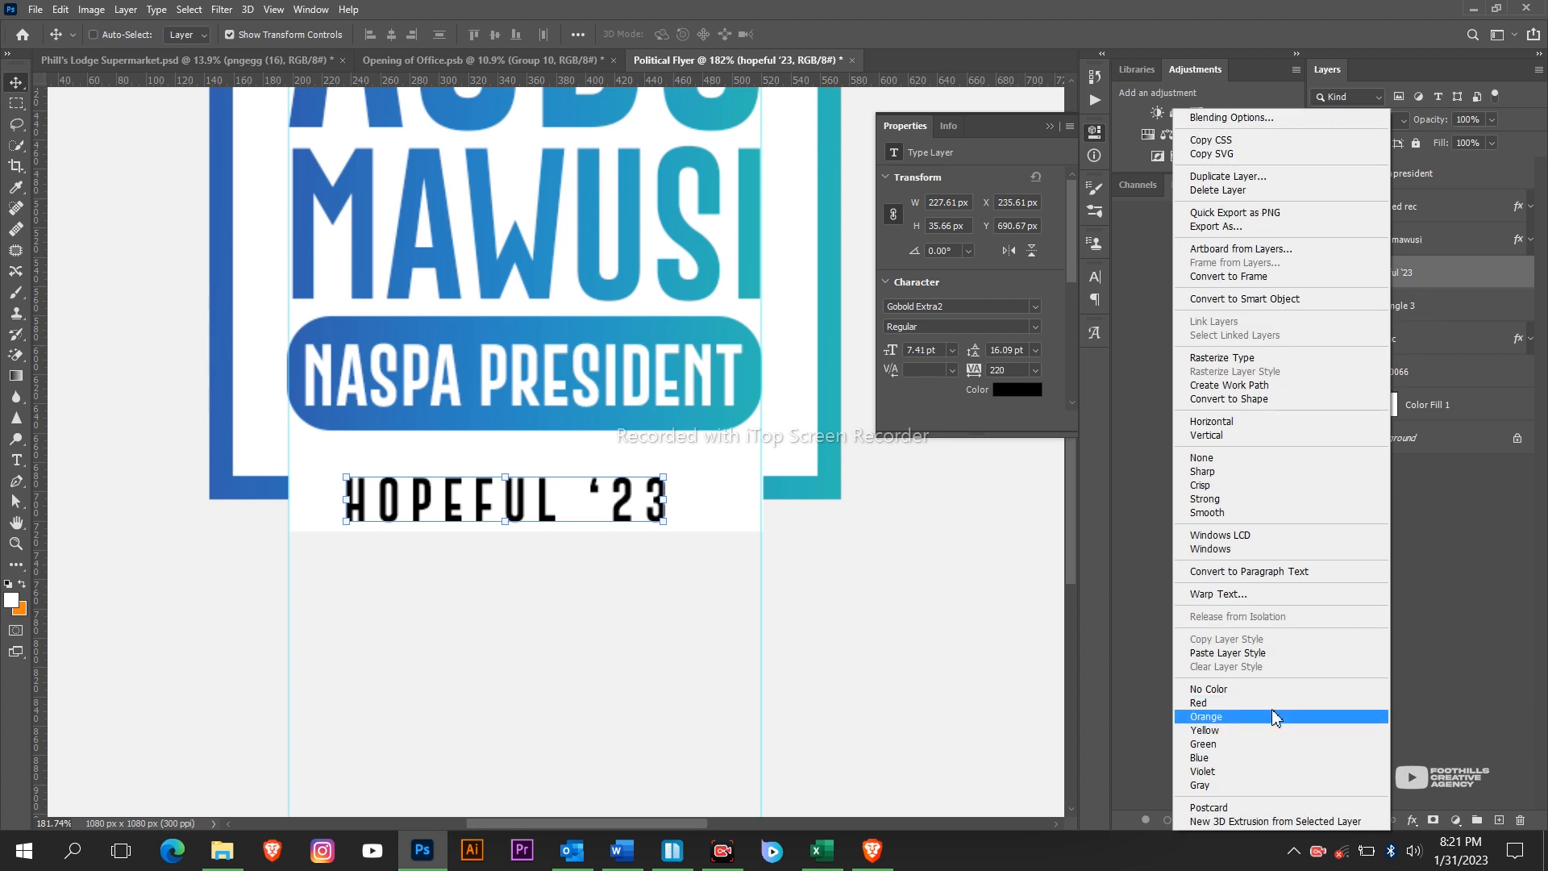
pyautogui.click(1275, 653)
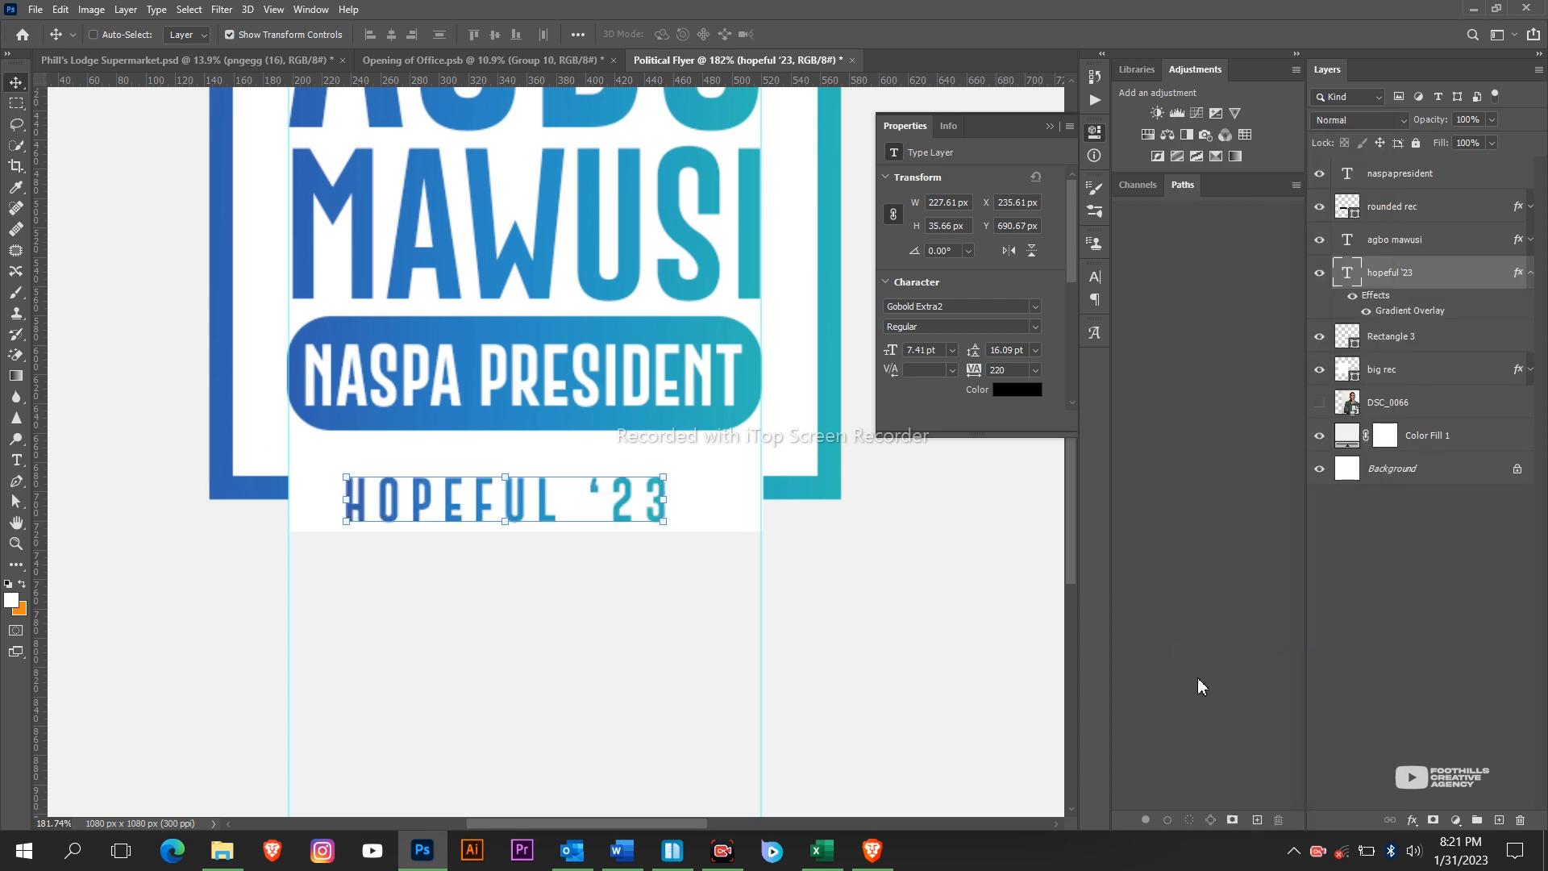
pyautogui.moveTo(780, 519); pyautogui.dragTo(776, 510)
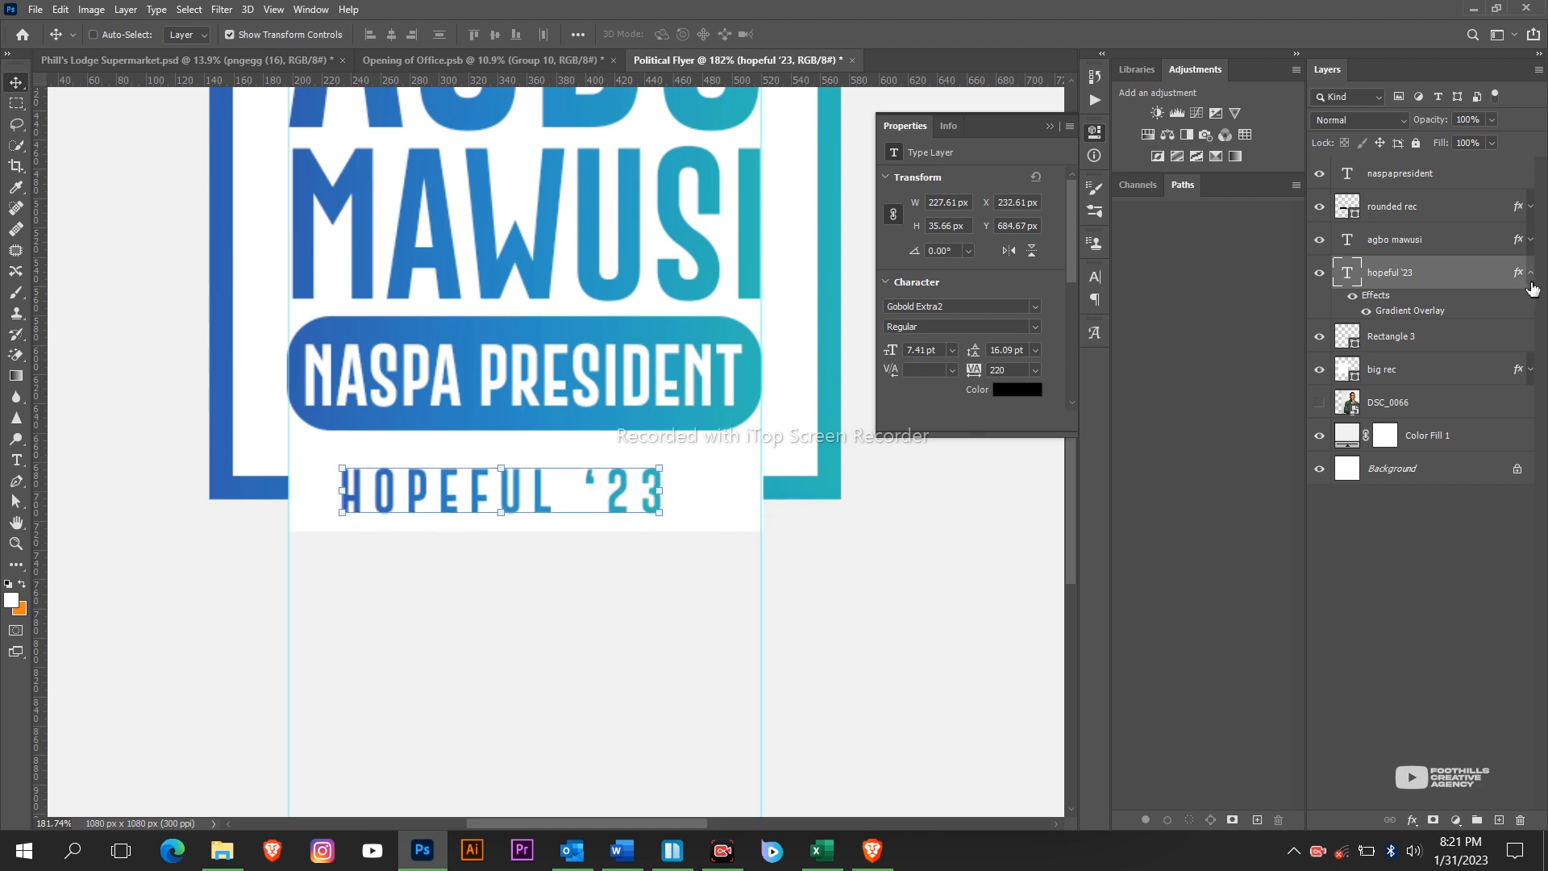
pyautogui.click(1371, 331)
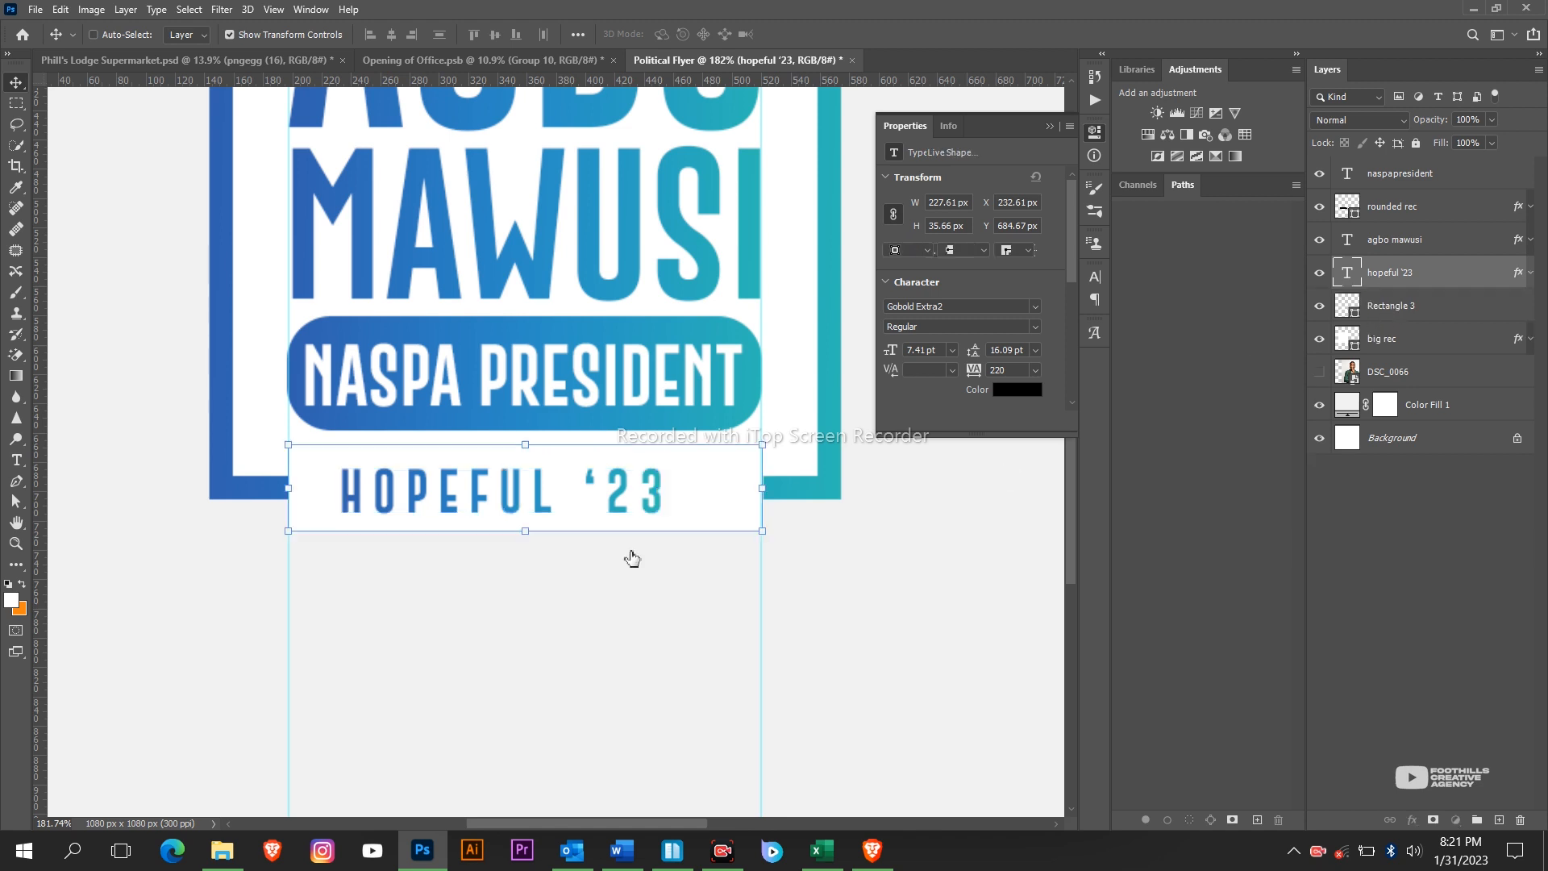
# Pull Rectangle 3's left, right and top edges in to a 245.46 x 53.62 px bar.
pyautogui.scroll(3, 366, 525)
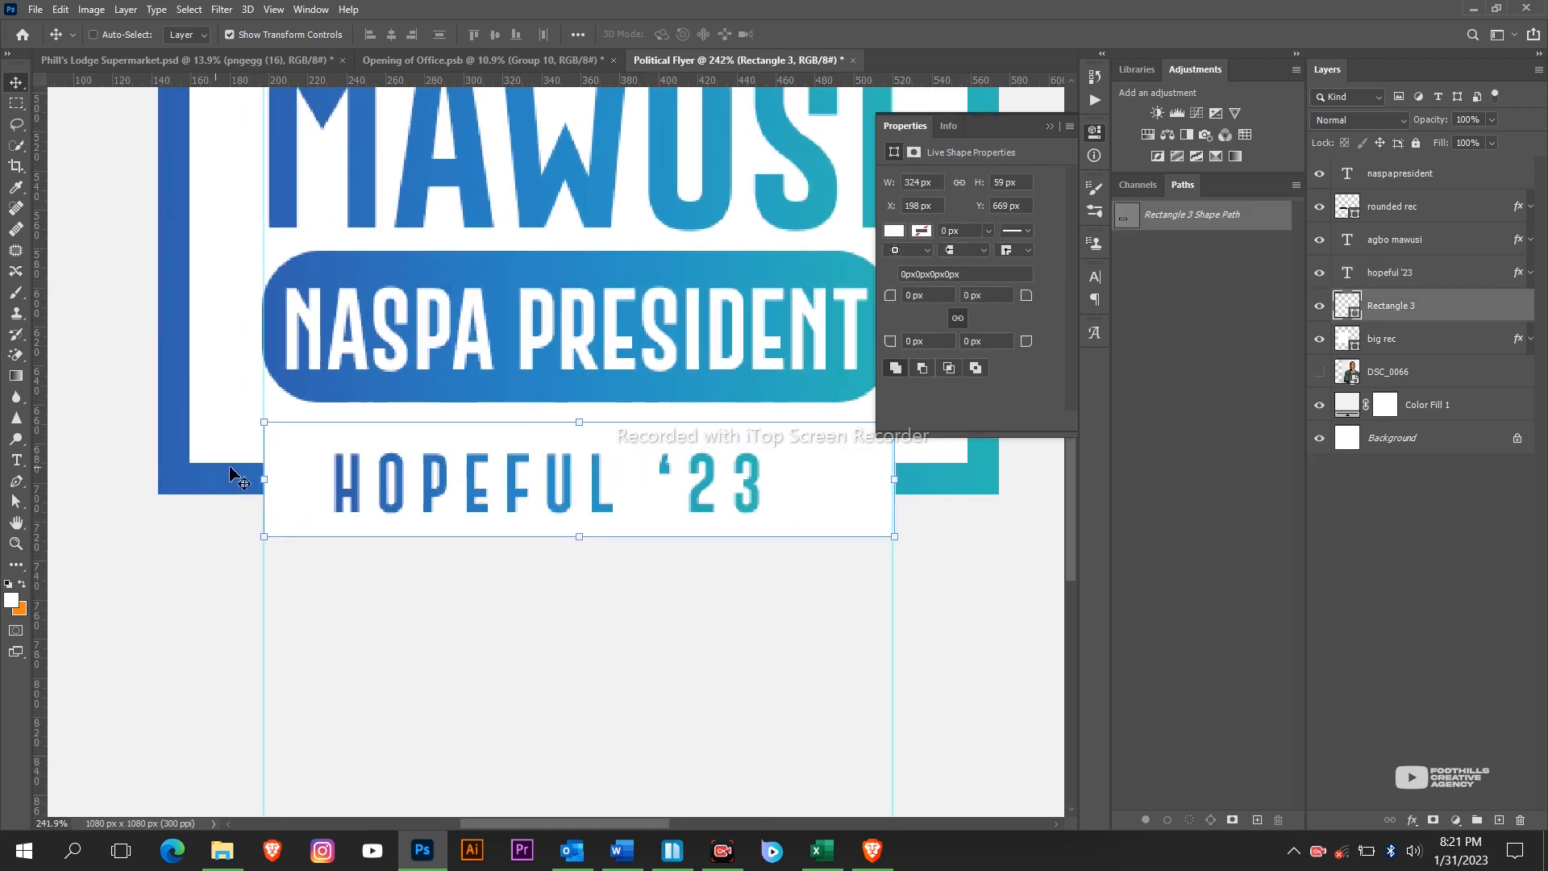
pyautogui.moveTo(265, 482); pyautogui.dragTo(309, 482)
pyautogui.moveTo(899, 484); pyautogui.dragTo(793, 484)
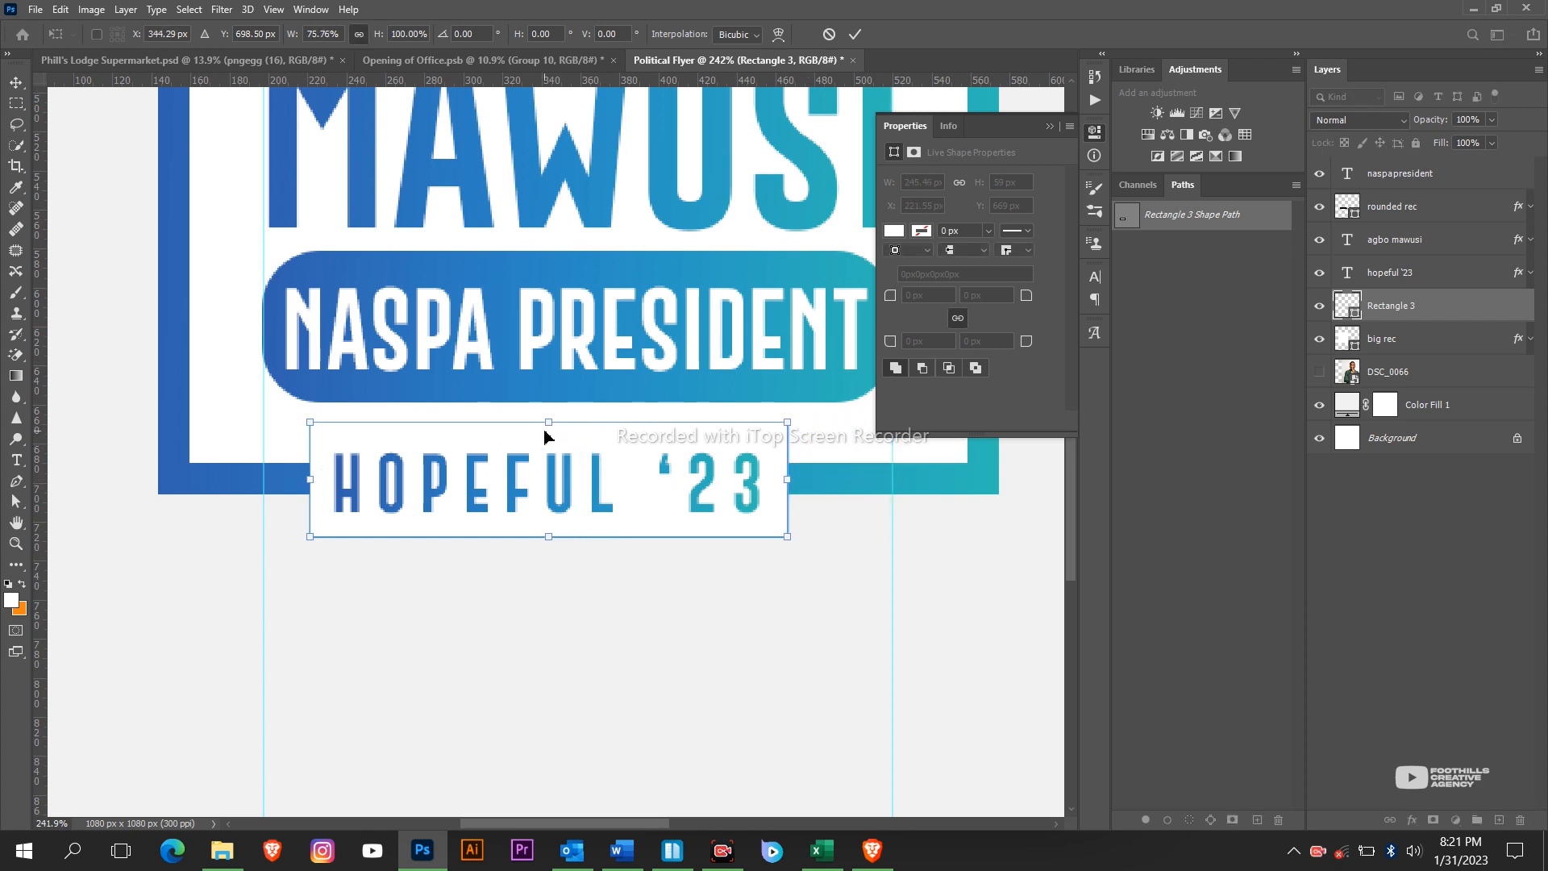
pyautogui.moveTo(552, 420); pyautogui.dragTo(553, 433)
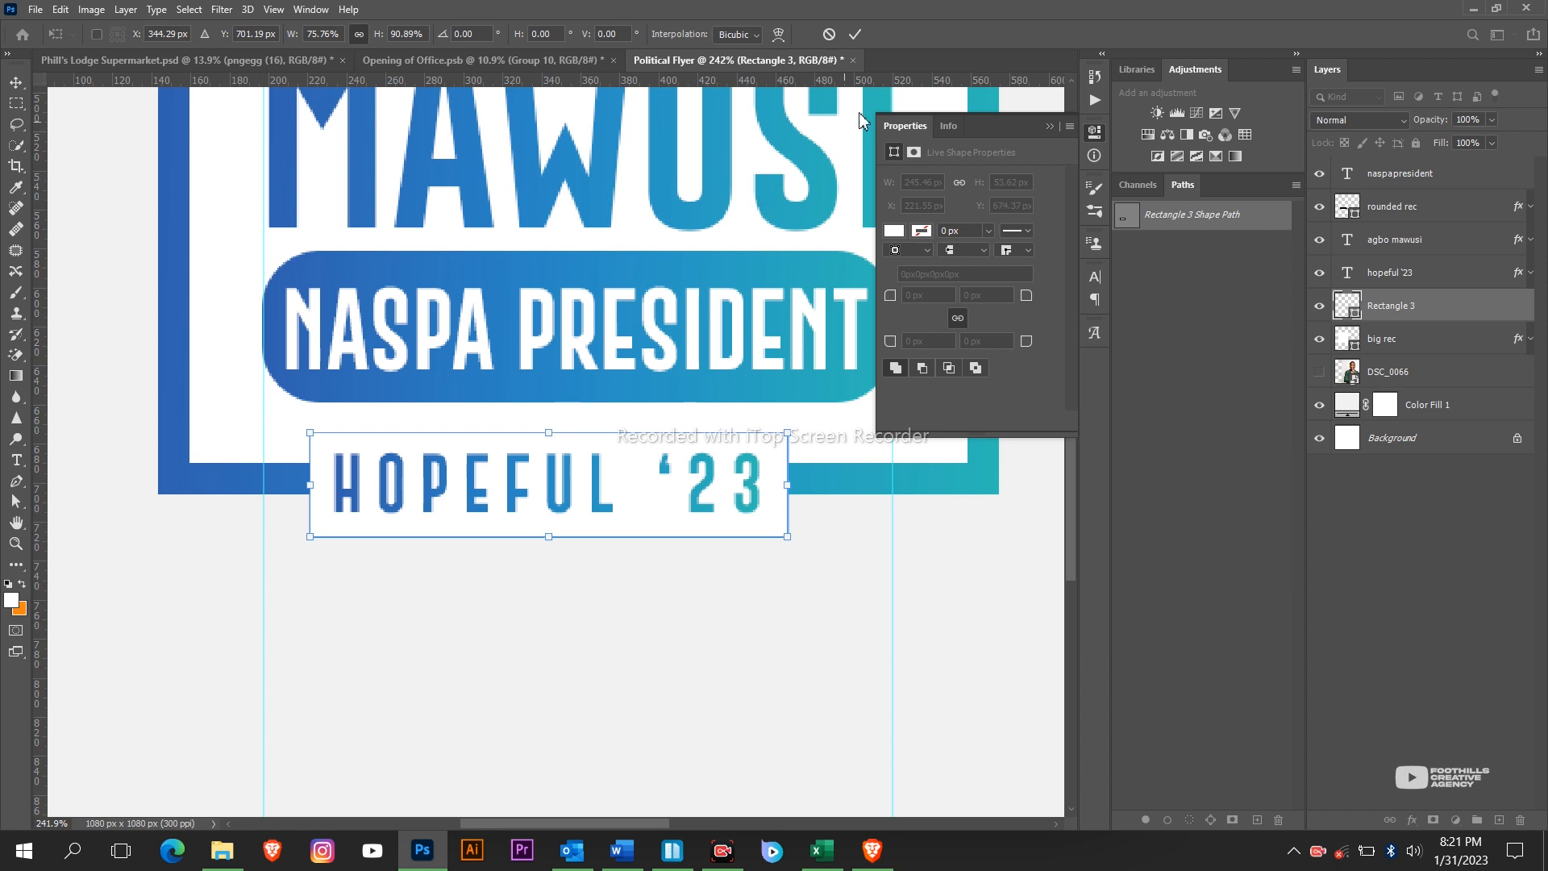
pyautogui.click(856, 34)
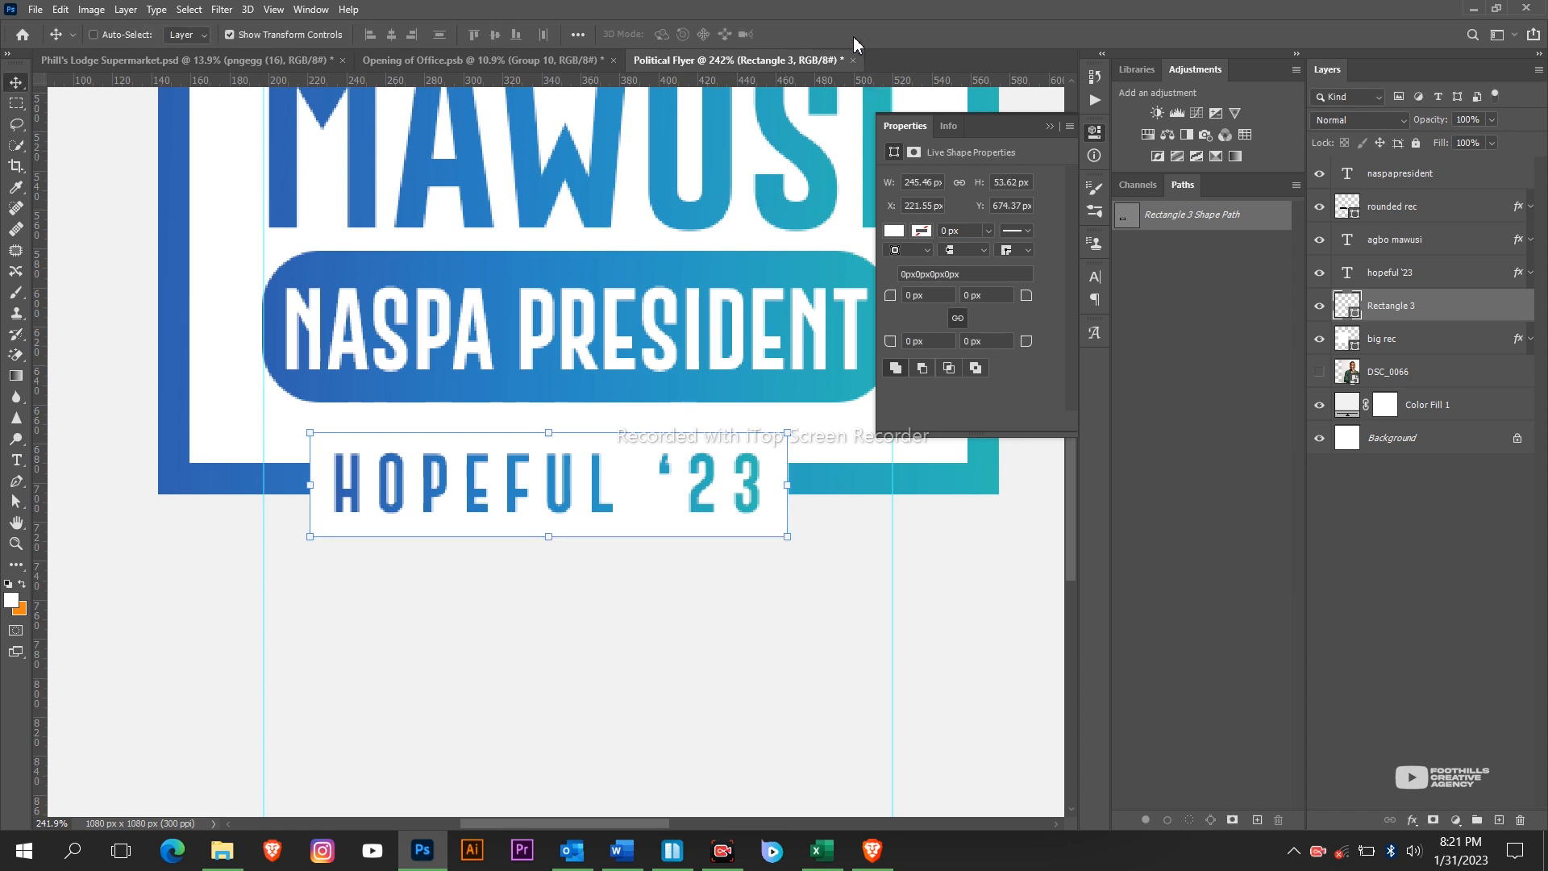
pyautogui.press('Down')
pyautogui.press('Down')
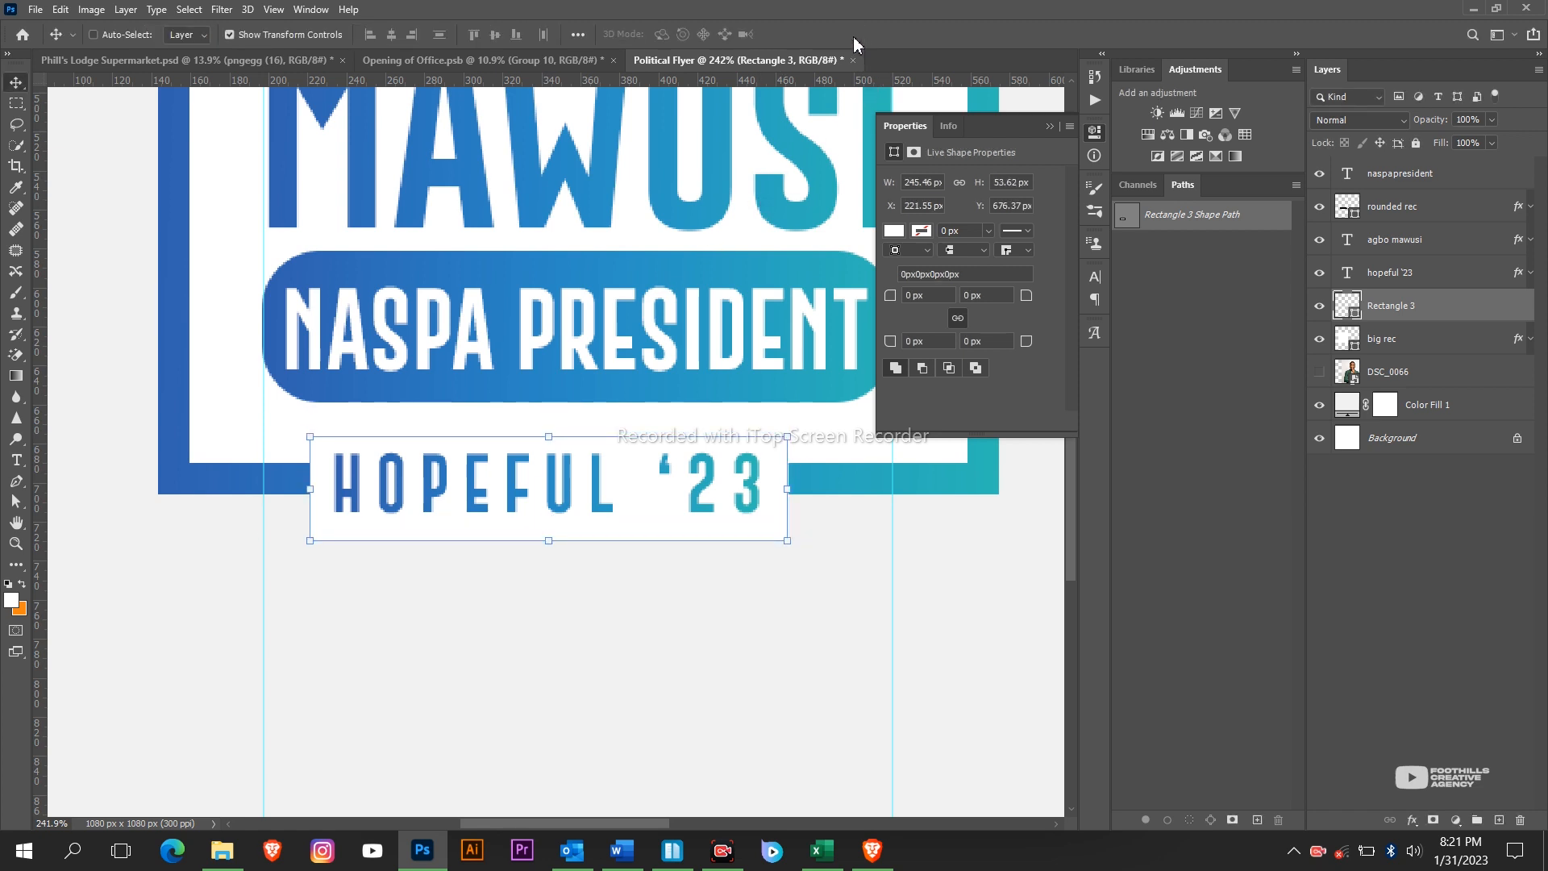
pyautogui.press('Up')
pyautogui.press('Up')
pyautogui.press('Up')
pyautogui.press('Up')
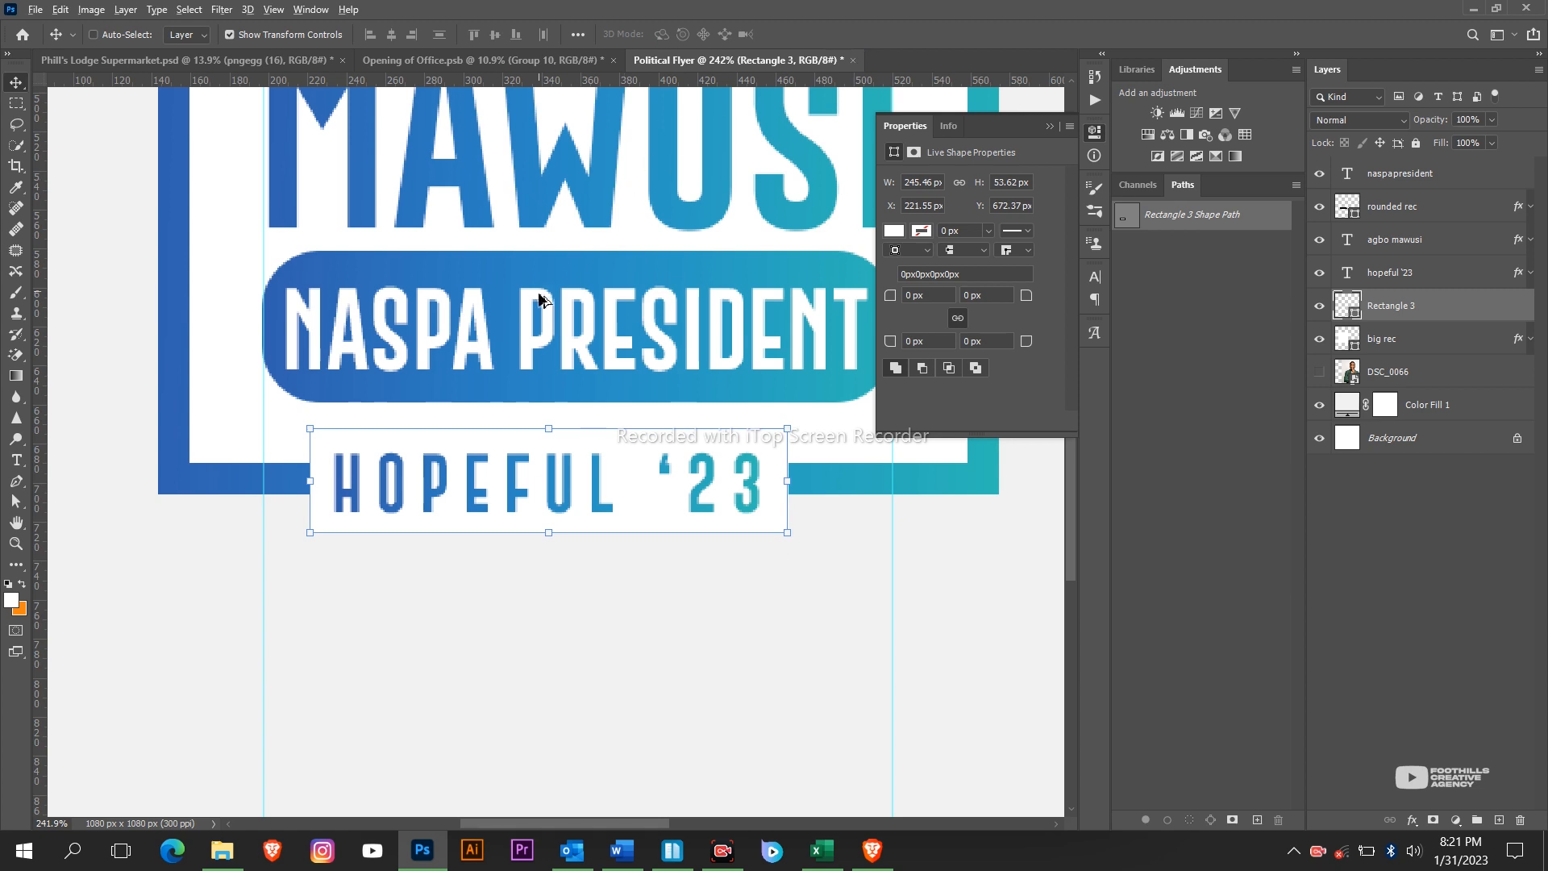
# Compare the result against the reference flyer on the desktop.
pyautogui.scroll(-6, 533, 331)
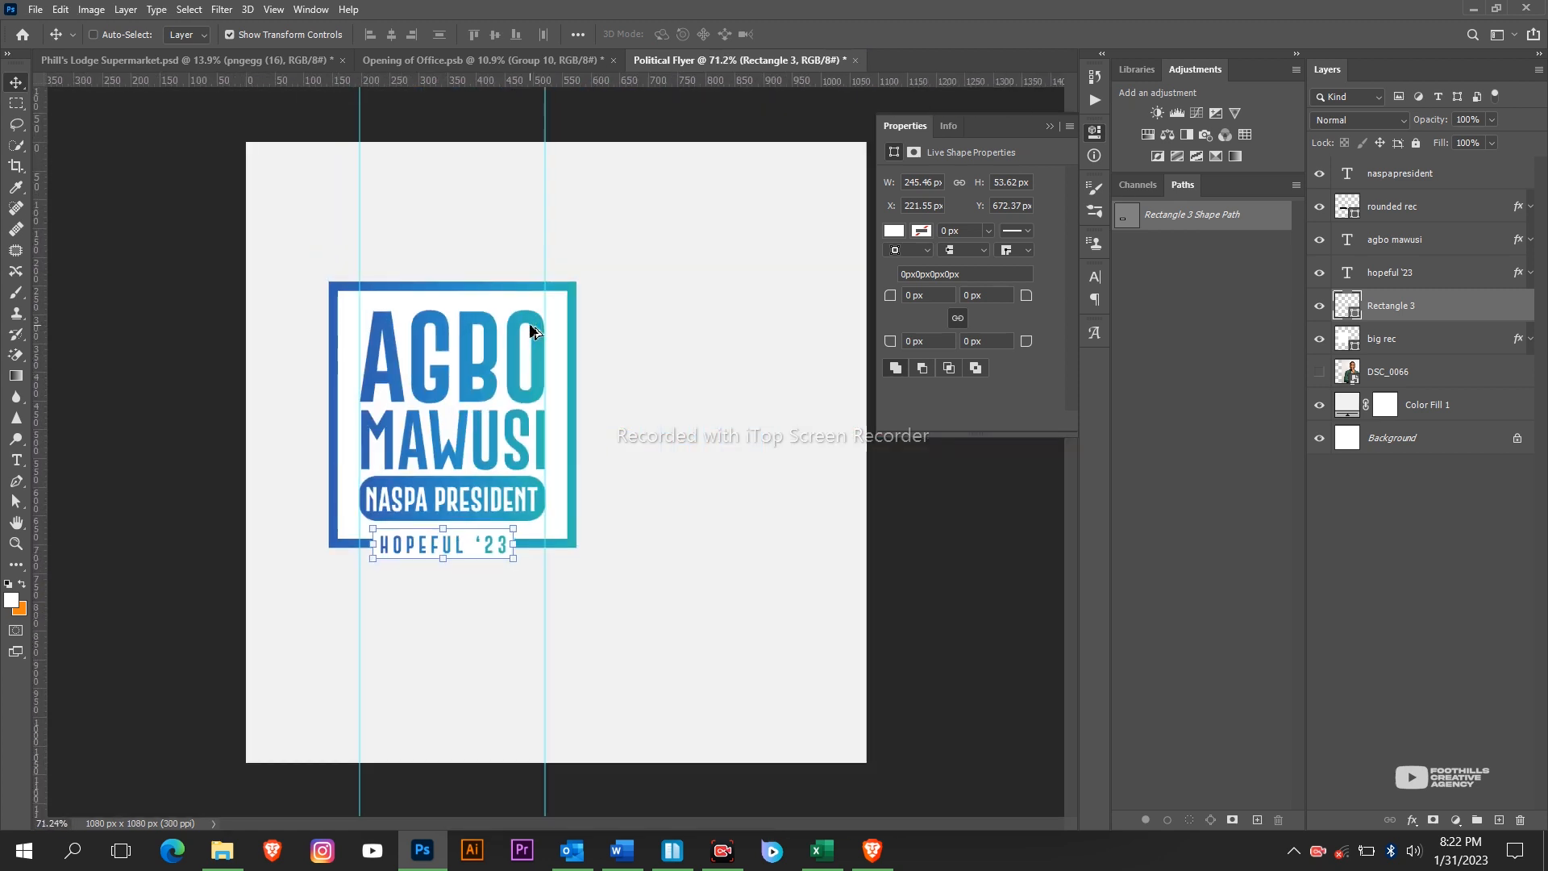
pyautogui.scroll(2, 528, 322)
pyautogui.scroll(-4, 433, 439)
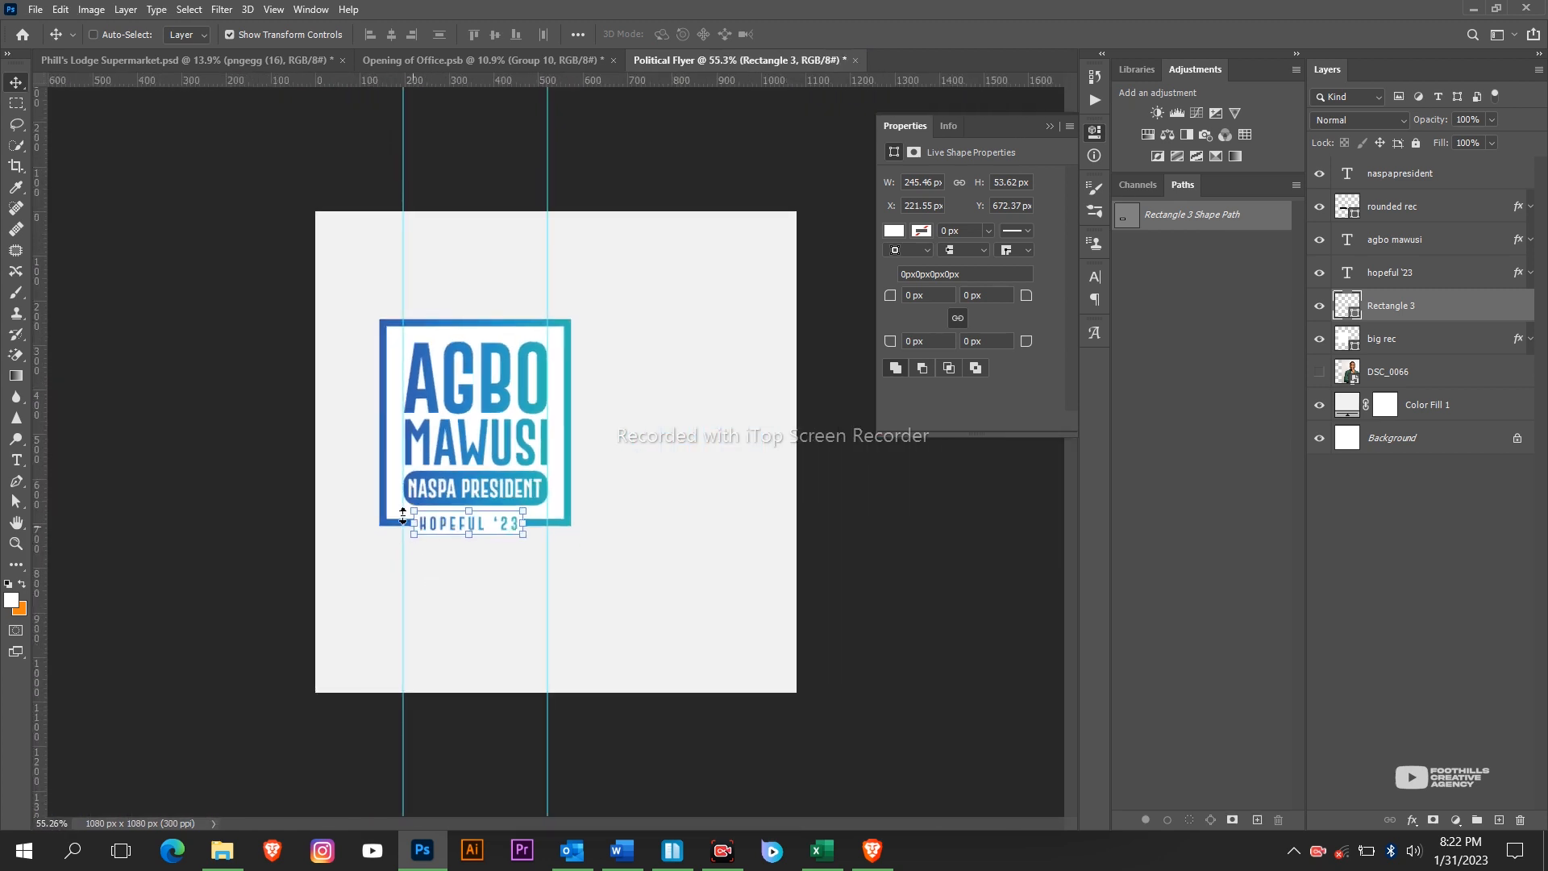
pyautogui.scroll(2, 403, 516)
pyautogui.scroll(-3, 320, 589)
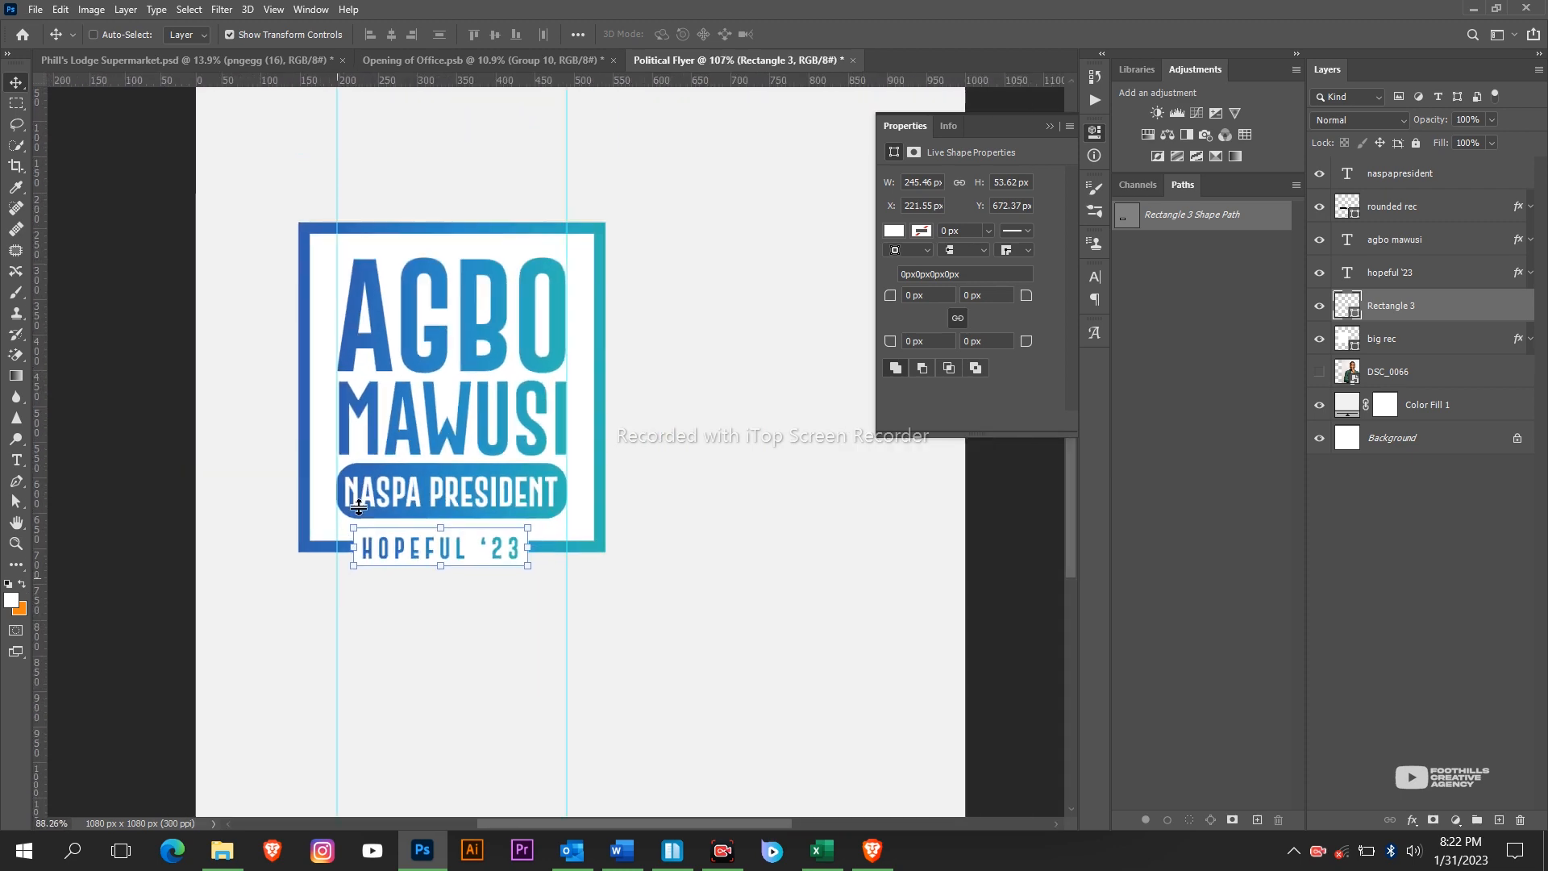
pyautogui.click(424, 851)
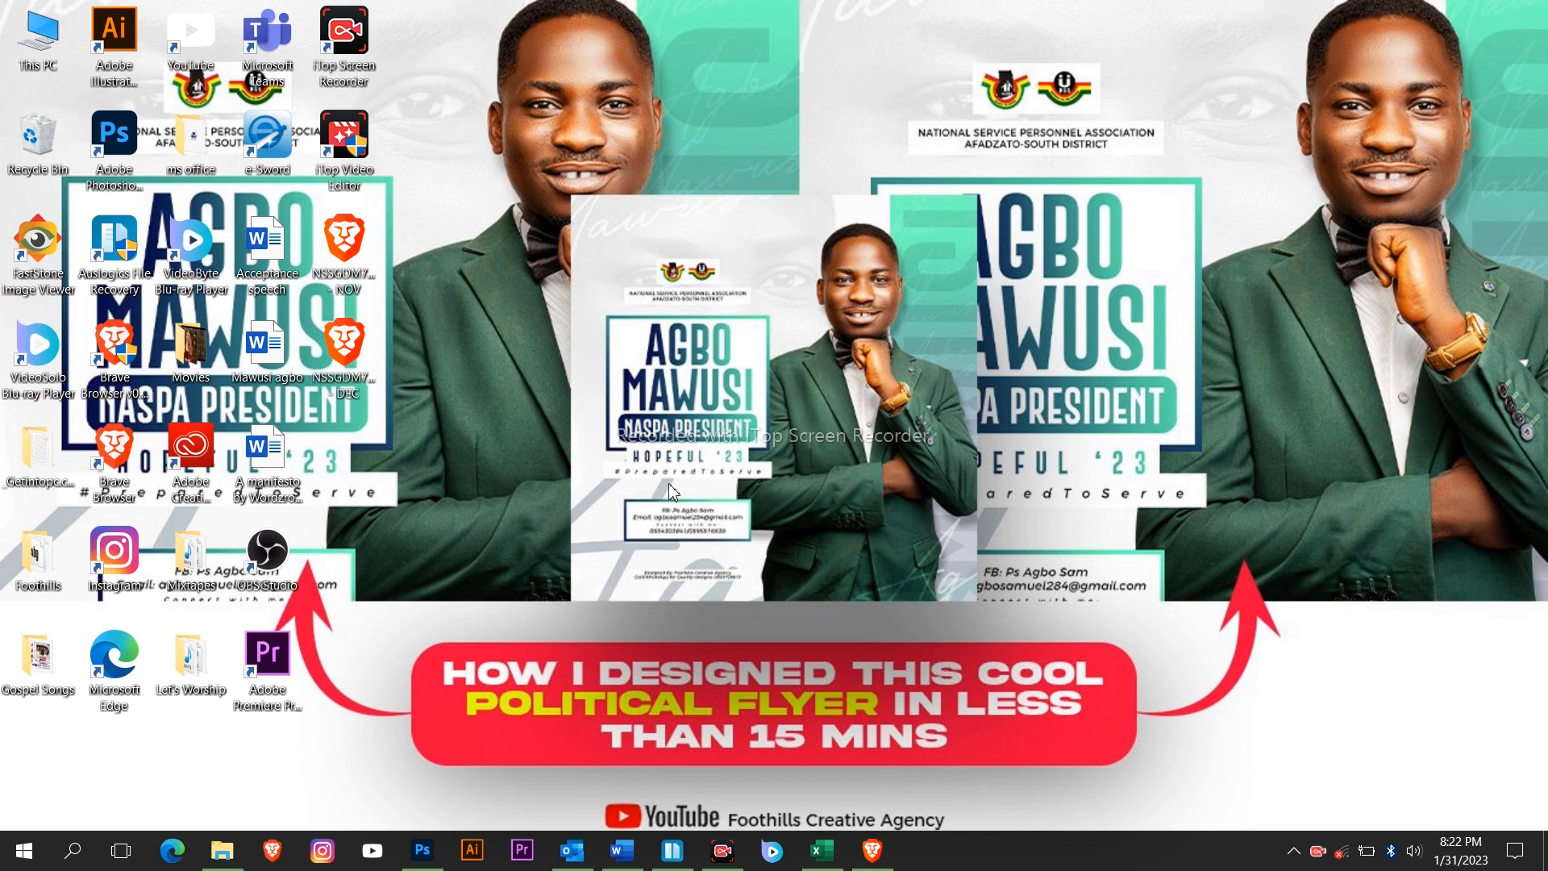
pyautogui.click(435, 851)
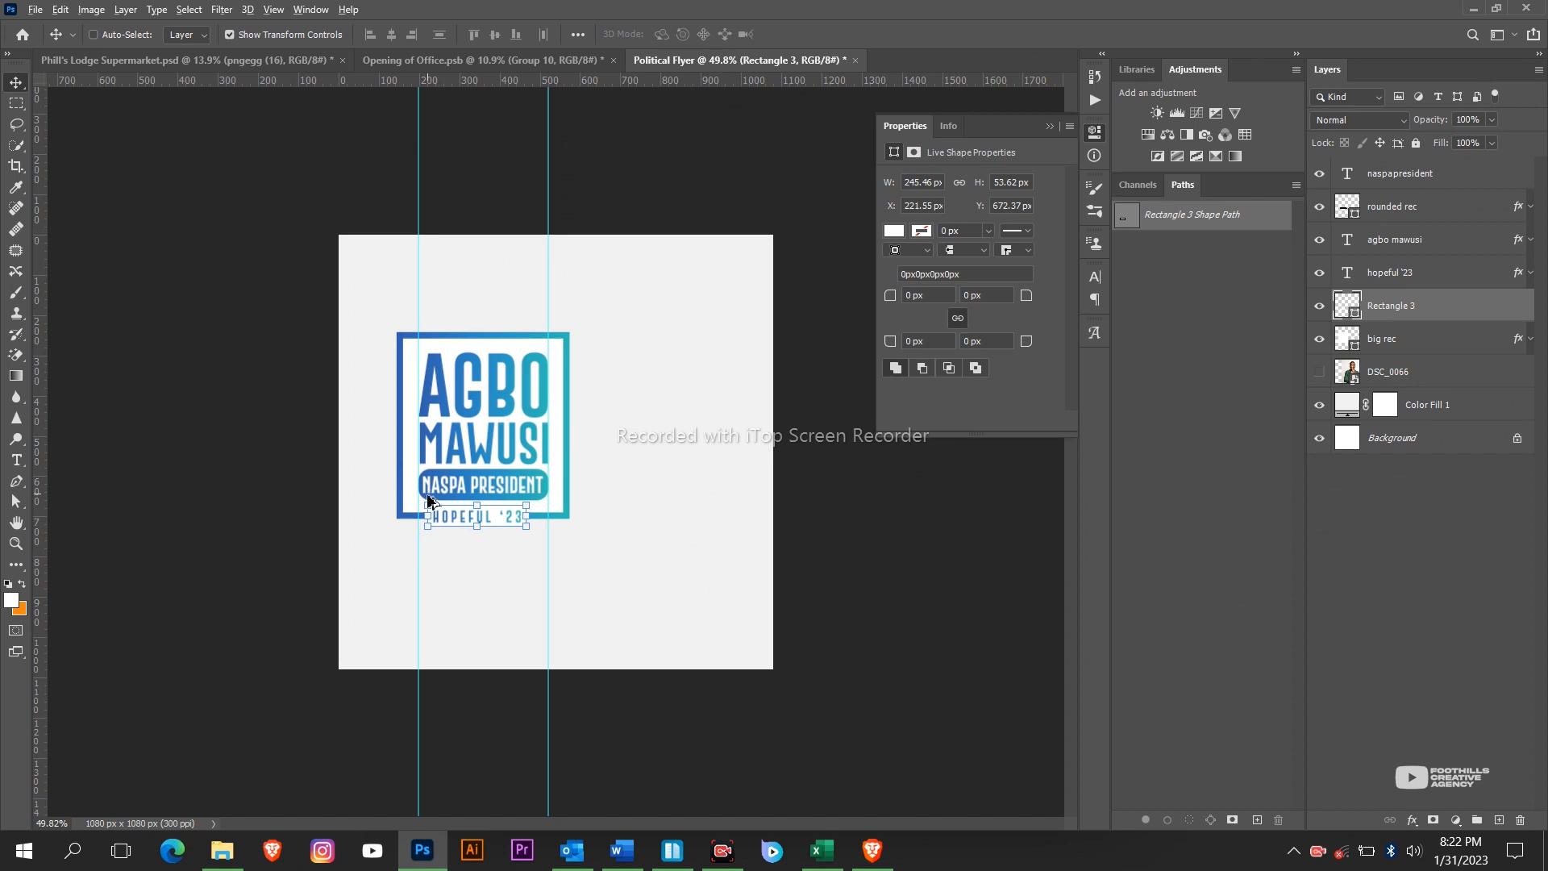
pyautogui.scroll(2, 435, 500)
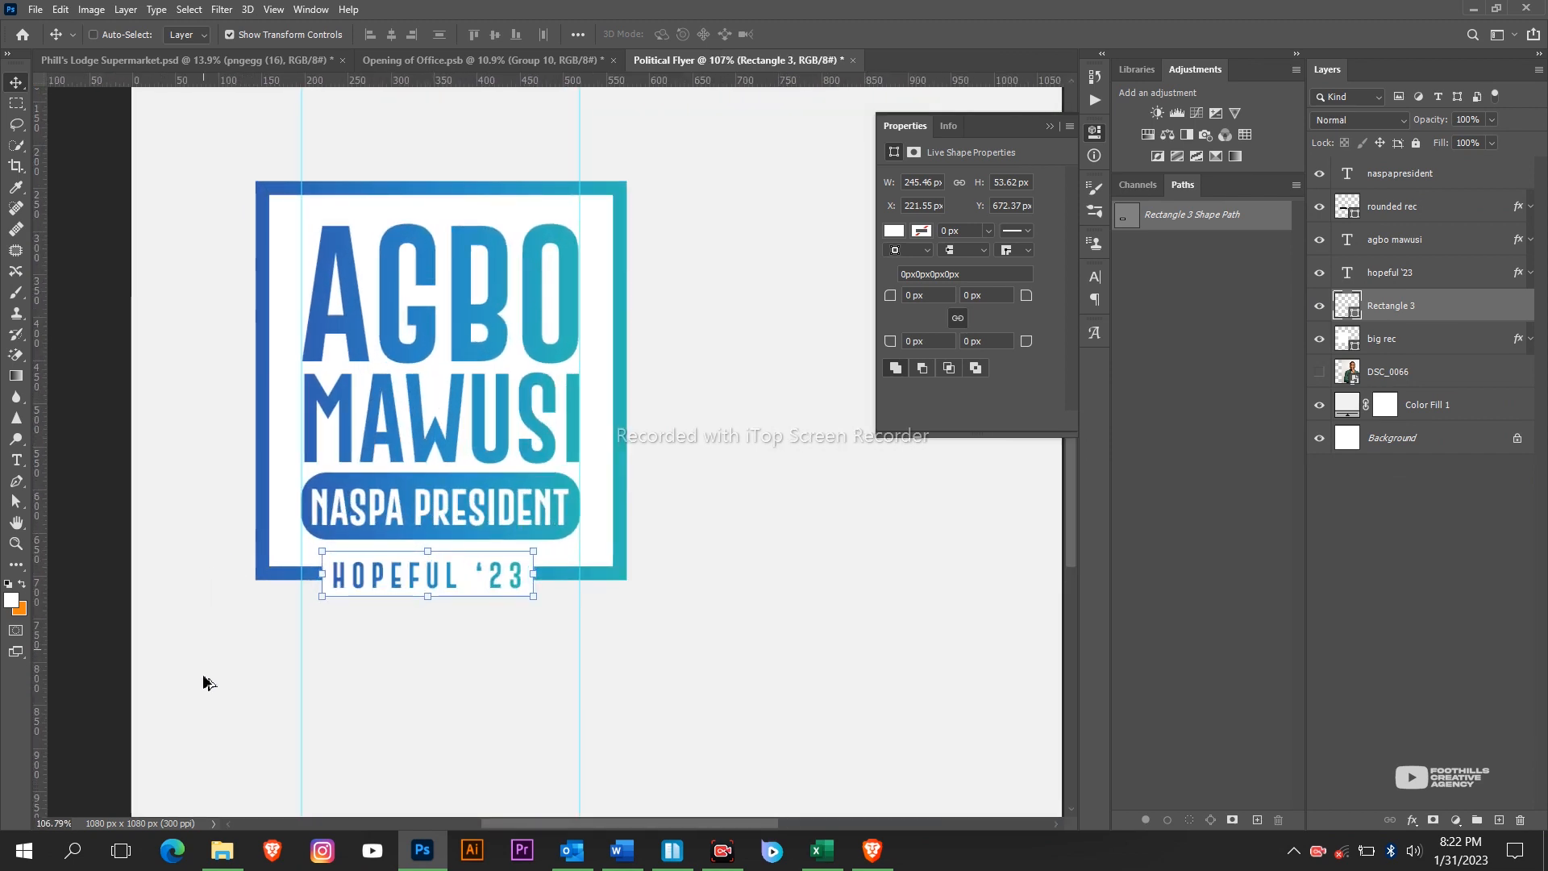
# Duplicate the white rectangle just below the original and shorten the copy to a 30.9 px strip.
pyautogui.scroll(2, 208, 682)
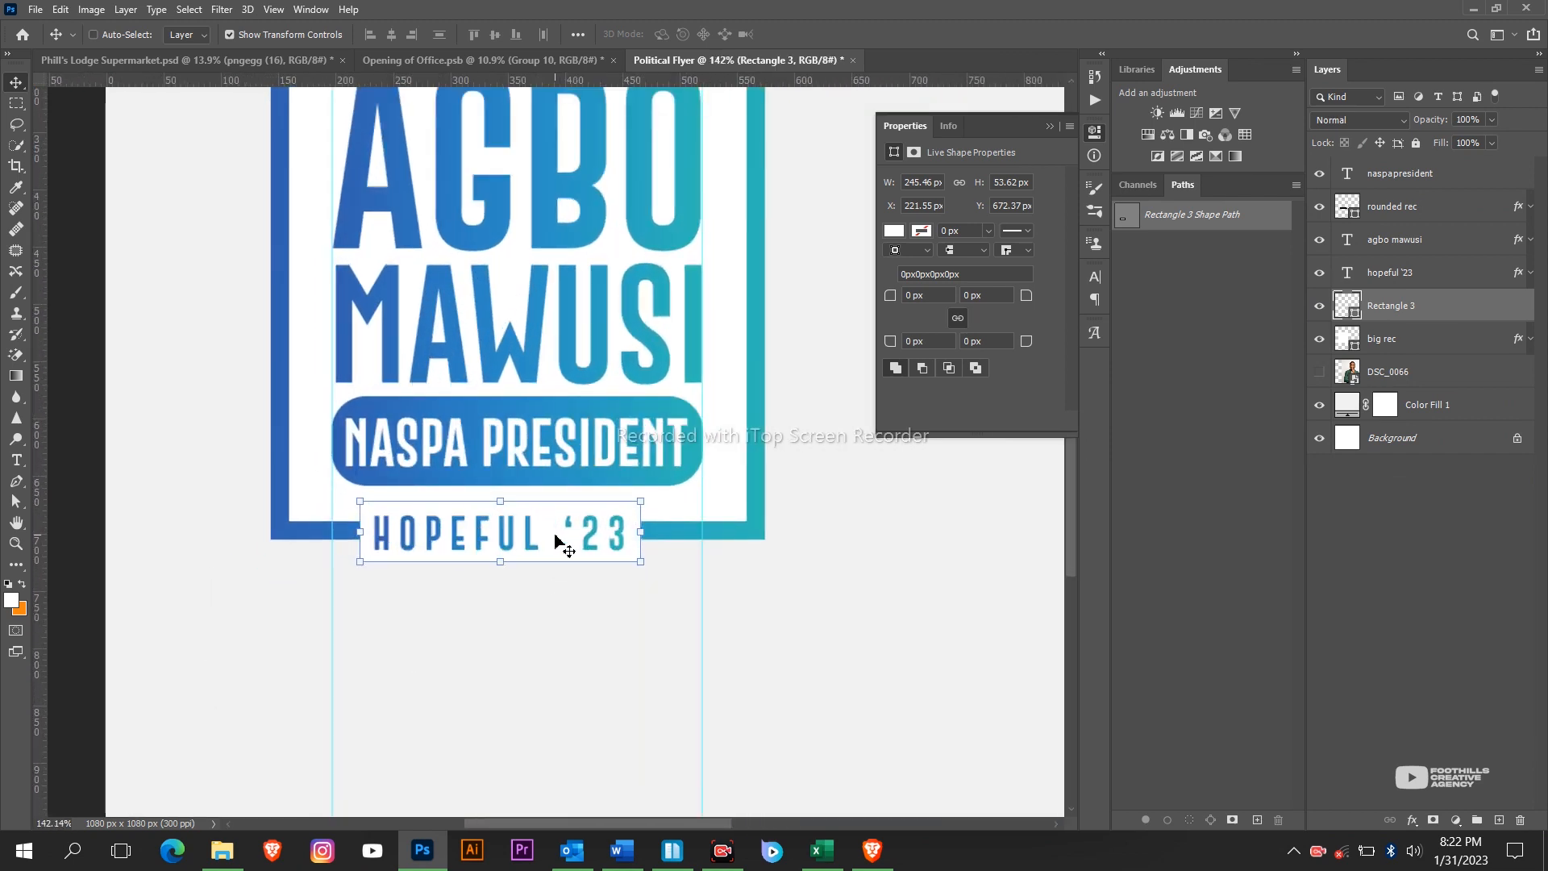
pyautogui.moveTo(556, 536); pyautogui.dragTo(542, 614)
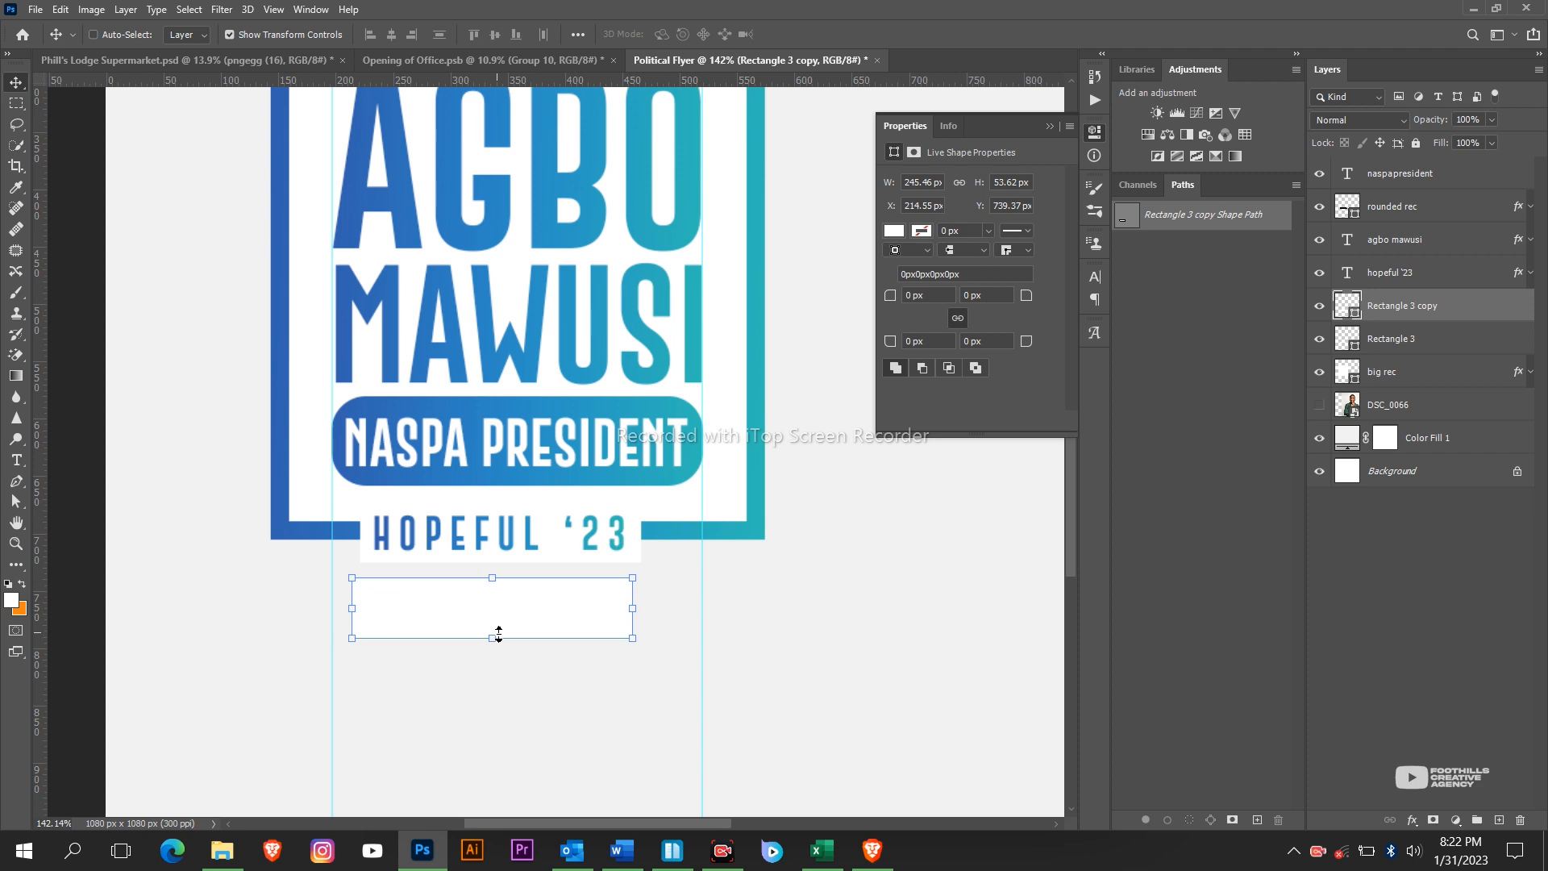
pyautogui.scroll(2, 498, 634)
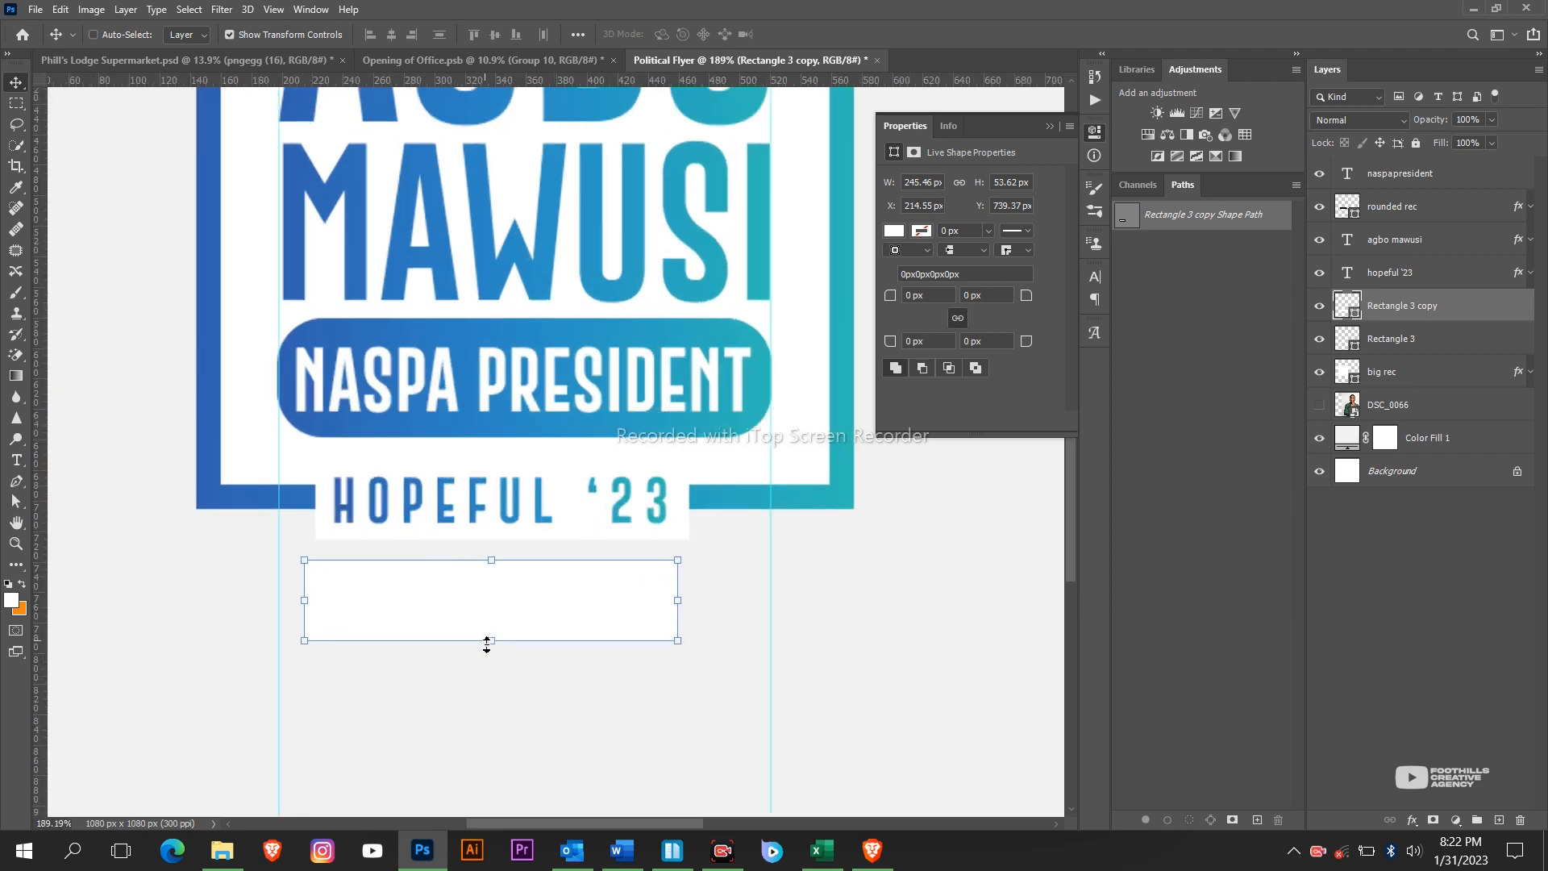
pyautogui.moveTo(486, 643); pyautogui.dragTo(486, 606)
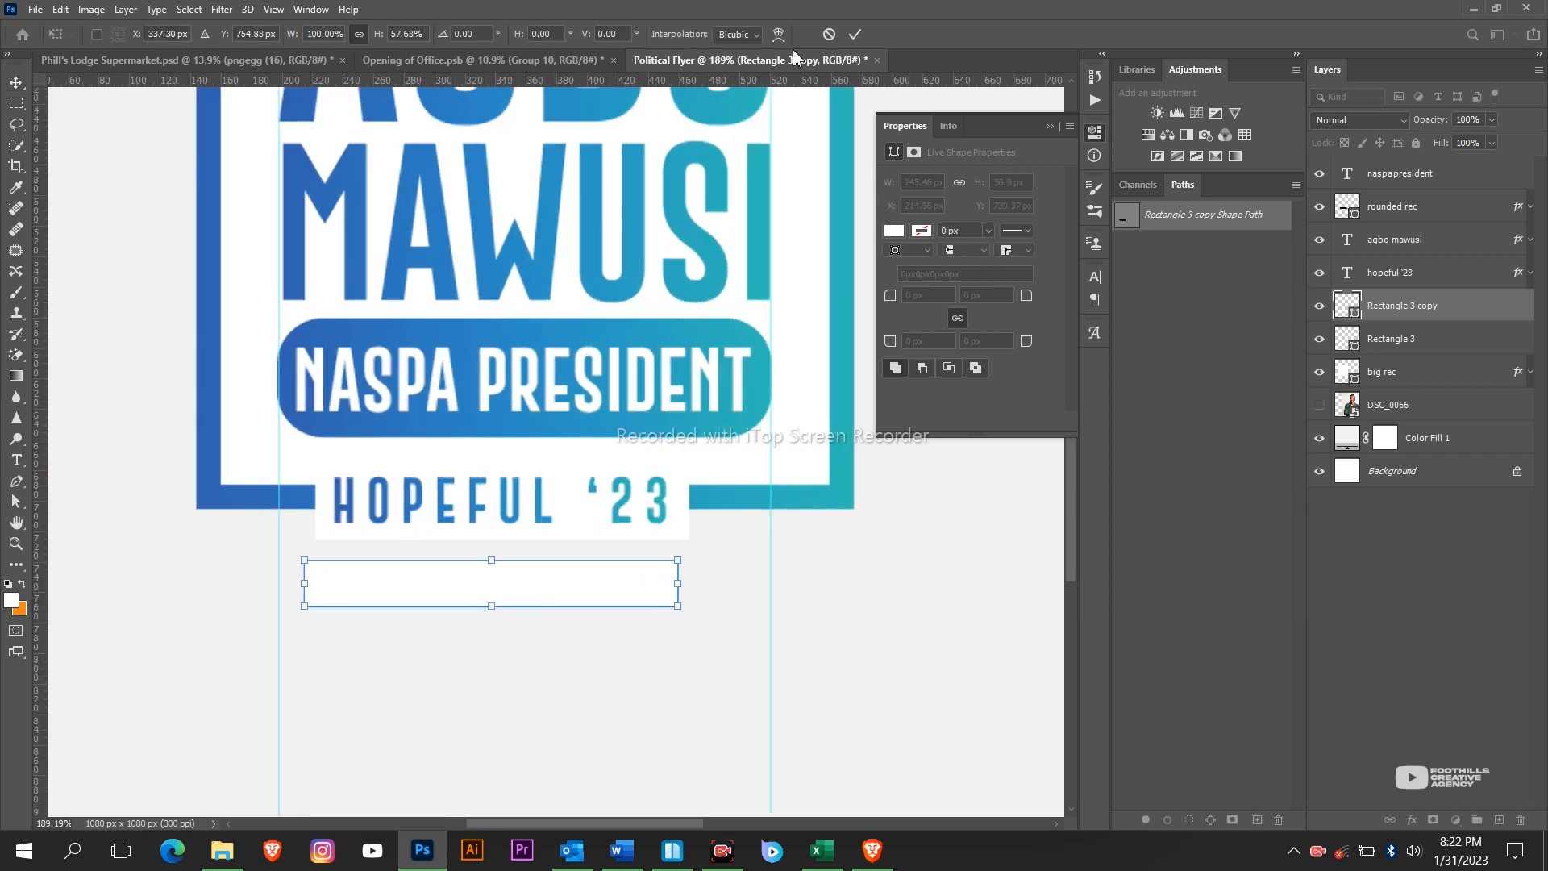
pyautogui.click(856, 35)
pyautogui.press('t')
pyautogui.click(363, 666)
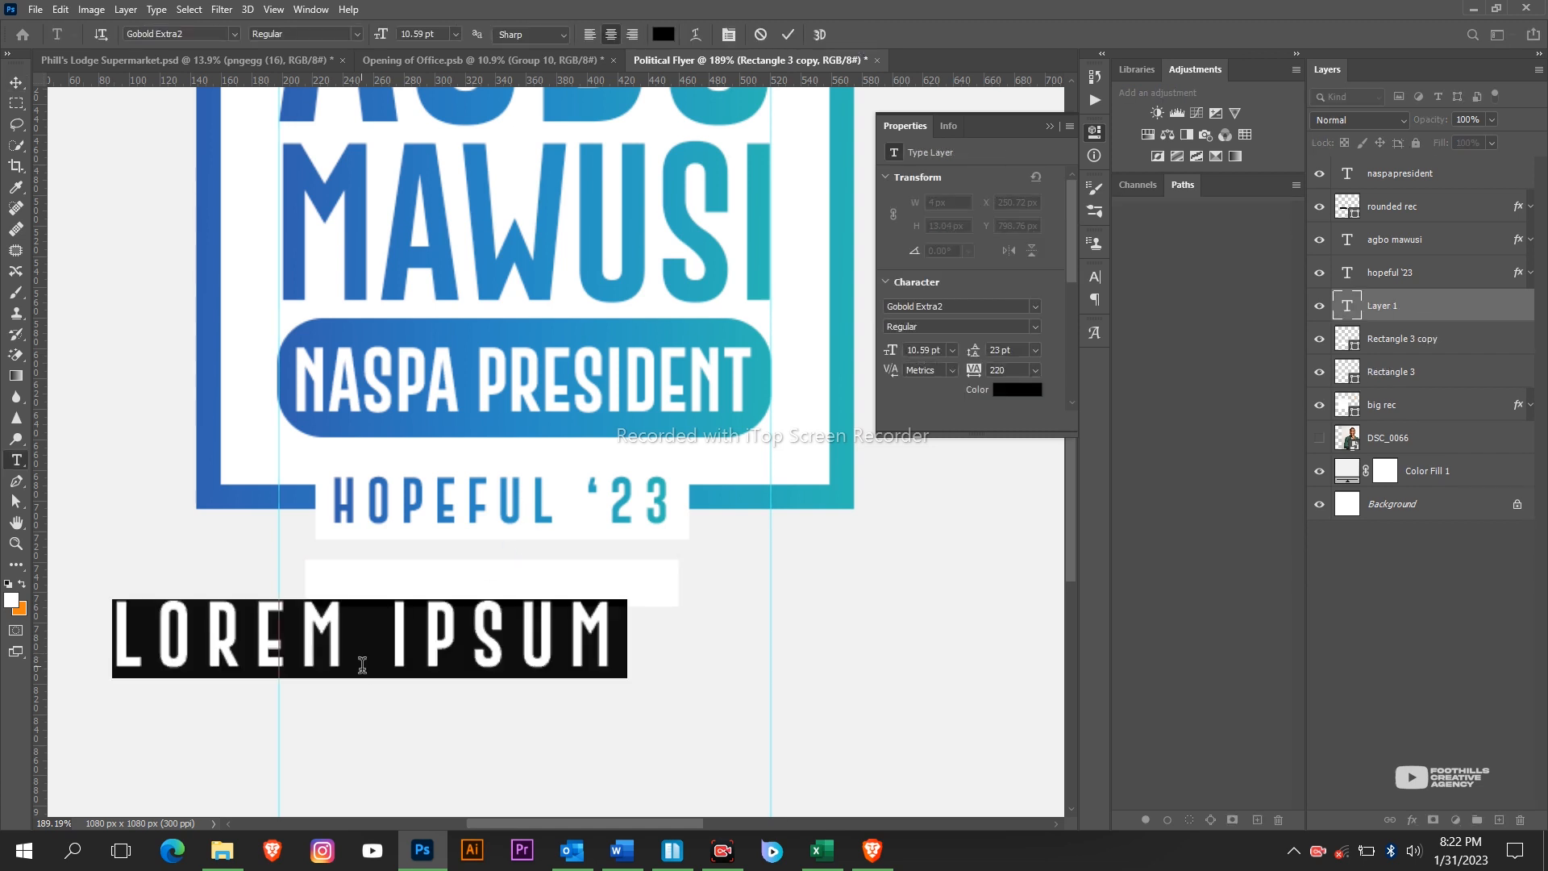
# Type the #PREPARED TO SERVE tagline and set it to 5 pt.
pyautogui.write('#')
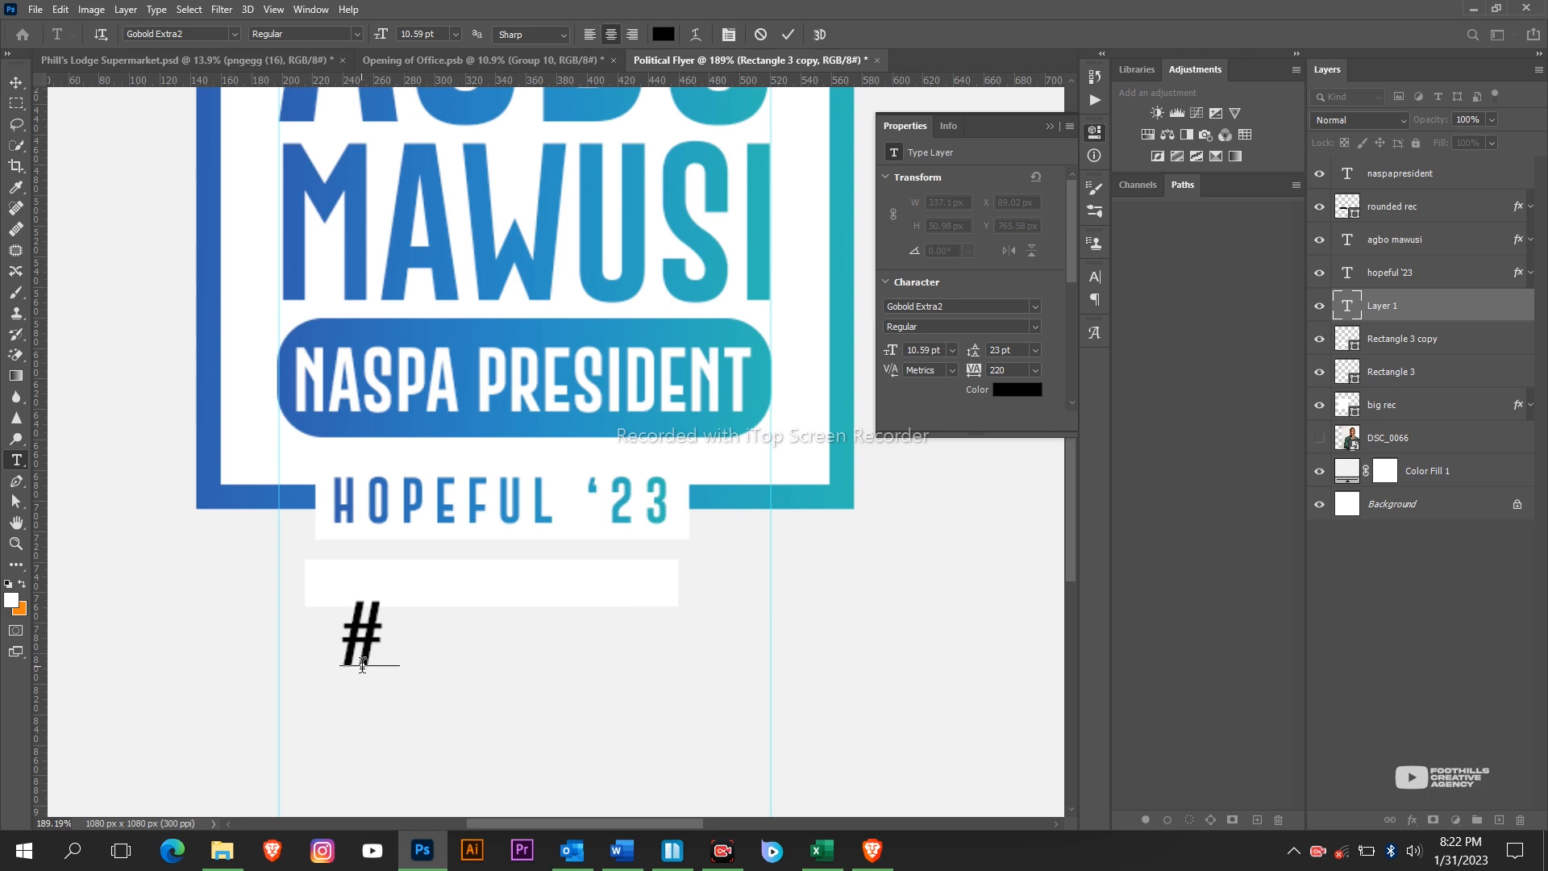
pyautogui.write('PREPA')
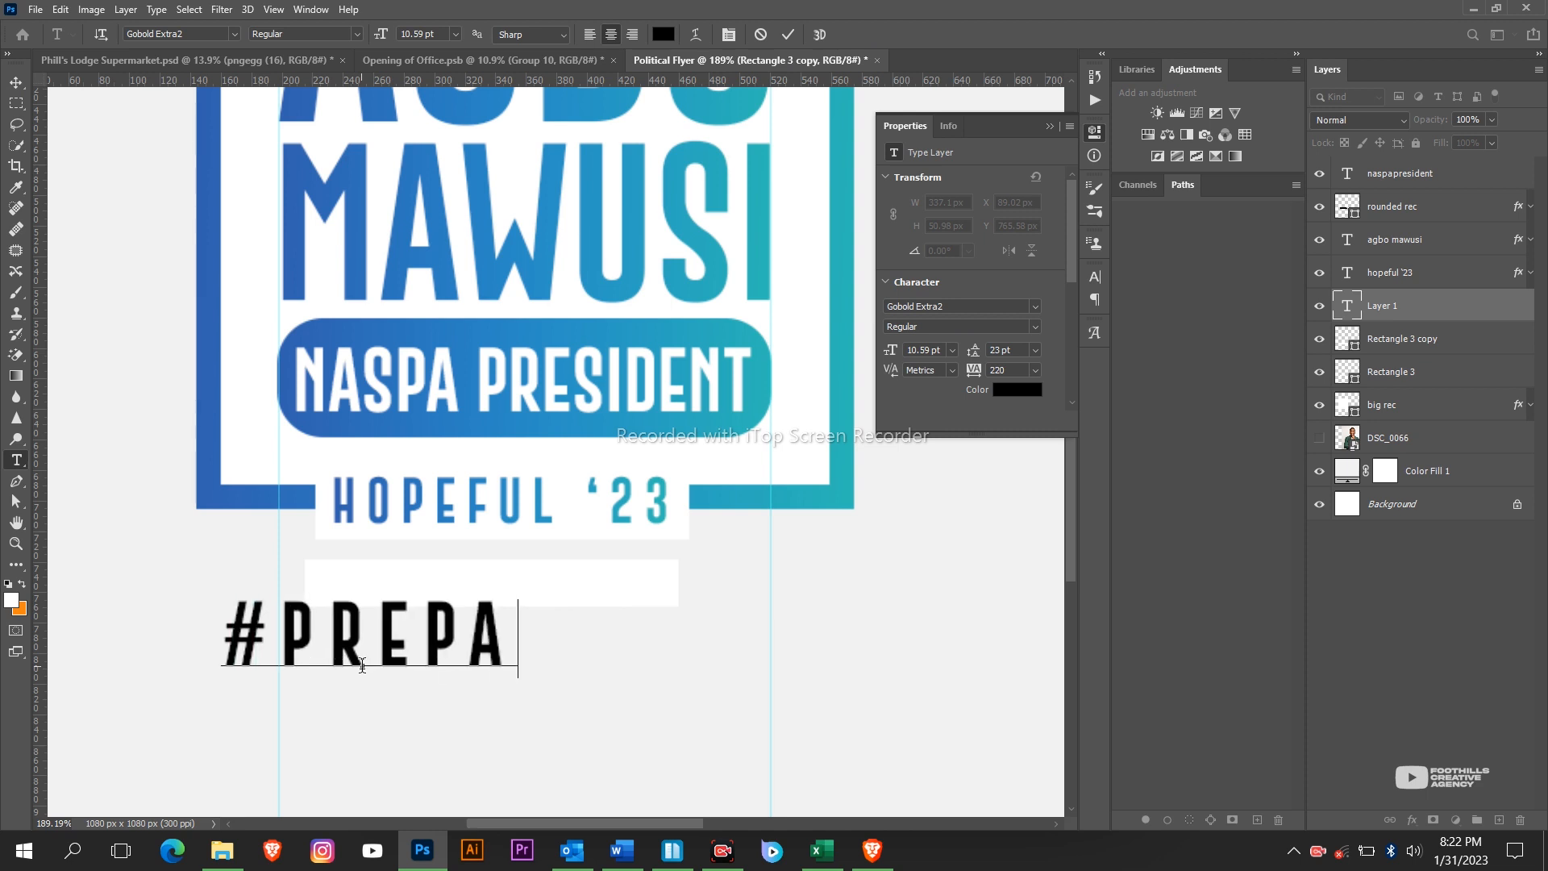
pyautogui.write('RED TO SW')
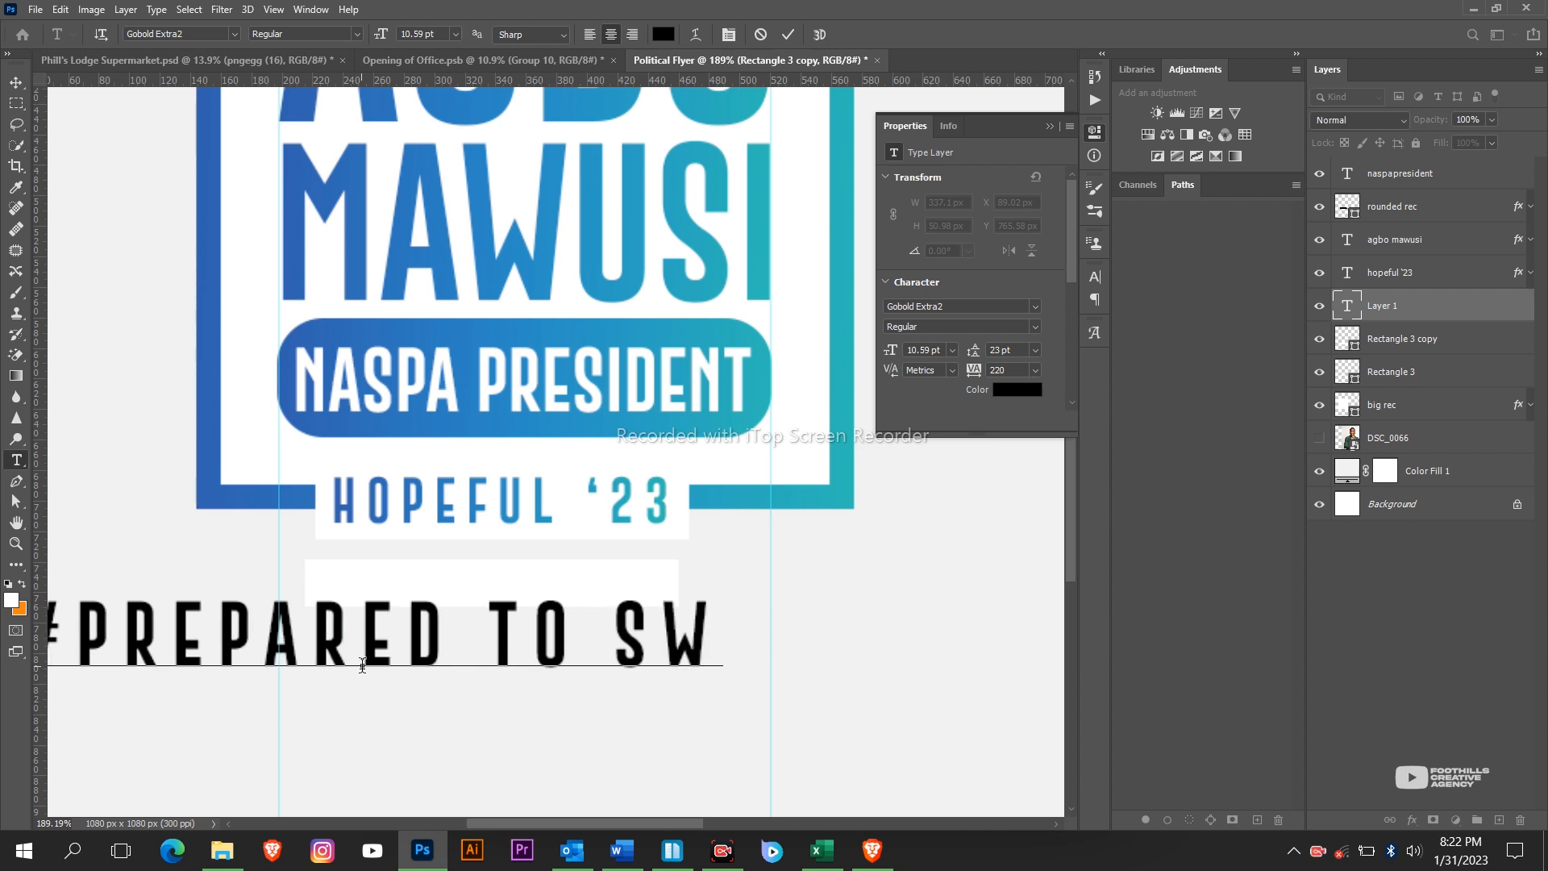
pyautogui.write('ERVE')
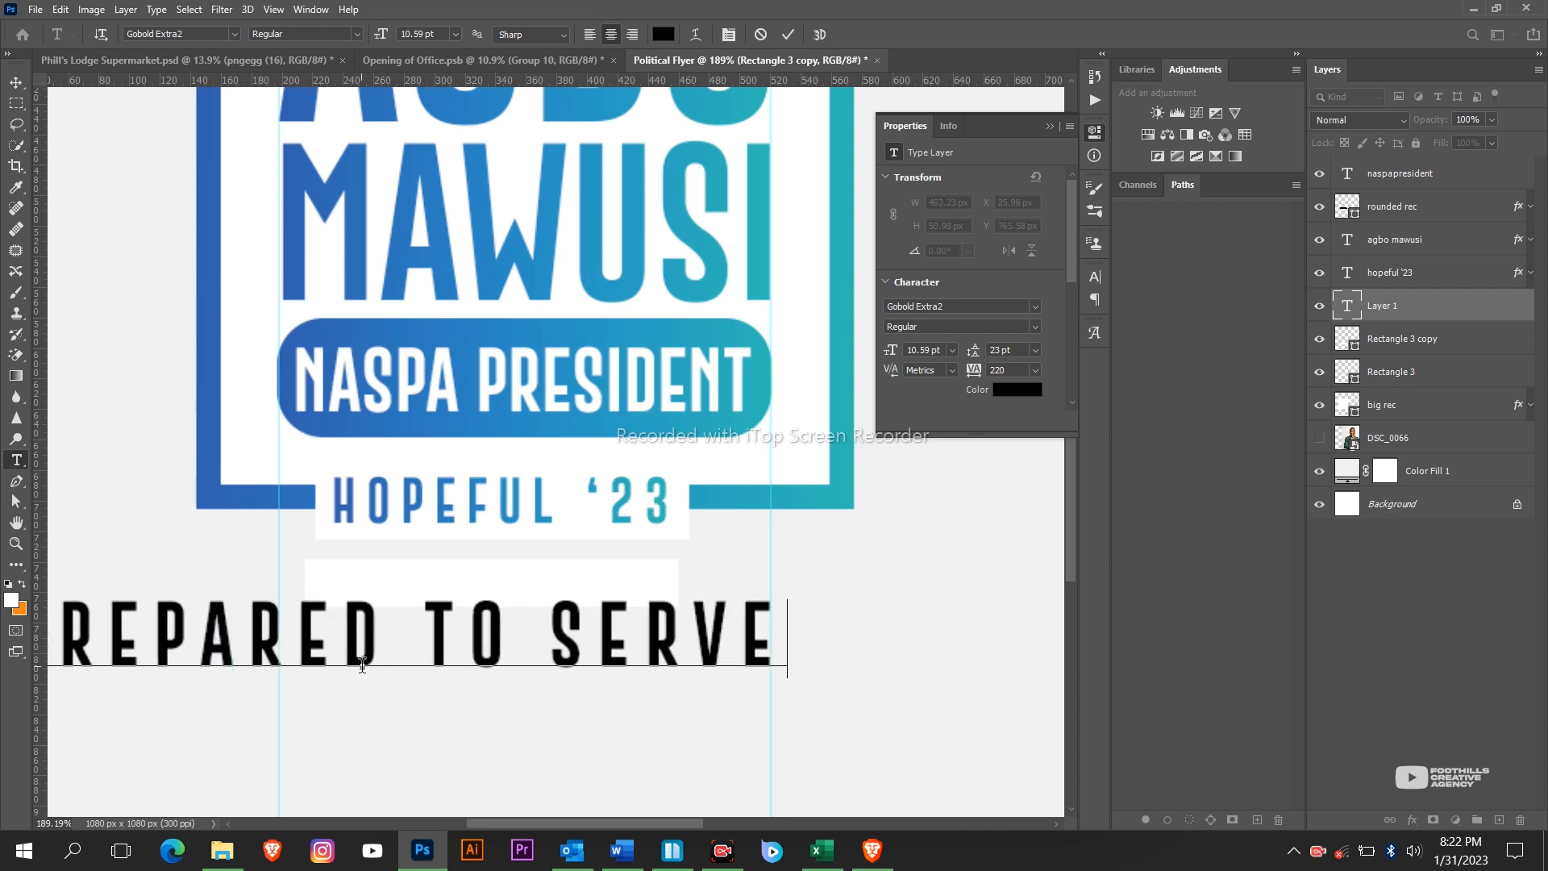
pyautogui.hotkey('ctrl', 'a')
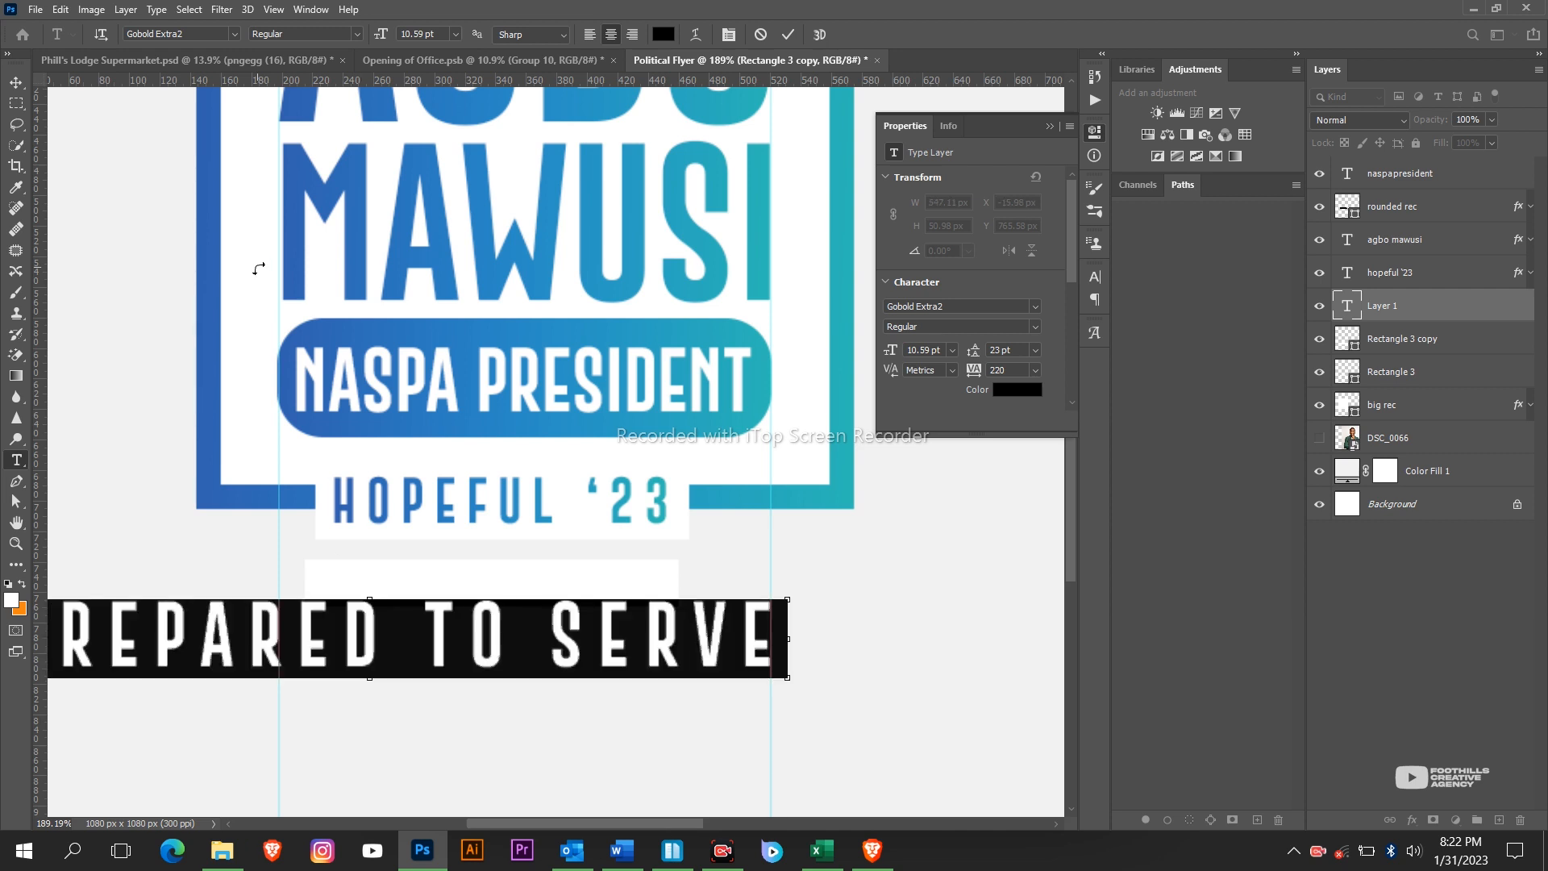
pyautogui.scroll(-2, 315, 316)
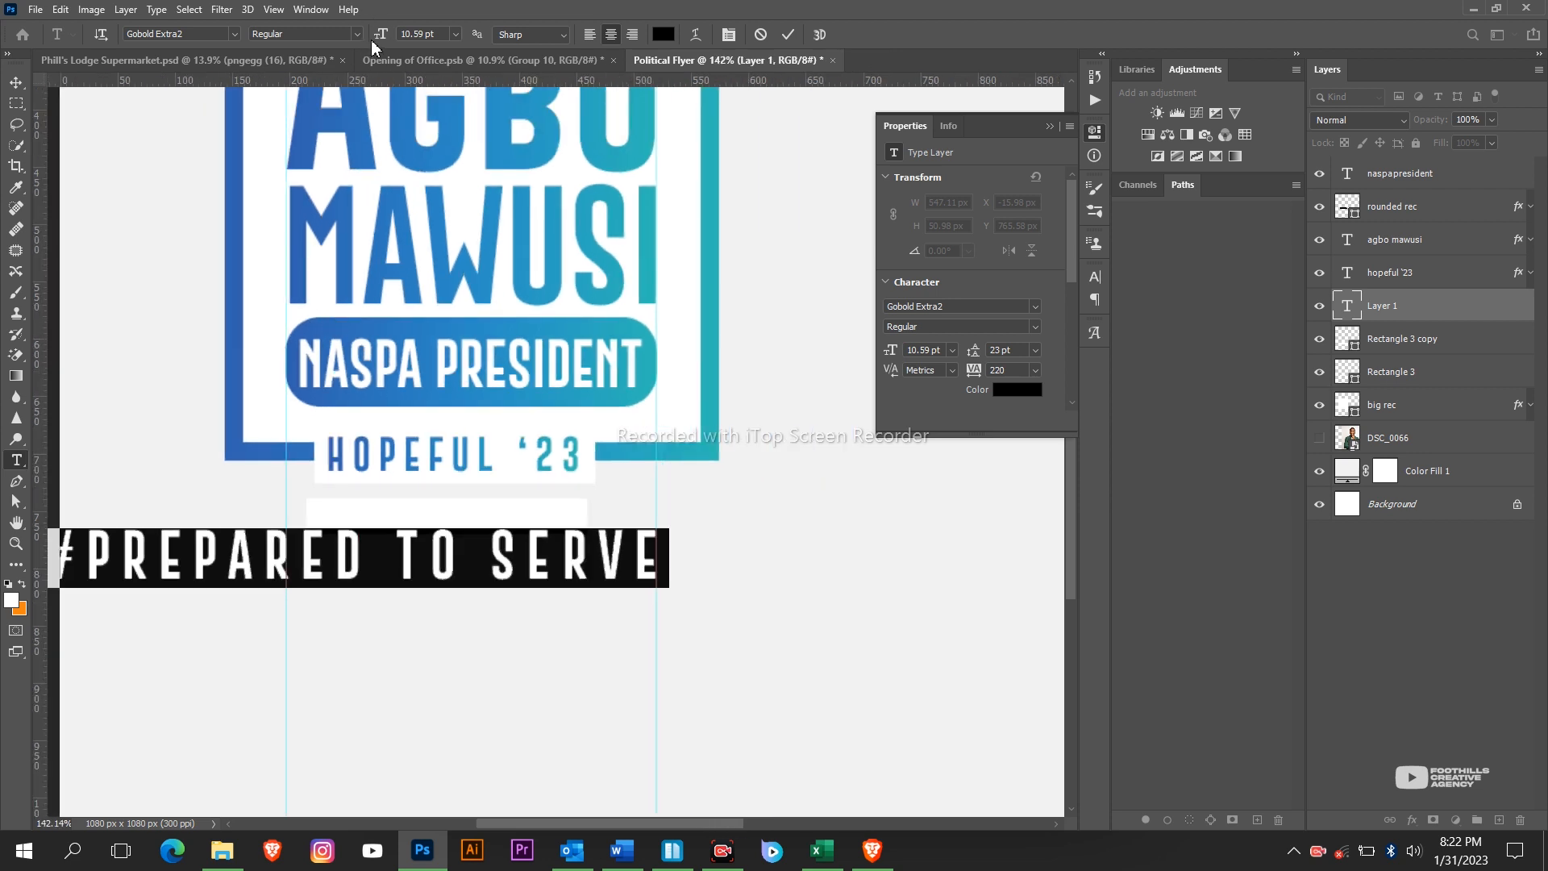
pyautogui.moveTo(379, 42); pyautogui.dragTo(317, 317)
pyautogui.hotkey('ctrl', 'Return')
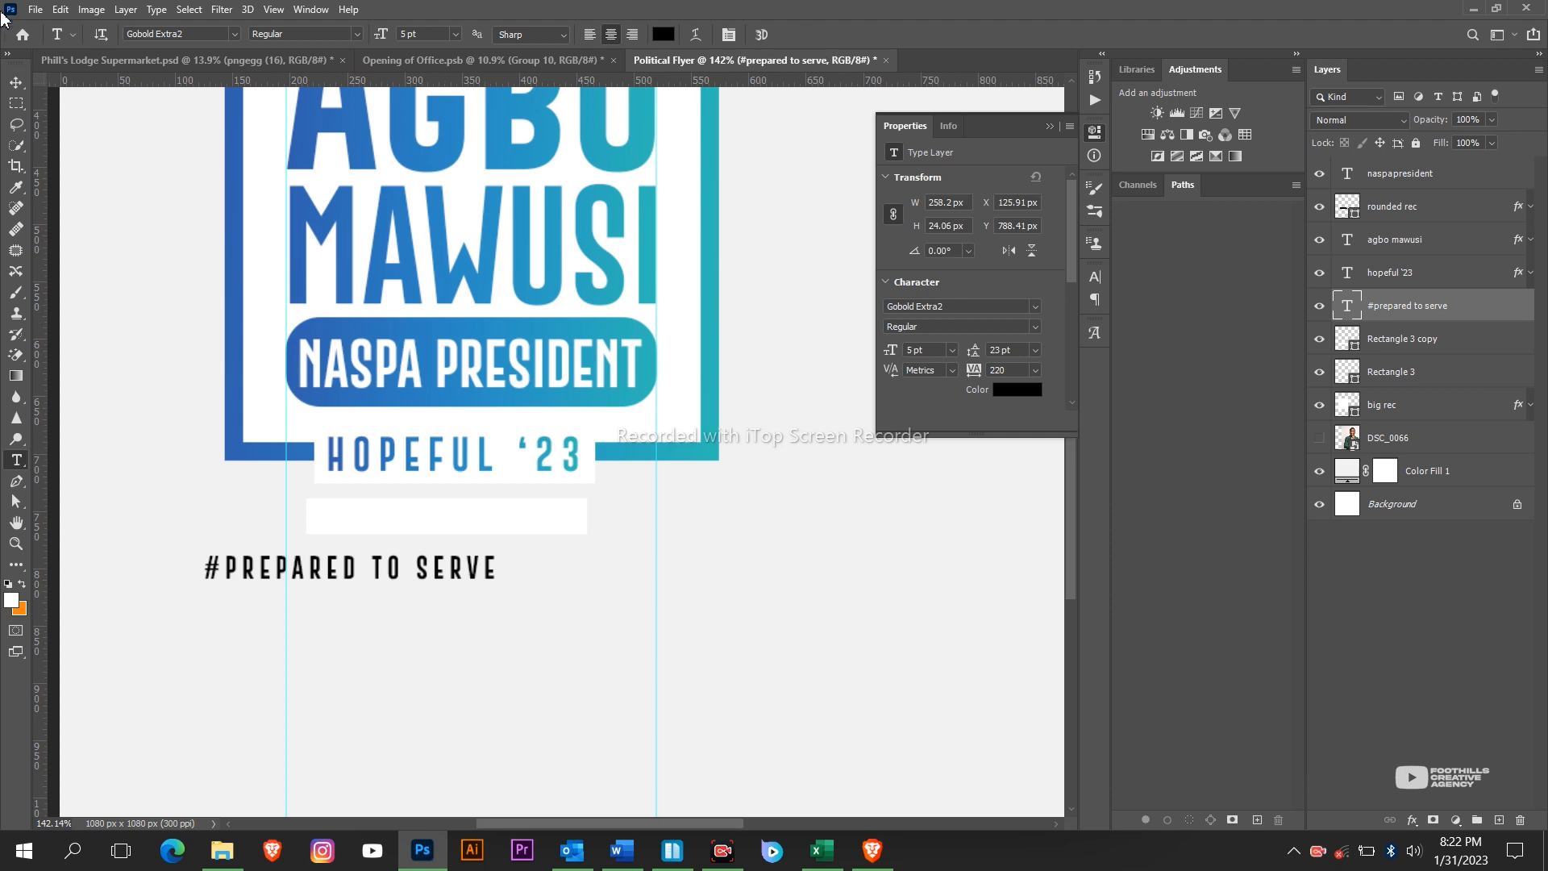
# Move the tagline under HOPEFUL '23 and resize it to fit within the white strip.
pyautogui.click(25, 87)
pyautogui.moveTo(363, 407); pyautogui.dragTo(437, 360)
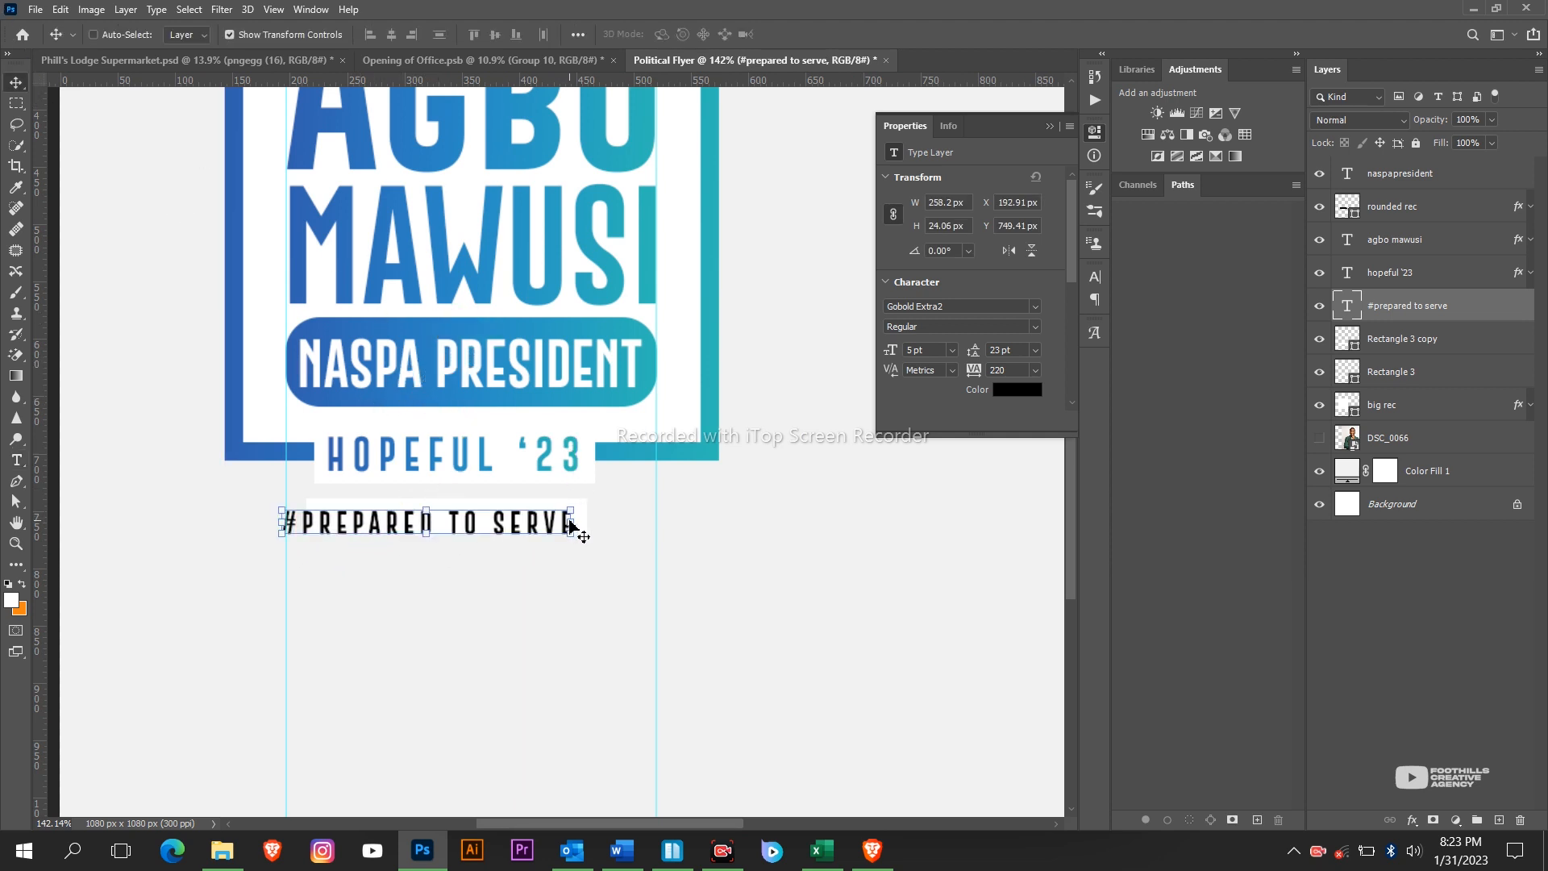
pyautogui.moveTo(570, 524); pyautogui.dragTo(523, 525)
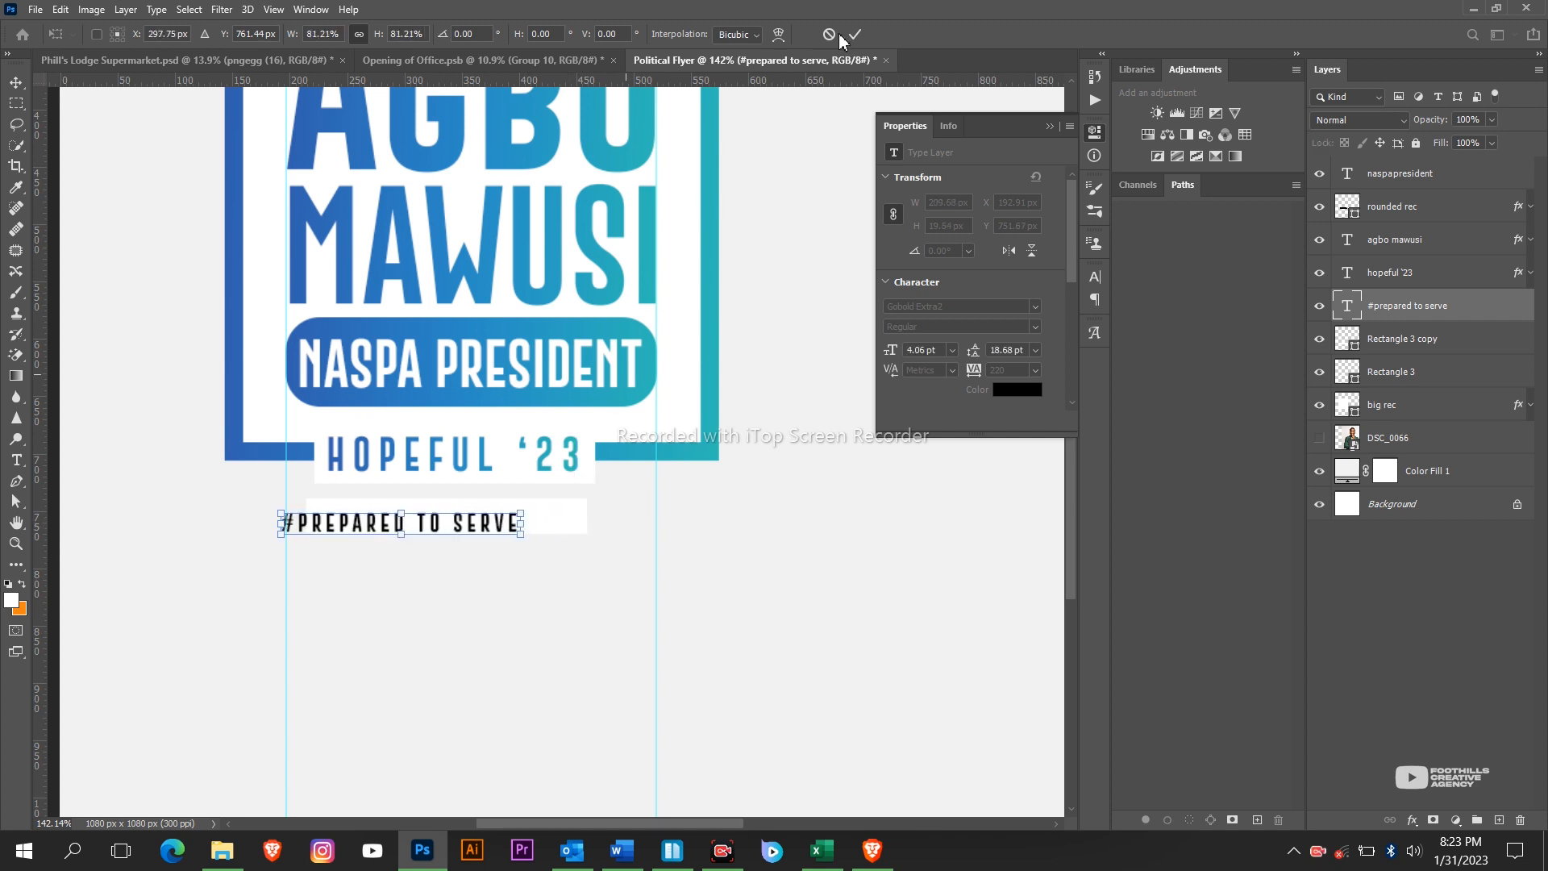
pyautogui.click(854, 34)
pyautogui.moveTo(467, 234); pyautogui.dragTo(501, 228)
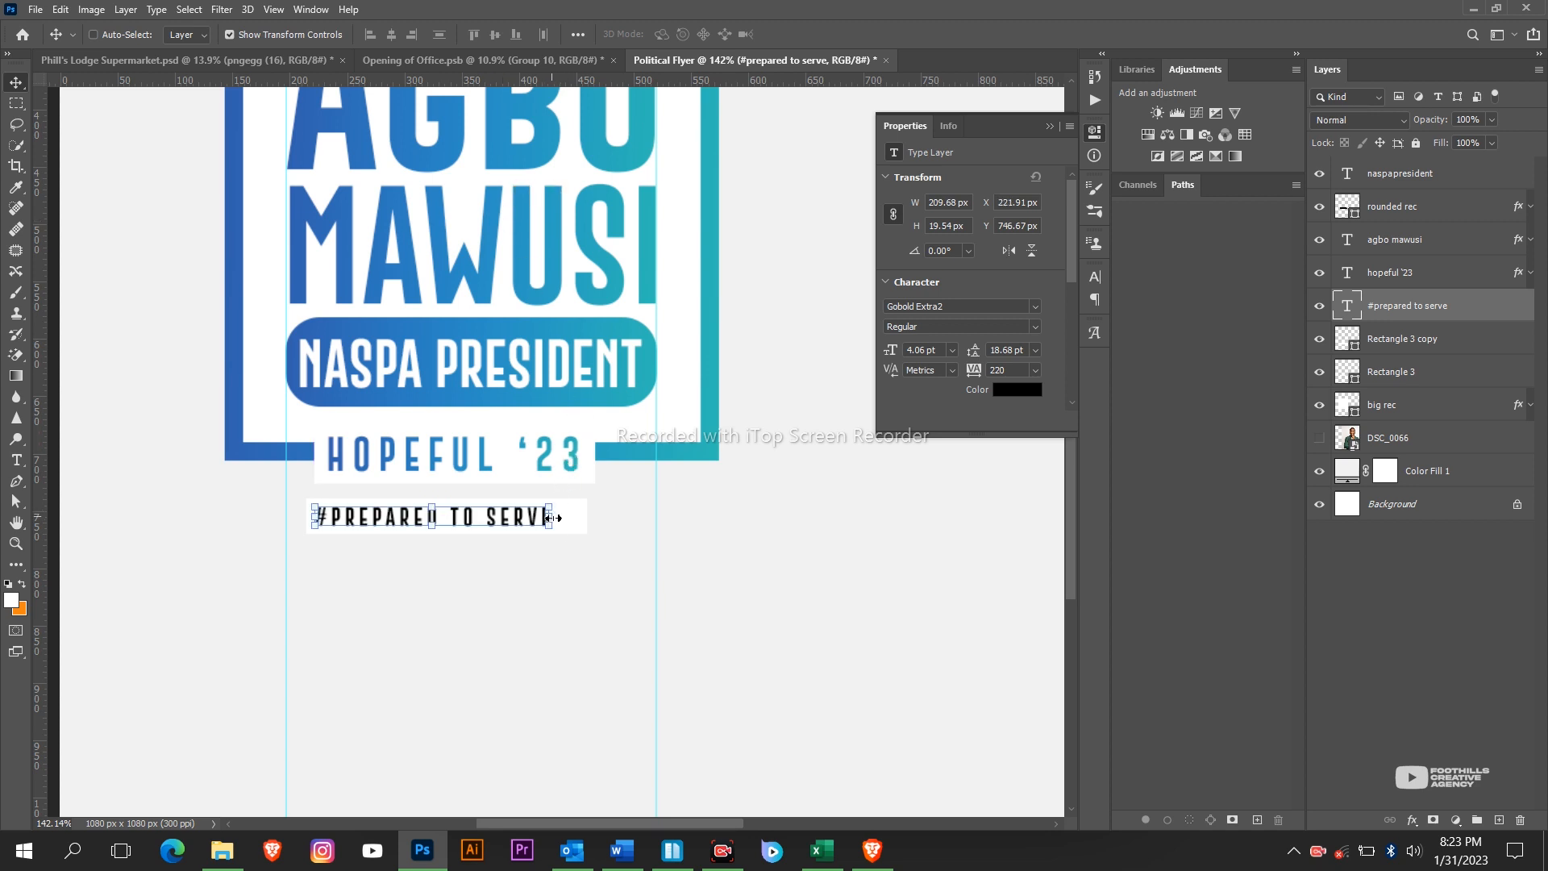
pyautogui.moveTo(555, 522); pyautogui.dragTo(490, 522)
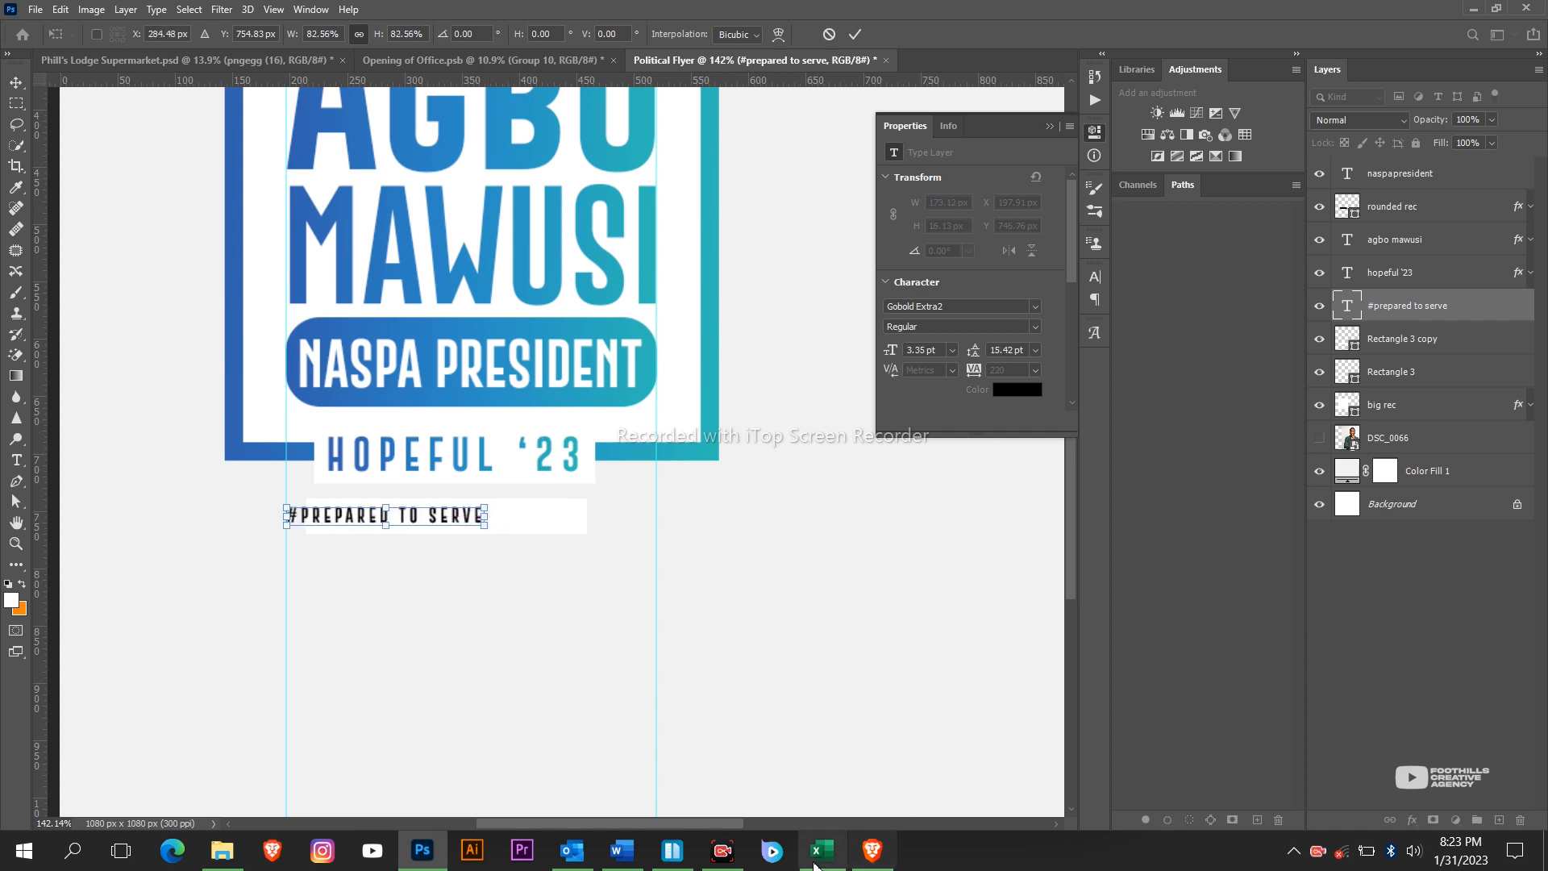
pyautogui.click(735, 864)
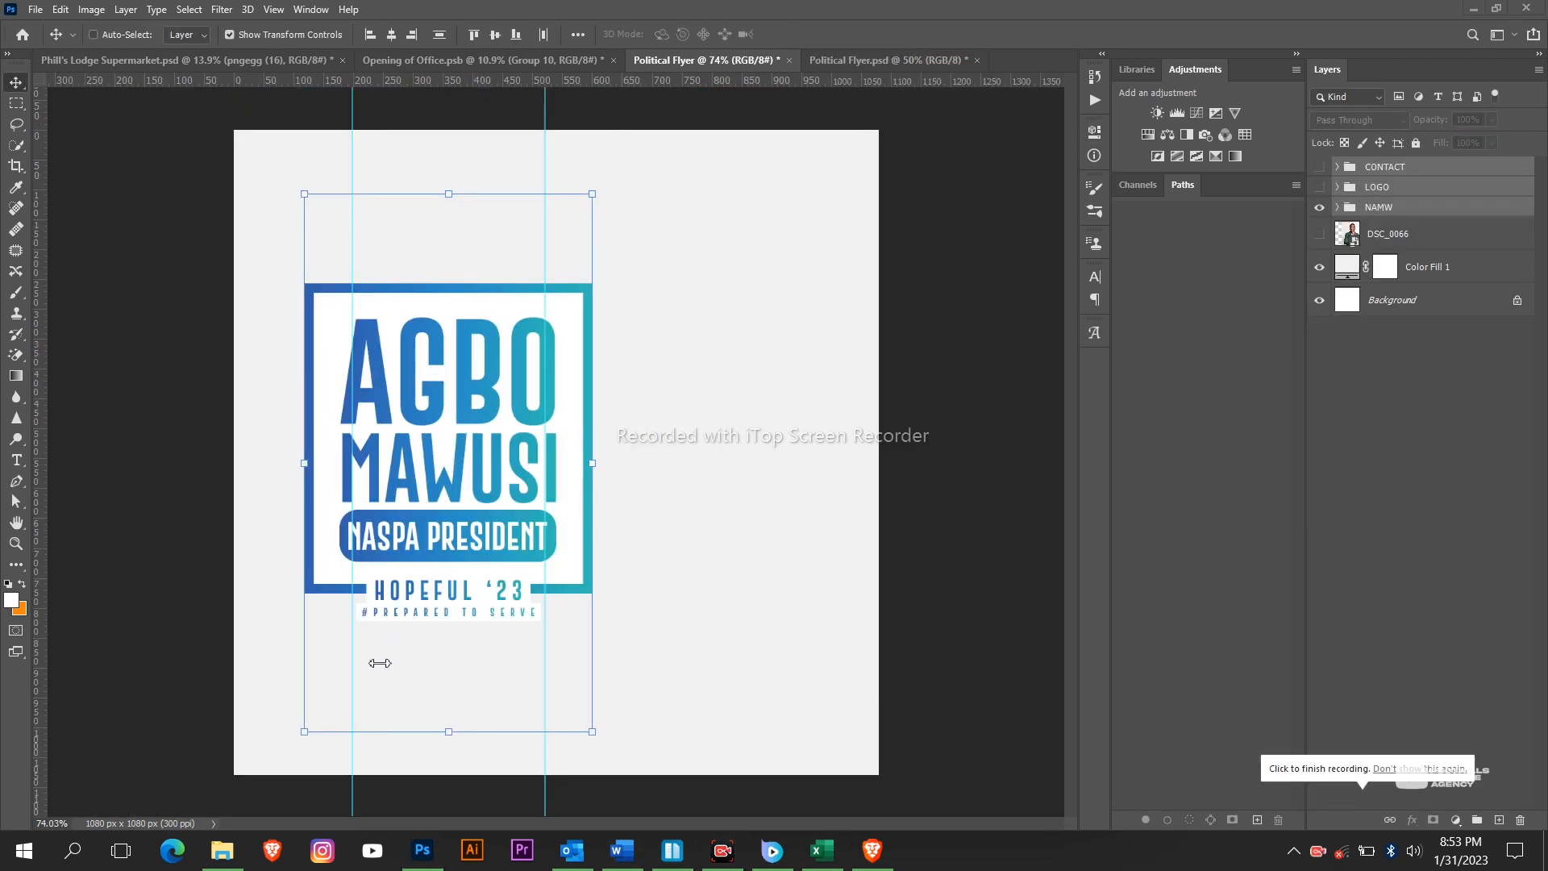
# Make the LOGO group and the CONTACT box visible again.
pyautogui.click(745, 589)
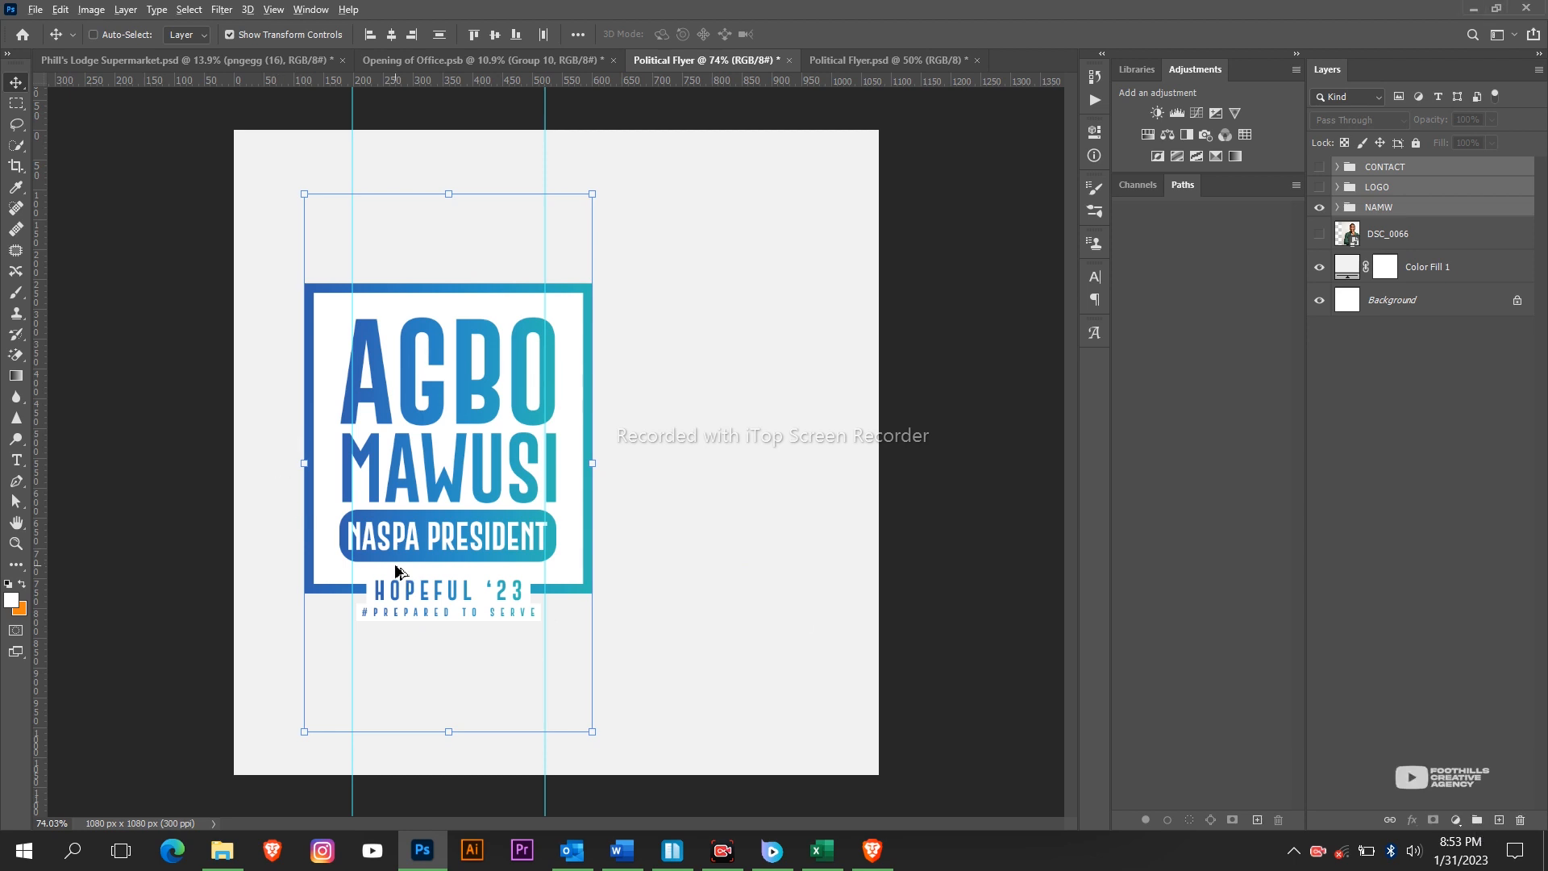
pyautogui.scroll(3, 397, 566)
pyautogui.scroll(-5, 397, 559)
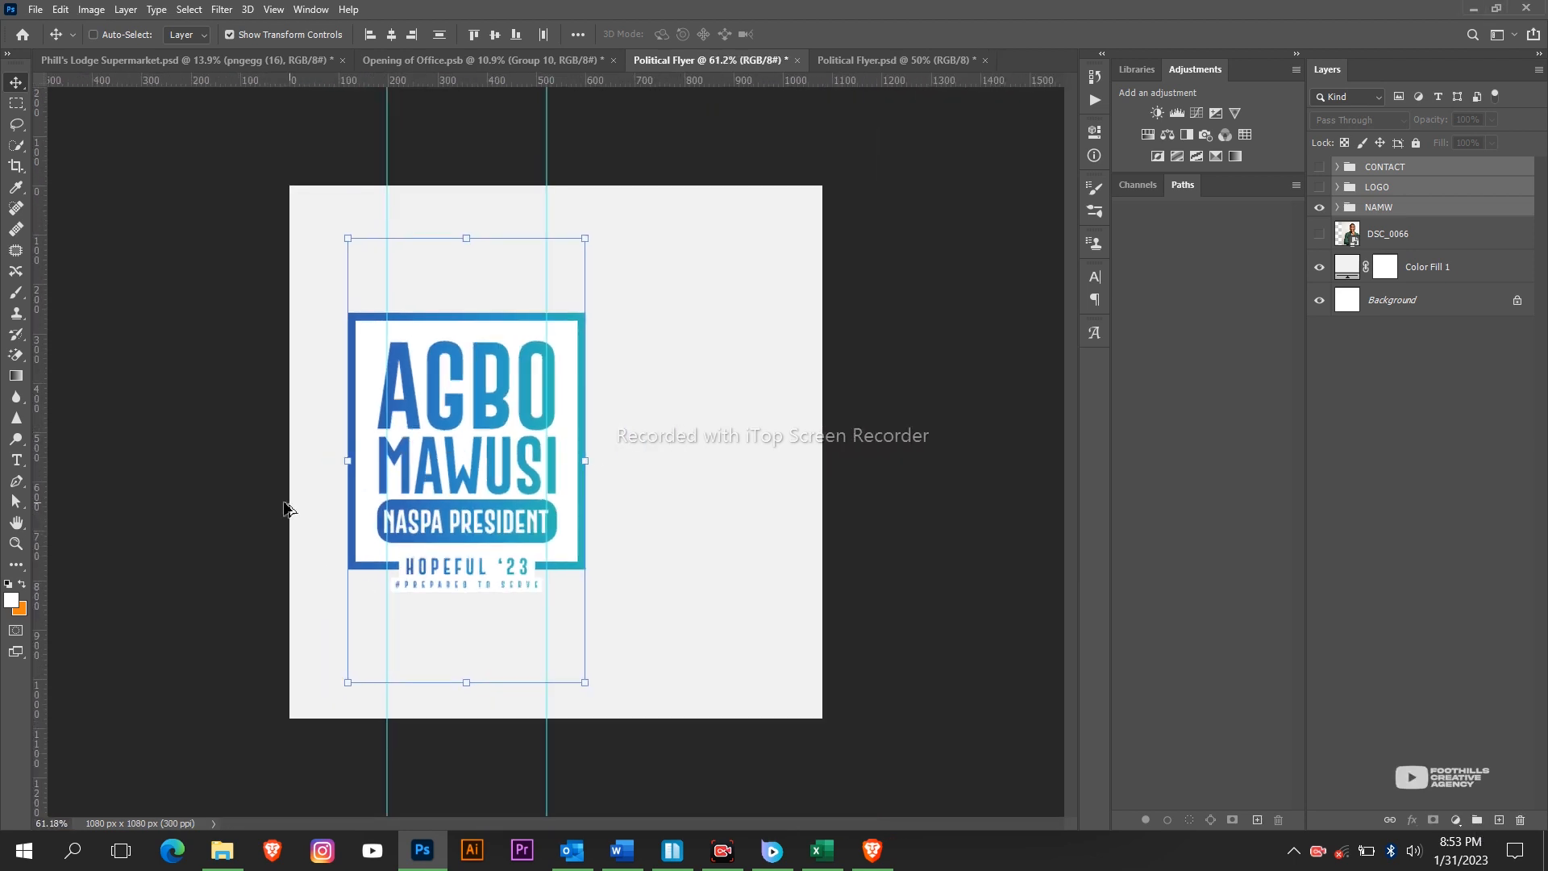
pyautogui.scroll(2, 314, 508)
pyautogui.scroll(-1, 355, 517)
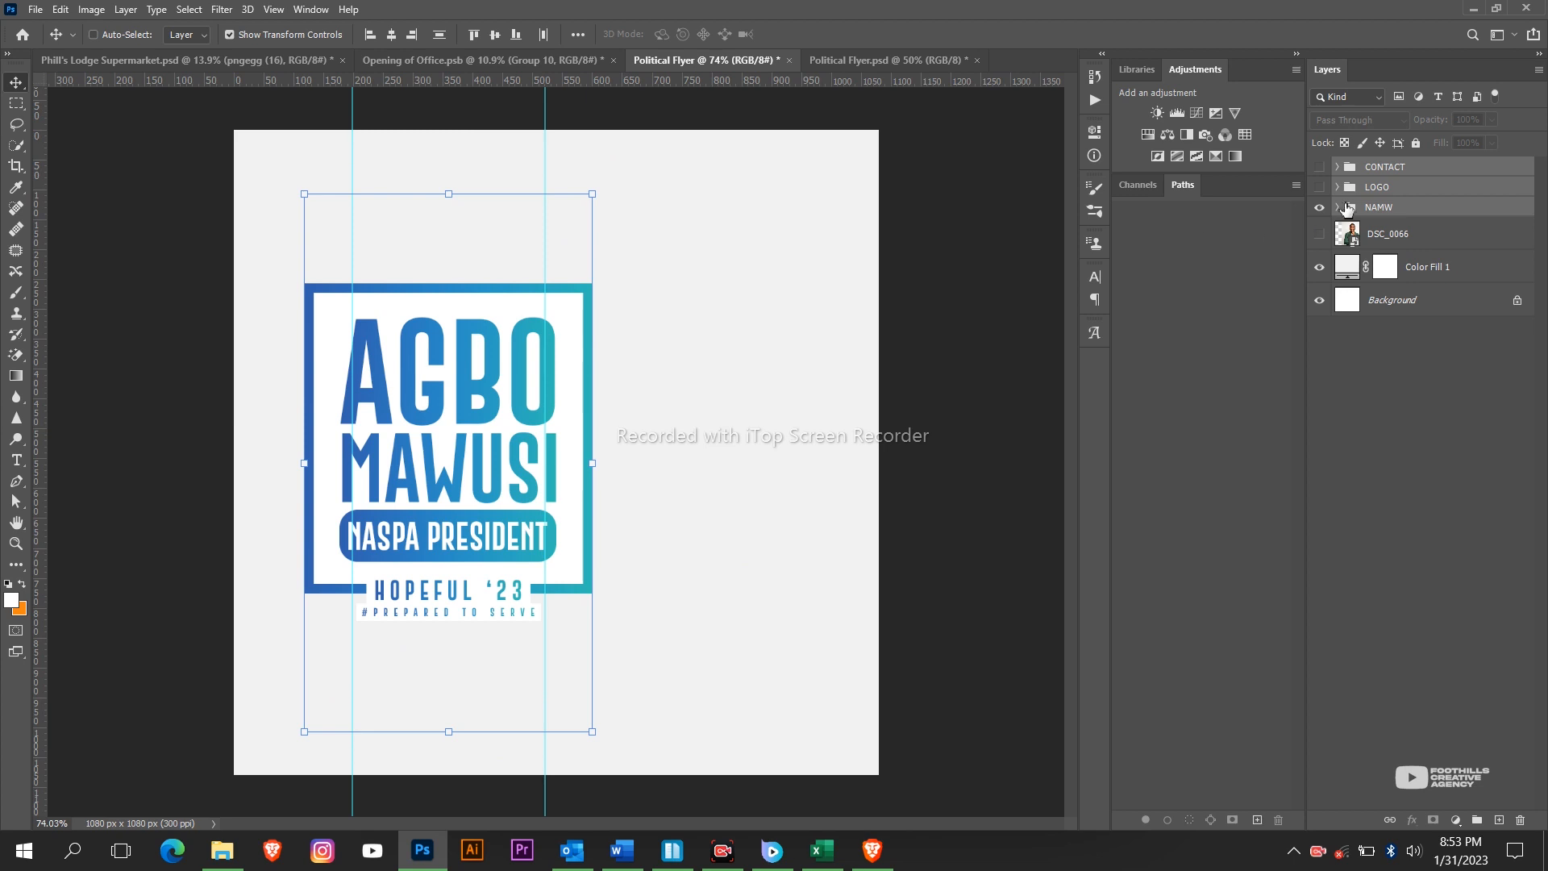
pyautogui.click(1322, 188)
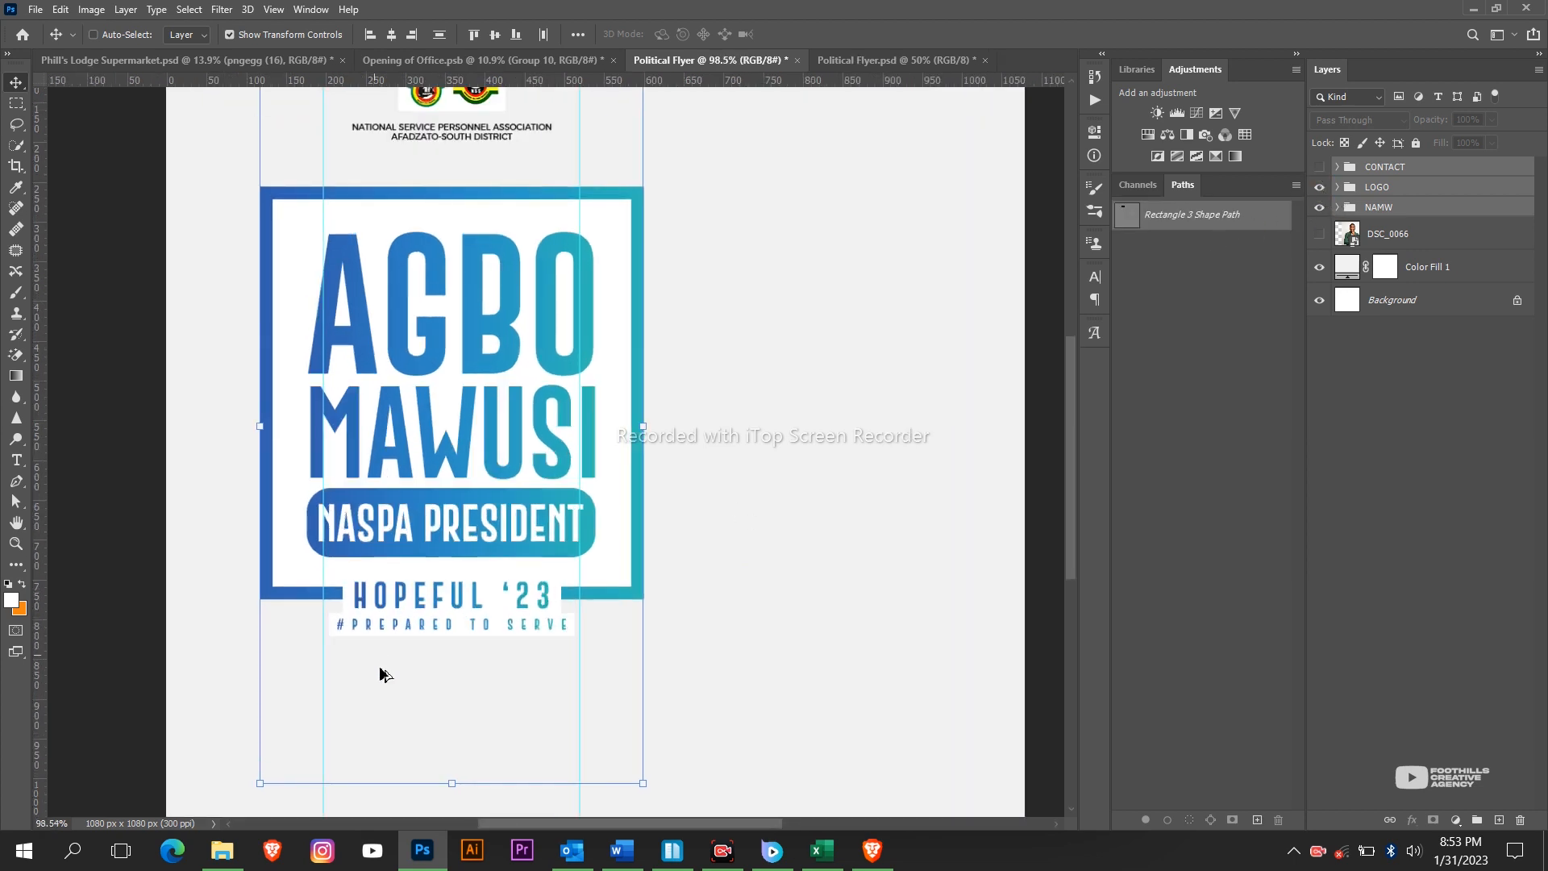
pyautogui.click(1320, 166)
# Show the DSC_0066 portrait and move it to the flyer's right side.
pyautogui.scroll(-2, 529, 627)
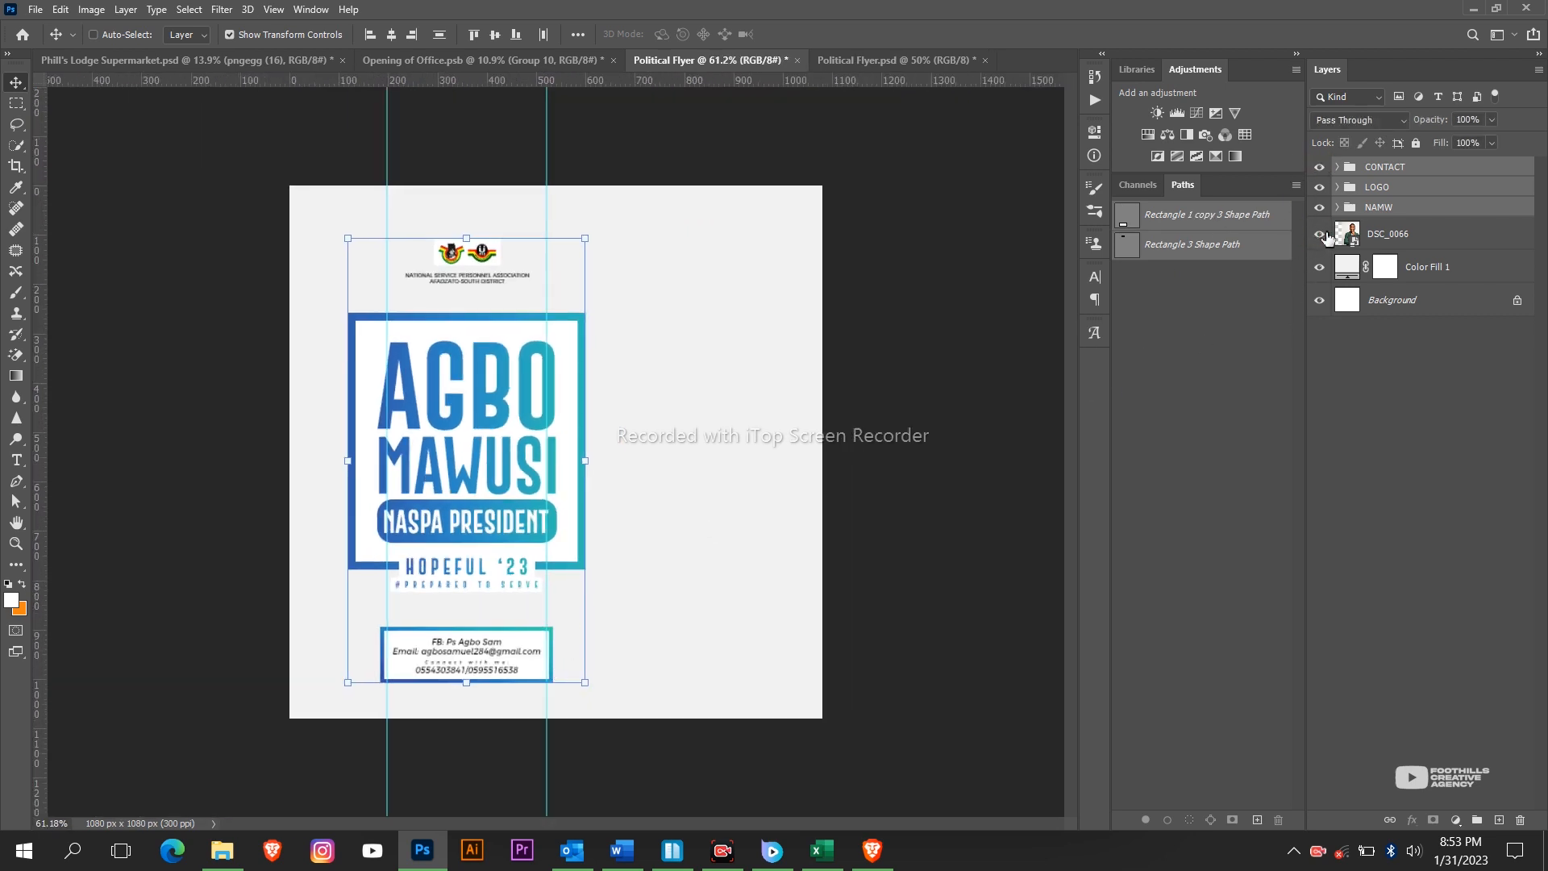
pyautogui.click(1320, 234)
pyautogui.click(1373, 242)
pyautogui.moveTo(806, 476)
pyautogui.mouseDown()
pyautogui.moveTo(915, 445)
pyautogui.moveTo(870, 441)
pyautogui.moveTo(779, 475)
pyautogui.mouseUp()
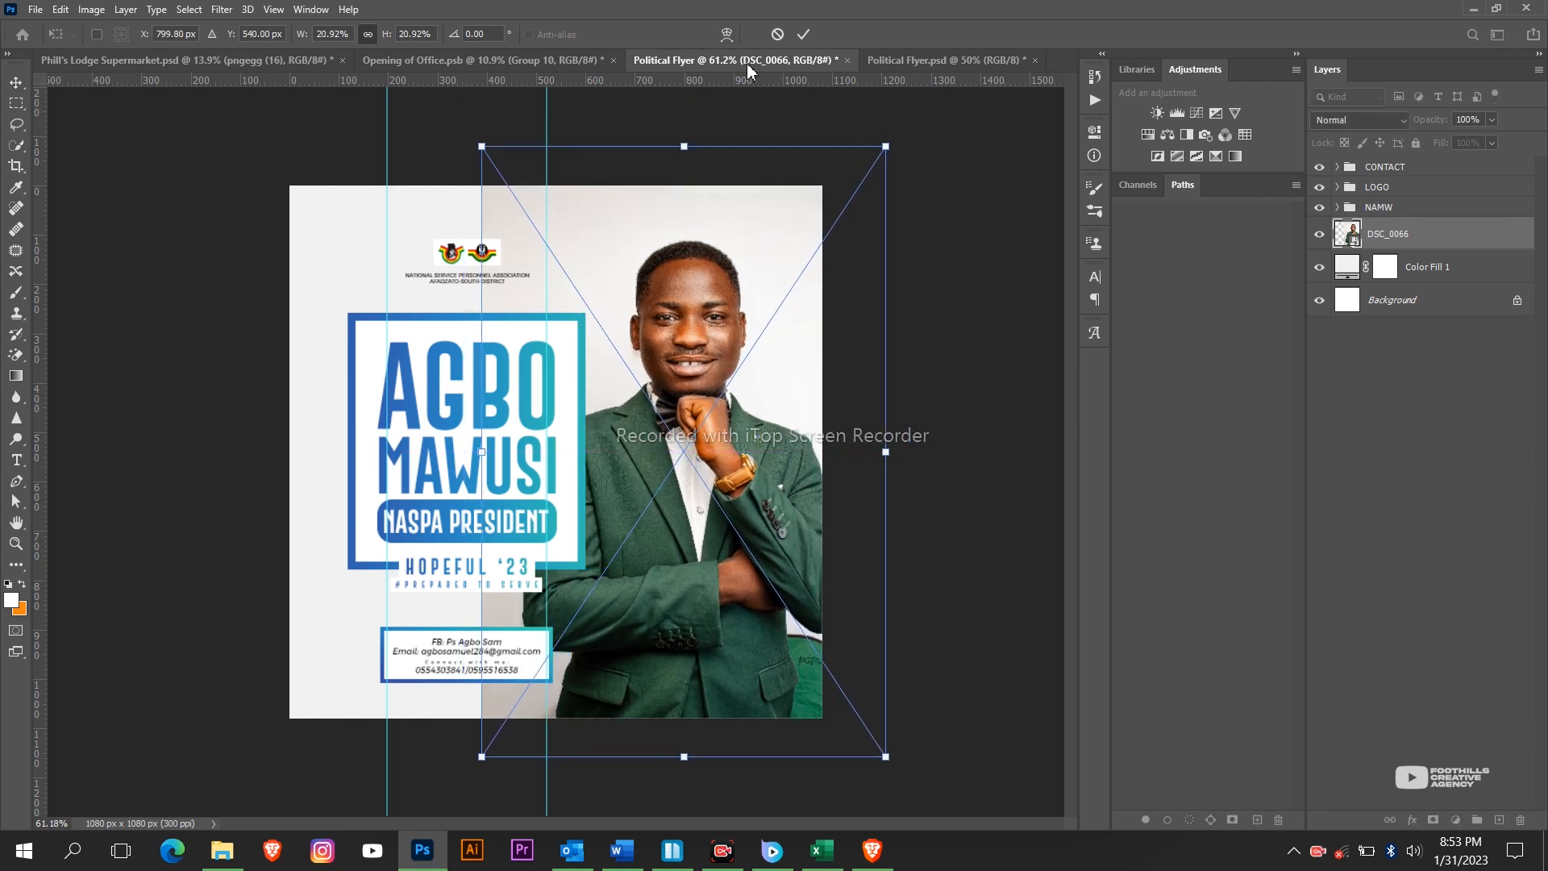
# Commit the portrait's transform and move its layer above the CONTACT group.
pyautogui.click(806, 34)
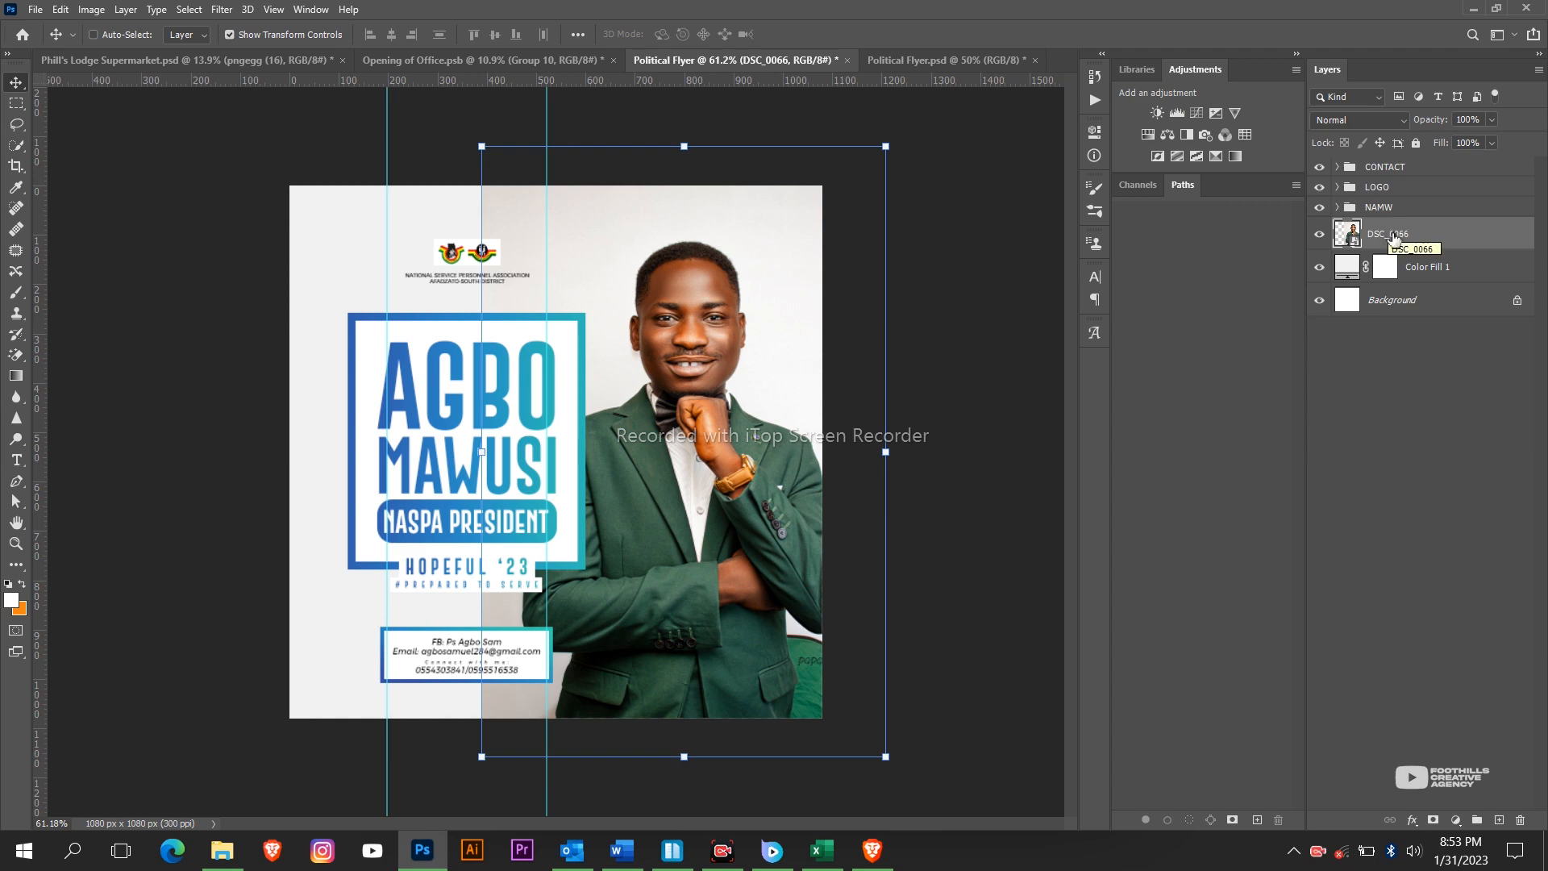
pyautogui.moveTo(1392, 240); pyautogui.dragTo(1388, 169)
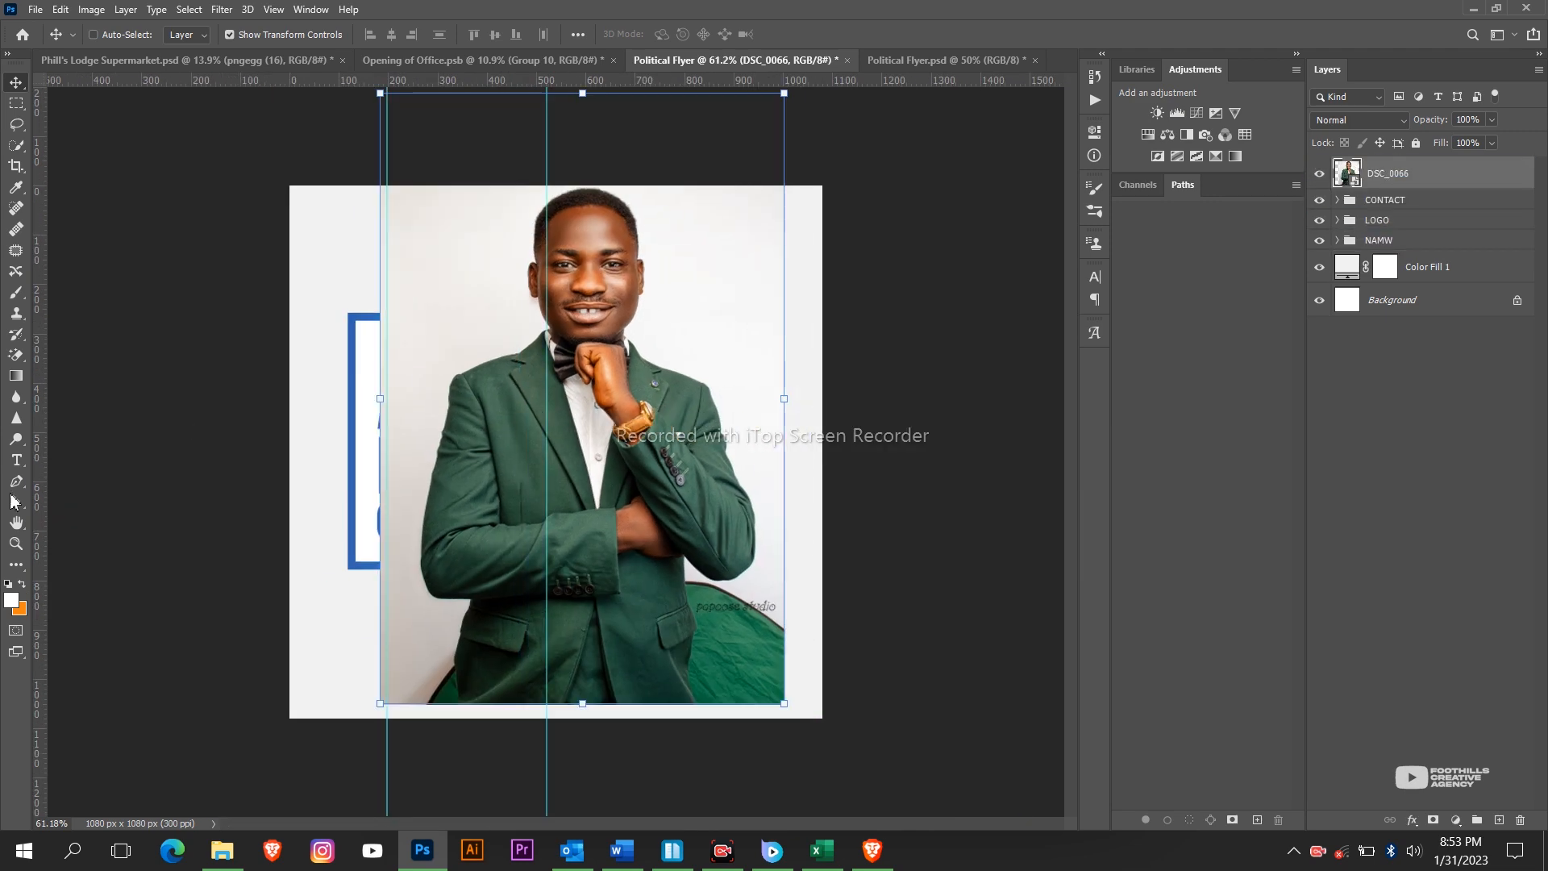
pyautogui.press('p')
pyautogui.scroll(1, 651, 421)
pyautogui.scroll(8, 652, 419)
pyautogui.scroll(-5, 652, 419)
pyautogui.scroll(7, 800, 756)
# Begin the pen outline of the portrait along the jacket edge, armpit and shoulder.
pyautogui.click(836, 758)
pyautogui.scroll(1, 836, 757)
pyautogui.moveTo(792, 580); pyautogui.dragTo(825, 485)
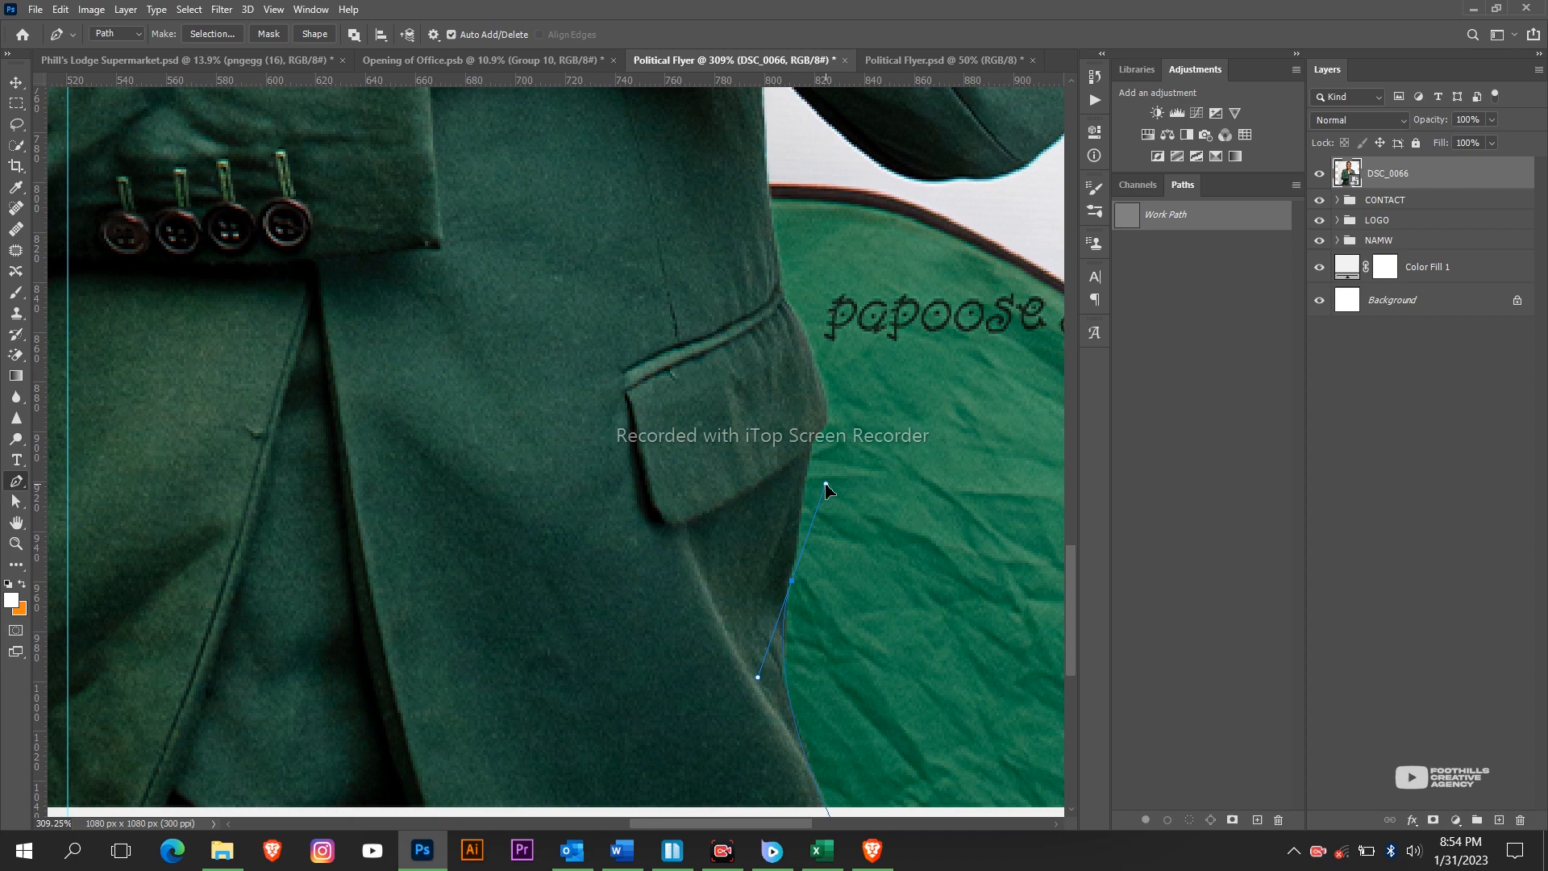
pyautogui.scroll(5, 779, 303)
pyautogui.moveTo(765, 291); pyautogui.dragTo(787, 271)
pyautogui.keyDown('alt'); pyautogui.click(765, 291); pyautogui.keyUp('alt')
pyautogui.scroll(2, 849, 524)
pyautogui.hscroll(3, 849, 524)
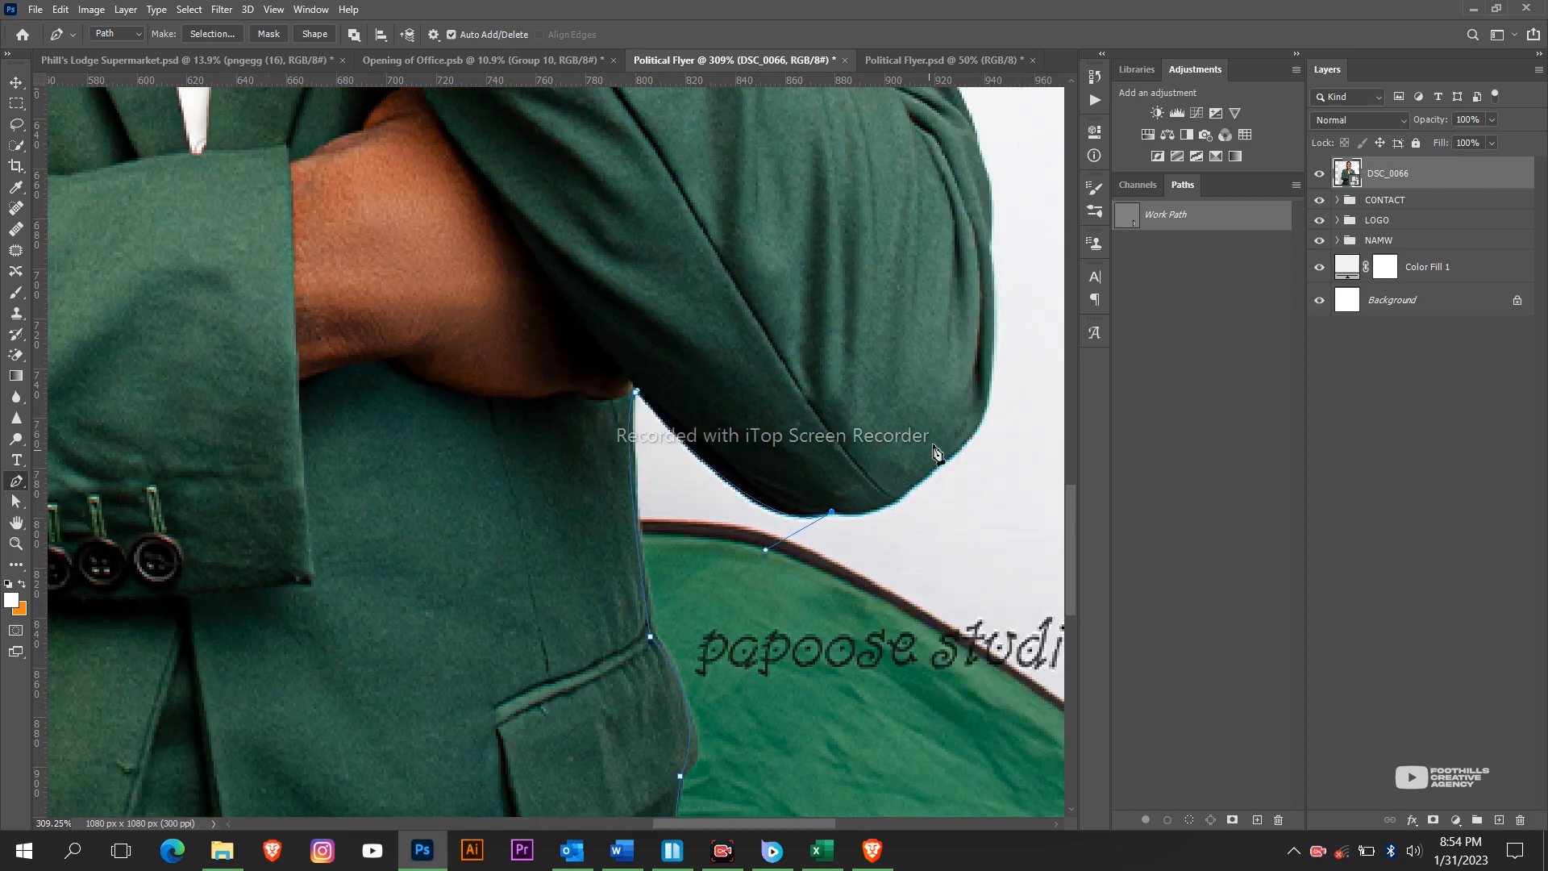
pyautogui.scroll(5, 1012, 345)
pyautogui.hscroll(2, 1003, 518)
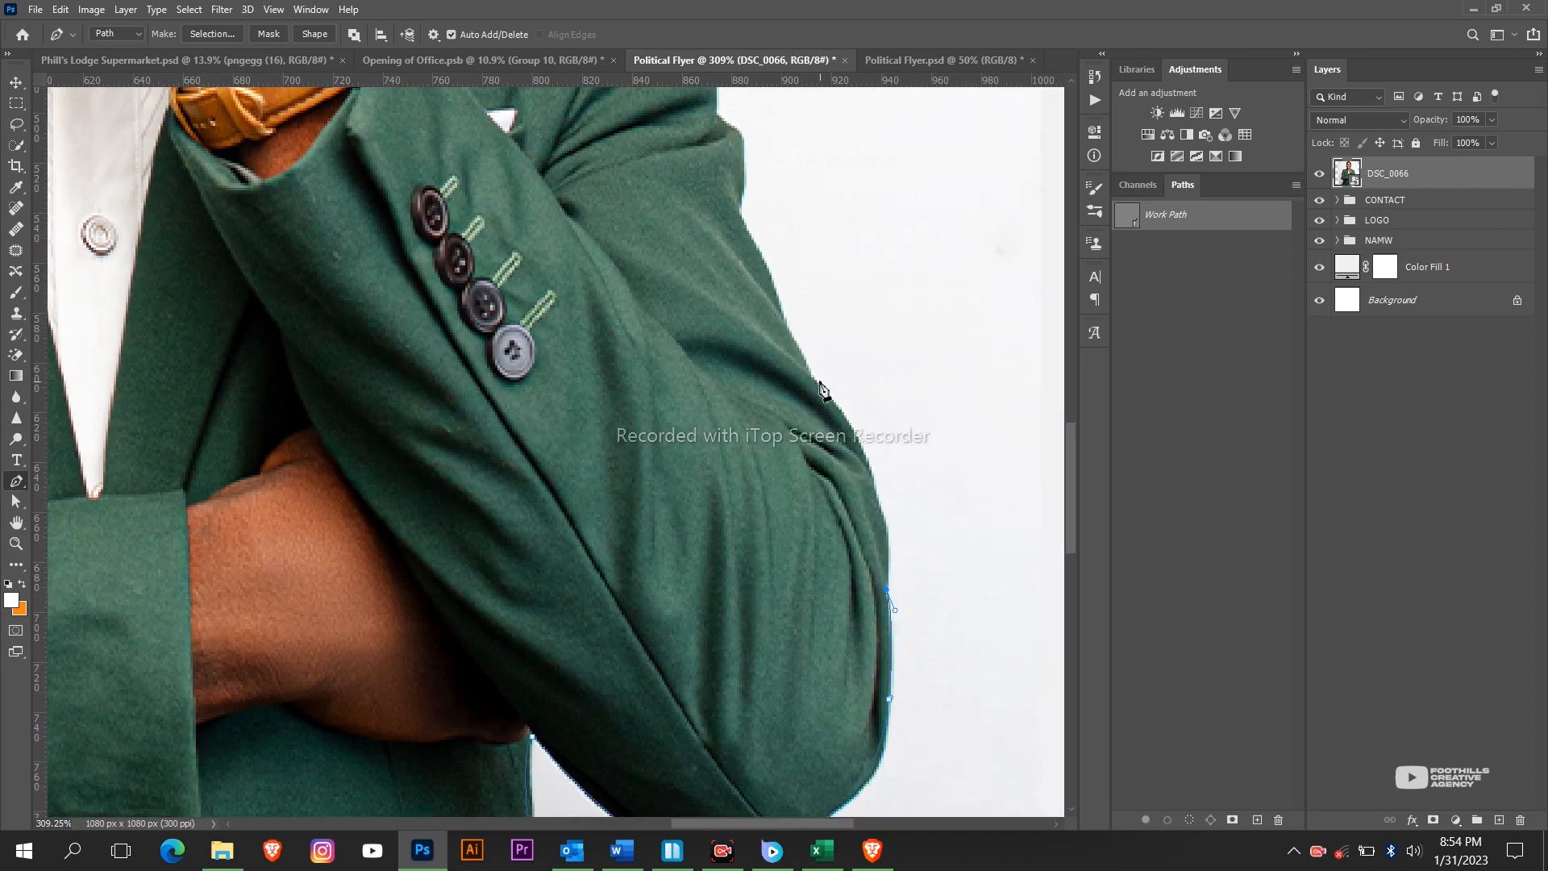
pyautogui.scroll(5, 820, 390)
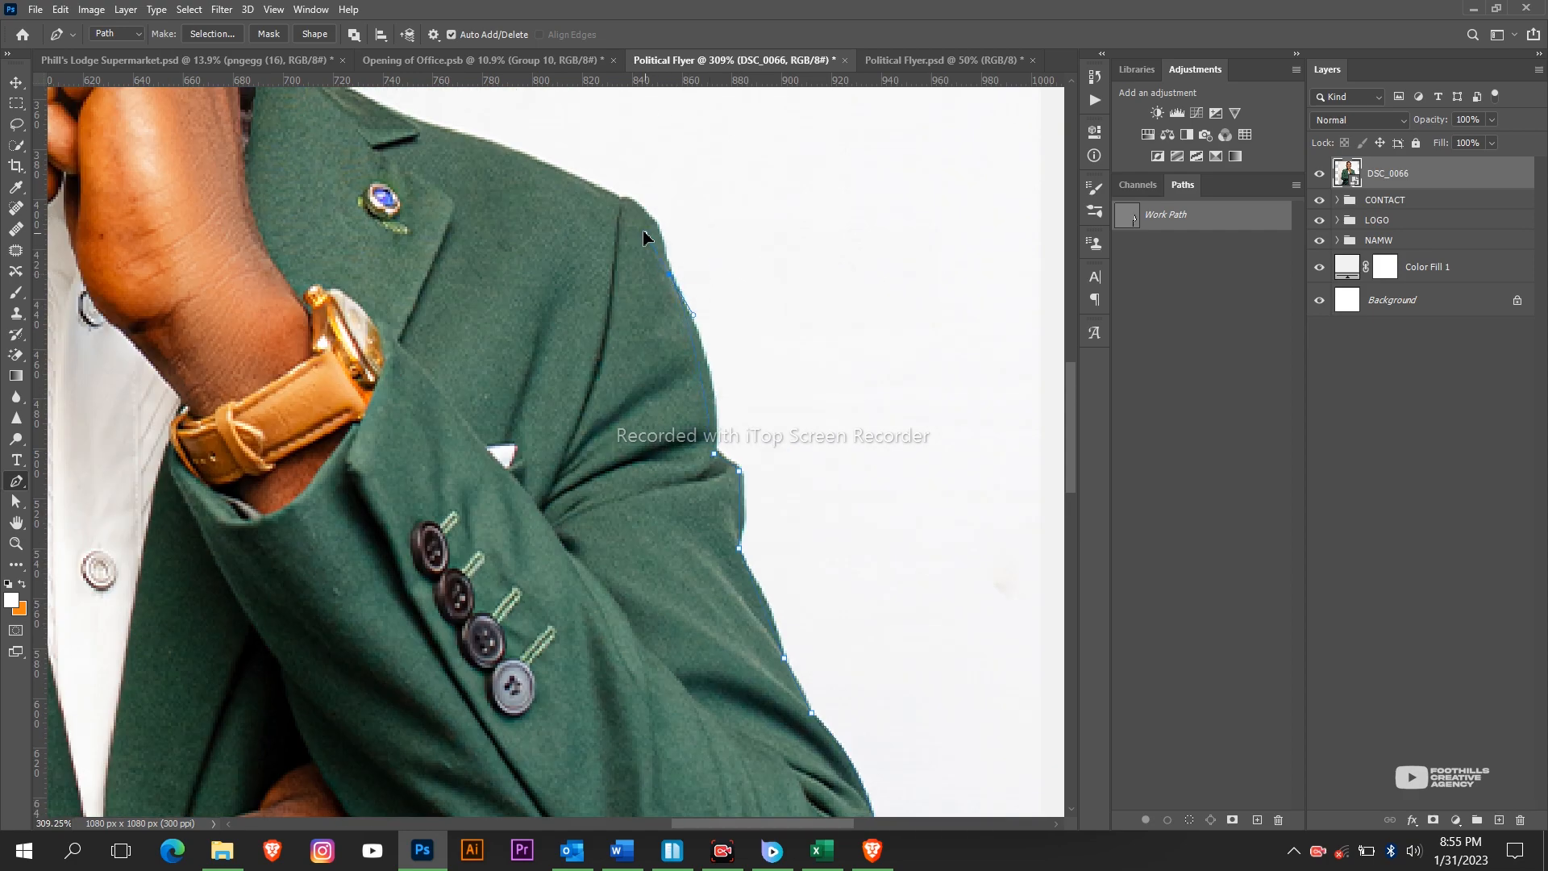
pyautogui.moveTo(623, 197); pyautogui.dragTo(647, 199)
pyautogui.scroll(3, 495, 361)
pyautogui.hscroll(-3, 422, 339)
pyautogui.scroll(3, 490, 452)
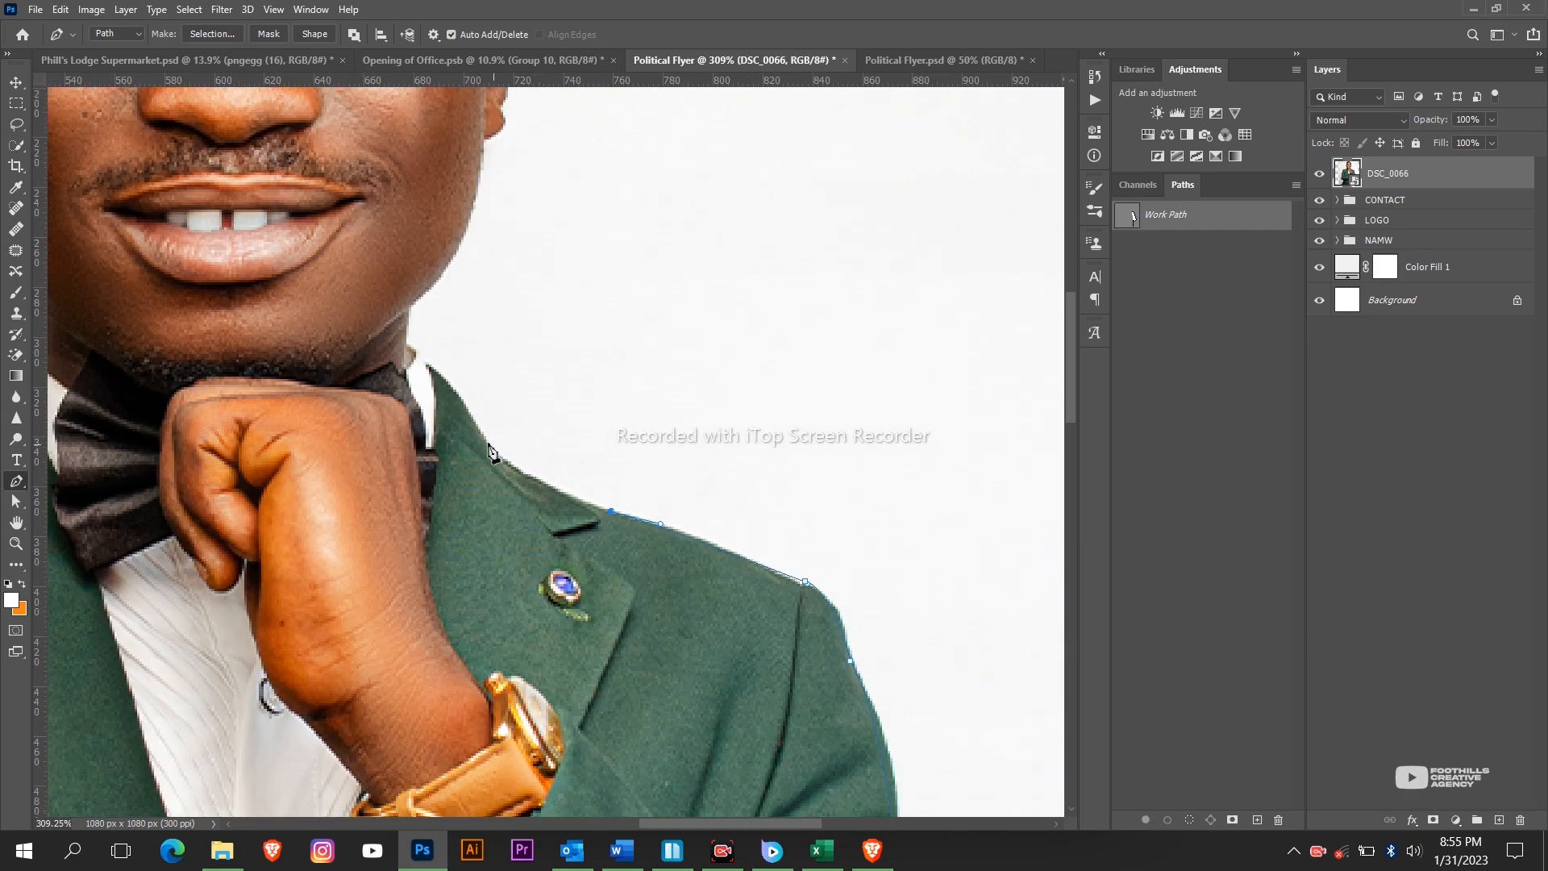
# Continue the outline past the chin, along the hairline and down the left temple.
pyautogui.scroll(1, 477, 438)
pyautogui.click(408, 383)
pyautogui.scroll(2, 488, 365)
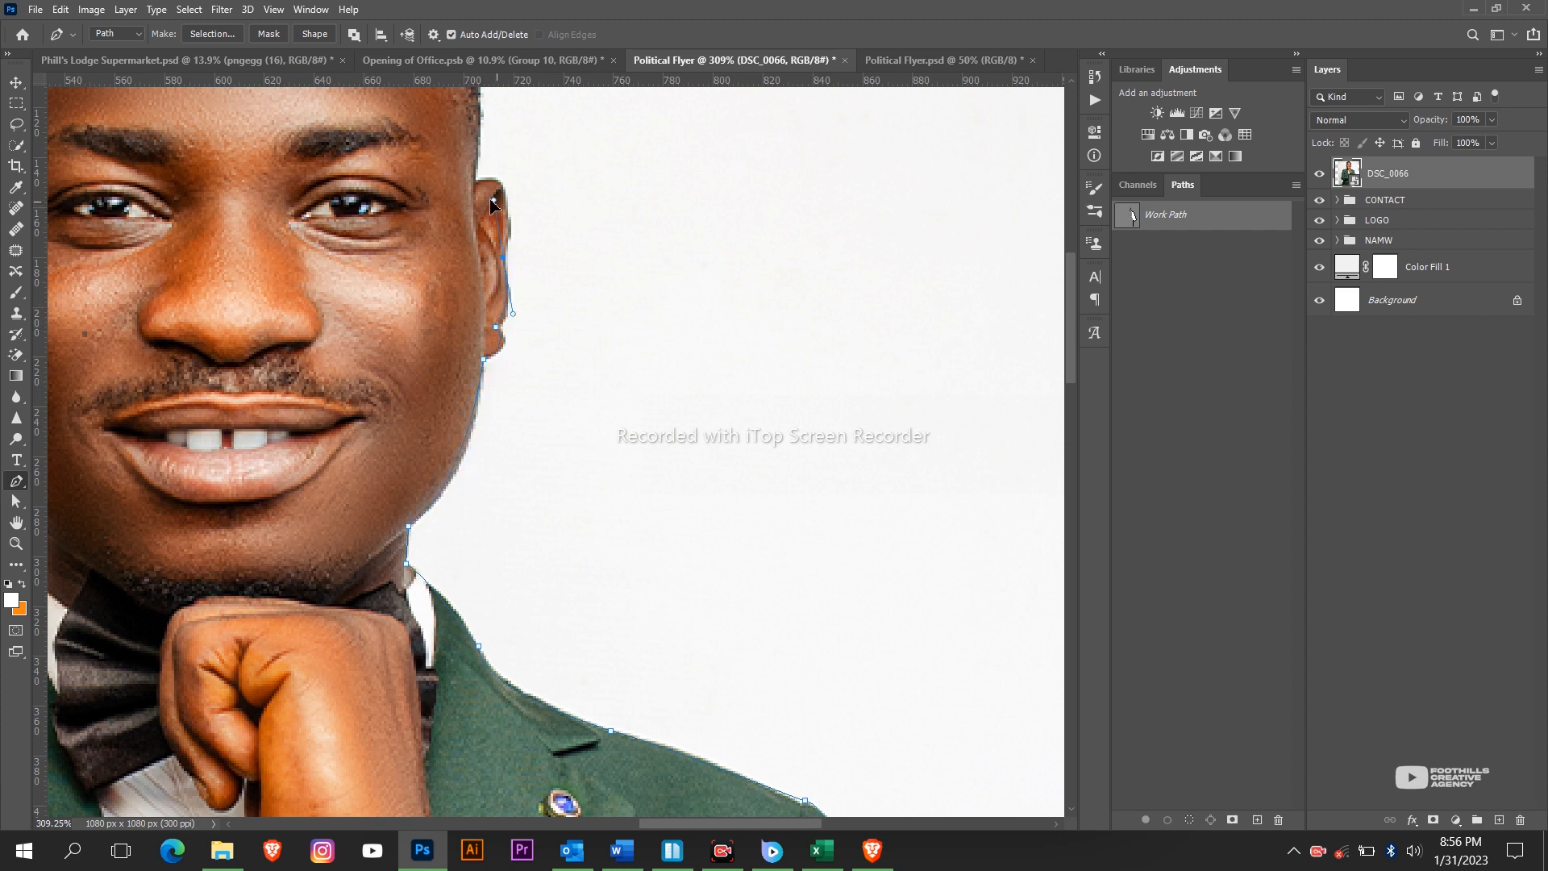
pyautogui.scroll(5, 464, 304)
pyautogui.keyDown('alt'); pyautogui.scroll(2, 680, 442); pyautogui.keyUp('alt')
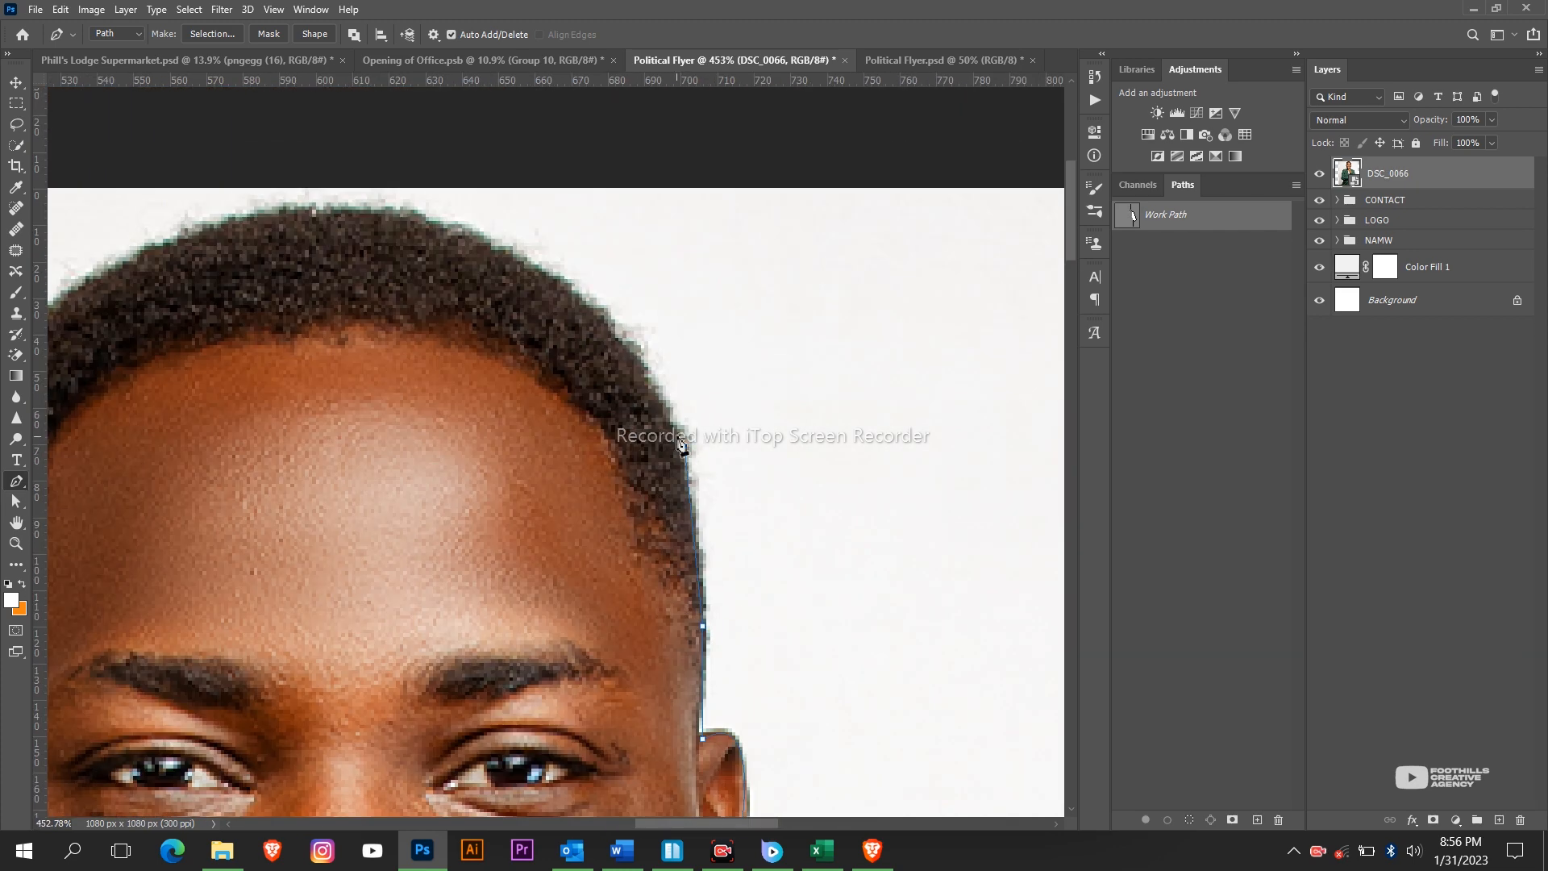
pyautogui.click(375, 211)
pyautogui.hscroll(-3, 276, 266)
pyautogui.click(420, 220)
pyautogui.click(383, 228)
pyautogui.click(362, 234)
pyautogui.click(328, 246)
pyautogui.click(317, 257)
pyautogui.scroll(-2, 198, 303)
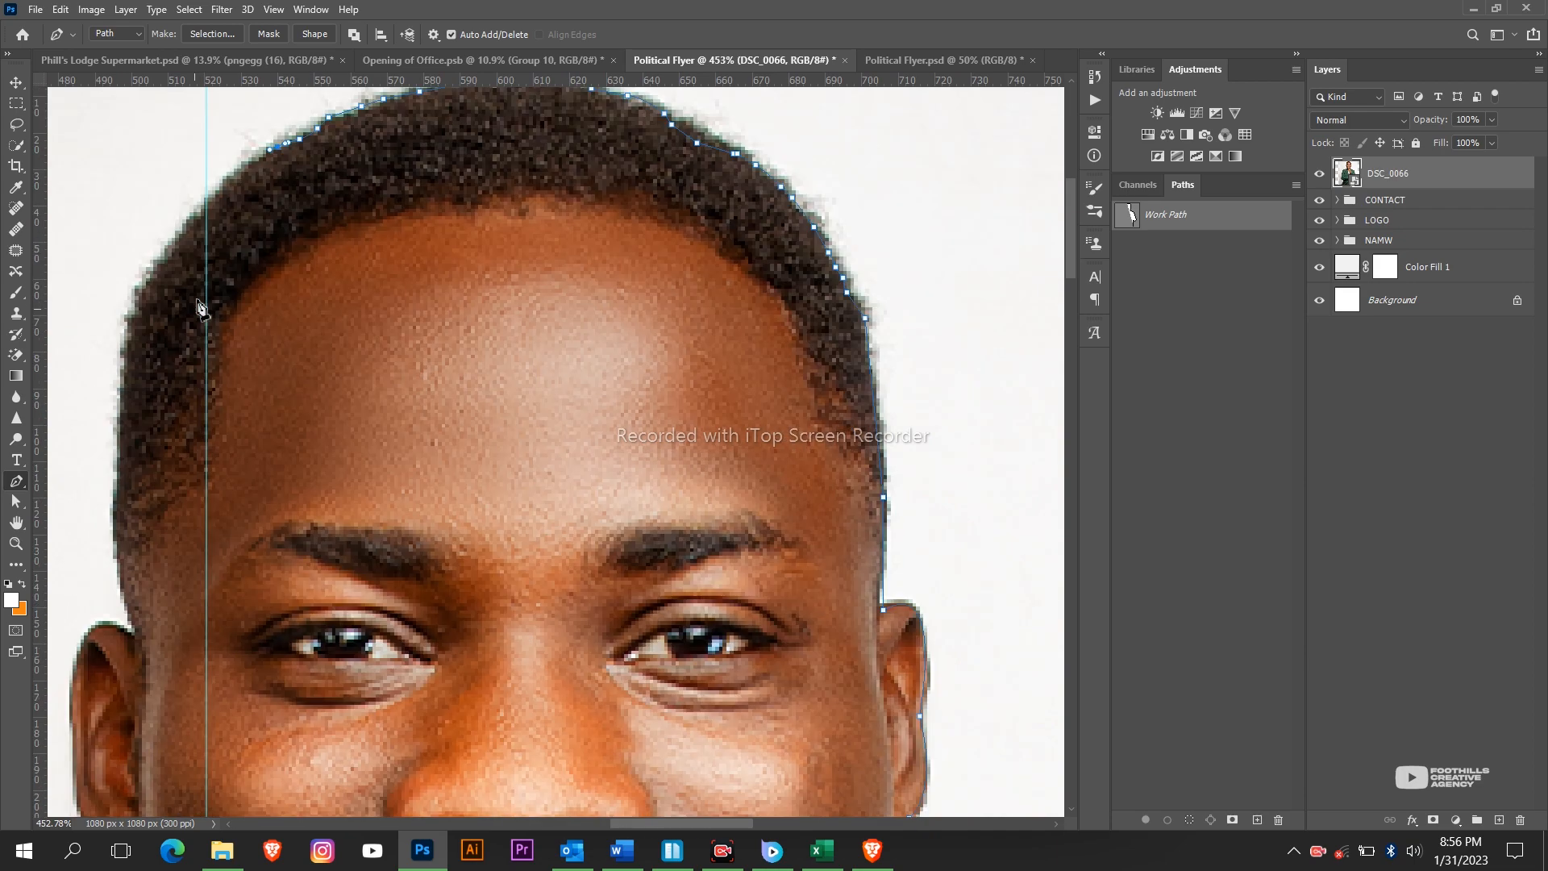
pyautogui.click(115, 505)
pyautogui.click(117, 567)
pyautogui.click(139, 632)
pyautogui.keyDown('alt'); pyautogui.scroll(-2, 141, 632); pyautogui.keyUp('alt')
pyautogui.hscroll(-3, 153, 596)
pyautogui.scroll(-4, 251, 411)
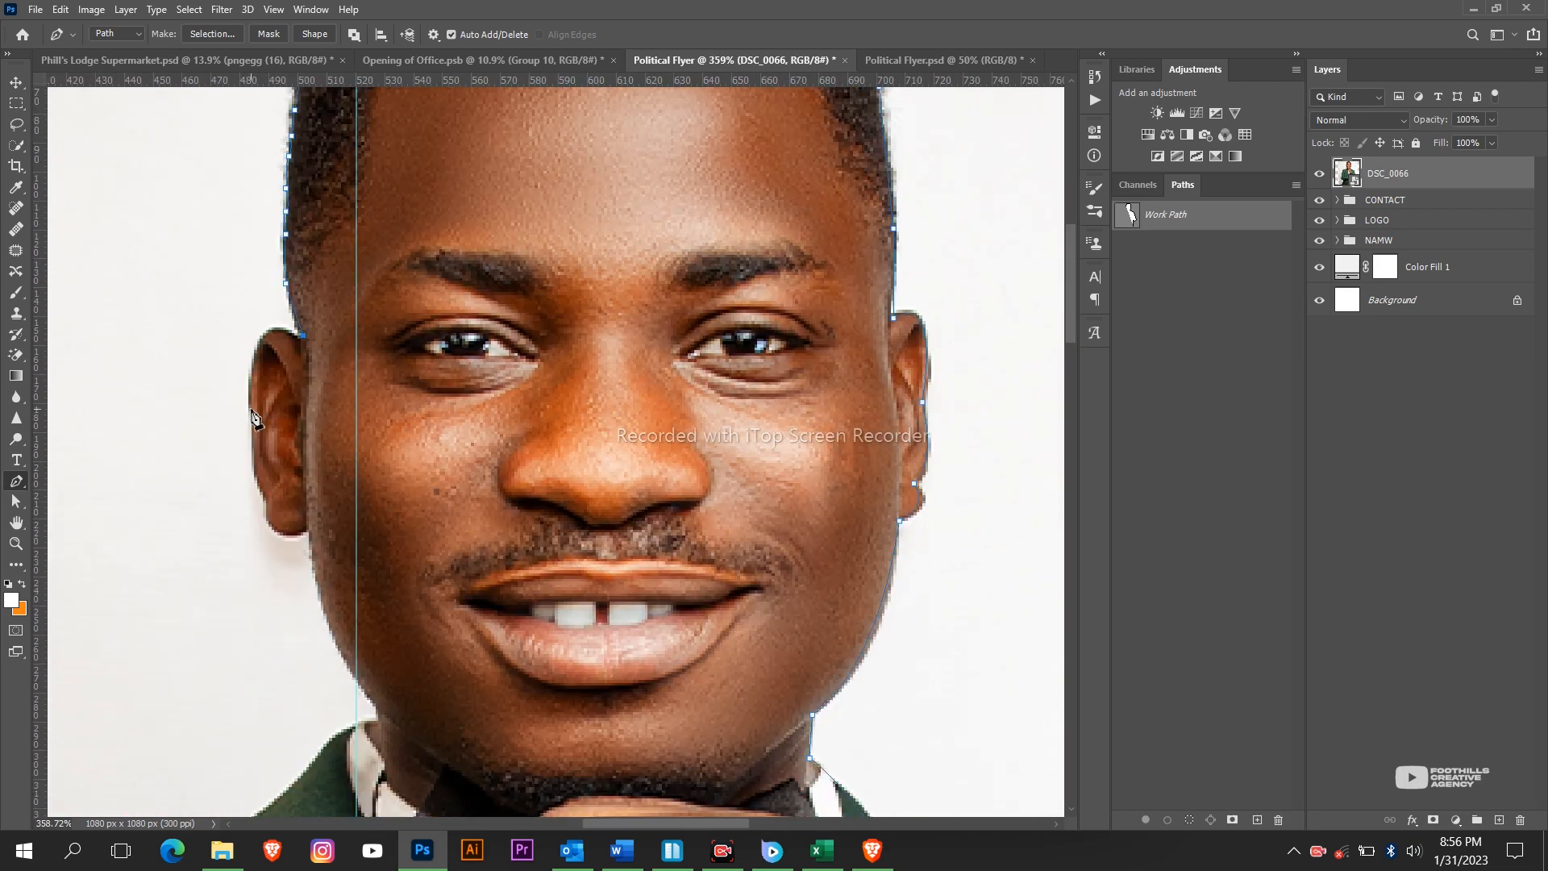
pyautogui.scroll(-3, 382, 536)
# Trace around the ear, collar and sleeve, close the path and turn it into a vector mask.
pyautogui.moveTo(352, 516); pyautogui.dragTo(328, 545)
pyautogui.click(382, 543)
pyautogui.scroll(-1, 379, 540)
pyautogui.scroll(-7, 198, 645)
pyautogui.hscroll(-8, 226, 597)
pyautogui.moveTo(335, 329); pyautogui.dragTo(236, 417)
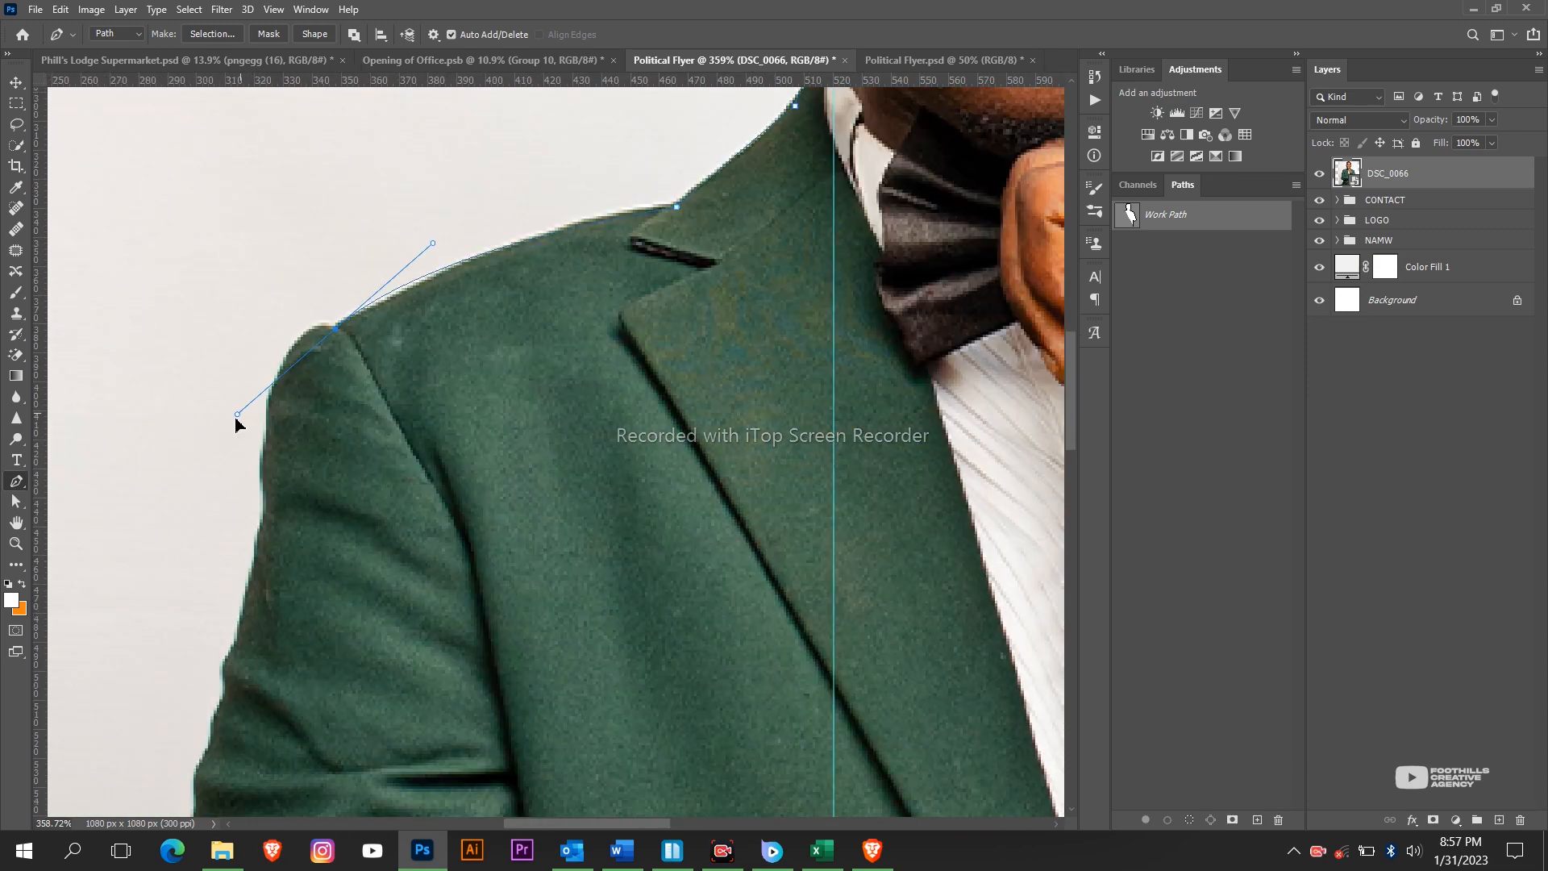
pyautogui.scroll(-2, 266, 428)
pyautogui.click(268, 388)
pyautogui.moveTo(250, 534); pyautogui.dragTo(230, 452)
pyautogui.scroll(-3, 268, 391)
pyautogui.click(239, 383)
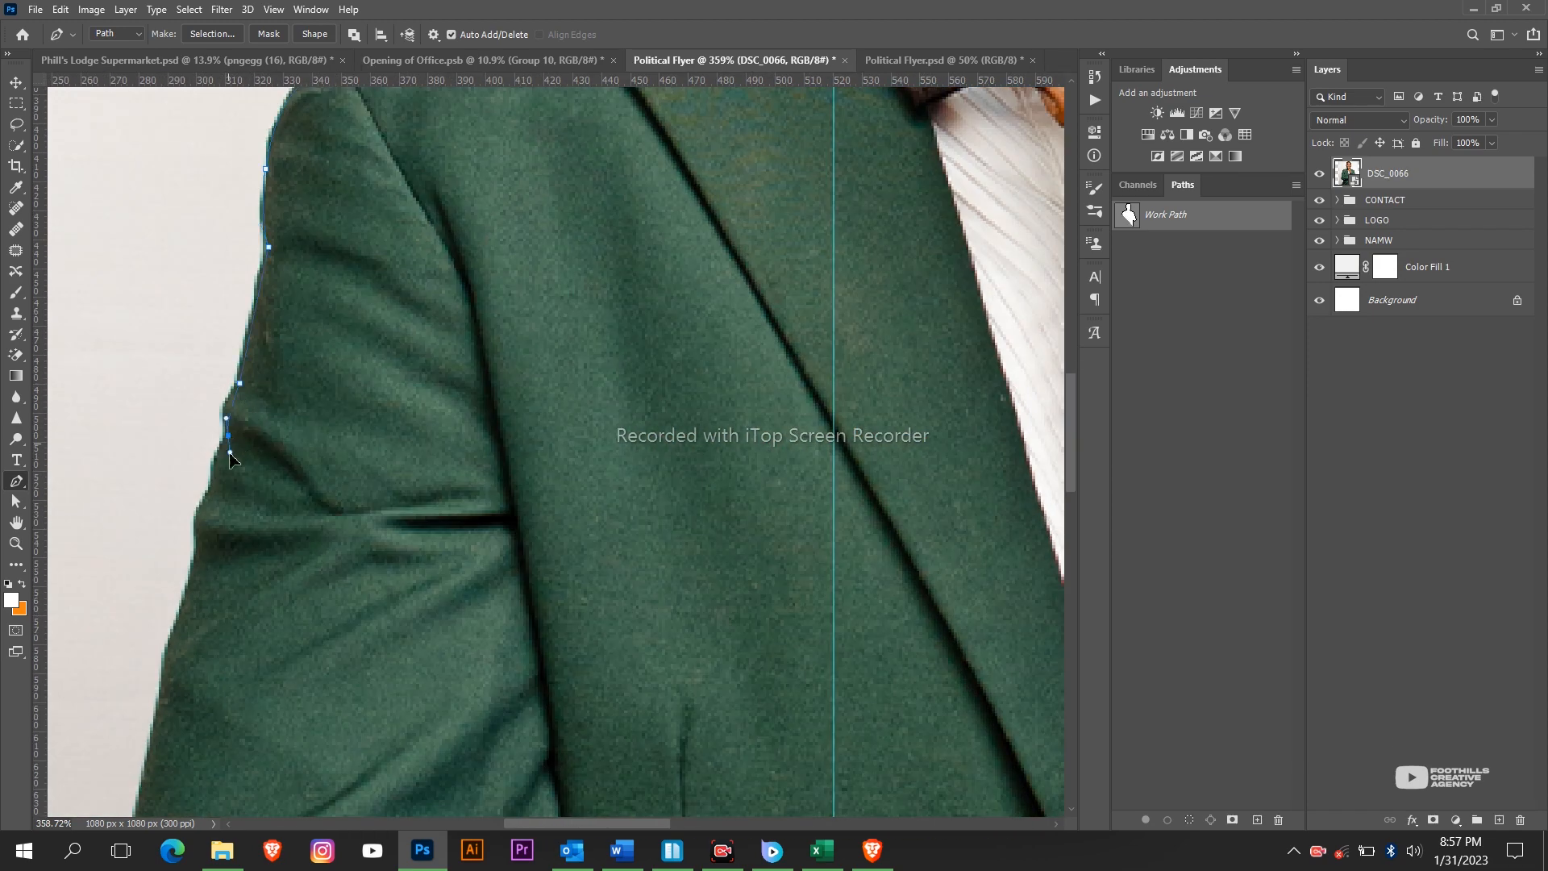
pyautogui.scroll(-5, 202, 556)
pyautogui.scroll(-5, 246, 685)
pyautogui.moveTo(239, 552); pyautogui.dragTo(240, 550)
pyautogui.scroll(-2, 241, 545)
pyautogui.scroll(6, 243, 588)
pyautogui.click(328, 550)
pyautogui.click(555, 556)
pyautogui.scroll(-5, 554, 556)
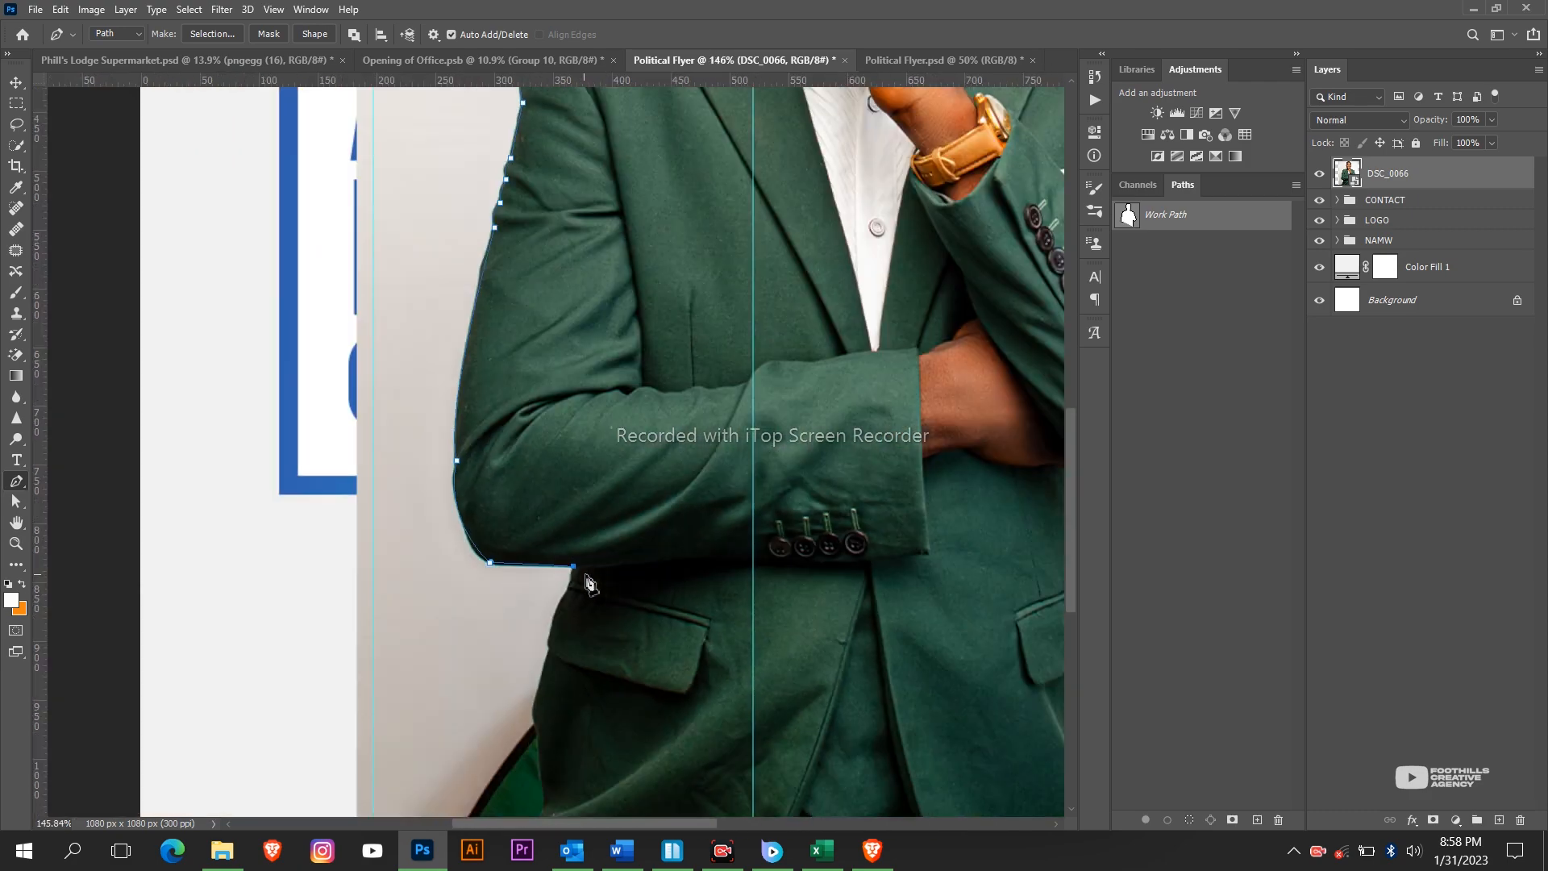
pyautogui.scroll(5, 548, 379)
pyautogui.click(546, 376)
pyautogui.click(538, 395)
pyautogui.click(478, 574)
pyautogui.scroll(-10, 516, 613)
pyautogui.click(269, 34)
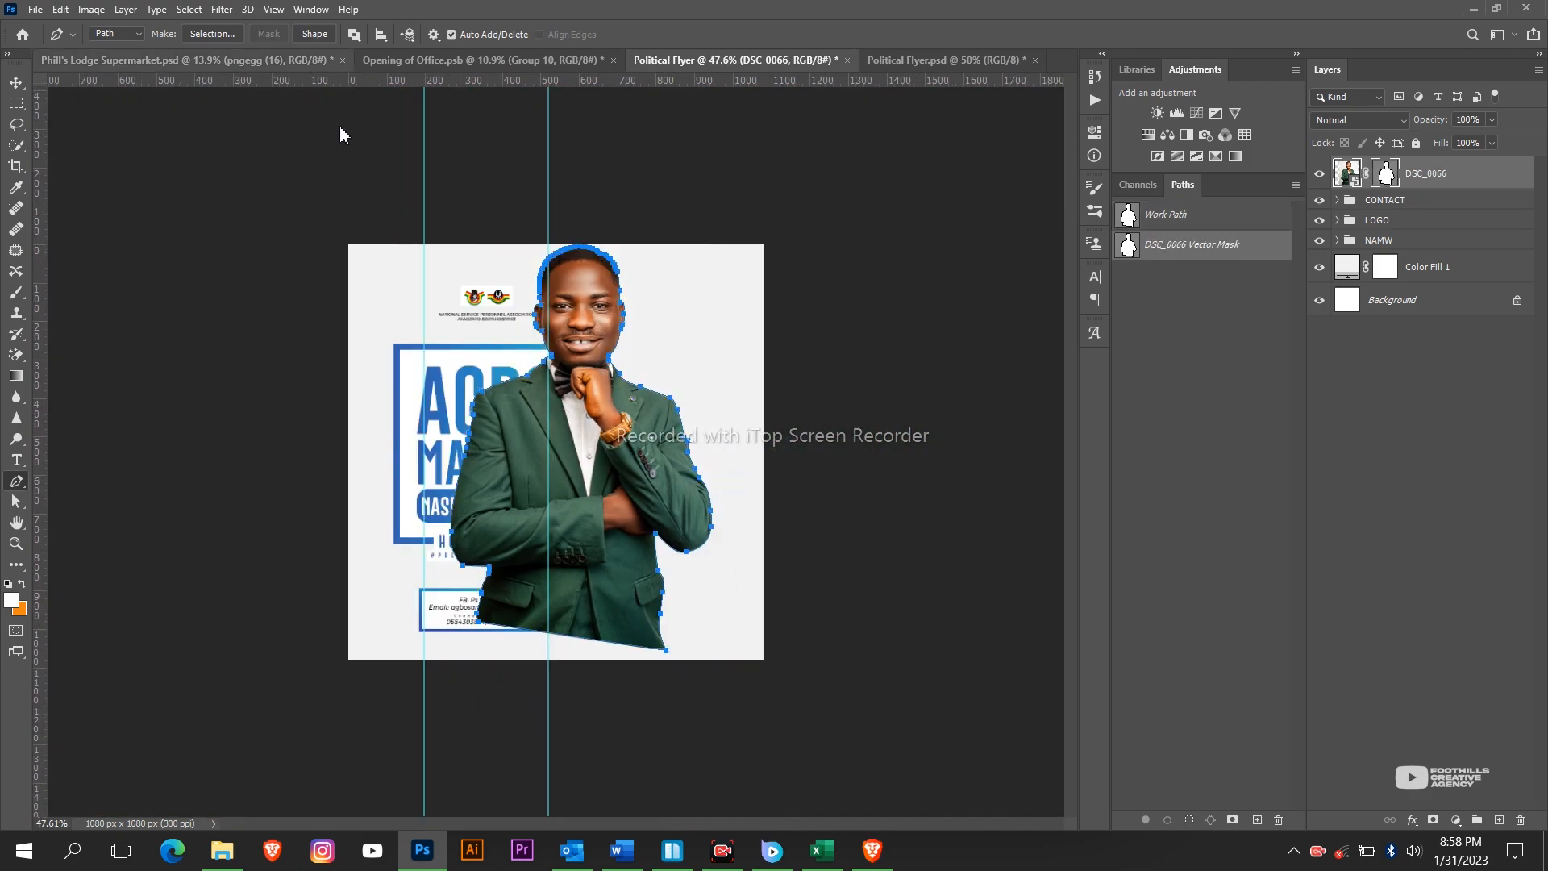
# Delete the leftover work path and move the cutout portrait on the flyer.
pyautogui.rightClick(1178, 212)
pyautogui.click(1210, 239)
pyautogui.press('v')
pyautogui.moveTo(580, 483); pyautogui.dragTo(608, 495)
# Convert DSC_0066 to a Smart Object, resize it beside the text, and send it below the CONTACT, LOGO and NAMW groups.
pyautogui.rightClick(1426, 174)
pyautogui.click(1271, 299)
pyautogui.moveTo(739, 458); pyautogui.dragTo(771, 459)
pyautogui.moveTo(637, 387); pyautogui.dragTo(658, 398)
pyautogui.press('Return')
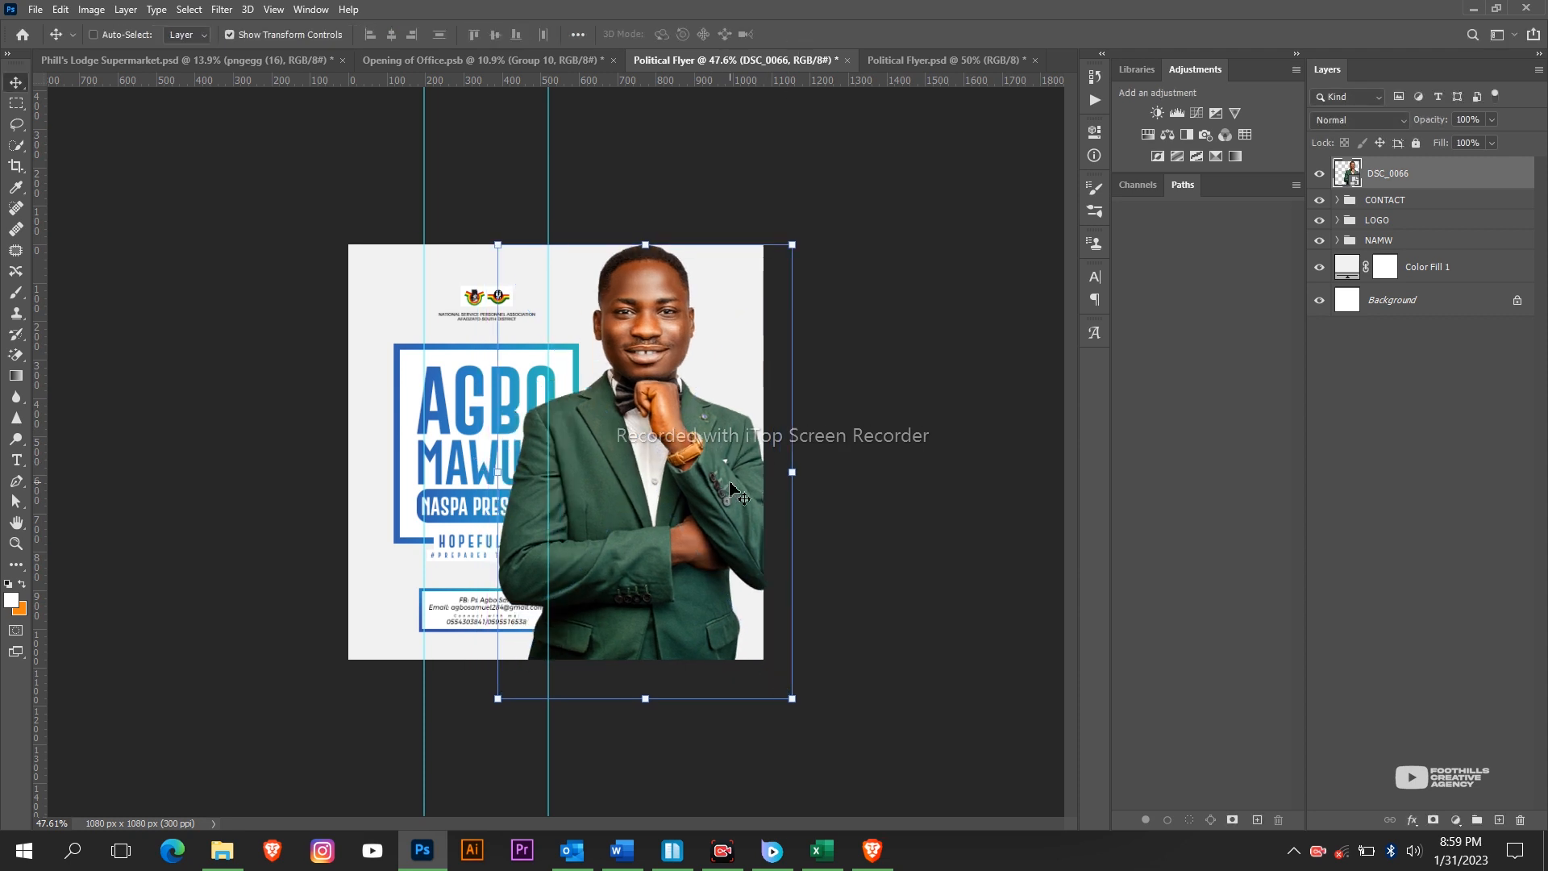
pyautogui.hotkey('ctrl', '[')
pyautogui.hotkey('ctrl', '[')
pyautogui.hotkey('ctrl', '[')
pyautogui.moveTo(649, 258); pyautogui.dragTo(661, 259)
pyautogui.moveTo(803, 244); pyautogui.dragTo(788, 273)
pyautogui.click(805, 35)
# Crop the canvas wider to 1143 px and shift the three text and logo groups left.
pyautogui.press('c')
pyautogui.moveTo(348, 451); pyautogui.dragTo(324, 452)
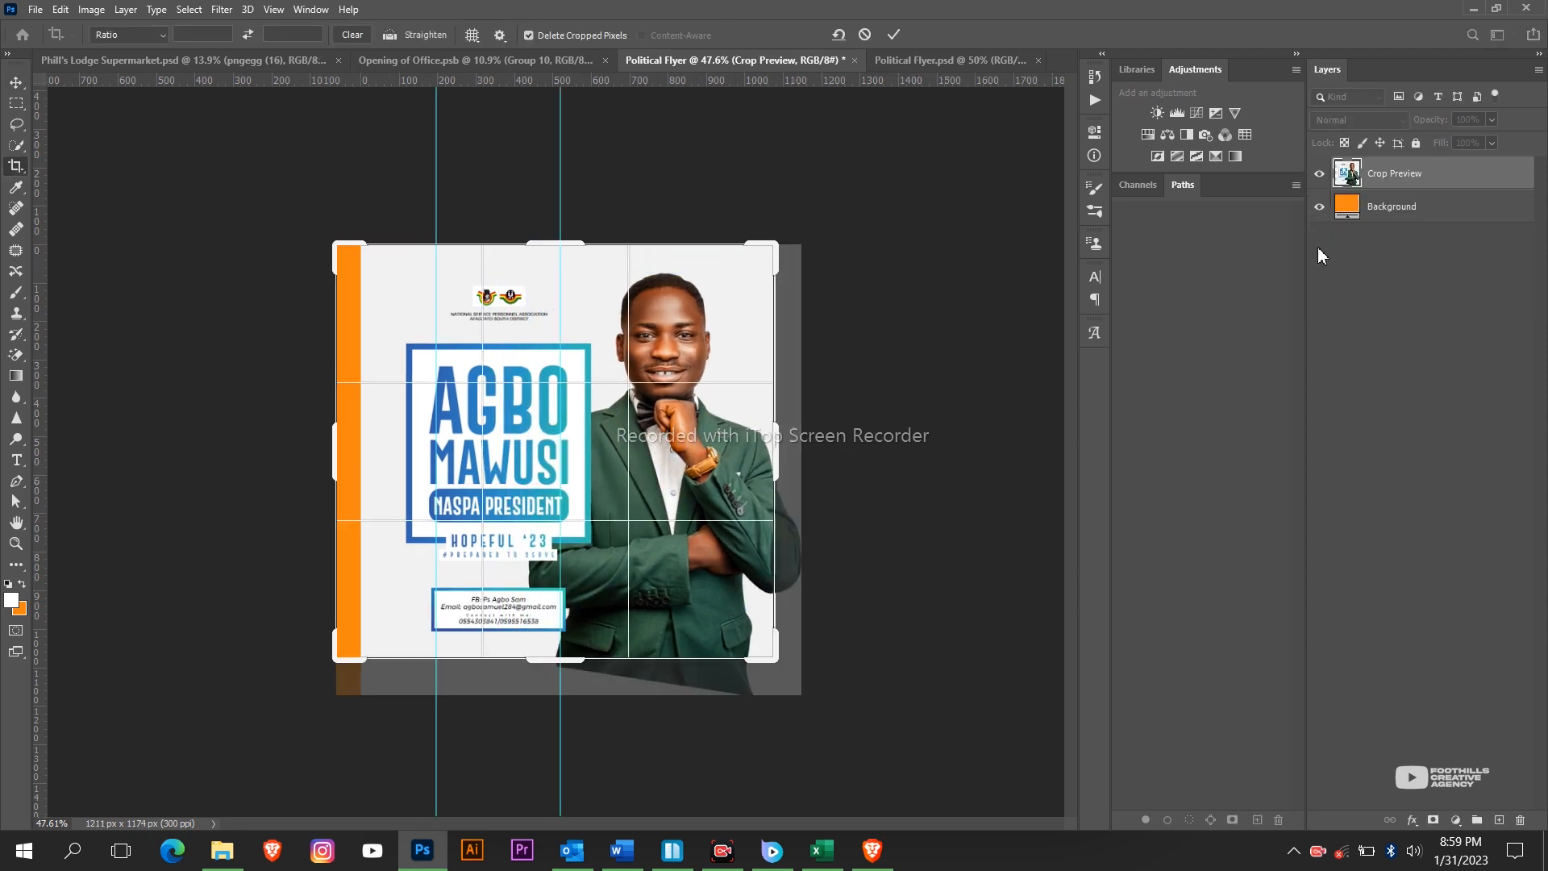
pyautogui.click(897, 35)
pyautogui.click(1414, 208)
pyautogui.keyDown('shift'); pyautogui.click(1411, 167); pyautogui.keyUp('shift')
pyautogui.moveTo(910, 482); pyautogui.dragTo(830, 512)
pyautogui.press('v')
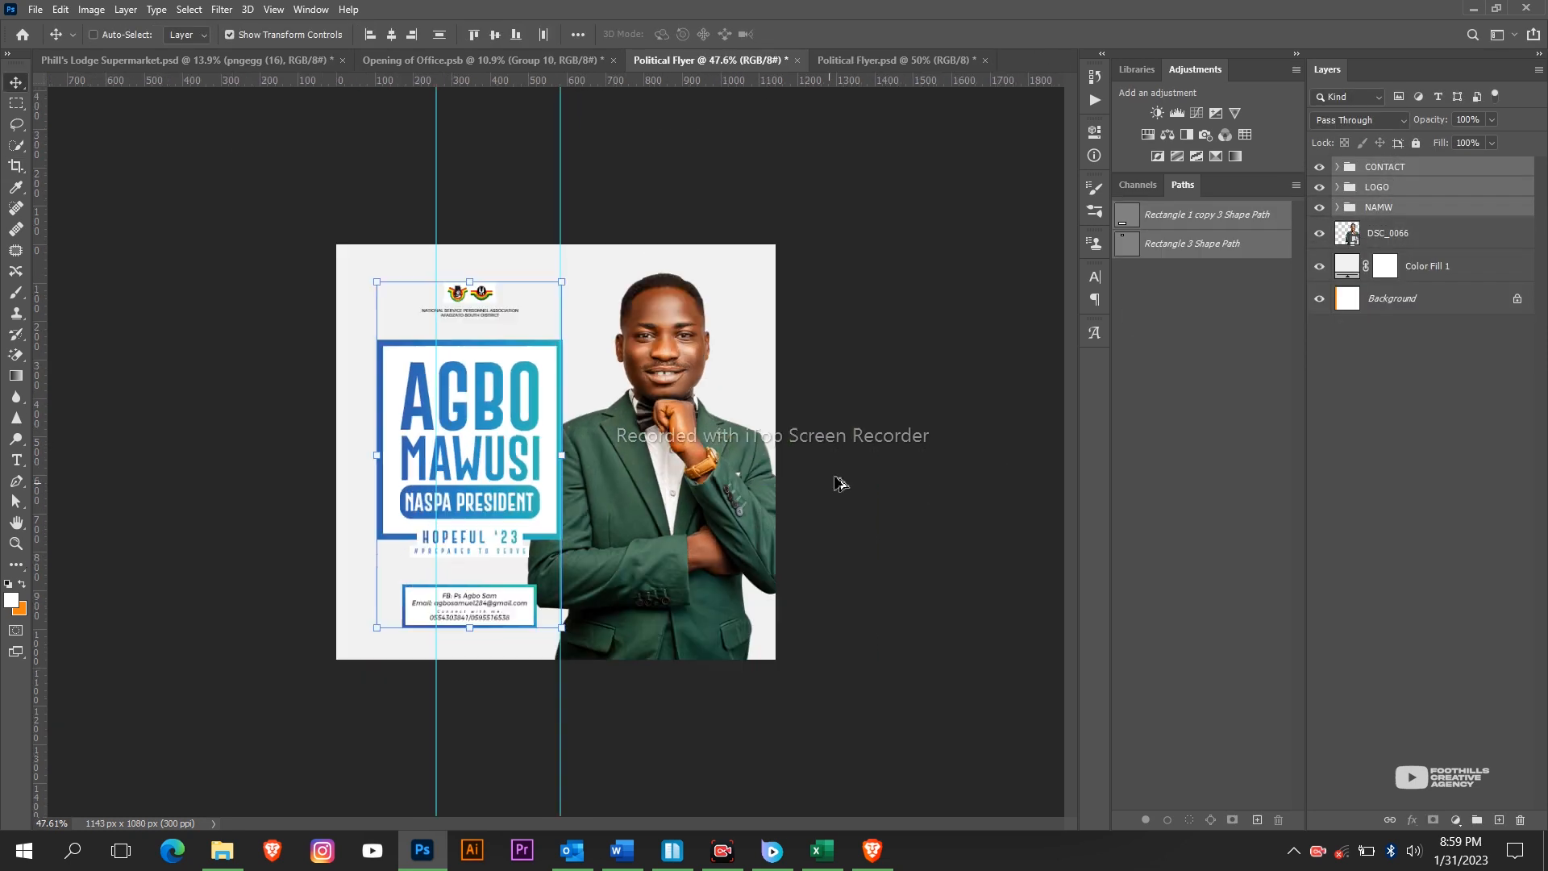
# Add a Curves adjustment clipped to DSC_0066 that darkens the highlights, with its mask inverted to black.
pyautogui.keyDown('ctrl'); pyautogui.click(722, 469); pyautogui.keyUp('ctrl')
pyautogui.scroll(3, 719, 467)
pyautogui.scroll(-3, 717, 463)
pyautogui.scroll(6, 717, 463)
pyautogui.scroll(-4, 717, 463)
pyautogui.scroll(6, 716, 463)
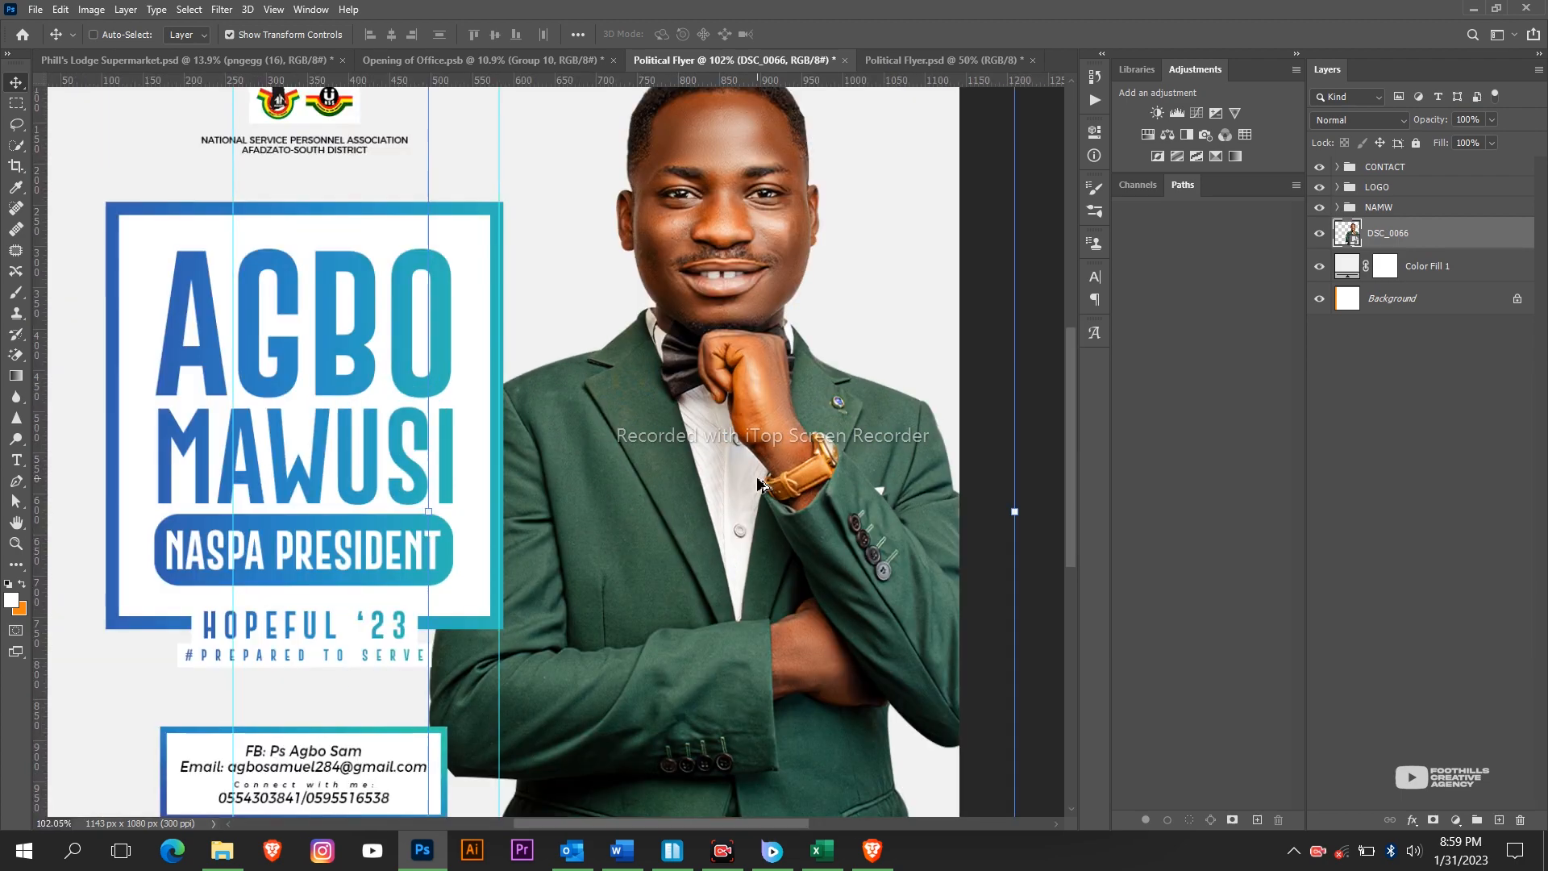
pyautogui.scroll(-5, 717, 462)
pyautogui.click(1455, 820)
pyautogui.click(1451, 610)
pyautogui.moveTo(1052, 219); pyautogui.dragTo(1051, 269)
pyautogui.hotkey('ctrl', 'alt', 'g')
pyautogui.click(1049, 127)
pyautogui.hotkey('ctrl', 'i')
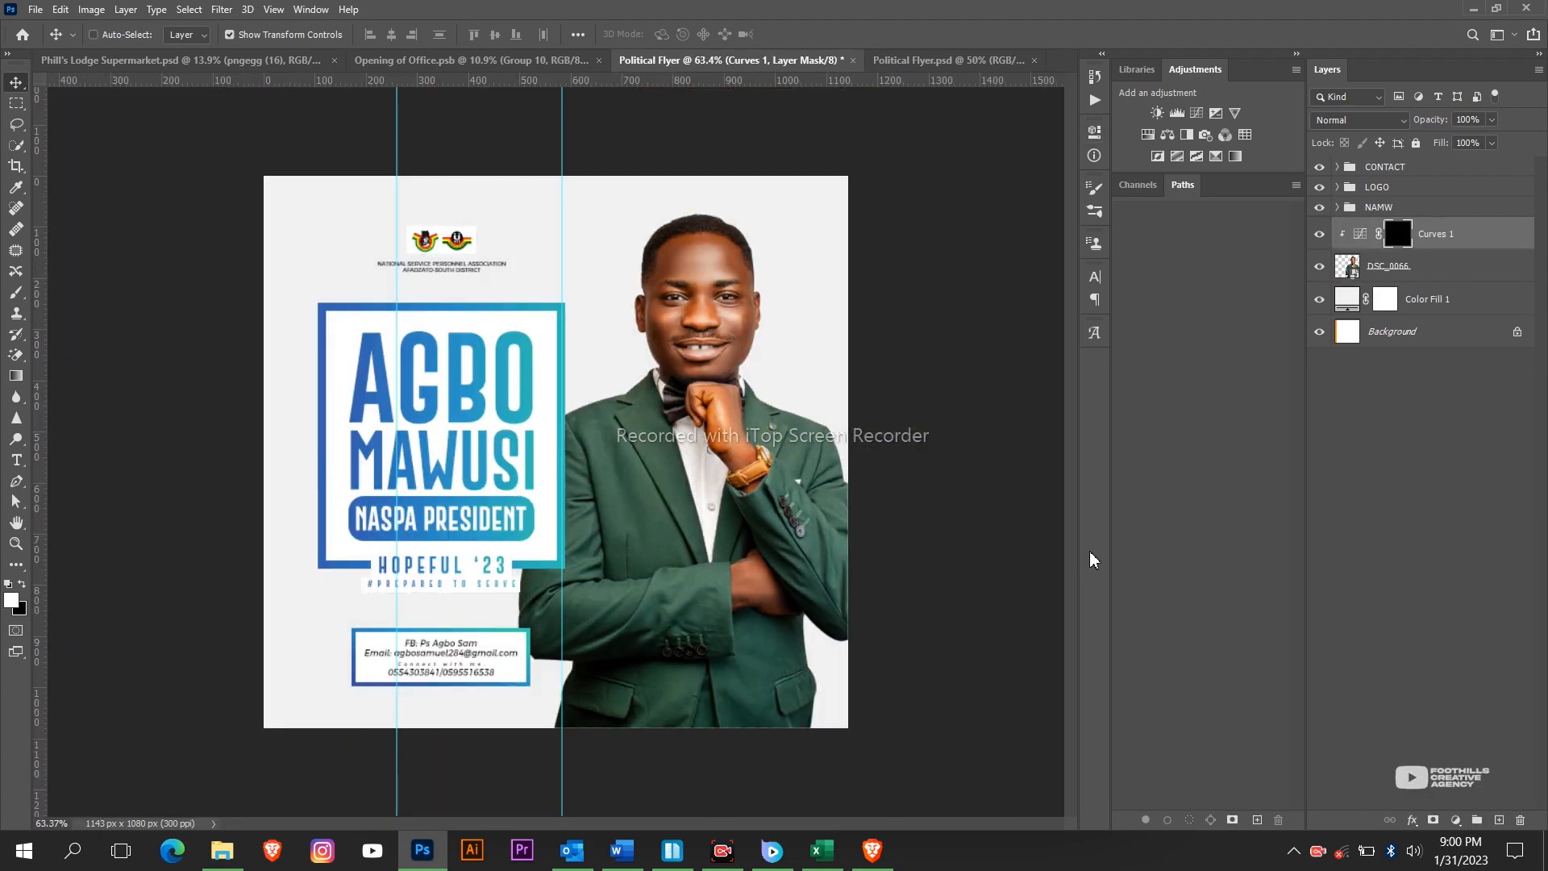
# Add a clipped Brightness/Contrast adjustment above the portrait and invert its mask to black.
pyautogui.scroll(3, 766, 487)
pyautogui.press('b')
pyautogui.scroll(3, 772, 487)
pyautogui.scroll(-3, 776, 480)
pyautogui.scroll(2, 654, 562)
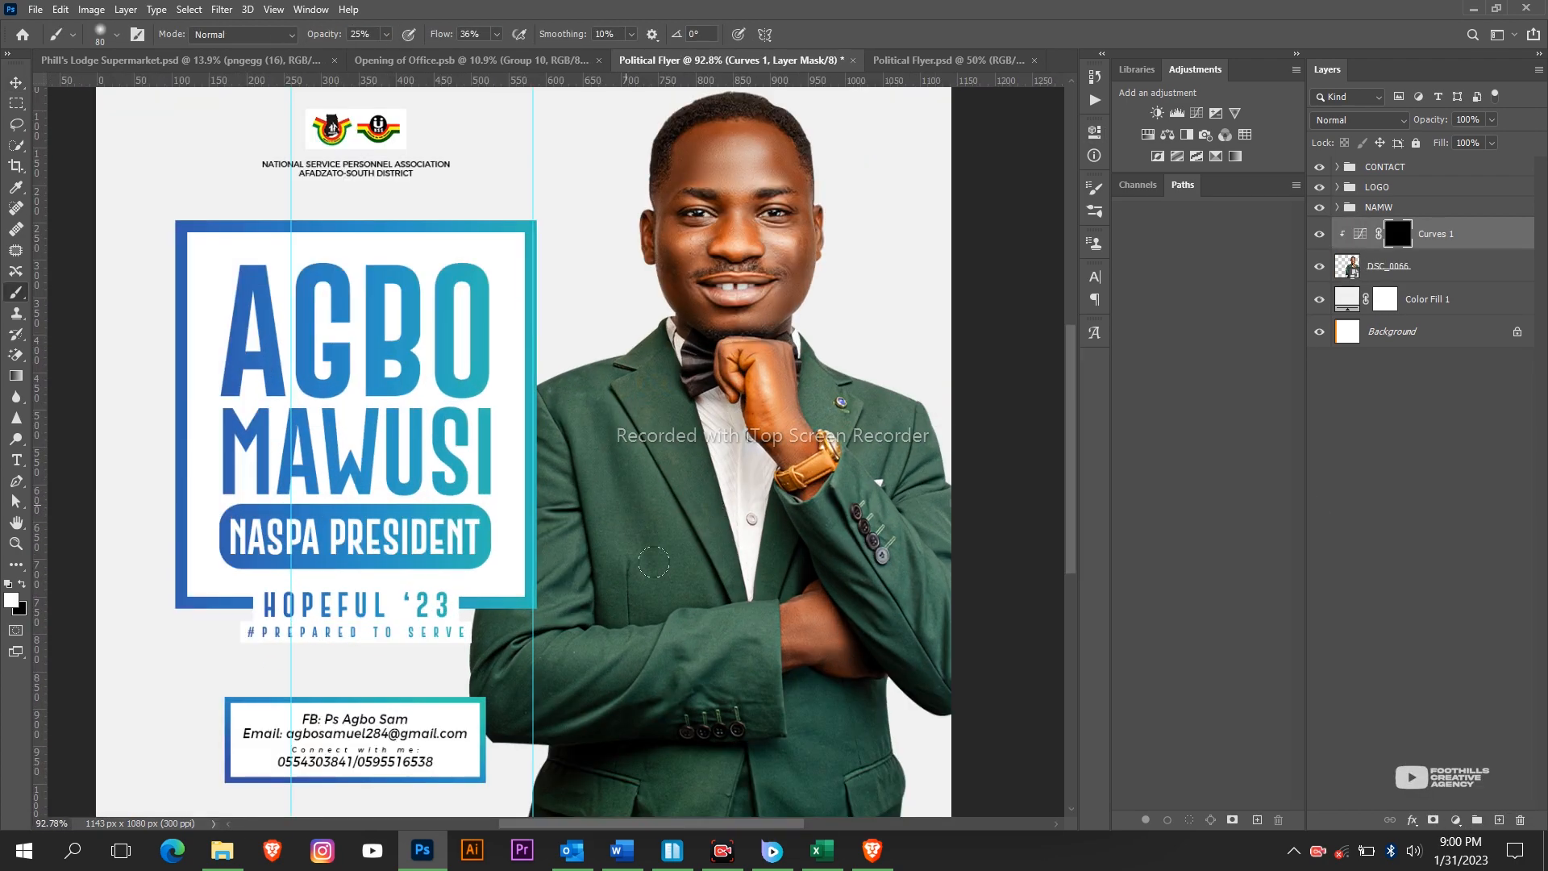
pyautogui.scroll(-2, 723, 755)
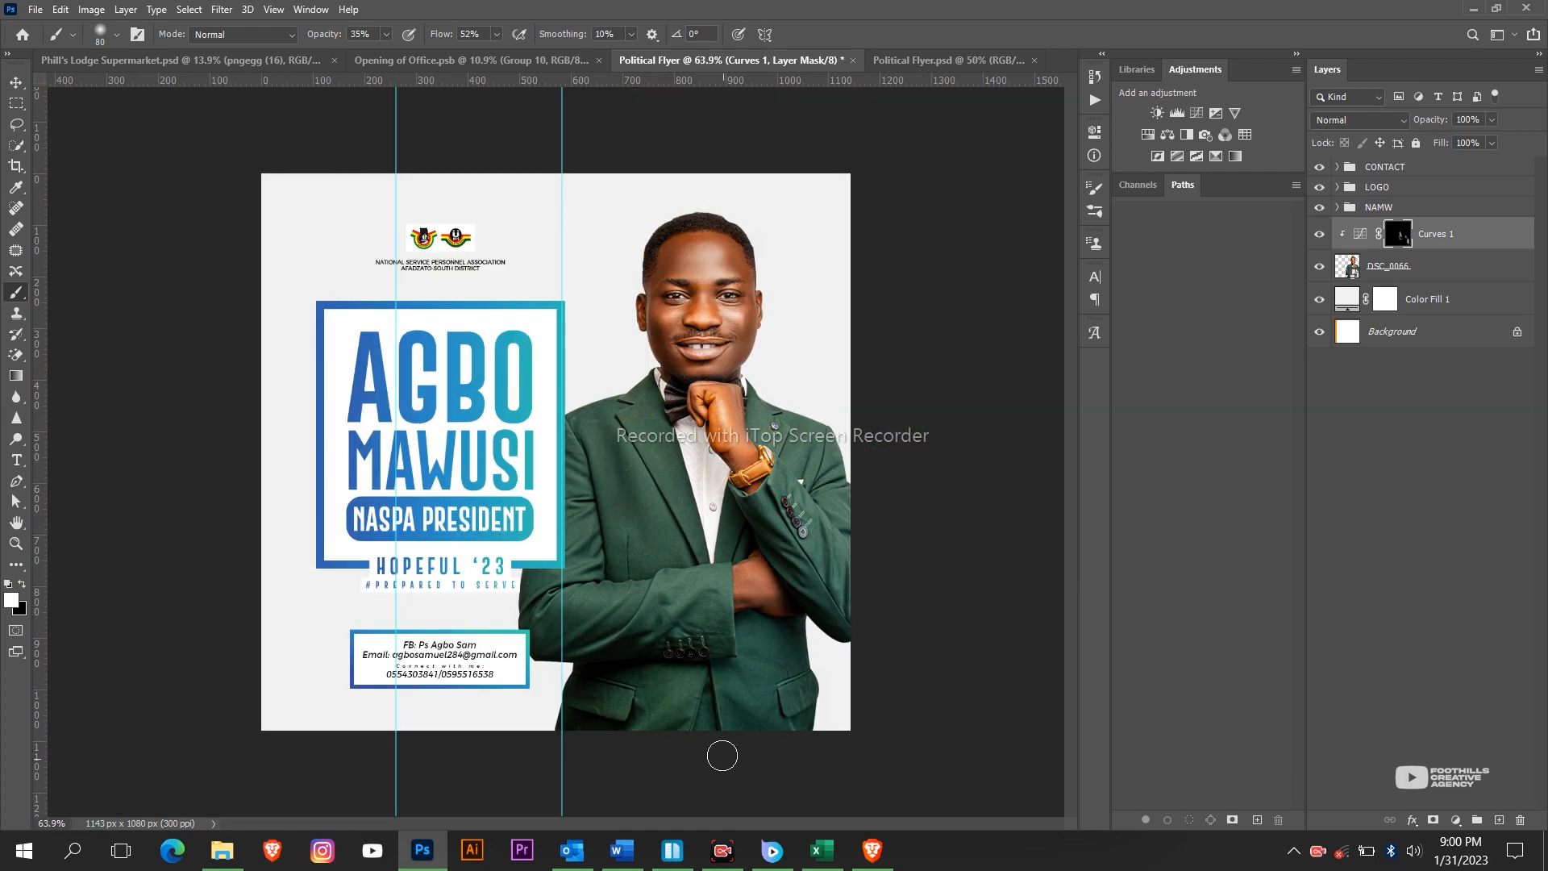
pyautogui.scroll(4, 790, 258)
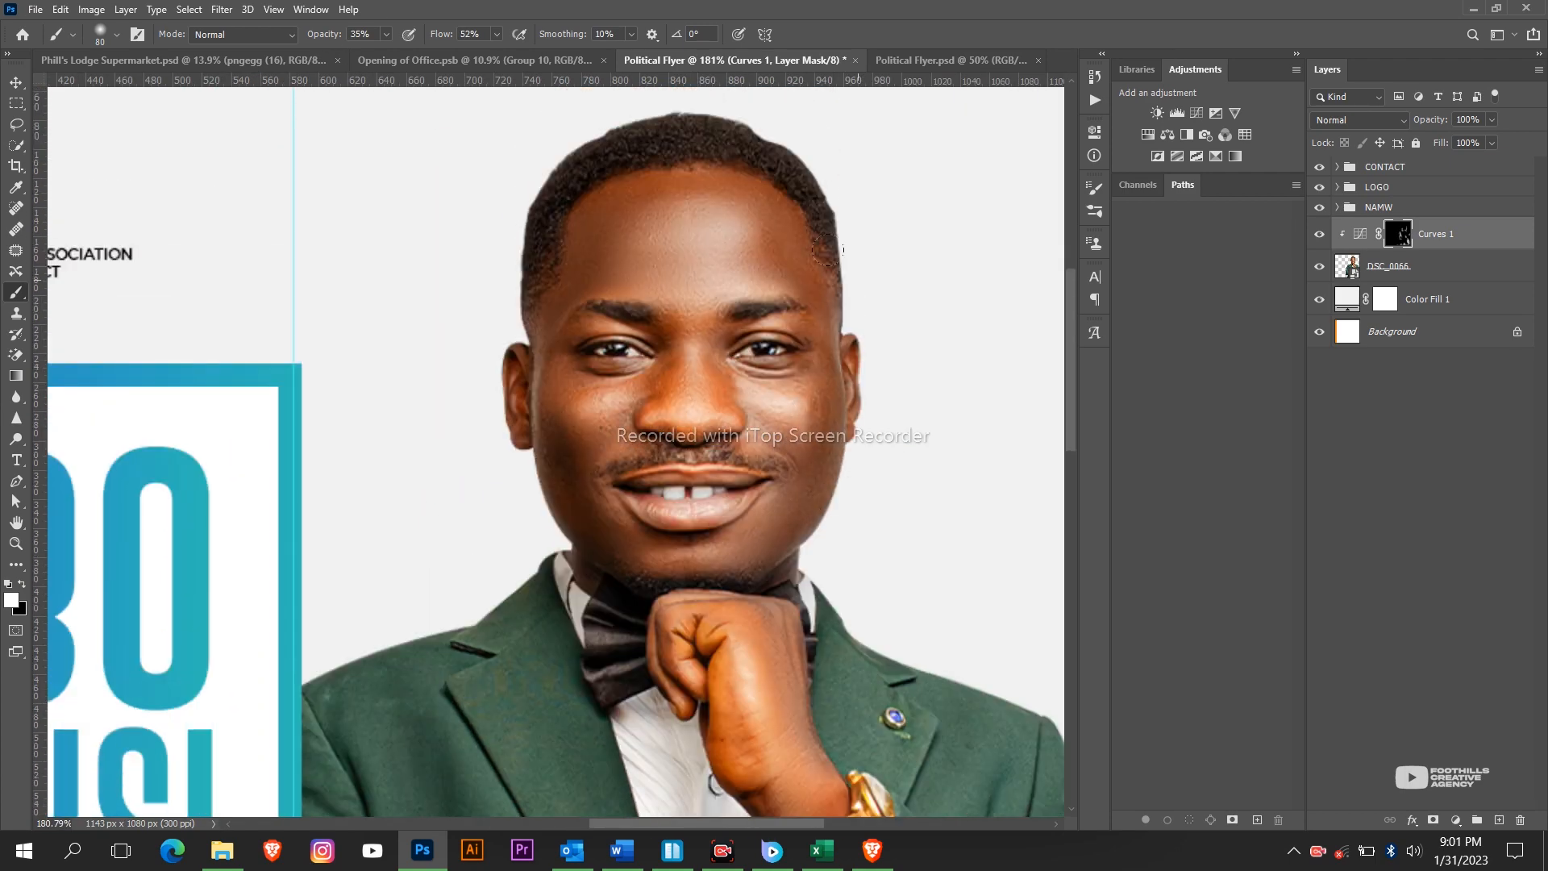
pyautogui.scroll(-3, 804, 246)
pyautogui.scroll(-3, 804, 245)
pyautogui.scroll(3, 736, 483)
pyautogui.scroll(-2, 736, 500)
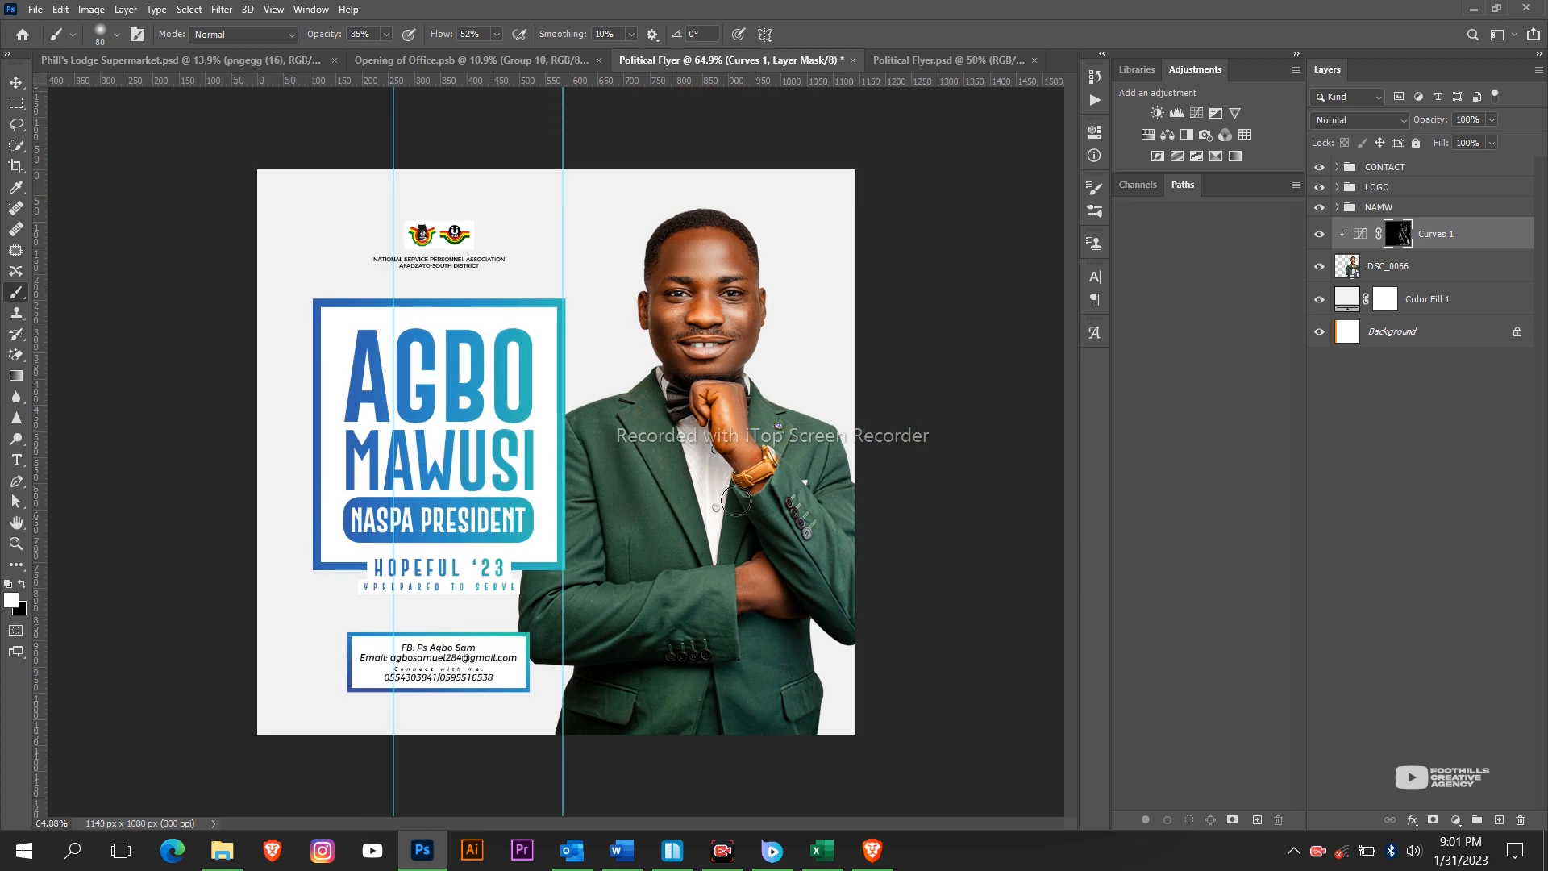
pyautogui.click(1455, 819)
pyautogui.click(1443, 583)
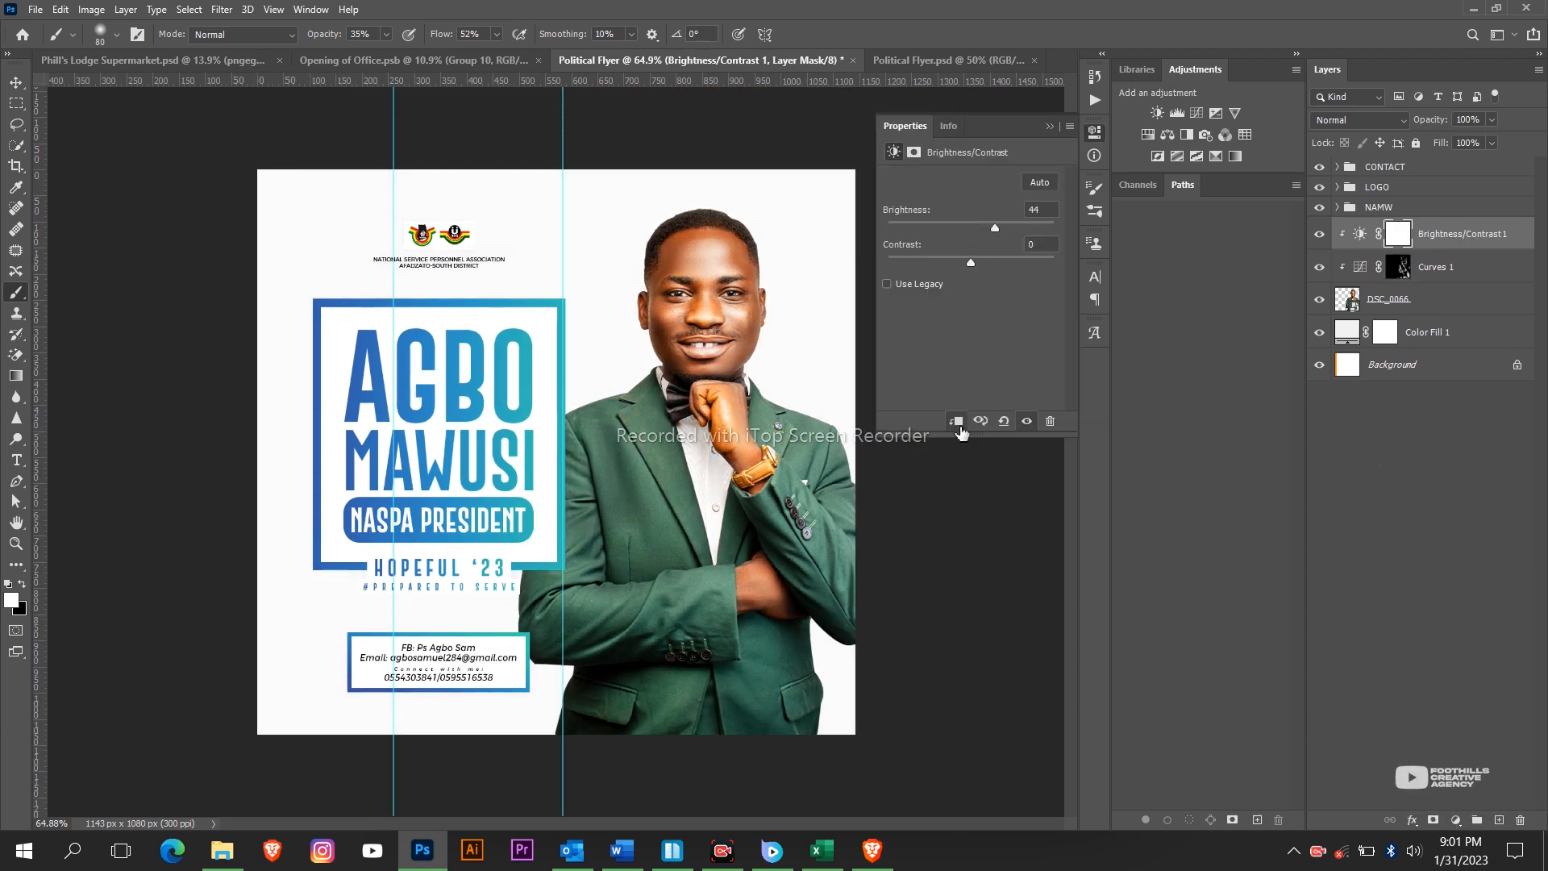
pyautogui.hotkey('ctrl', 'i')
# Paint brightening onto the portrait through the adjustment mask with an enlarged brush.
pyautogui.click(1456, 819)
pyautogui.click(1454, 520)
pyautogui.scroll(5, 647, 460)
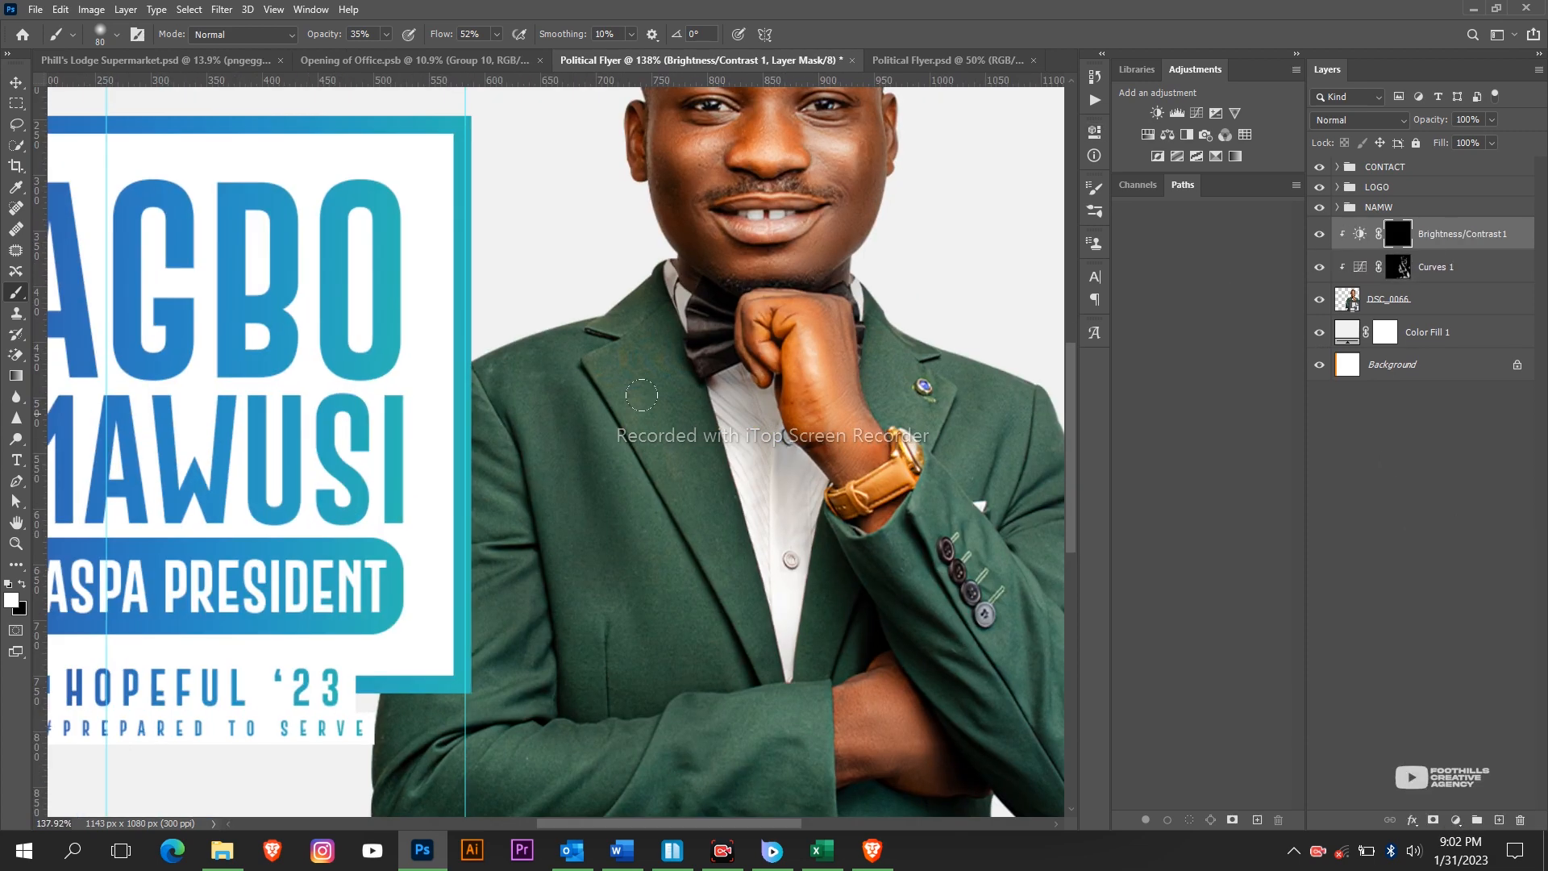
pyautogui.scroll(-3, 693, 679)
pyautogui.moveTo(871, 617); pyautogui.dragTo(915, 698)
pyautogui.moveTo(441, 35); pyautogui.dragTo(455, 36)
pyautogui.press(']')
pyautogui.press(']')
pyautogui.press(']')
pyautogui.press(']')
pyautogui.press(']')
pyautogui.press(']')
pyautogui.moveTo(745, 258); pyautogui.dragTo(743, 282)
pyautogui.scroll(-7, 726, 484)
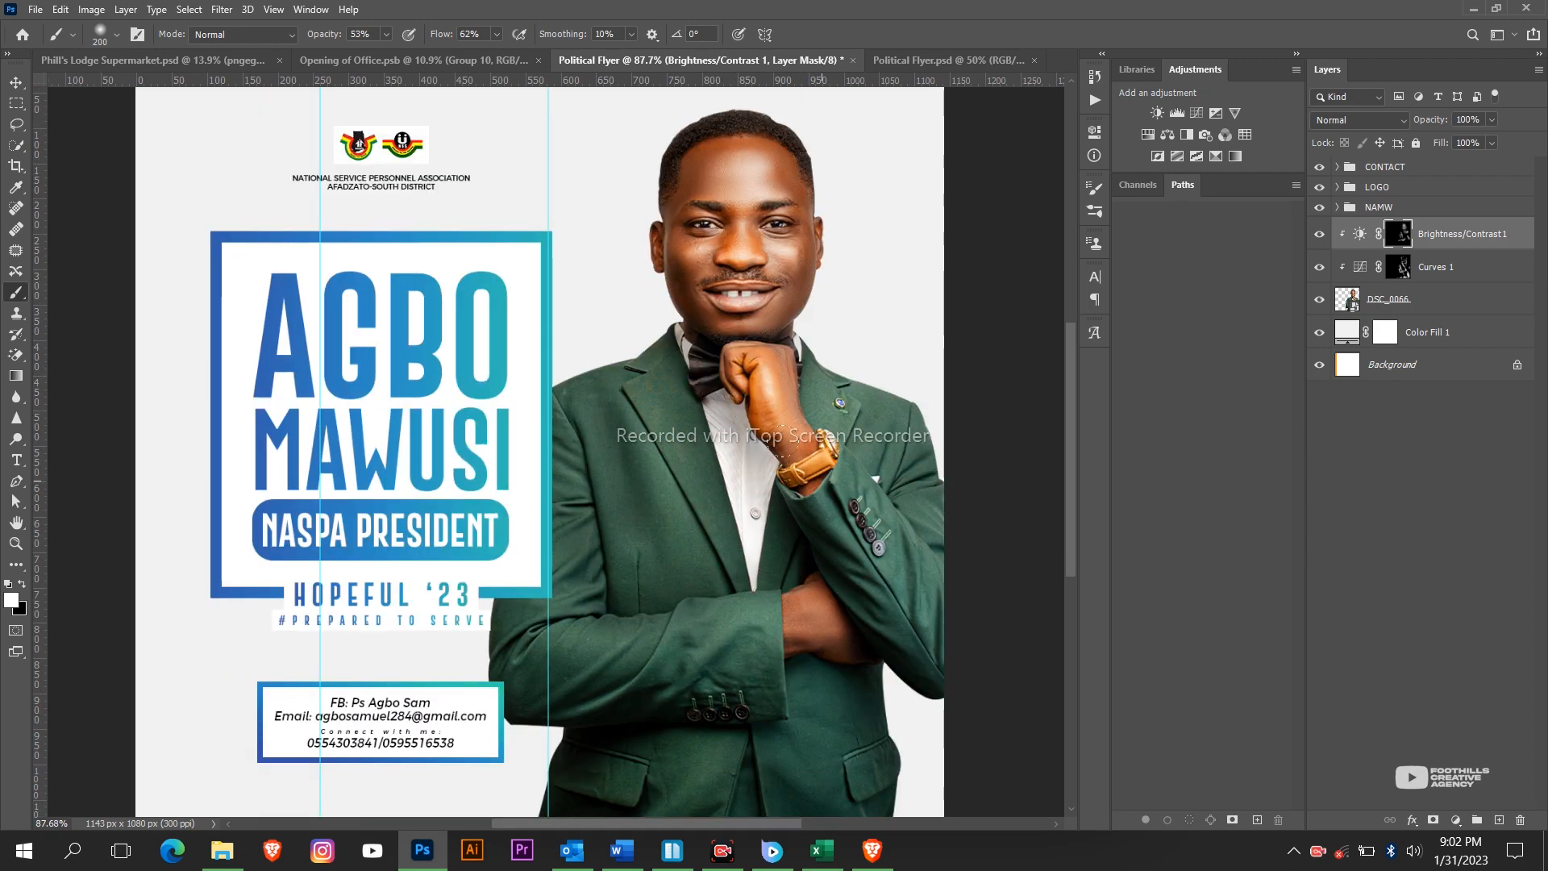
pyautogui.scroll(-5, 602, 581)
pyautogui.click(1320, 236)
pyautogui.click(1319, 235)
pyautogui.scroll(3, 645, 452)
# Draw a tall rectangle above Color Fill 1 along the flyer's right side and nudge it left.
pyautogui.press('v')
pyautogui.scroll(-3, 1035, 468)
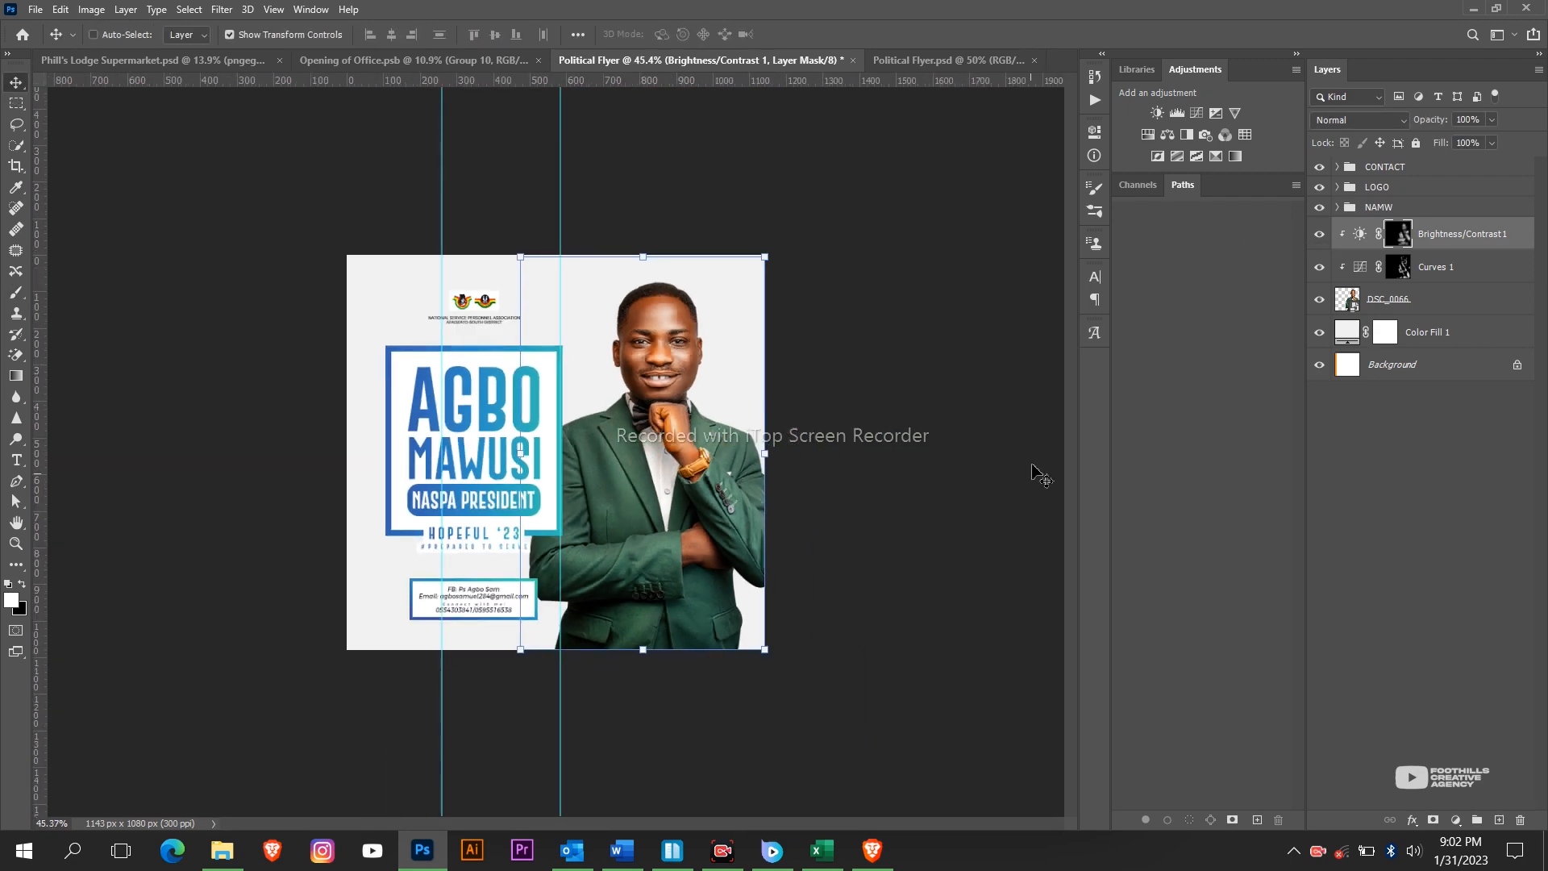
pyautogui.click(1445, 332)
pyautogui.press('u')
pyautogui.moveTo(695, 225); pyautogui.dragTo(889, 698)
pyautogui.press('v')
pyautogui.moveTo(790, 484)
pyautogui.mouseDown()
pyautogui.moveTo(762, 484)
pyautogui.moveTo(786, 489)
pyautogui.mouseUp()
pyautogui.scroll(7, 556, 451)
pyautogui.scroll(-6, 557, 452)
pyautogui.rightClick(1464, 332)
# Paste the blue gradient layer style onto Rectangle 4.
pyautogui.click(1290, 524)
pyautogui.scroll(-1, 802, 489)
pyautogui.scroll(7, 617, 350)
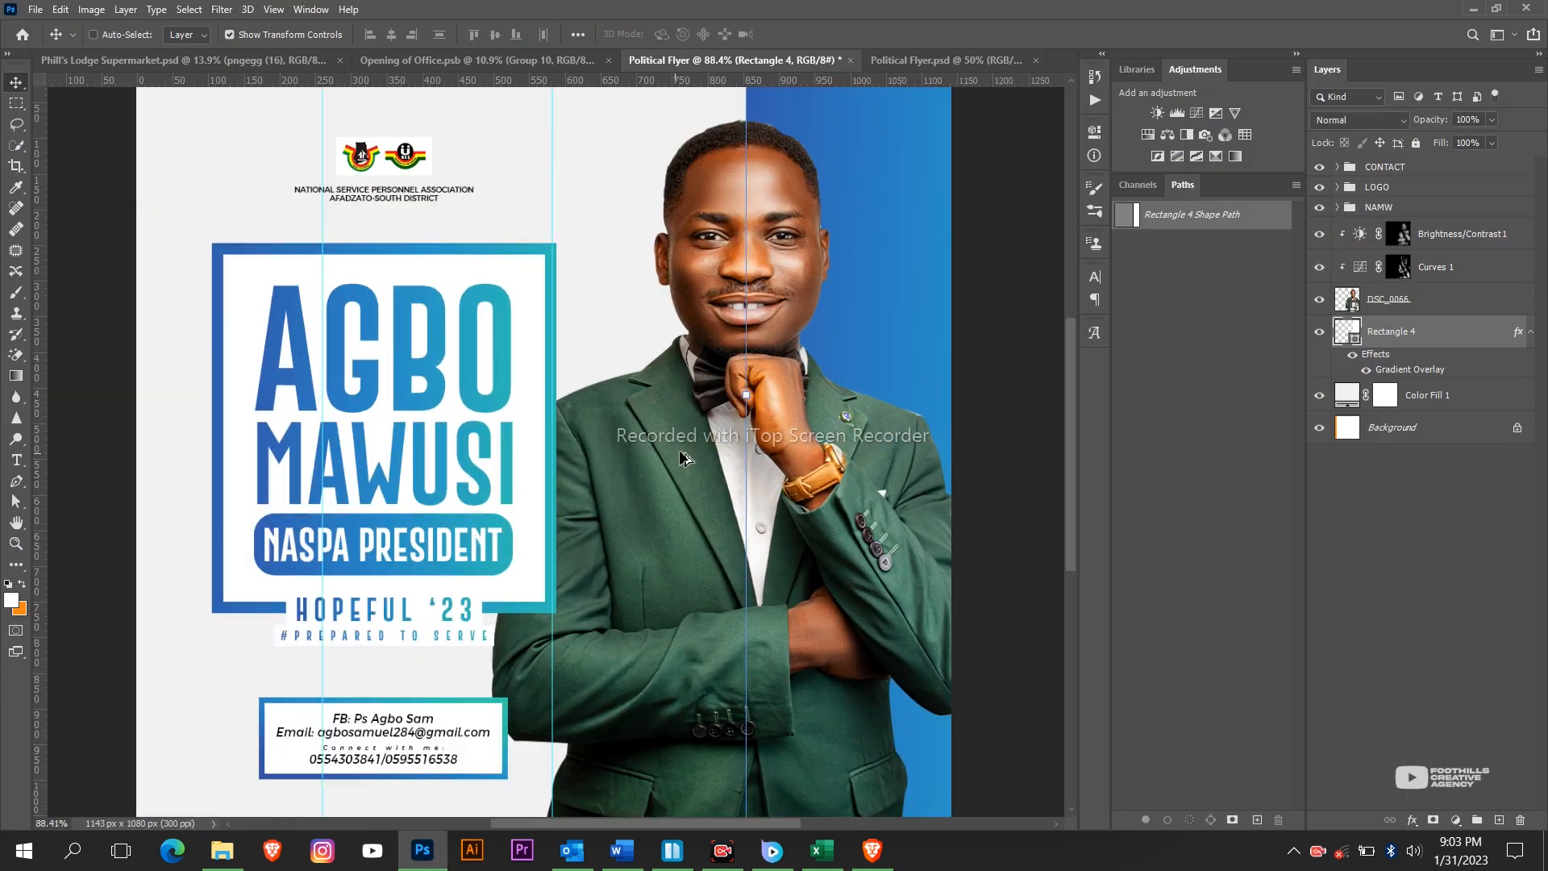
pyautogui.scroll(-3, 617, 351)
pyautogui.click(1458, 244)
pyautogui.press('t')
pyautogui.click(321, 668)
pyautogui.hotkey('ctrl', 'a')
pyautogui.click(166, 35)
pyautogui.write('hert')
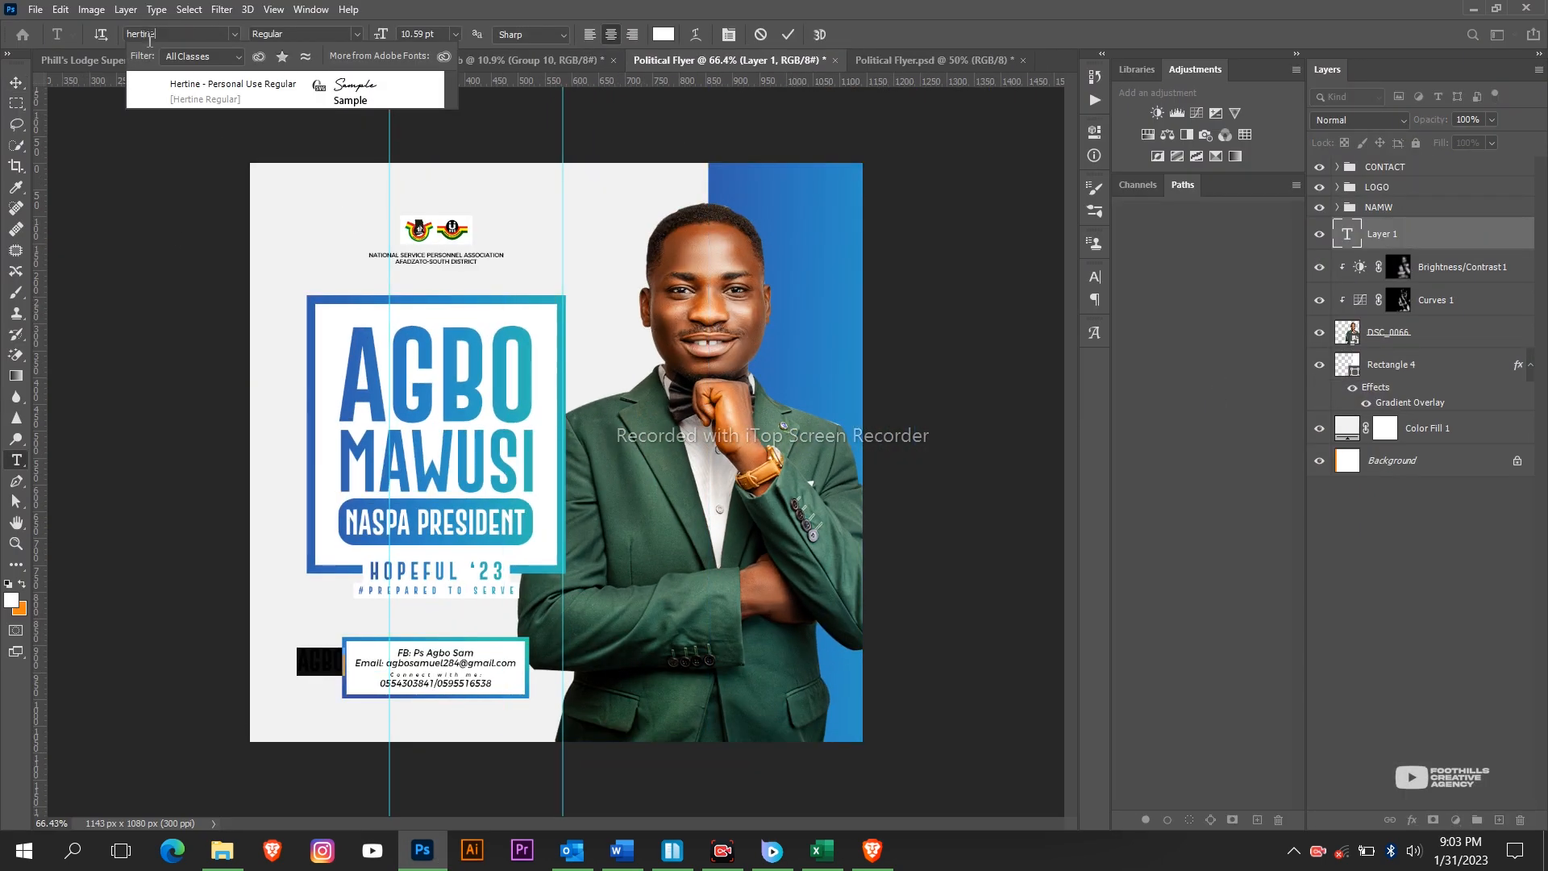
pyautogui.press('Return')
pyautogui.click(1094, 333)
pyautogui.click(1050, 326)
pyautogui.moveTo(381, 35); pyautogui.dragTo(516, 34)
pyautogui.click(788, 34)
pyautogui.press('v')
pyautogui.moveTo(339, 491); pyautogui.dragTo(605, 625)
pyautogui.click(1360, 120)
pyautogui.click(1332, 327)
# Shift the Rectangle 4 blue strip down into its new position.
pyautogui.click(1530, 366)
pyautogui.click(1419, 366)
pyautogui.hotkey('ctrl', 't')
pyautogui.rightClick(672, 378)
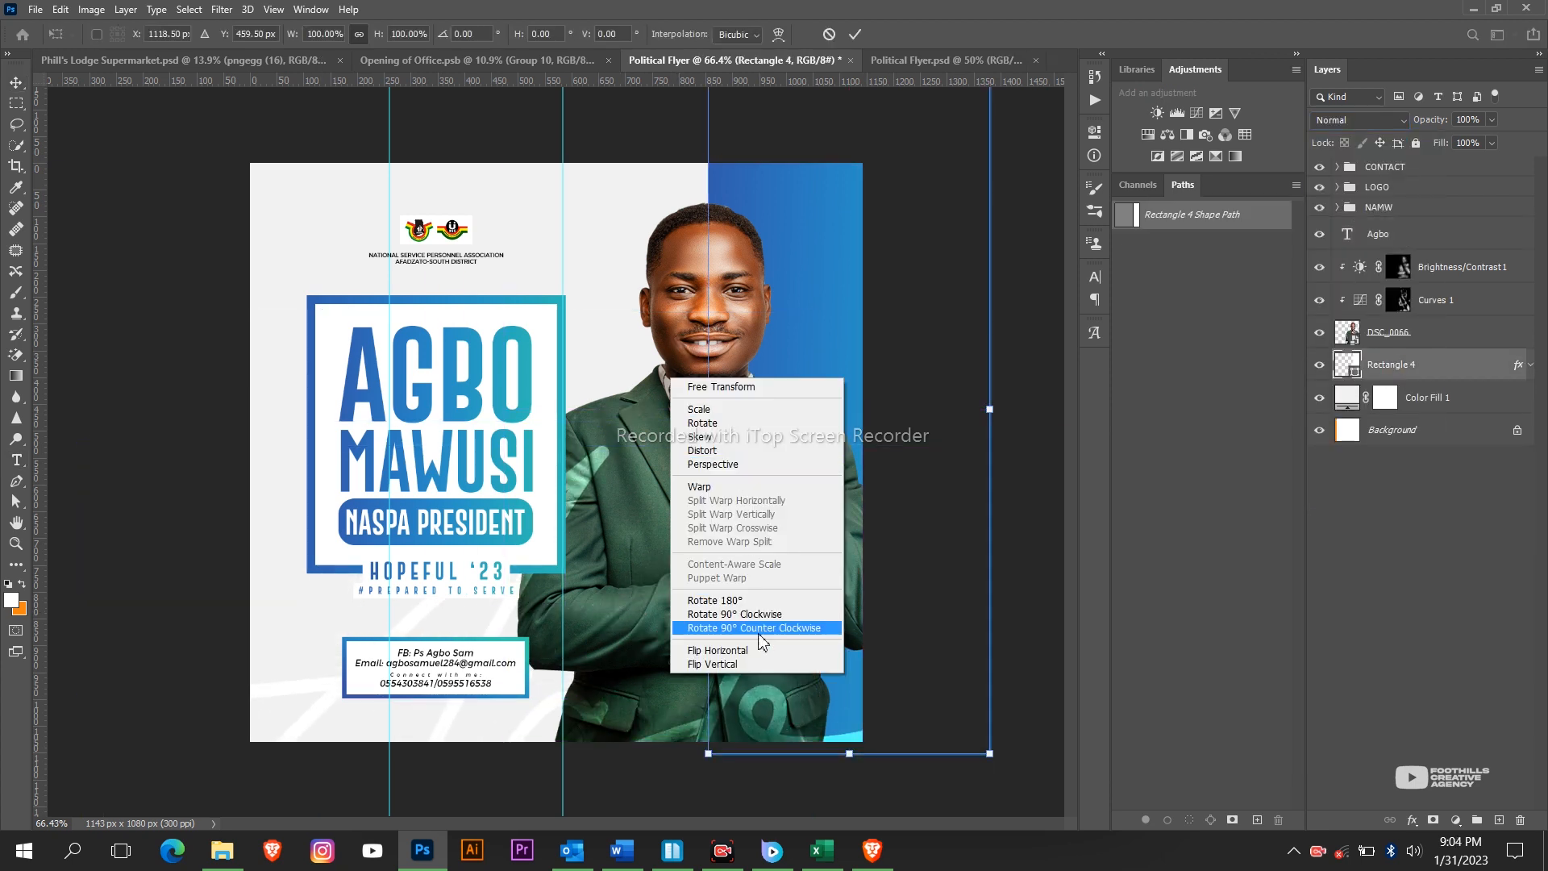
pyautogui.click(761, 650)
pyautogui.moveTo(863, 238); pyautogui.dragTo(863, 340)
pyautogui.press('Return')
pyautogui.hotkey('shift', 'Up')
pyautogui.hotkey('shift', 'Up')
pyautogui.scroll(-2, 507, 312)
pyautogui.moveTo(730, 679); pyautogui.dragTo(667, 631)
pyautogui.moveTo(1432, 120); pyautogui.dragTo(1407, 120)
# Duplicate DSC_0066 and enlarge the original below the blue strip as a background face.
pyautogui.click(1391, 332)
pyautogui.hotkey('ctrl', 'j')
pyautogui.click(1409, 366)
pyautogui.moveTo(1409, 368); pyautogui.dragTo(1408, 411)
pyautogui.hotkey('ctrl', 't')
pyautogui.click(1314, 119)
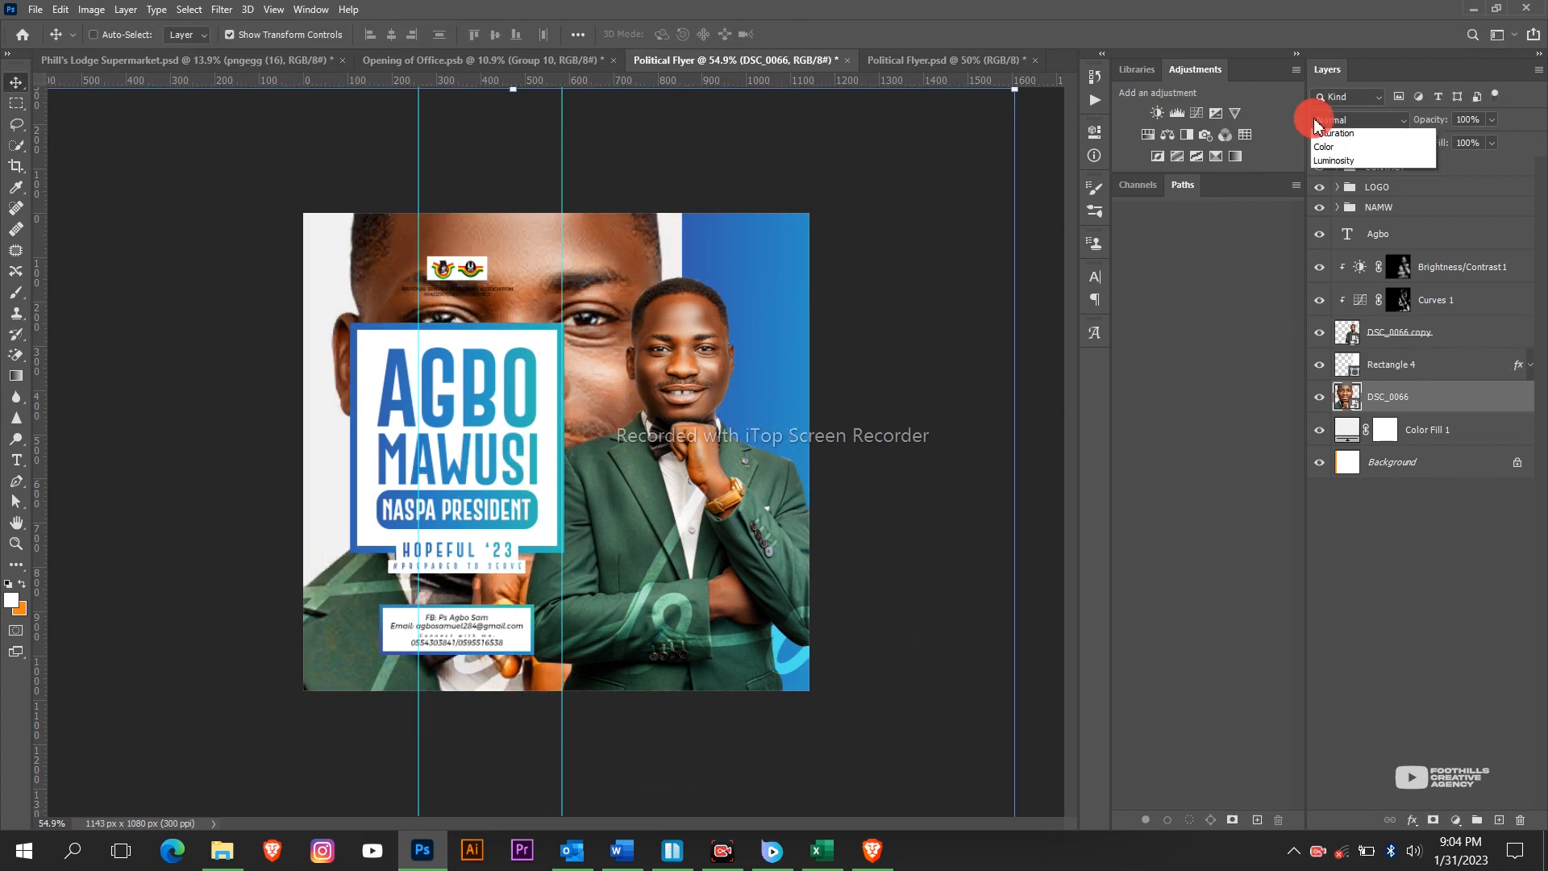
# Set the background face to Luminosity at 12% opacity and reposition it behind the text.
pyautogui.click(1336, 540)
pyautogui.moveTo(1430, 121); pyautogui.dragTo(1271, 139)
pyautogui.moveTo(786, 416); pyautogui.dragTo(758, 419)
pyautogui.scroll(-4, 757, 418)
pyautogui.click(805, 34)
pyautogui.scroll(5, 662, 428)
pyautogui.moveTo(662, 429); pyautogui.dragTo(453, 597)
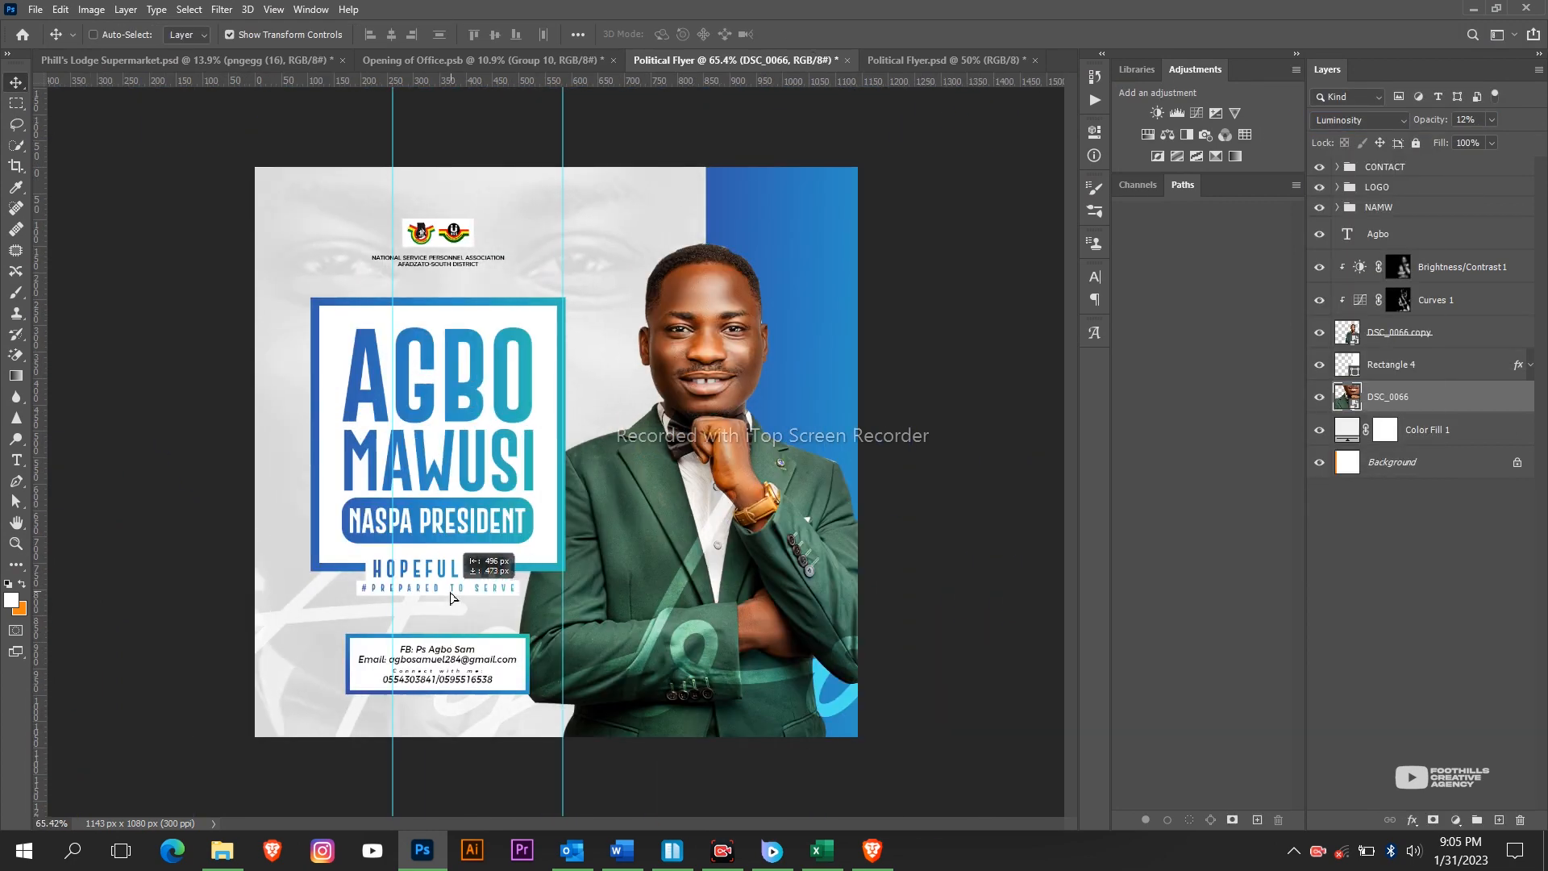
# Add a layer mask and paint black to fade out the bottom of the background face.
pyautogui.click(1432, 820)
pyautogui.click(16, 293)
pyautogui.press(']')
pyautogui.press(']')
pyautogui.press(']')
pyautogui.press(']')
pyautogui.press('x')
pyautogui.moveTo(349, 651); pyautogui.dragTo(493, 713)
pyautogui.press('v')
pyautogui.scroll(5, 562, 449)
pyautogui.scroll(-3, 561, 449)
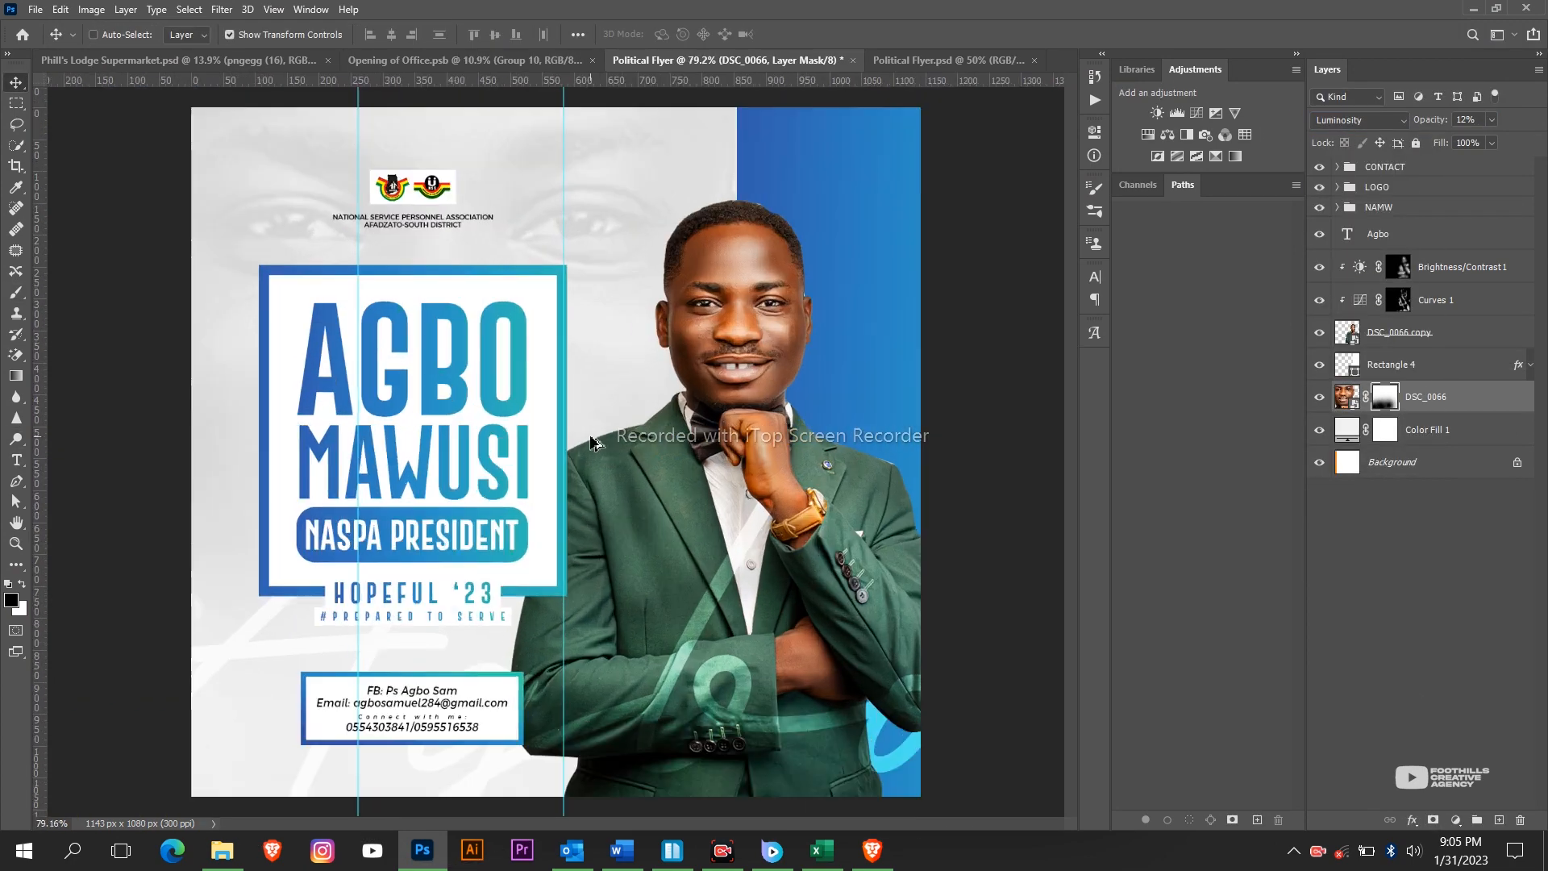
pyautogui.scroll(2, 562, 449)
pyautogui.scroll(-3, 562, 449)
pyautogui.press('t')
pyautogui.click(622, 271)
pyautogui.hotkey('ctrl', 'a')
pyautogui.click(182, 35)
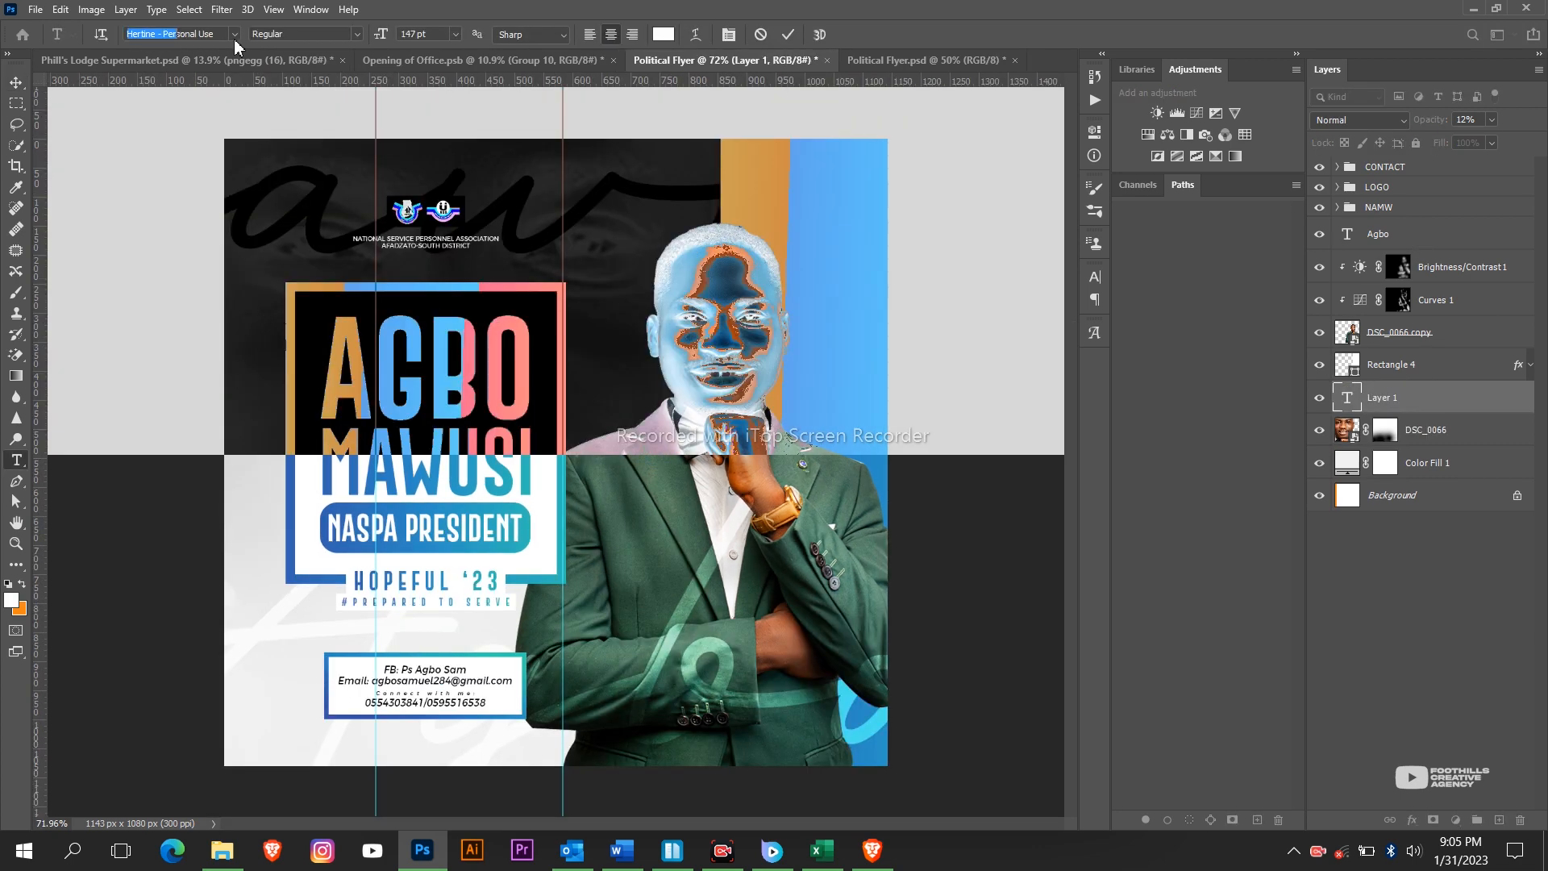
pyautogui.write('gobold')
pyautogui.scroll(-10, 414, 34)
pyautogui.hotkey('ctrl', 'Return')
pyautogui.press('v')
pyautogui.hotkey('ctrl', 't')
pyautogui.rightClick(483, 249)
pyautogui.moveTo(643, 197); pyautogui.dragTo(830, 266)
pyautogui.click(553, 502)
pyautogui.press('Return')
pyautogui.click(1359, 120)
pyautogui.click(1328, 342)
pyautogui.moveTo(1442, 119); pyautogui.dragTo(1375, 101)
pyautogui.scroll(3, 480, 564)
pyautogui.scroll(-4, 481, 565)
pyautogui.click(274, 11)
pyautogui.click(326, 436)
pyautogui.hotkey('ctrl', 'h')
pyautogui.scroll(1, 525, 308)
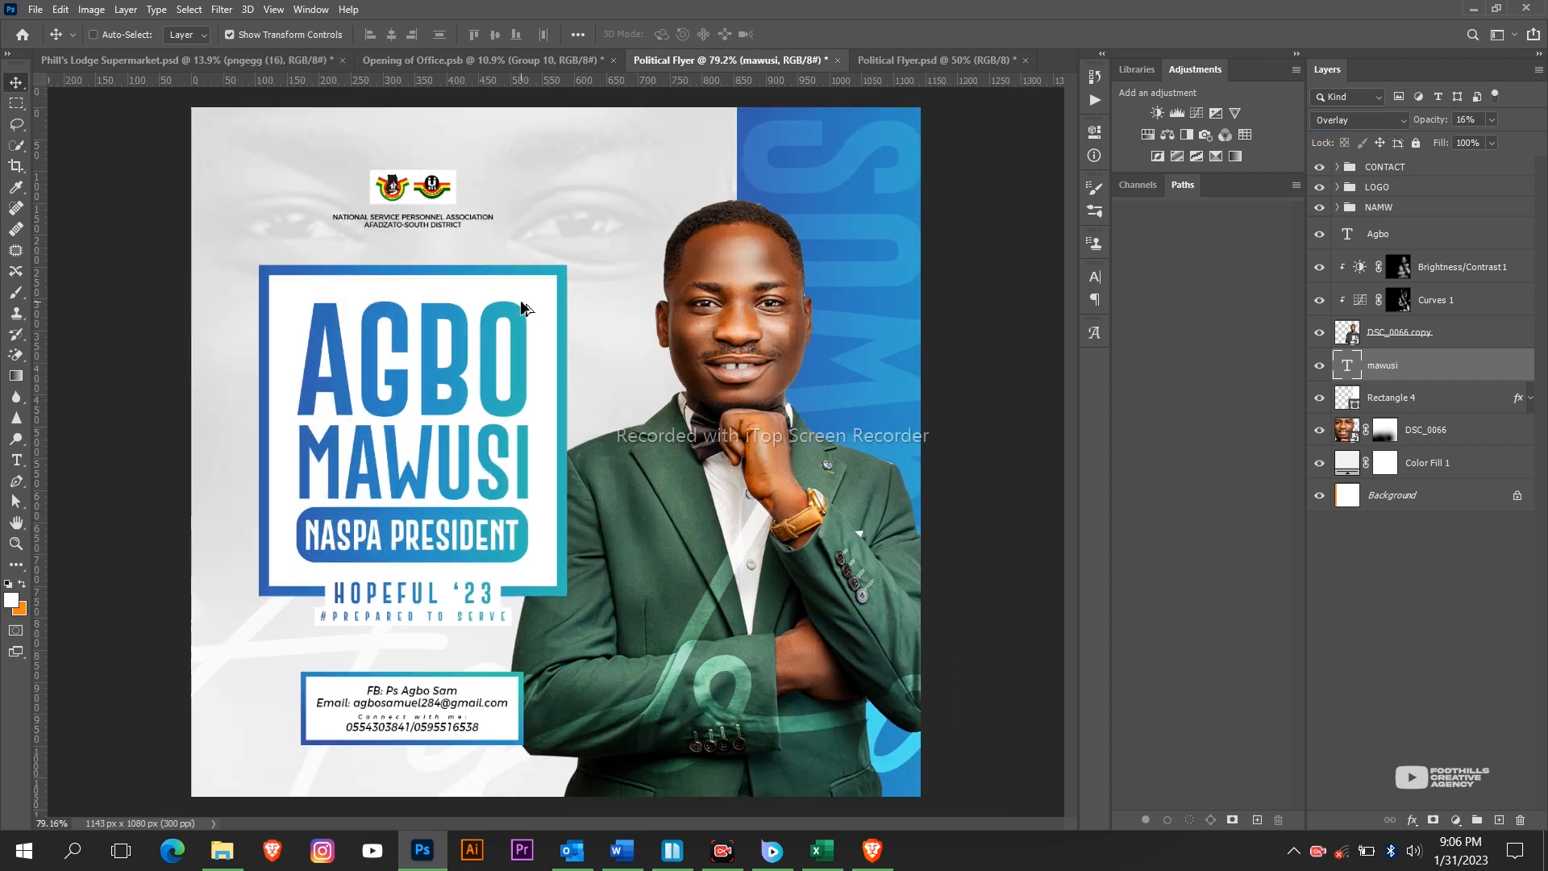
pyautogui.scroll(-1, 524, 307)
pyautogui.click(1379, 234)
pyautogui.moveTo(805, 242); pyautogui.dragTo(812, 318)
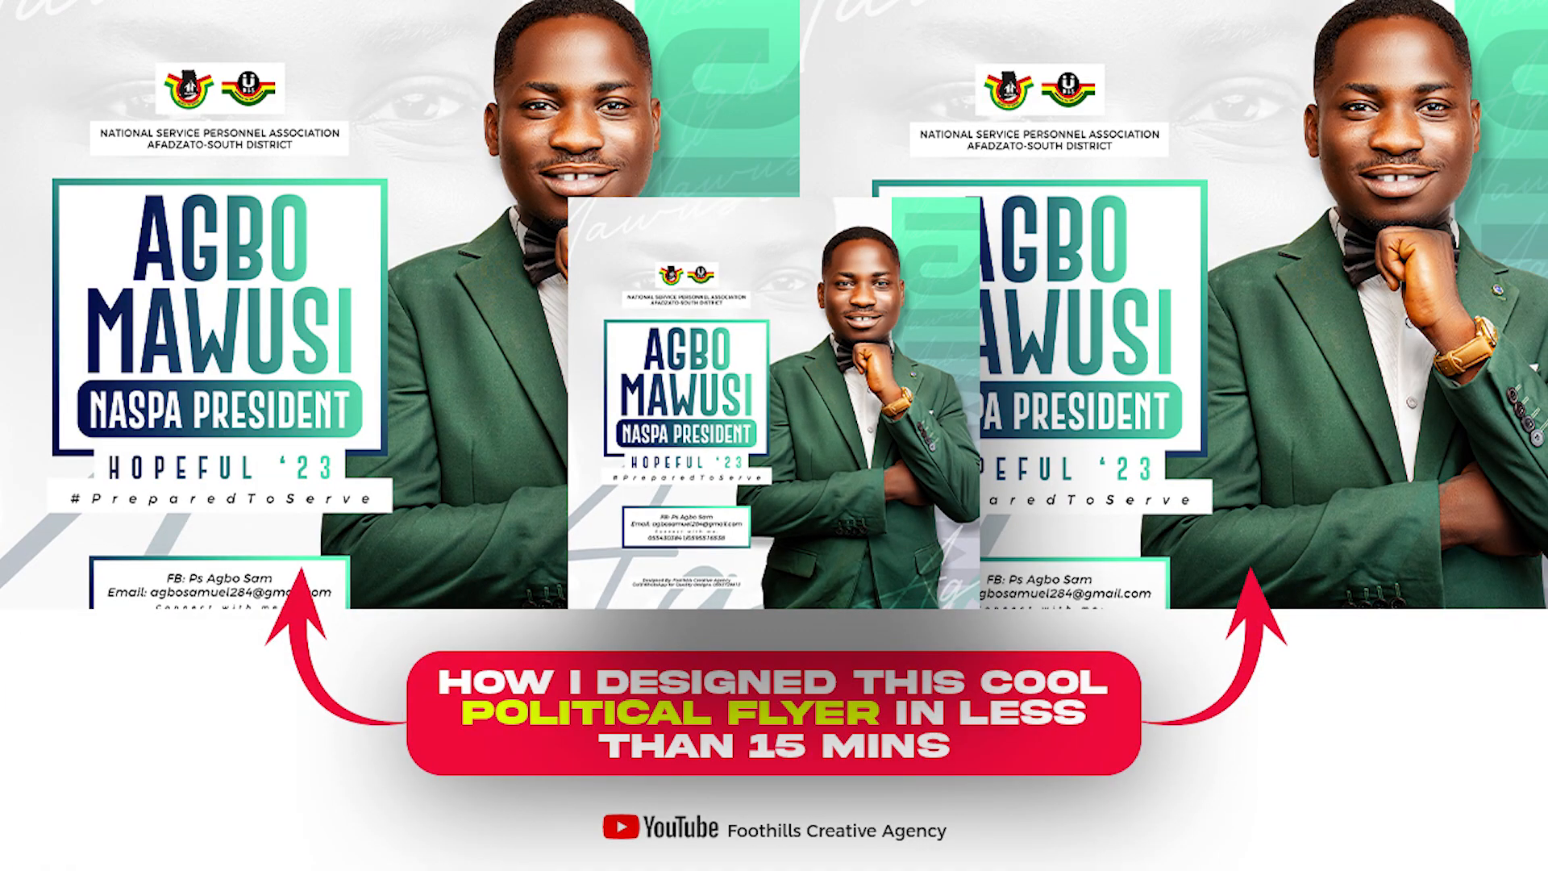